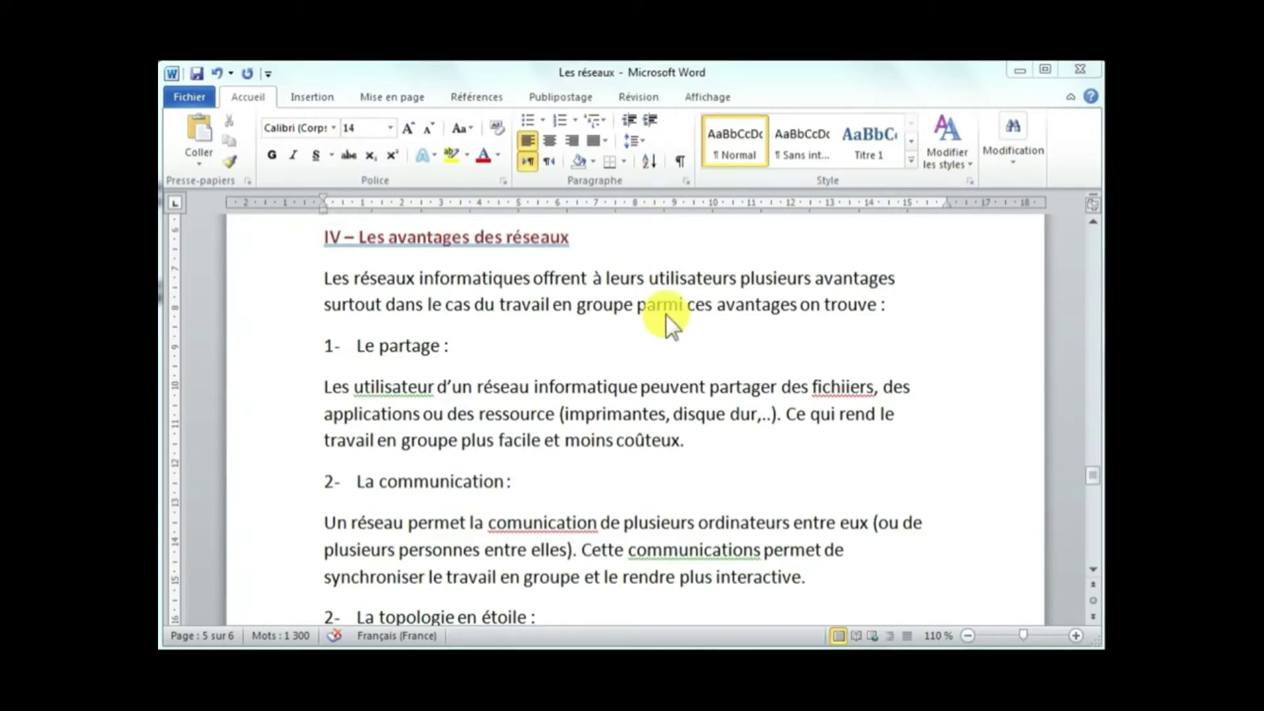
Examine the available commands for file handling, text formatting, insertion, page layout, references, mail merge and document review
left_click(195, 96)
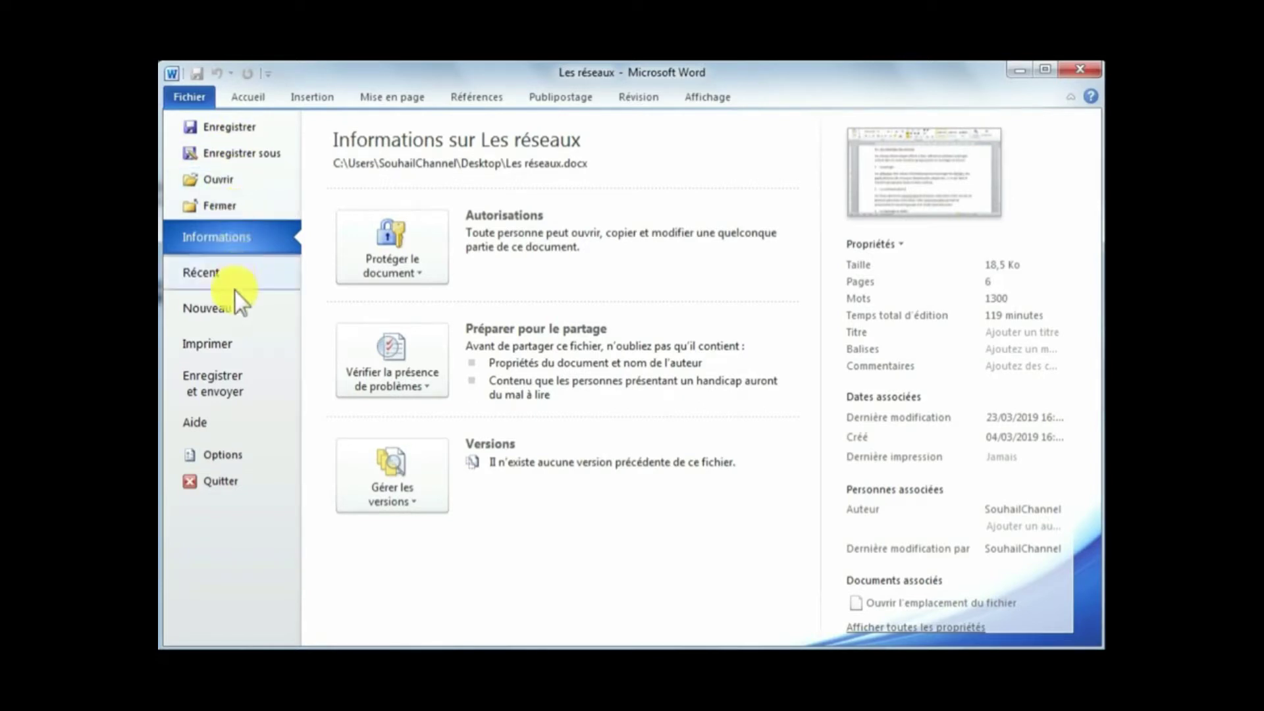
left_click(248, 98)
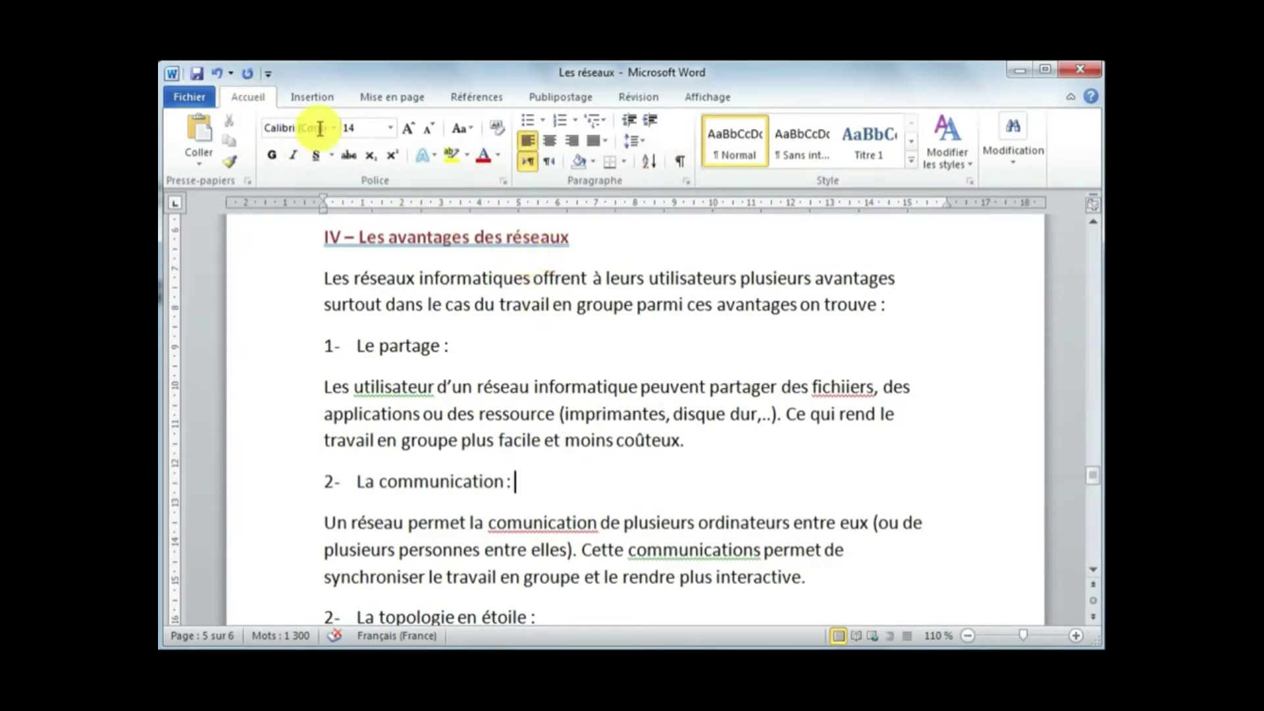
left_click(314, 96)
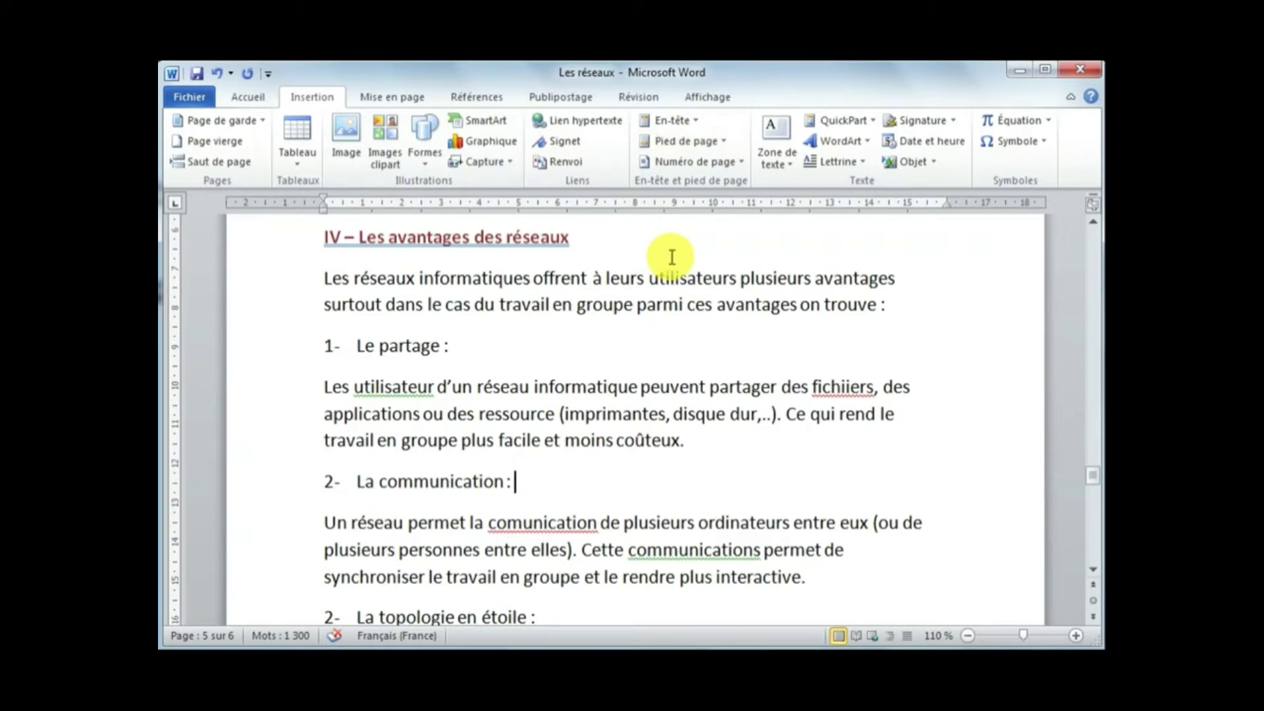
left_click(386, 104)
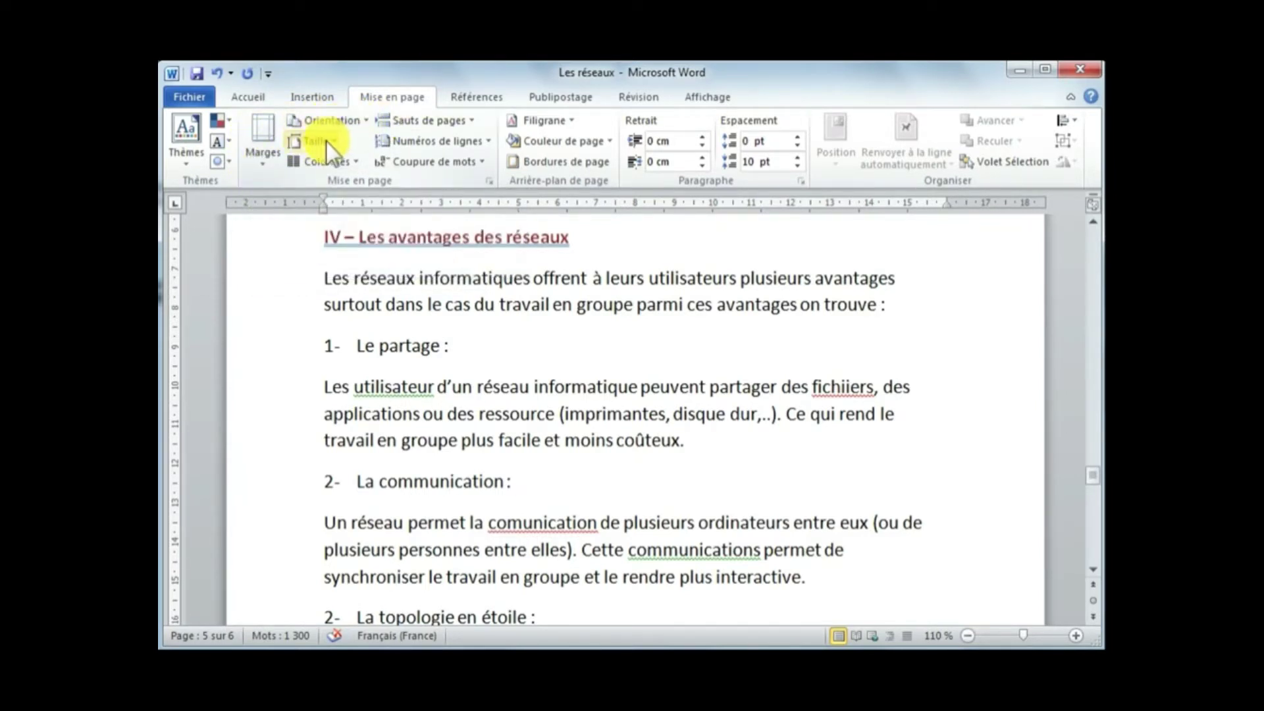
left_click(476, 98)
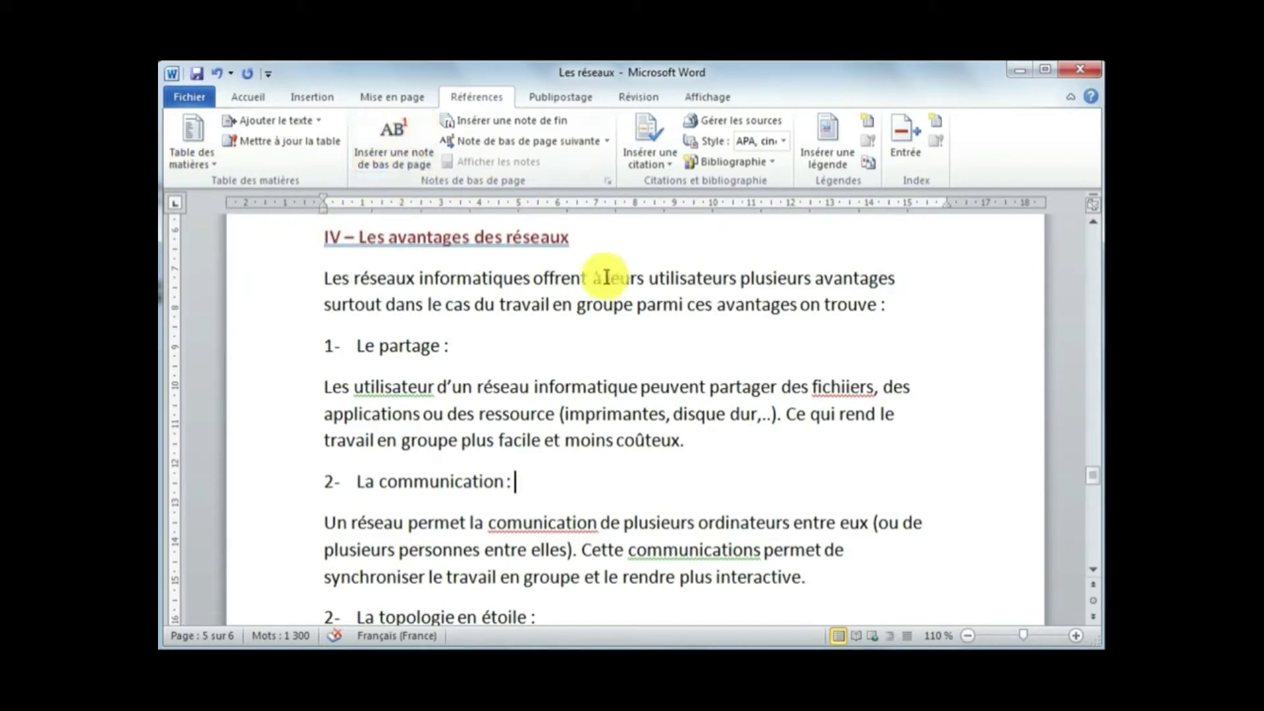
left_click(557, 98)
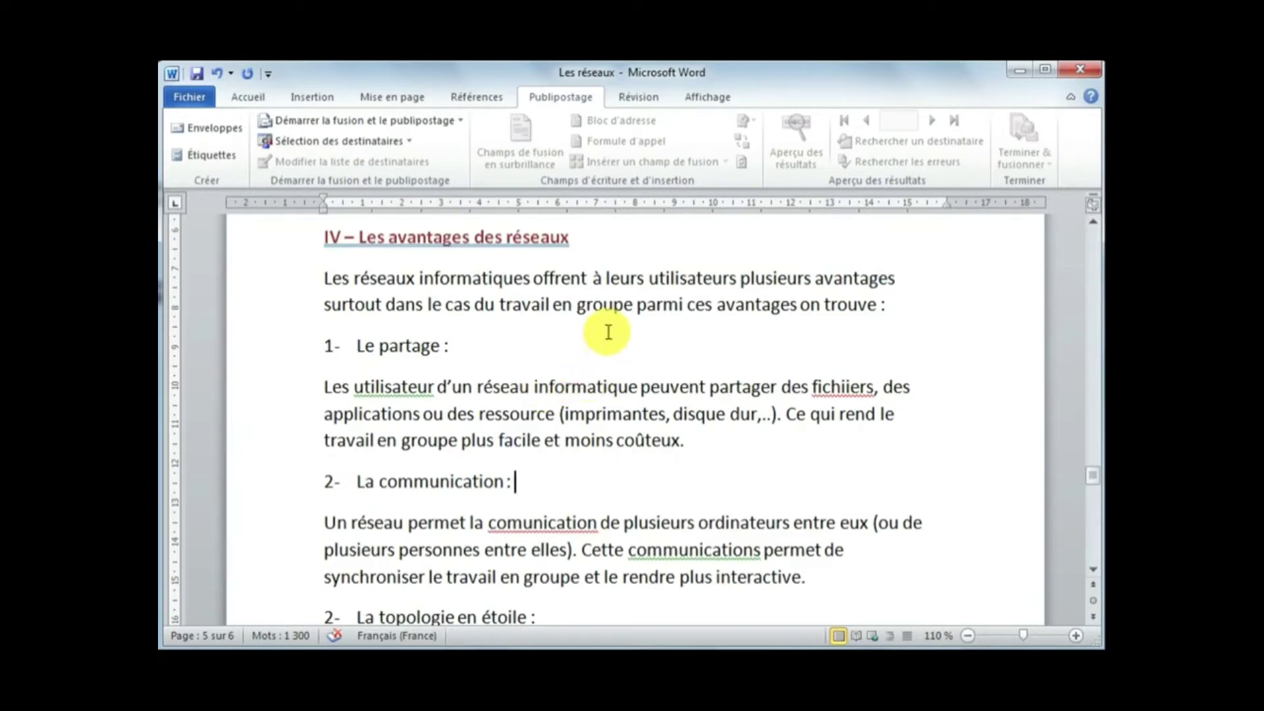
left_click(632, 96)
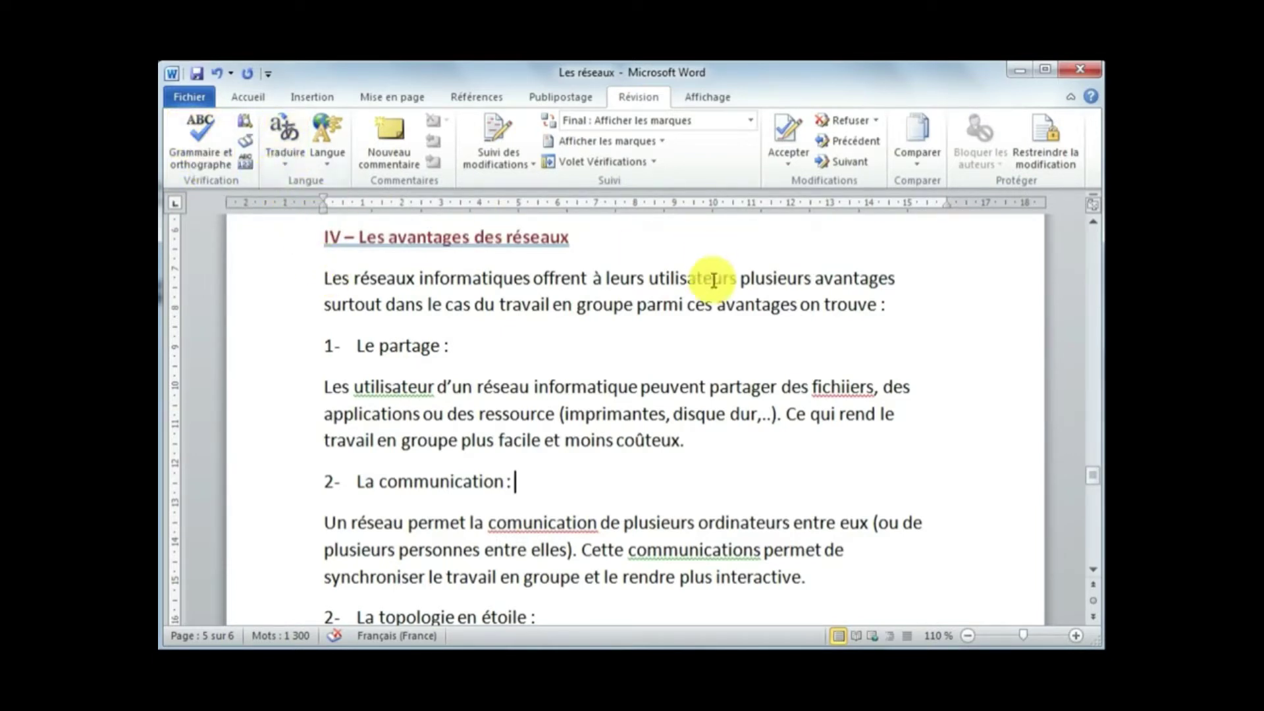
Hide the ruler around the document and display it again
left_click(704, 99)
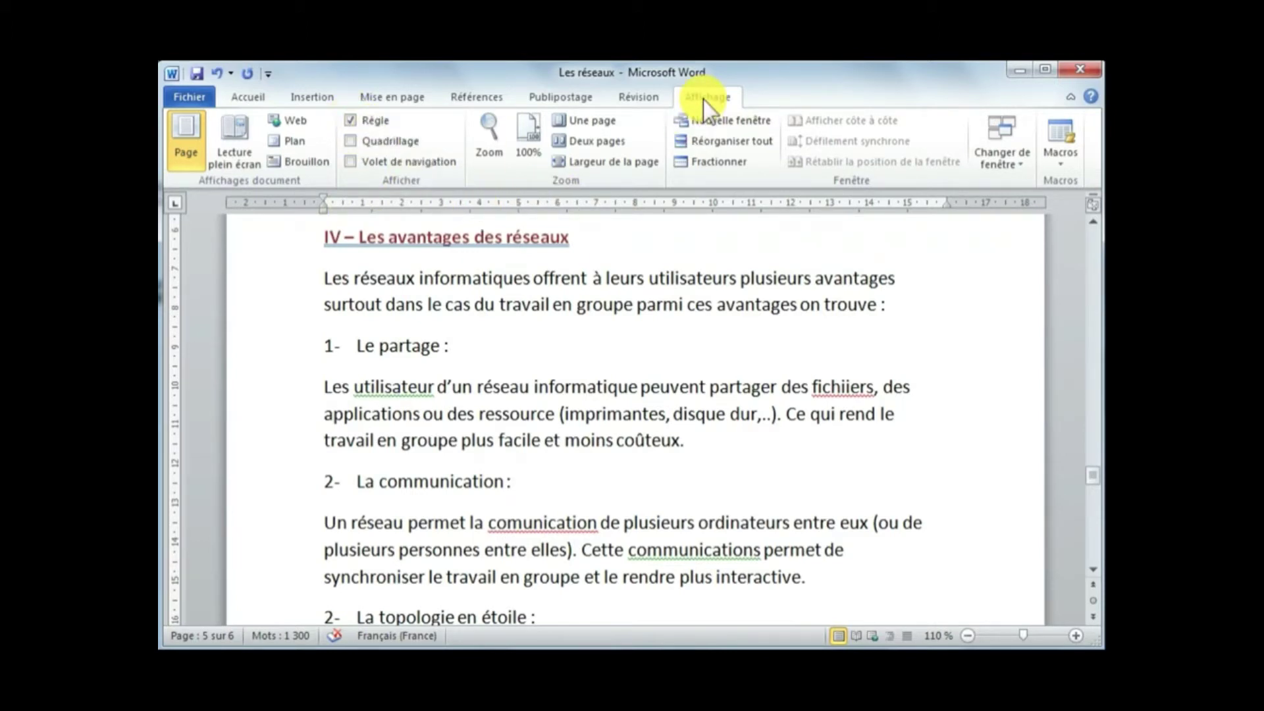
left_click(351, 122)
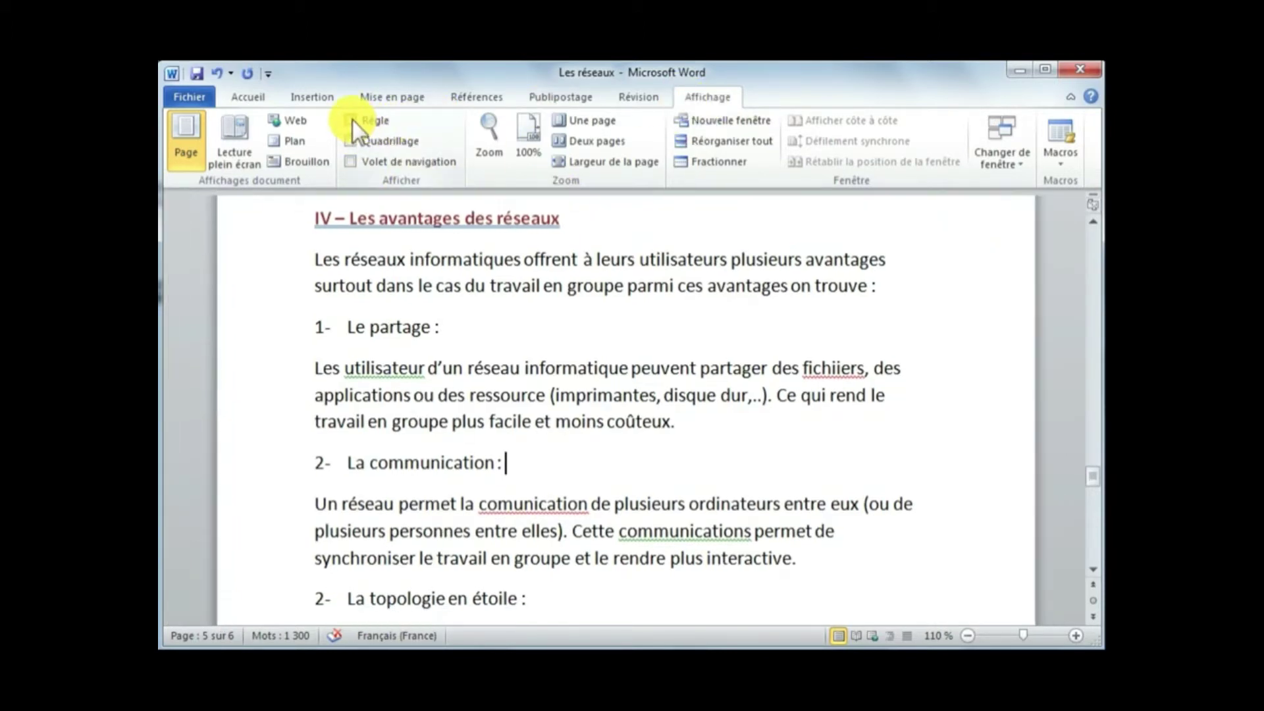
left_click(353, 119)
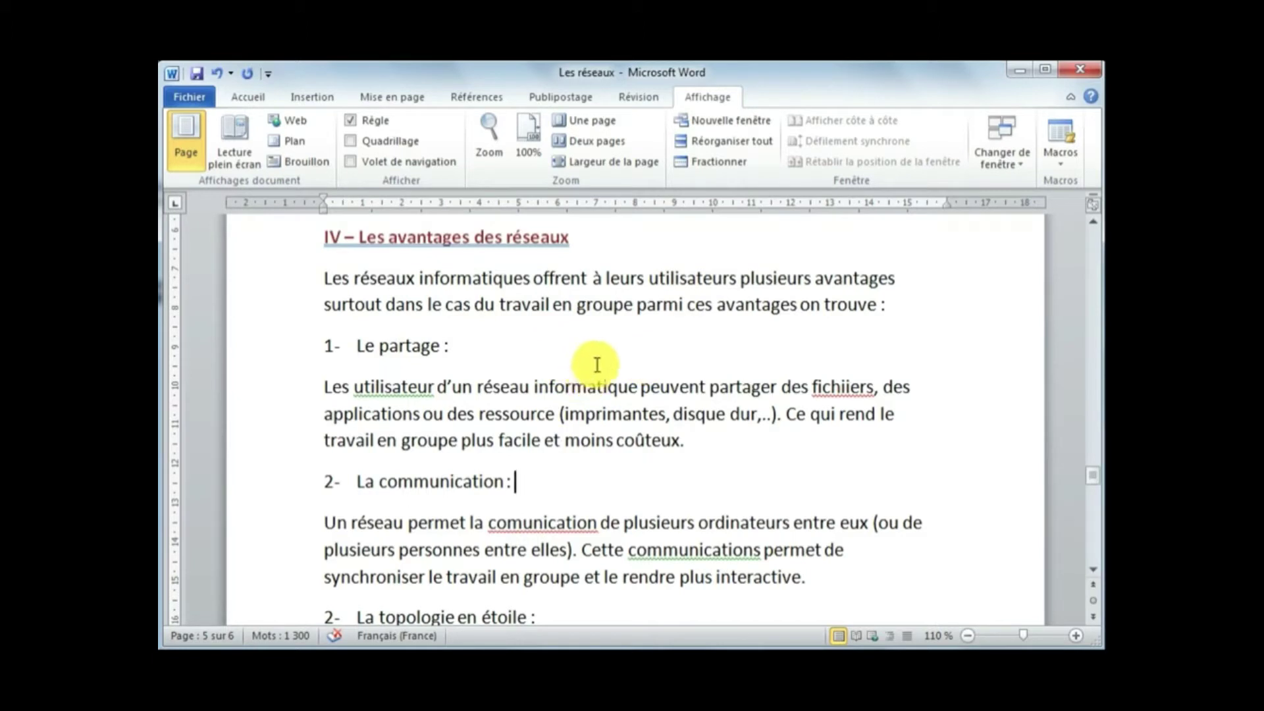
Scroll the page up and down, reduce the document zoom to 90 %, and restore it to 110 %
left_click(1093, 223)
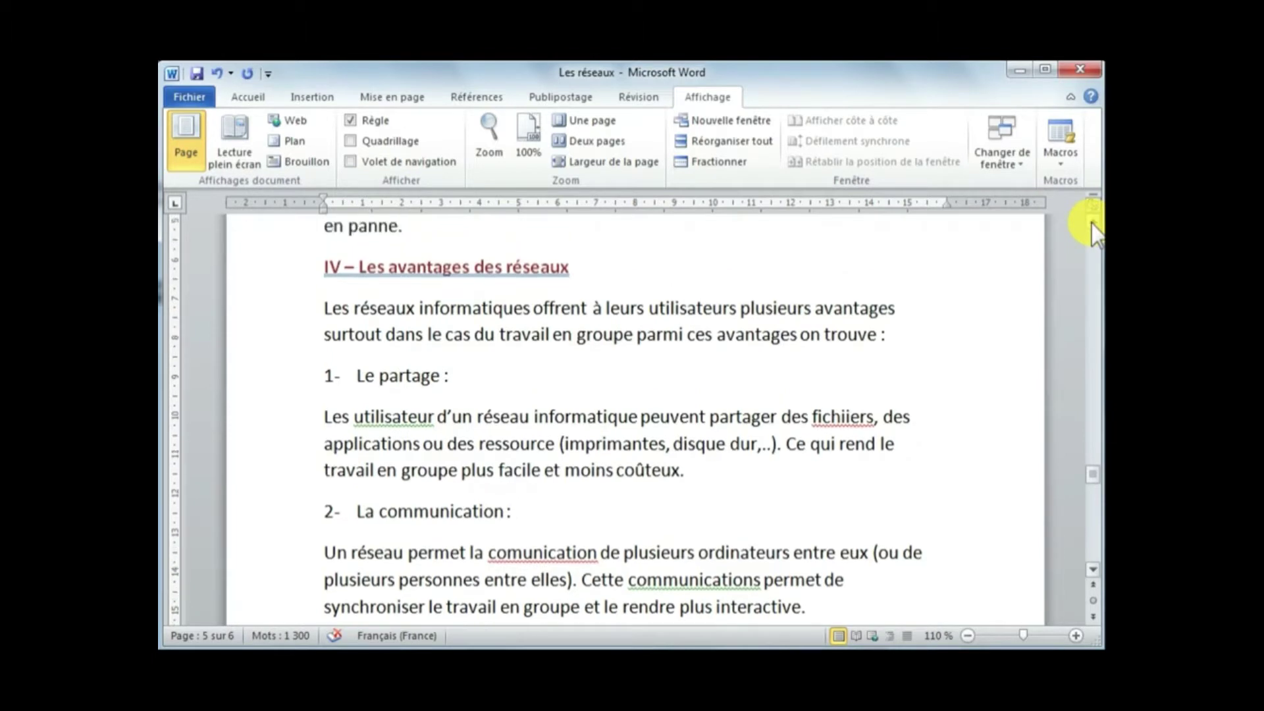
left_click(1093, 570)
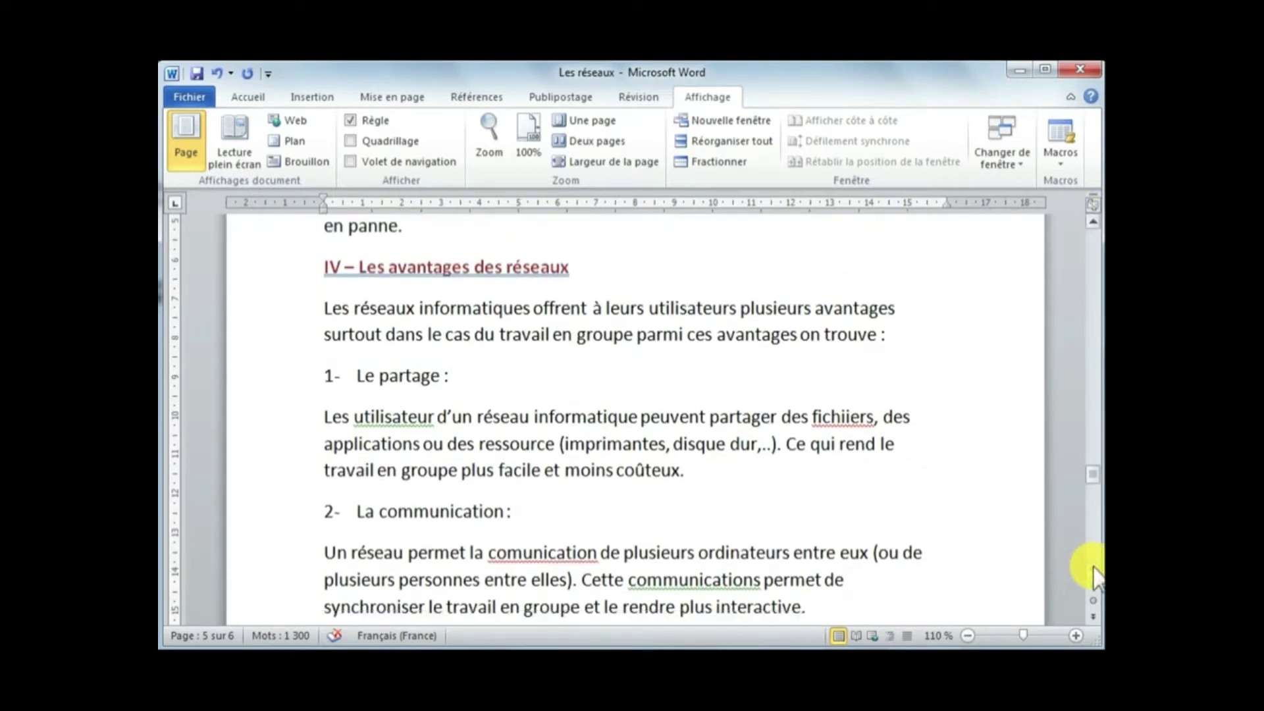
left_click(1093, 571)
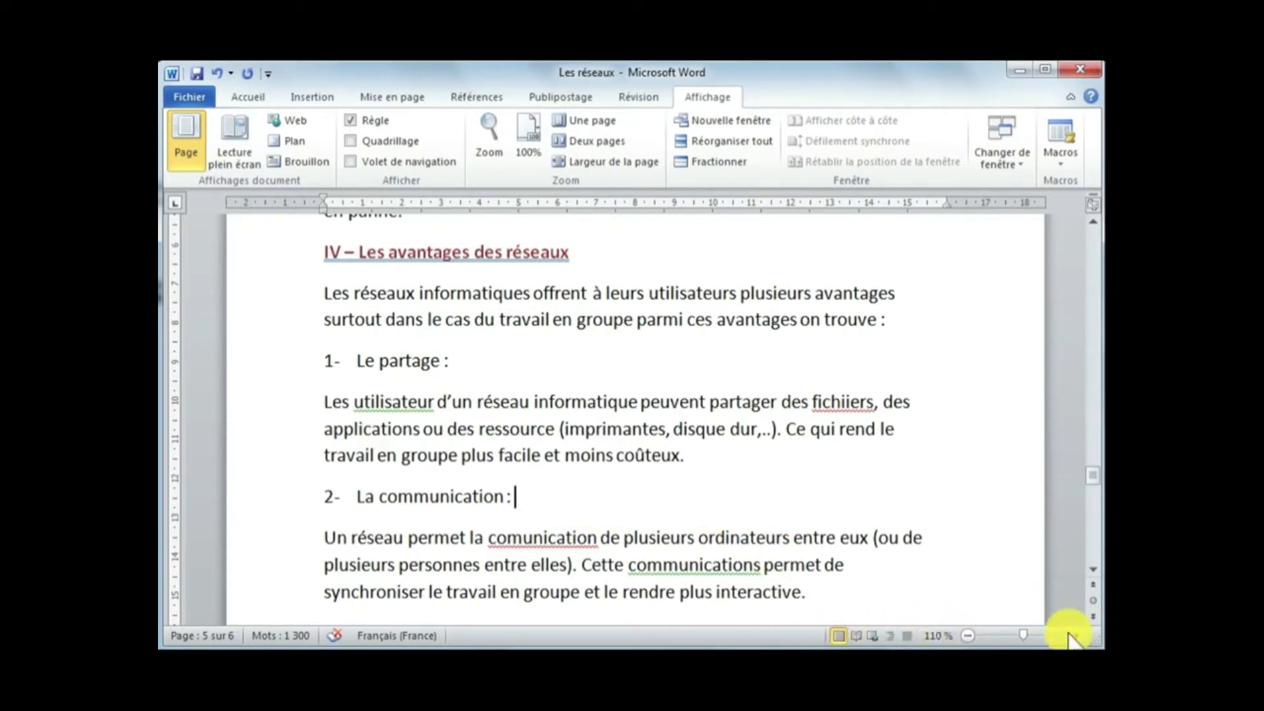
left_click(967, 637)
left_click(967, 636)
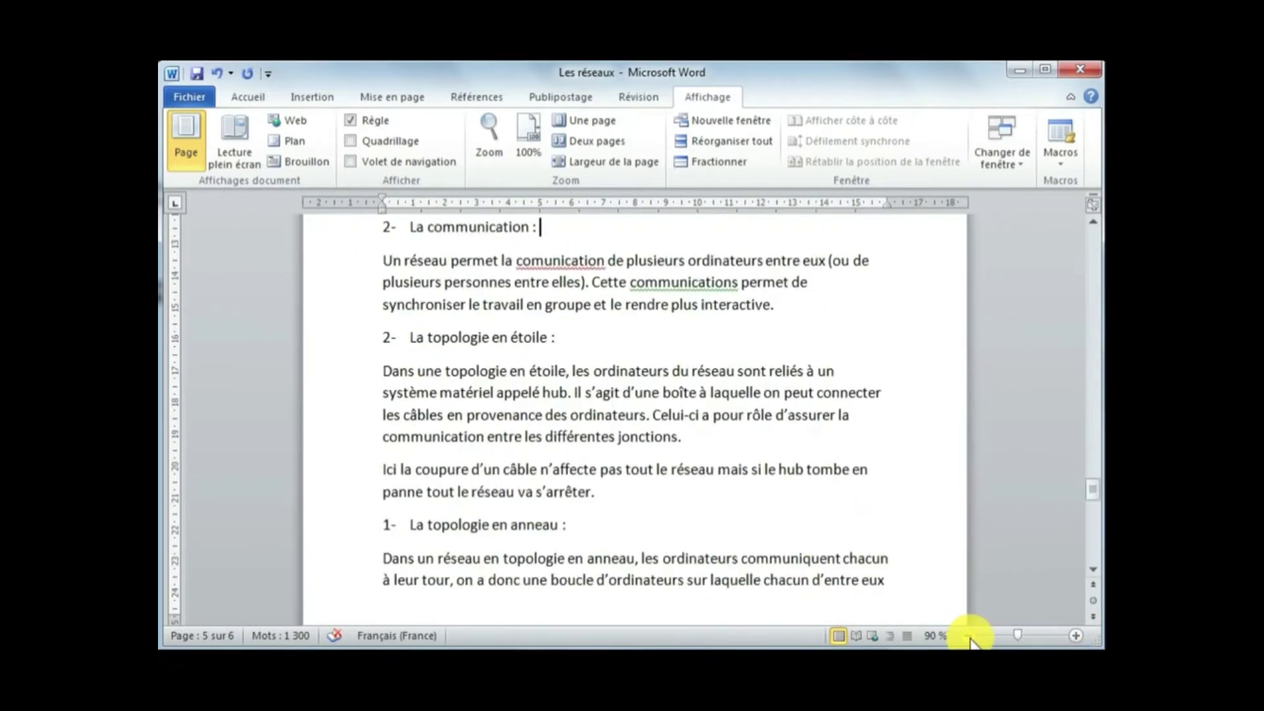
left_click(1074, 636)
left_click(1074, 637)
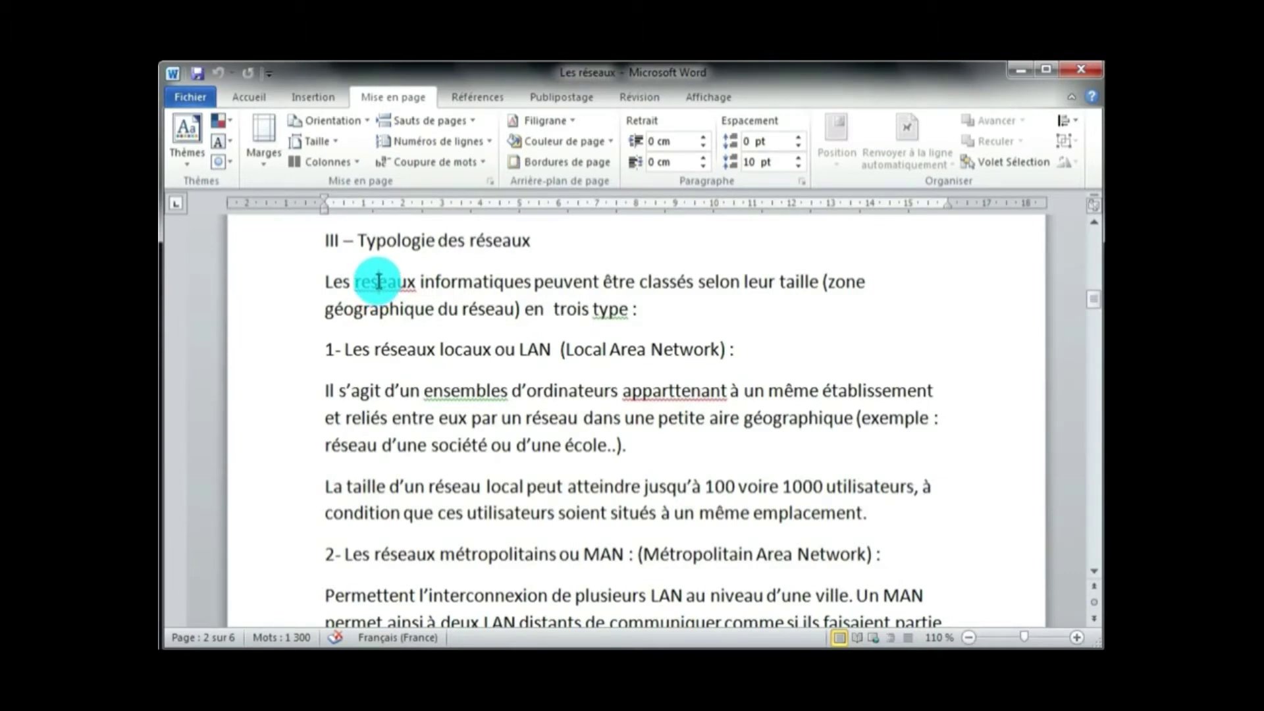
Correct the misspelled words "reseaux" to "réseaux" and "apparttenant" to "appartenant" in section III using the suggested spellings
right_click(378, 281)
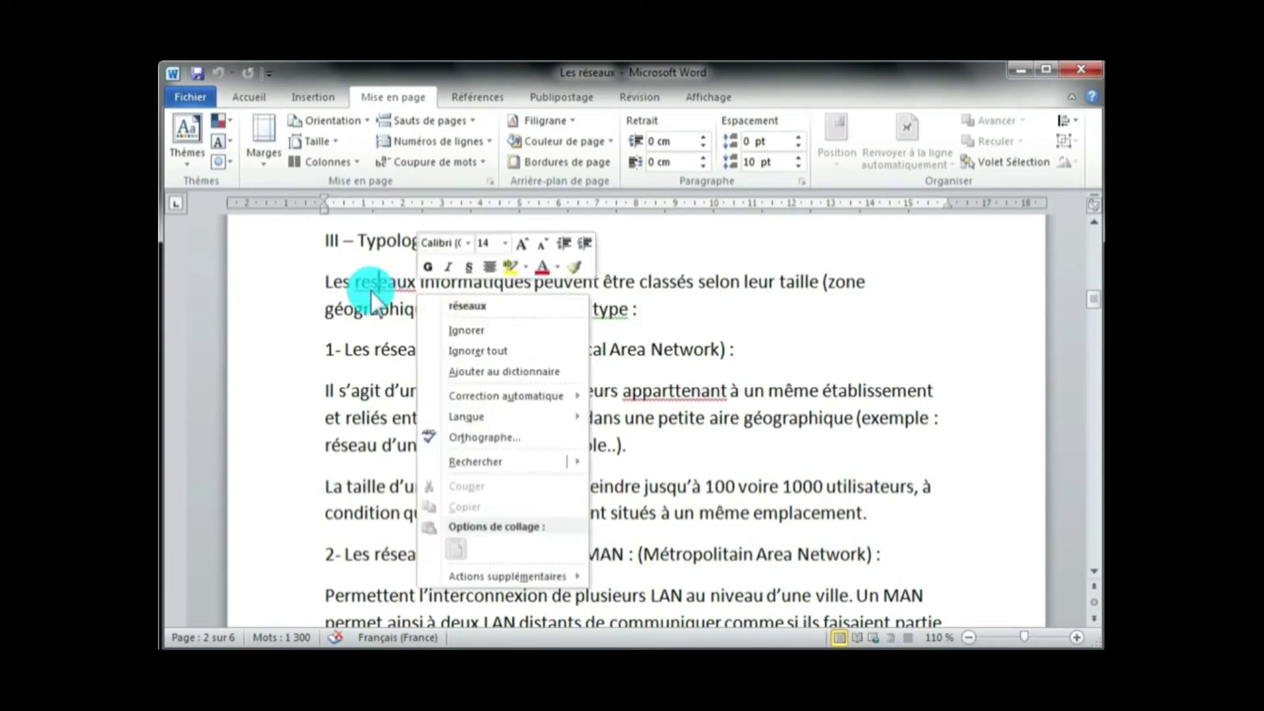
left_click(478, 307)
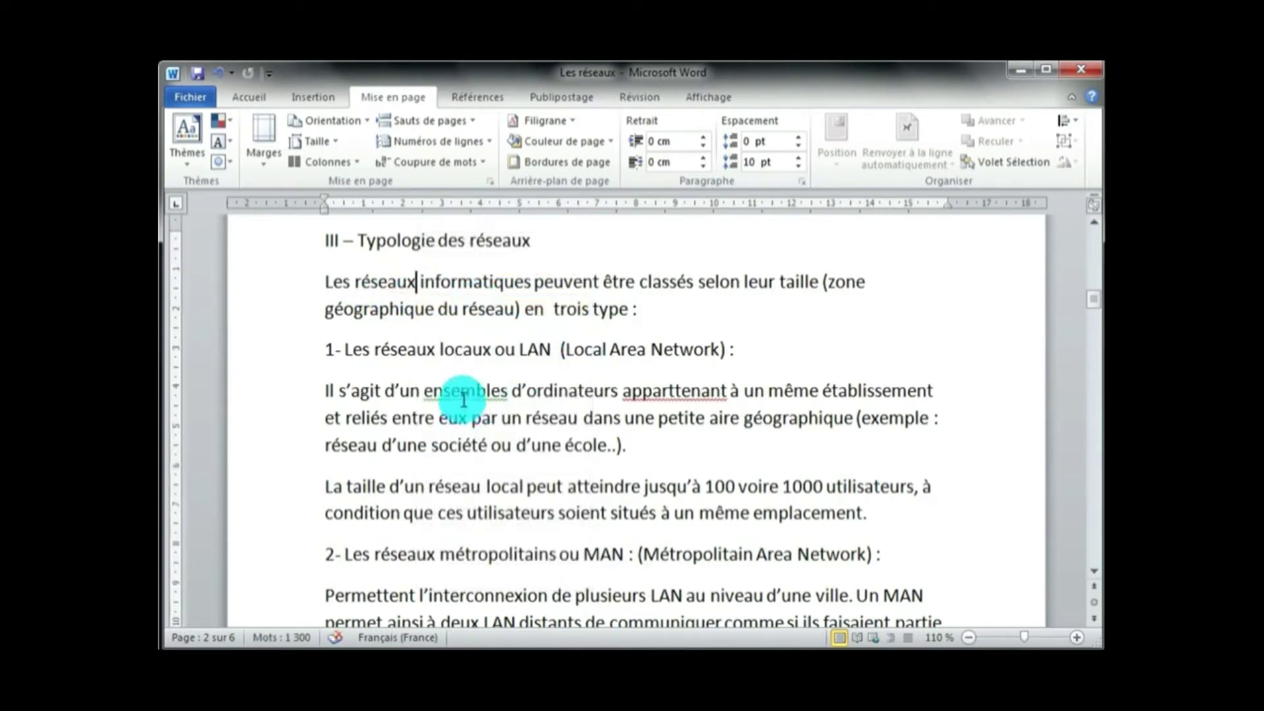
right_click(662, 394)
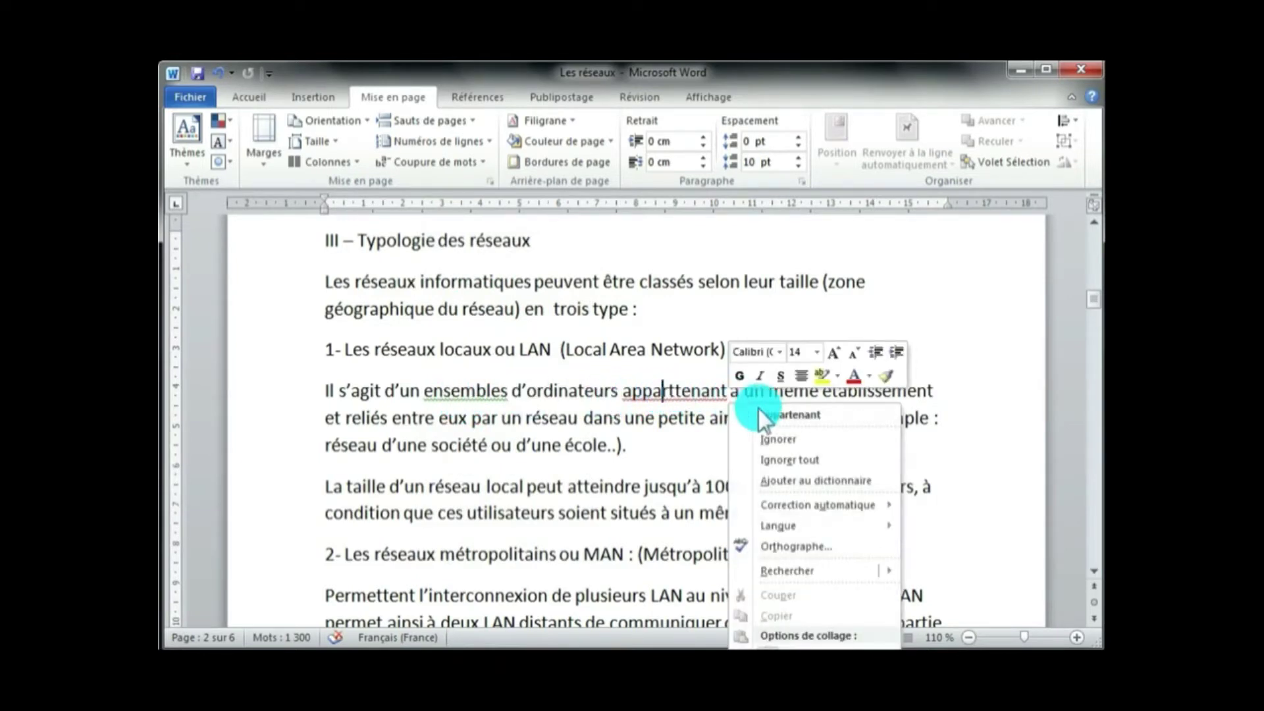
left_click(793, 415)
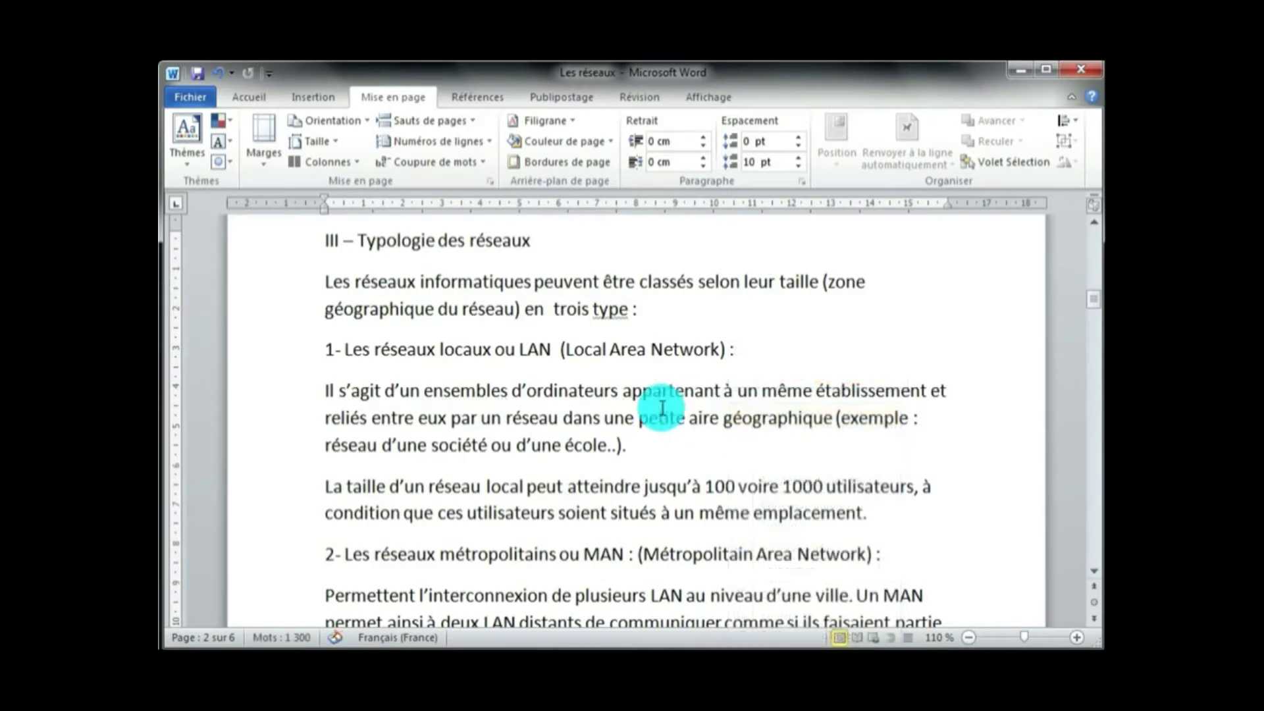
Apply the suggested grammar corrections in section III, changing "ensembles" to "ensemble" and "type" to "types"
right_click(484, 393)
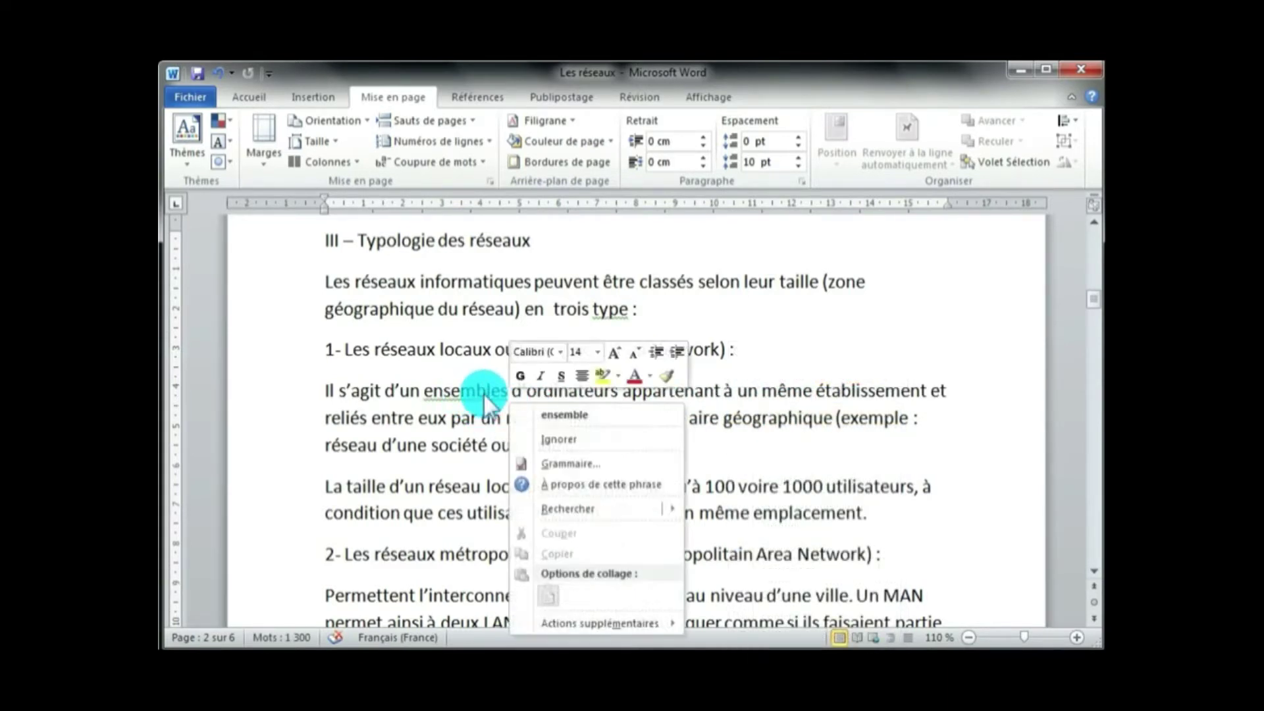
left_click(547, 414)
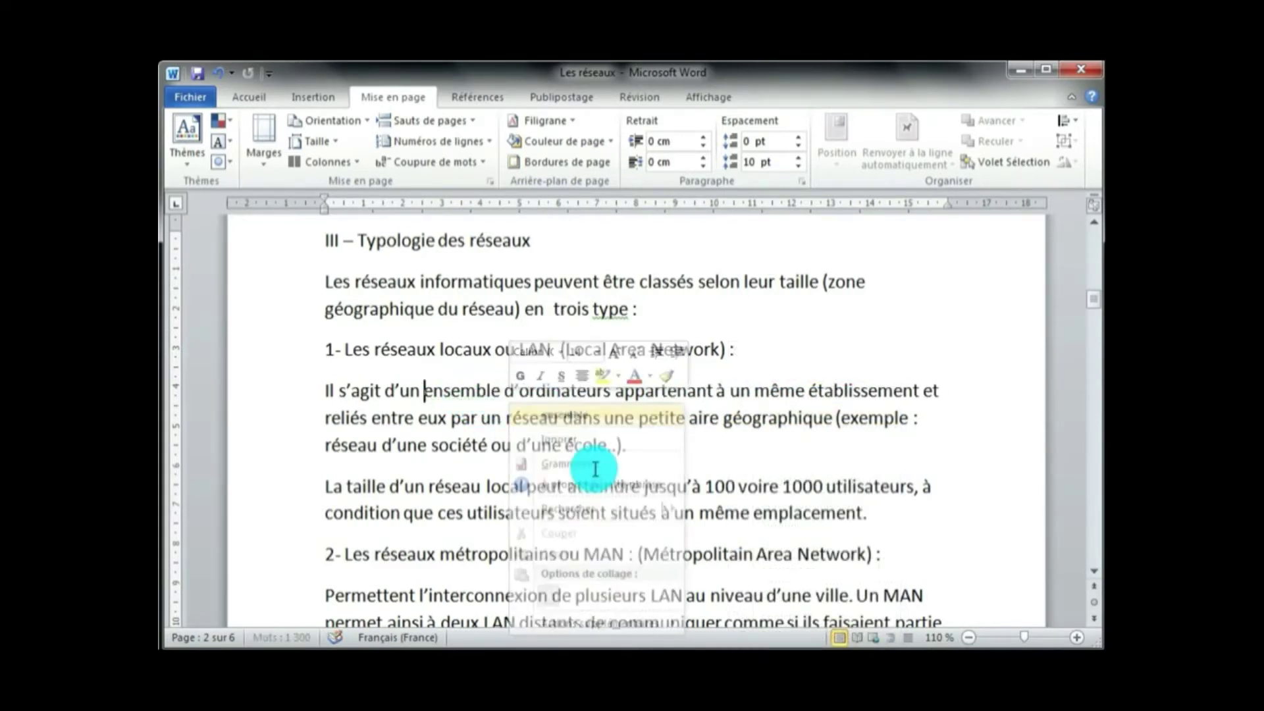
right_click(601, 309)
left_click(649, 333)
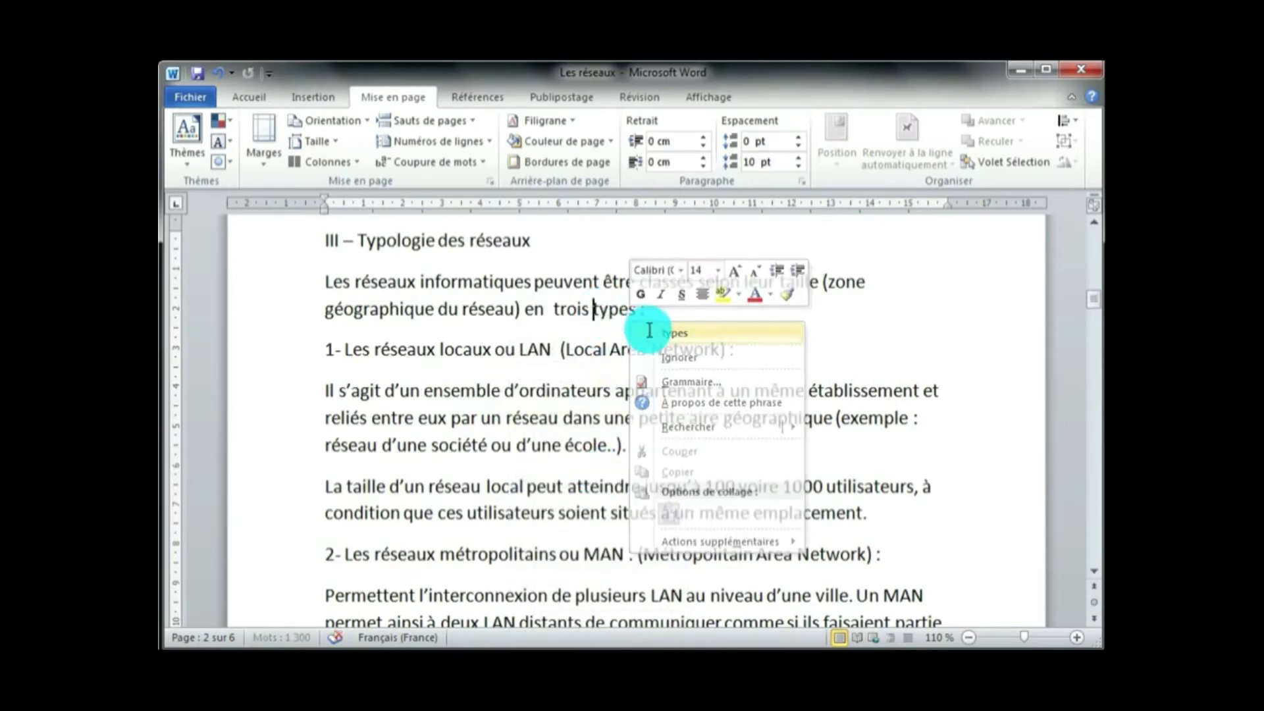
left_click(559, 415)
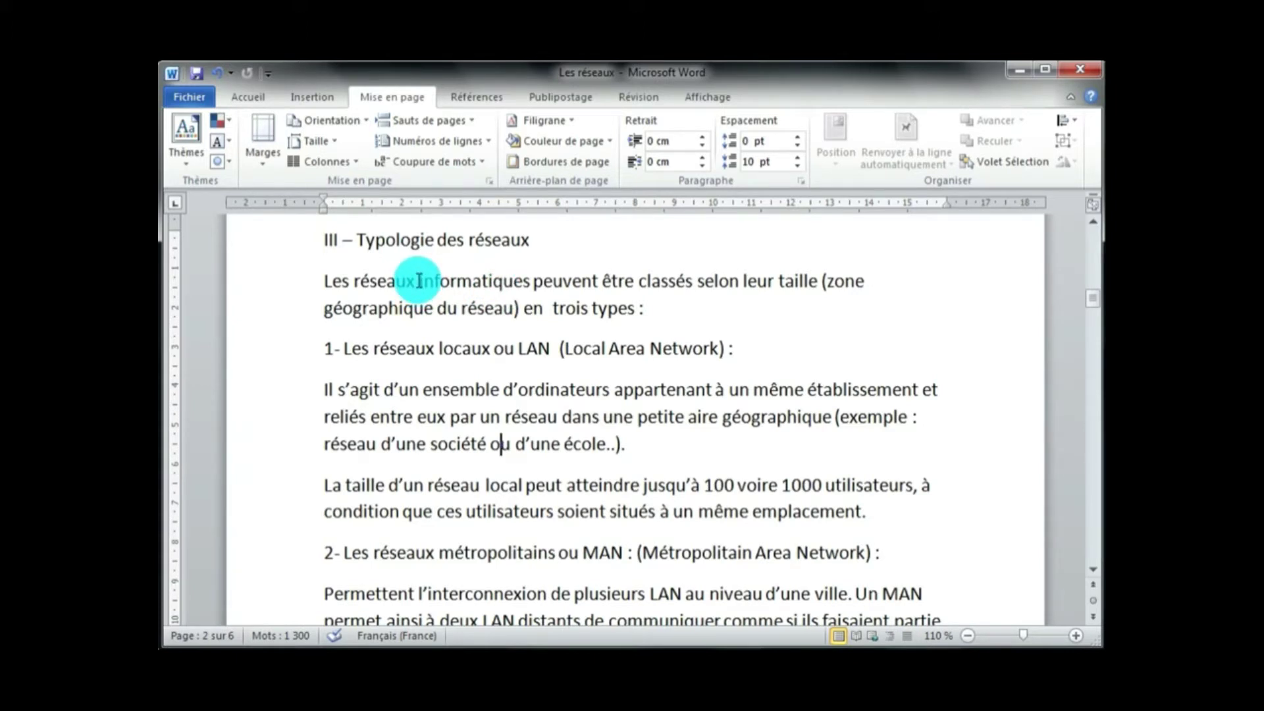
Select the word "informatiques" under the section III heading twice, clearing the selection each time
left_click_drag(420, 280, 526, 284)
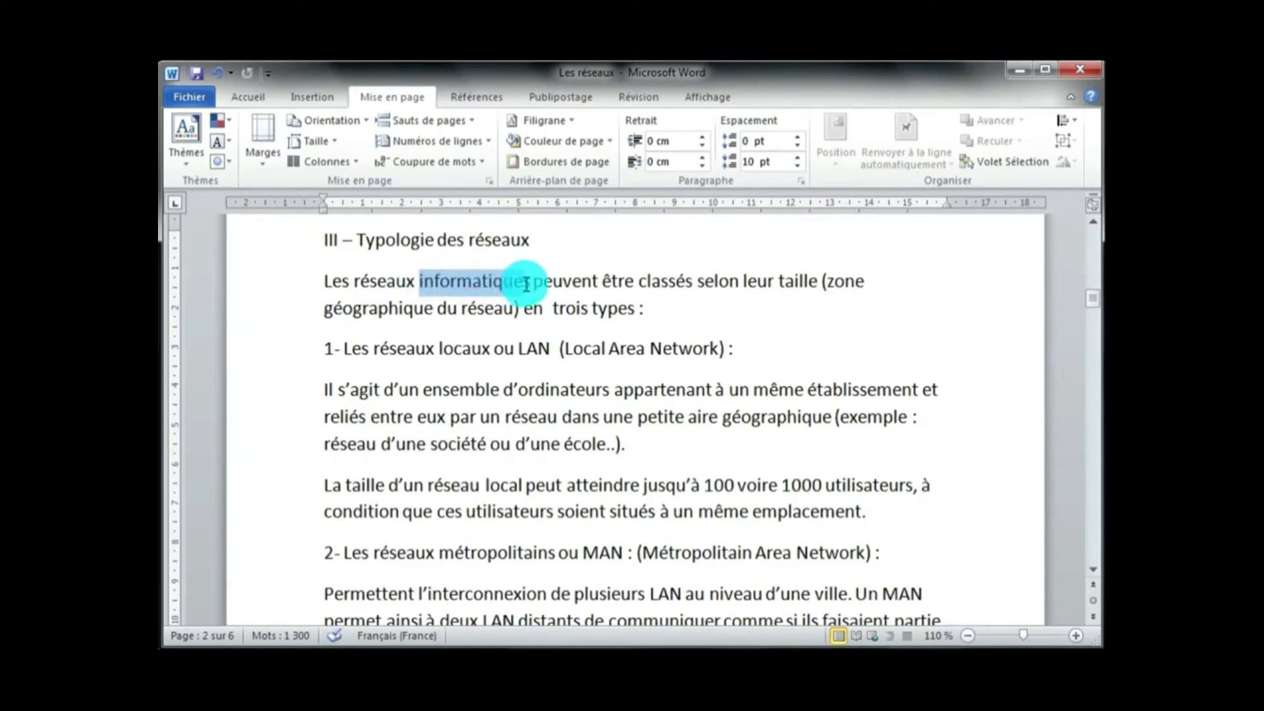
left_click(553, 330)
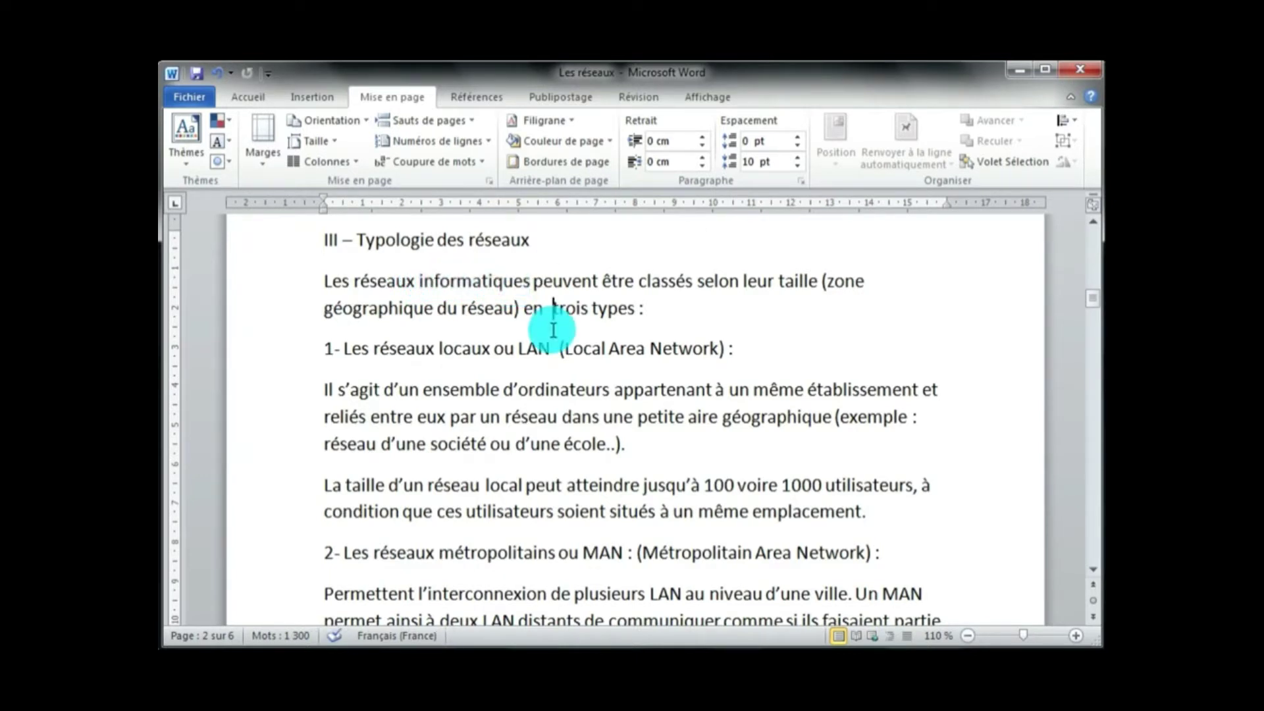
double_click(469, 282)
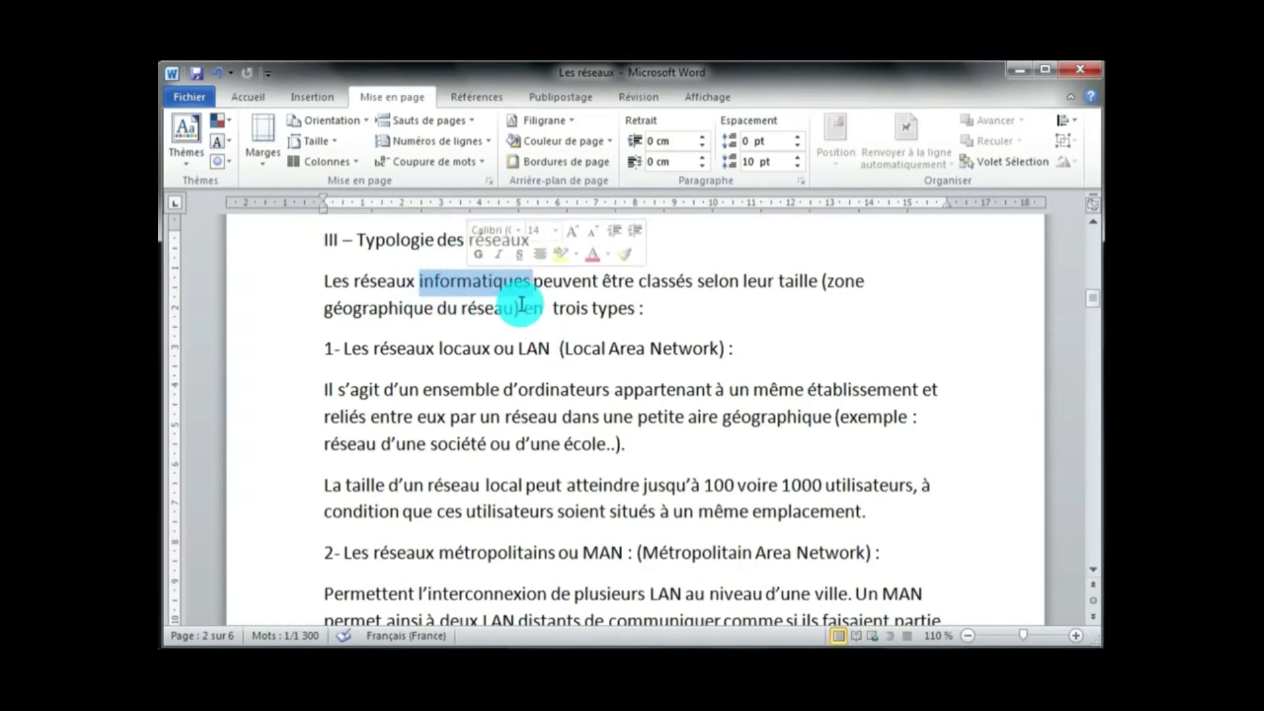
left_click(489, 354)
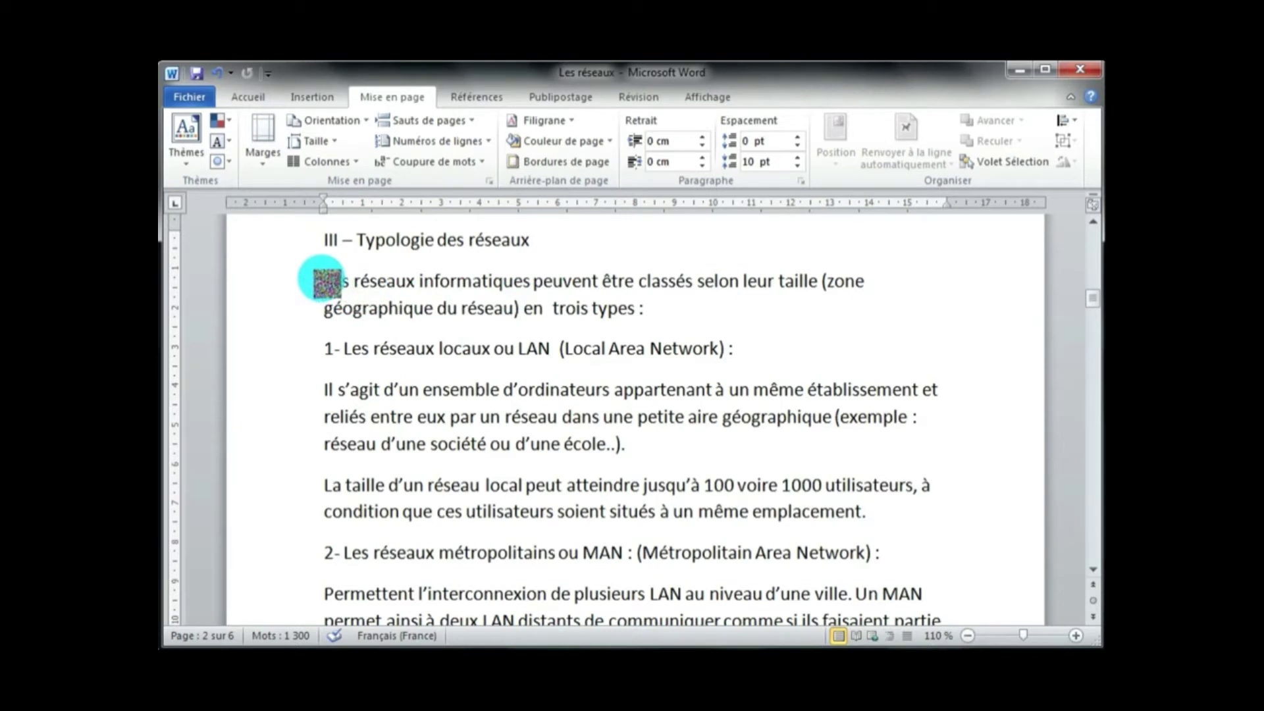
Select the full line beginning "Les réseaux informatiques peuvent être classés" twice, clearing the selection each time
left_click_drag(325, 283, 859, 291)
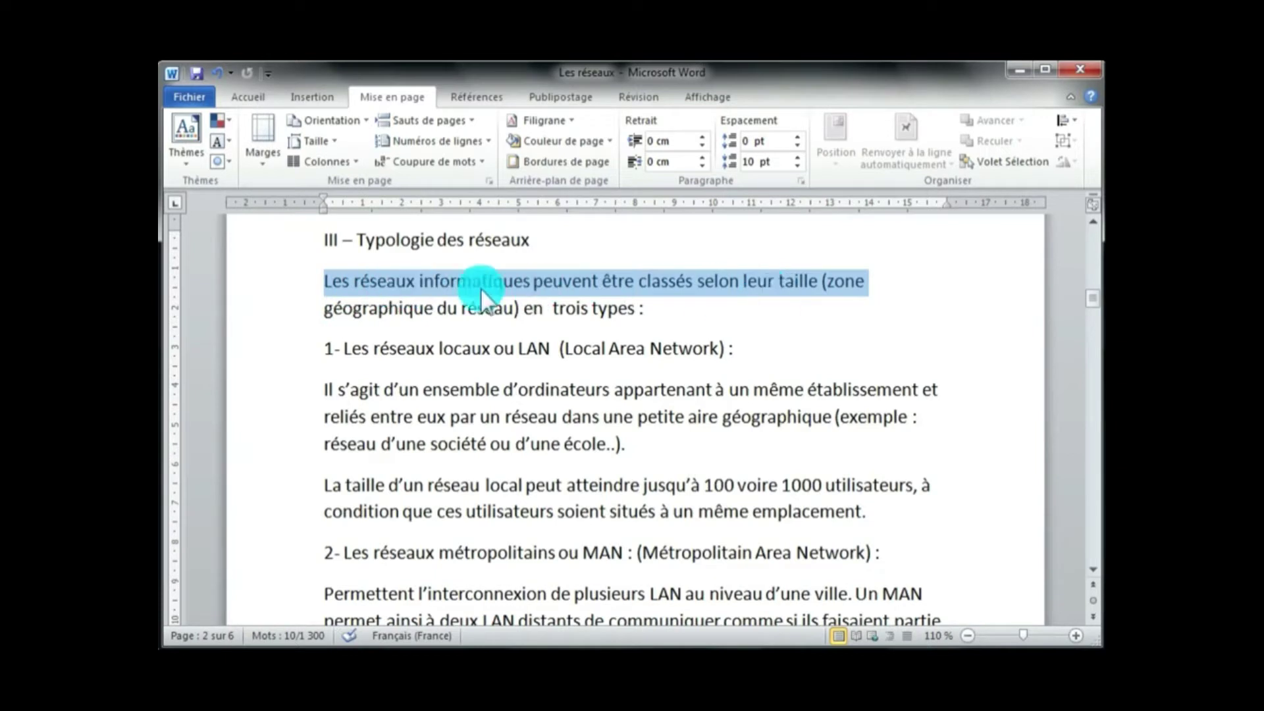
left_click(713, 330)
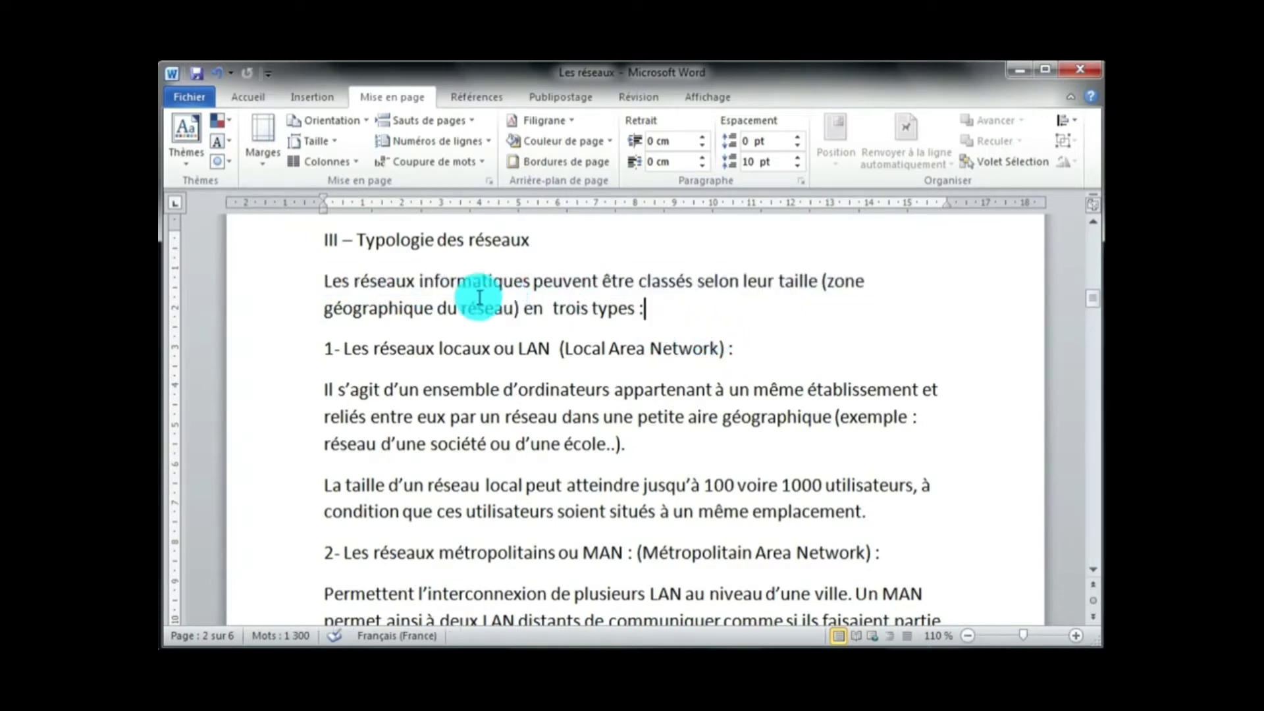
left_click(258, 285)
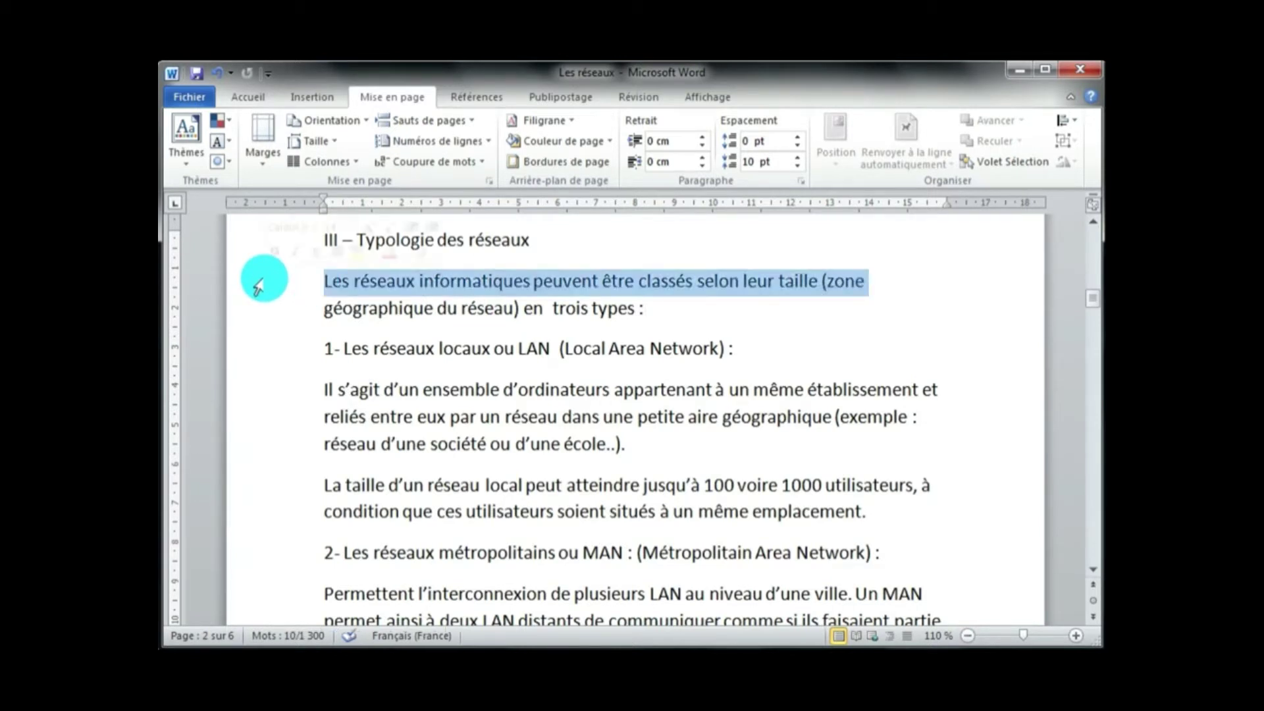
left_click(441, 394)
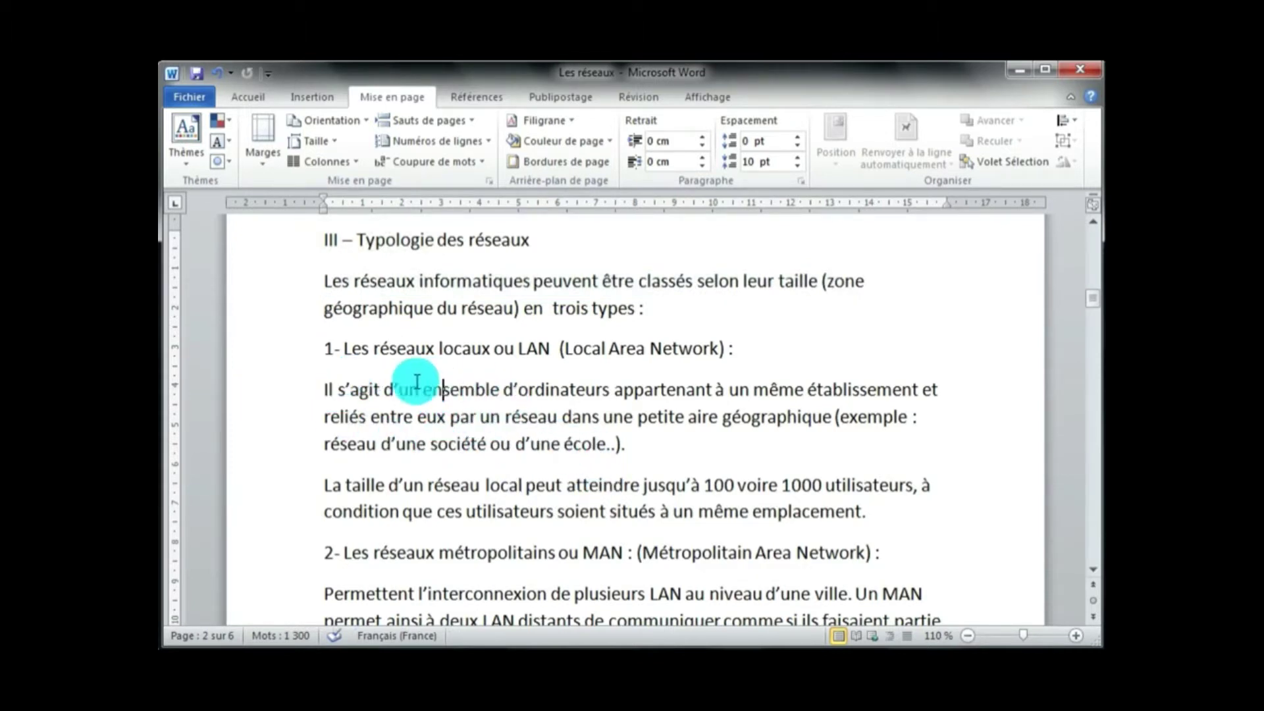
Highlight the opening "Il s'agit" and closing "école" of the LAN paragraph, select the whole paragraph, and clear the selection
left_click_drag(320, 389, 369, 389)
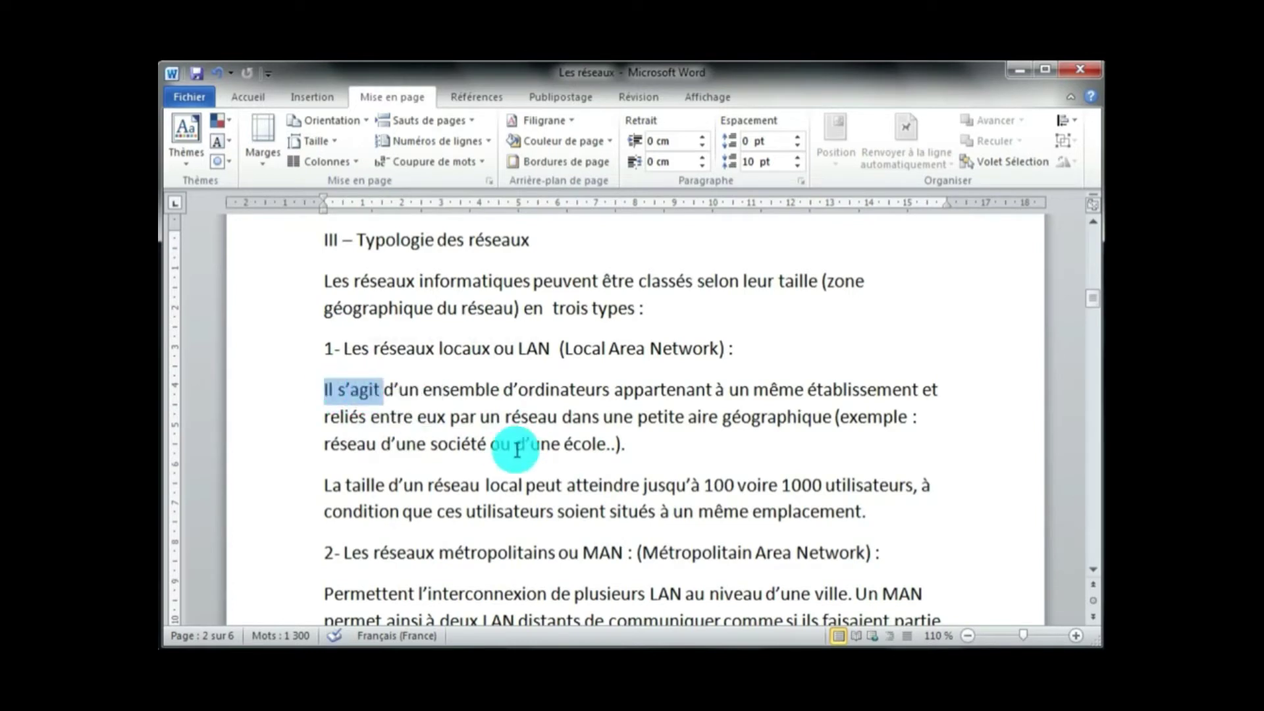
left_click_drag(565, 444, 605, 445)
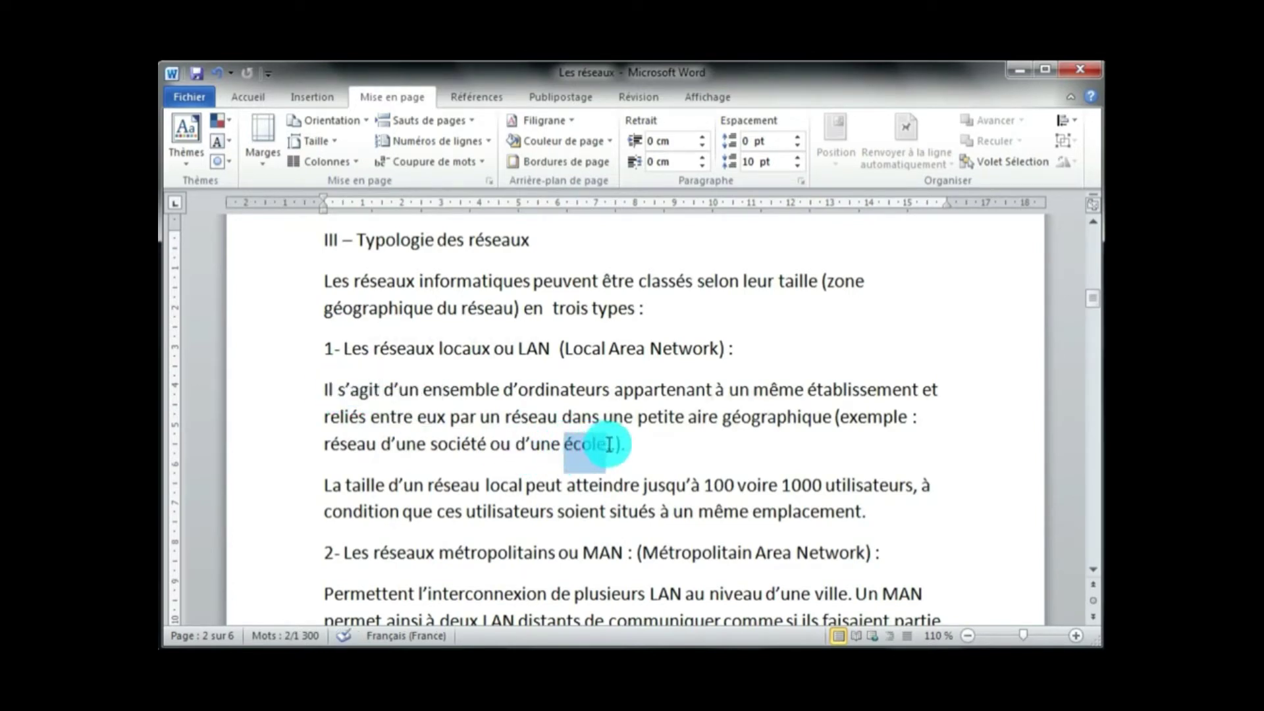
left_click(640, 445)
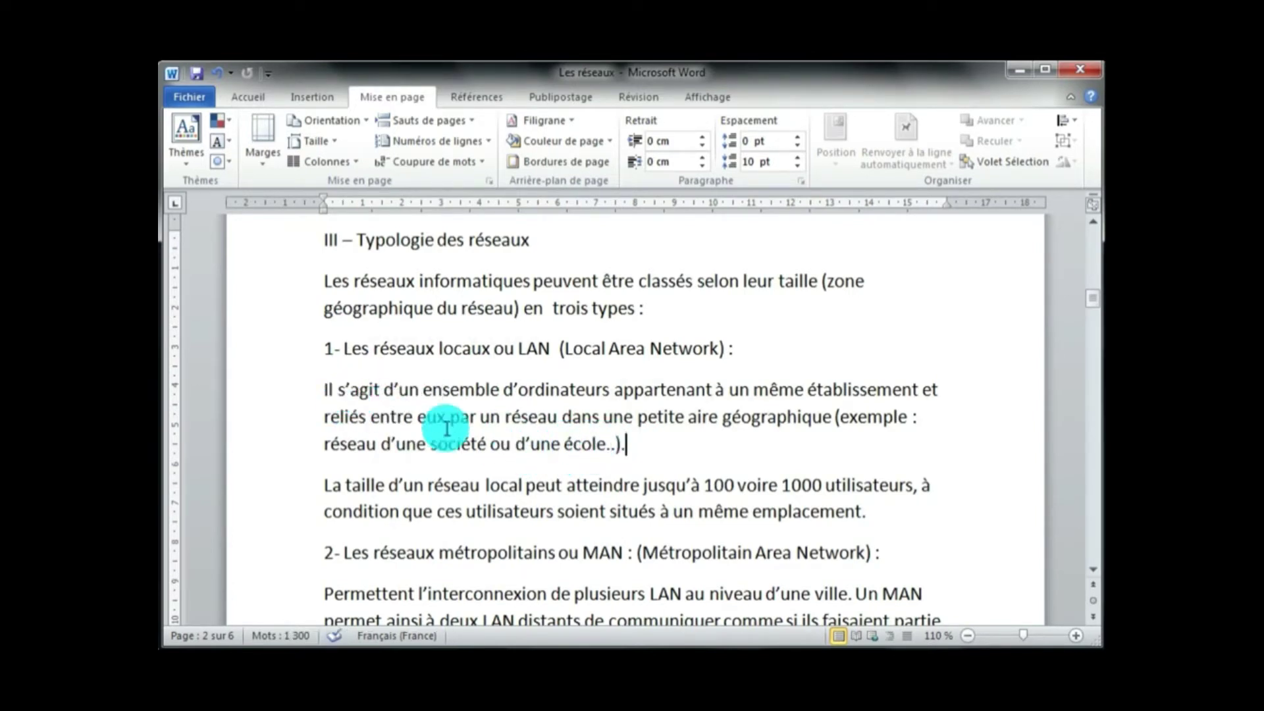
left_click_drag(328, 388, 669, 450)
left_click(670, 449)
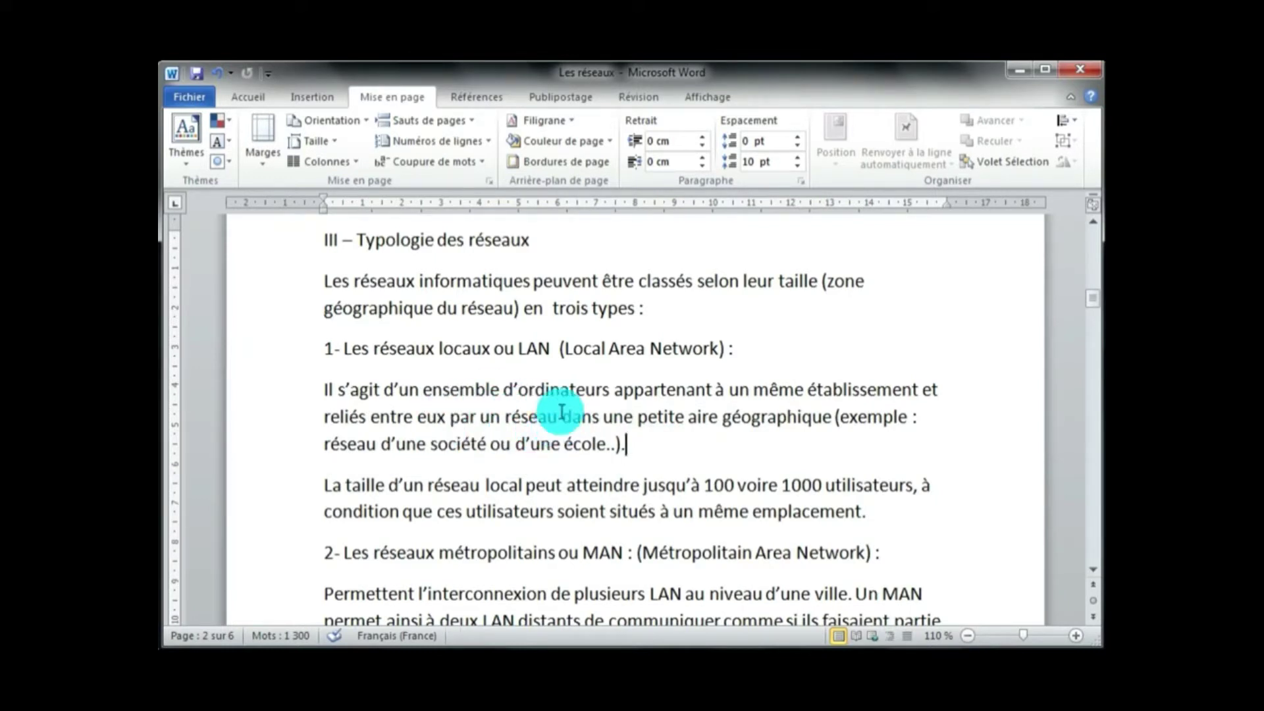
Select the whole LAN paragraph and clear it, and make another selection from its "reliés entre eux" line before clearing that too
triple_click(527, 417)
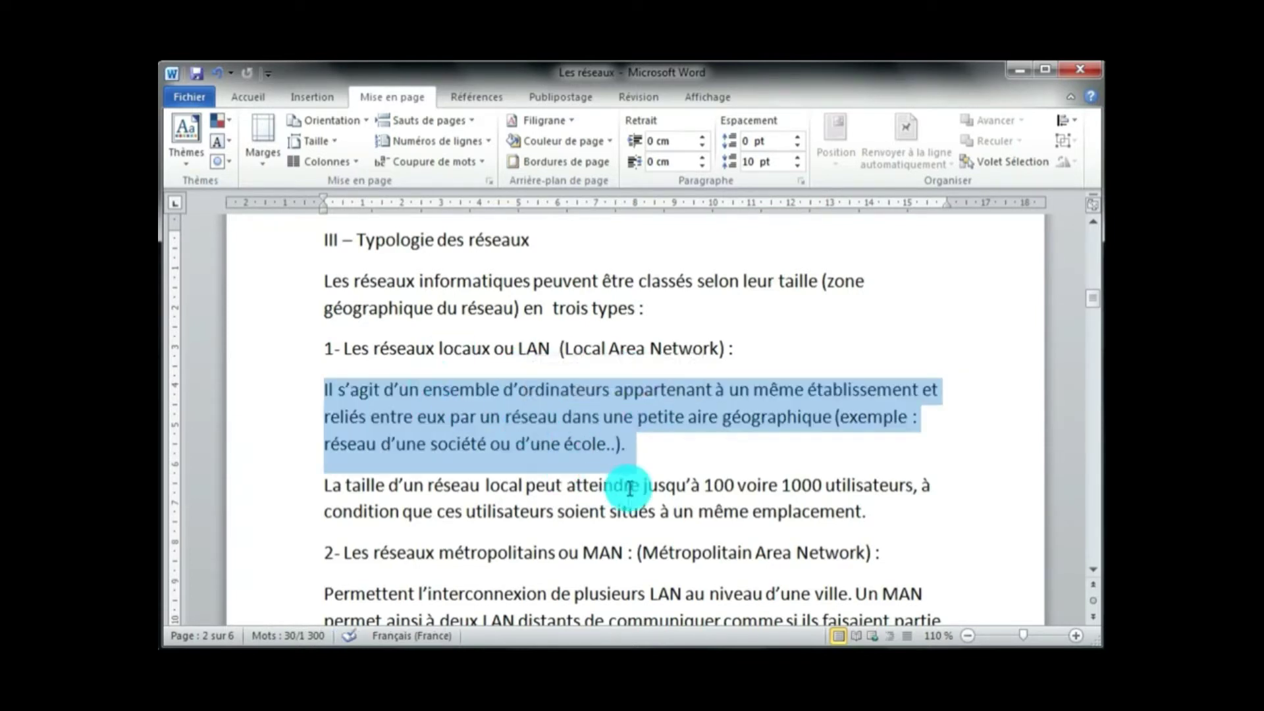
left_click(638, 452)
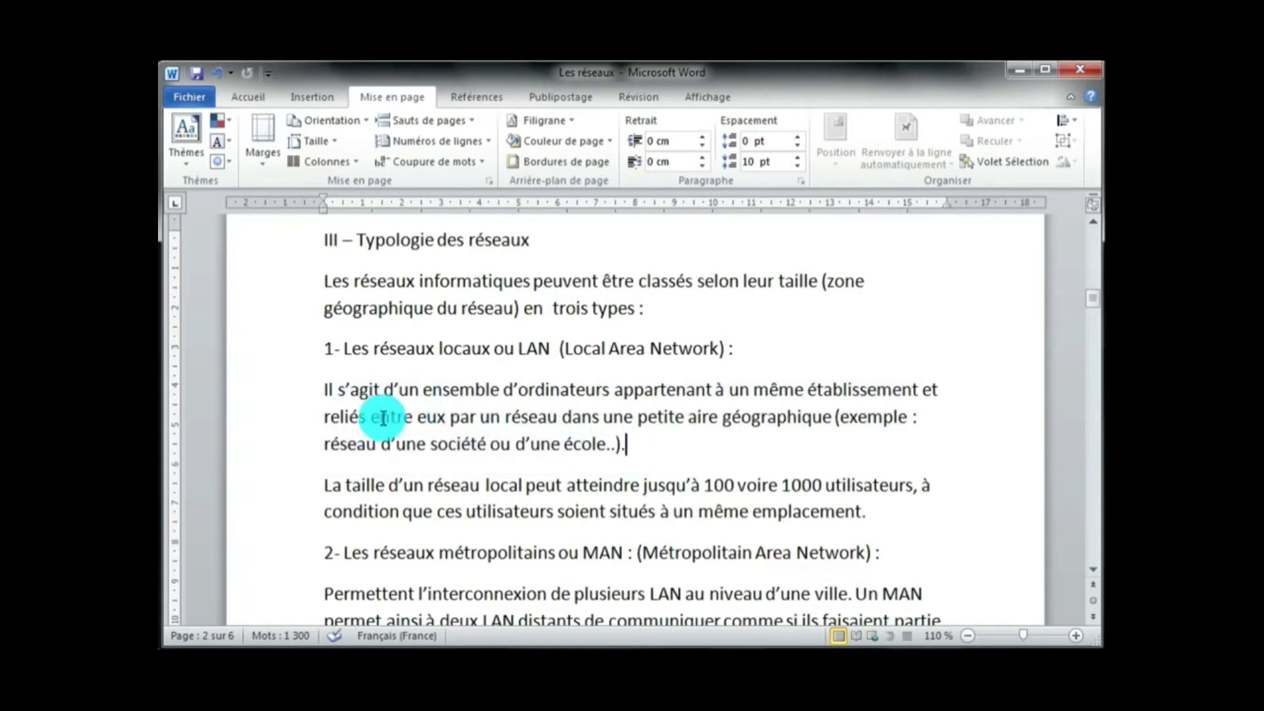
double_click(258, 417)
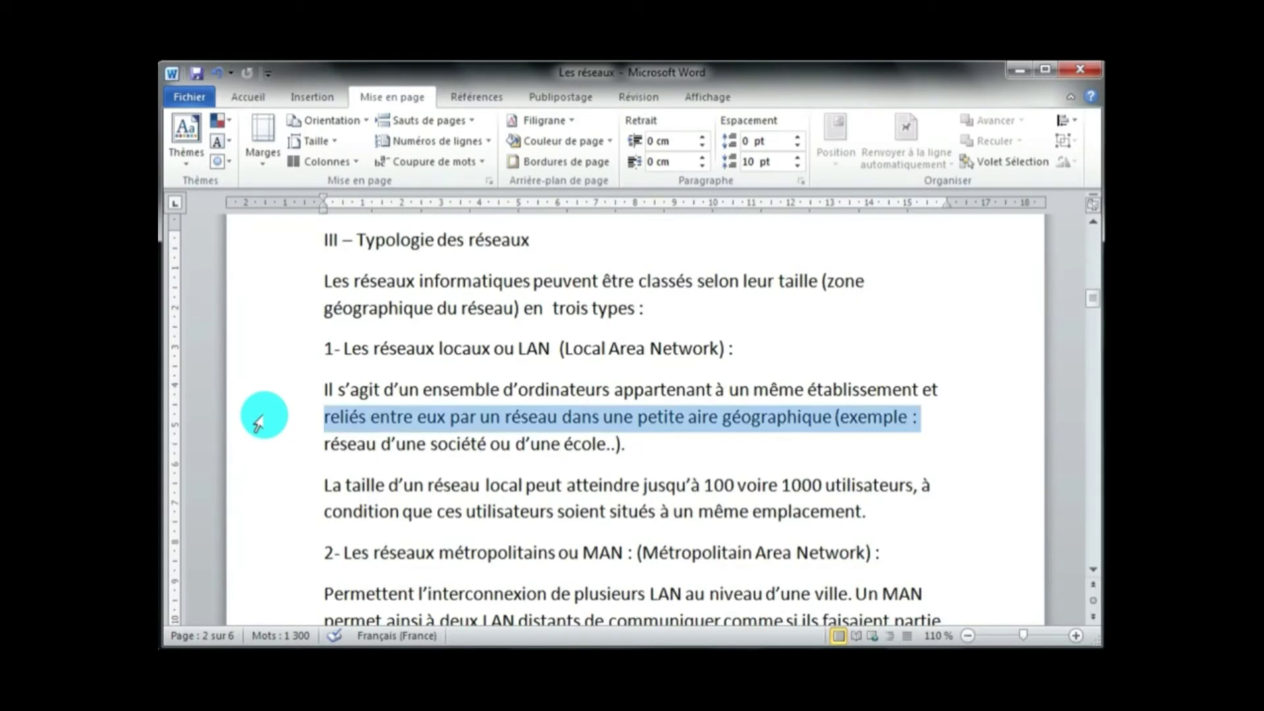
left_click(474, 509)
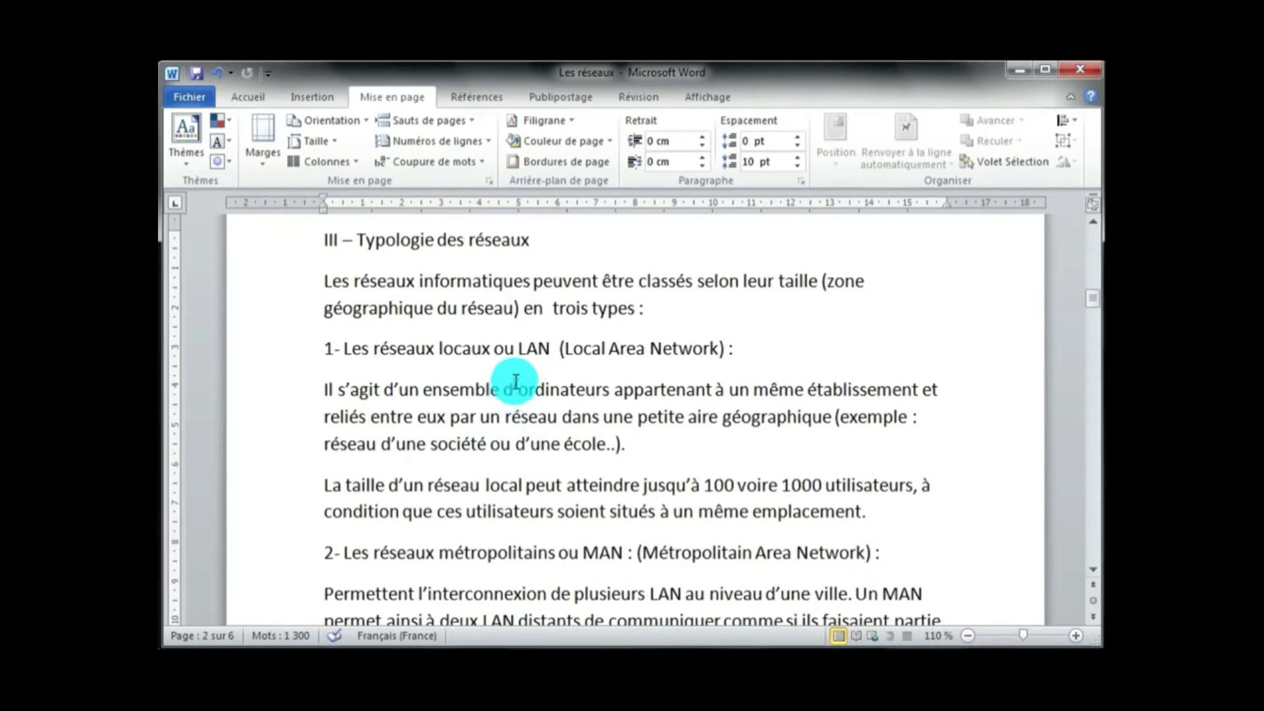
Select the passage from the section III heading through the LAN paragraph, clear it, and select the whole document
left_click_drag(322, 241, 512, 475)
left_click(597, 476)
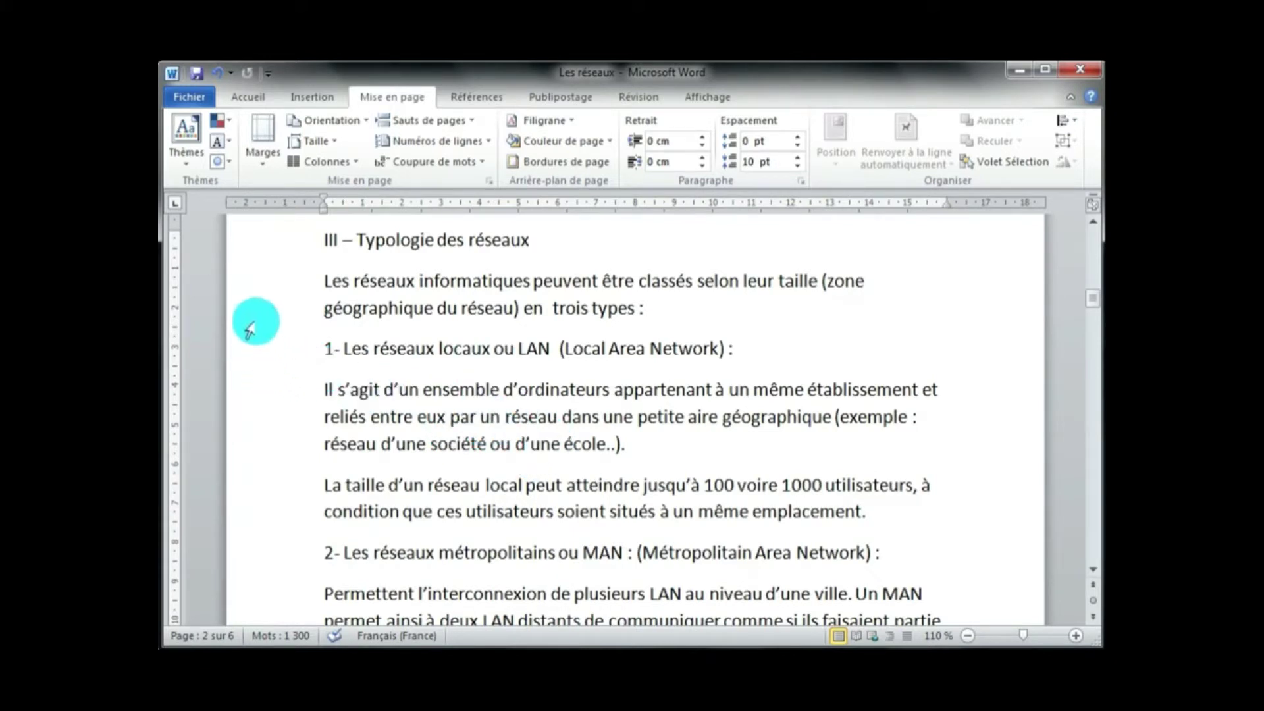
triple_click(249, 380)
scroll(472, 428, "down", 7)
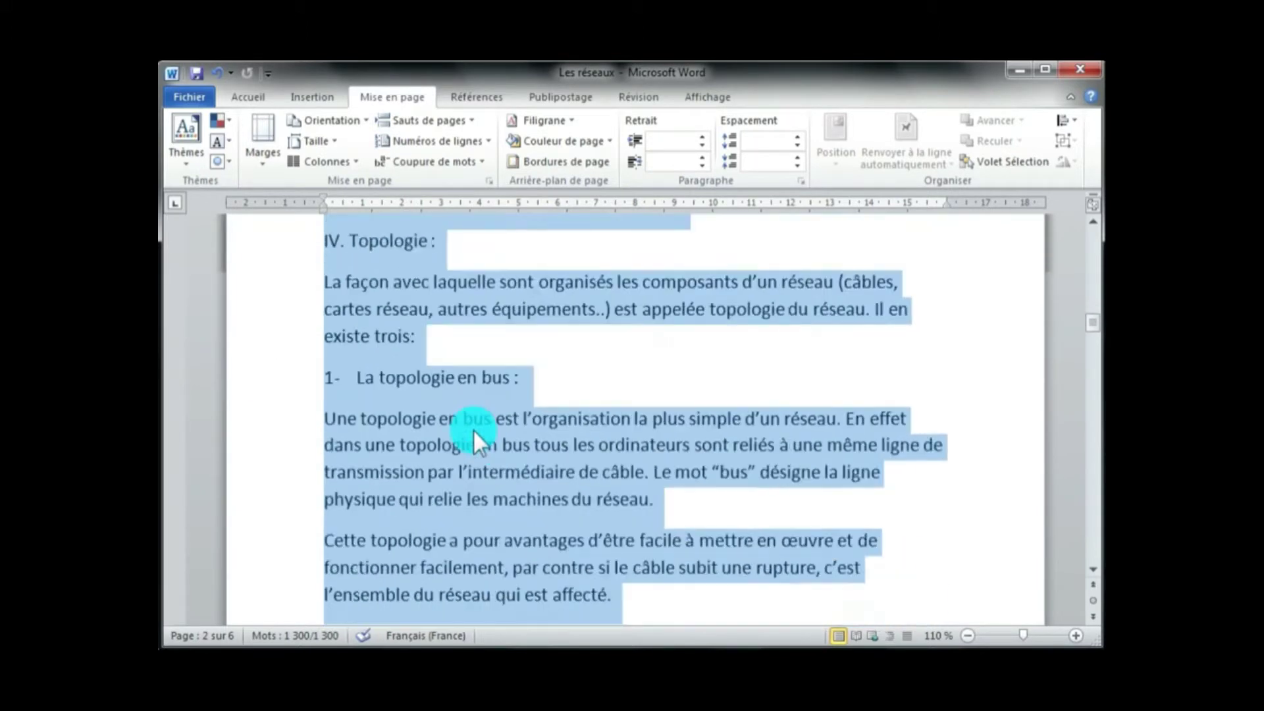
scroll(473, 429, "down", 3)
scroll(473, 430, "up", 5)
scroll(475, 432, "up", 4)
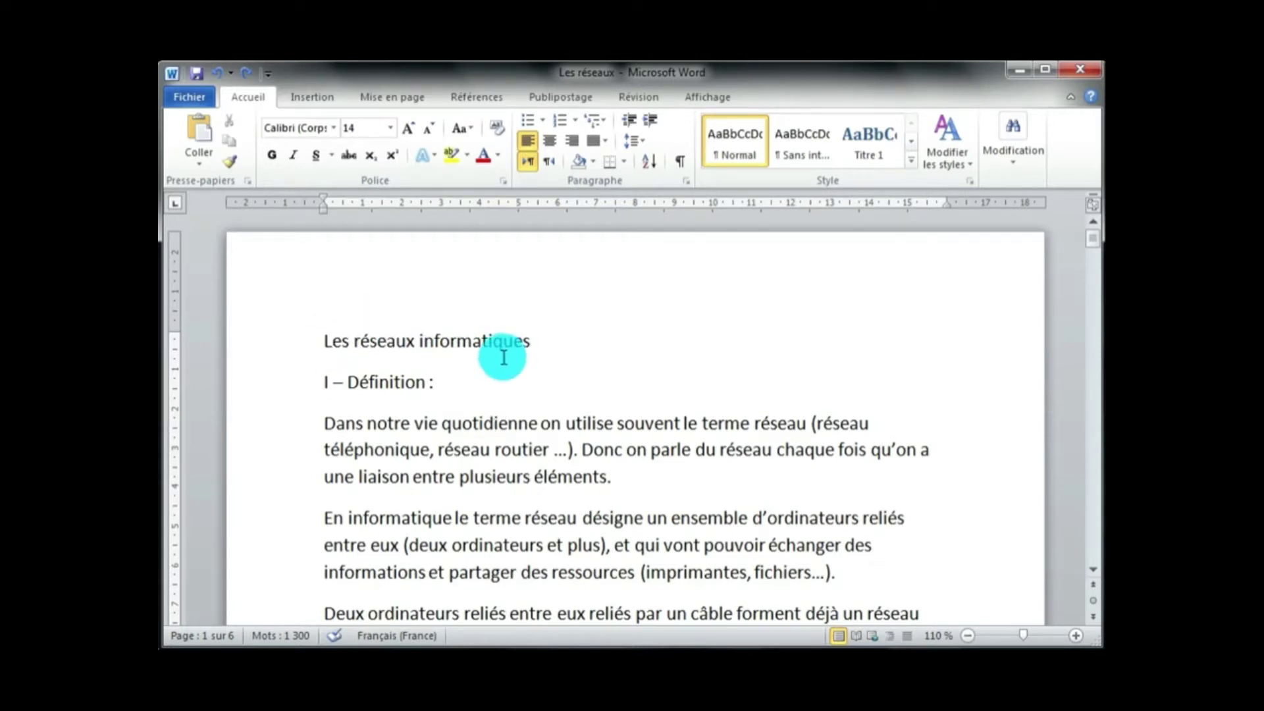
Change the font of the title "Les réseaux informatiques" on page 1 to Algerian and clear the selection
left_click(255, 349)
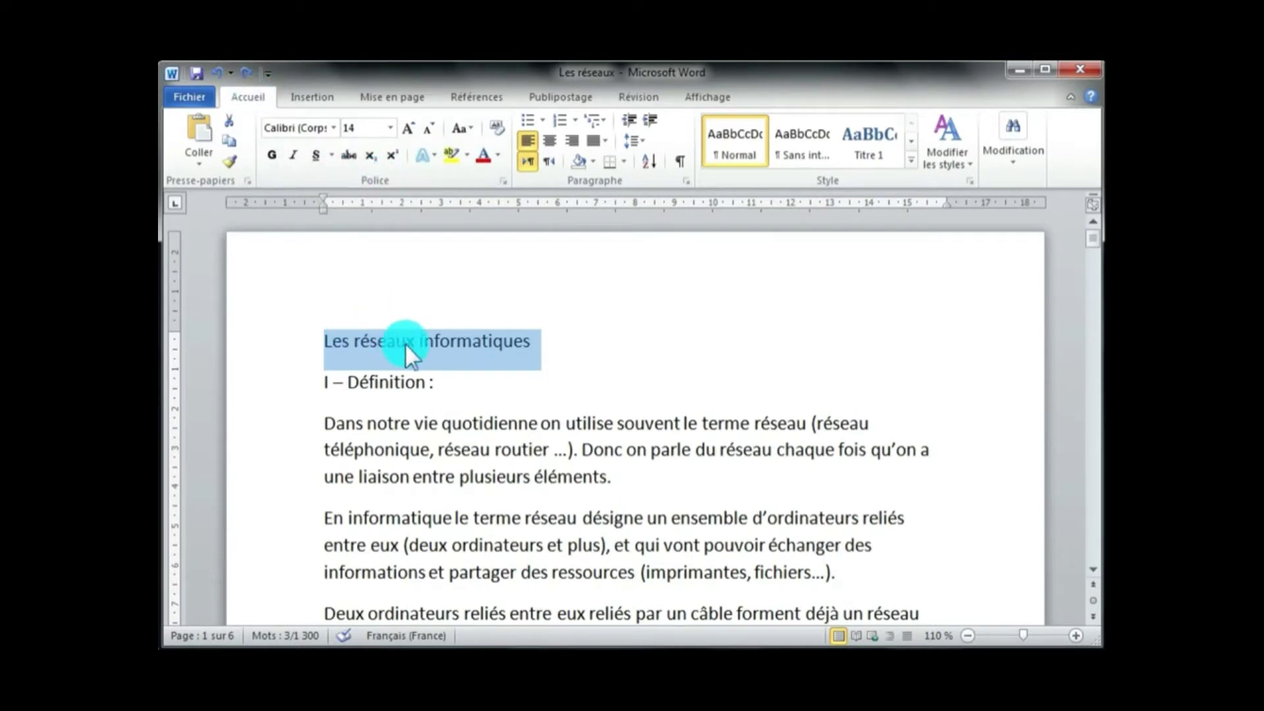
left_click(333, 128)
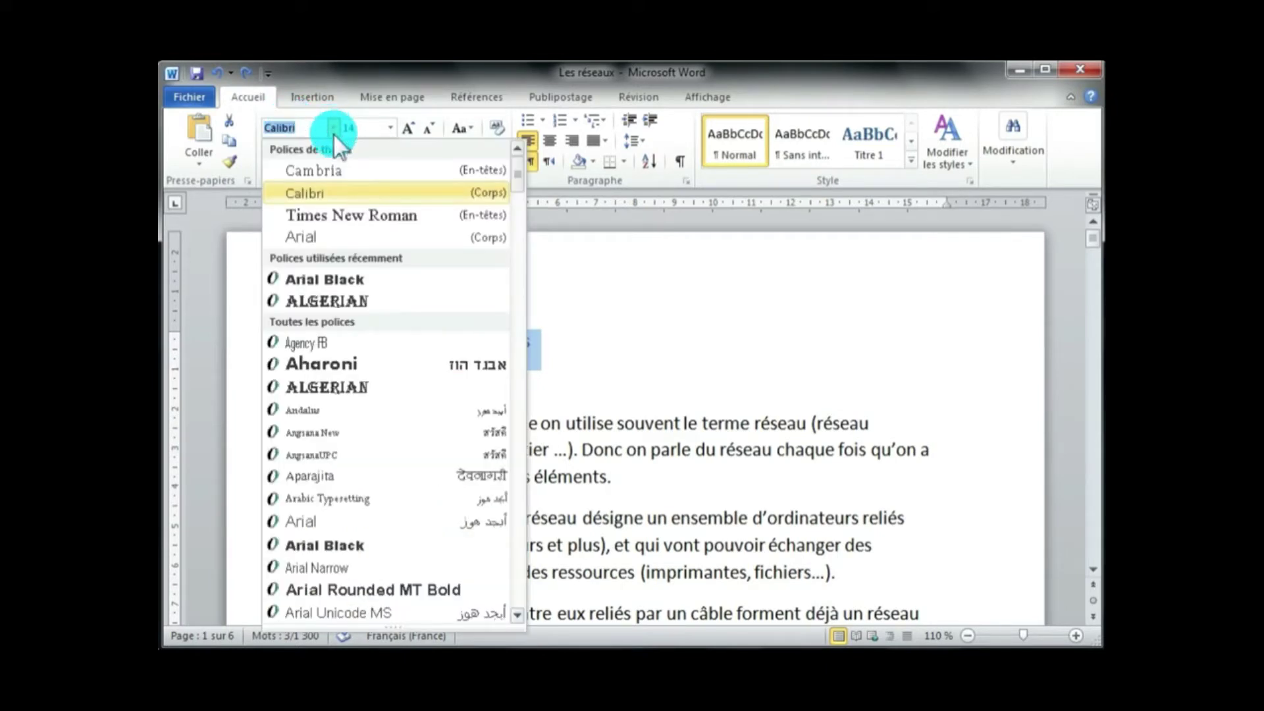
left_click(320, 299)
left_click(566, 428)
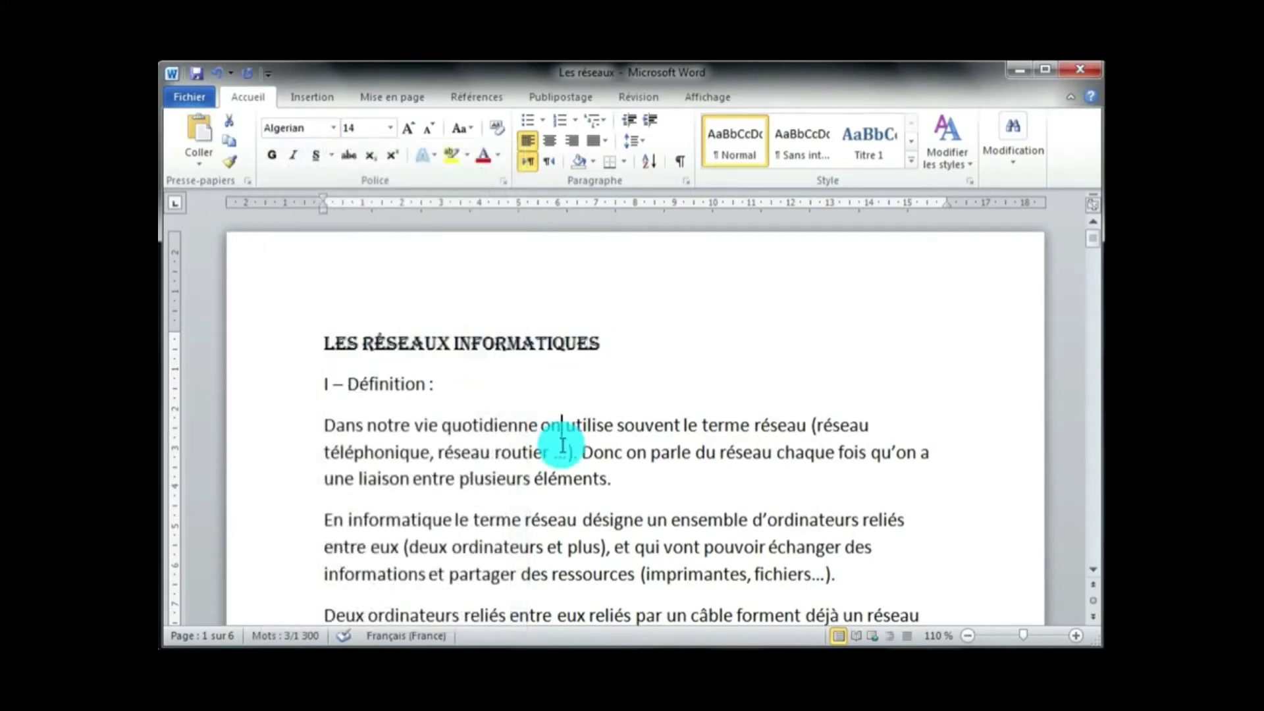
left_click(422, 413)
Set the document title's font to Arial Black and its size to 24
left_click(271, 344)
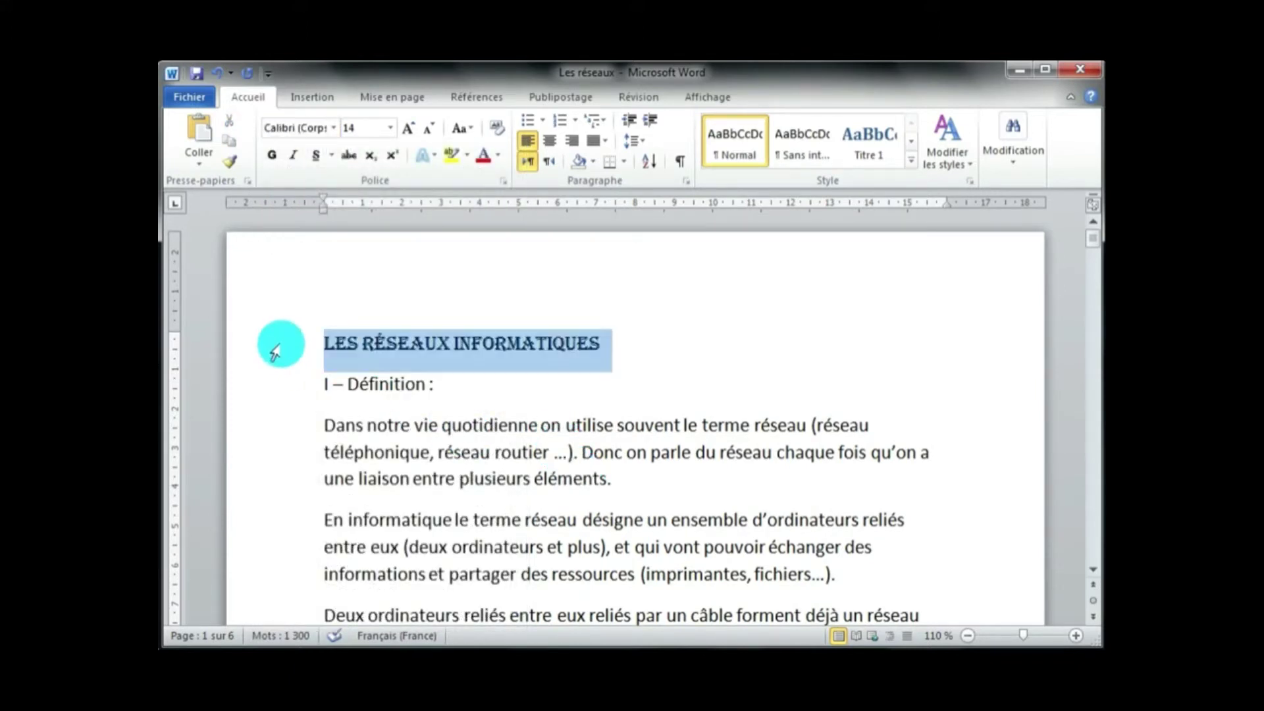
left_click(334, 127)
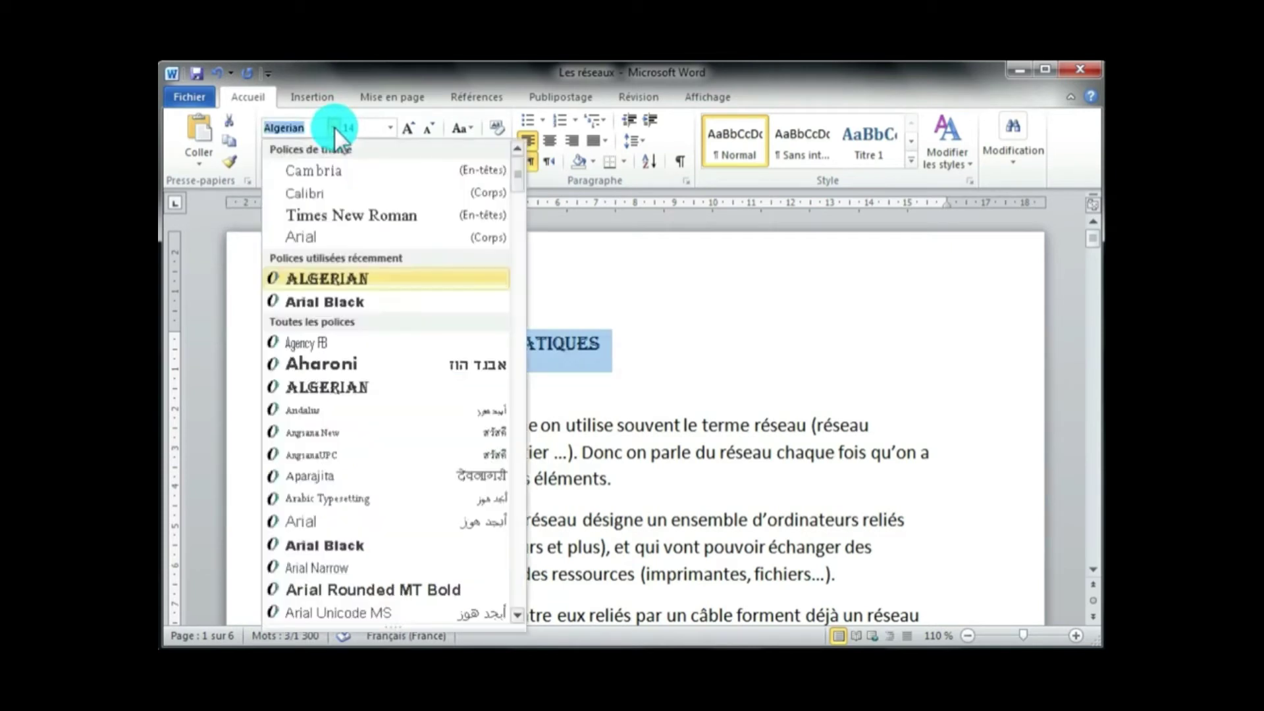
left_click(341, 302)
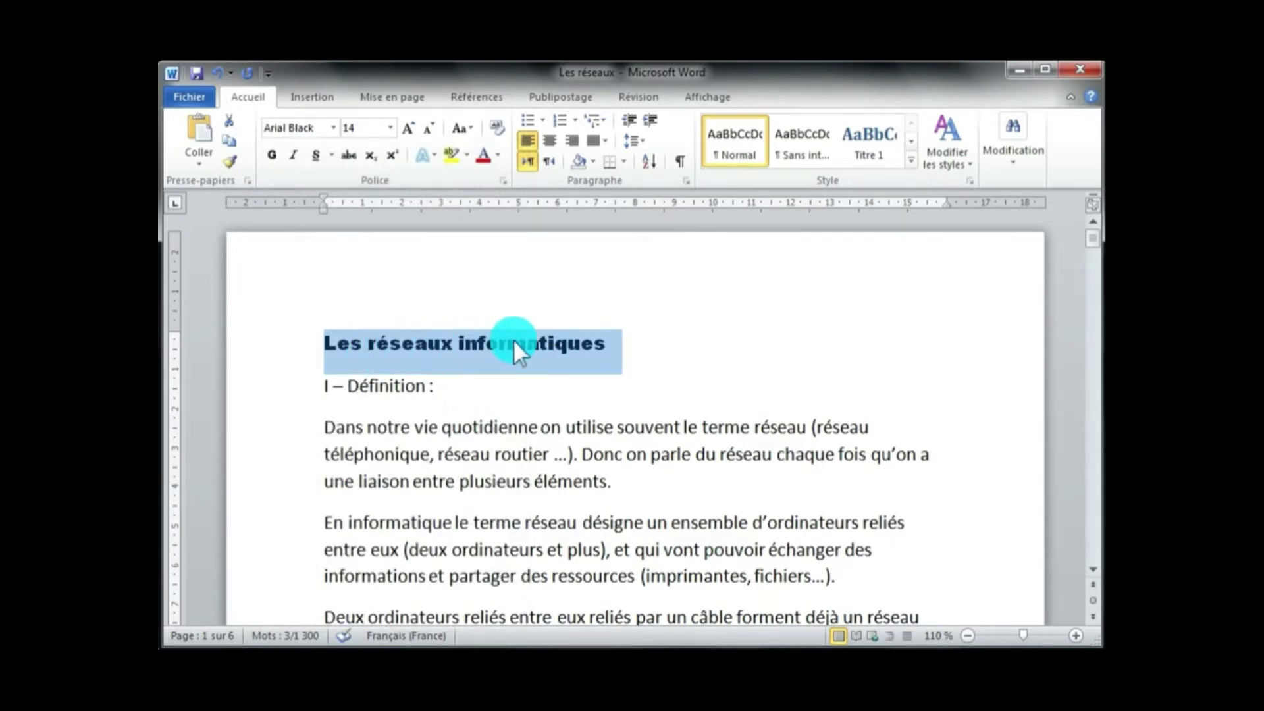
left_click(390, 127)
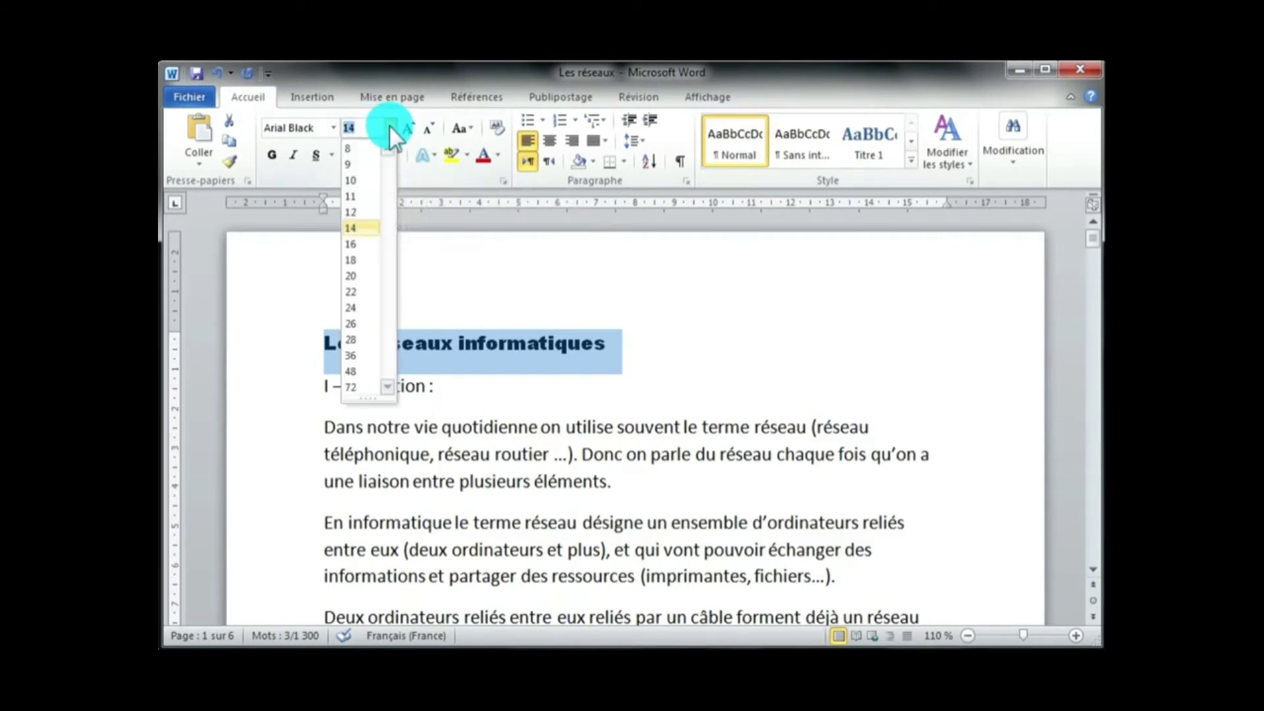
left_click(365, 307)
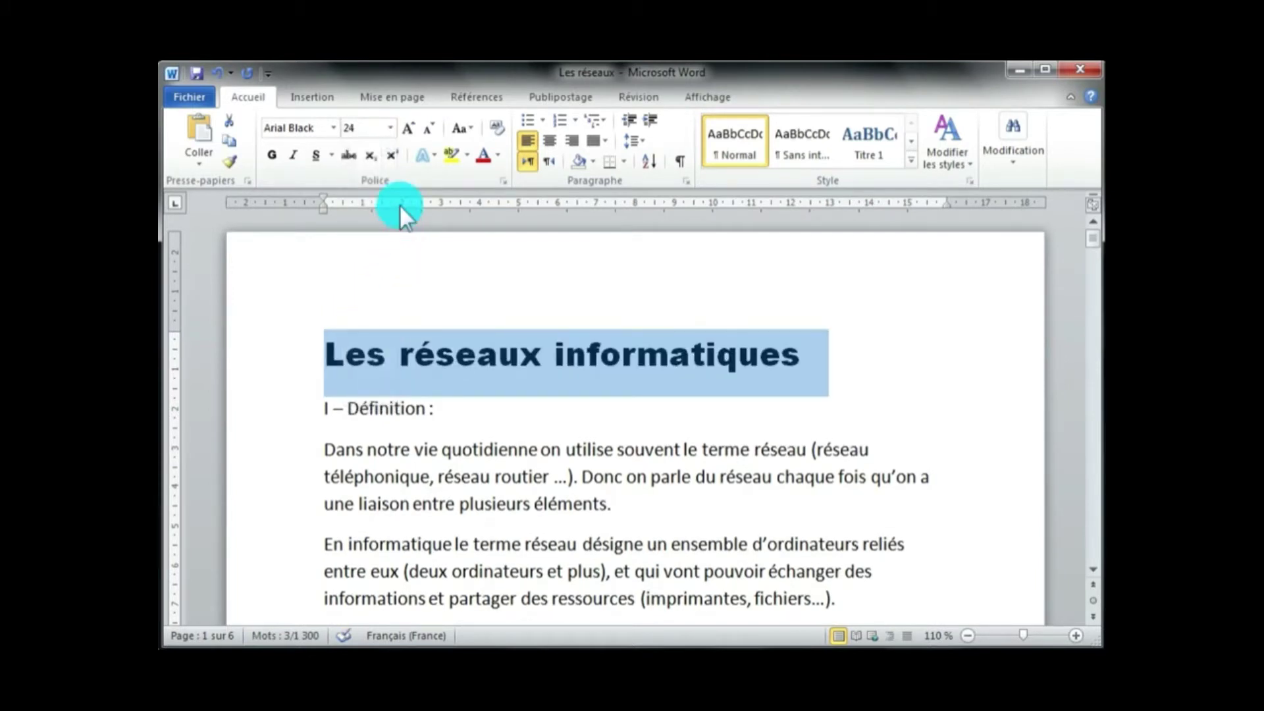
Enlarge the title's font stepwise to 28, and shrink it stepwise to 20
left_click(410, 125)
left_click(410, 124)
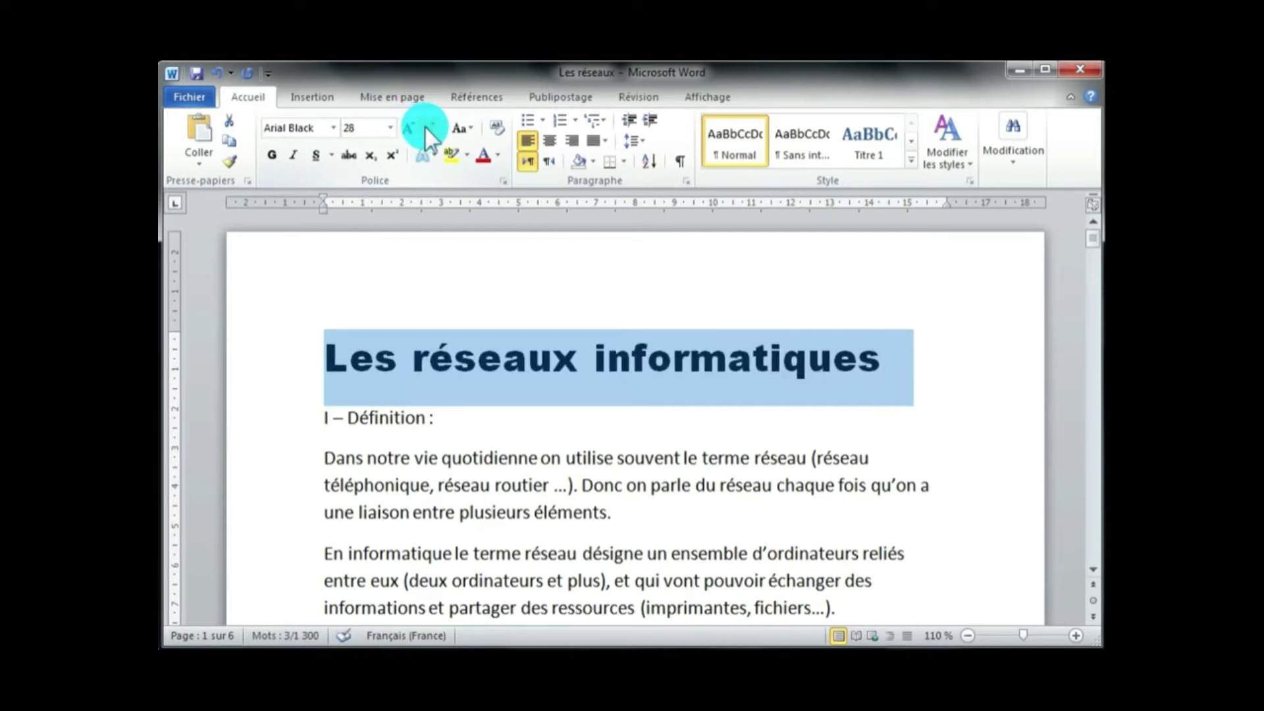
left_click(427, 126)
left_click(426, 126)
left_click(427, 126)
left_click(427, 127)
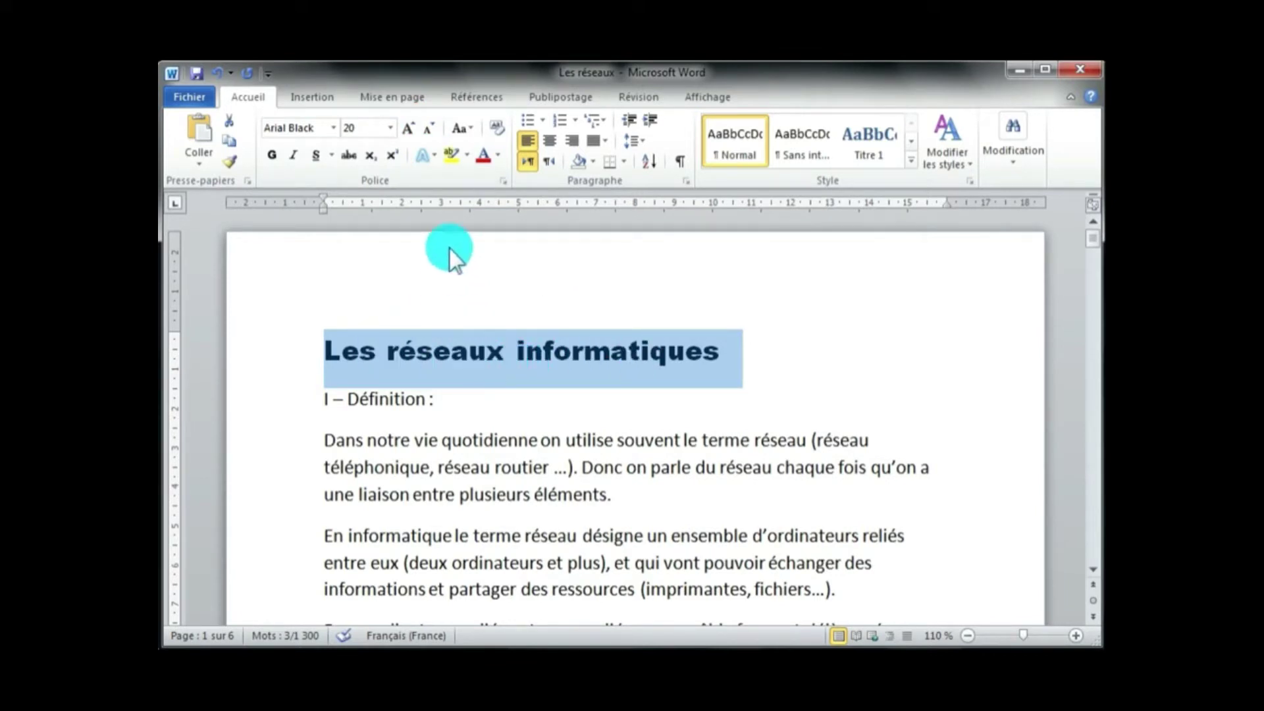
Convert the document title to uppercase (MAJUSCULES) and colour its text standard red
left_click(471, 126)
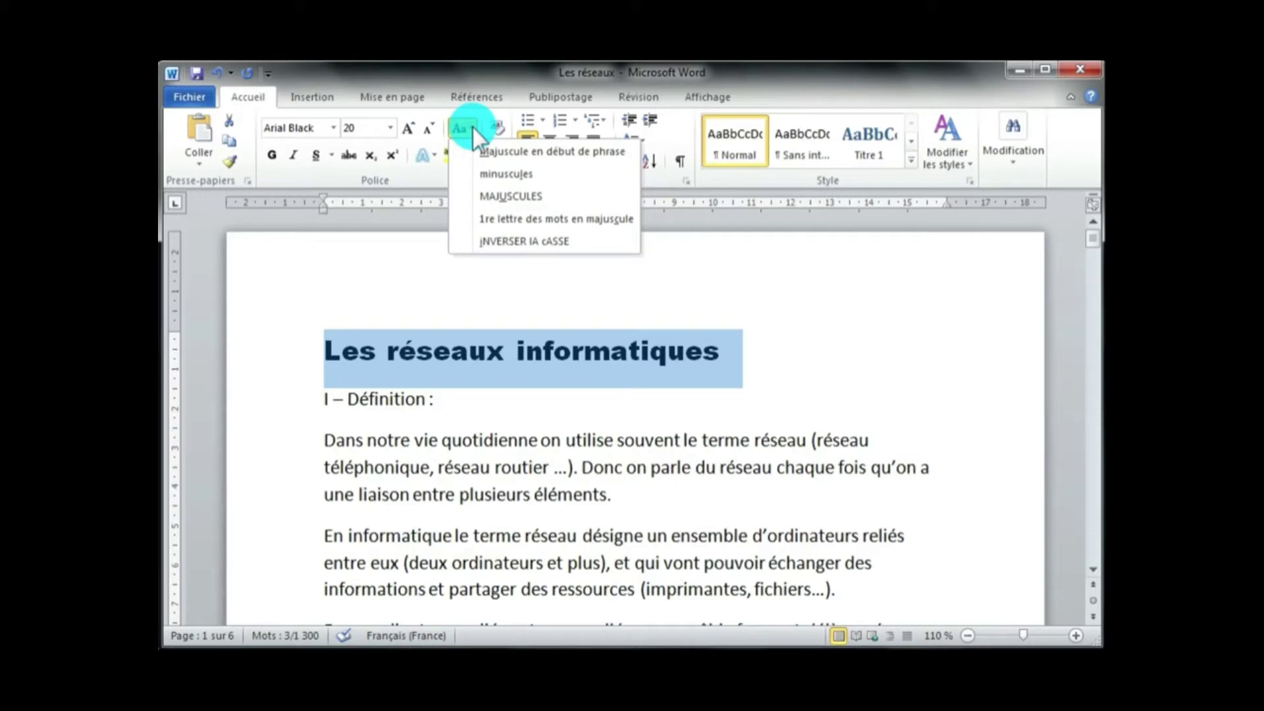
left_click(496, 195)
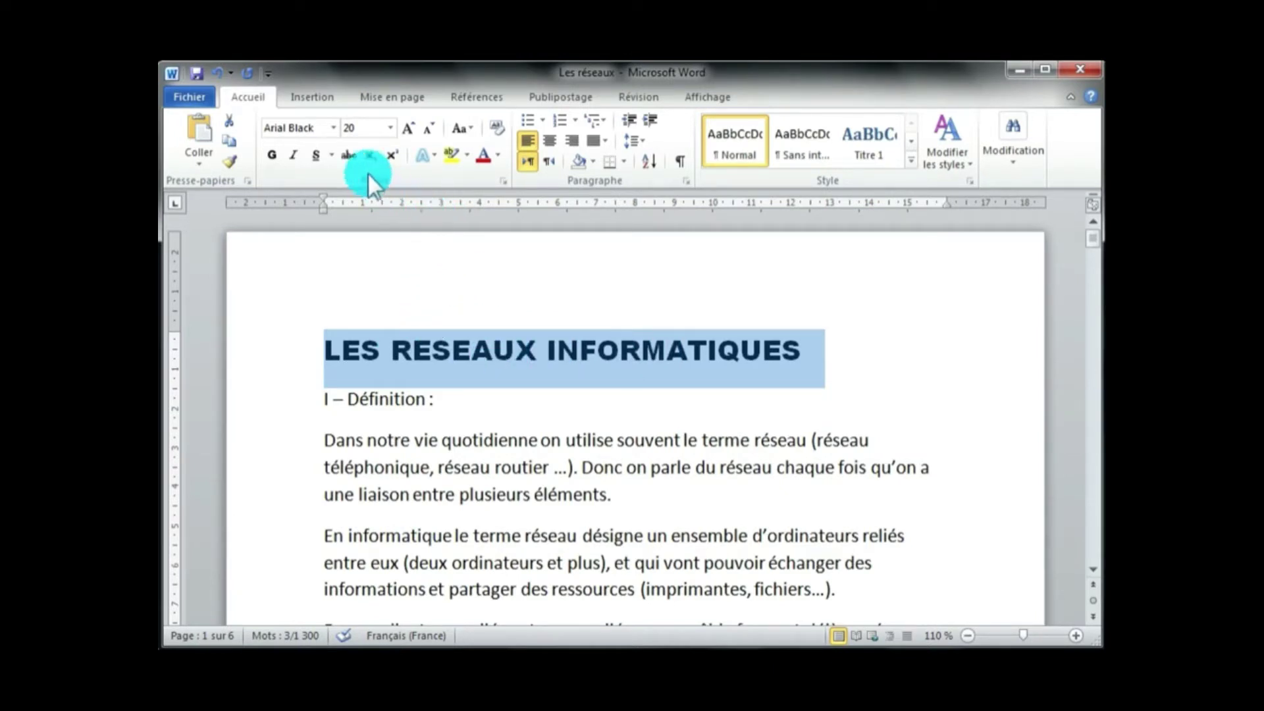
left_click(498, 154)
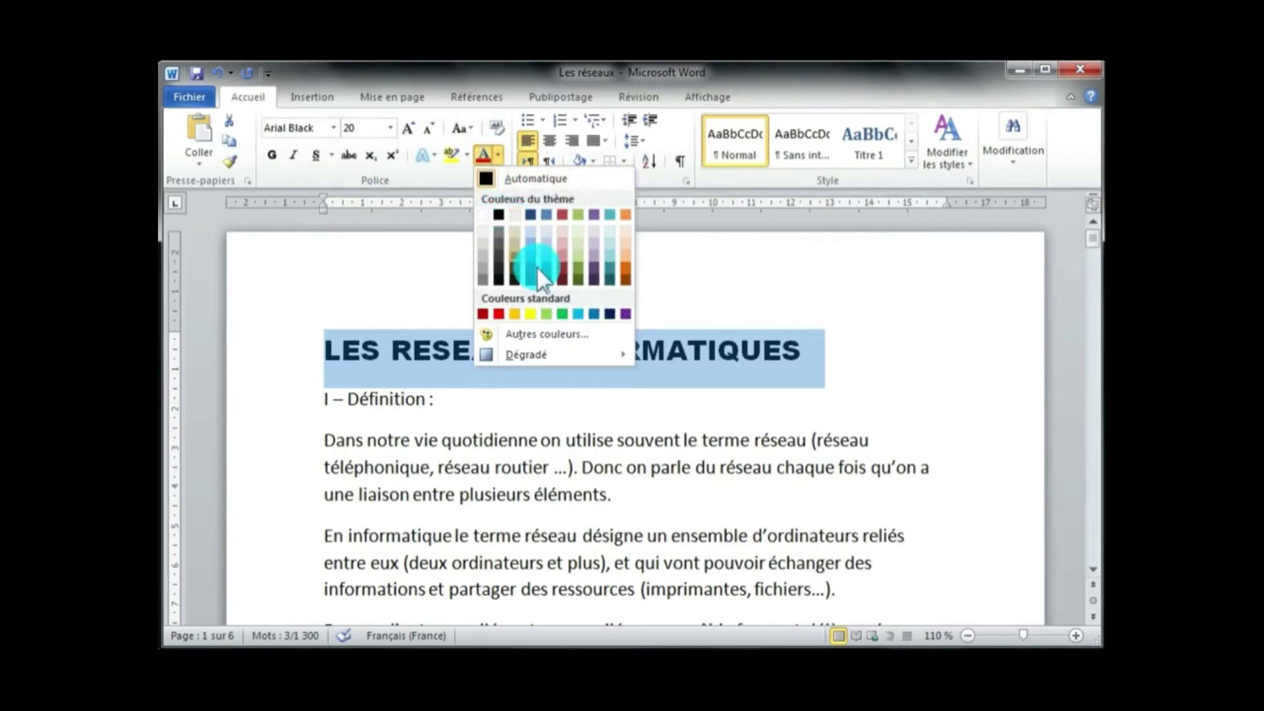
left_click(499, 312)
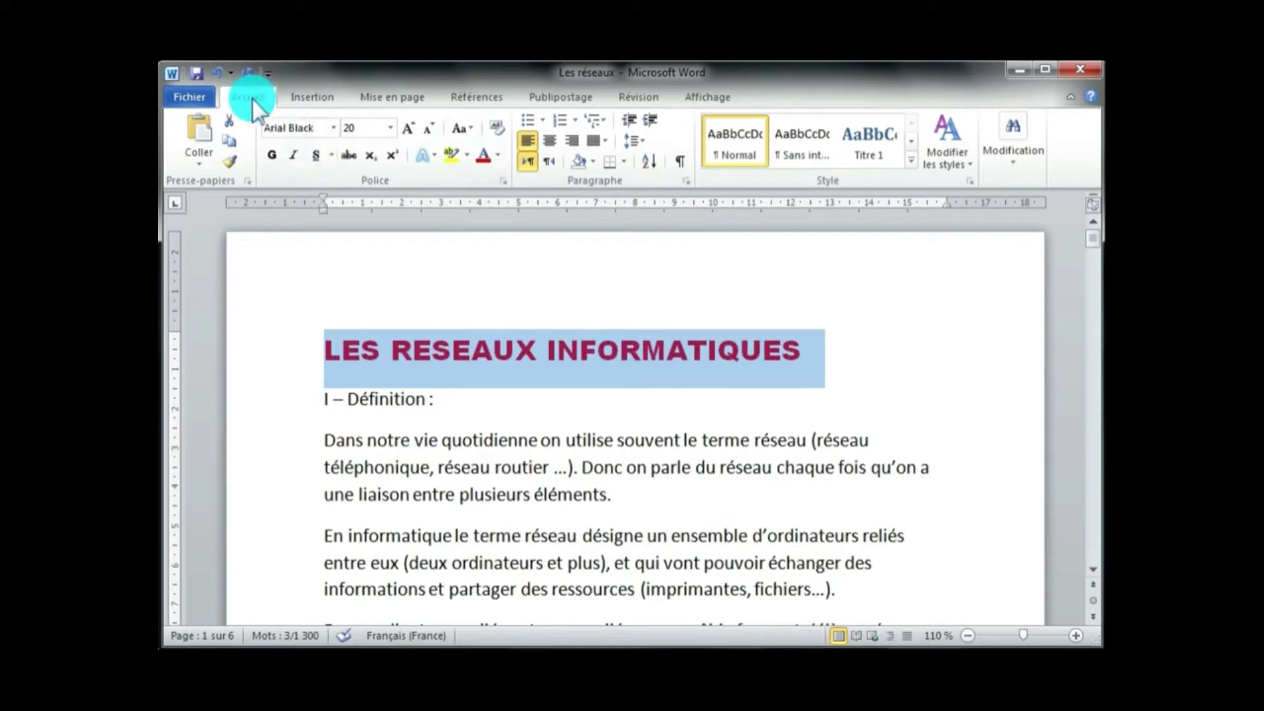
Centre the title, try right alignment, restore the centred alignment, and clear the selection
left_click(552, 141)
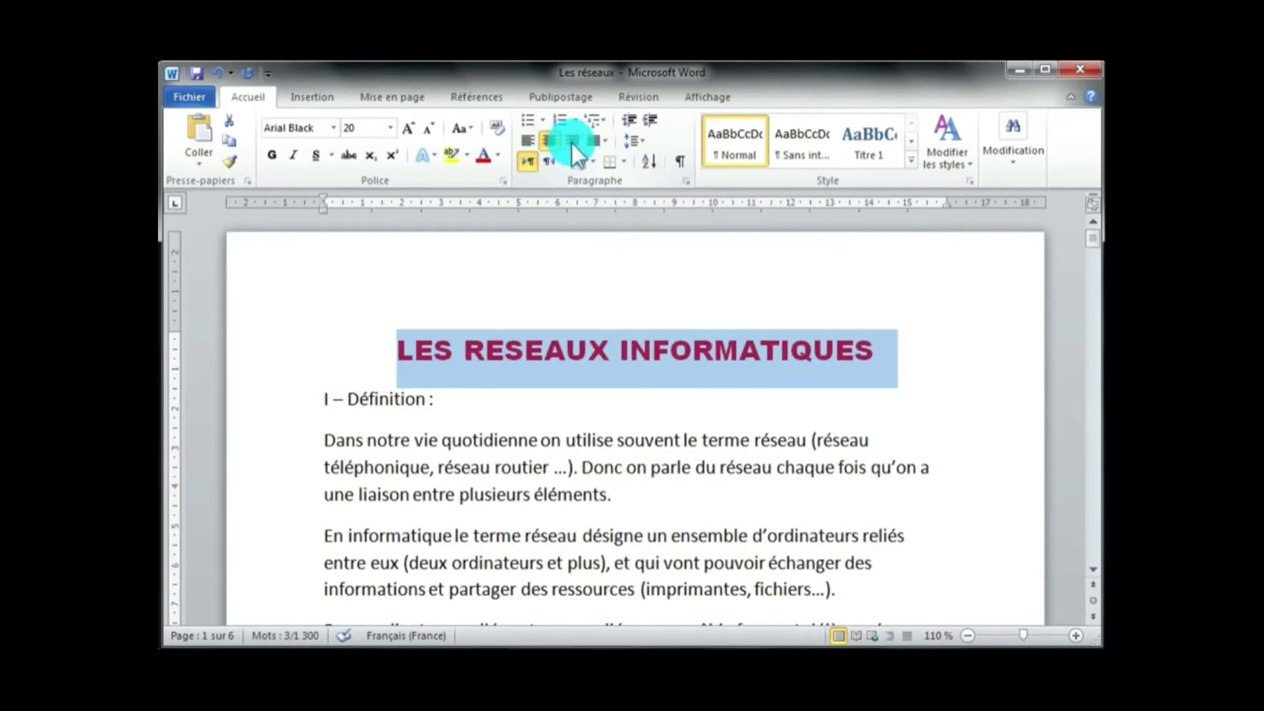
left_click(571, 140)
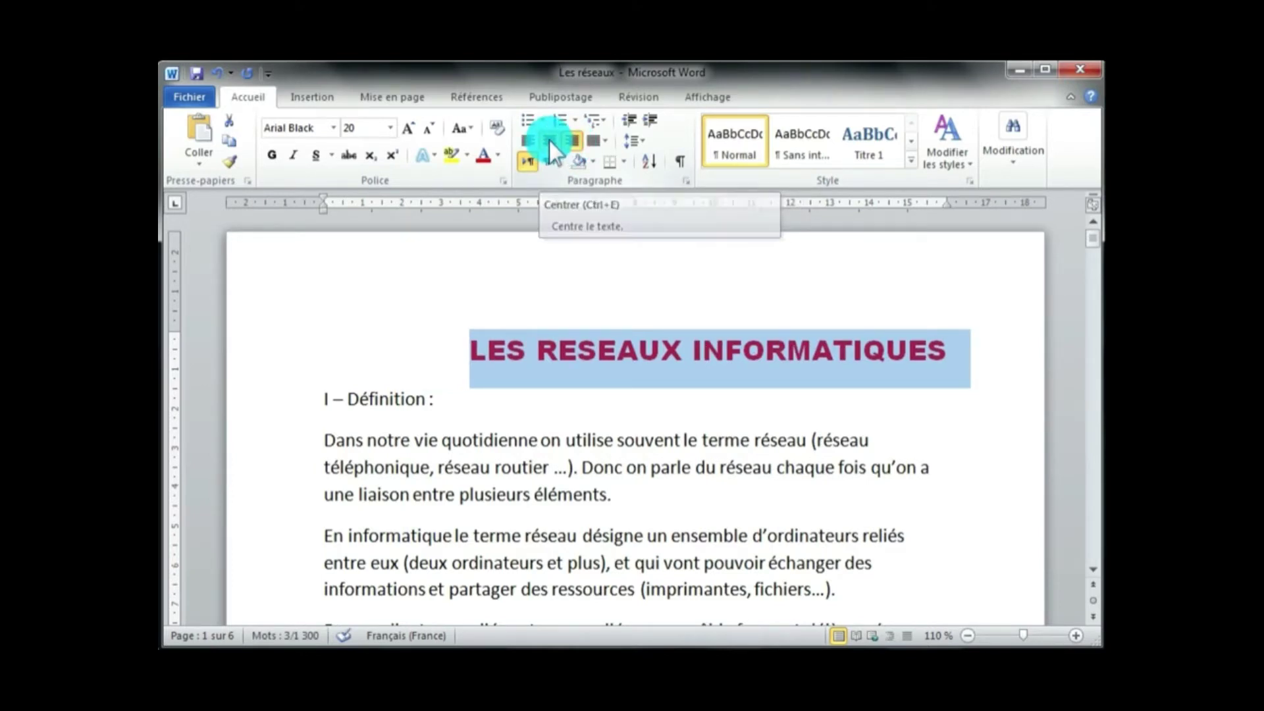
left_click(549, 140)
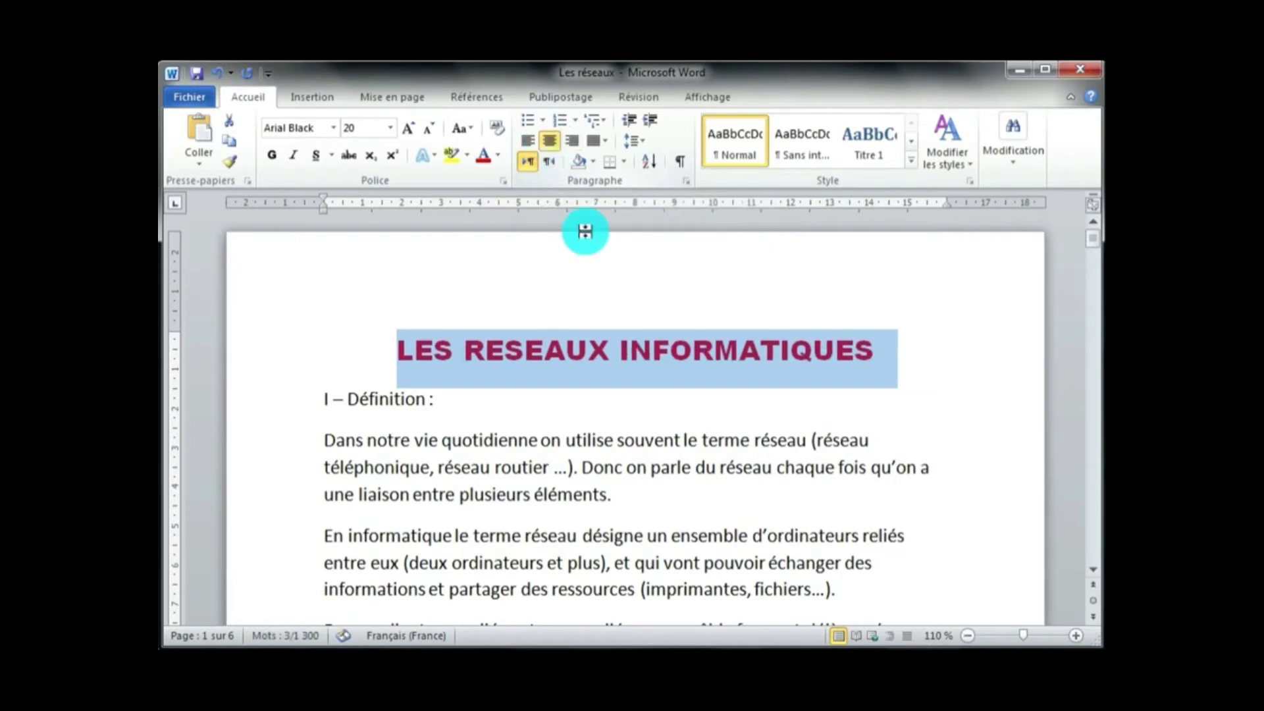
left_click(524, 437)
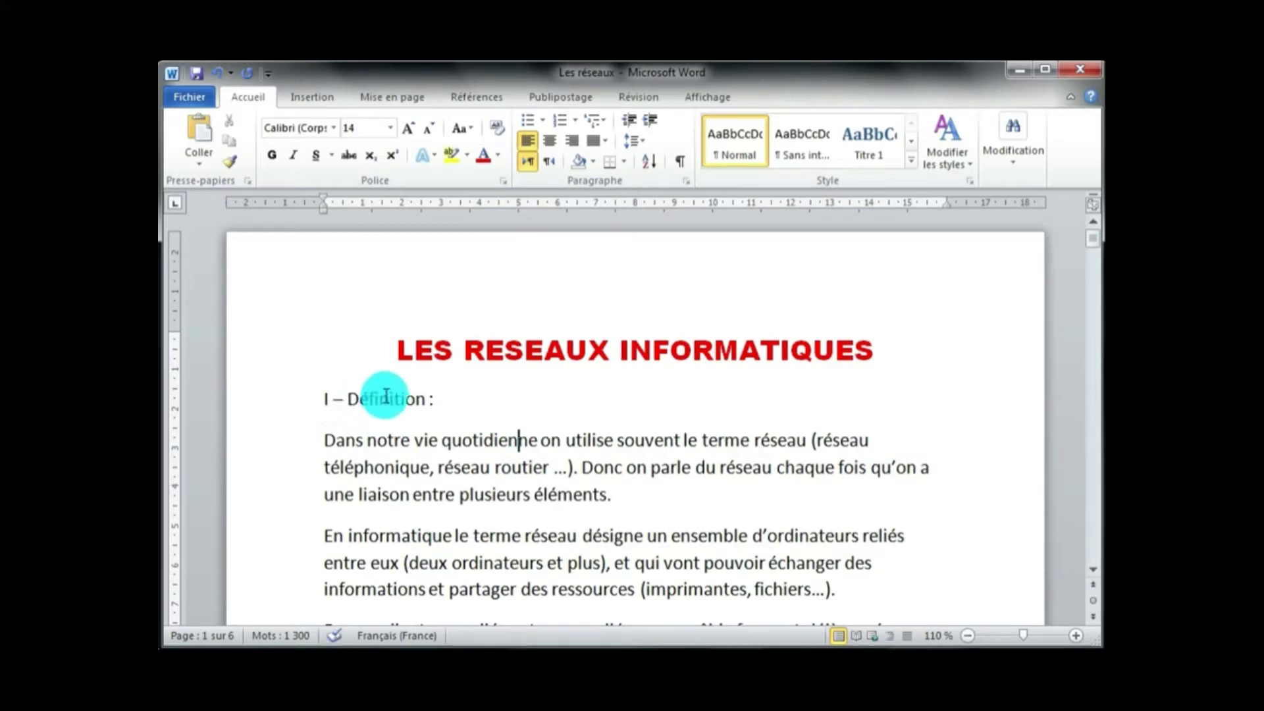
Make the heading "I – Définition :" bold and give it a double underline
left_click(268, 403)
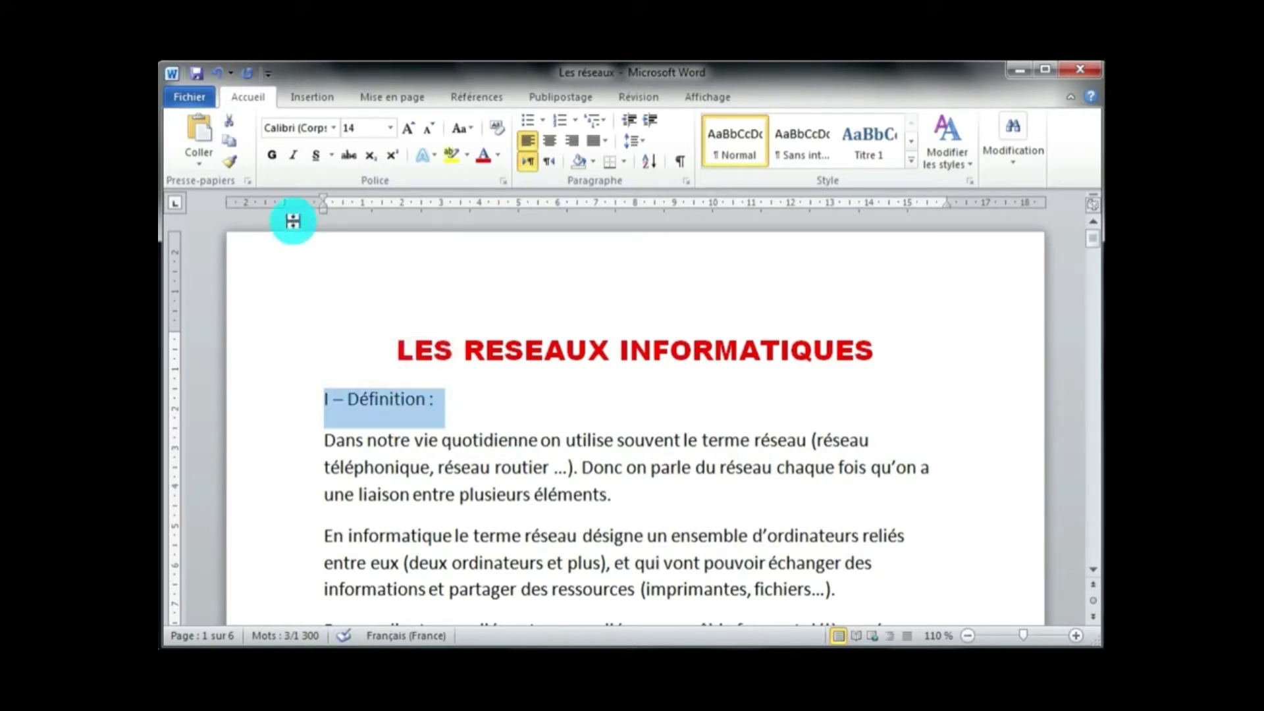
left_click(270, 156)
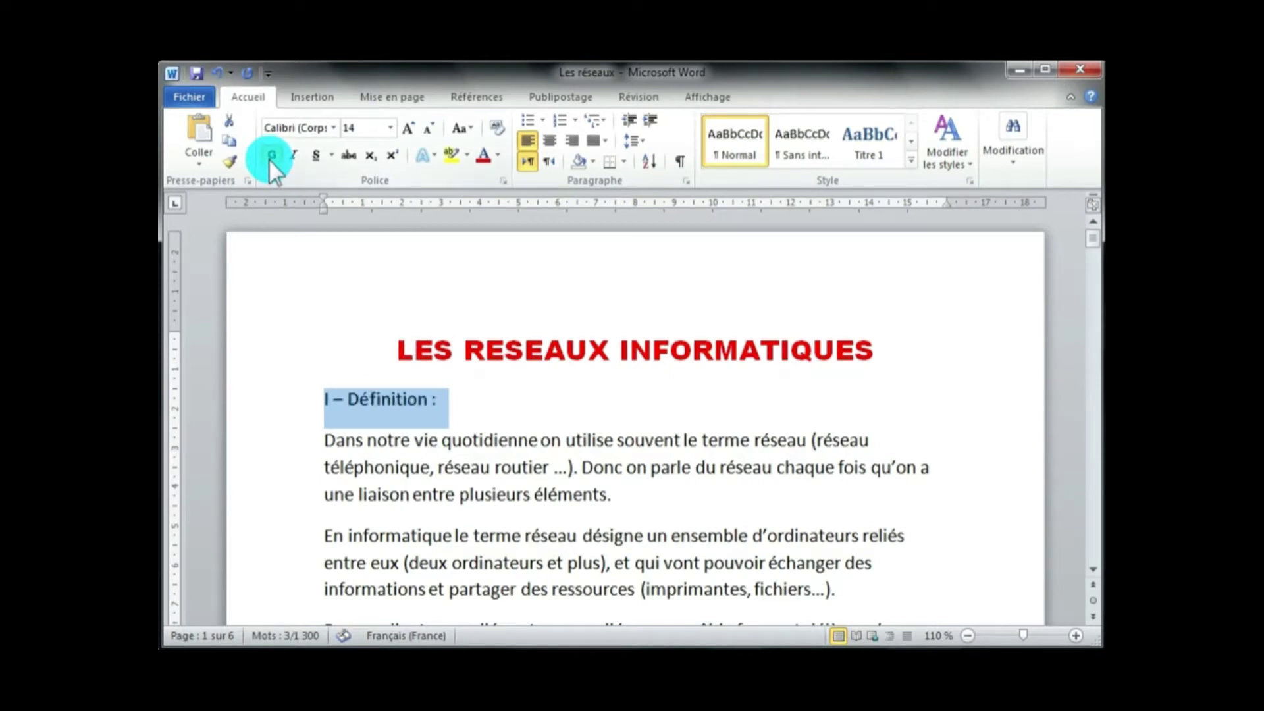
left_click(332, 156)
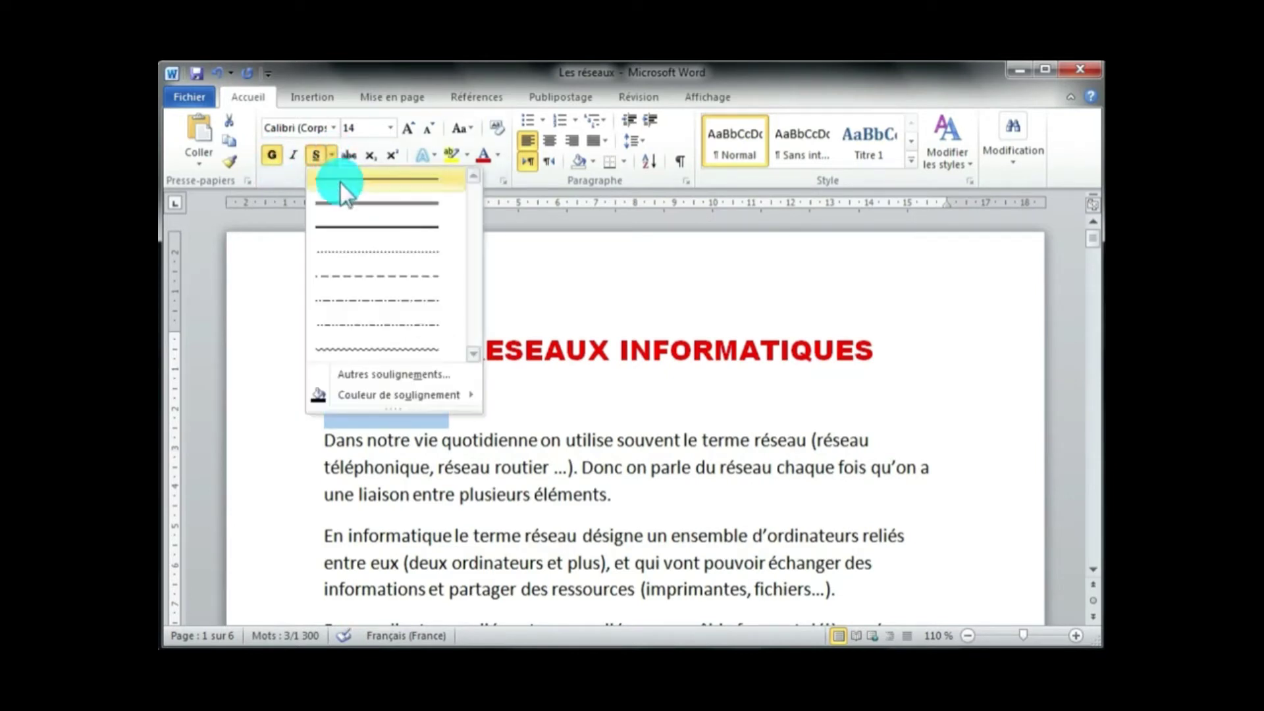
left_click(369, 205)
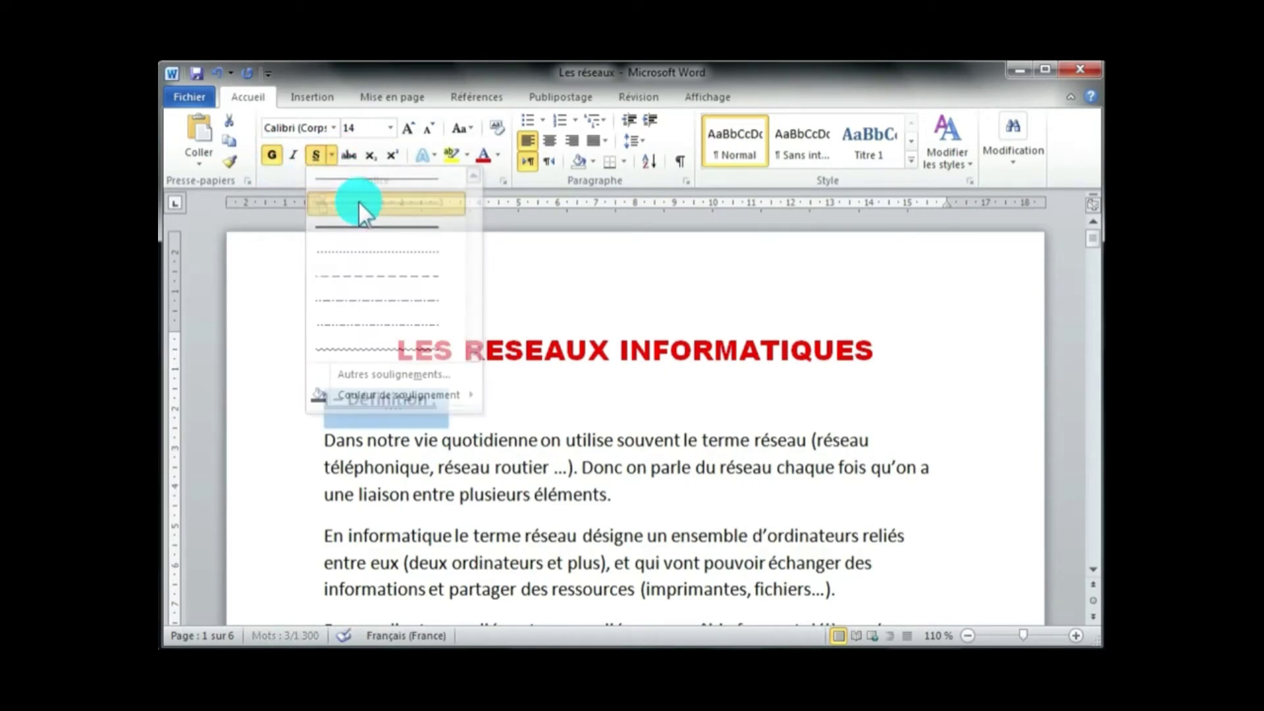
Colour the underline of the "I – Définition :" heading with a light blue theme shade and clear the selection
left_click(331, 156)
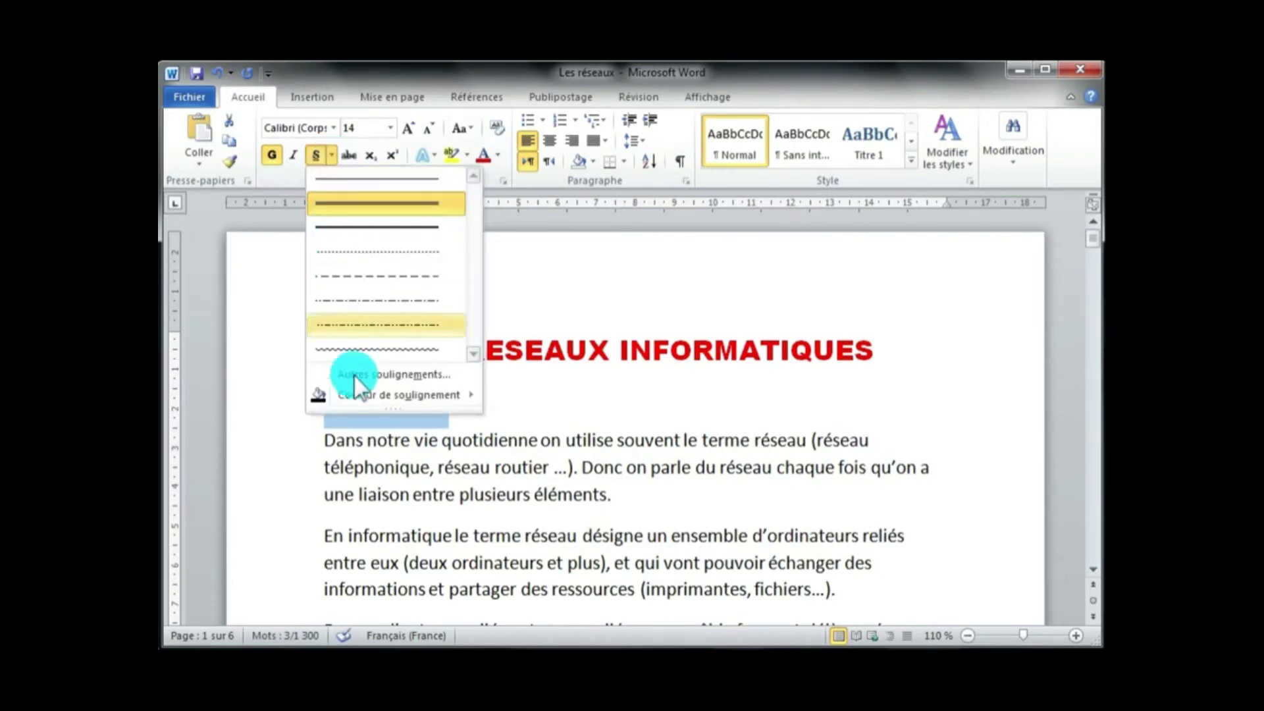
mouse_move(362, 392)
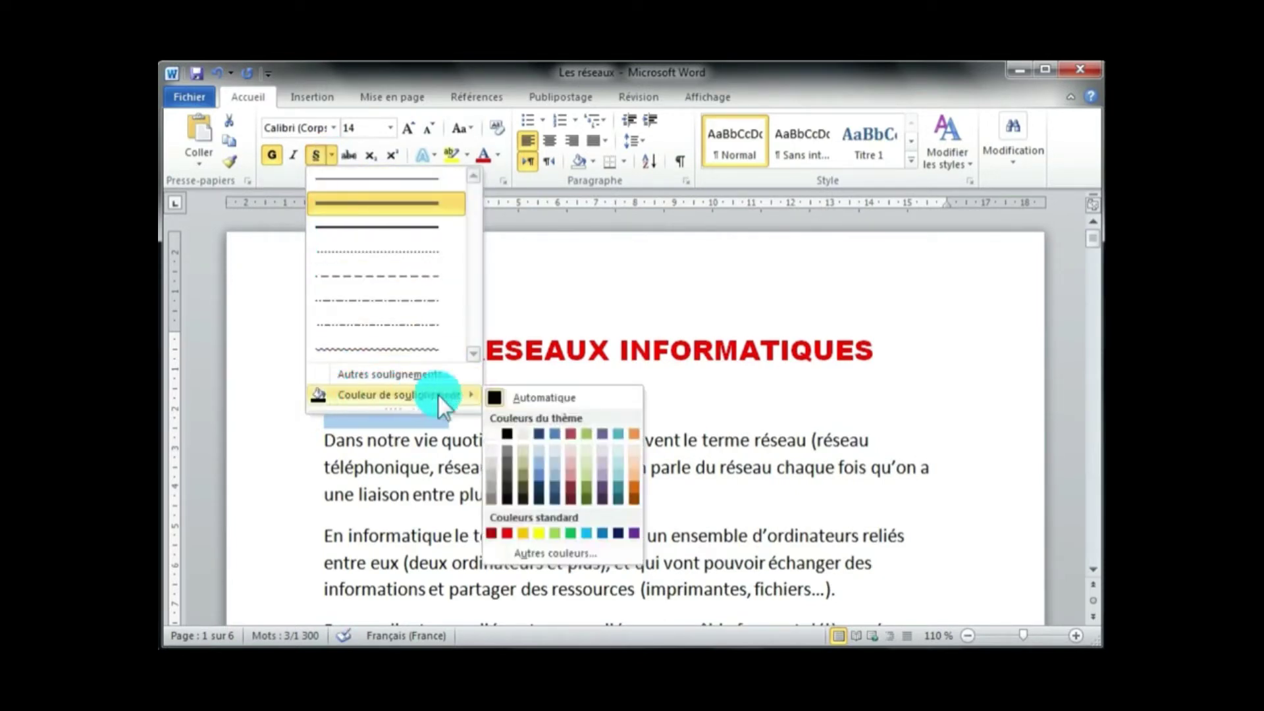
left_click(537, 471)
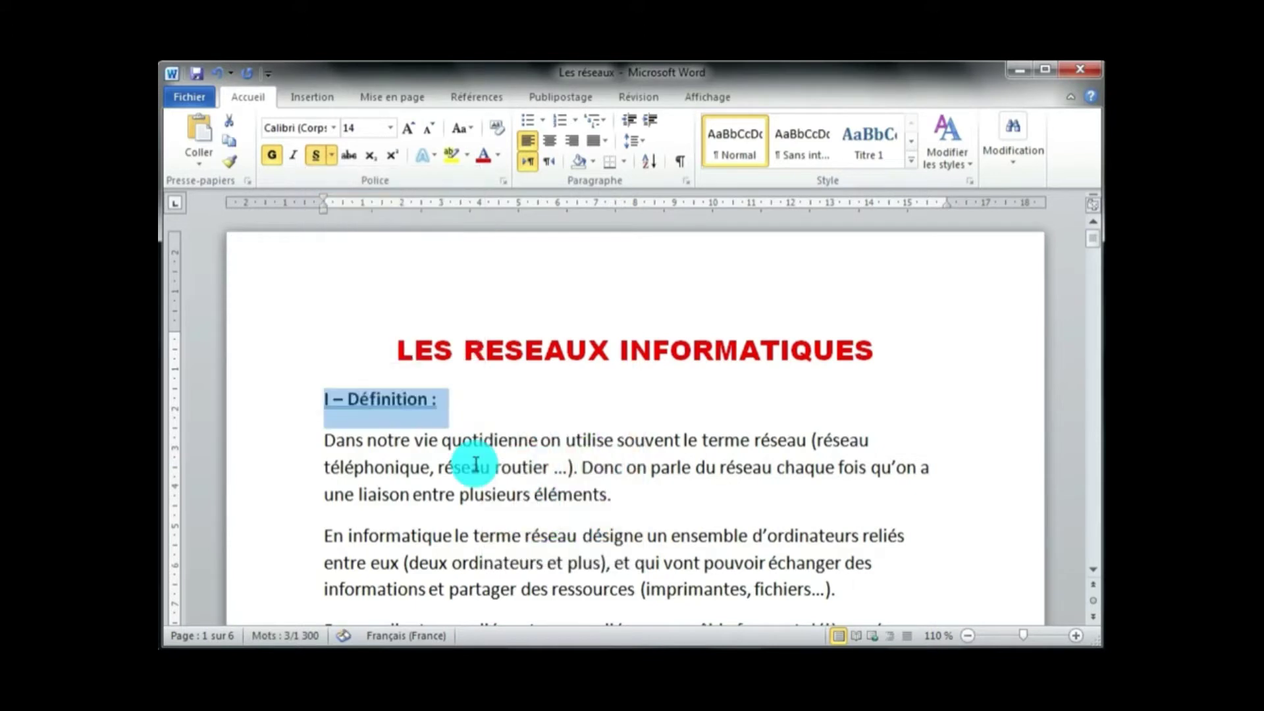
left_click(475, 466)
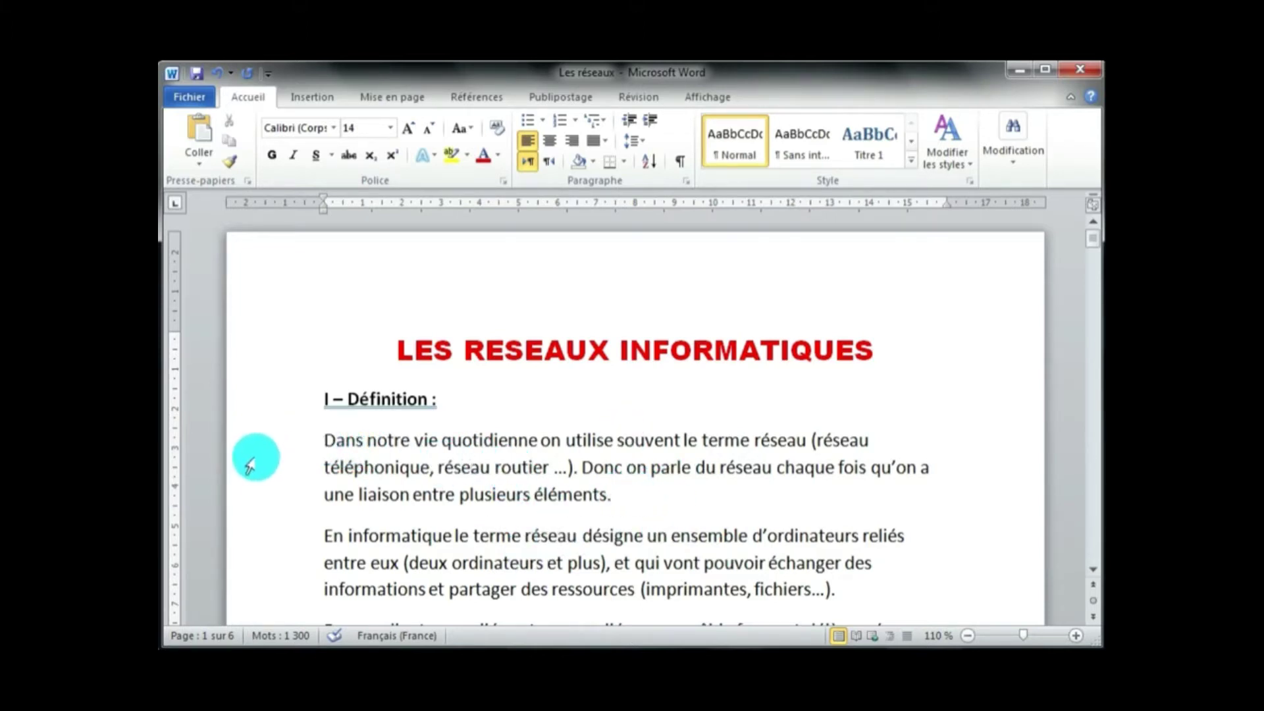
Justify the two paragraphs below the "I – Définition :" heading and open the line spacing choices for them
left_click_drag(324, 439, 876, 585)
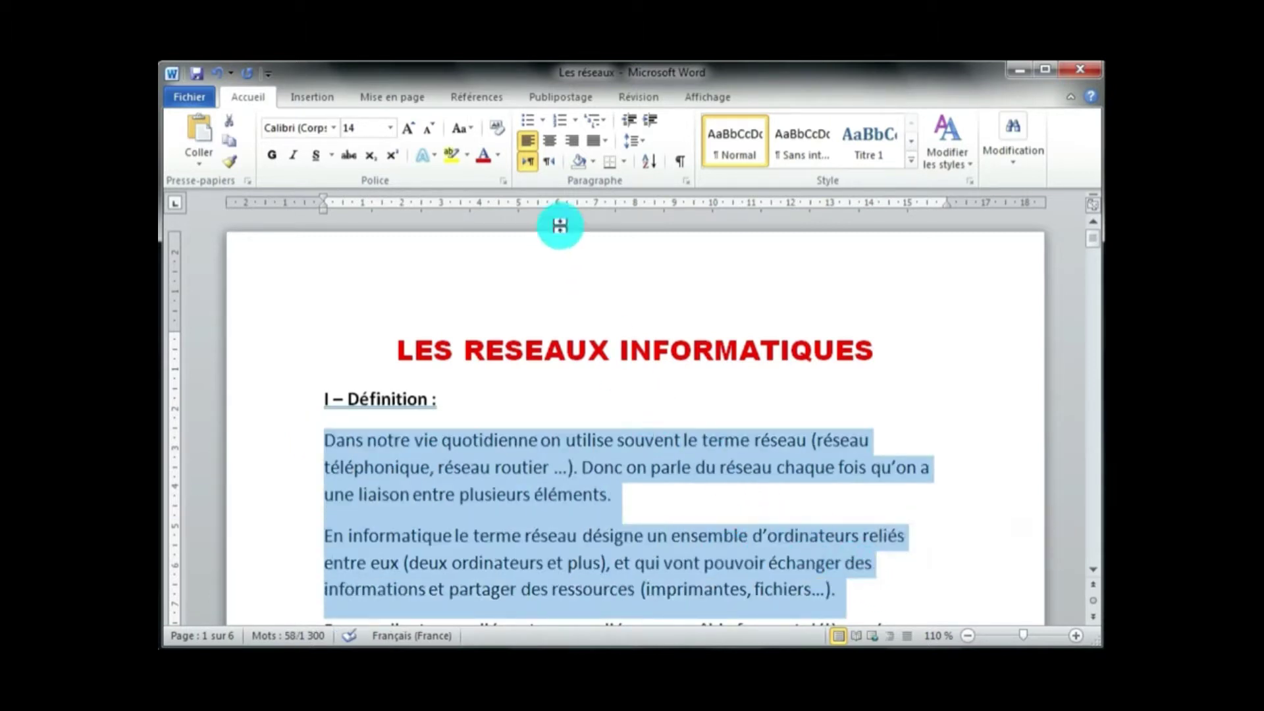
left_click(604, 141)
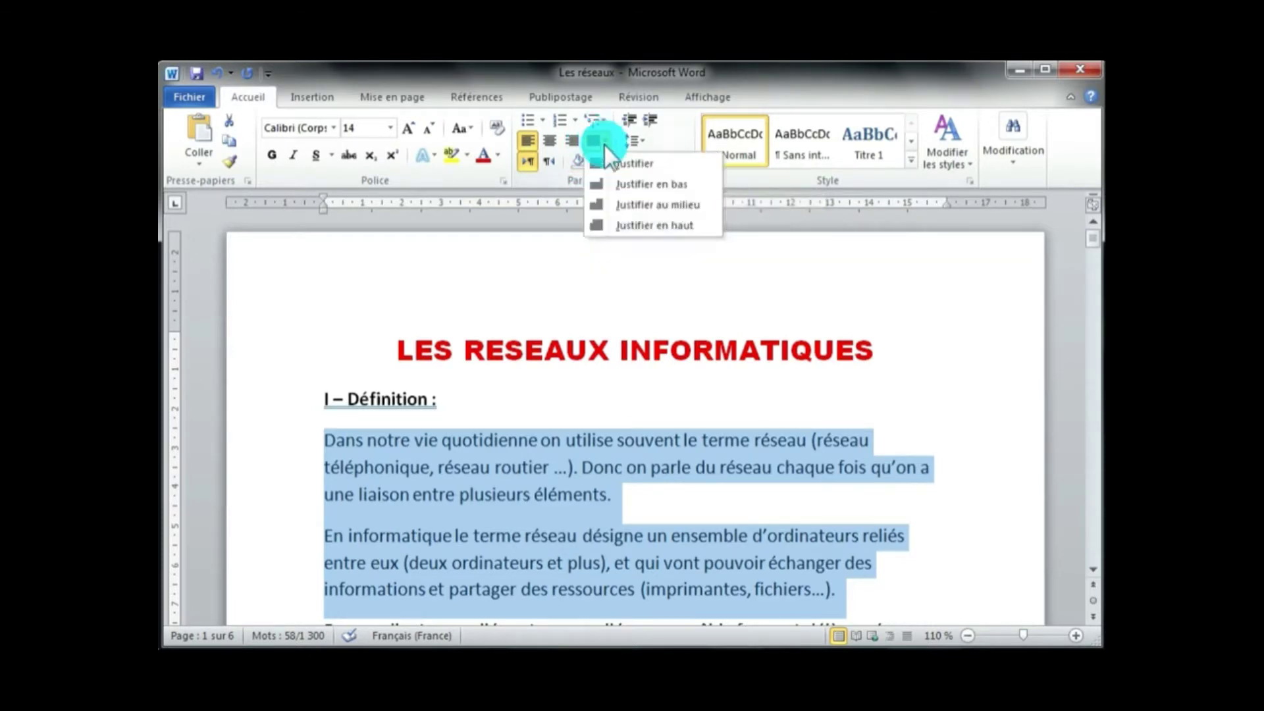
left_click(611, 162)
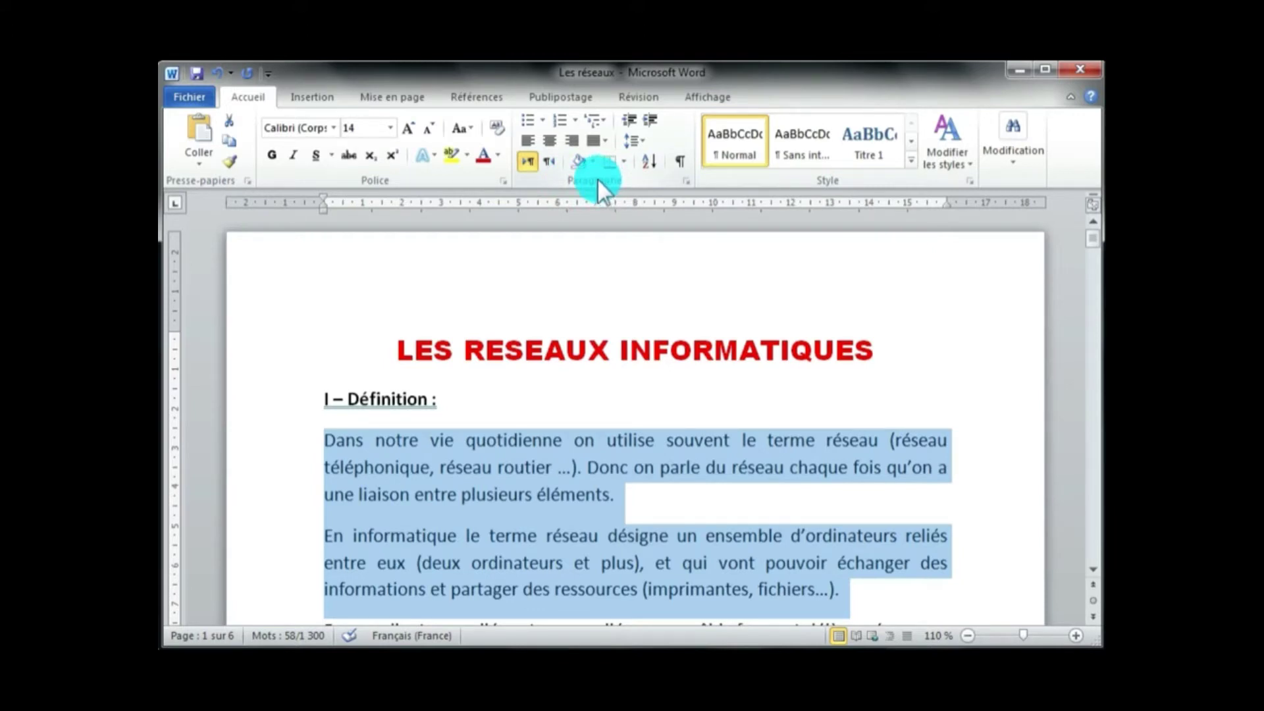
left_click(643, 141)
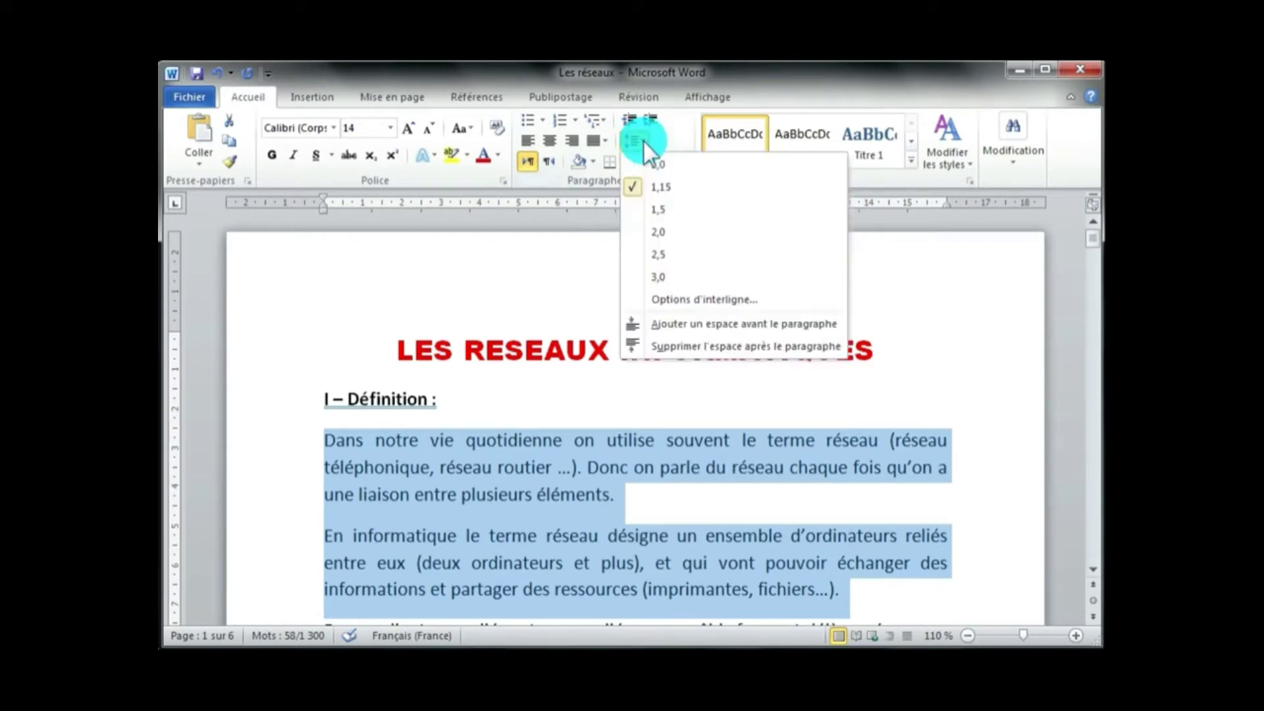
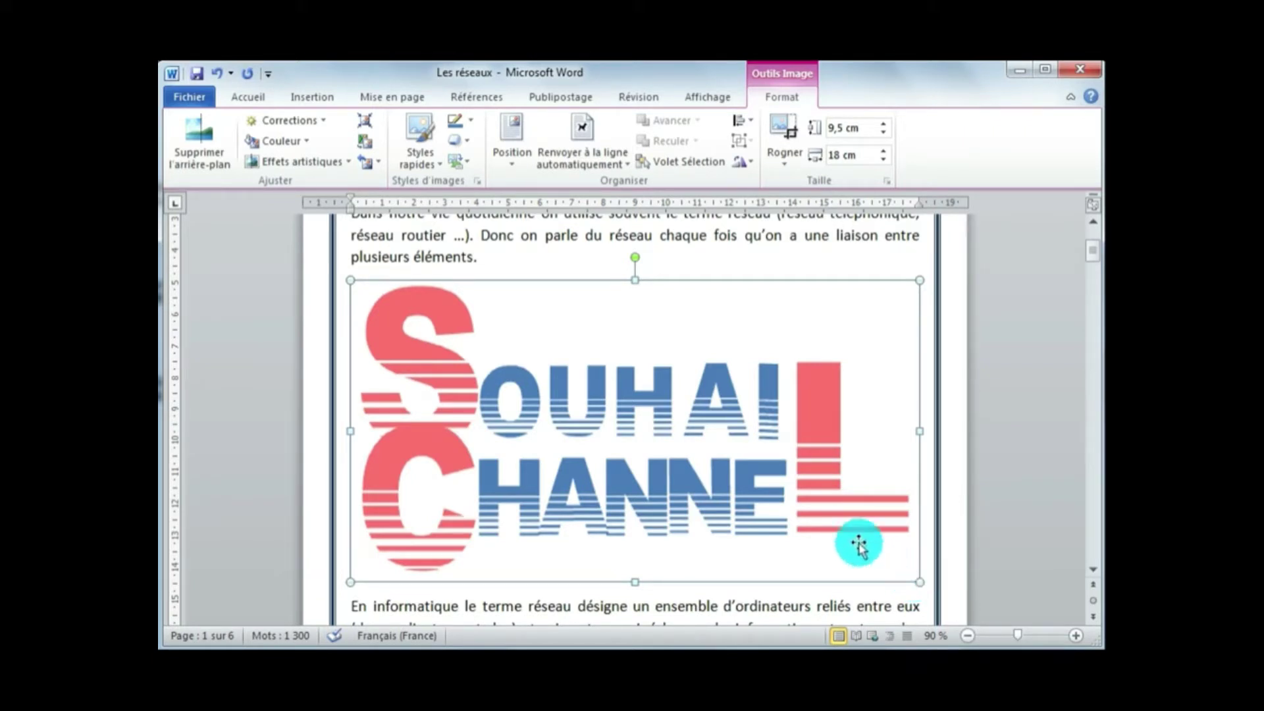
Shrink the Souhail Channel picture proportionally to about 3,63 cm high and 6,88 cm wide
left_click_drag(917, 579, 555, 403)
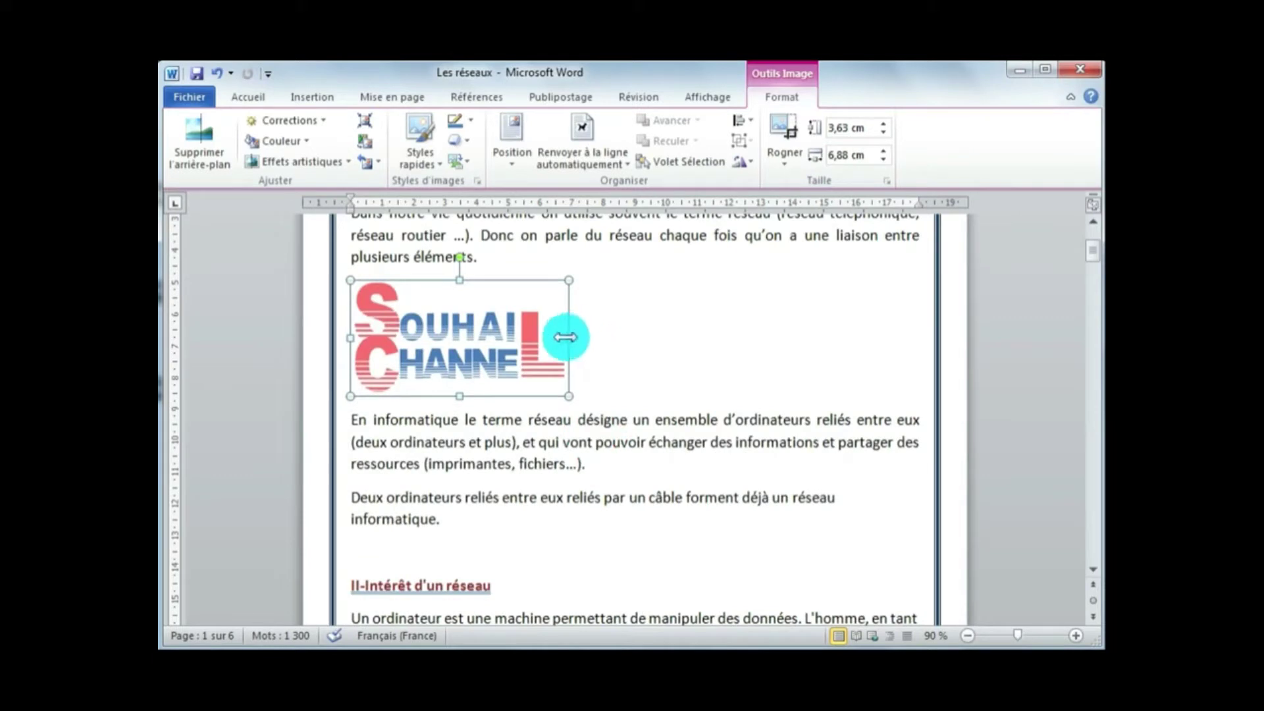
mouse_move(569, 337)
left_mouse_down()
mouse_move(612, 333)
mouse_move(567, 334)
left_mouse_up()
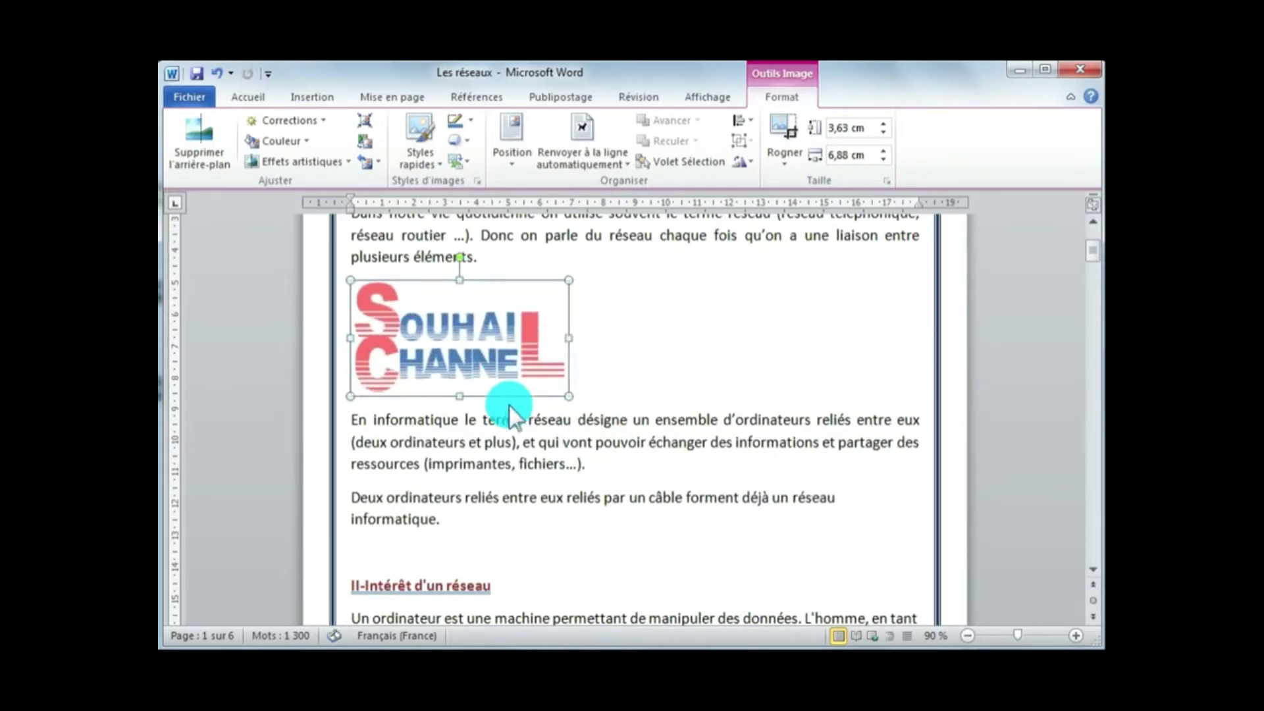
mouse_move(457, 393)
left_mouse_down()
mouse_move(454, 446)
mouse_move(460, 394)
left_mouse_up()
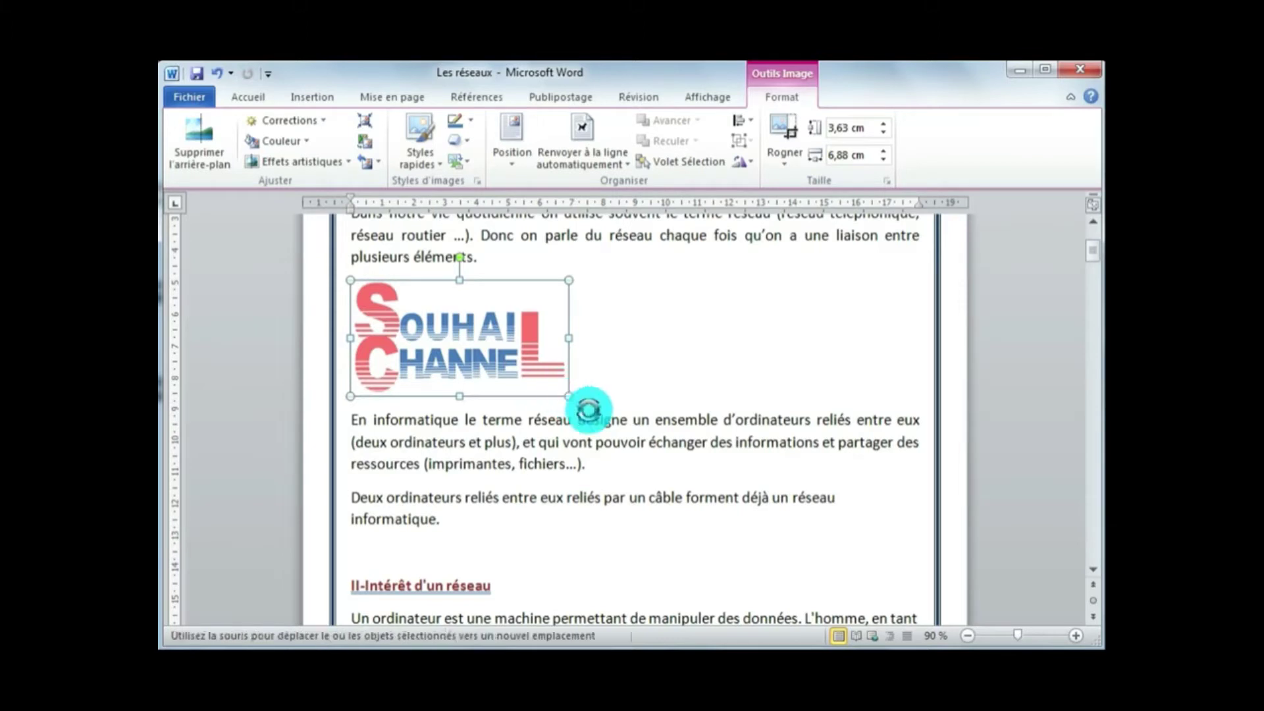
Try to move the picture into the paragraph beginning "En informatique", and undo the move
left_click(583, 413)
left_click(586, 429)
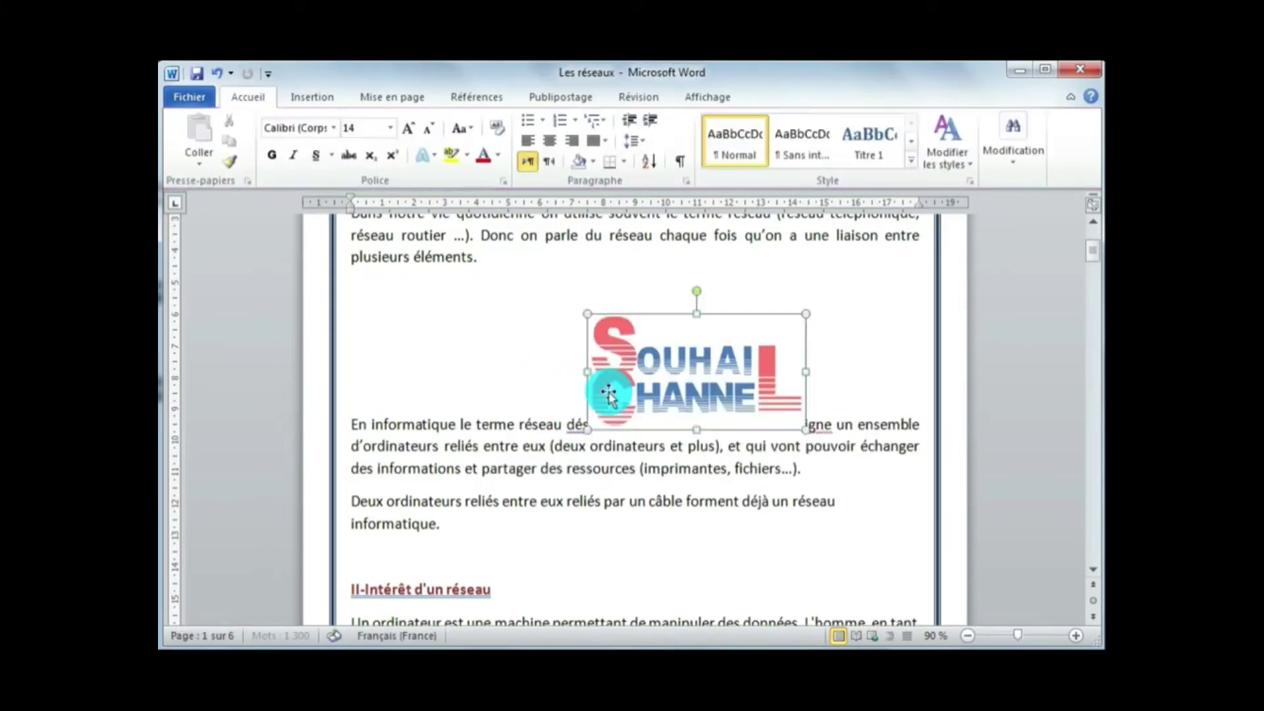
left_click(217, 68)
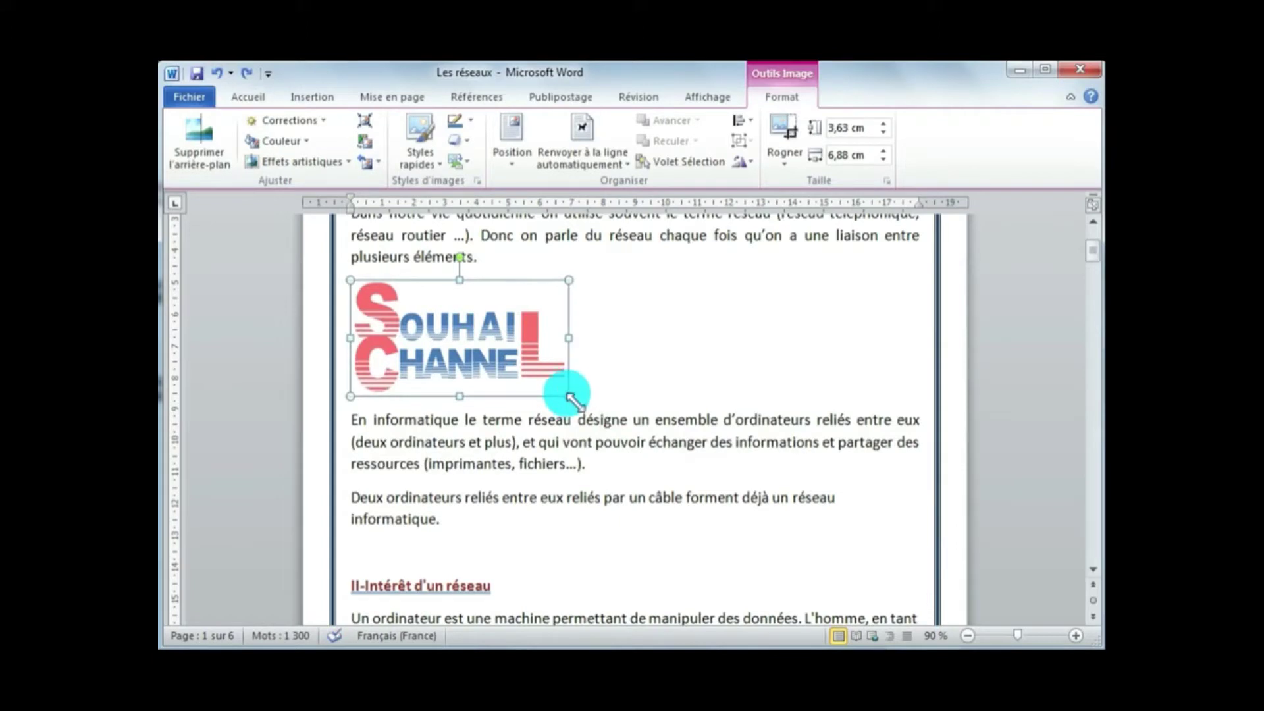
Reduce the picture to about 2,84 × 5,38 cm, try its alignments, and leave it centred on the page
mouse_move(564, 393)
left_mouse_down()
mouse_move(601, 423)
mouse_move(520, 367)
mouse_move(569, 395)
mouse_move(570, 372)
left_mouse_up()
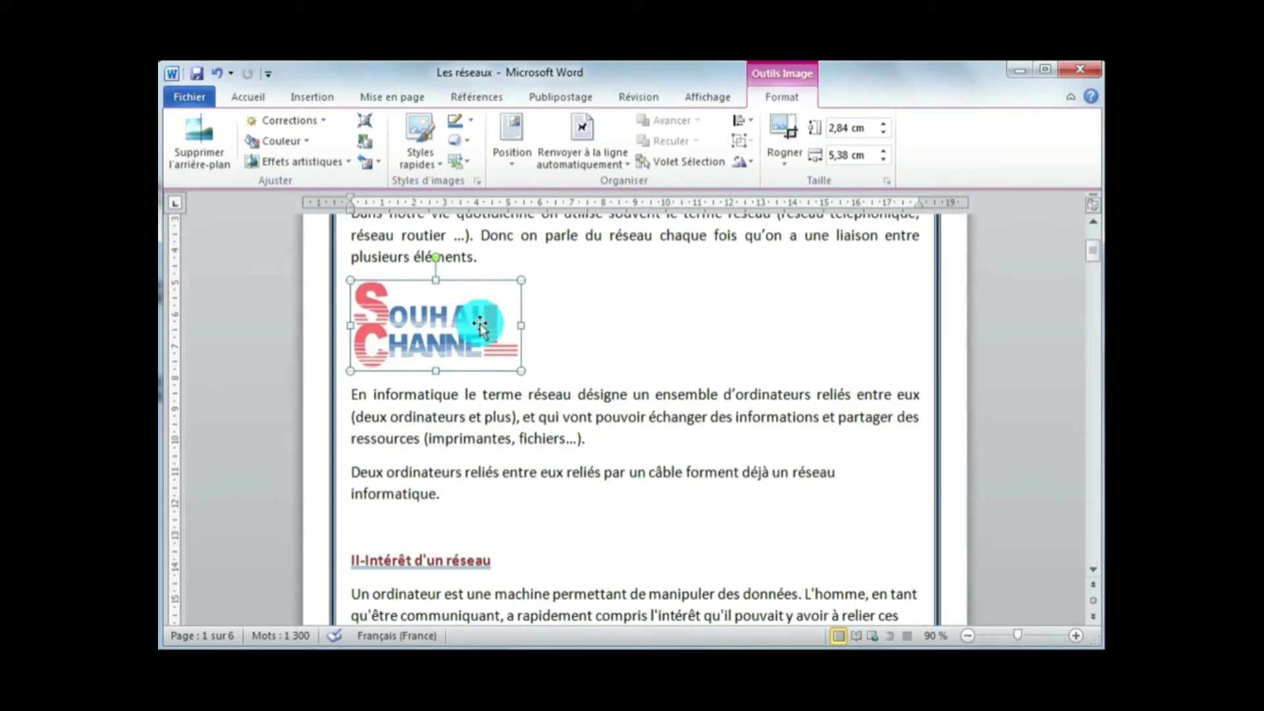
left_click(257, 99)
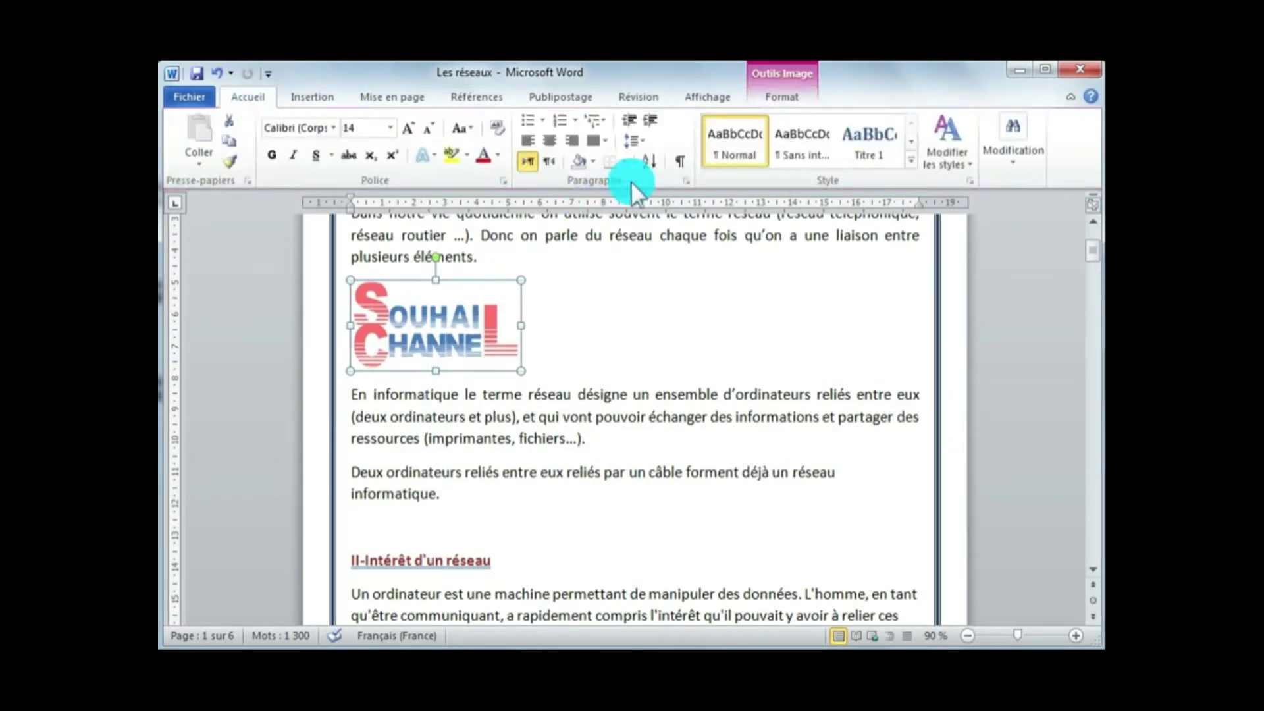
left_click(553, 141)
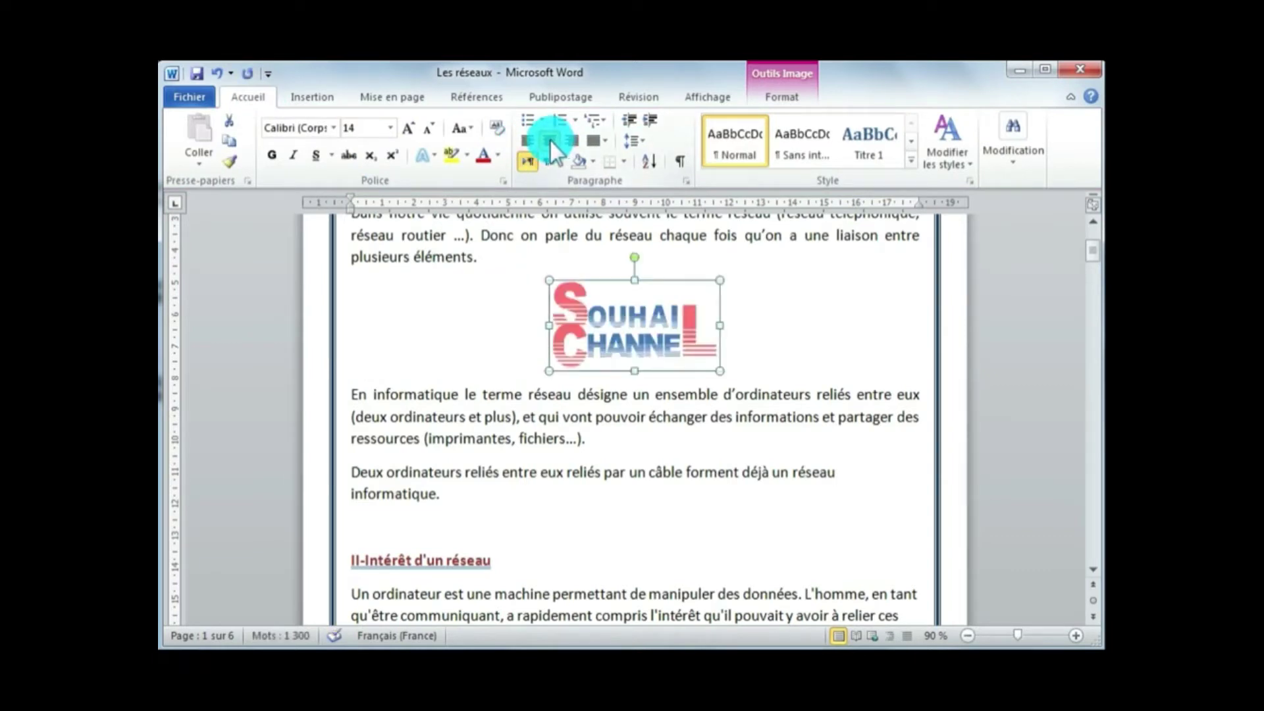
left_click(572, 139)
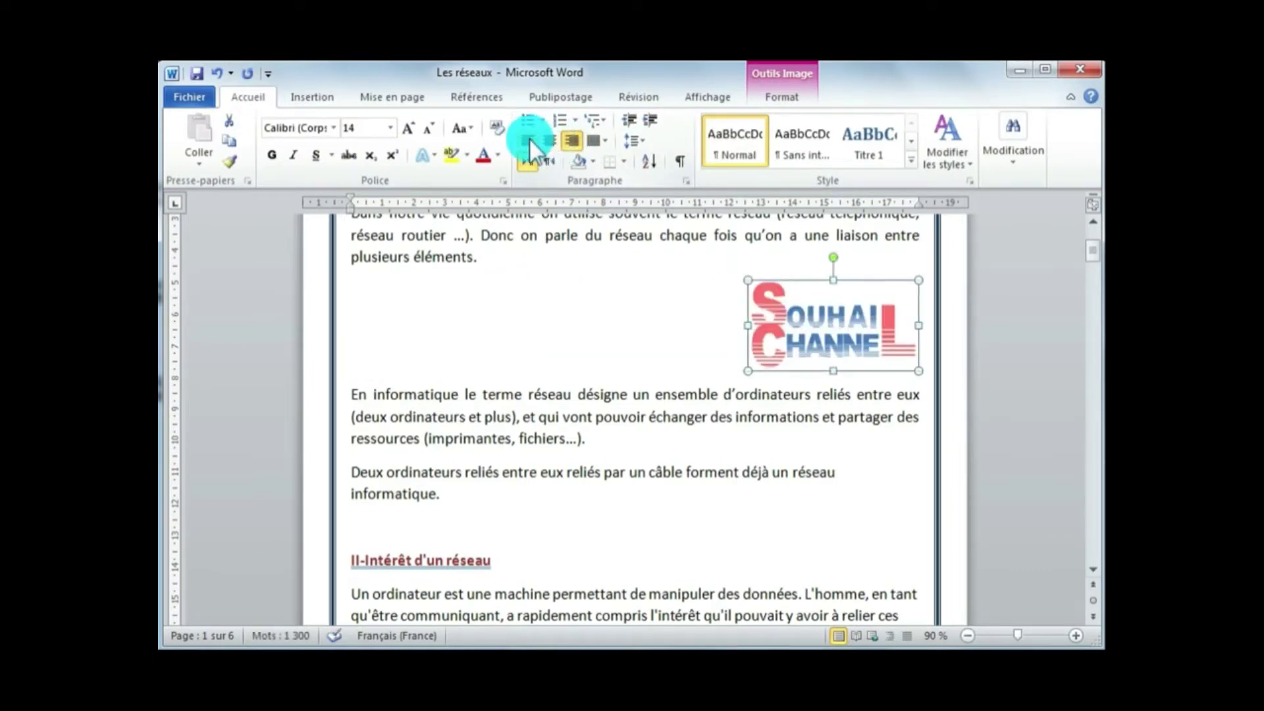
left_click(530, 140)
left_click(544, 144)
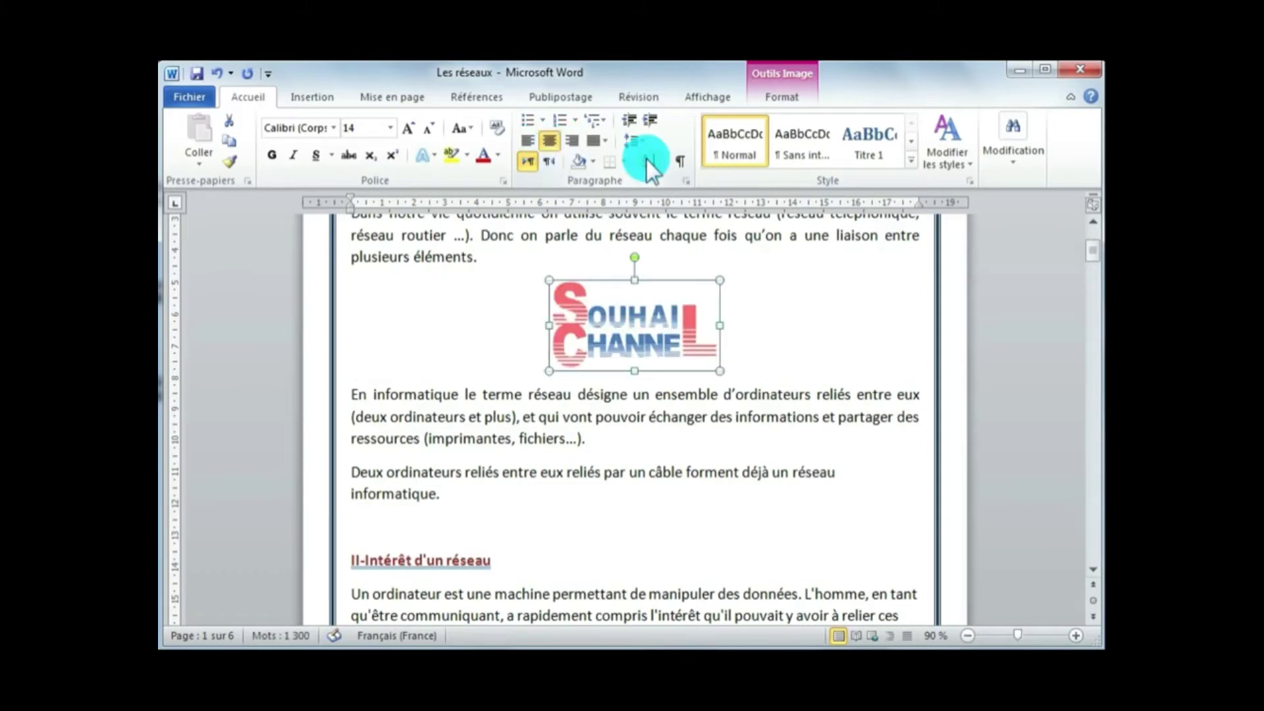
Try rotating the picture slightly clockwise and undo the rotation
double_click(636, 257)
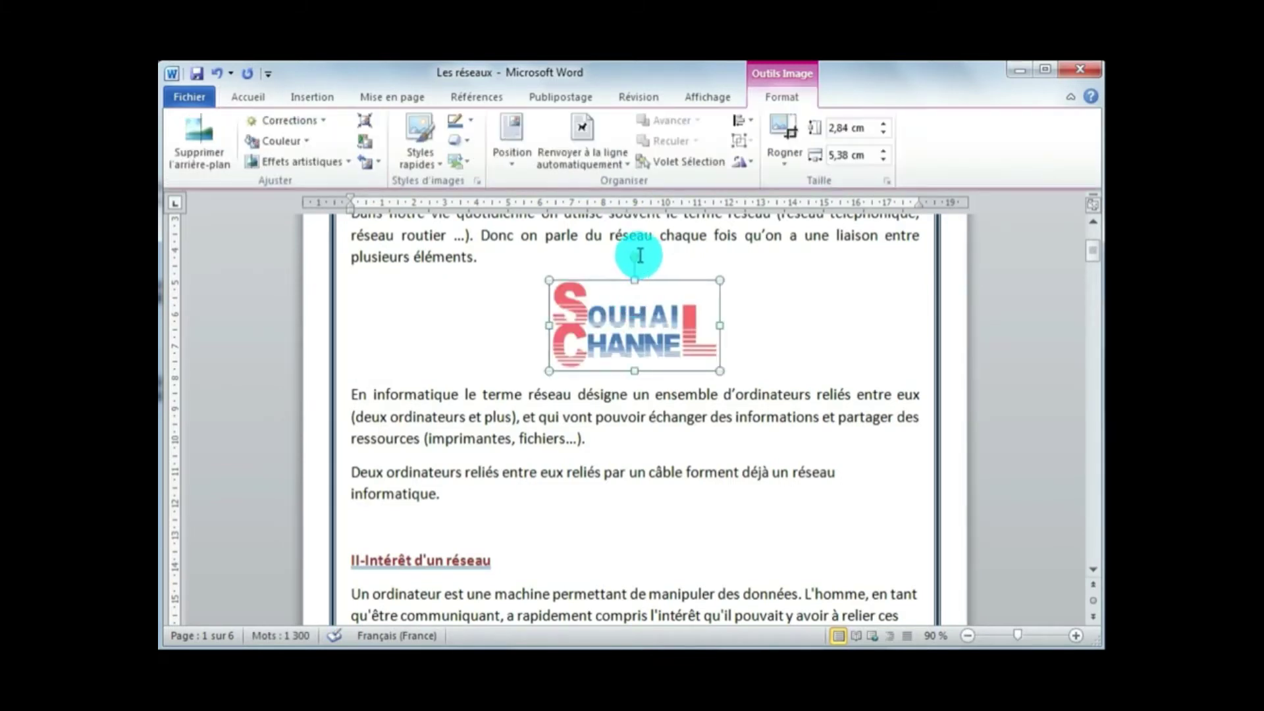
mouse_move(639, 259)
left_mouse_down()
mouse_move(655, 254)
mouse_move(661, 270)
left_mouse_up()
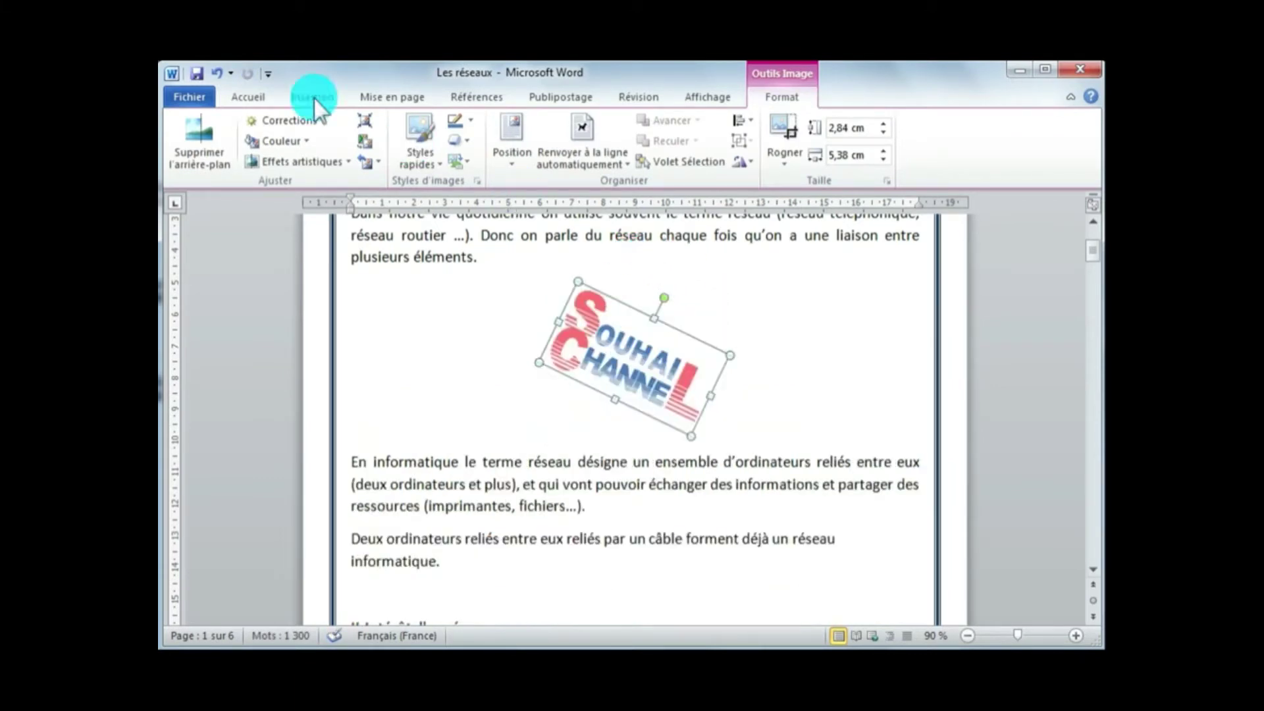
left_click(217, 73)
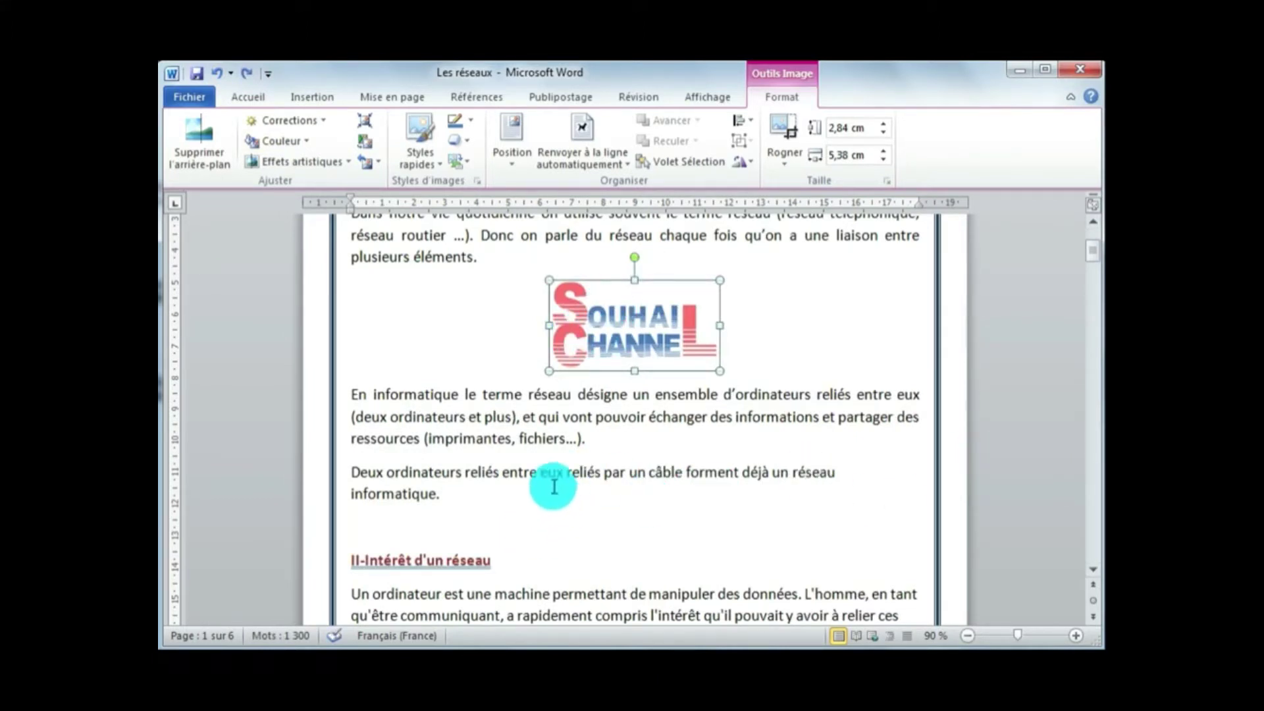
Place the insertion point on the empty line above the "II-Intérêt d'un réseau" heading
scroll(555, 487, "up", 1)
scroll(554, 487, "down", 1)
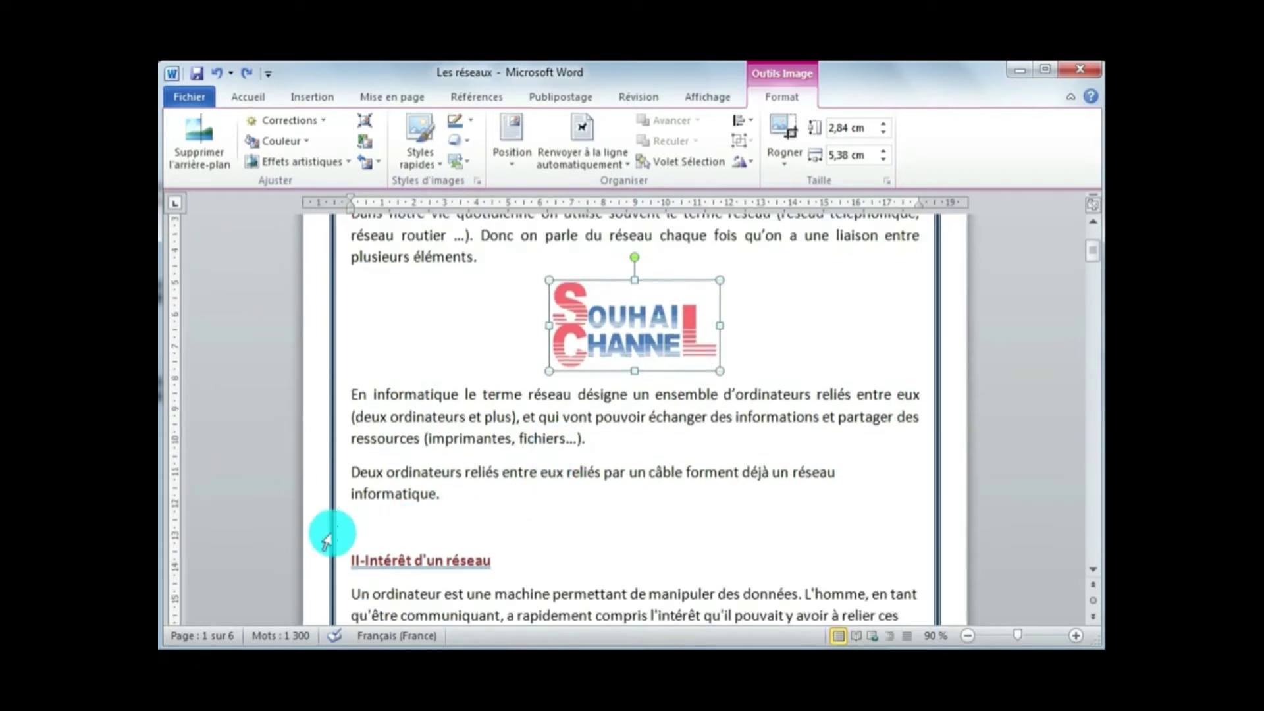
left_click(362, 522)
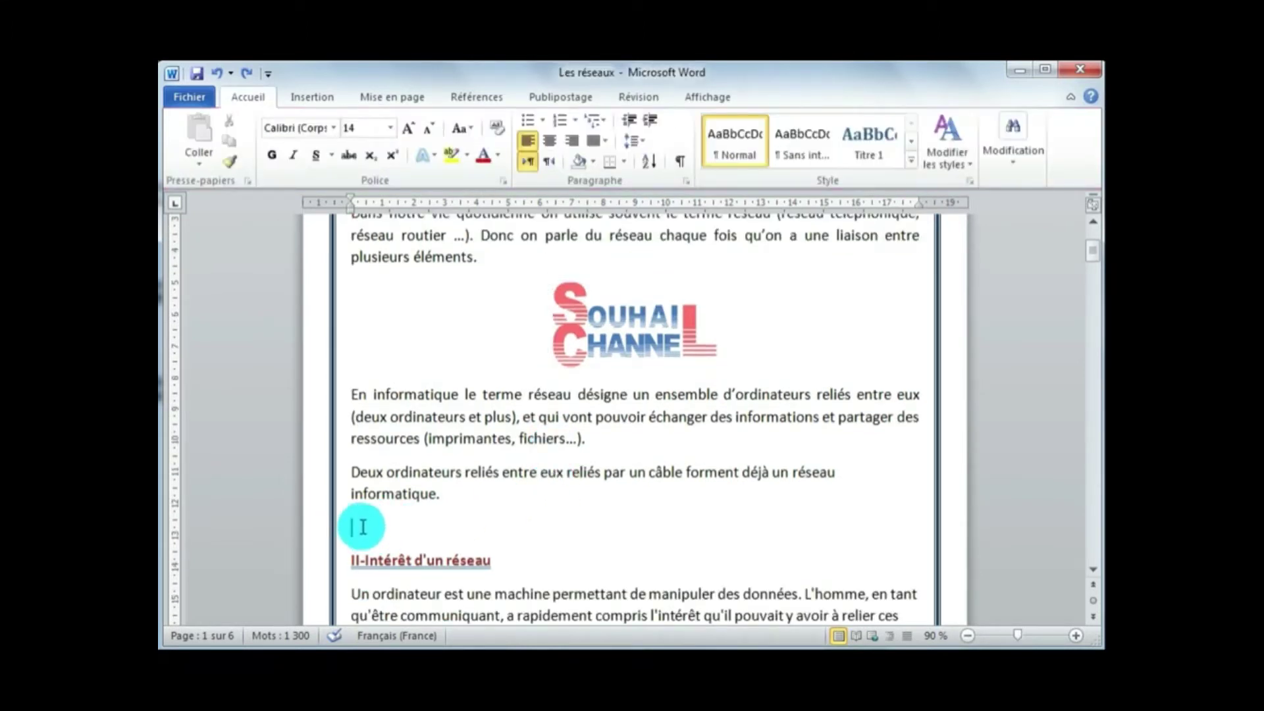
scroll(364, 524, "down", 1)
scroll(369, 517, "down", 2)
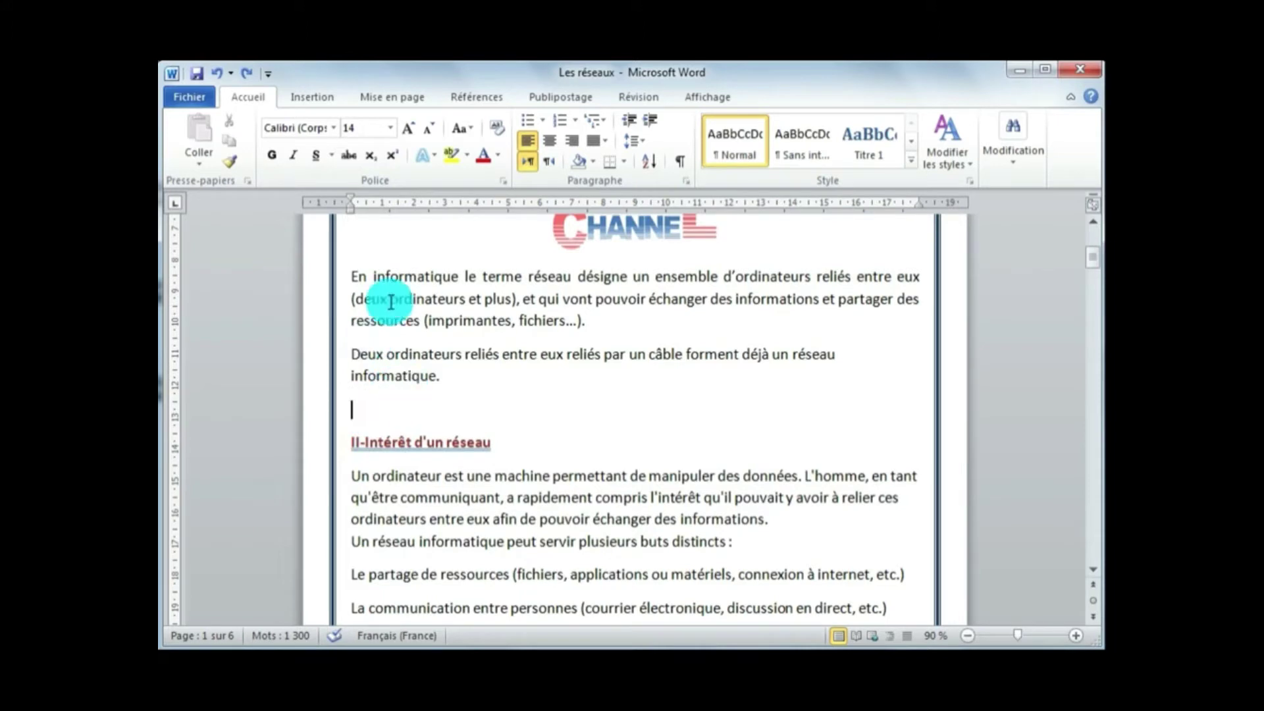
Insert a table of 3 columns and 4 rows at the insertion point using the quick size grid
left_click(313, 98)
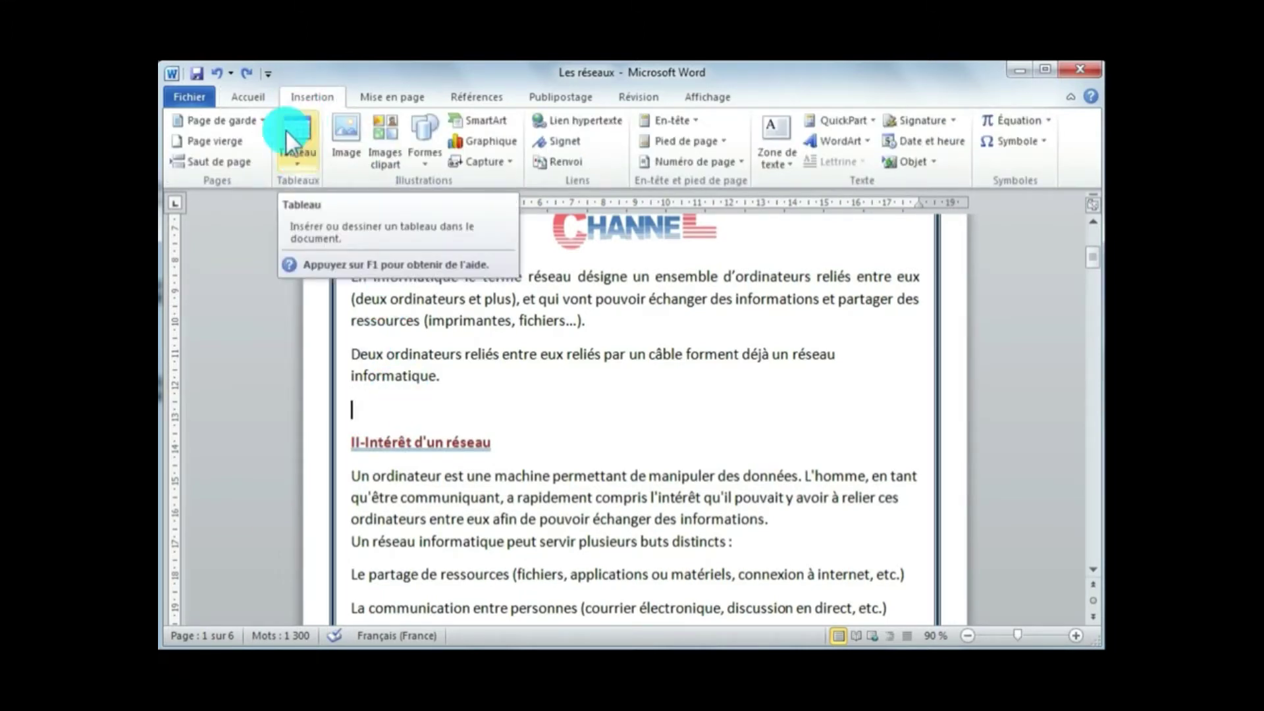
left_click(299, 160)
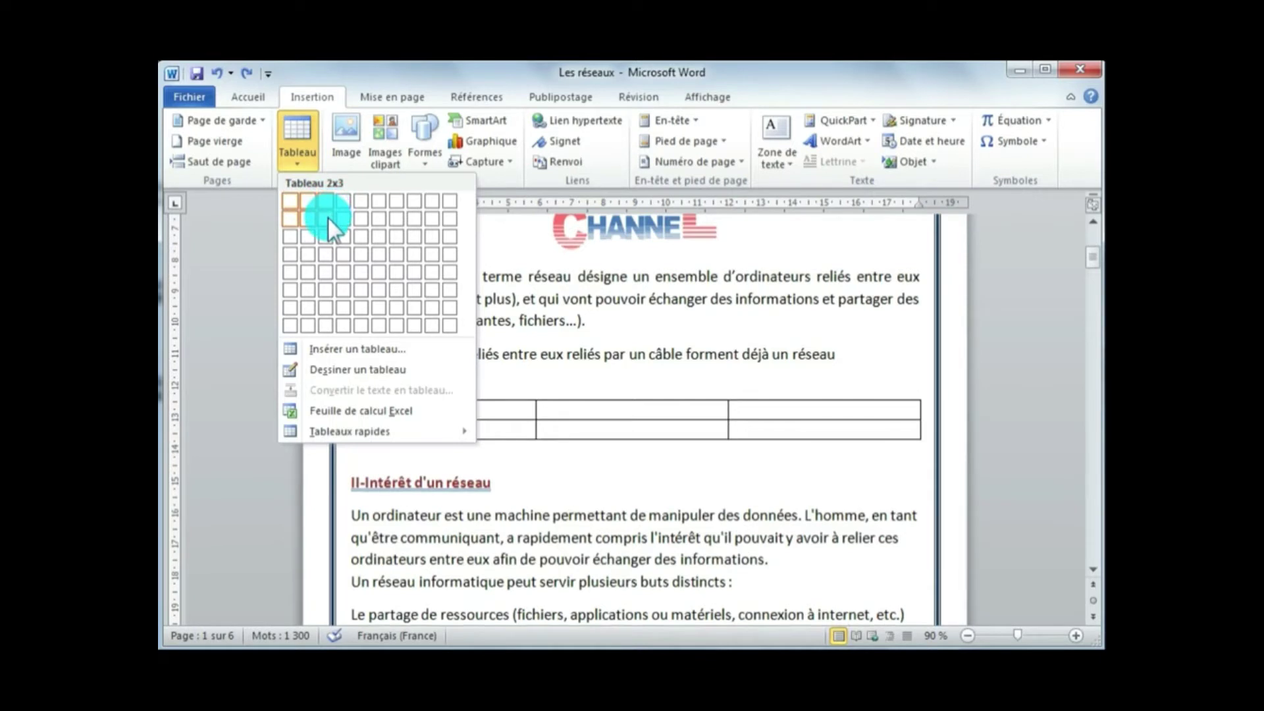
left_click(324, 255)
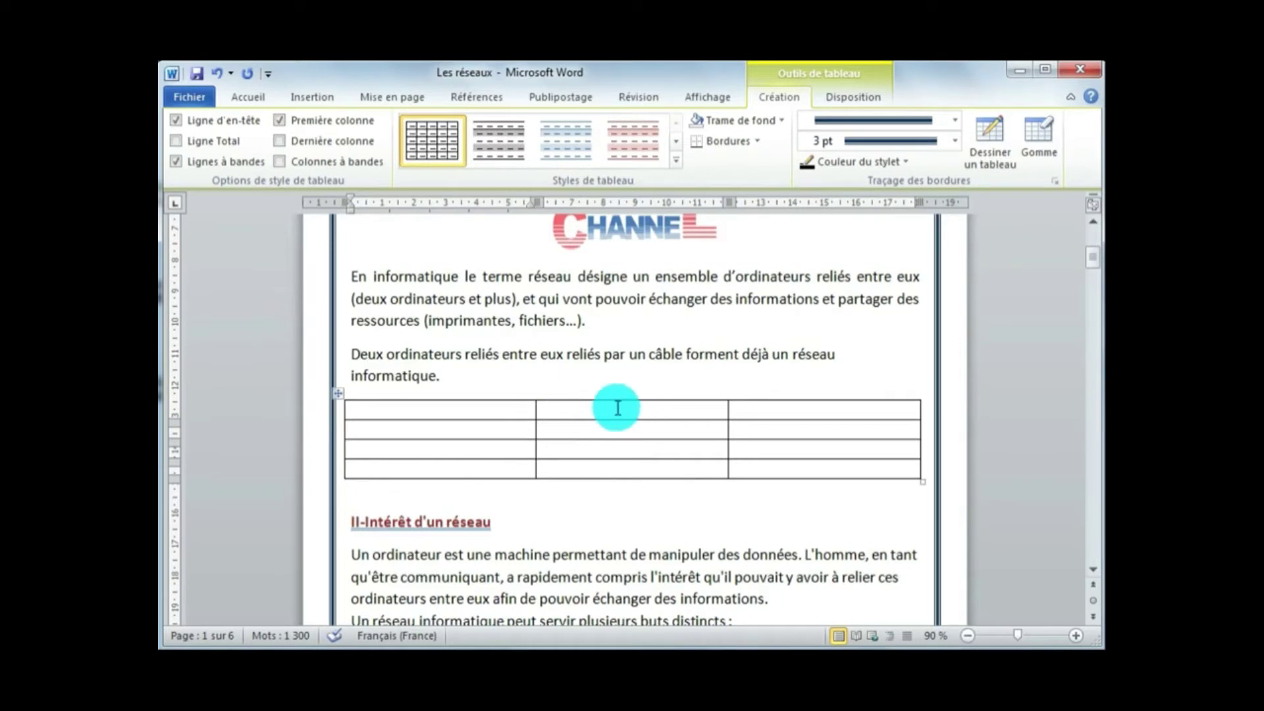
Select the first and second table columns in turn, clear the selection, and undo the table insertion
left_click_drag(477, 401, 489, 469)
left_click_drag(720, 404, 721, 469)
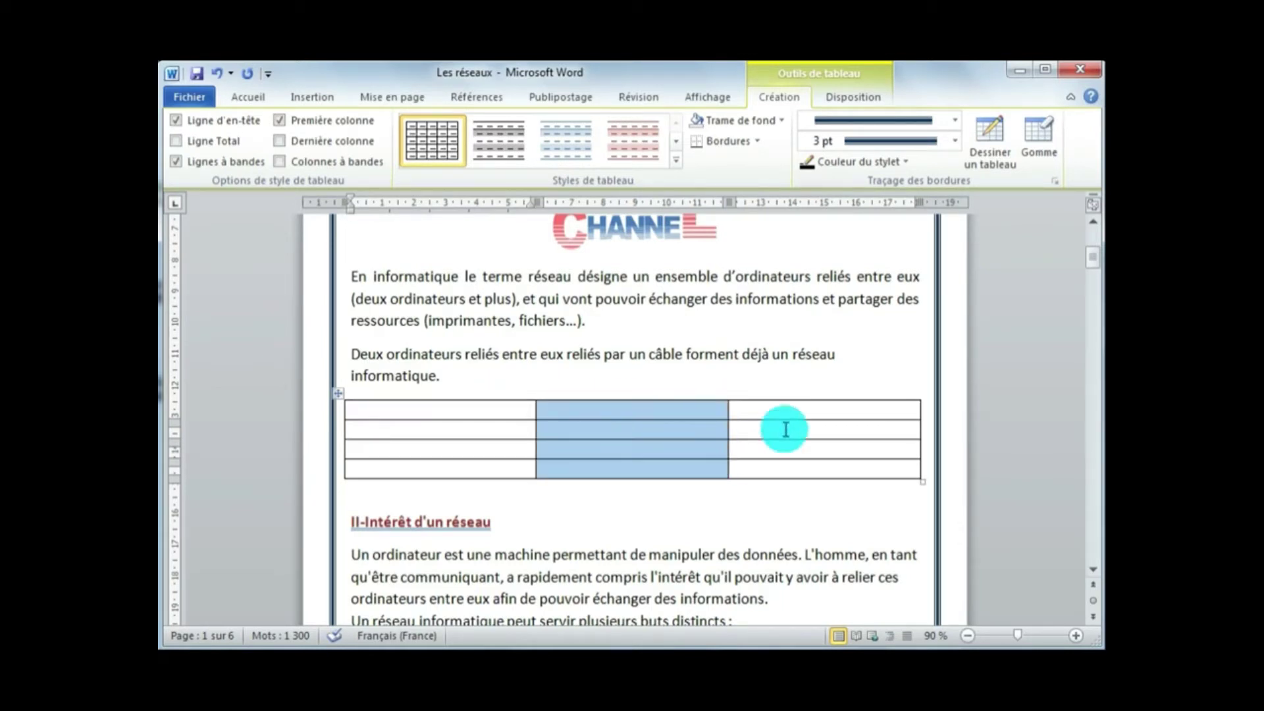
left_click(739, 396)
left_click(652, 448)
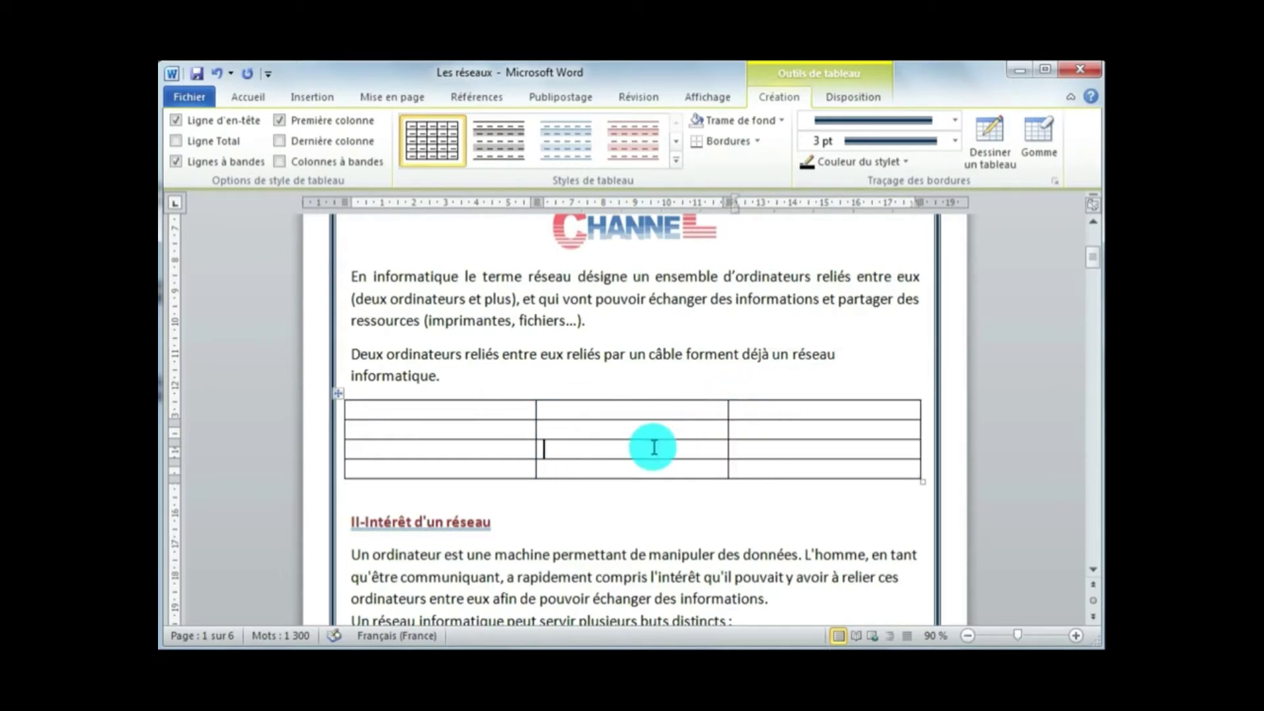
left_click(217, 74)
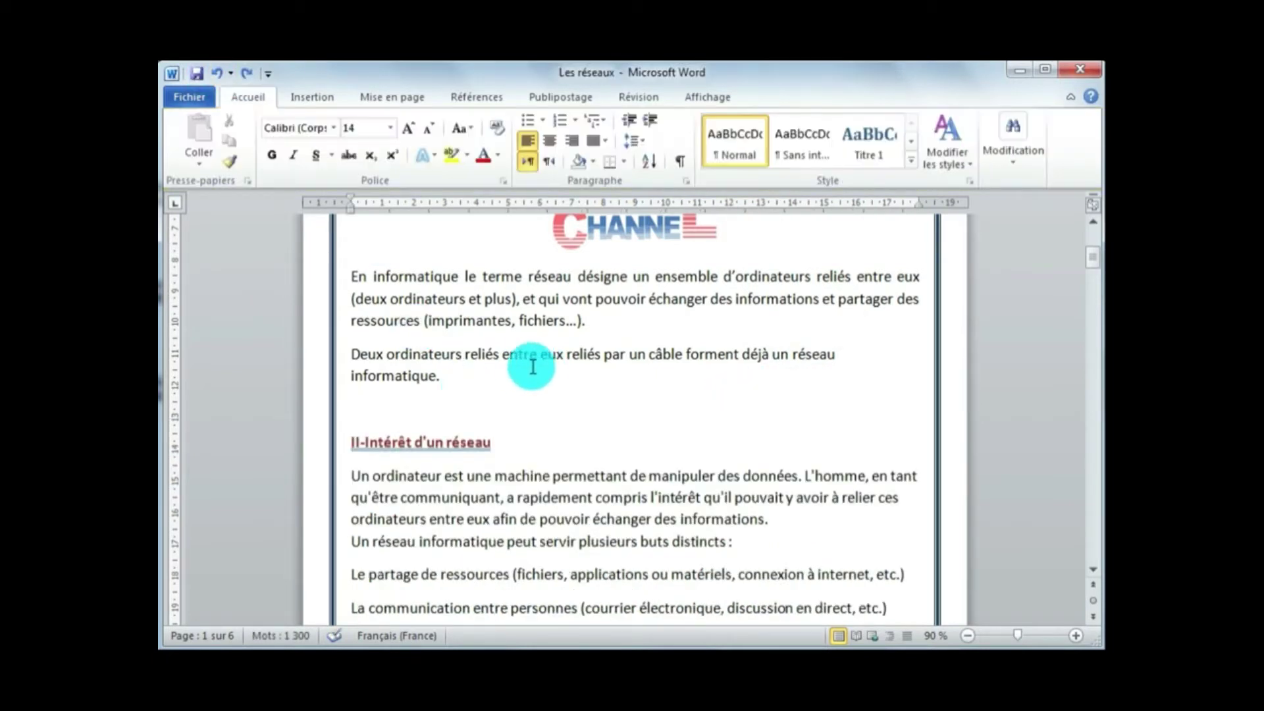
Insert a table above "II-Intérêt d'un réseau" by specifying 3 columns and 4 rows with automatic fixed column width
left_click(313, 98)
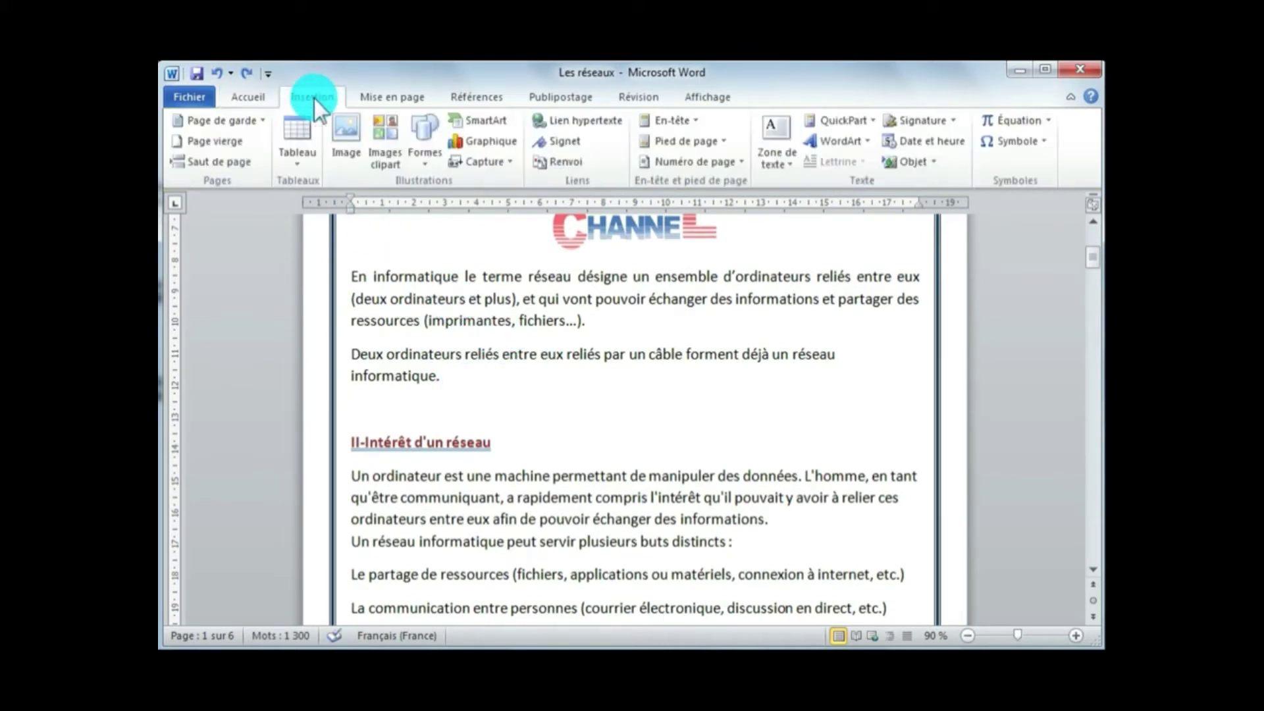
left_click(290, 158)
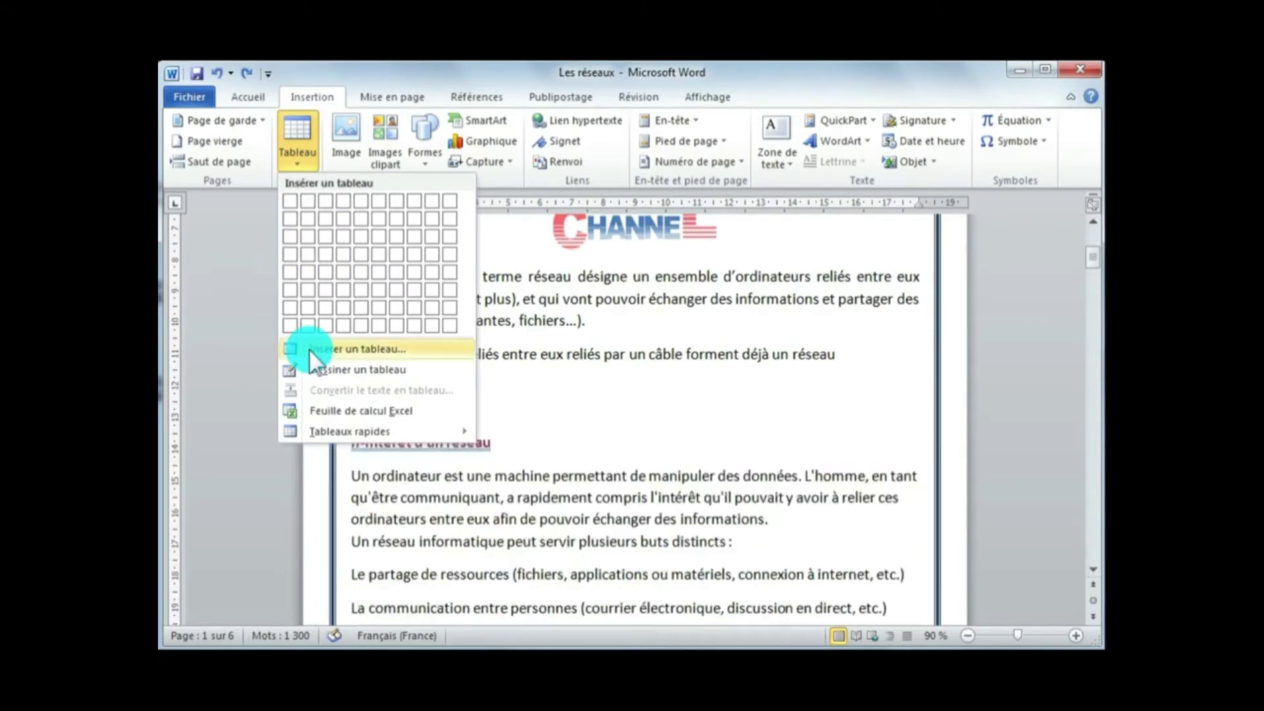
left_click(356, 349)
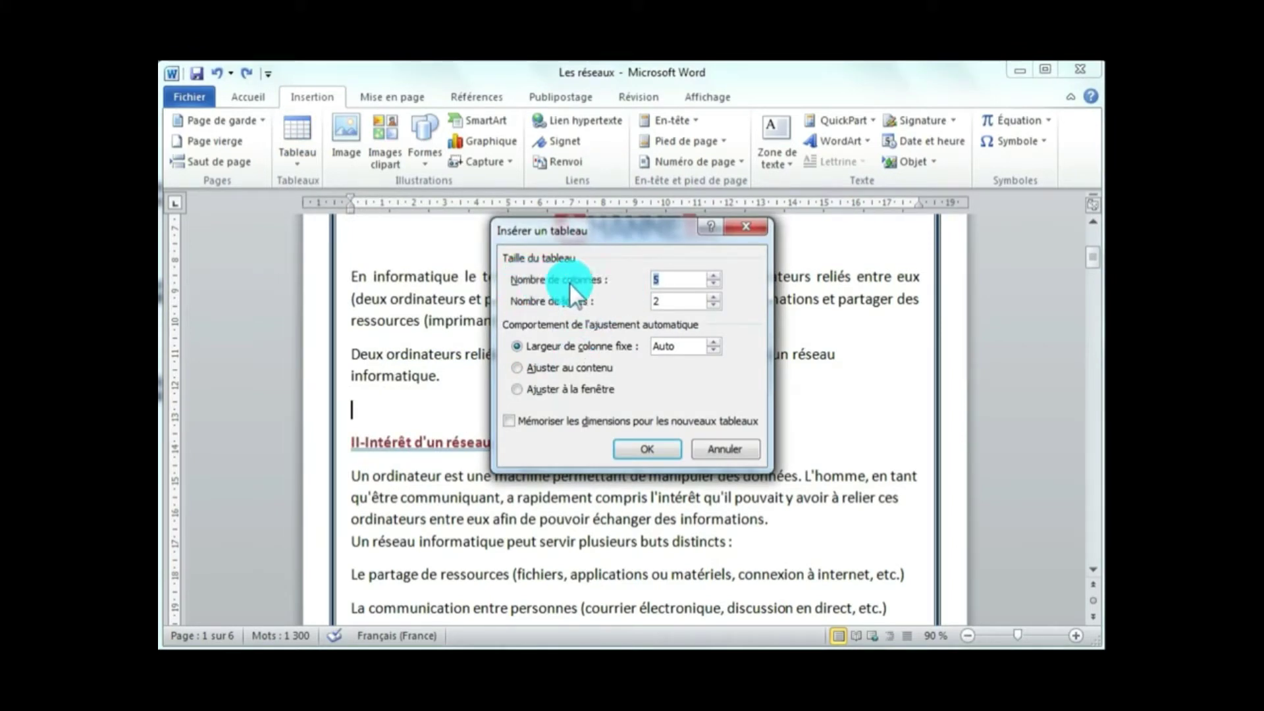
left_click(718, 283)
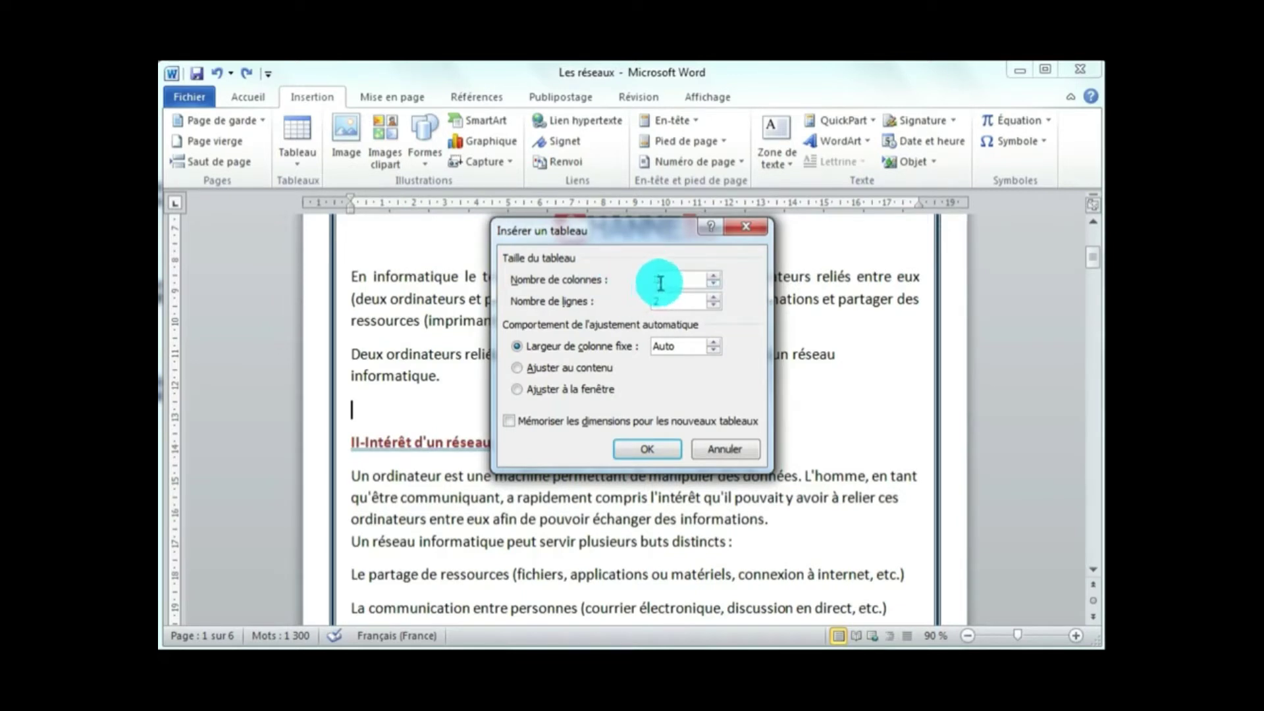
left_click(661, 282)
left_click(711, 297)
left_click(713, 298)
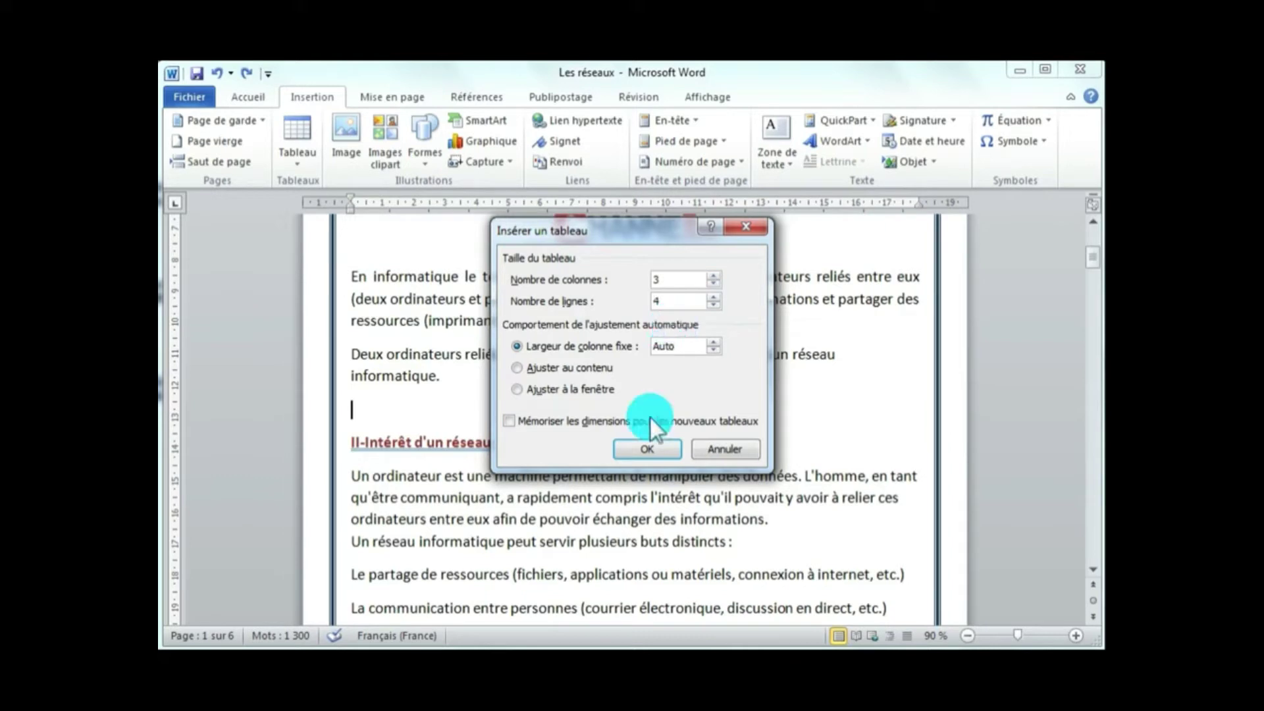
left_click(645, 447)
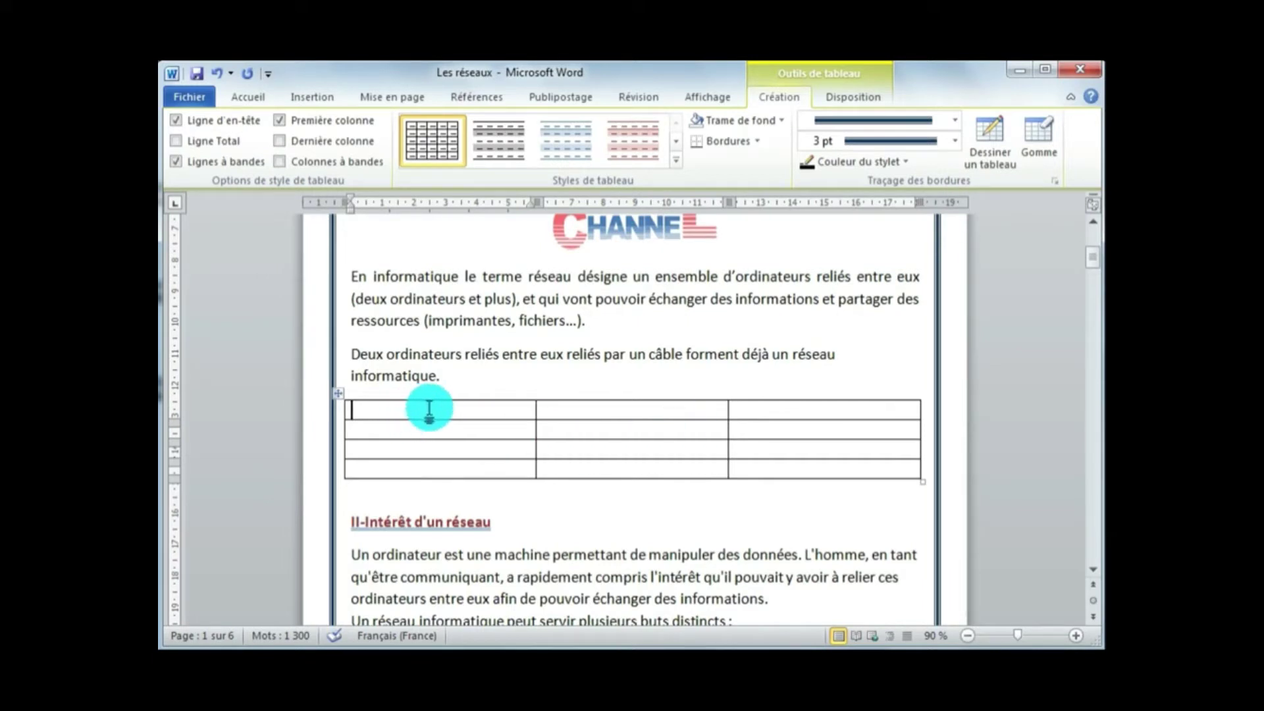
Highlight the table's first row and place the insertion point in the middle cell of the second row
left_click_drag(432, 410, 752, 411)
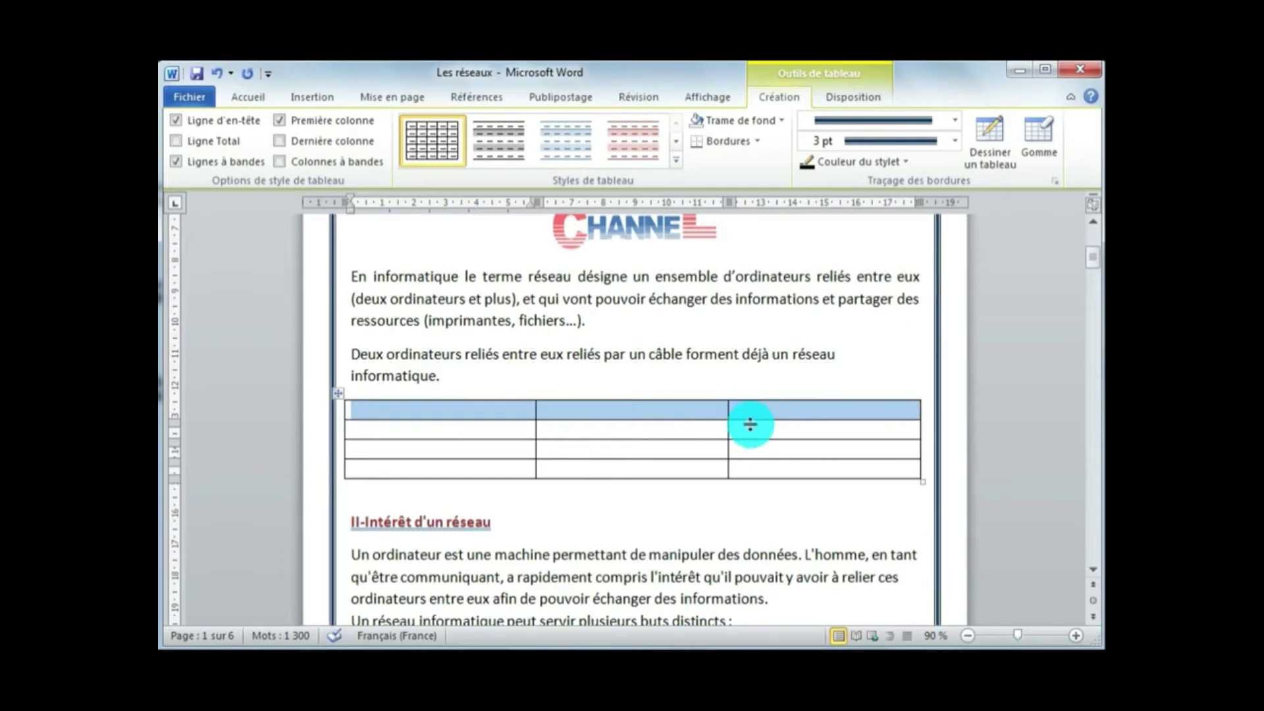
left_click(572, 430)
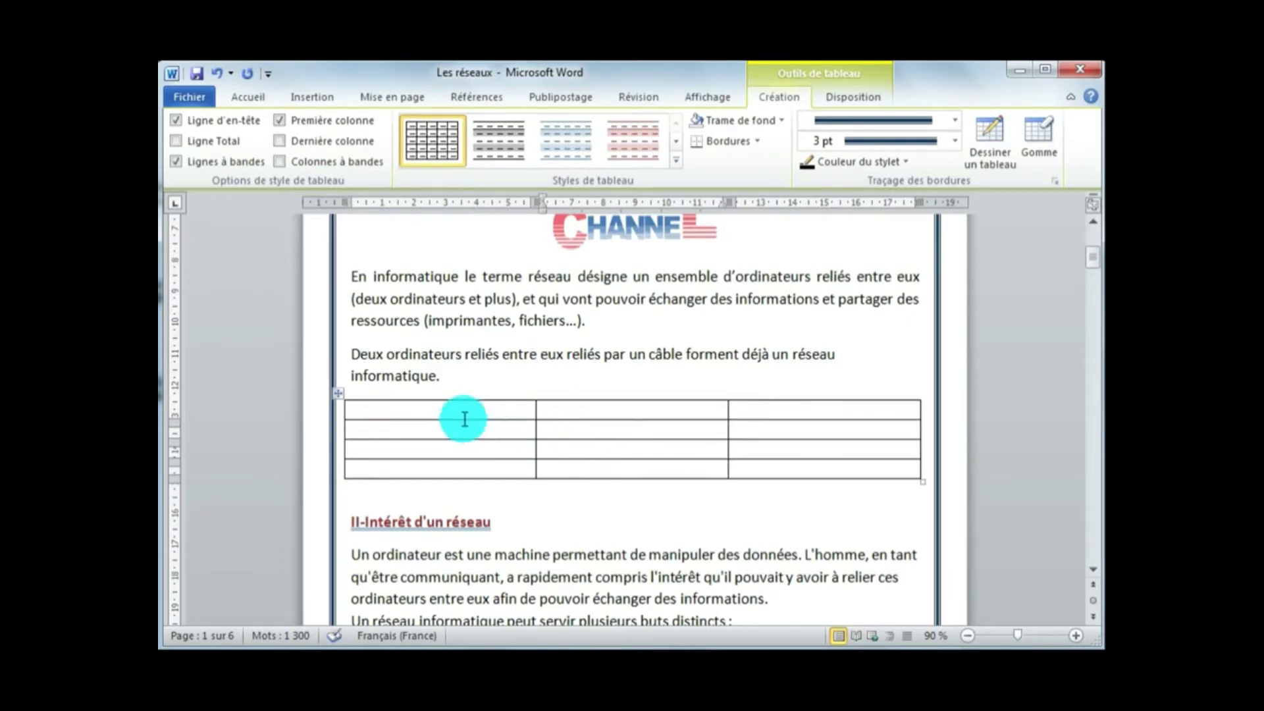
Select the table's second column, place the insertion point in the third row's middle cell, and move to the last row's first cell
left_click(618, 395)
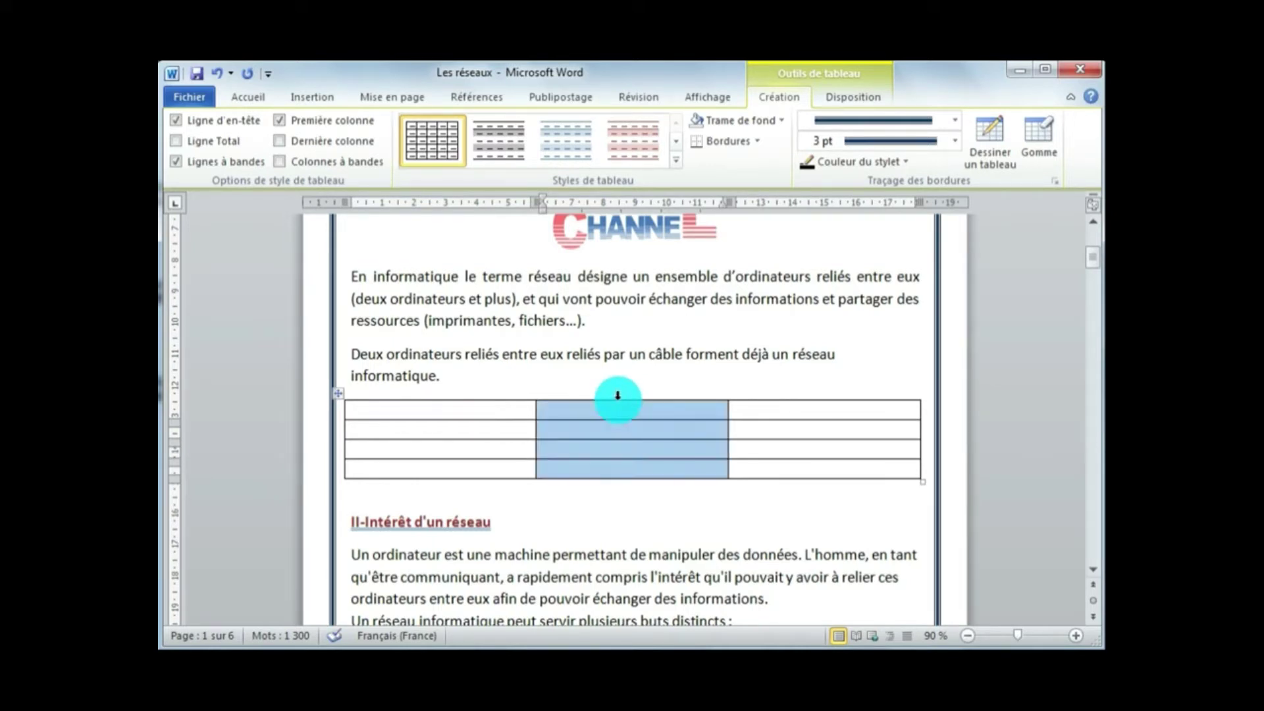
left_click(617, 445)
key("Tab")
key("Tab")
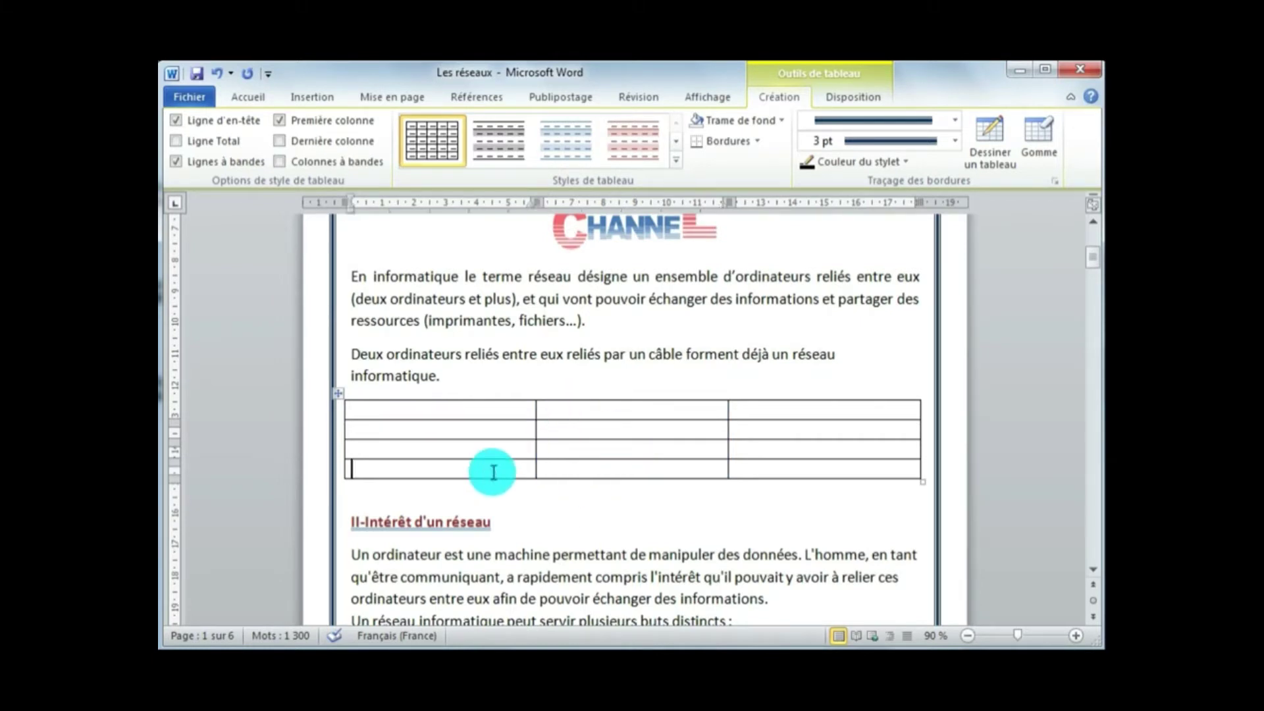
Select the middle cell of the table's second row, then select the entire table and clear the selection
left_click(537, 431)
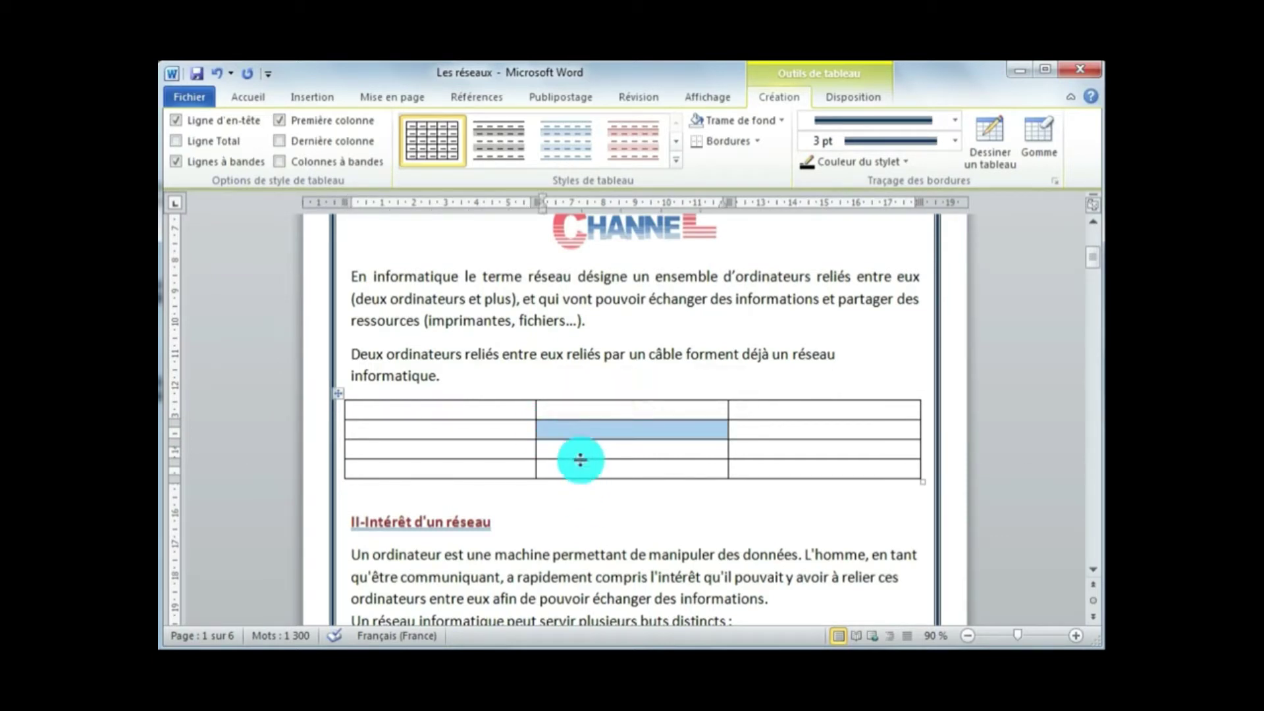
left_click(579, 447)
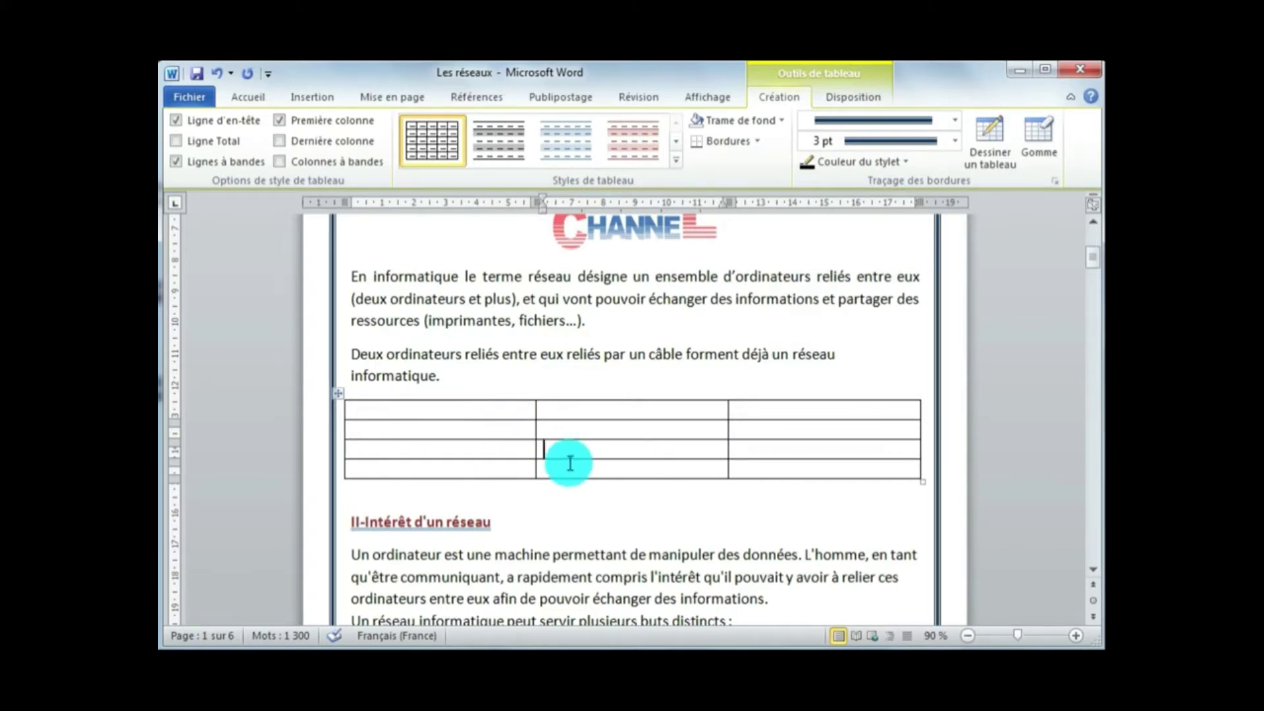
left_click(338, 397)
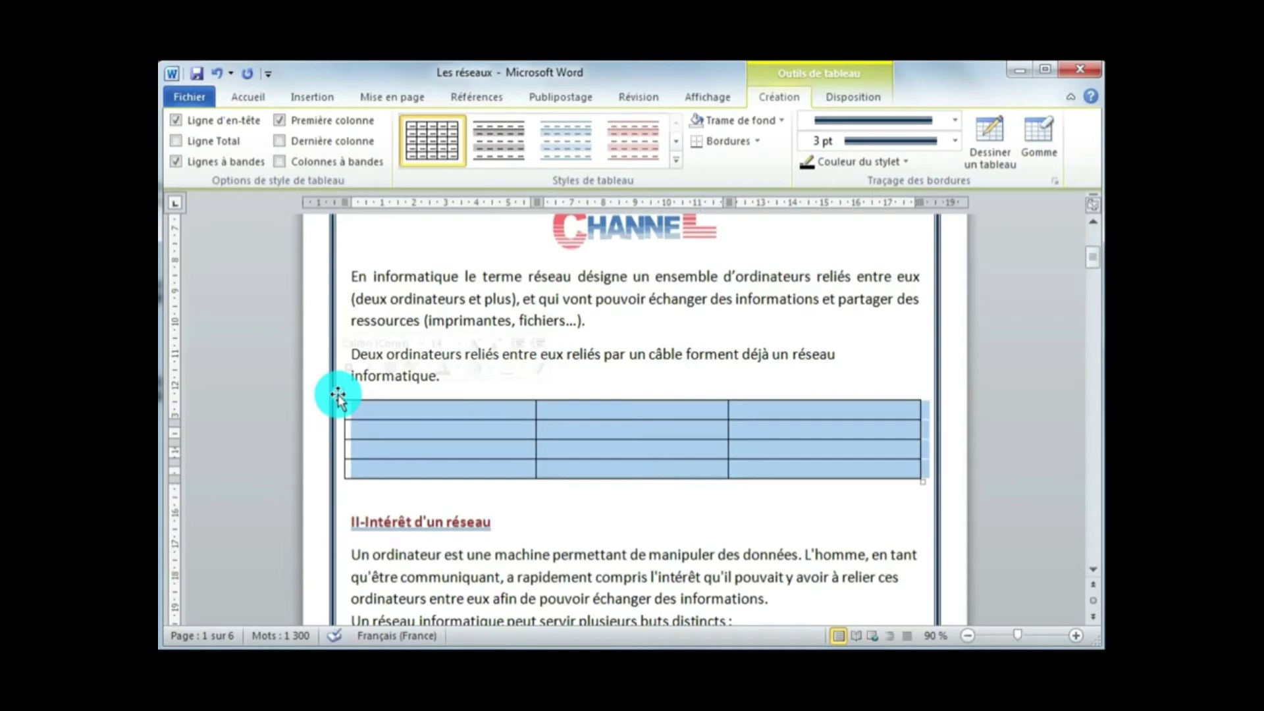
left_click(527, 499)
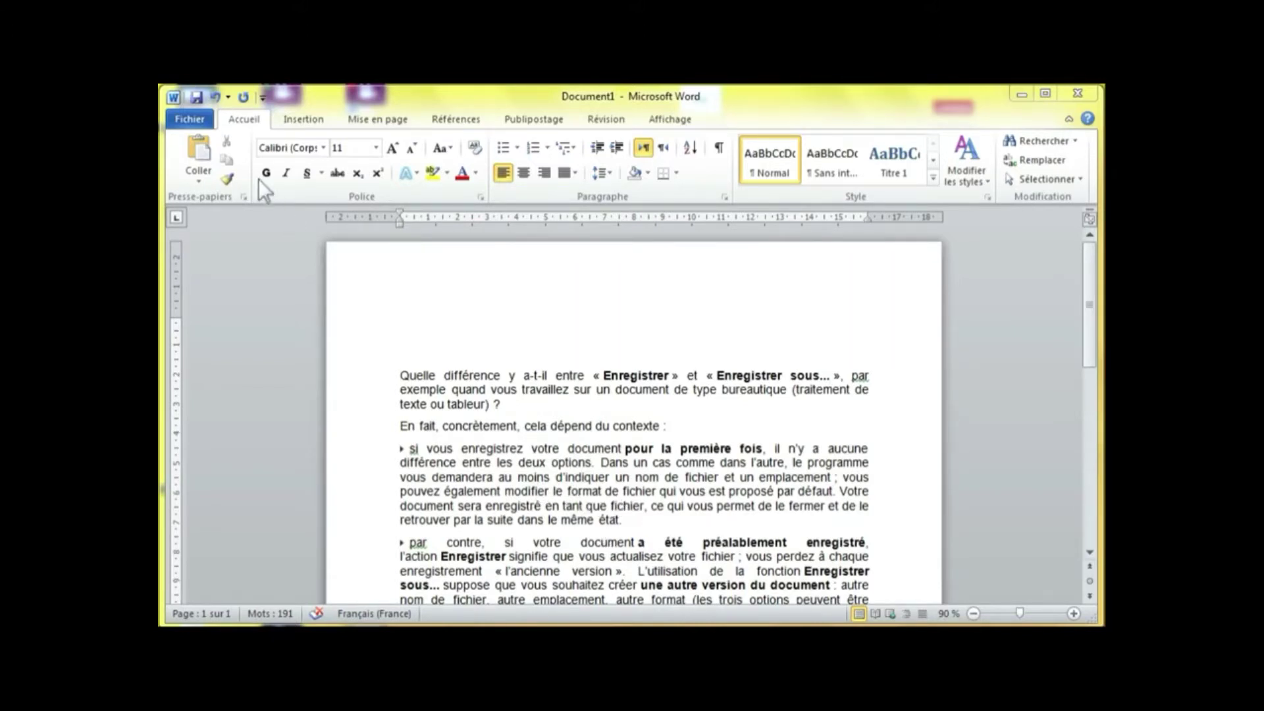
left_click(196, 119)
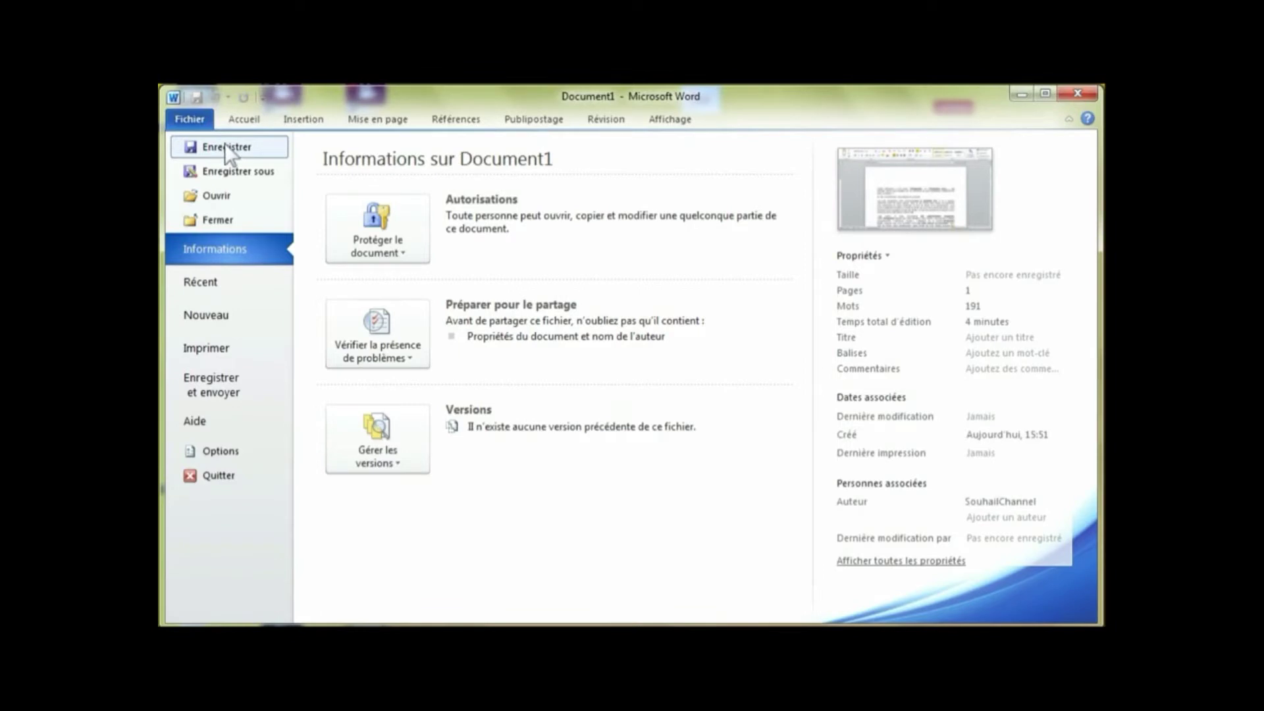
left_click(197, 124)
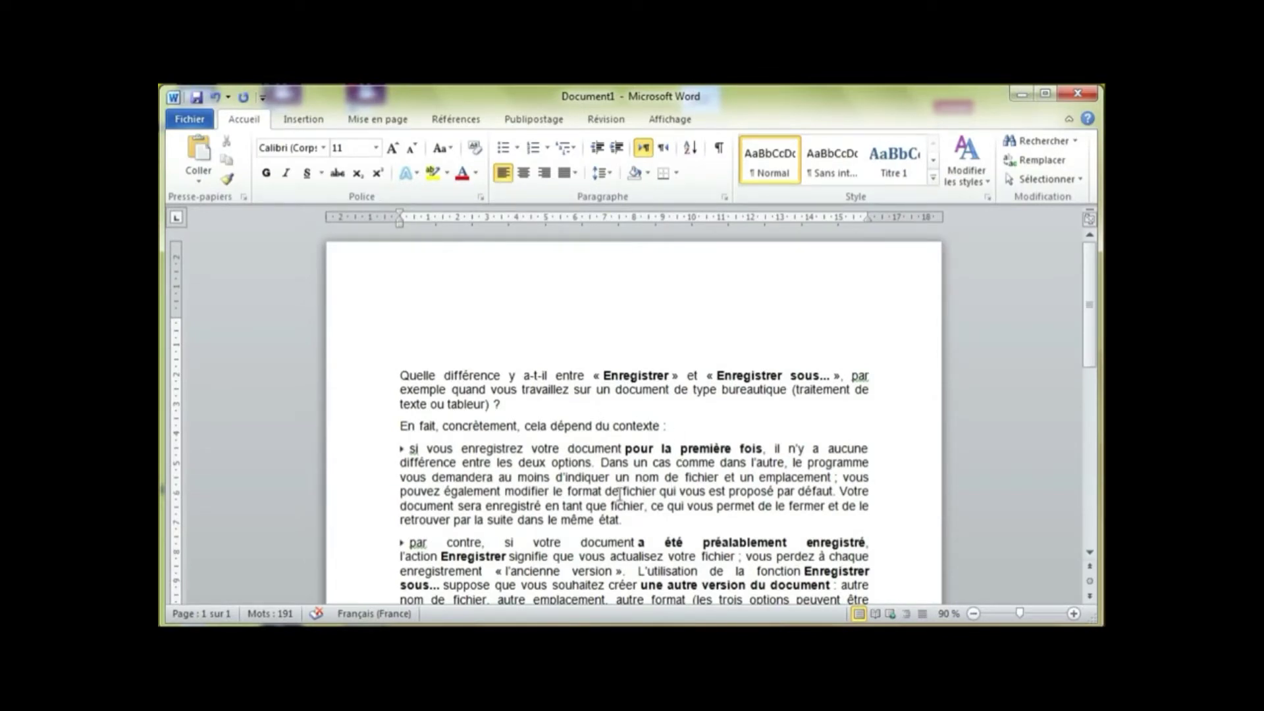
left_click(187, 117)
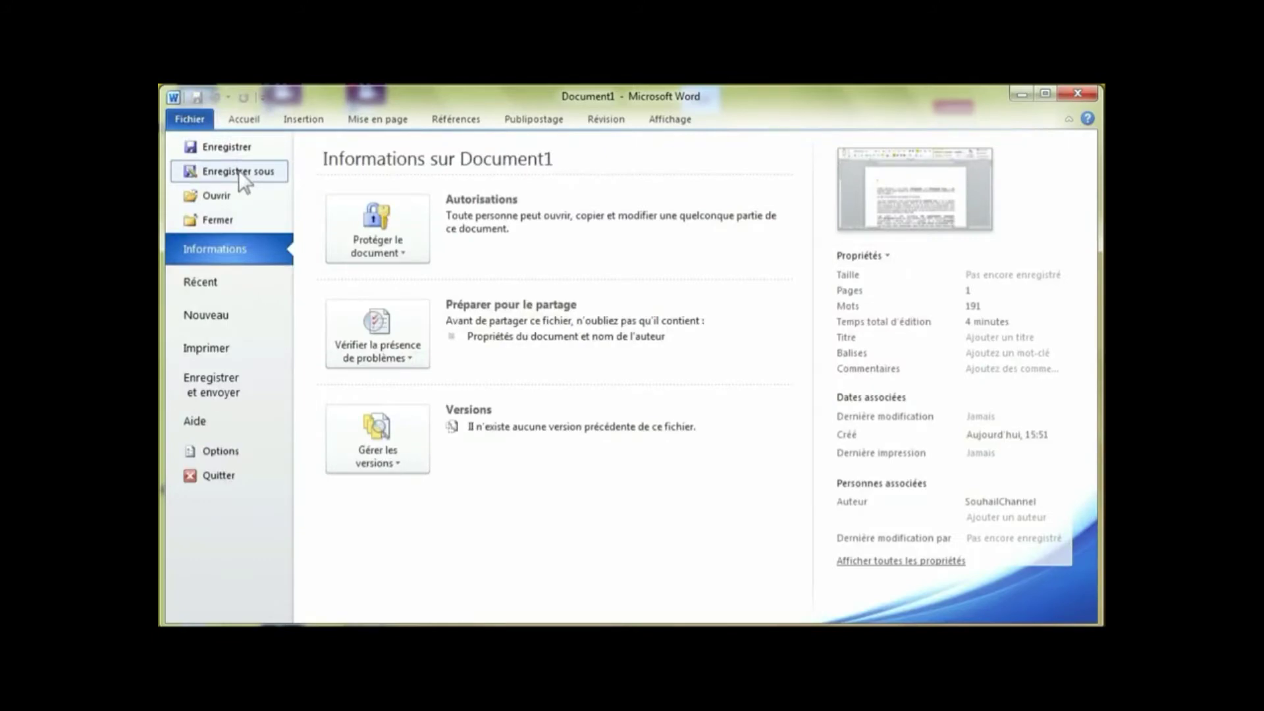
left_click(208, 119)
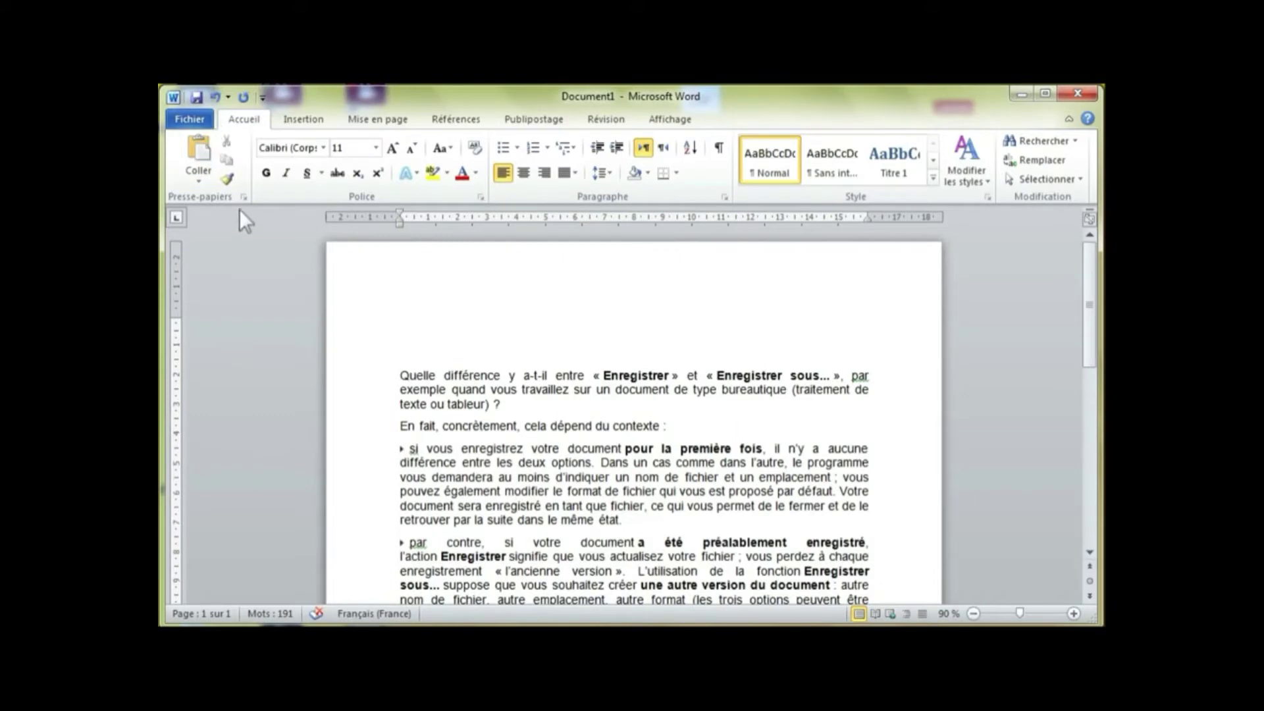
Start saving the new document for the first time and choose the Documents library as its location
left_click(200, 124)
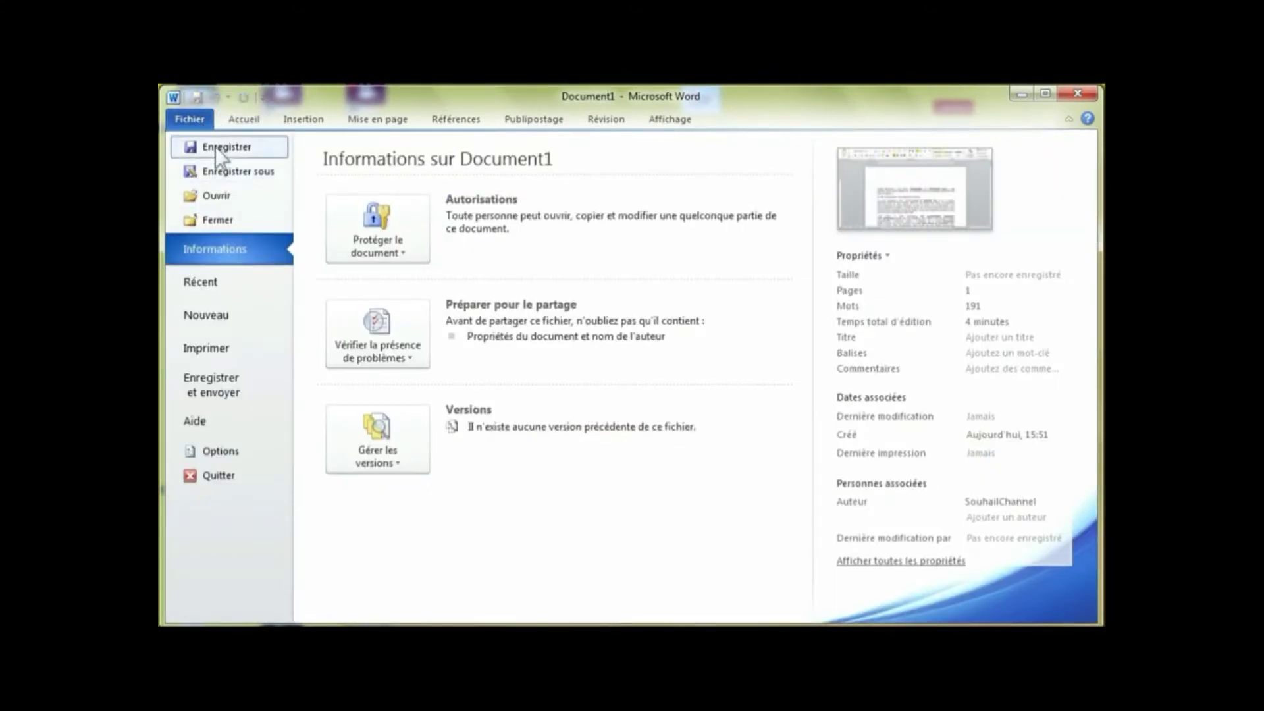
left_click(215, 146)
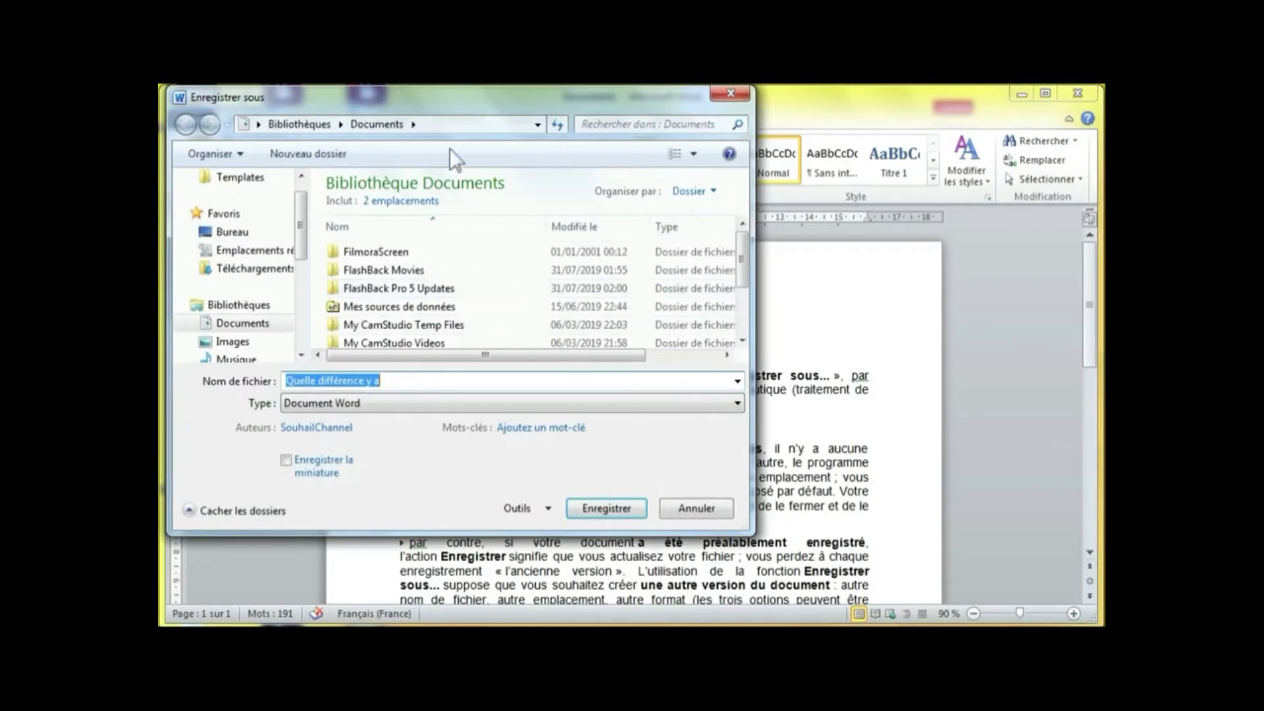
left_click_drag(445, 104, 578, 164)
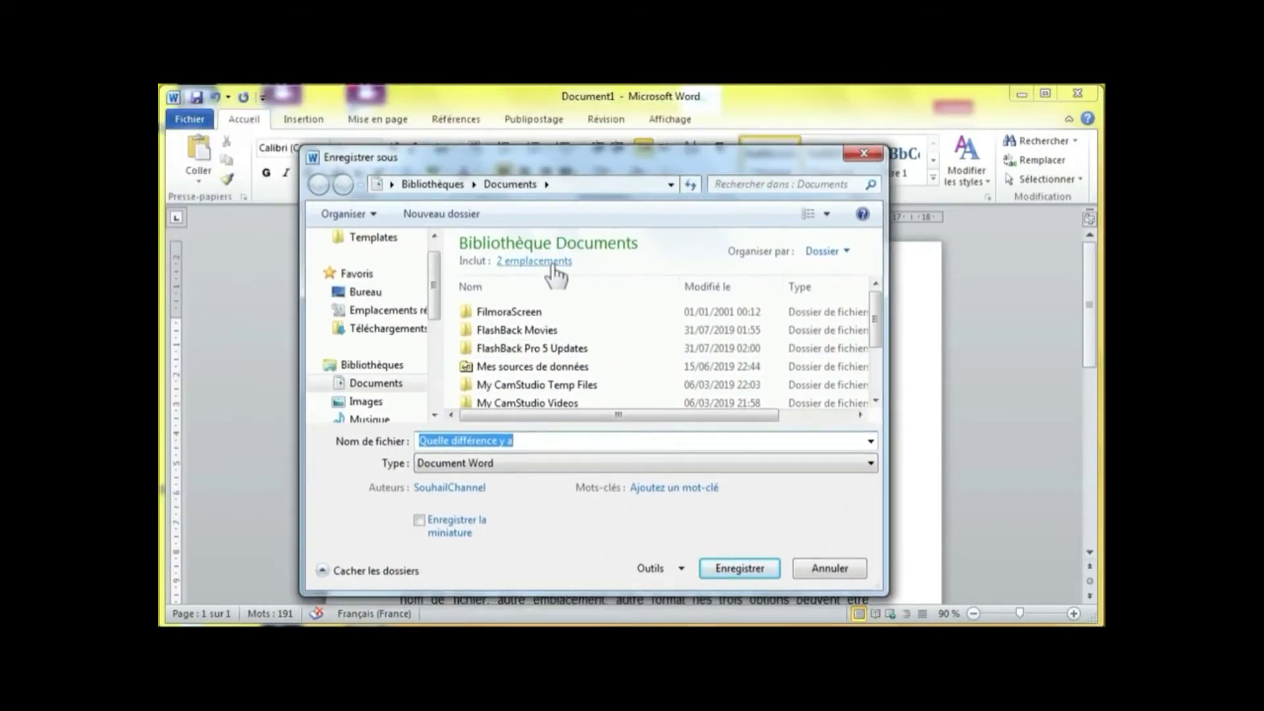
mouse_move(555, 273)
left_click_drag(435, 298, 438, 327)
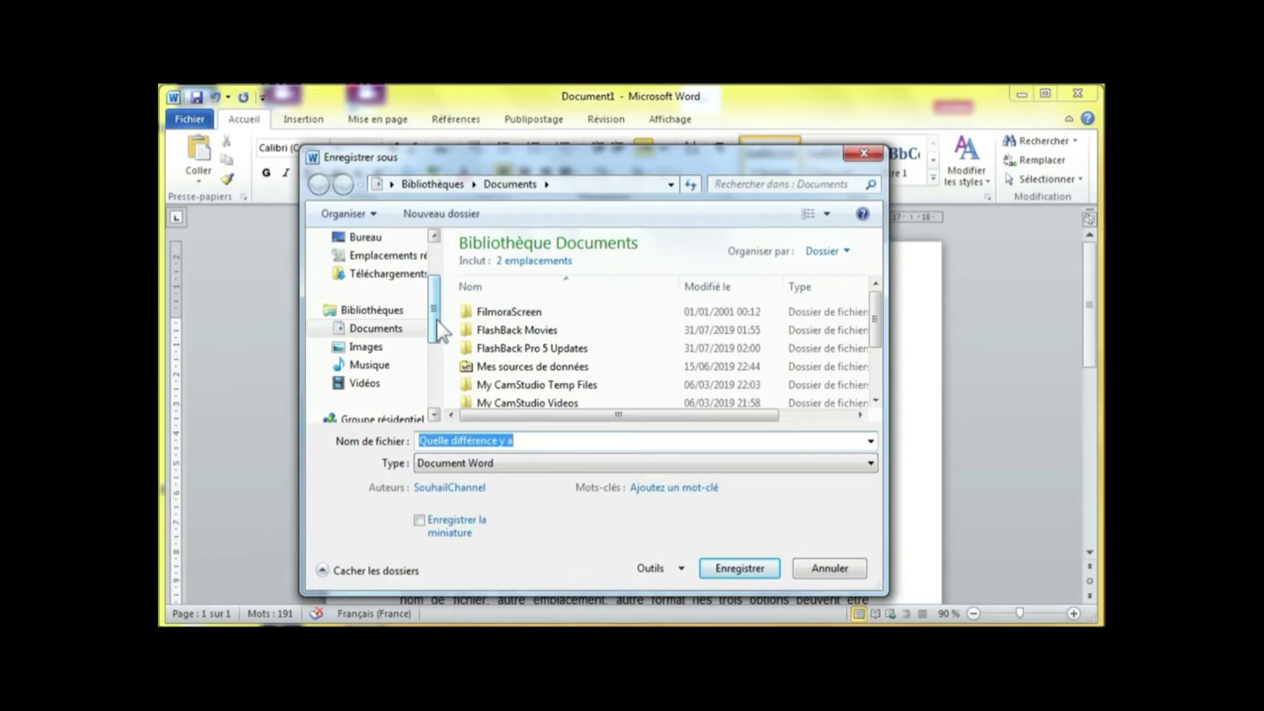
scroll(372, 386, "down", 2)
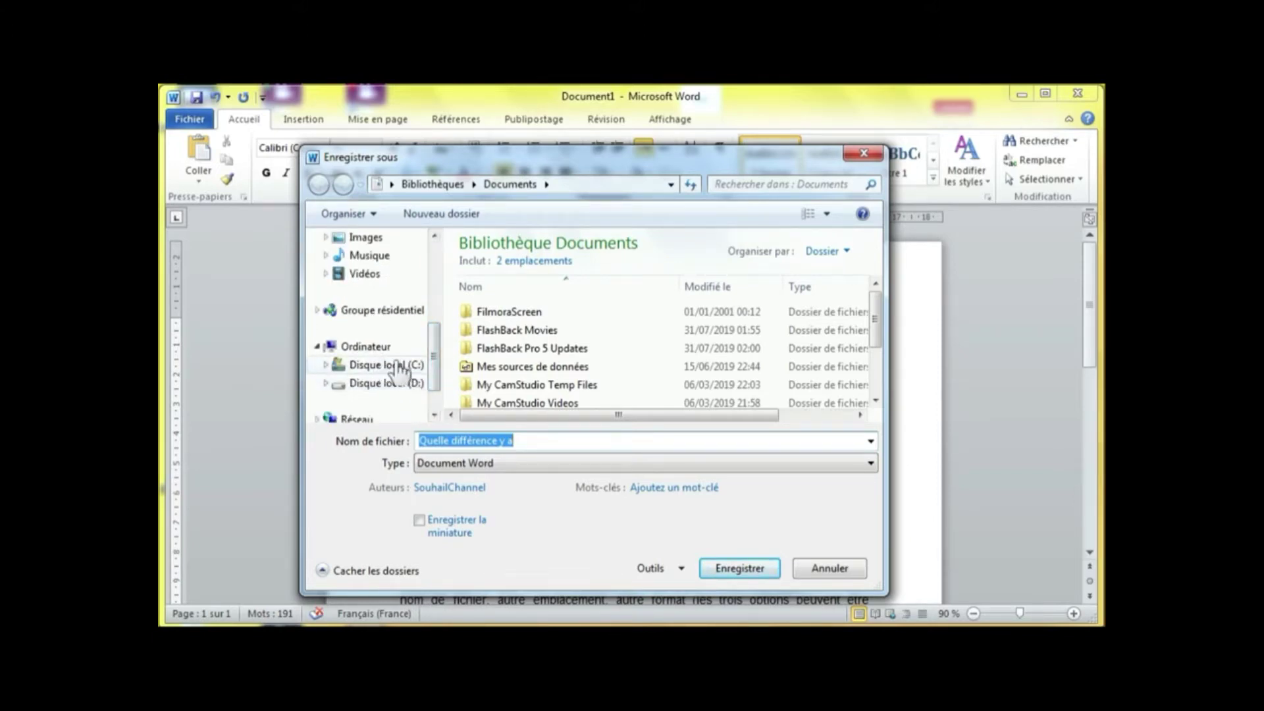
scroll(440, 349, "up", 1)
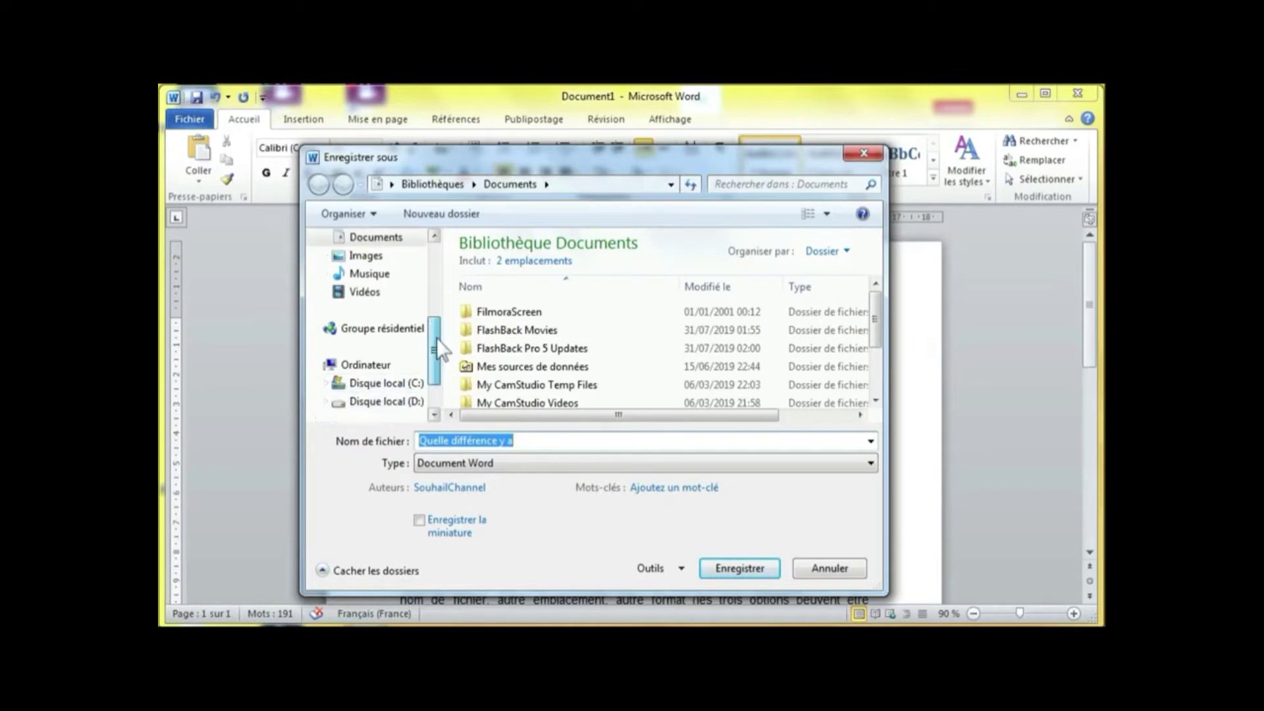
scroll(440, 349, "up", 2)
left_click(377, 315)
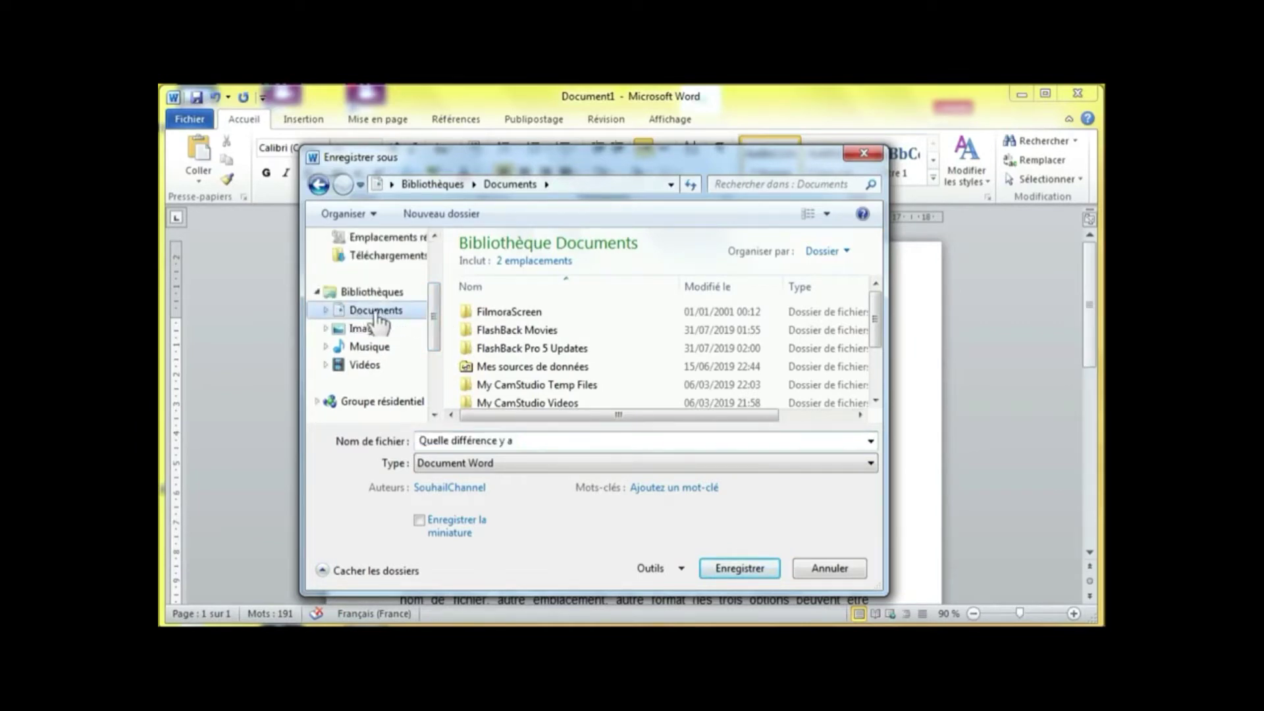
Name the file "DOC 1" and save it as a Word document
left_click(448, 440)
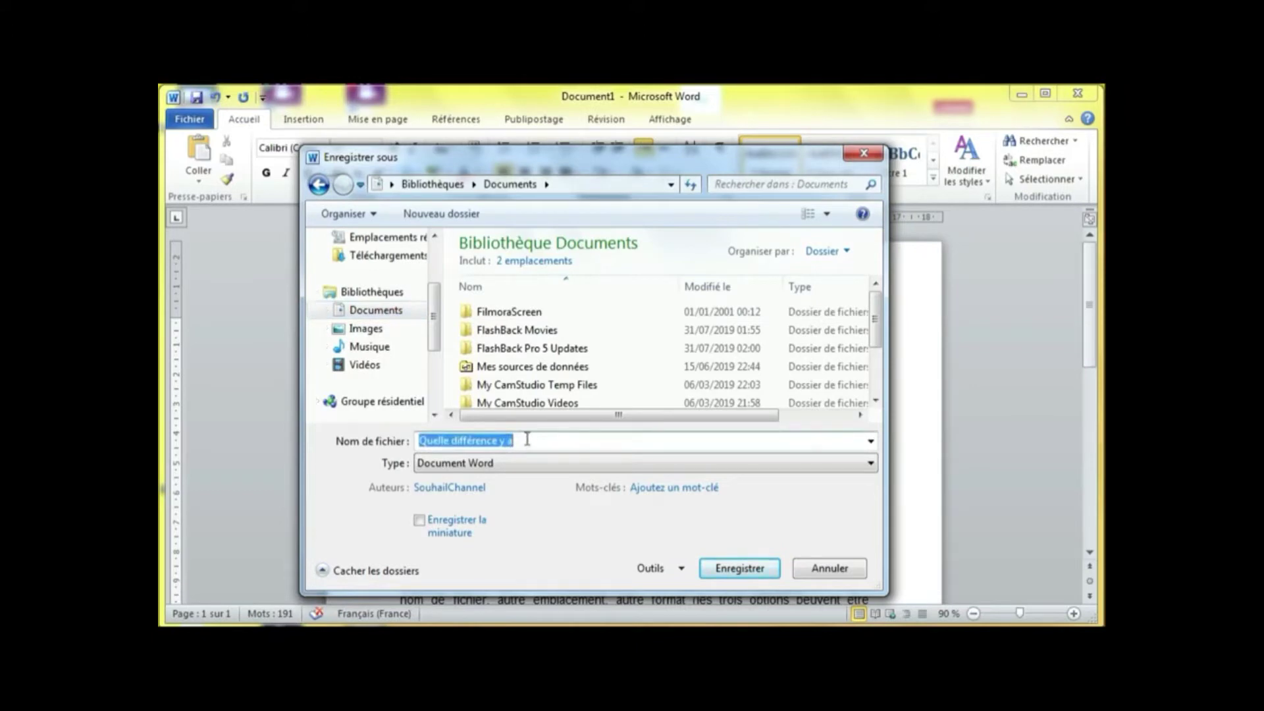
type("DOC")
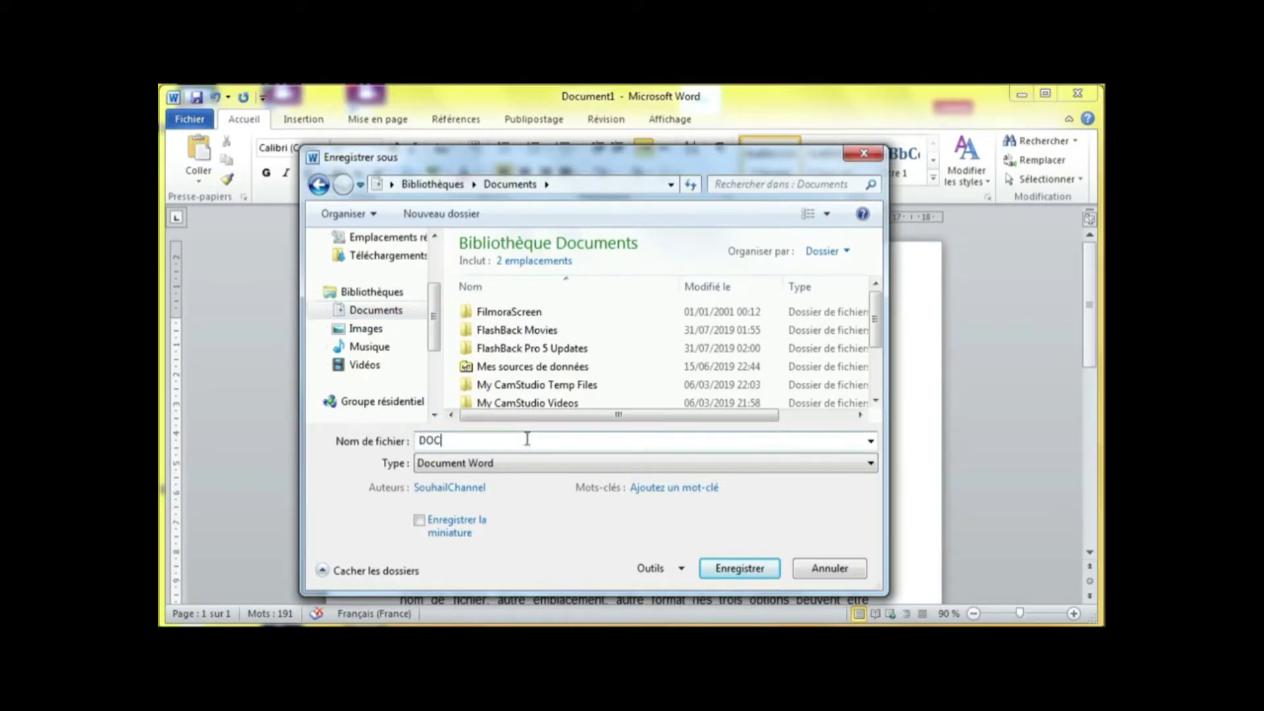
type(" 1")
left_click(726, 567)
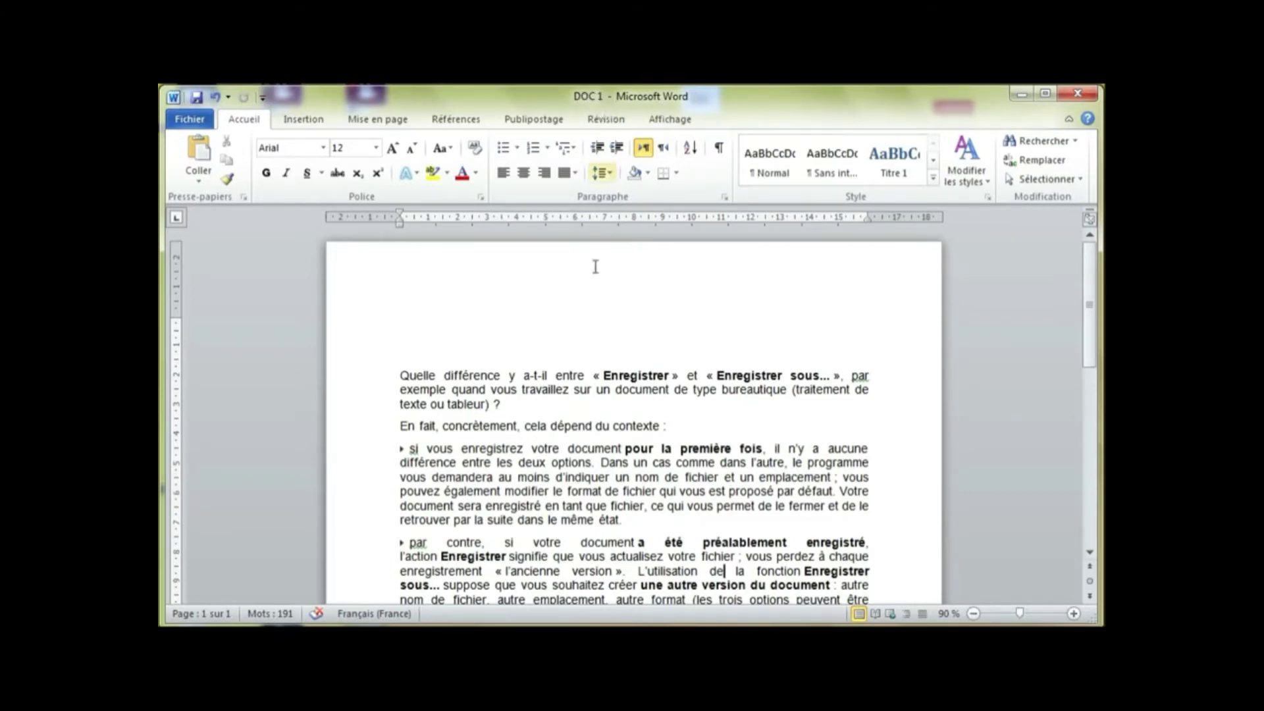
Enter the title "GESTION DES DOCUMENTS" on the empty line above the first paragraph
left_click(463, 321)
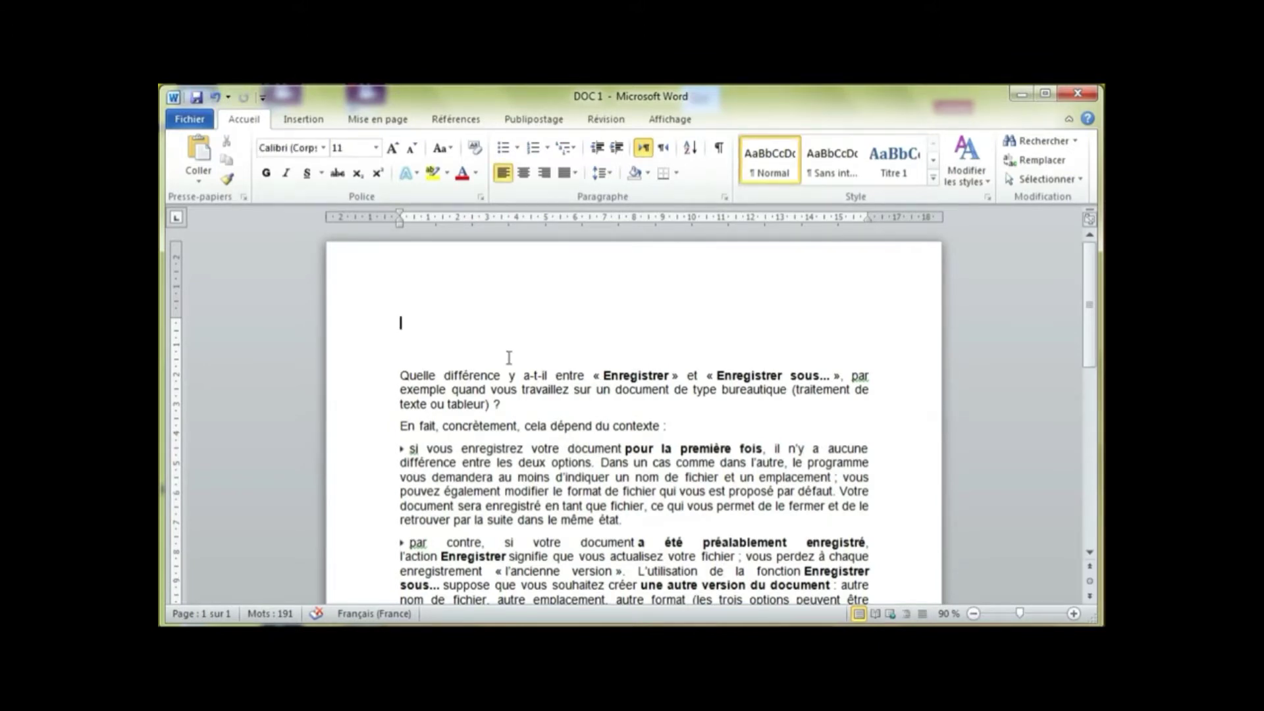
type("GESTION DES DOCUM")
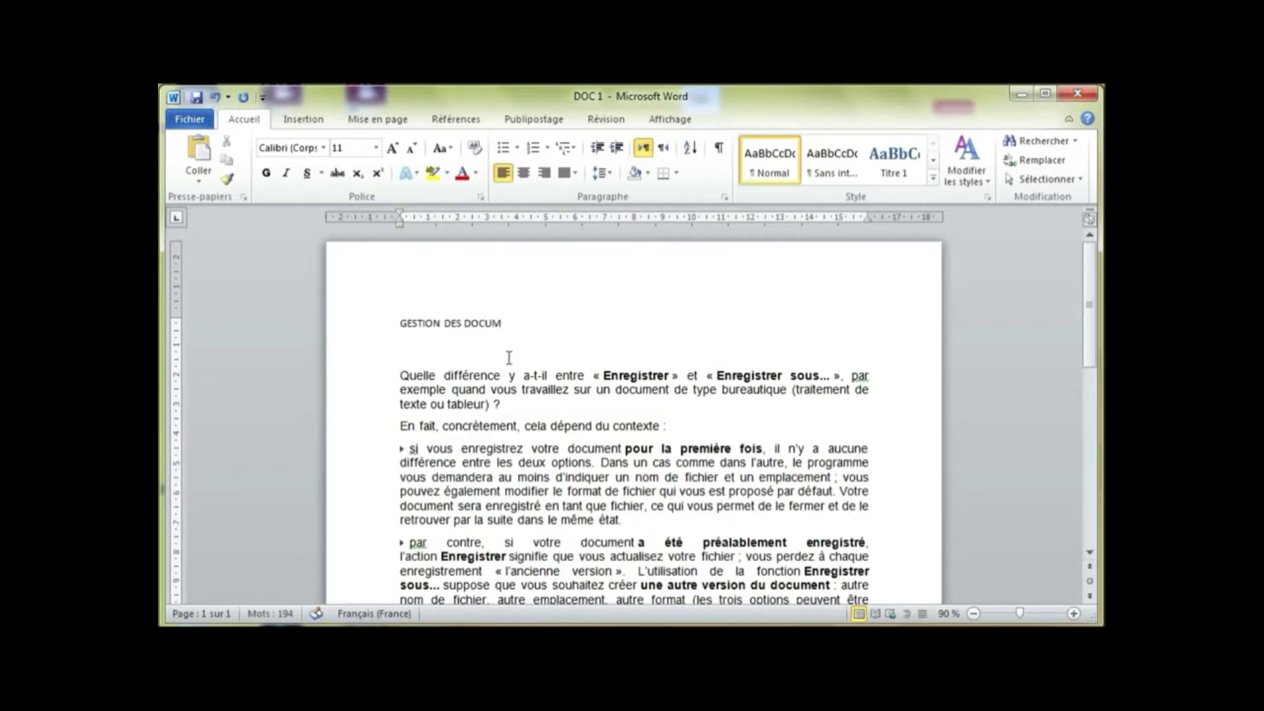
type("ENTS")
Enlarge the title "GESTION DES DOCUMENTS" to font size 20
left_click(363, 326)
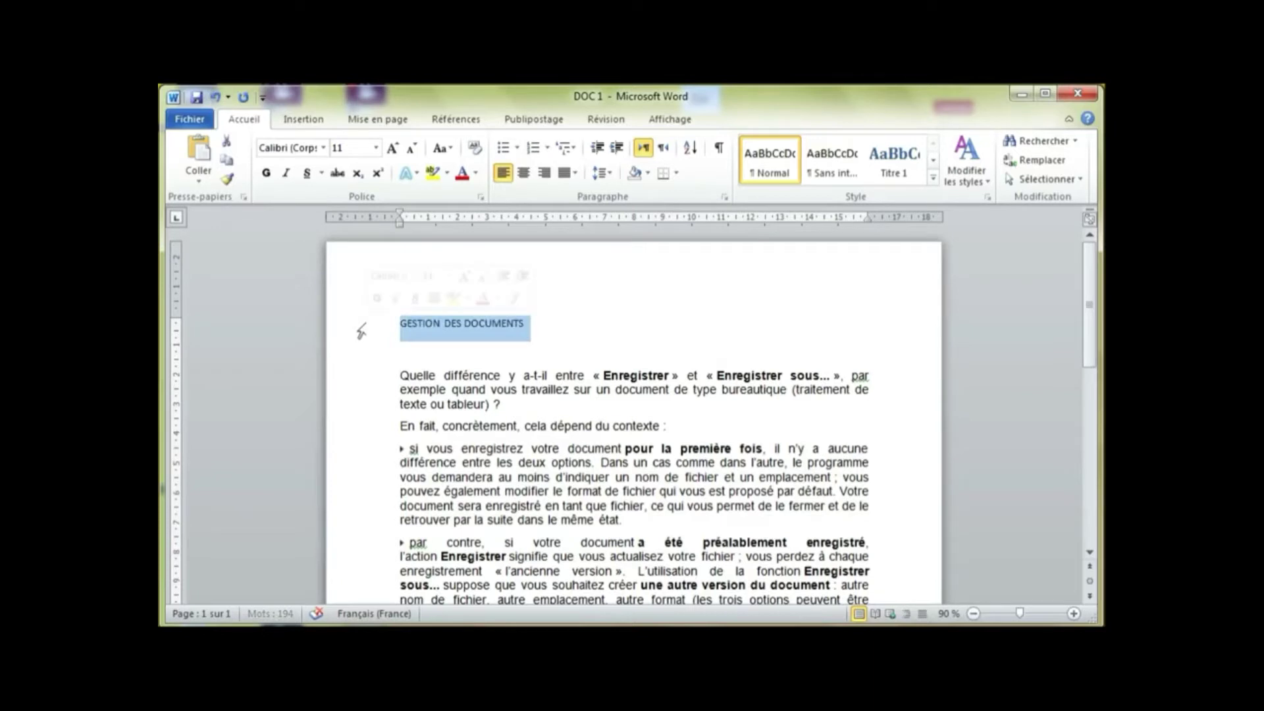
left_click(393, 148)
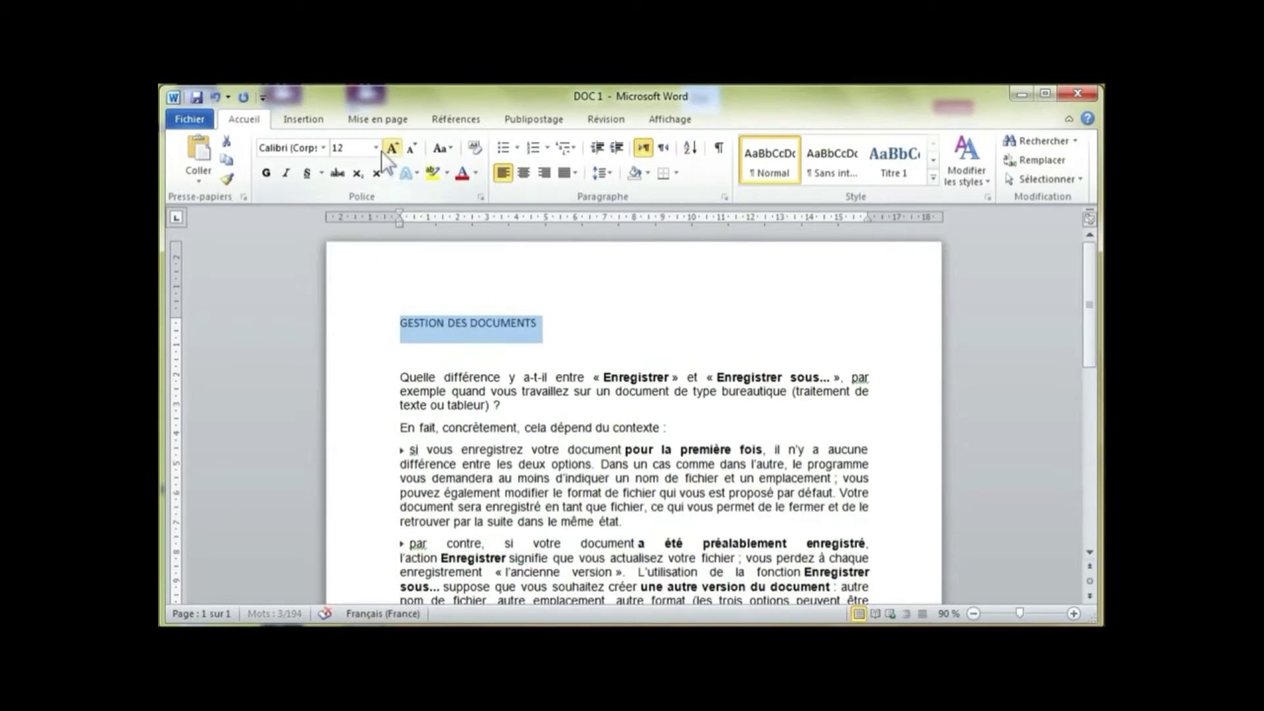
left_click(392, 149)
left_click(393, 148)
left_click(392, 147)
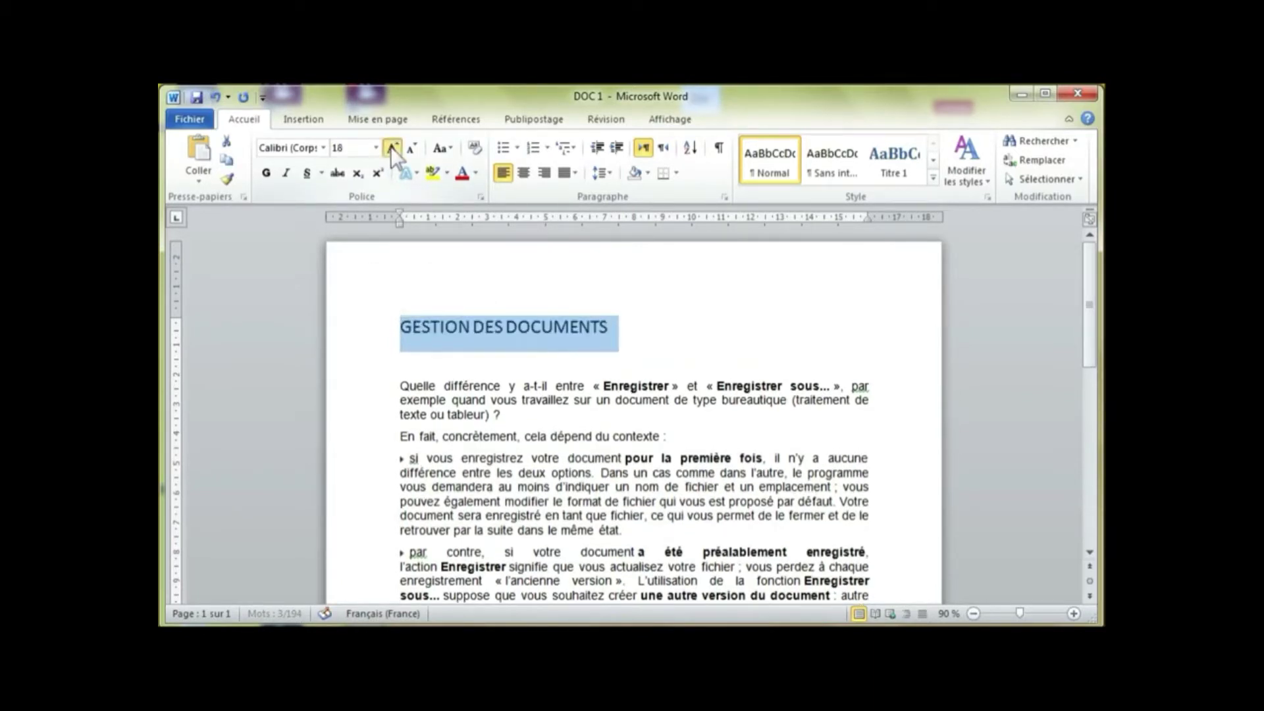
left_click(393, 147)
Center the title, color it red and make it bold, then deselect it
left_click(524, 173)
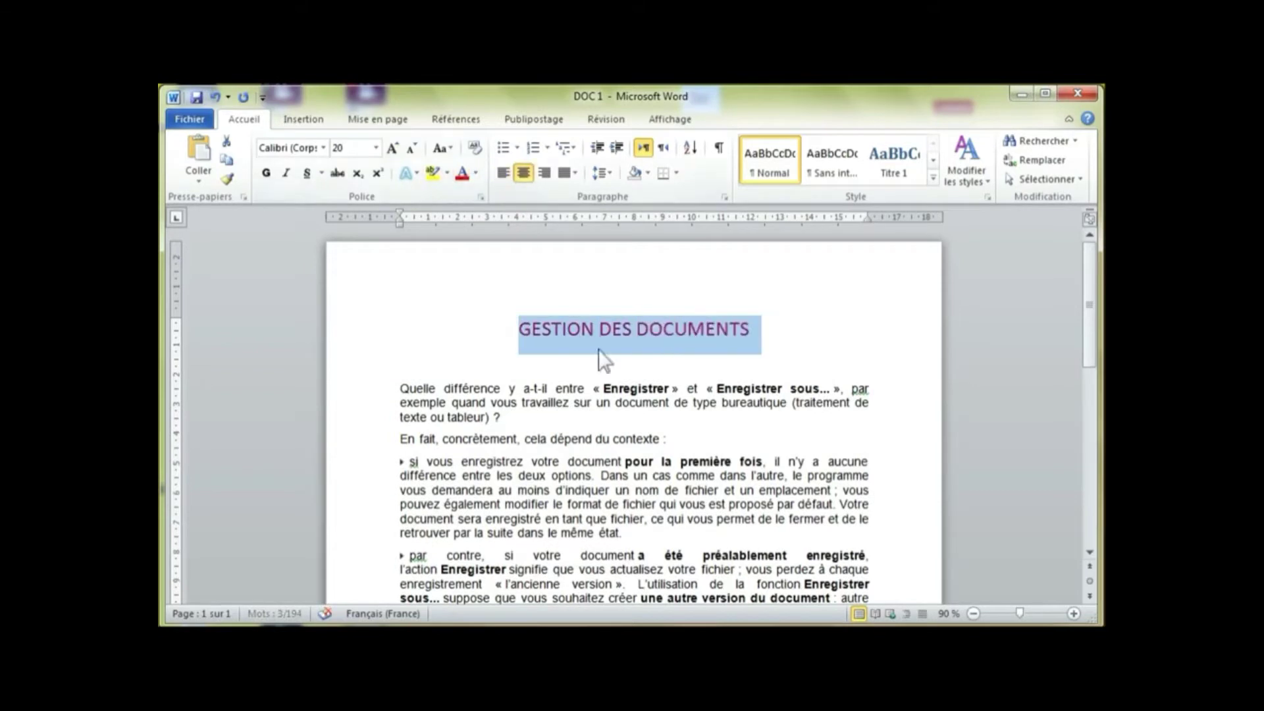
left_click(267, 174)
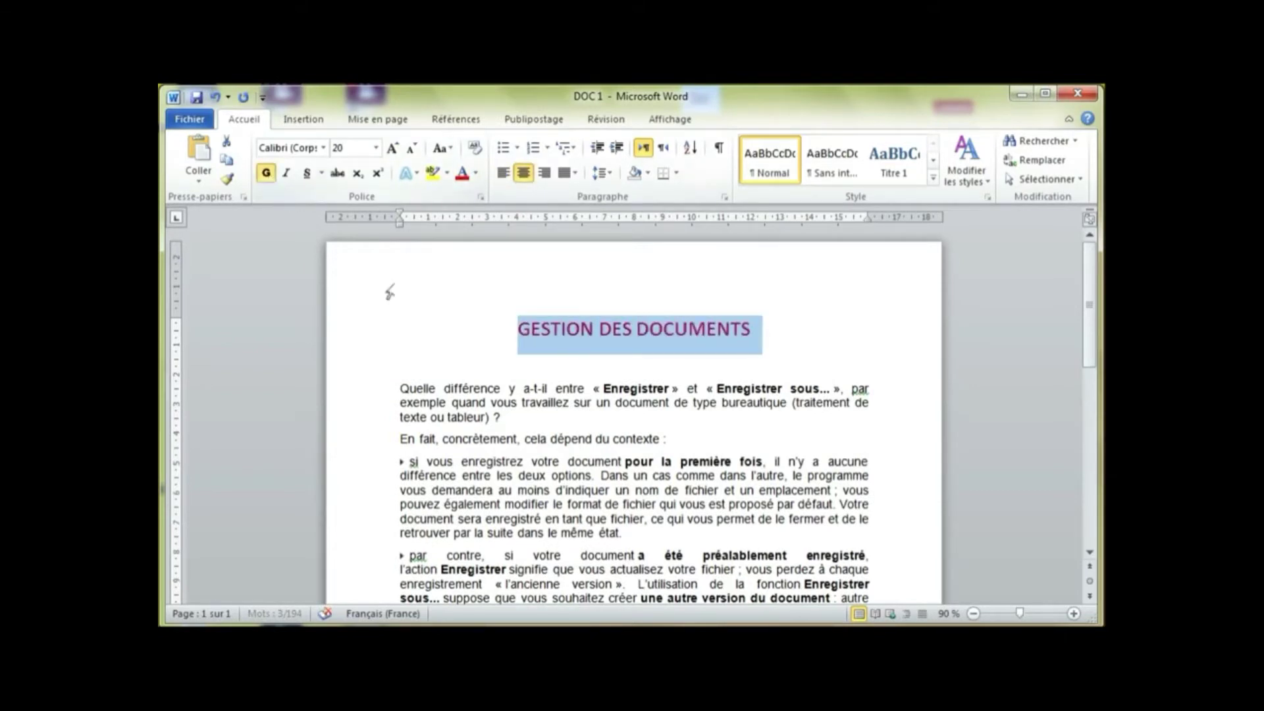
left_click(503, 388)
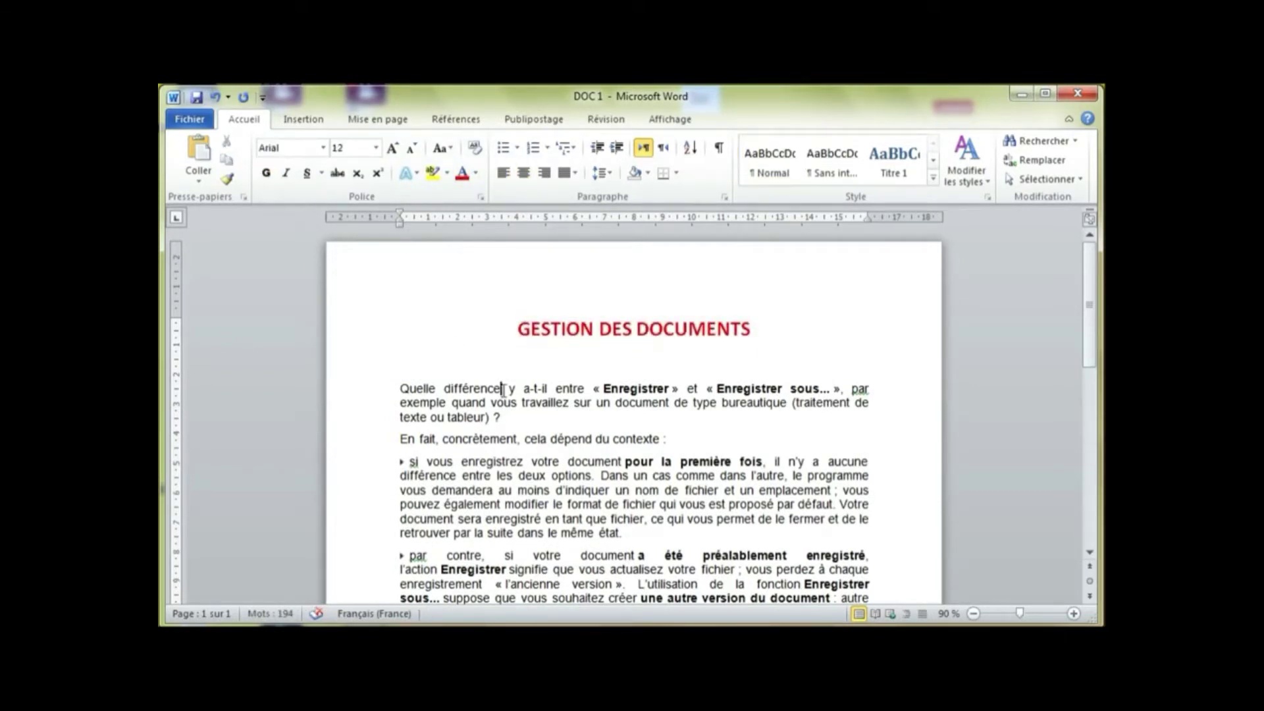
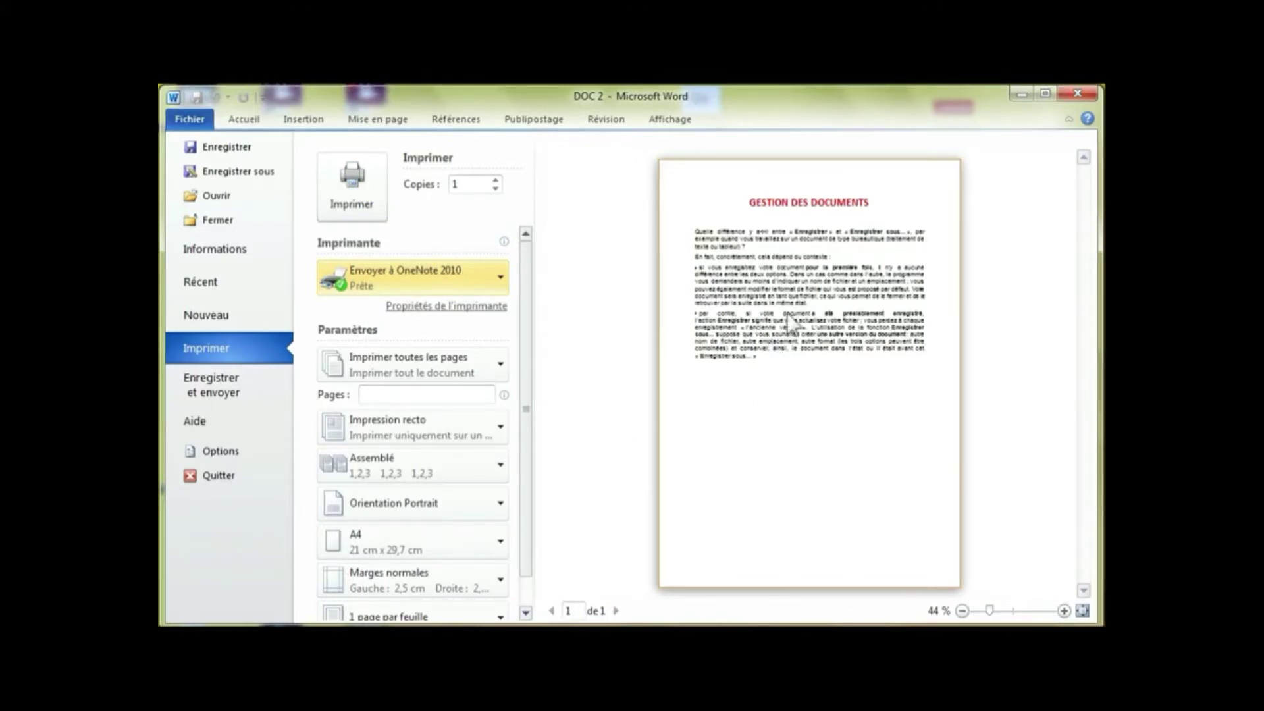
Set the print job for DOC 2 to 4 copies with the "Non assemblé" collation option
left_click(496, 179)
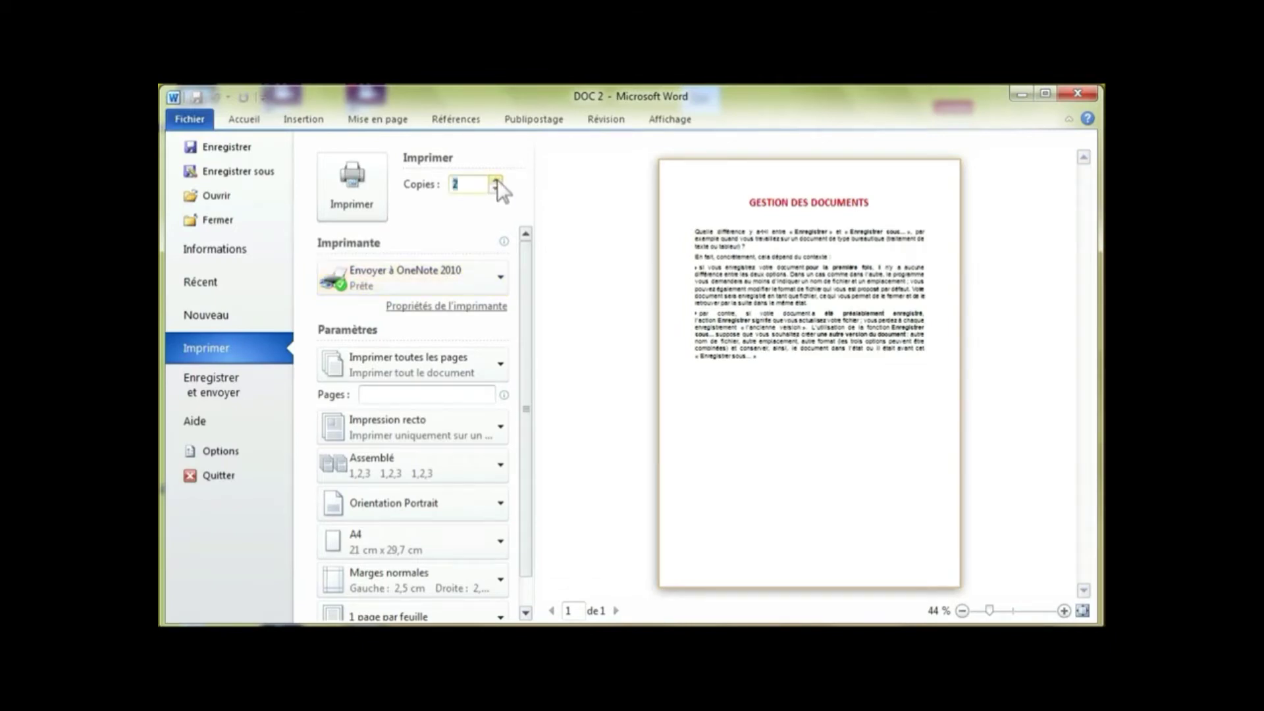
left_click(474, 185)
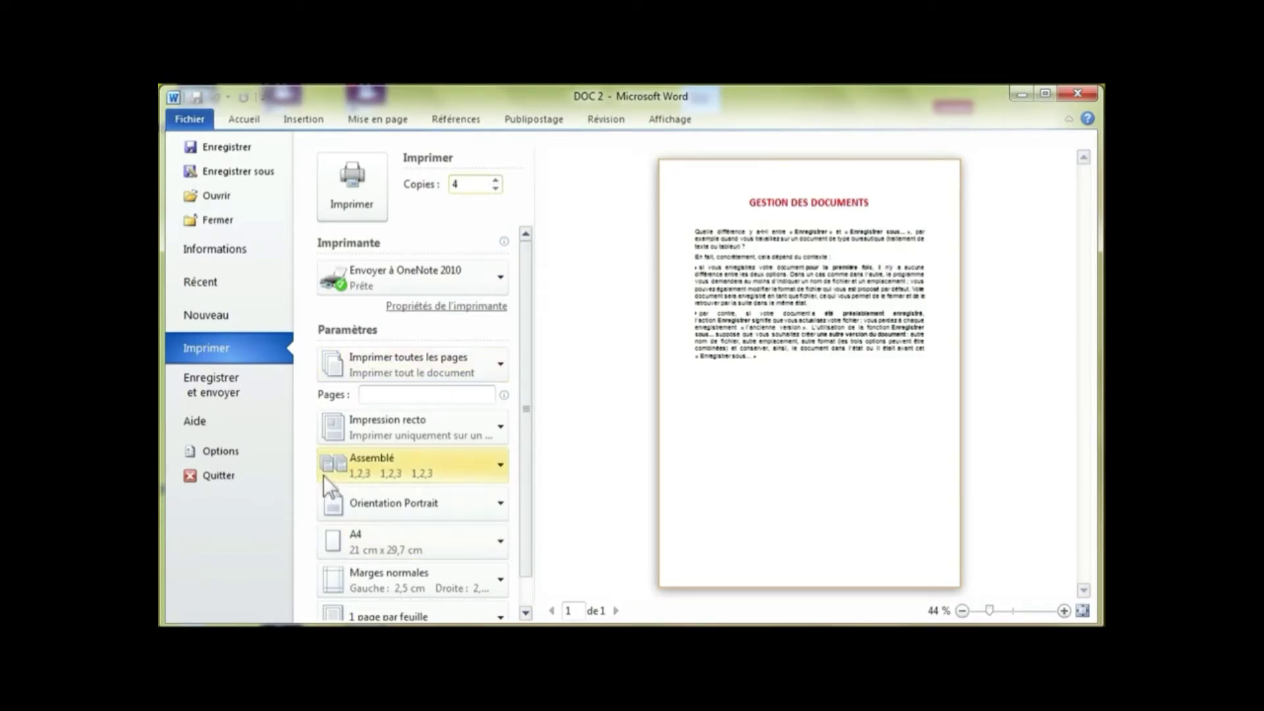
left_click(491, 467)
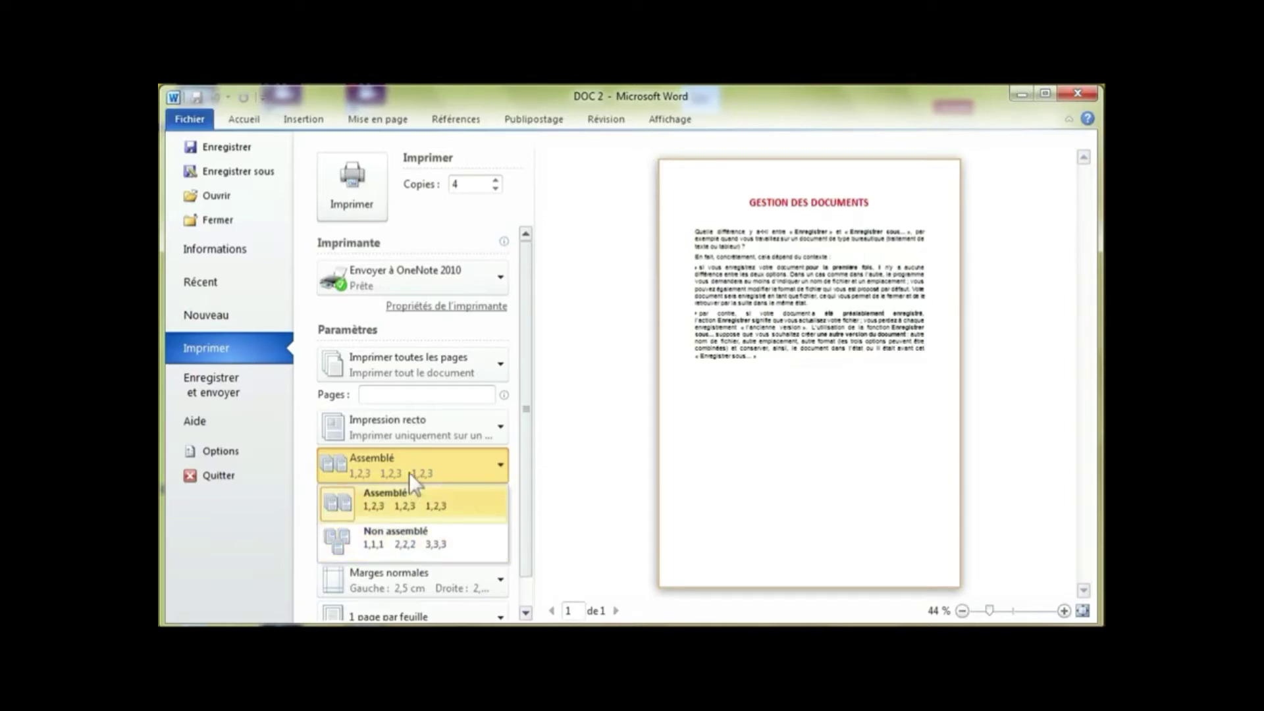
left_click(388, 463)
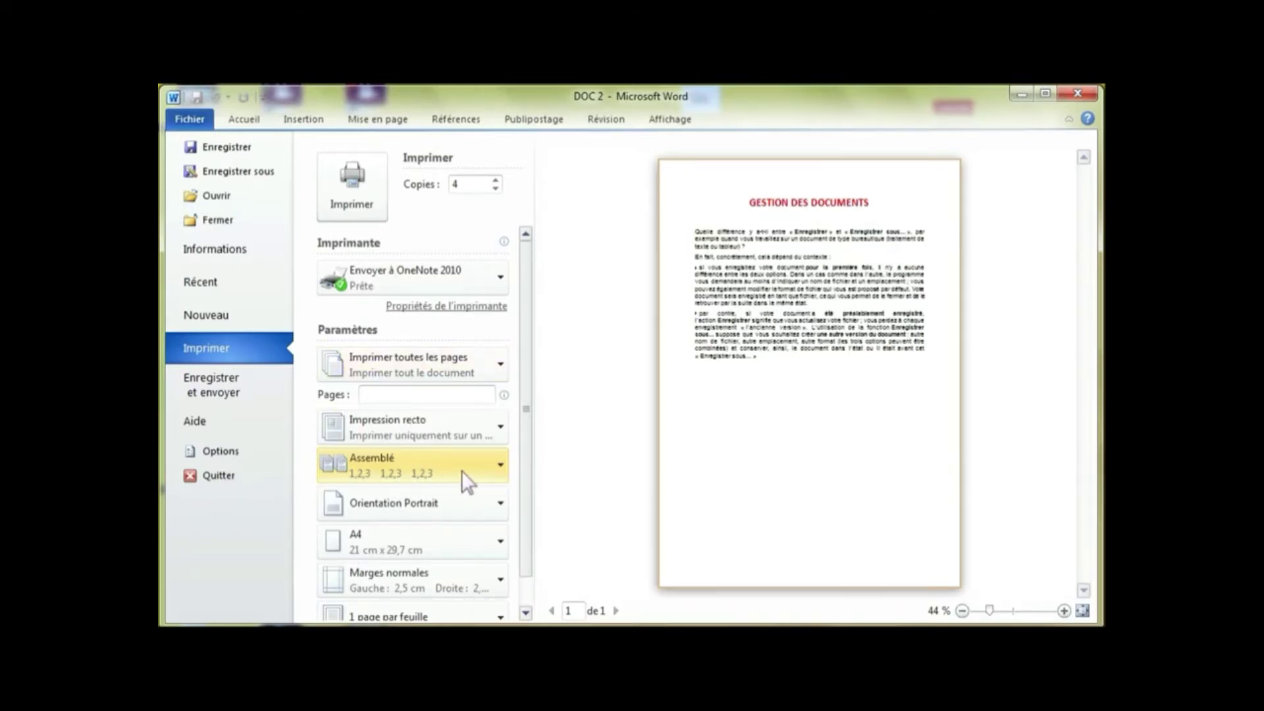
left_click(500, 465)
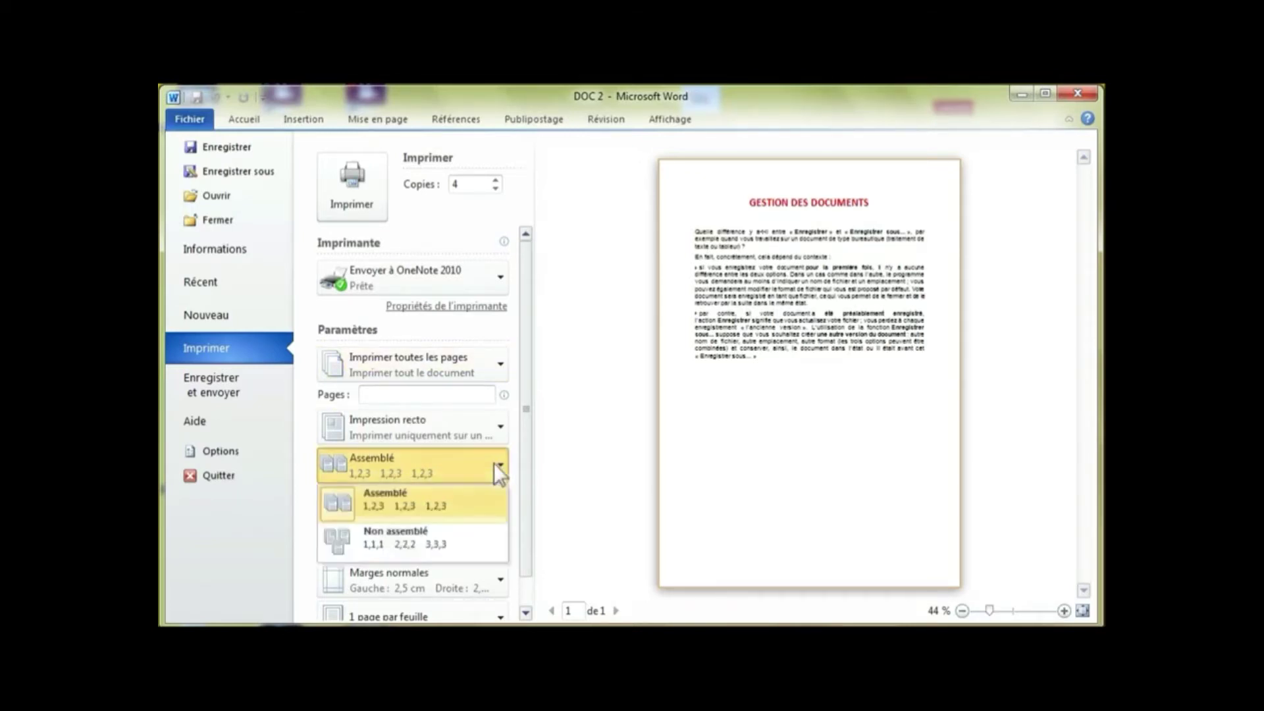
left_click(390, 548)
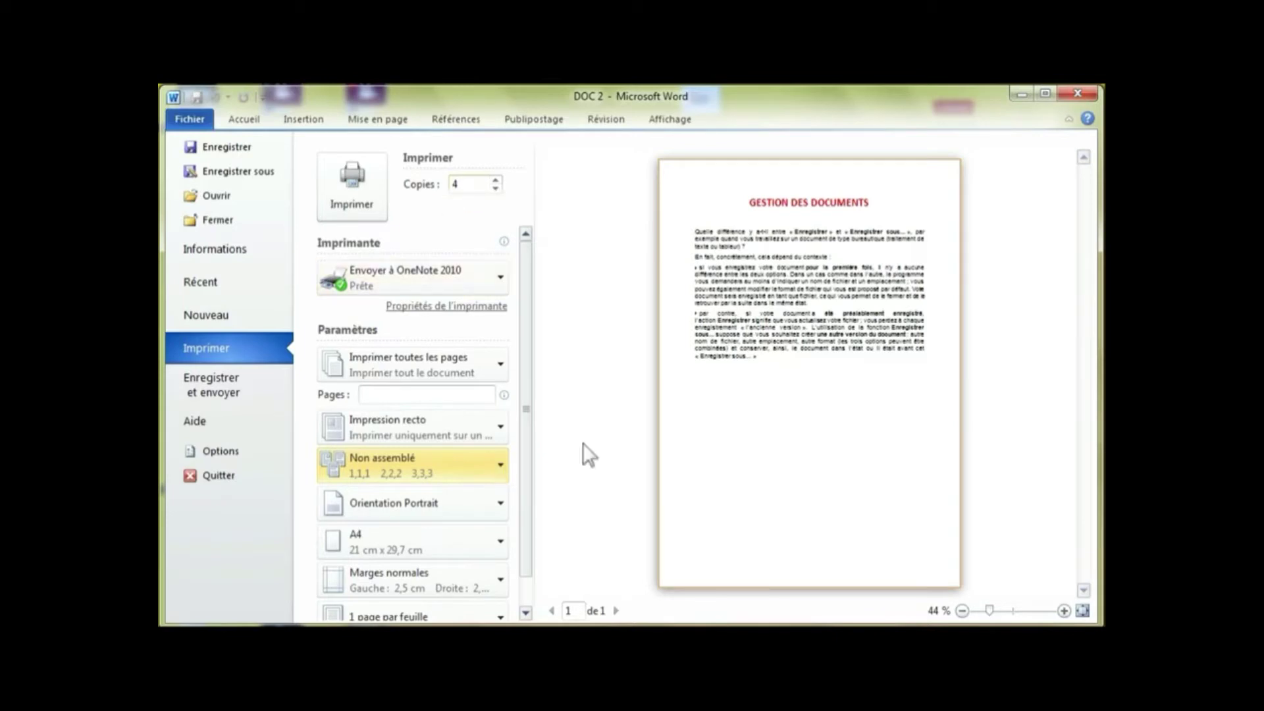
Set the print job's collation option to "Assemblé"
left_click(501, 467)
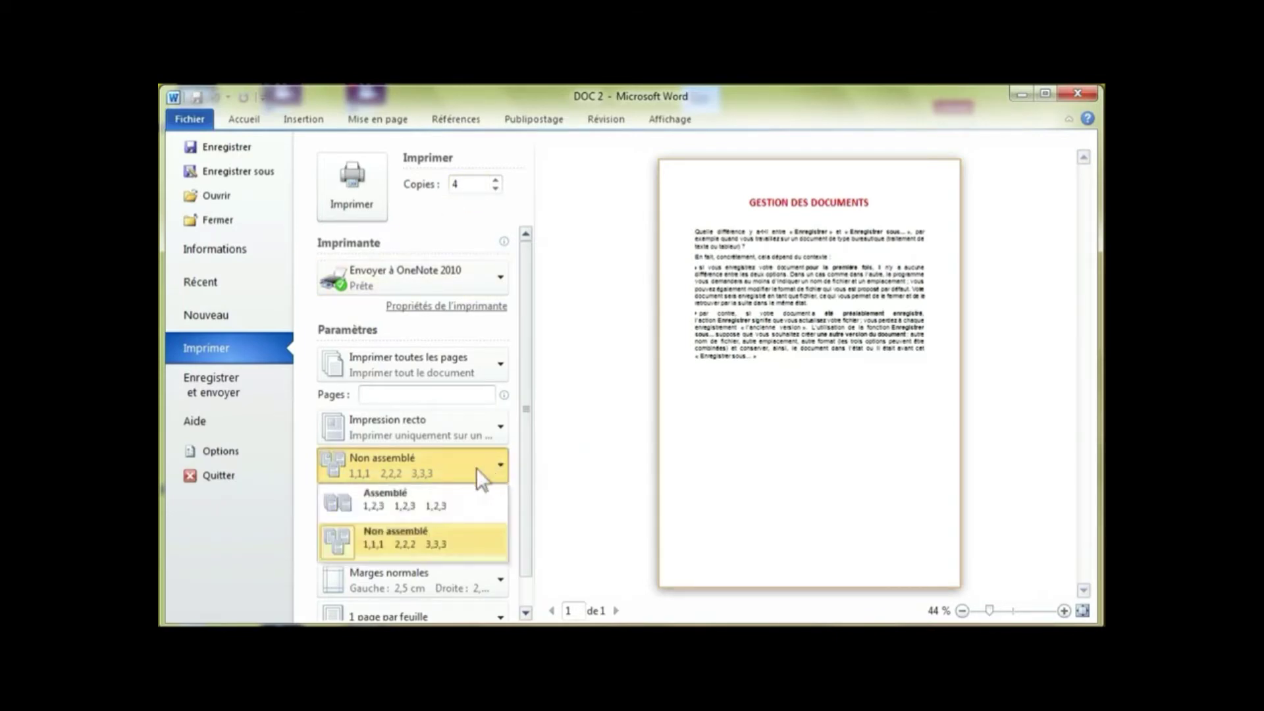
left_click(413, 500)
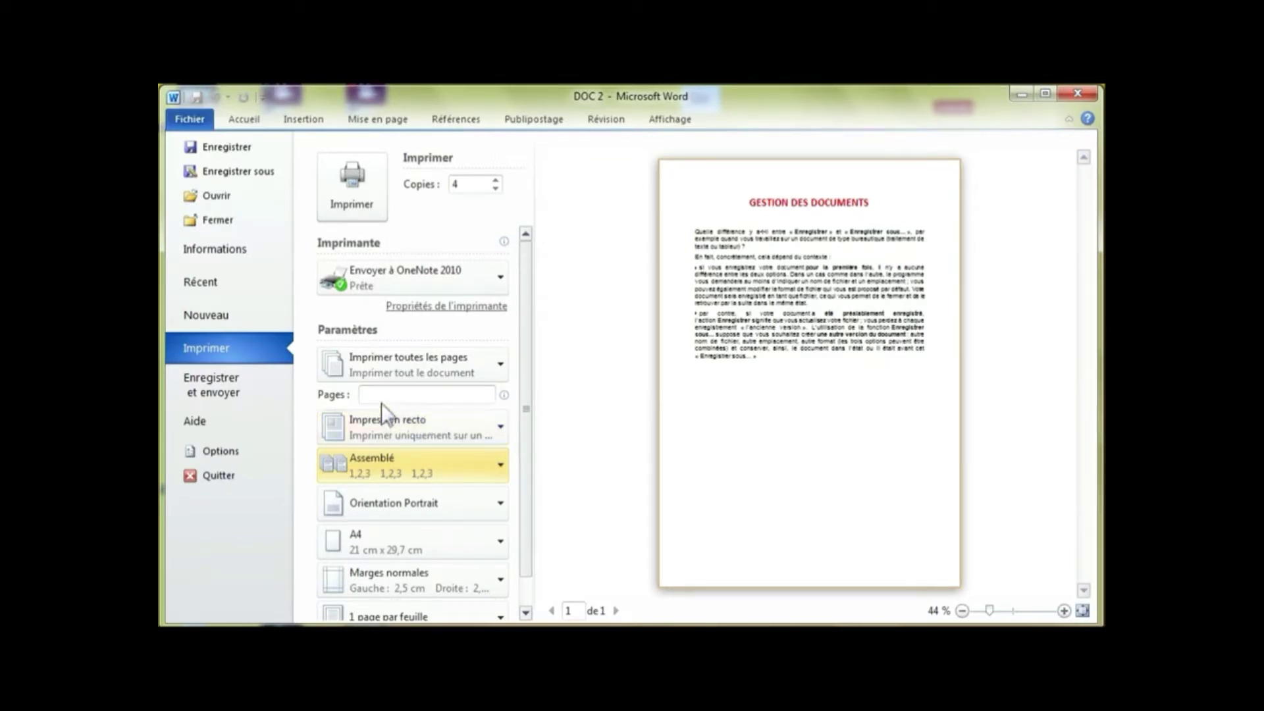
Restrict the print job to the page range 3-8
mouse_move(460, 402)
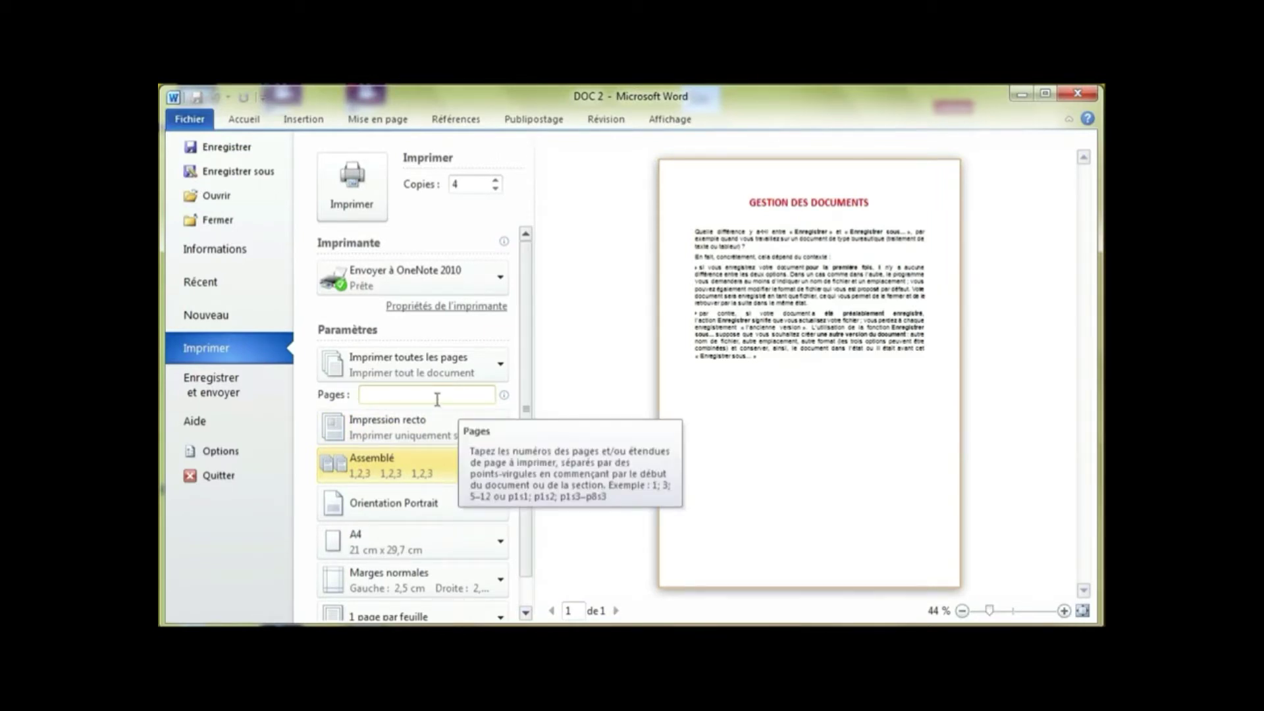
left_click(374, 396)
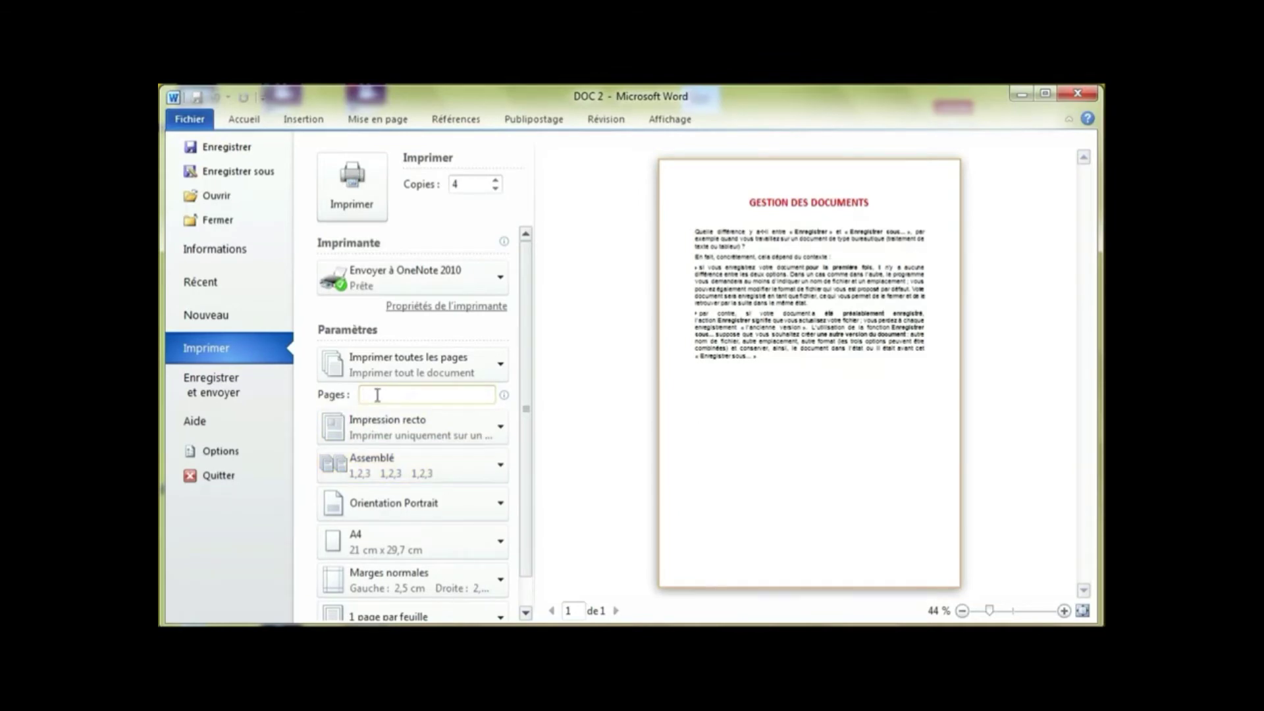
type("3-")
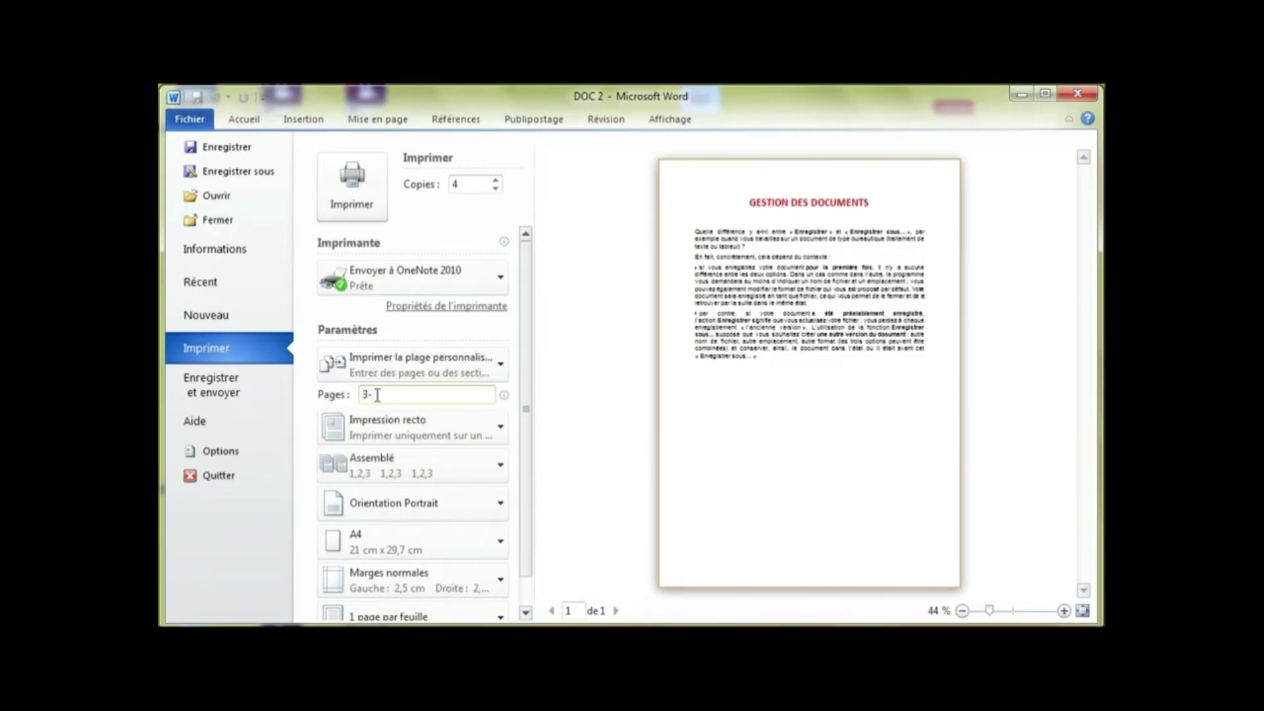
type("8")
left_click(352, 189)
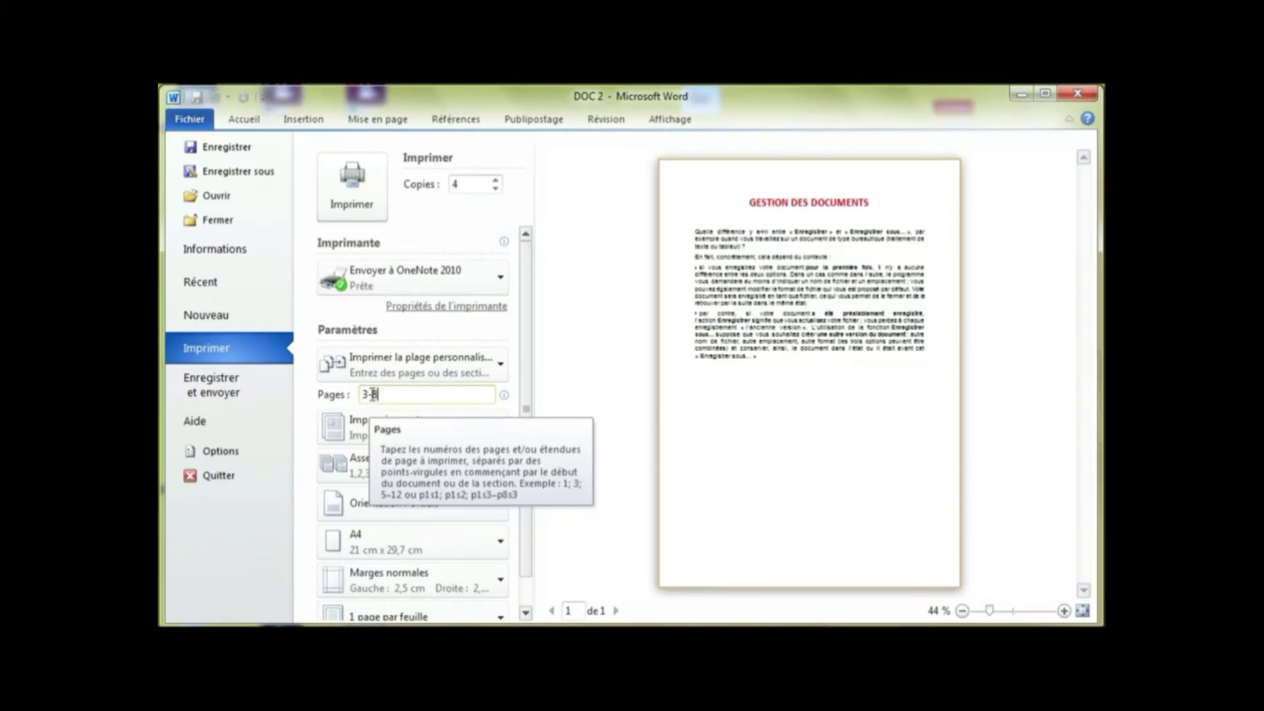
Try the custom page range "3-8;10;12" for the print job and clear it again to print all pages
key("BackSpace")
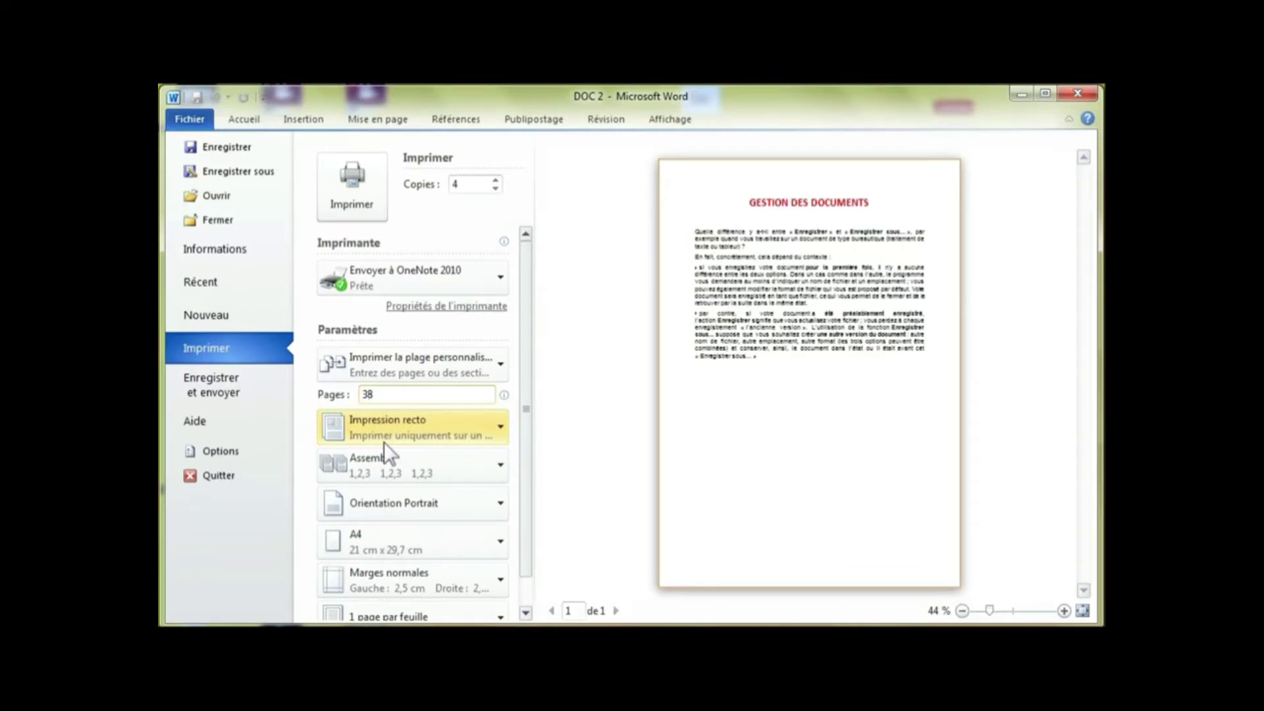
type(",")
key("BackSpace")
type(",")
left_click_drag(394, 394, 356, 394)
type("3-")
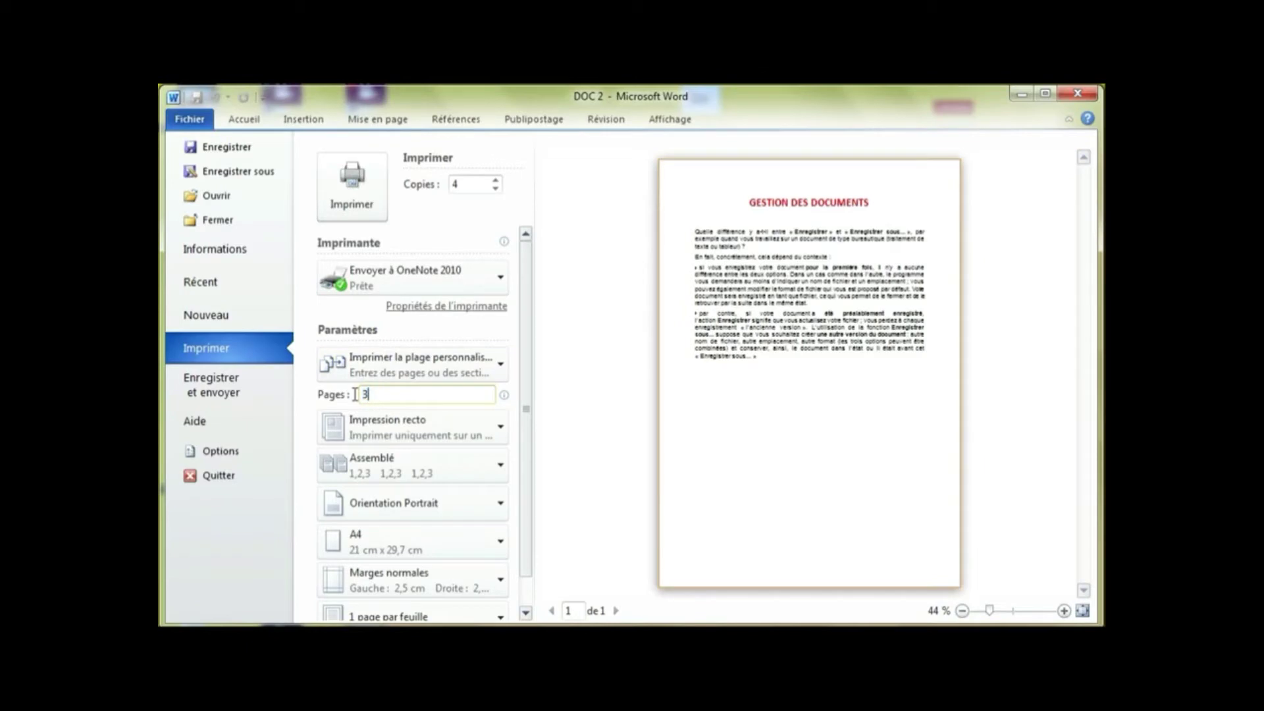
key("BackSpace")
type("-8;10;12")
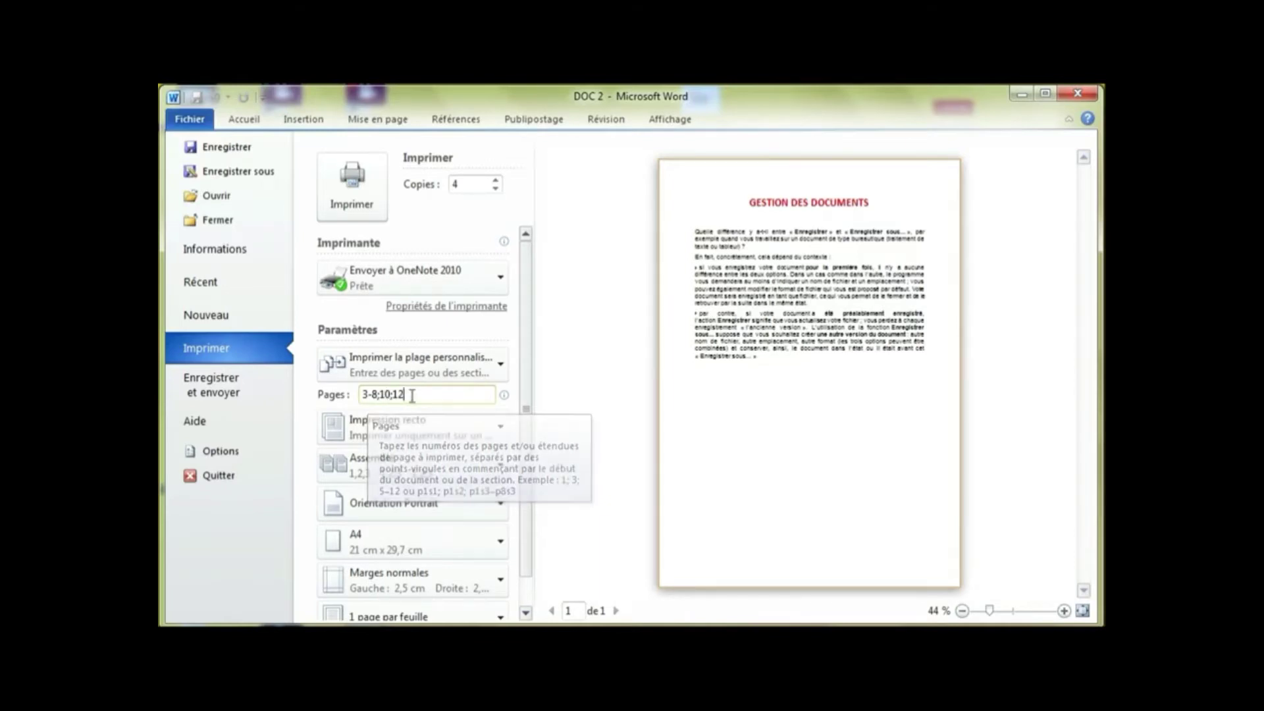
left_click_drag(421, 394, 361, 397)
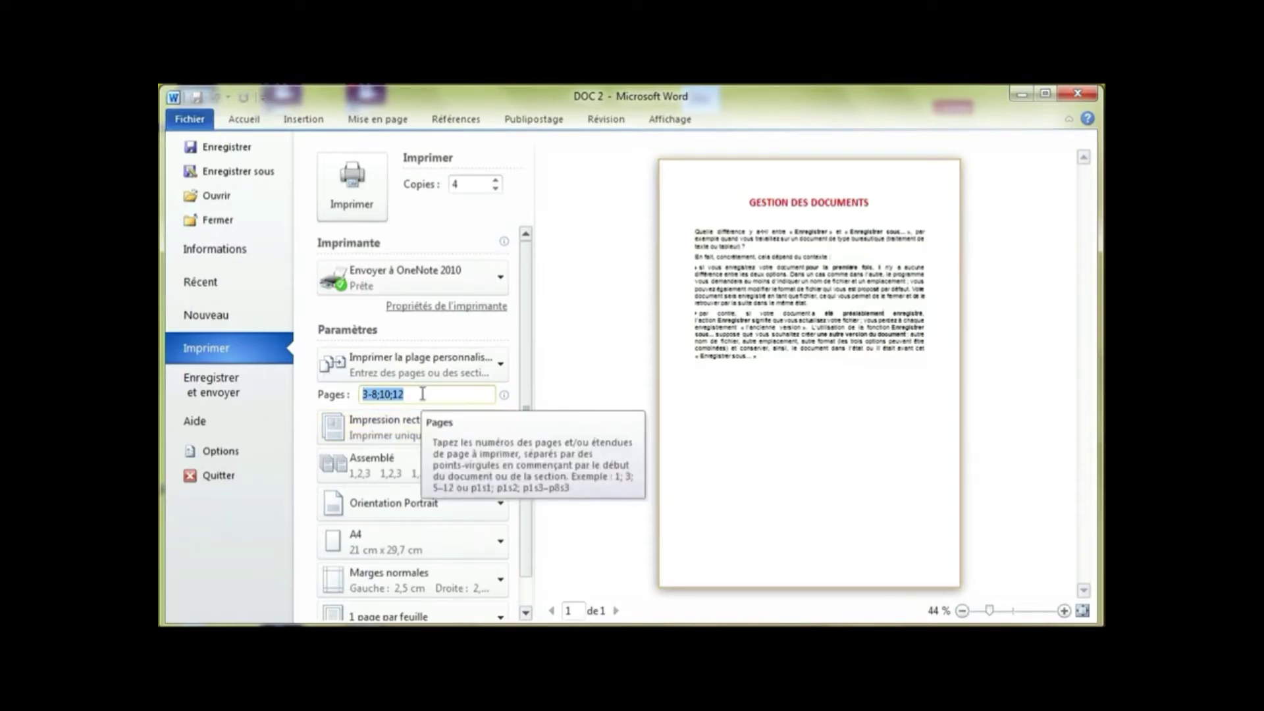
key("Delete")
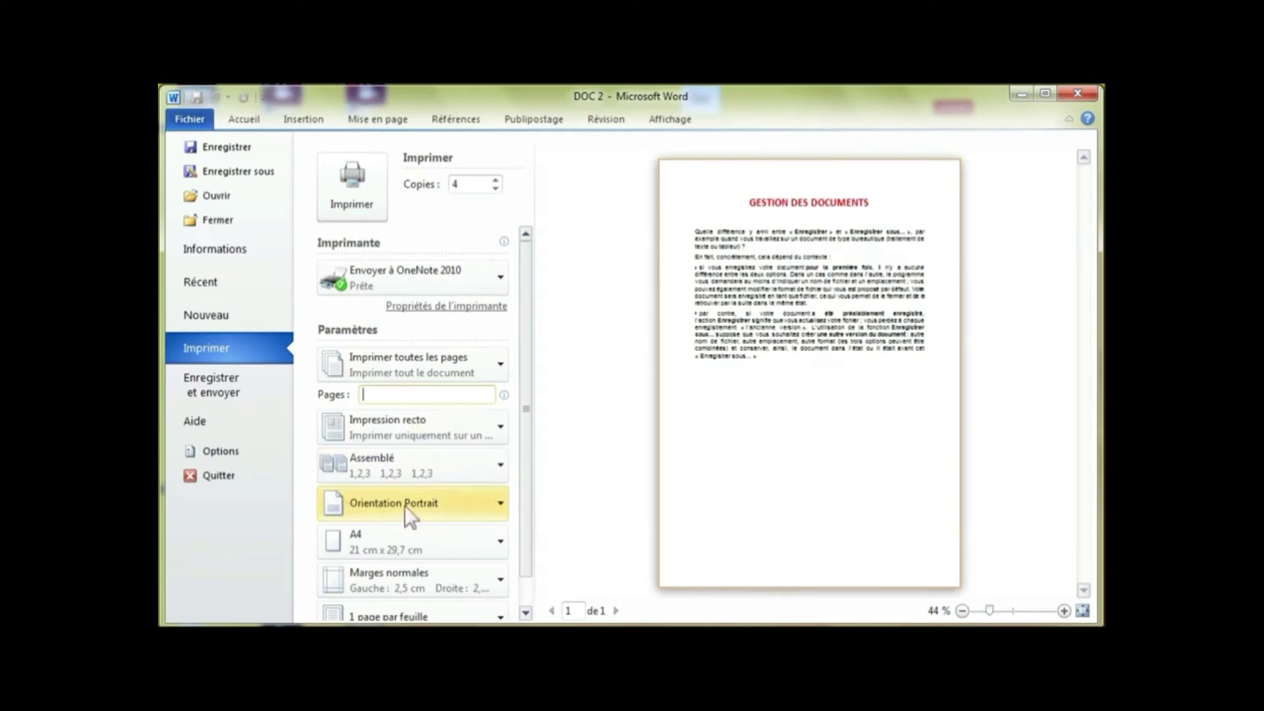
Try the print job in "Orientation Paysage" and return it to "Orientation Portrait"
left_click(426, 504)
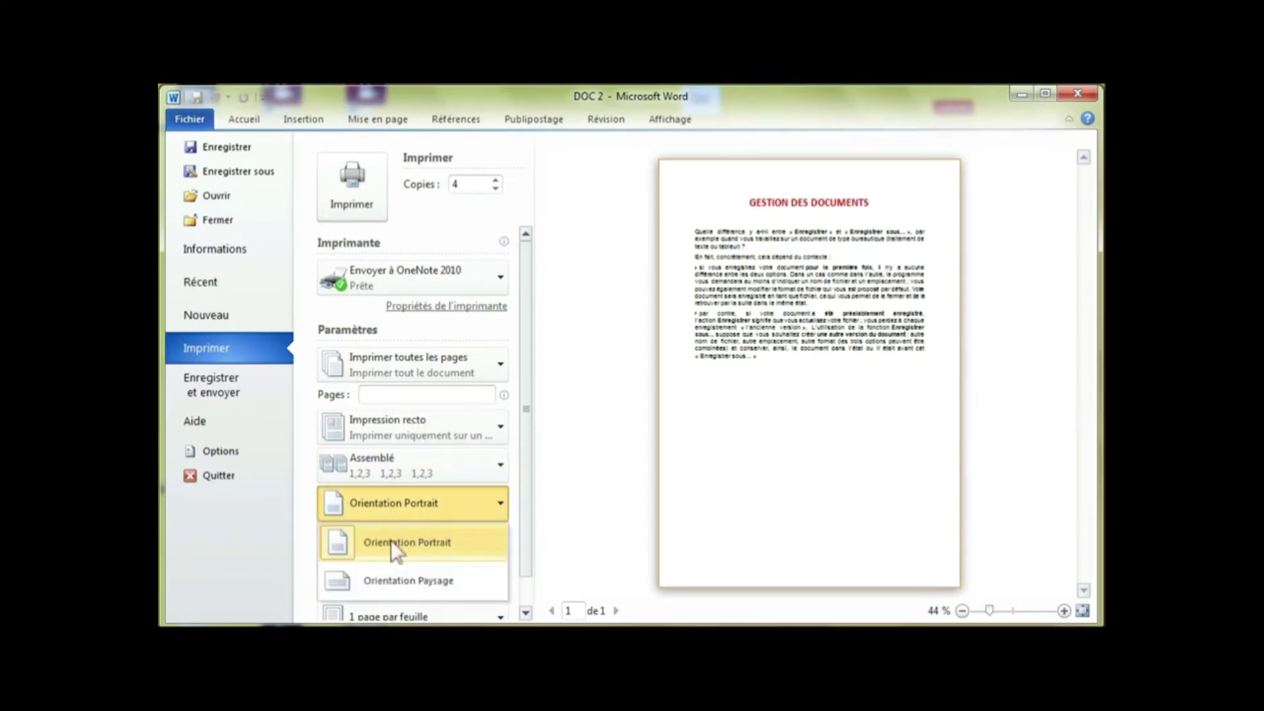
left_click(403, 582)
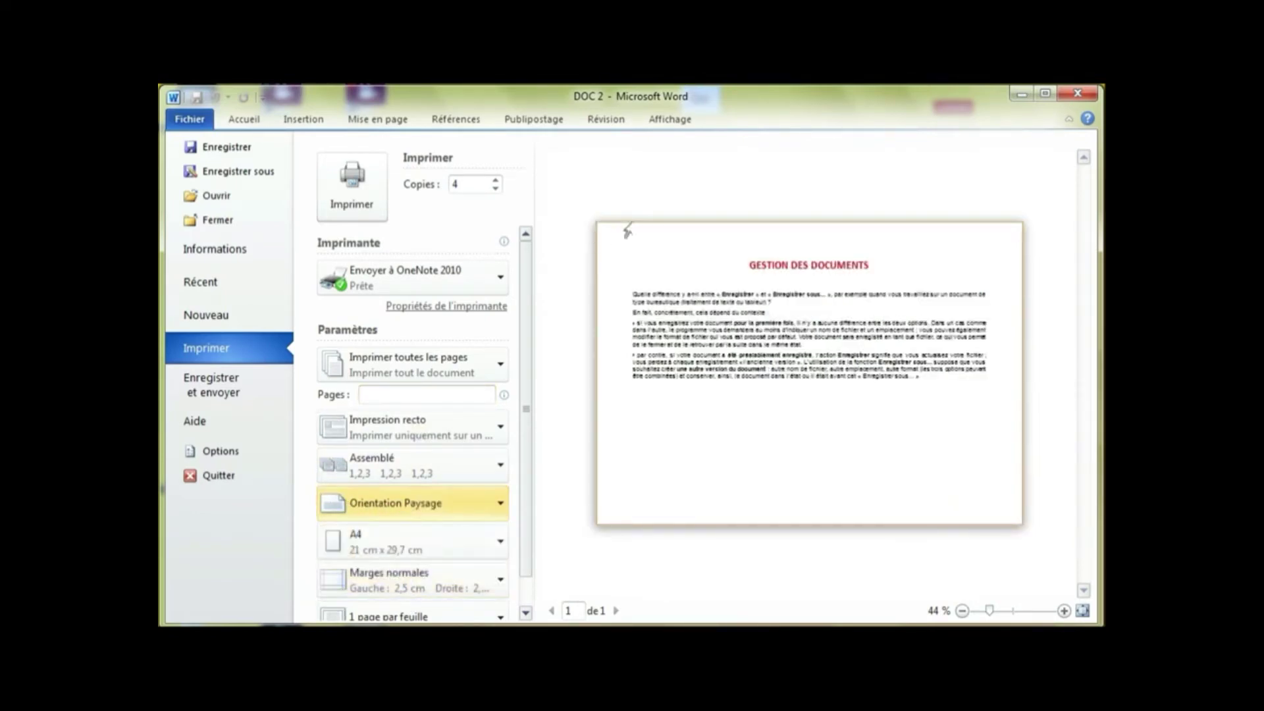
left_click(362, 501)
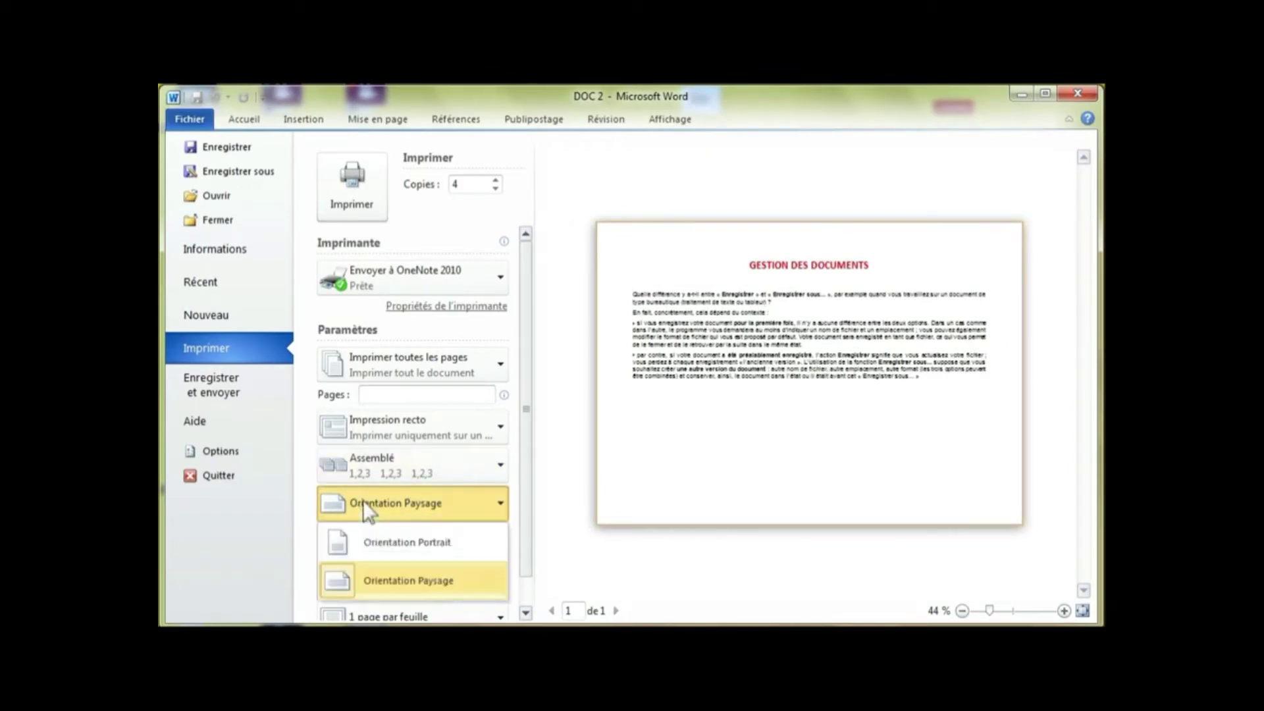
left_click(414, 544)
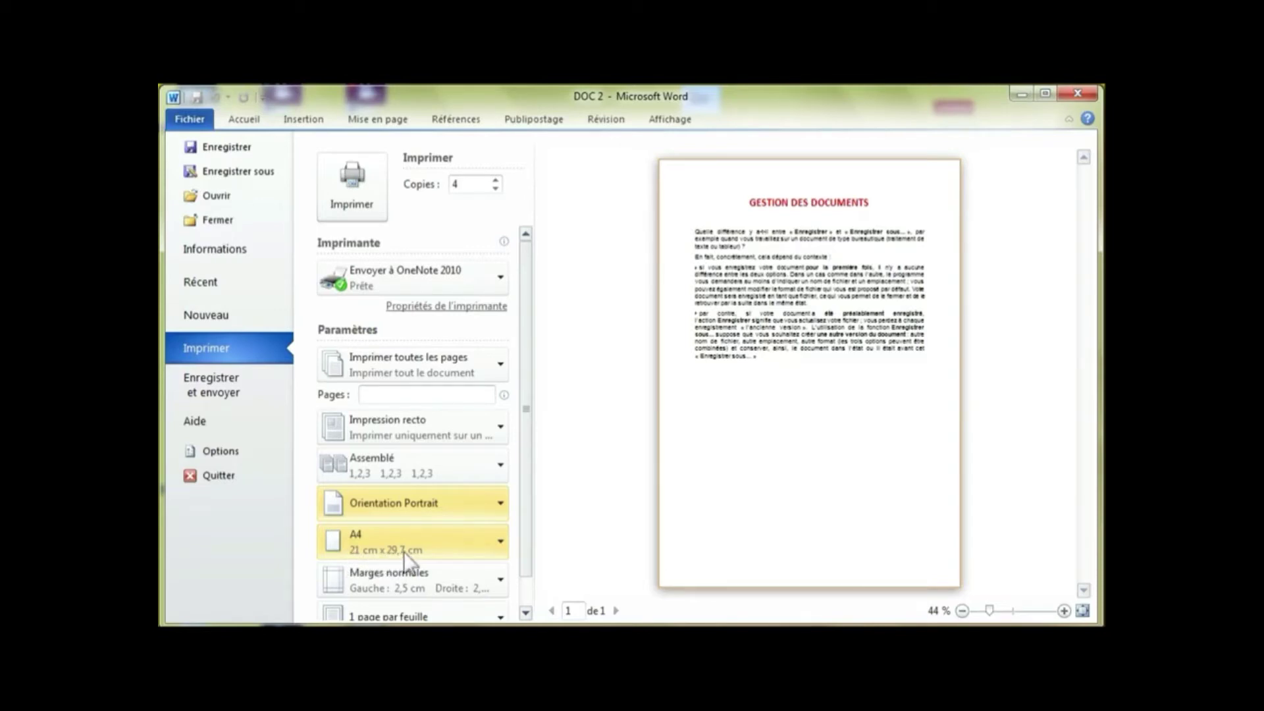
Examine the available paper sizes for the print job without choosing another one
left_click(437, 549)
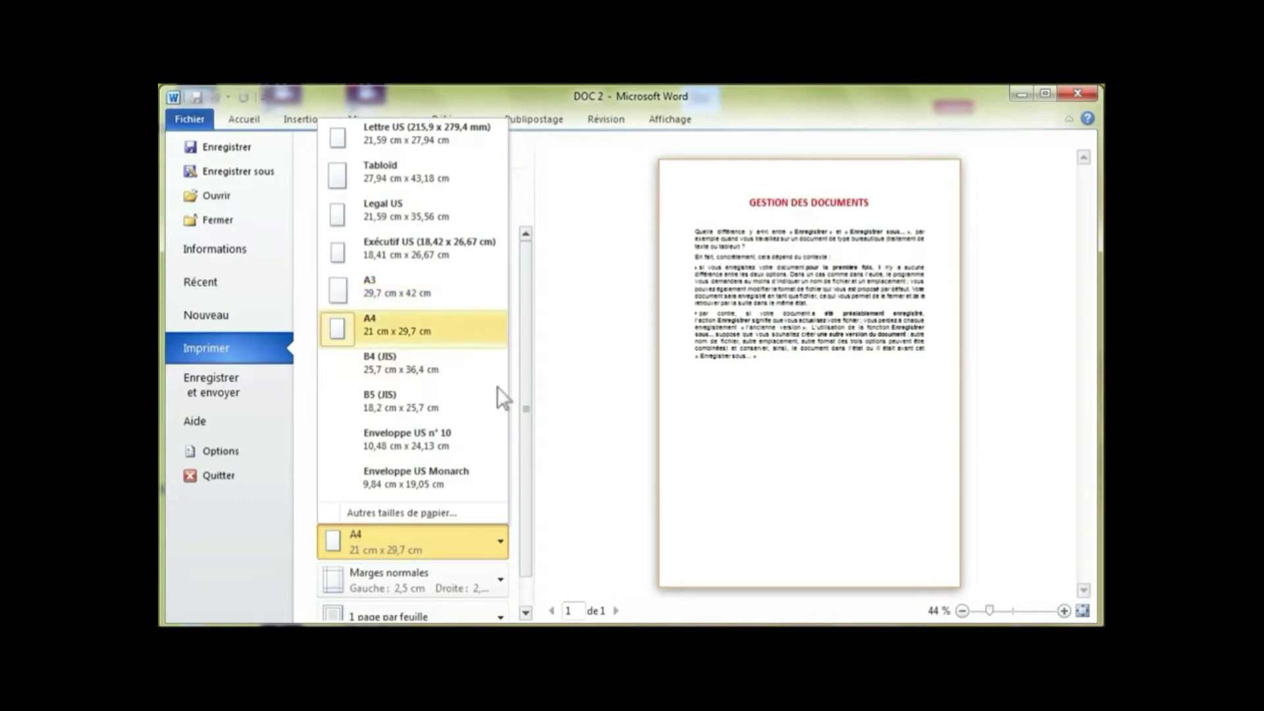
left_click(525, 394)
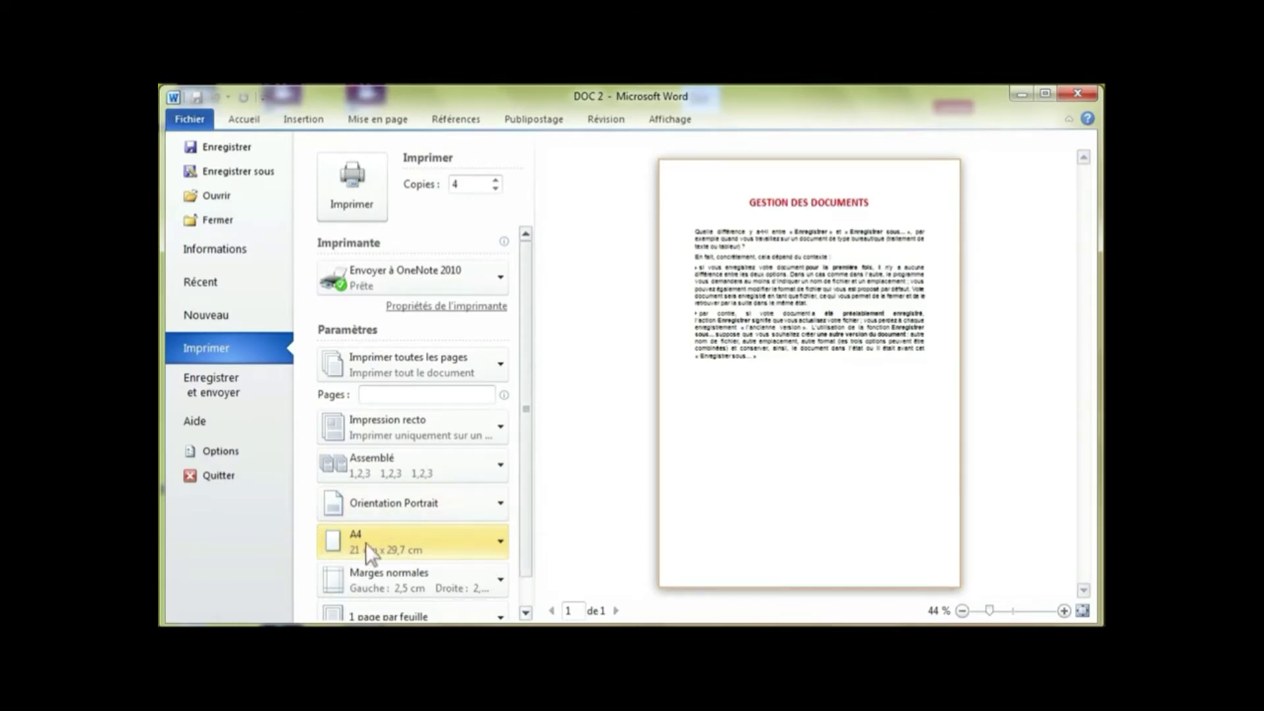
Try the layout "2 pages par feuille" for the print job and return it to "1 page par feuille"
scroll(523, 537, "down", 1)
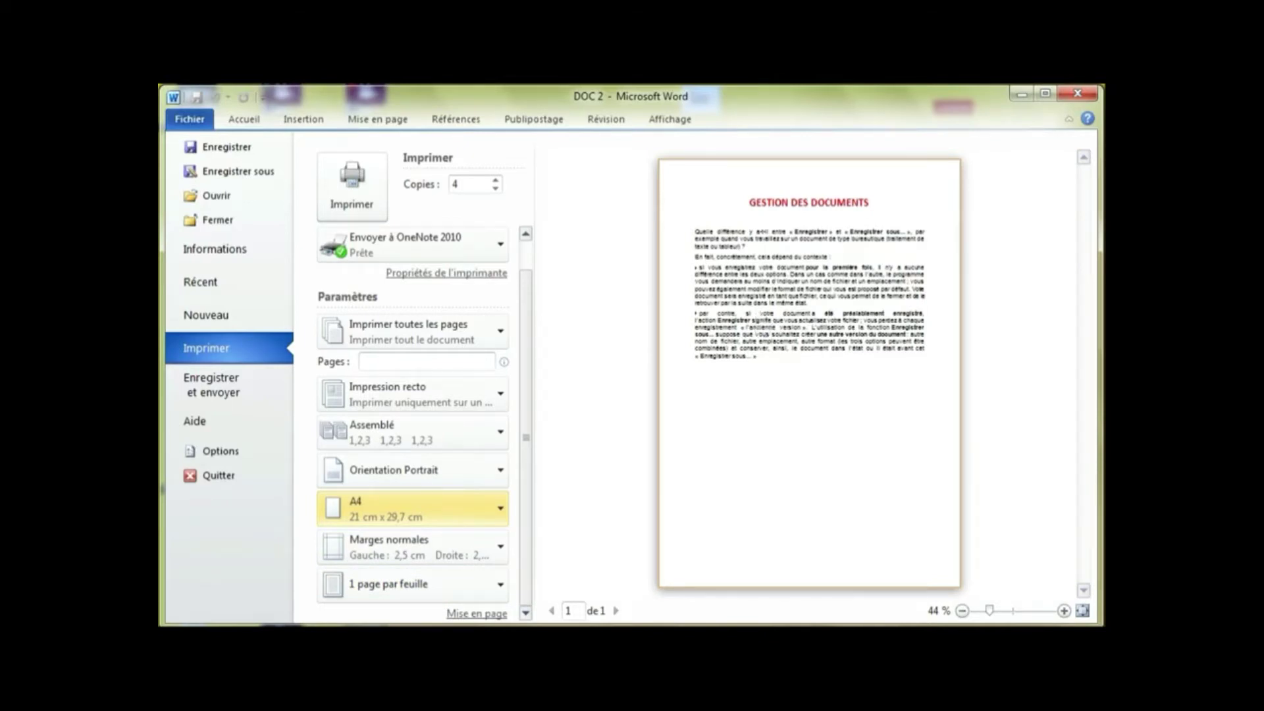
left_click(441, 586)
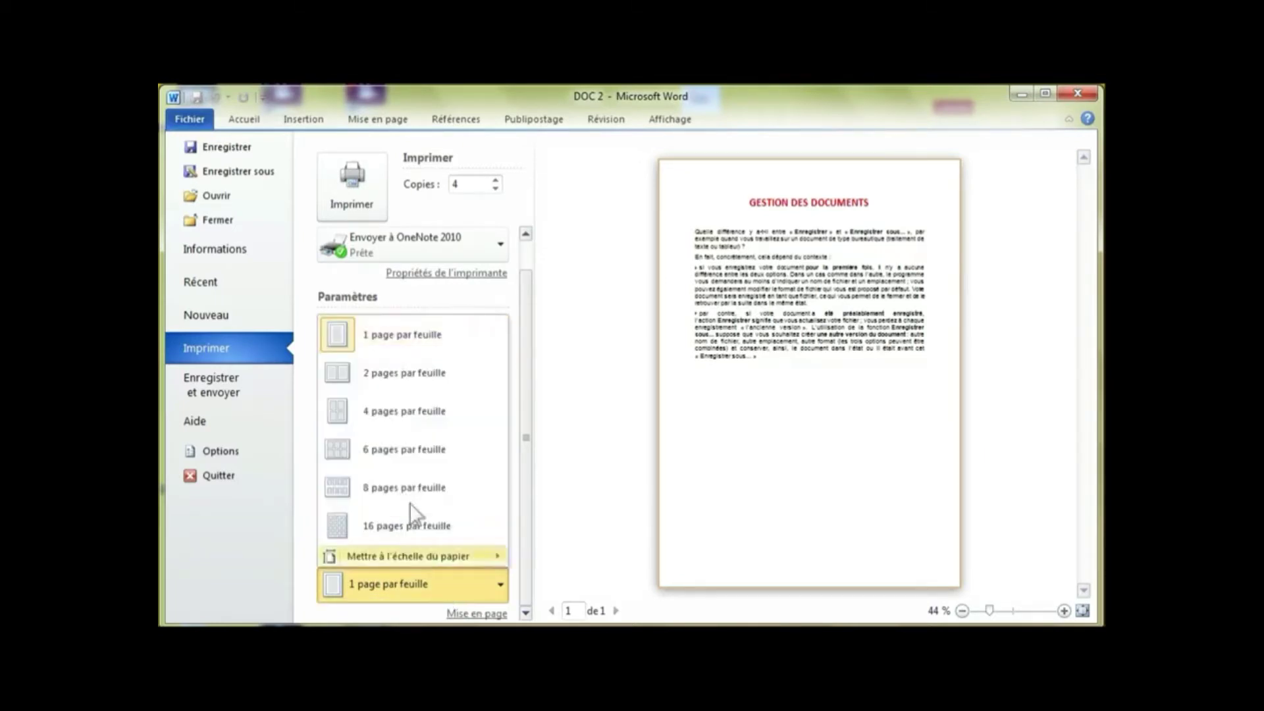
left_click(416, 377)
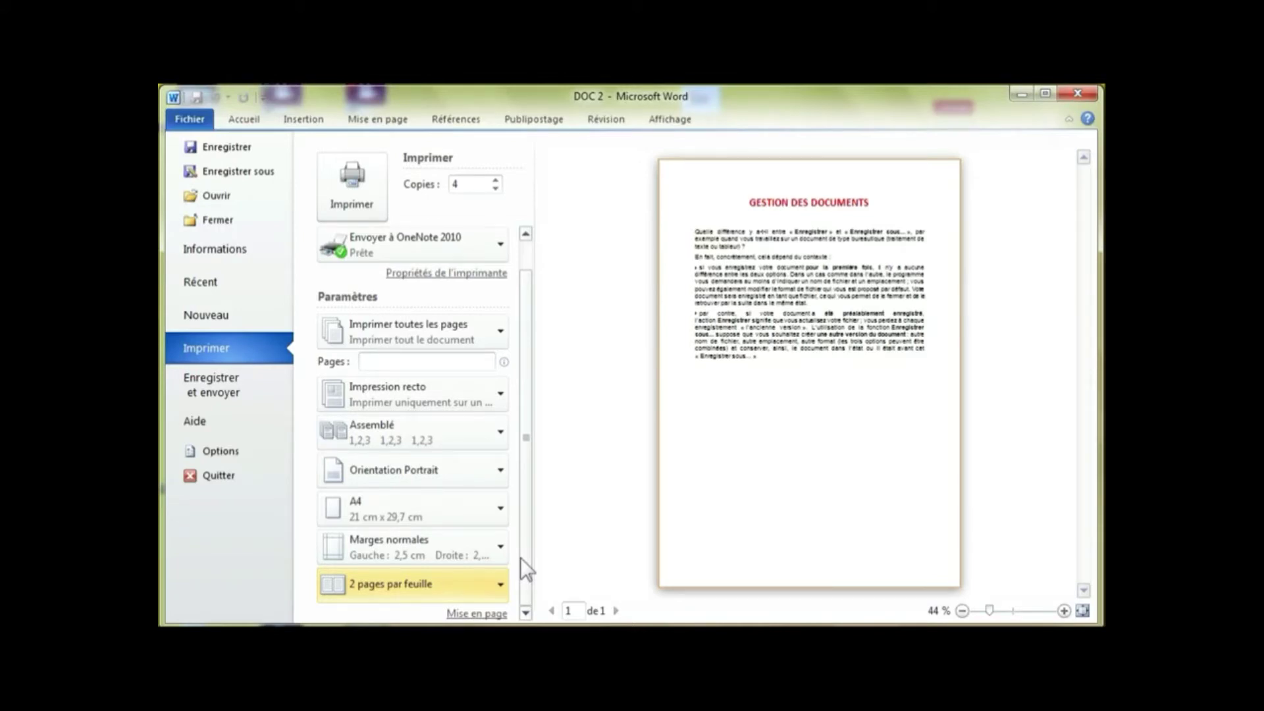
left_click(498, 586)
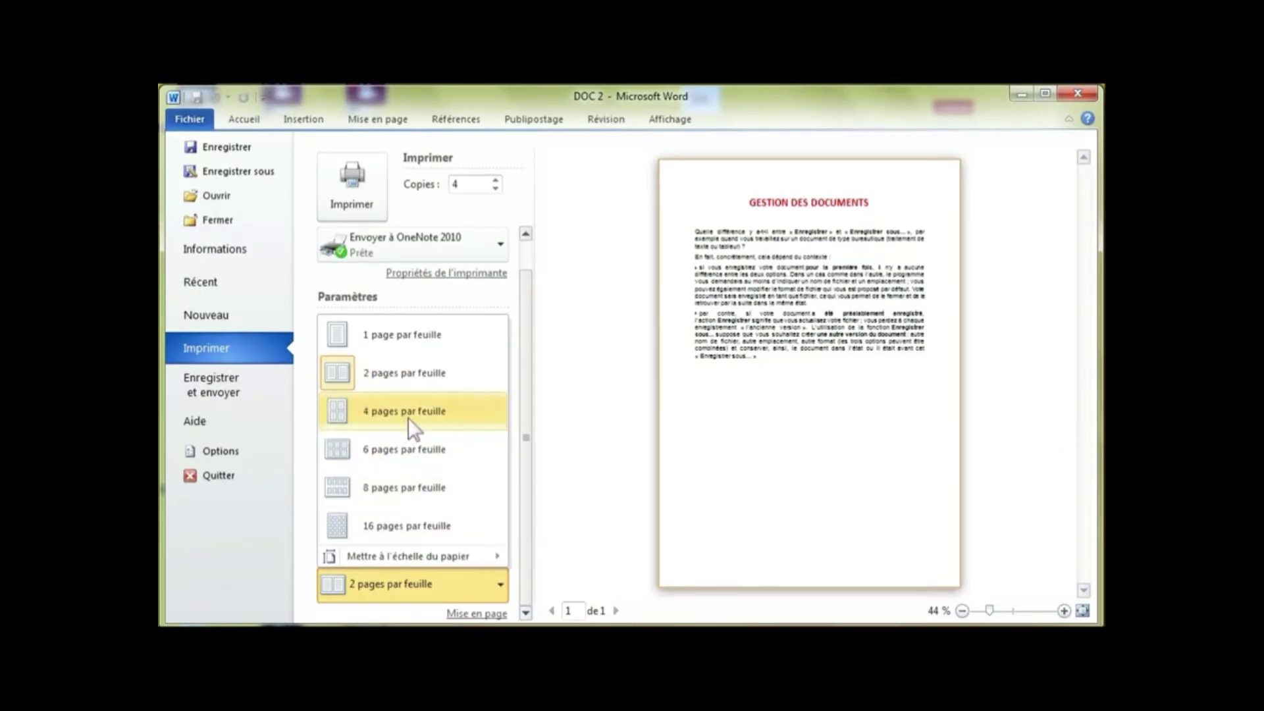
left_click(393, 330)
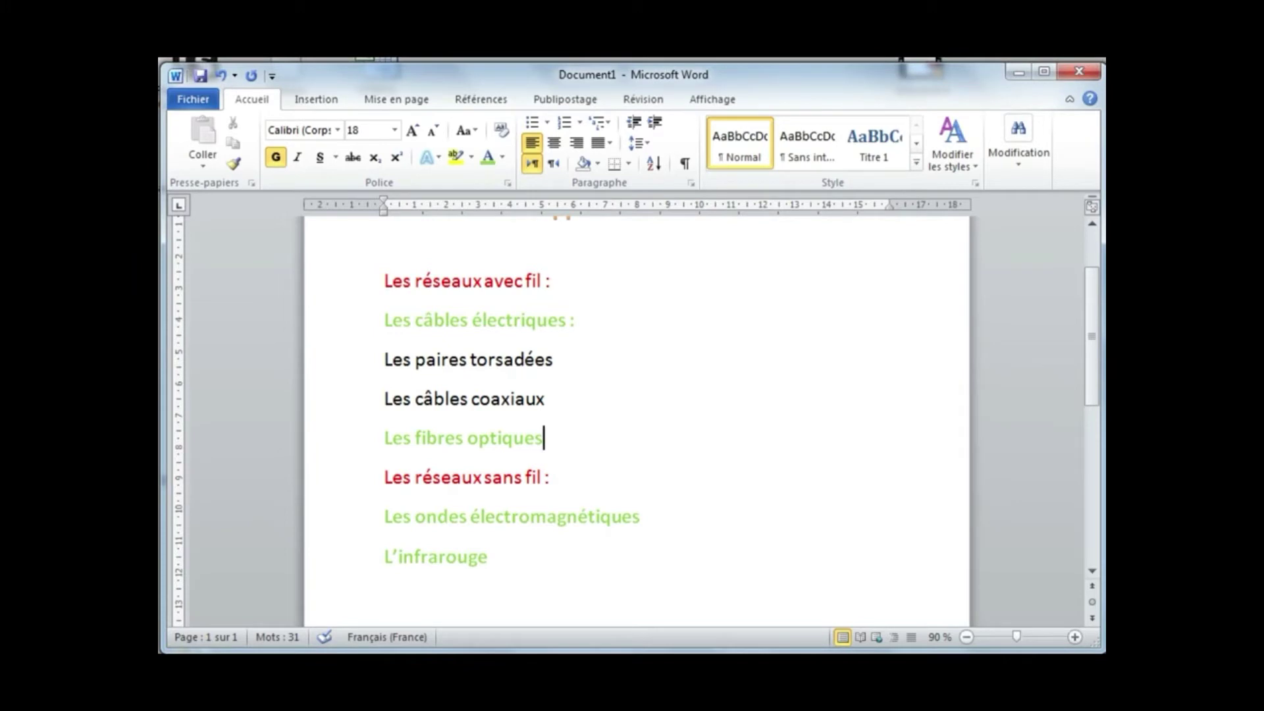
Turn all lines from "Les réseaux avec fil :" to "L'infrarouge" in Document1 into a bulleted list with solid round bullets
left_click_drag(384, 281, 500, 557)
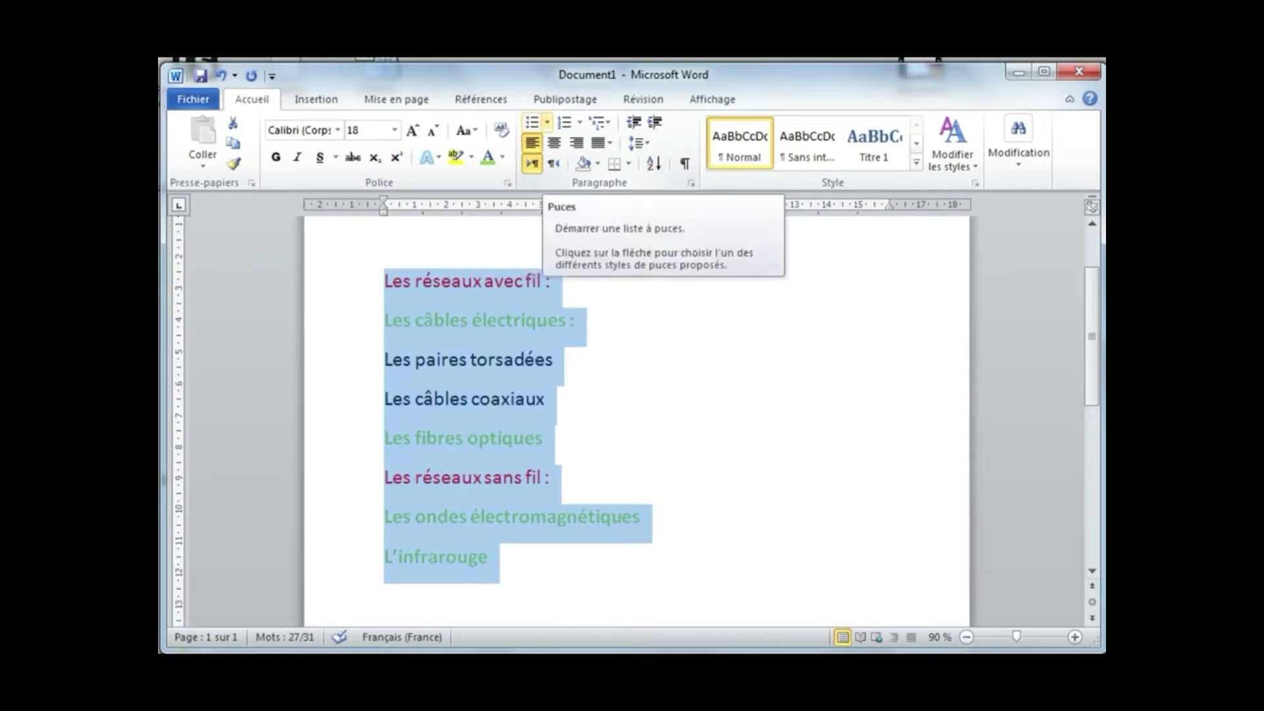
left_click(546, 122)
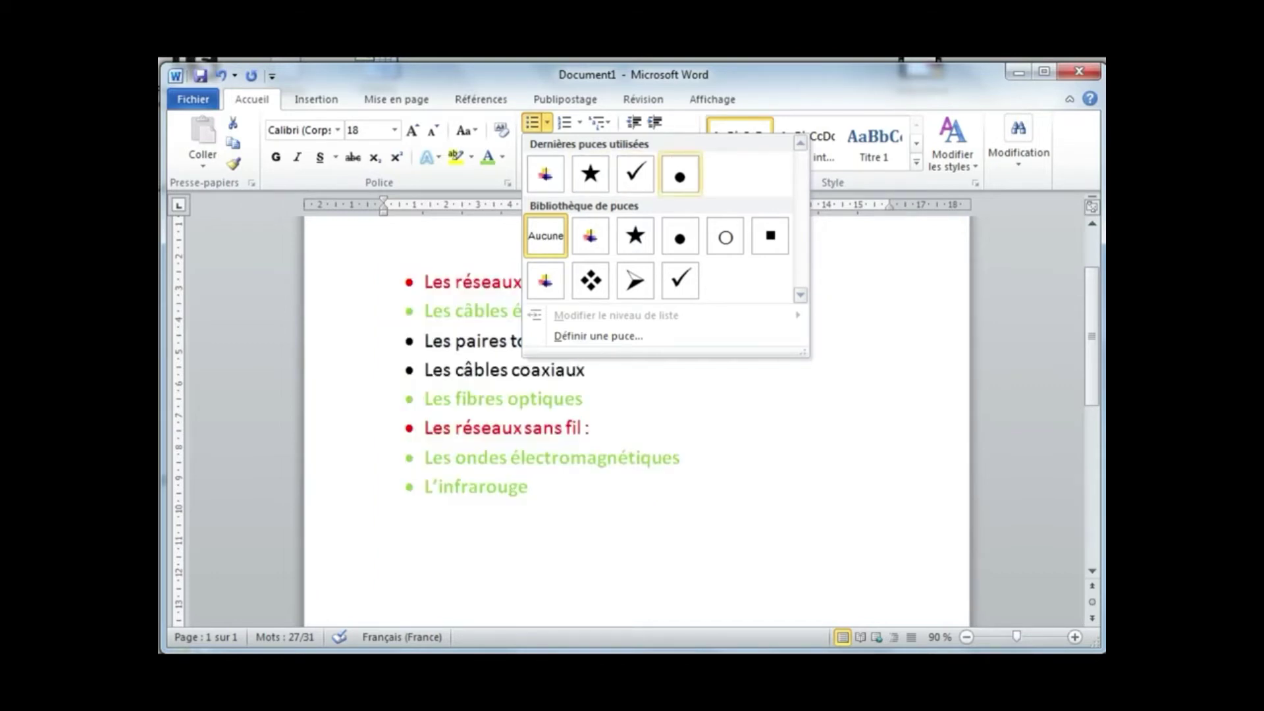
left_click(680, 174)
left_click(529, 487)
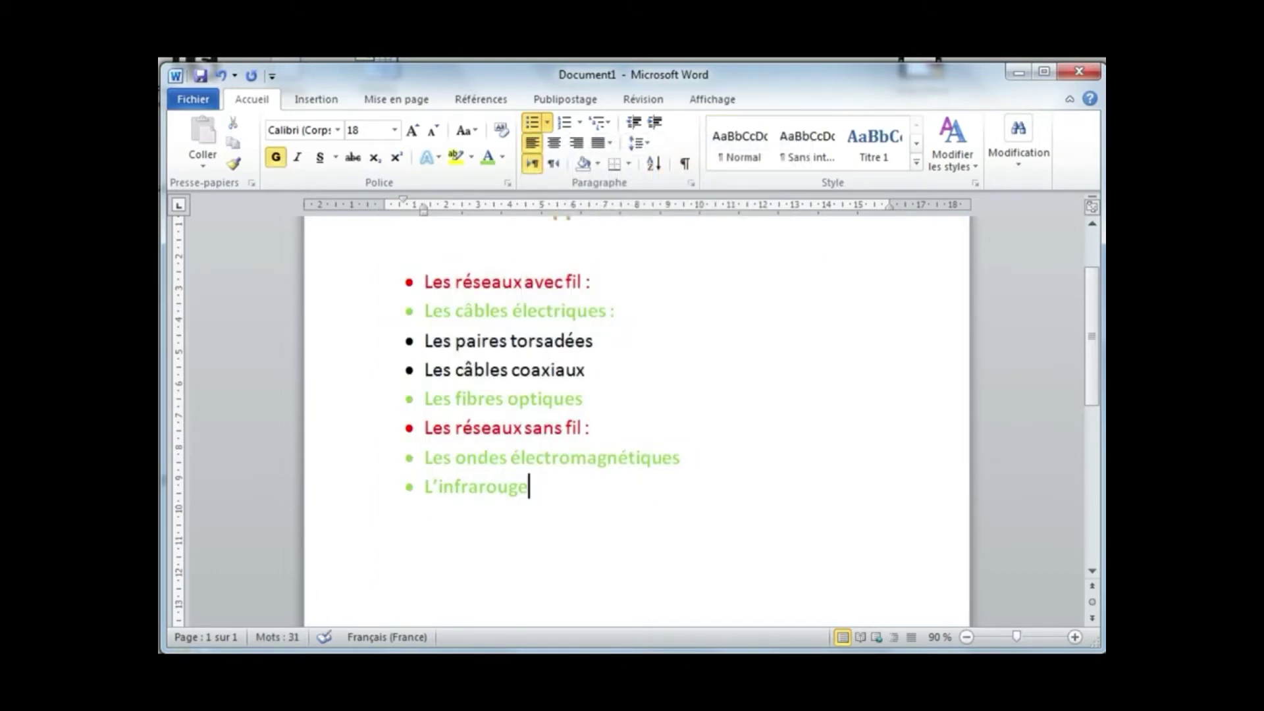
Indent the green items "Les câbles électriques :", "Les fibres optiques", "Les ondes électromagnétiques" and "L'infrarouge" by one list level
left_click(424, 310)
key("shift+End")
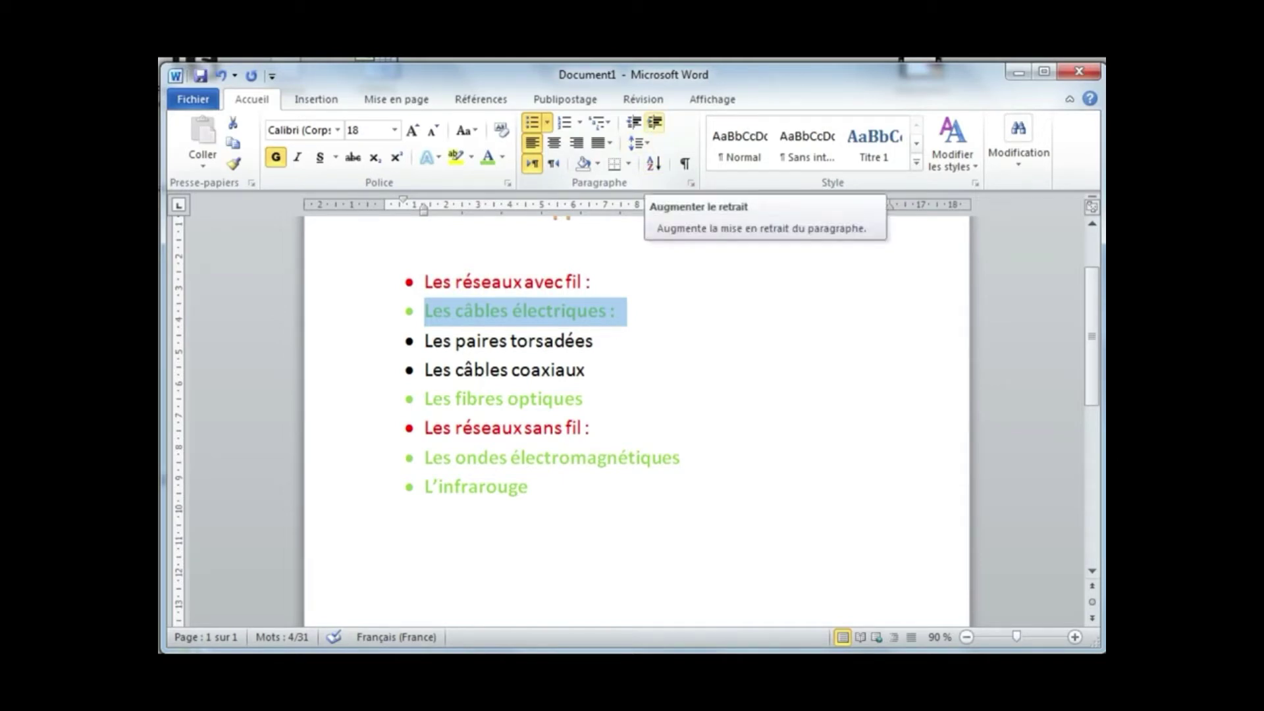
left_click(654, 122)
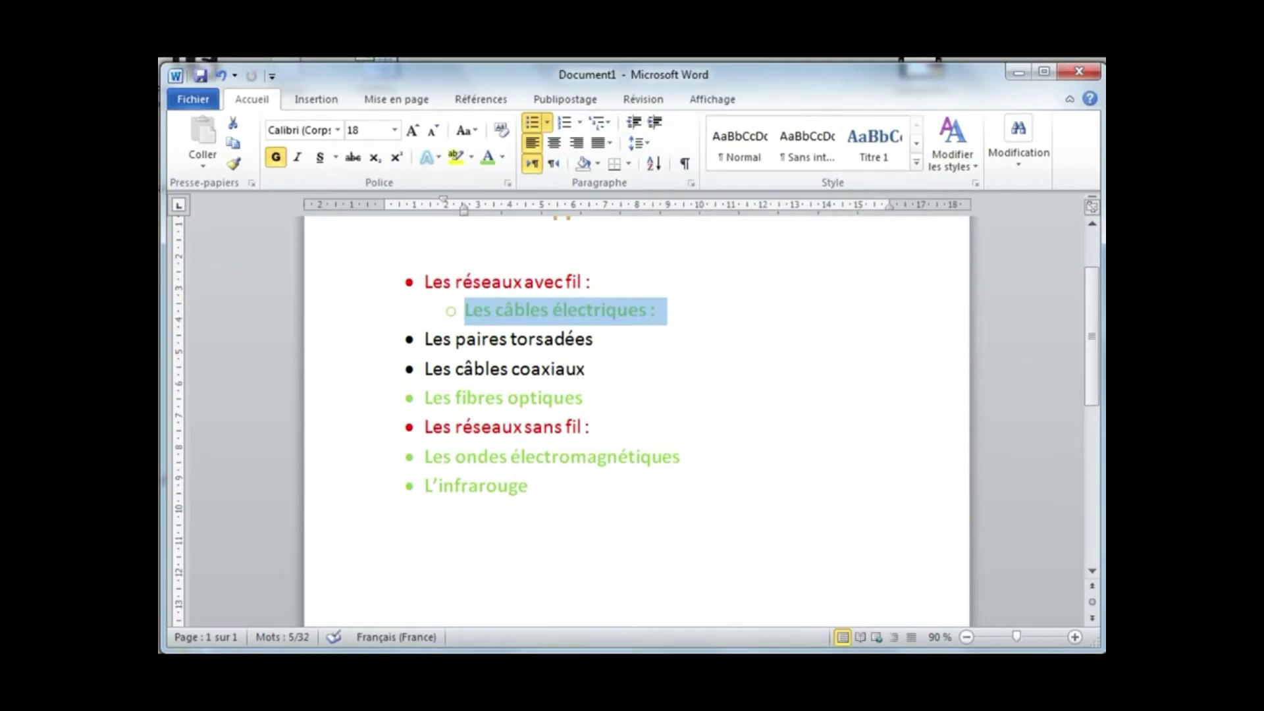
left_click(425, 397)
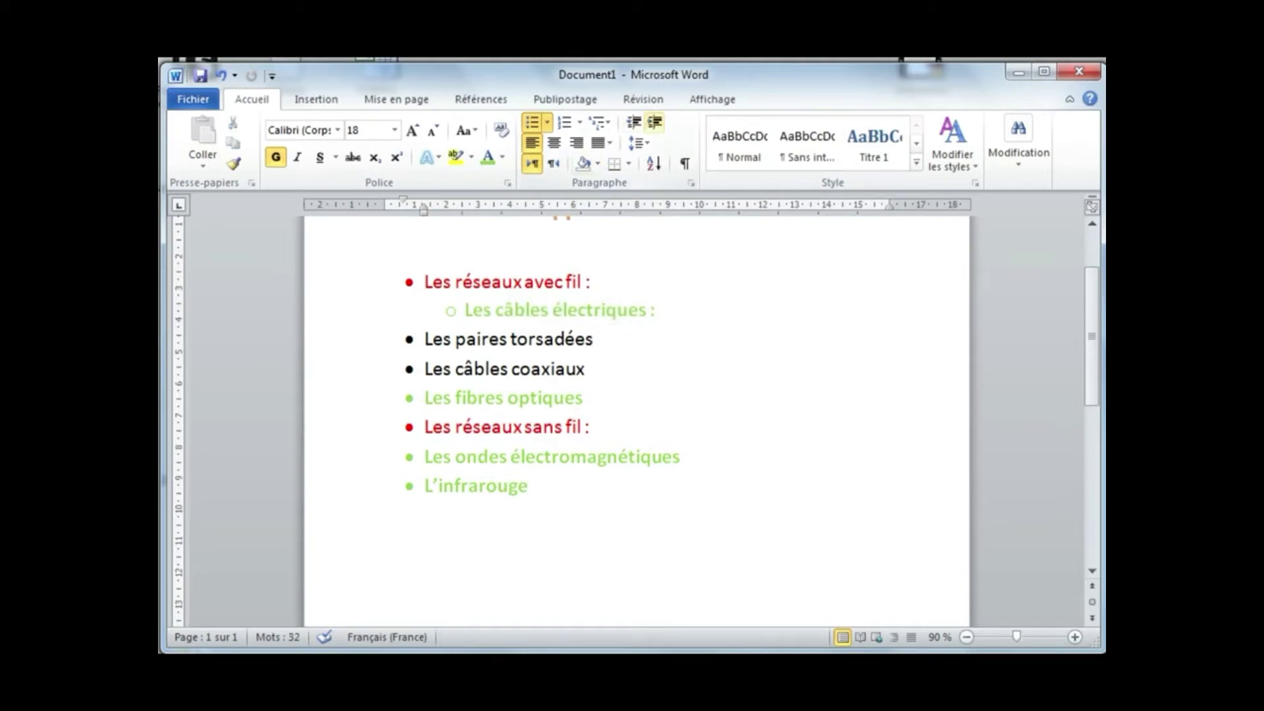
left_click(655, 122)
left_click_drag(425, 456, 536, 491)
left_click(655, 122)
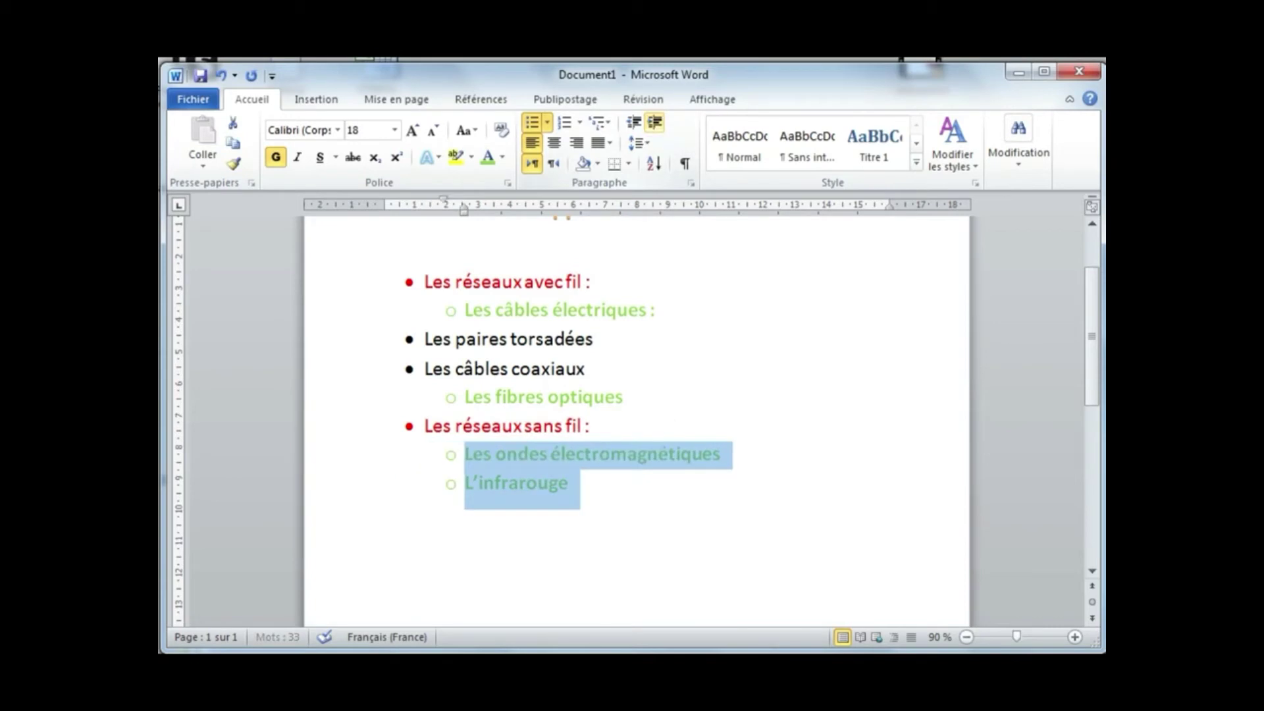
left_click(624, 397)
Indent "Les paires torsadées" and "Les câbles coaxiaux" by two list levels under "Les câbles électriques :" and deselect them
left_click_drag(424, 340, 596, 370)
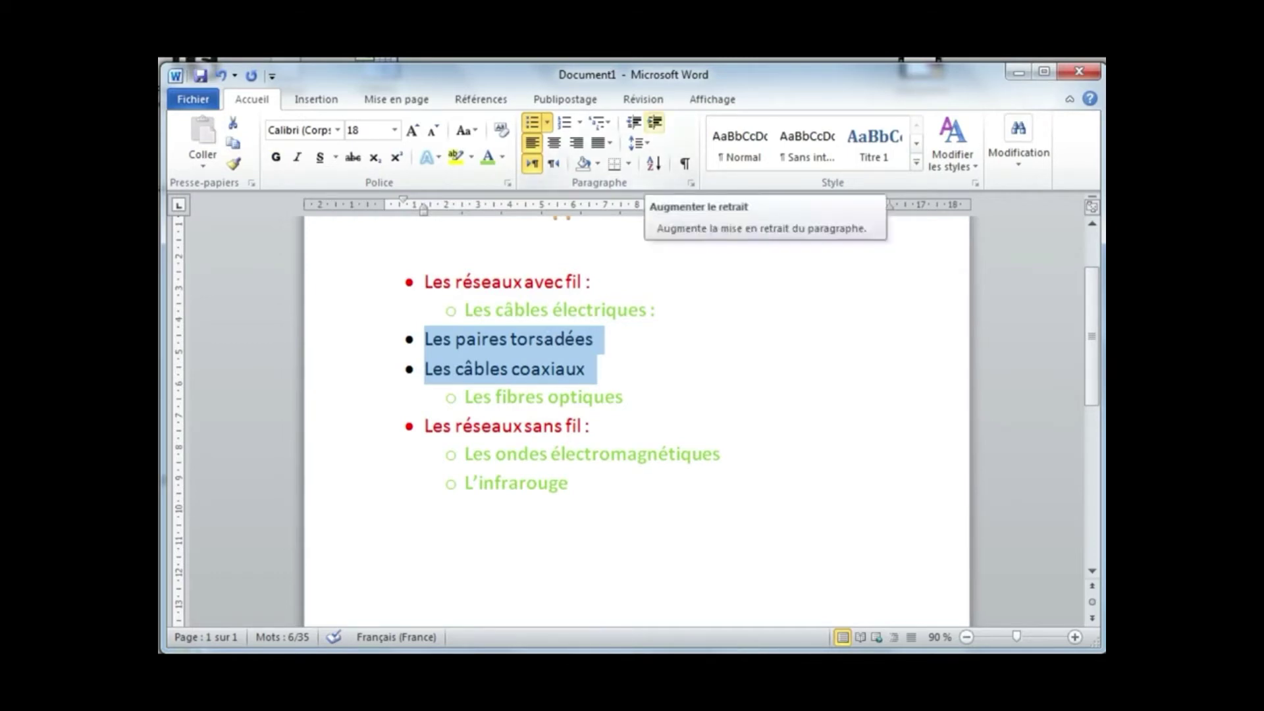
left_click(655, 122)
left_click(654, 121)
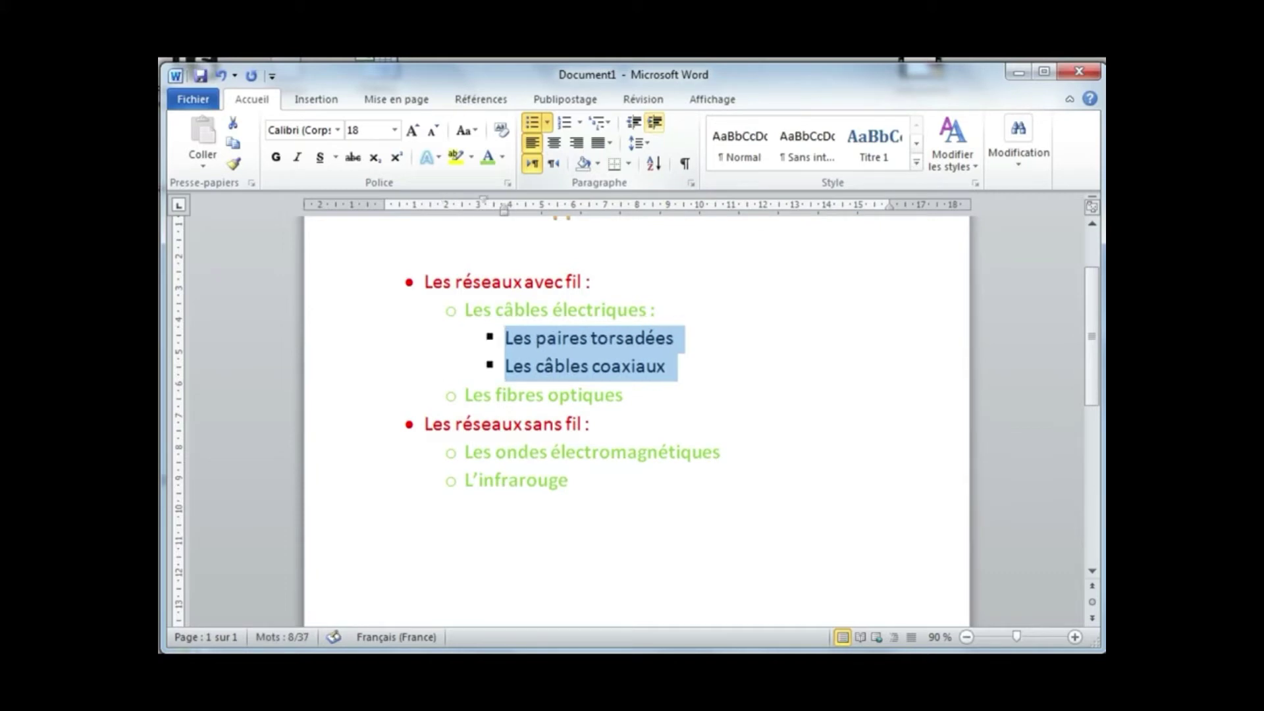
left_click(666, 366)
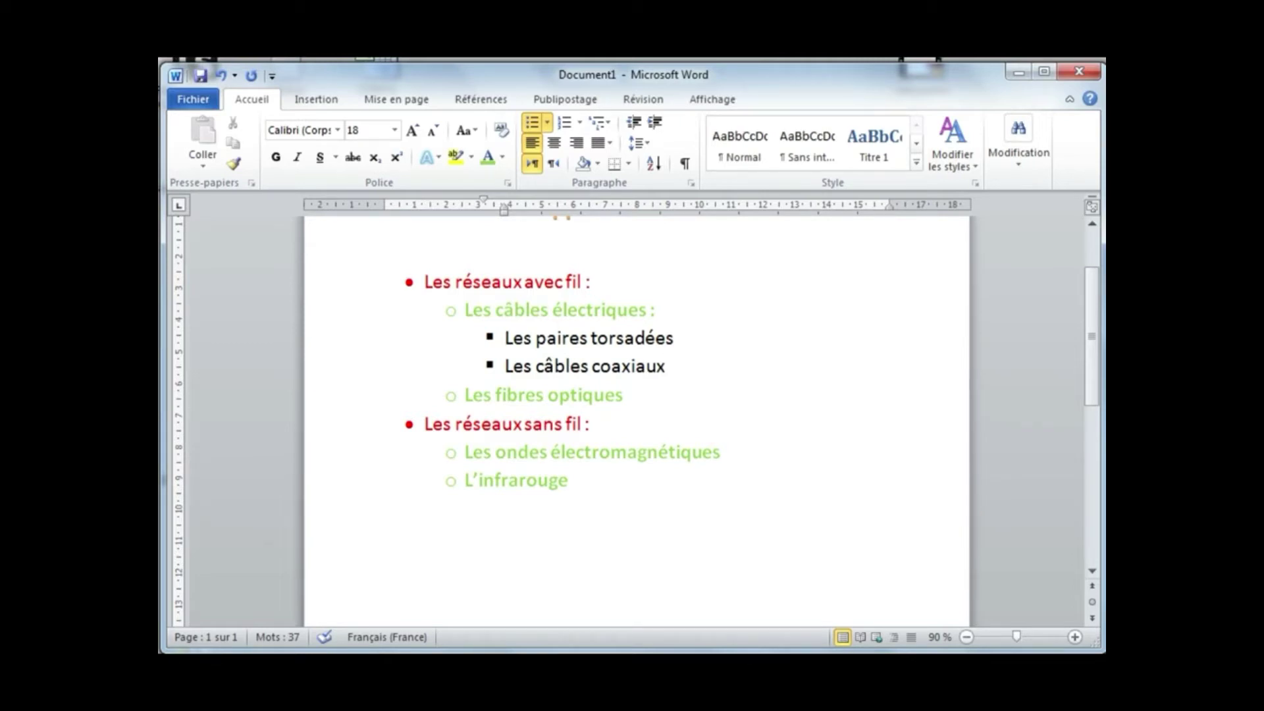
Change the bullet of the first item, "Les réseaux avec fil :", to a star
left_click_drag(424, 282, 602, 283)
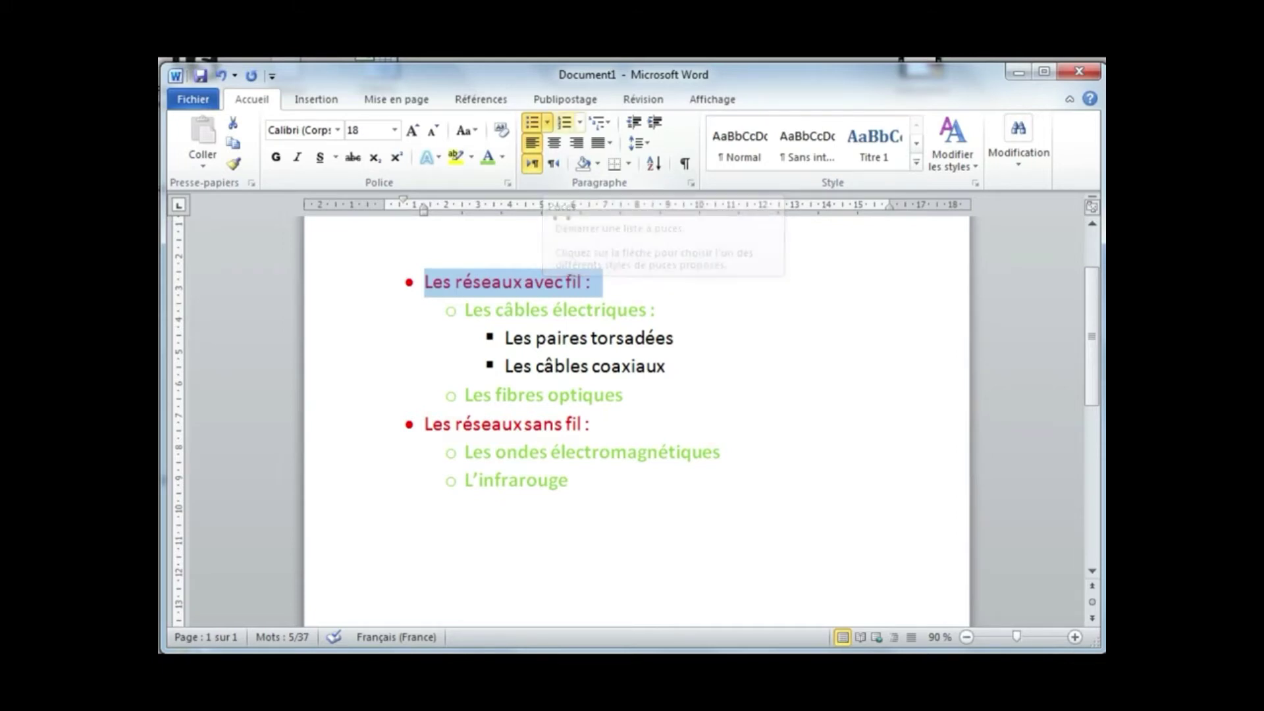
left_click(547, 122)
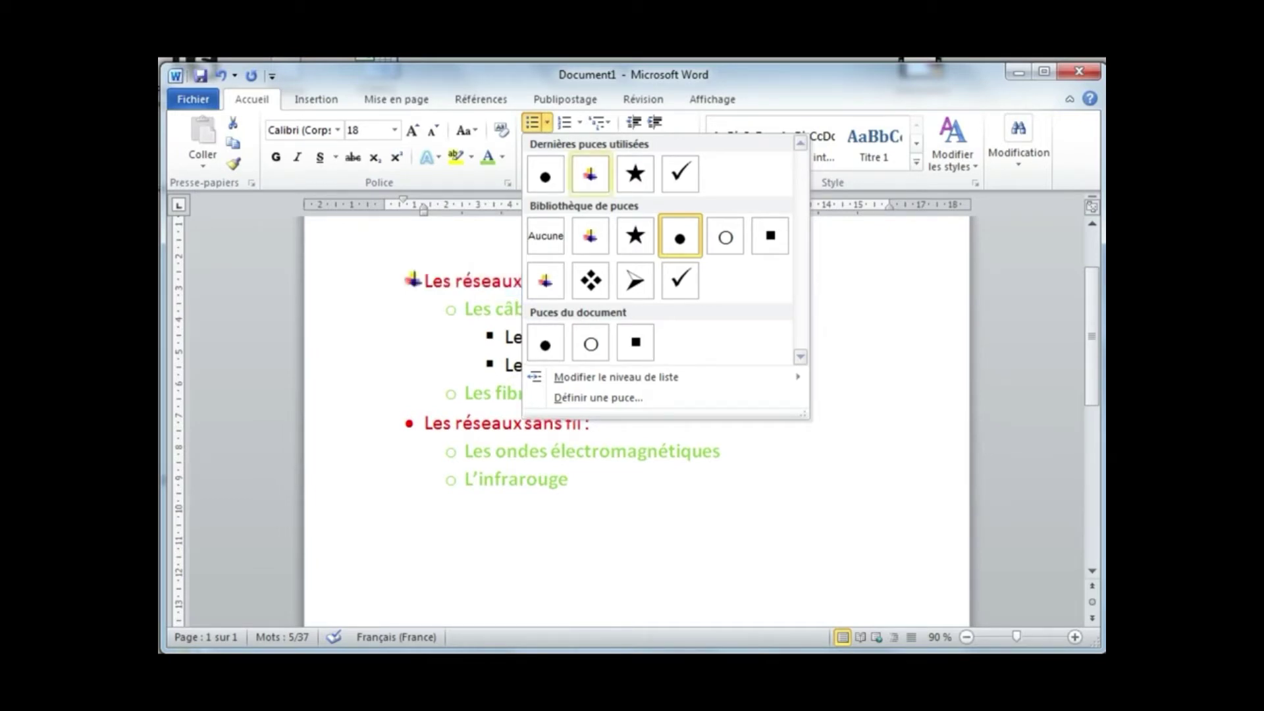
left_click(636, 173)
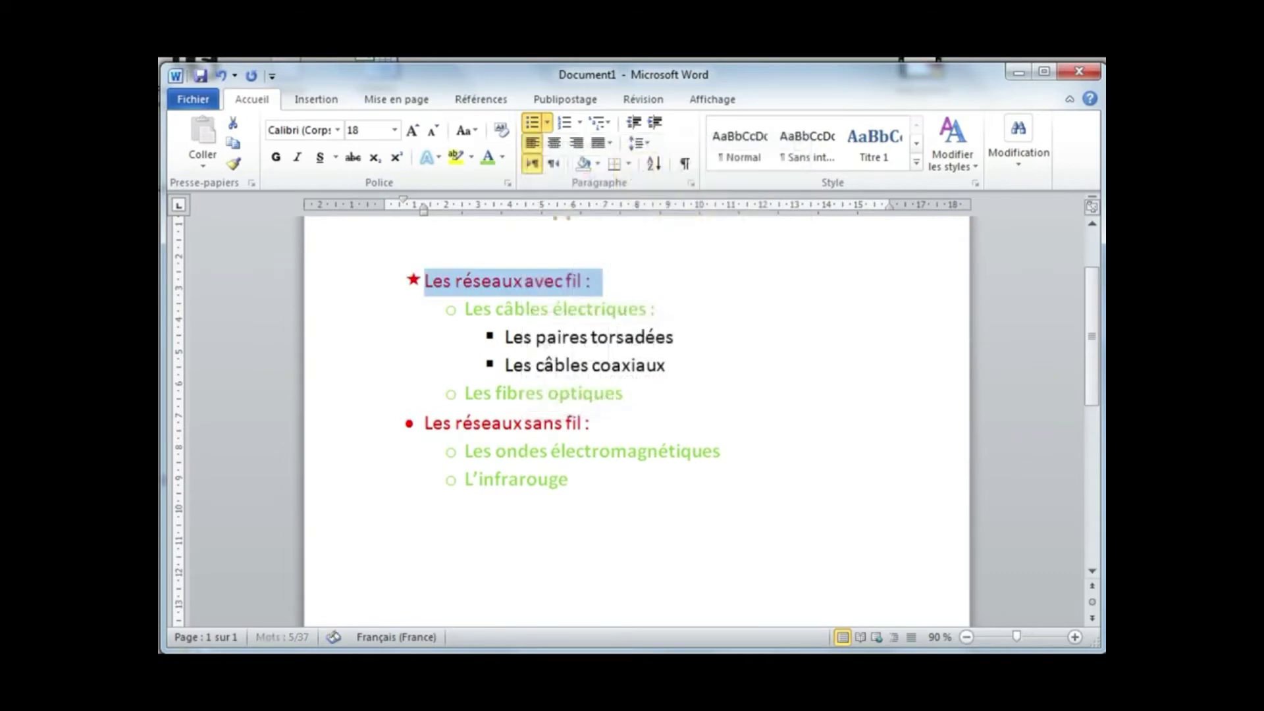
Change the bullet of "Les réseaux sans fil :" to a star and deselect the line
left_click_drag(426, 423, 565, 423)
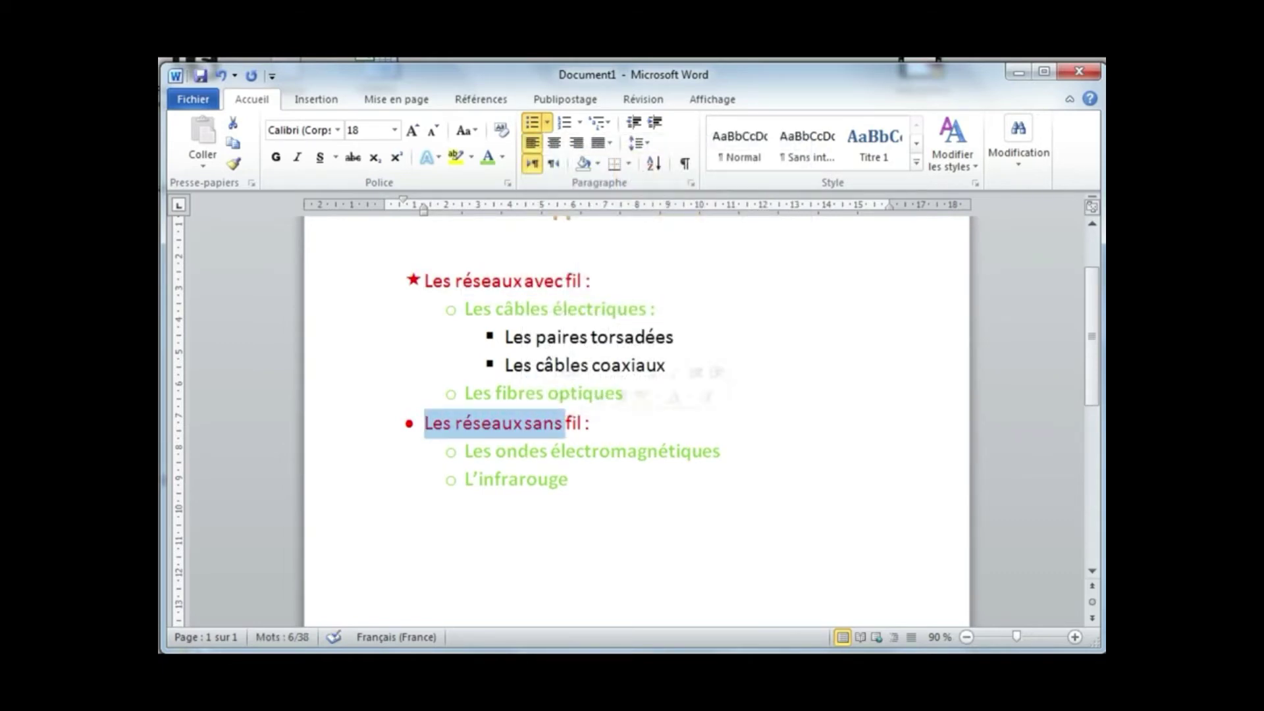
left_click(547, 123)
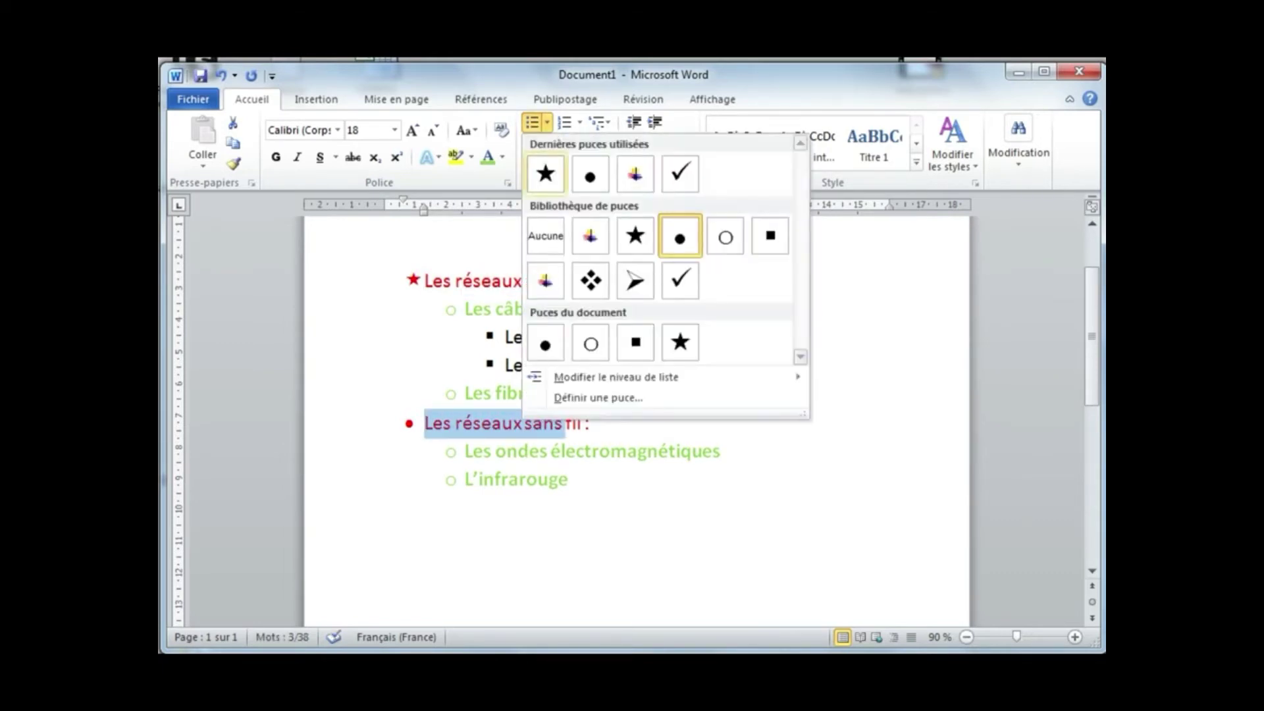
left_click(544, 173)
left_click(591, 421)
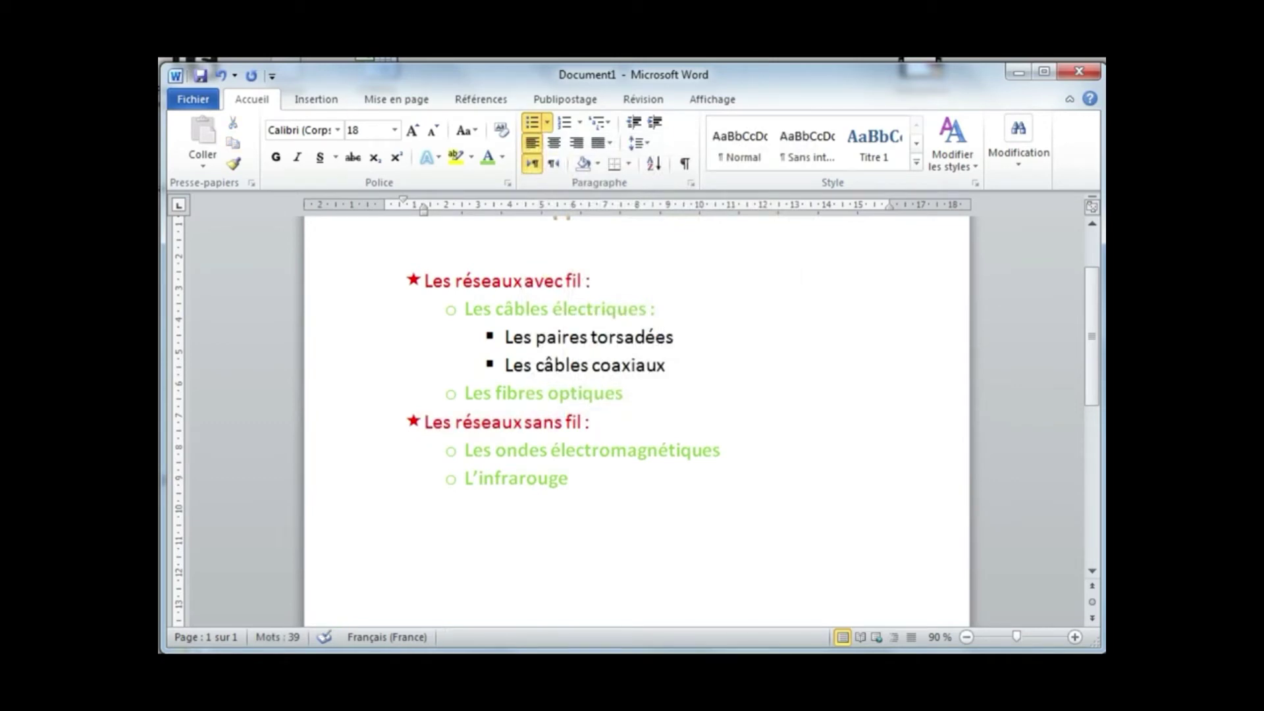
Define the Wingdings arrow symbol with character code 196 as the new bullet for "Les paires torsadées" and "Les câbles coaxiaux", then deselect them
left_click(514, 337)
left_click_drag(513, 337, 671, 366)
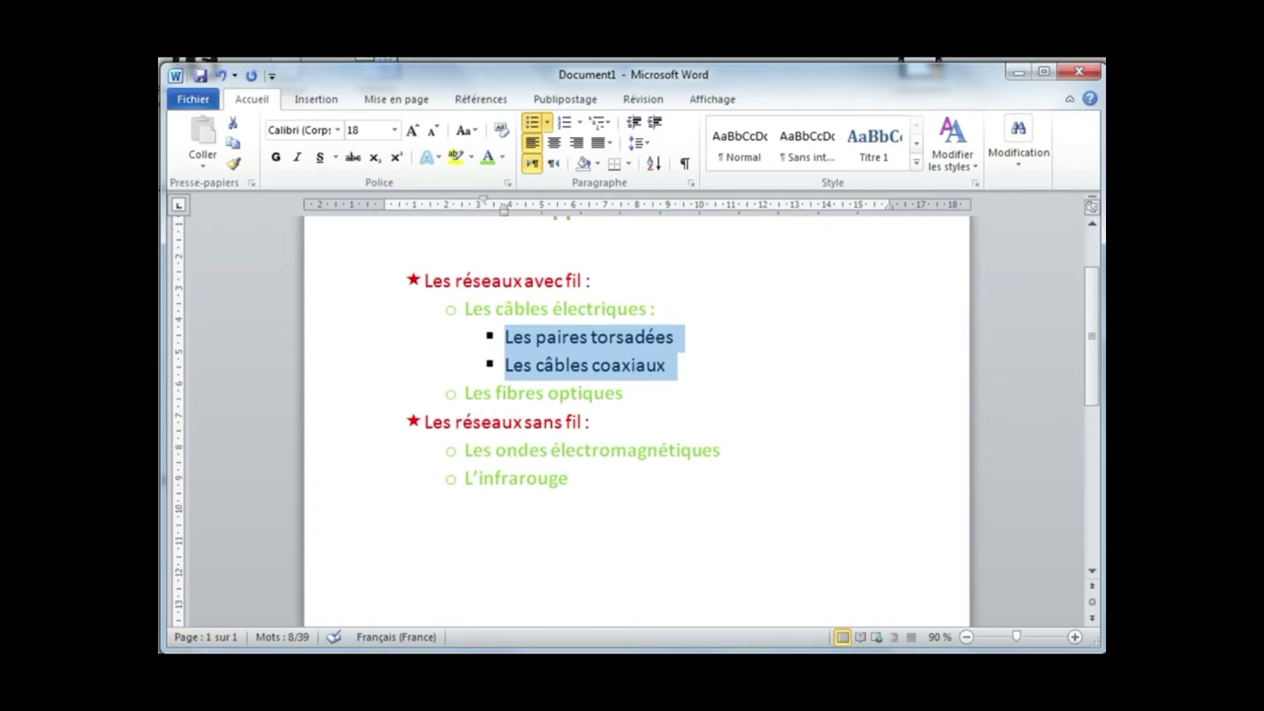
left_click(548, 122)
left_click(548, 123)
left_click(548, 122)
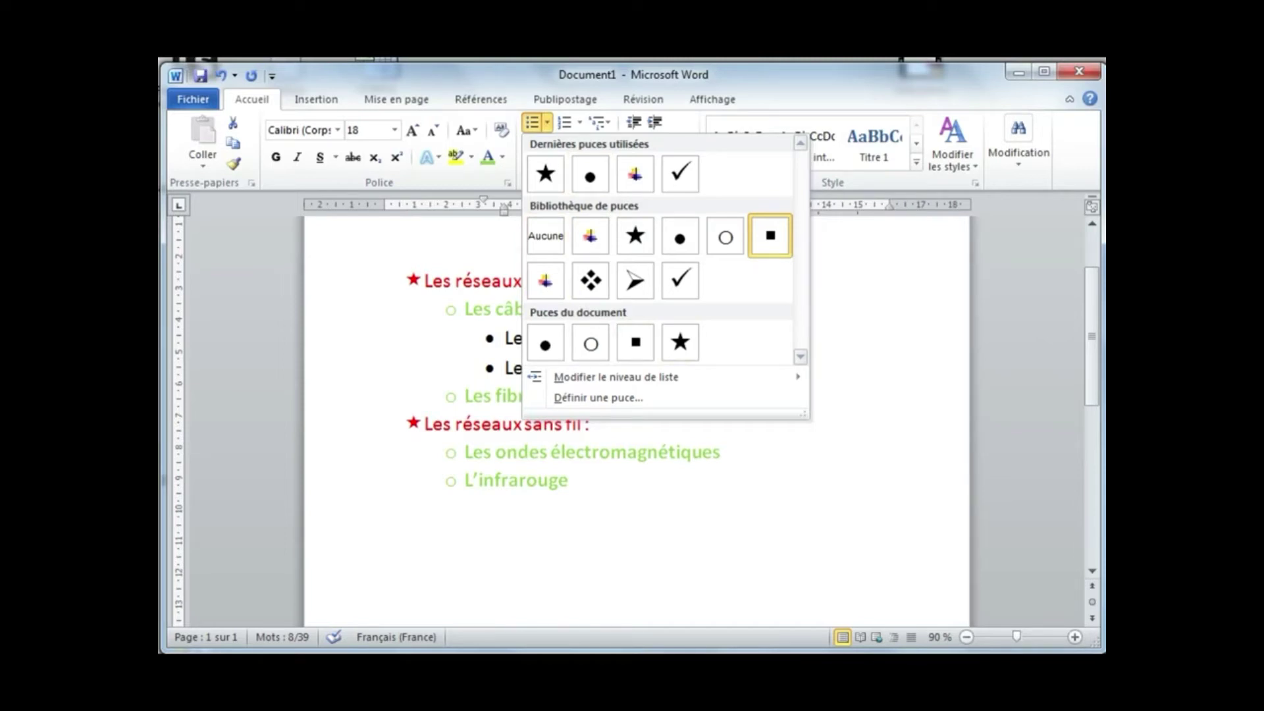
mouse_move(616, 377)
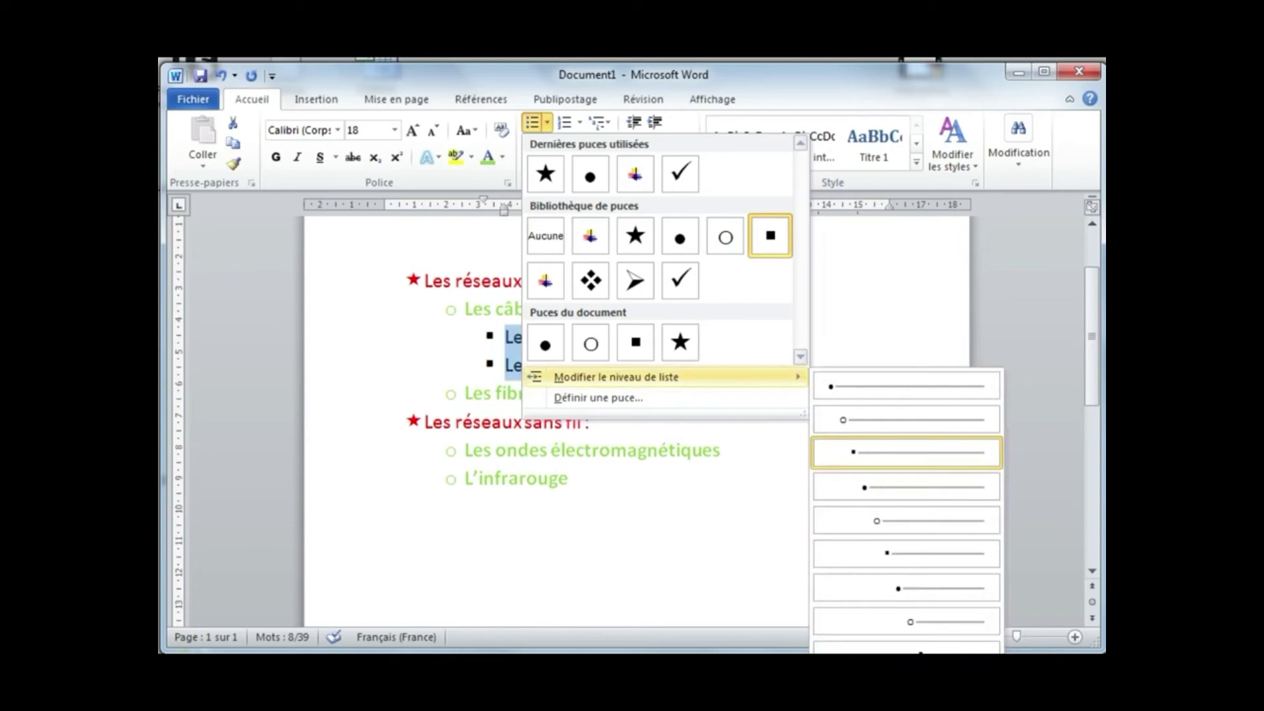
left_click(598, 398)
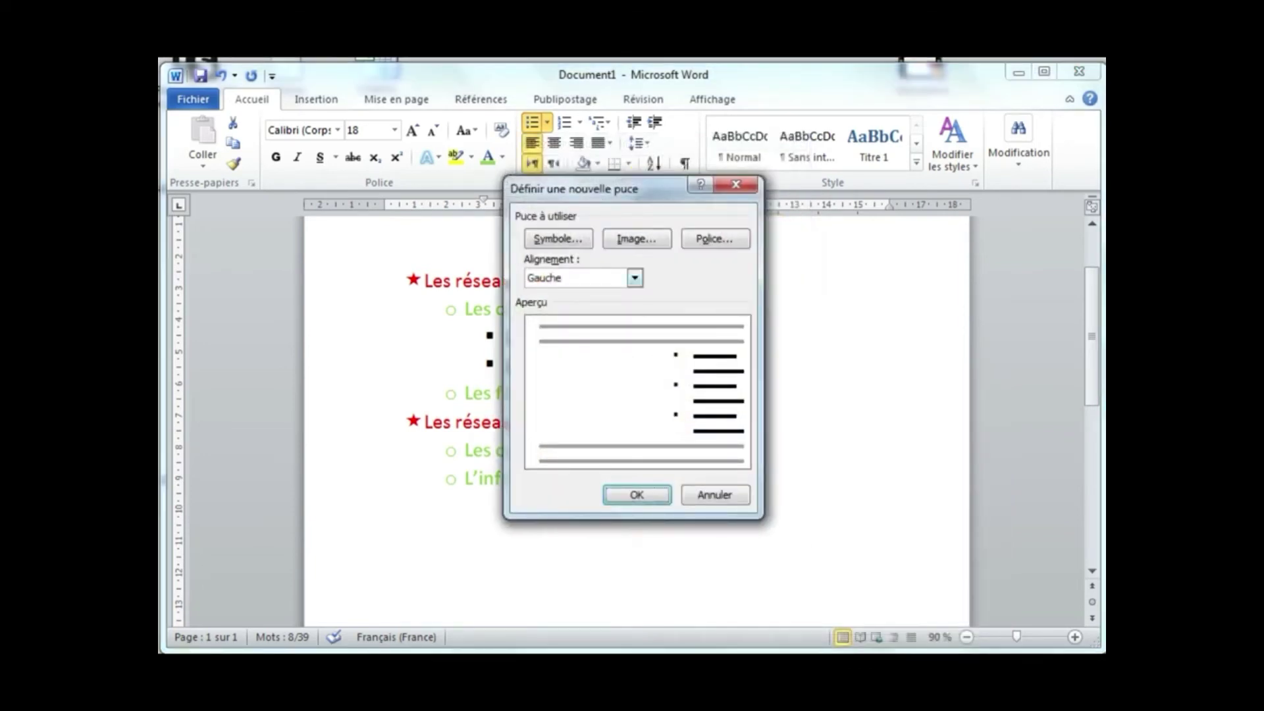
left_click(558, 238)
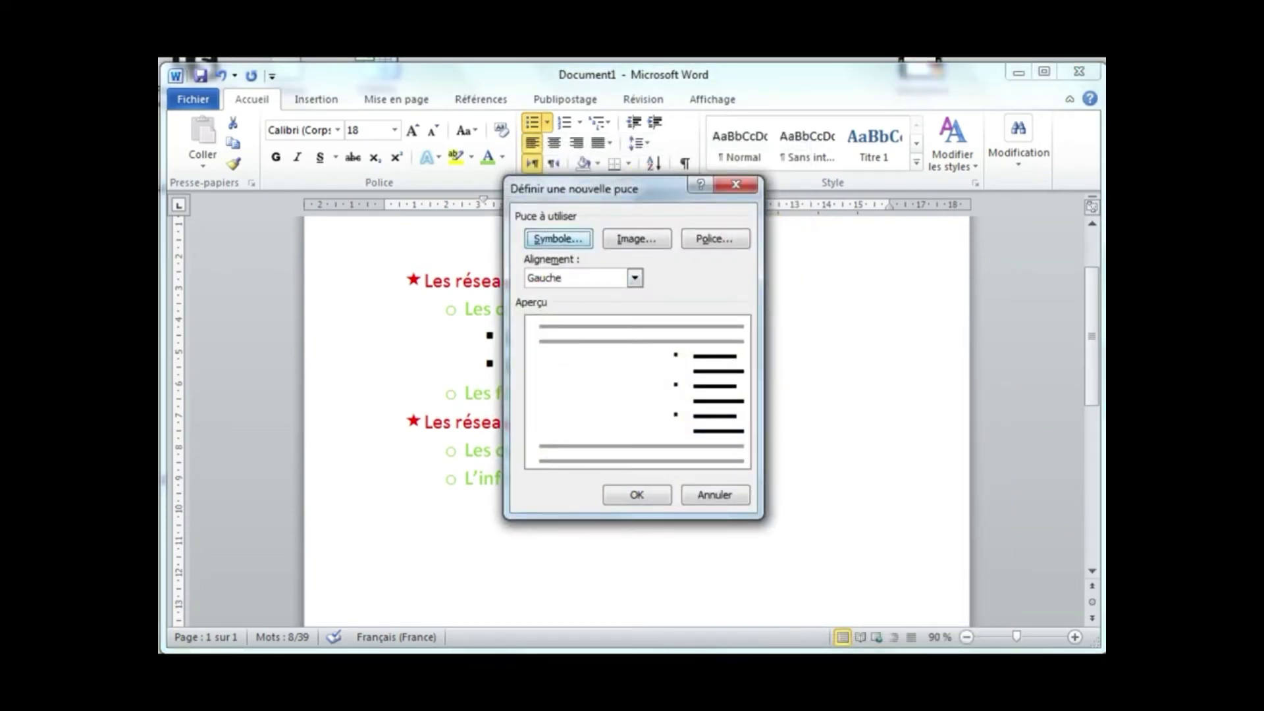
left_click(857, 367)
left_click(857, 367)
left_click(858, 261)
left_click(857, 261)
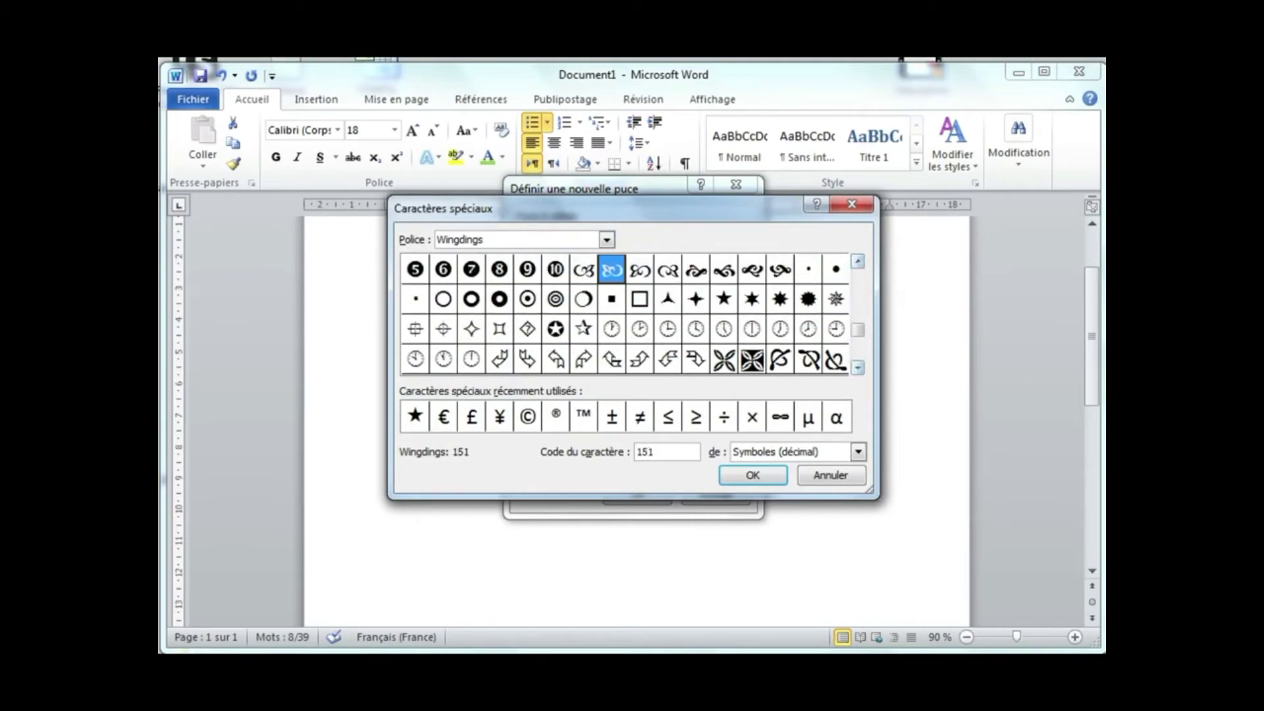
left_click(857, 367)
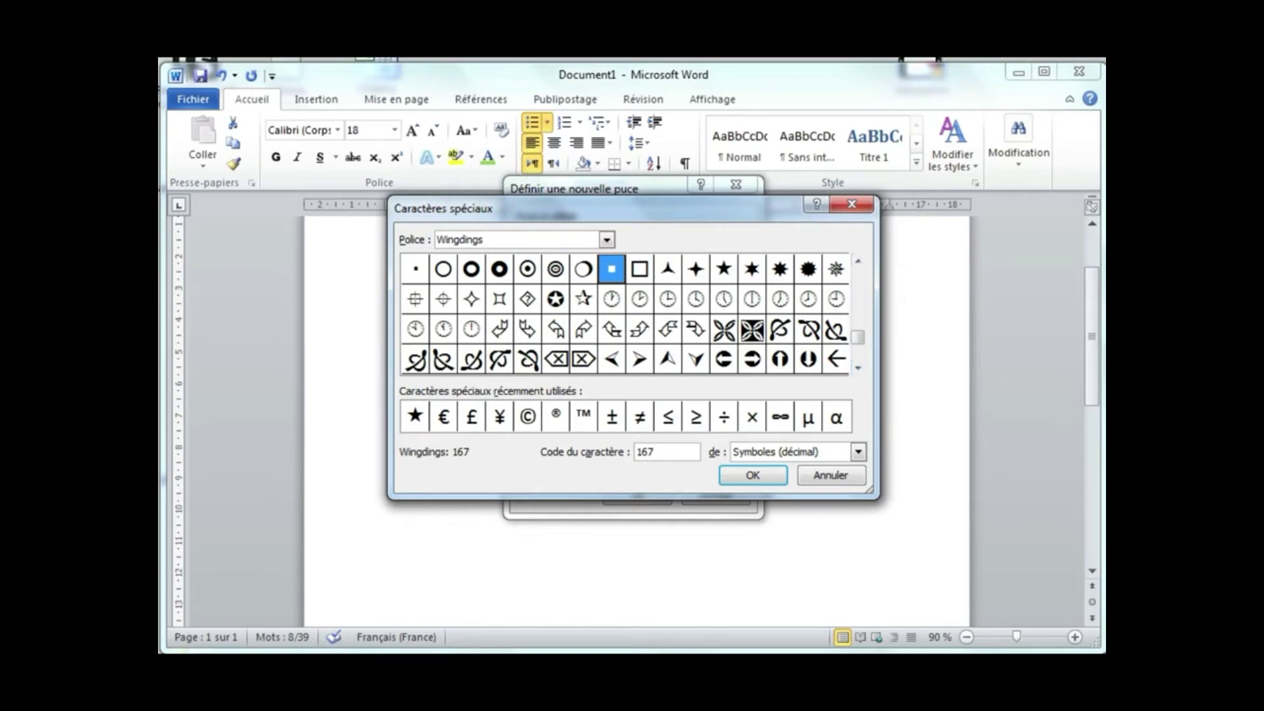
left_click(527, 329)
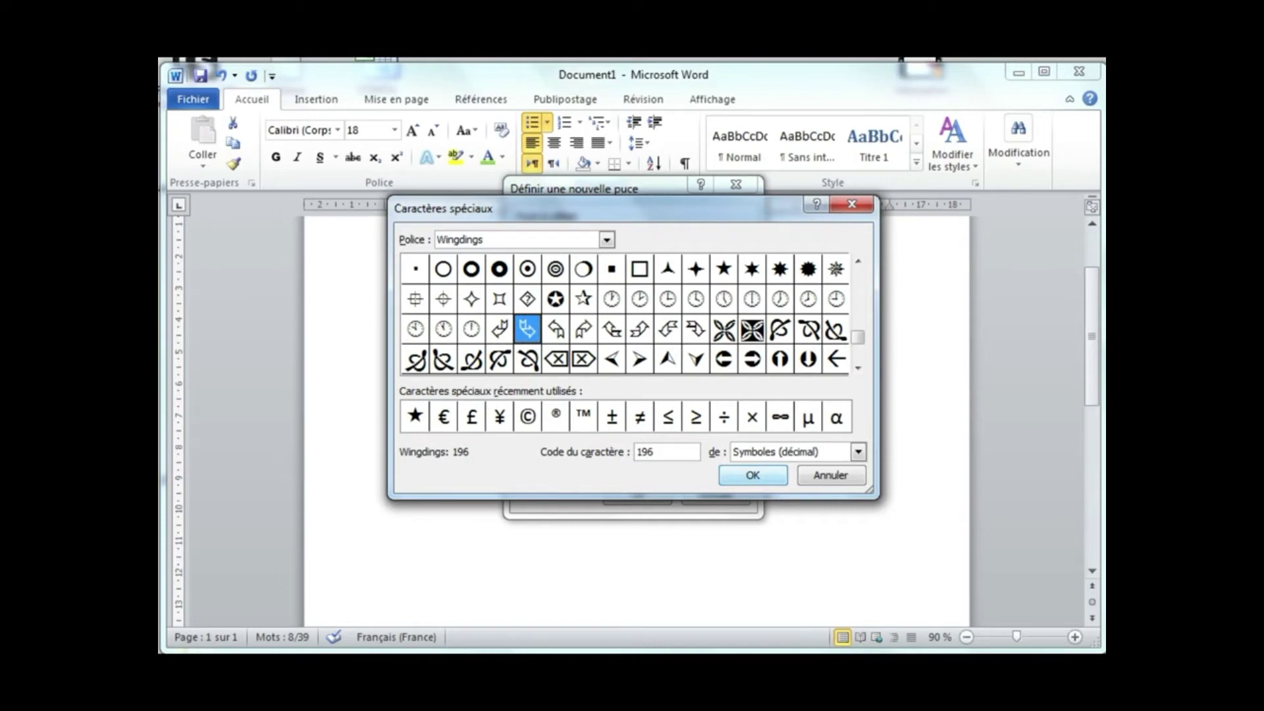
left_click(753, 475)
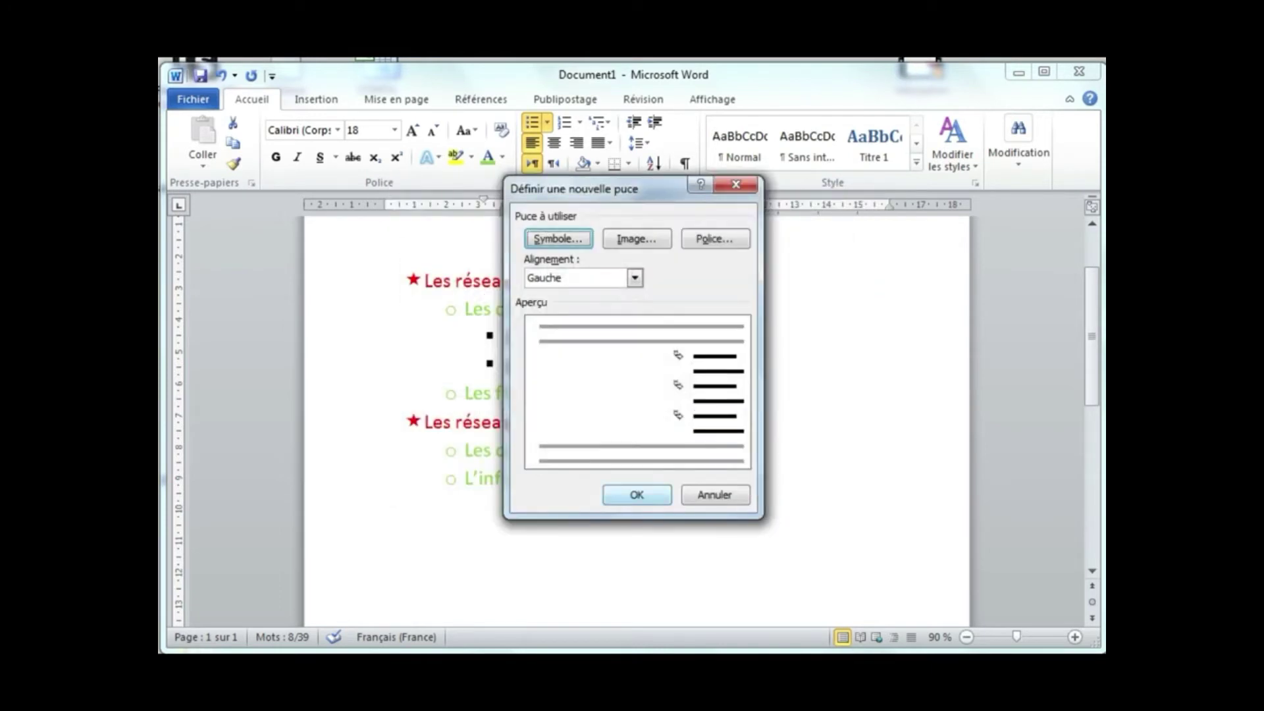
left_click(636, 494)
left_click(590, 421)
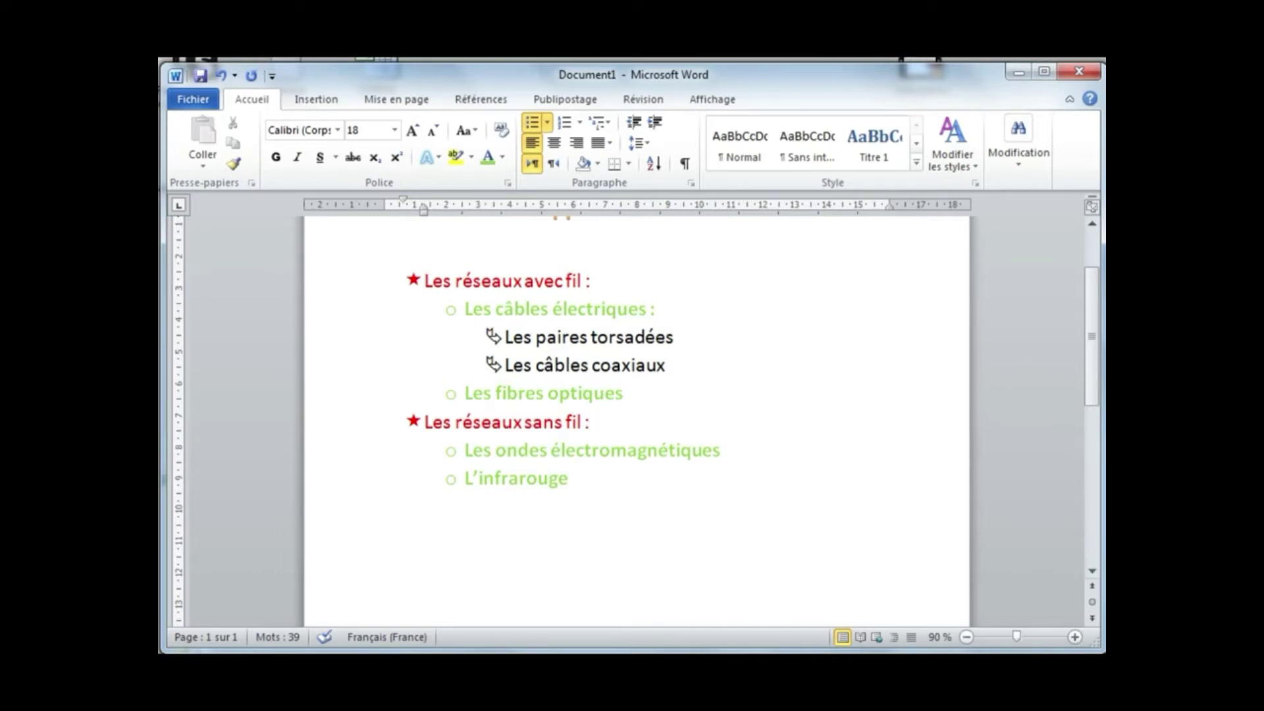
Define the multicoloured picture bullet from the built-in graphic bullets as the bullet of "Les réseaux avec fil :"
left_click_drag(424, 281, 600, 282)
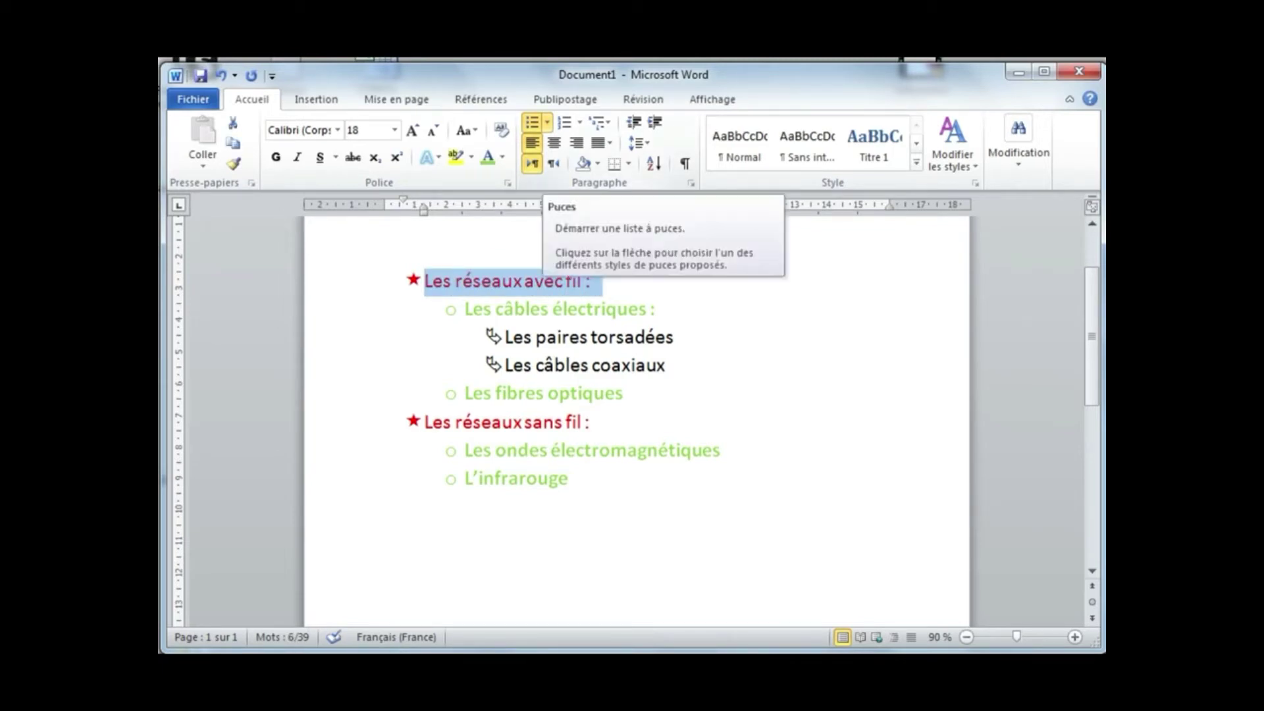
left_click(548, 122)
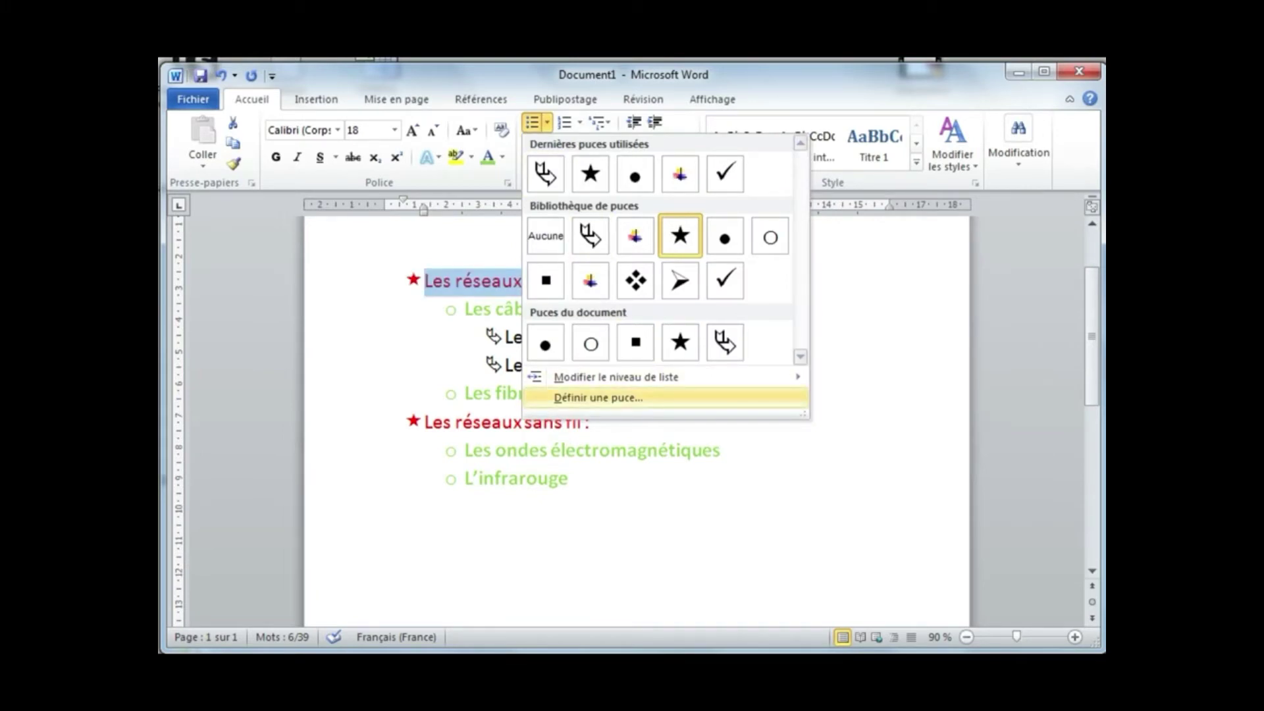
left_click(597, 398)
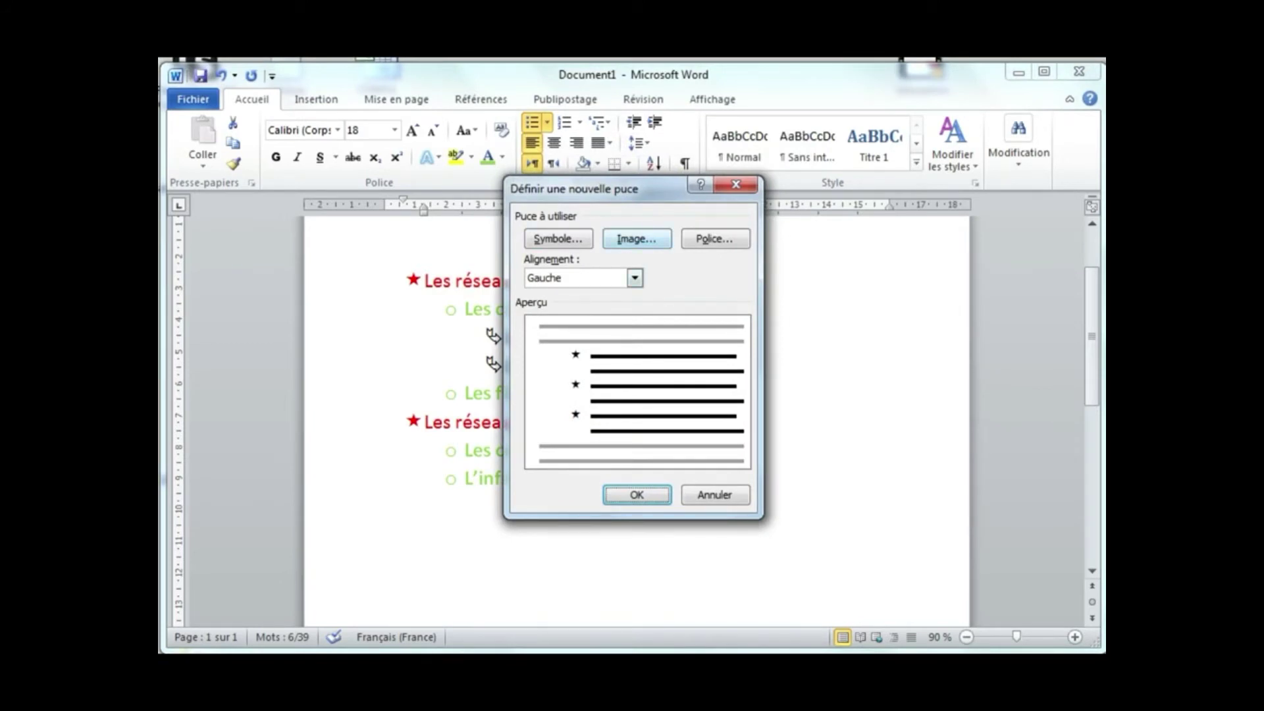
left_click(636, 238)
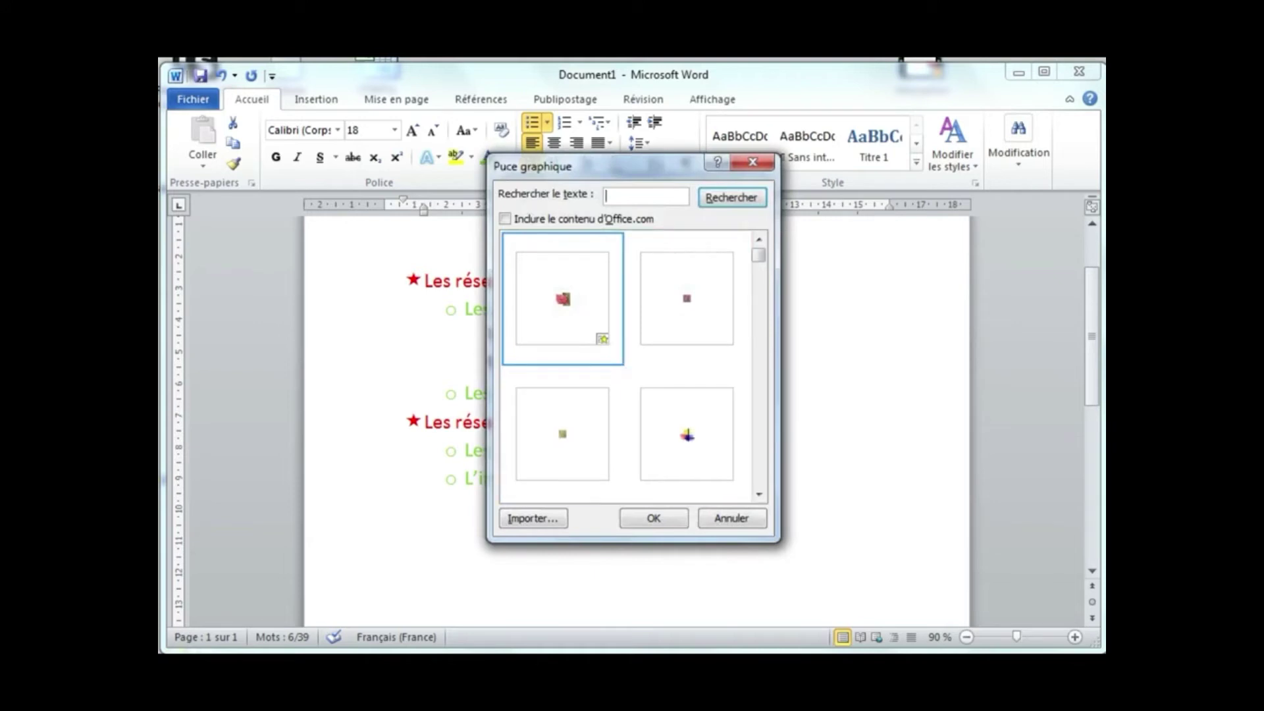
left_click(759, 494)
left_click(759, 494)
left_click(758, 239)
left_click(685, 316)
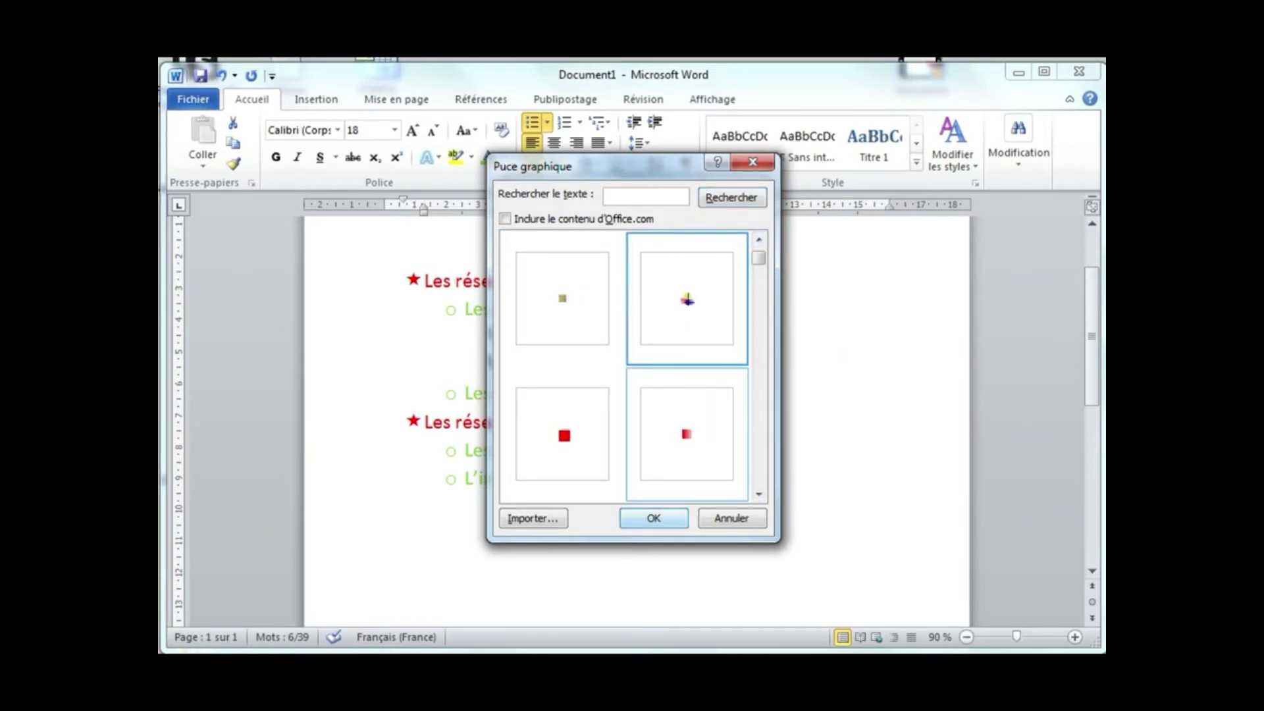
key("Return")
key("Return")
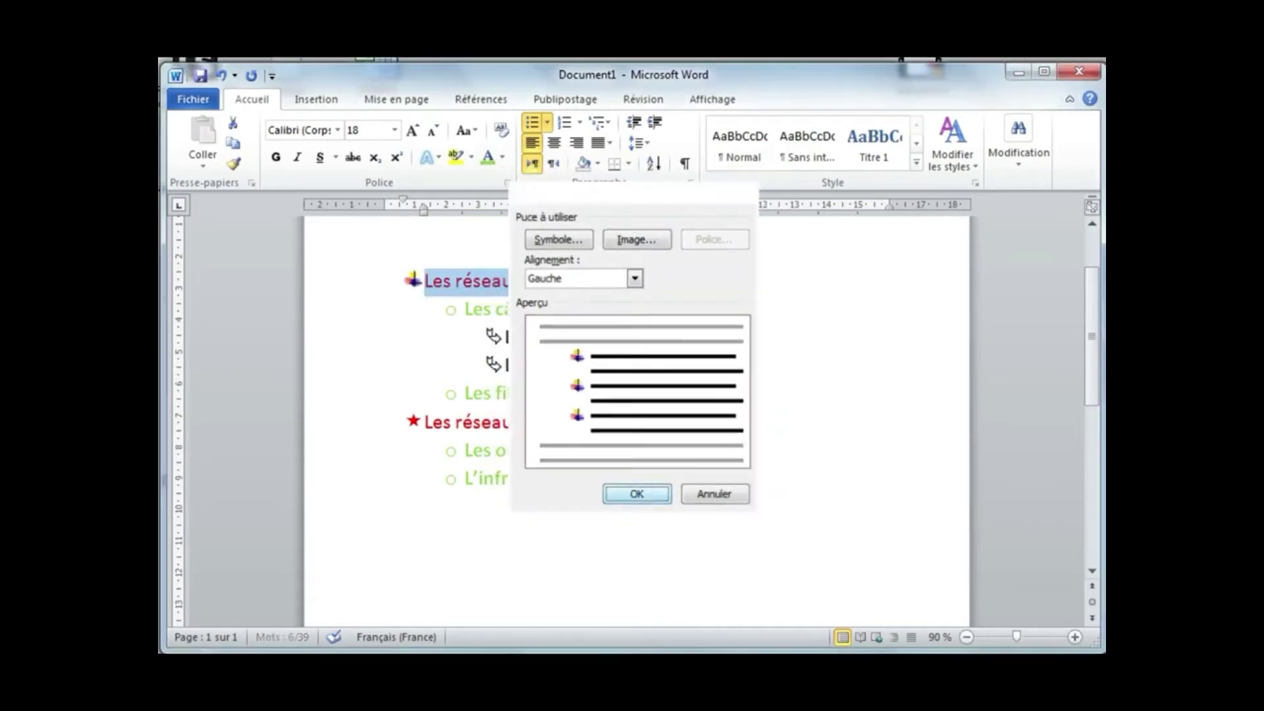
Apply the recently used multicoloured picture bullet to "Les réseaux sans fil :" and deselect the line
left_click_drag(425, 421, 584, 421)
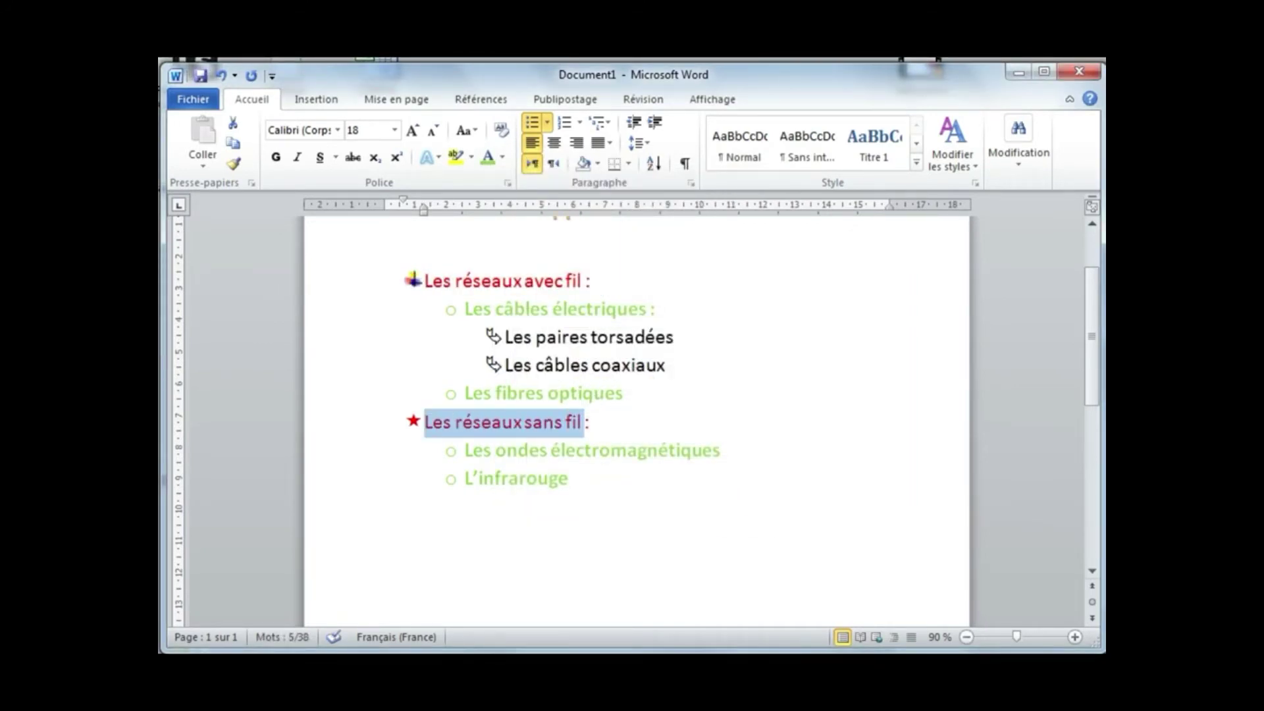
left_click(547, 123)
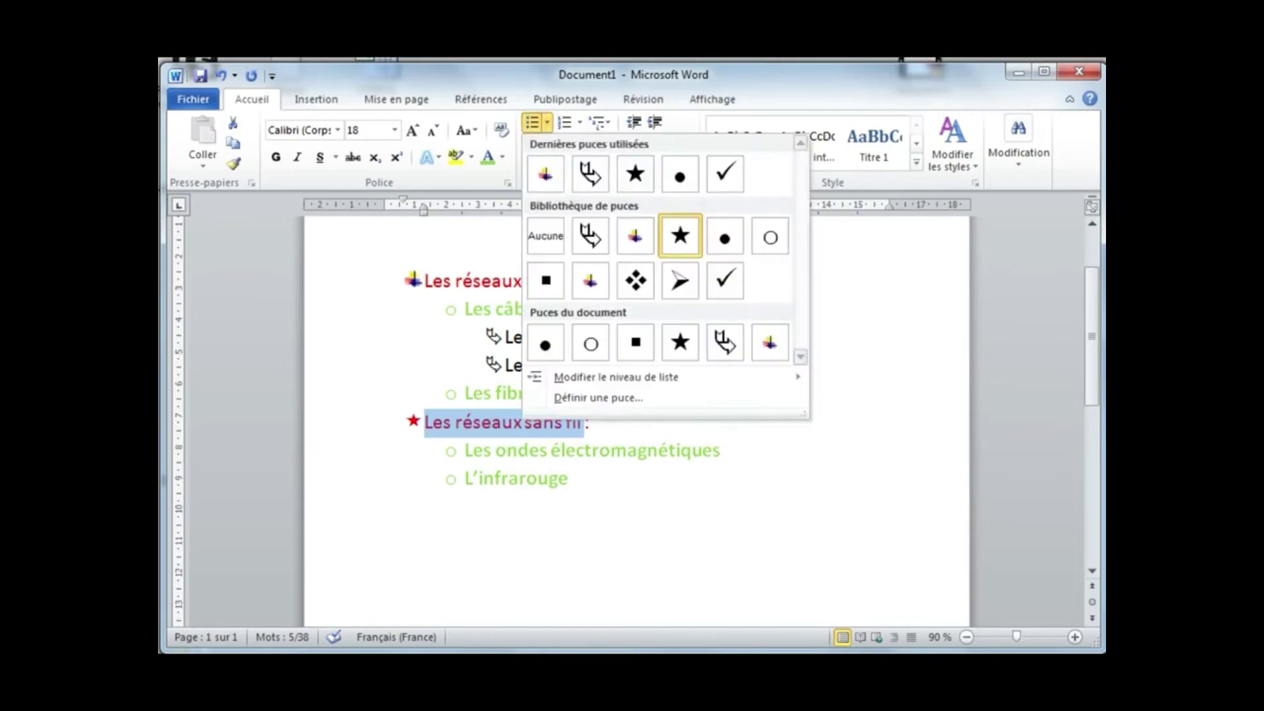
left_click(546, 174)
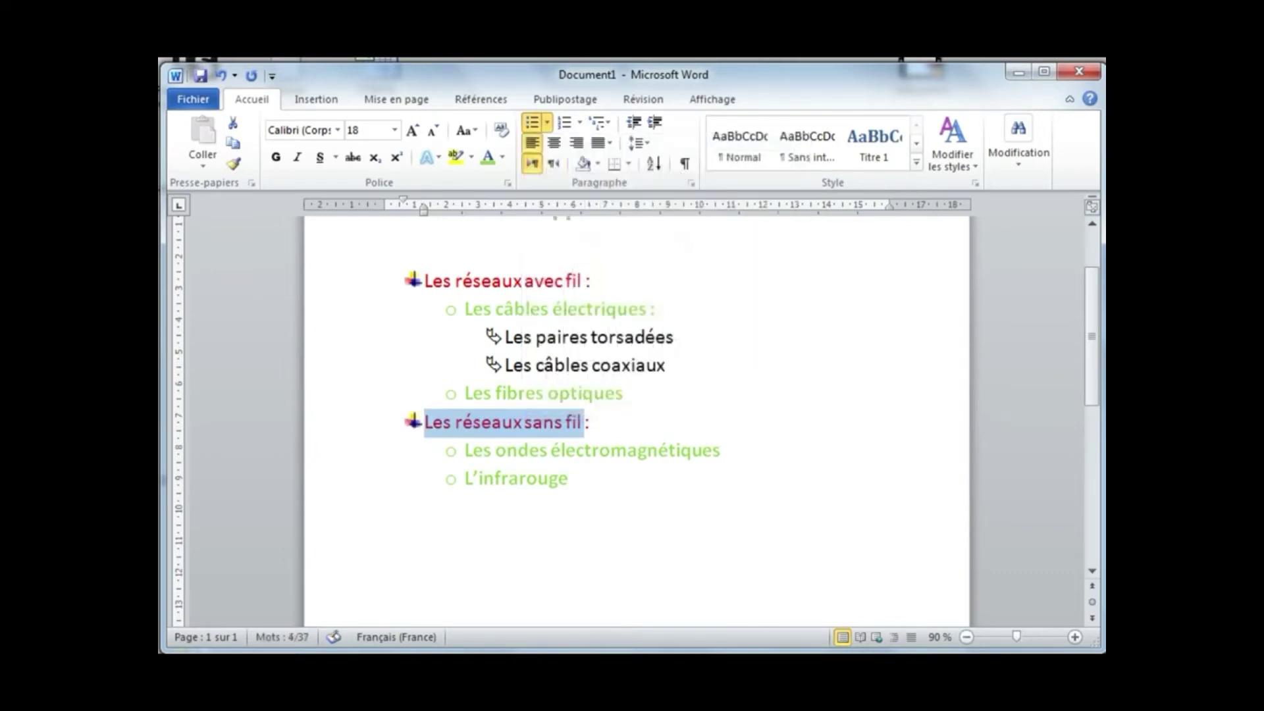
left_click(605, 393)
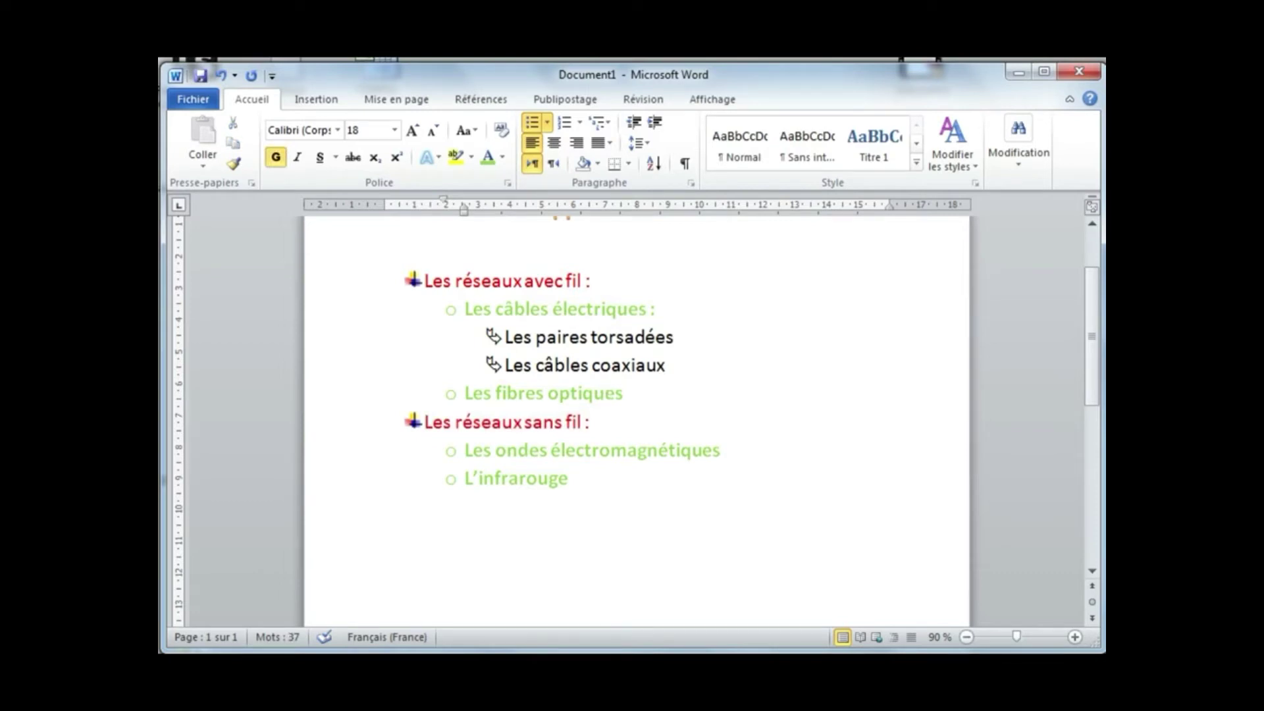
left_click(424, 281)
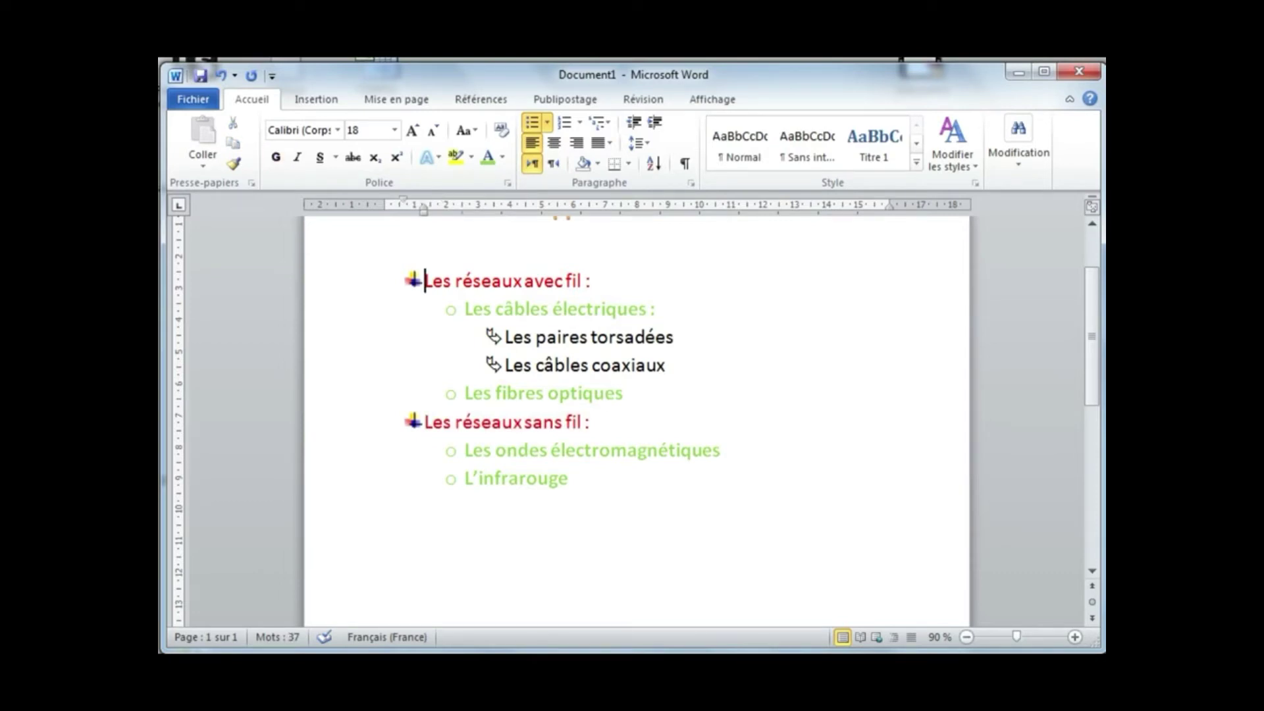
left_click(414, 280)
mouse_move(424, 206)
left_mouse_down()
mouse_move(494, 205)
mouse_move(434, 206)
left_mouse_up()
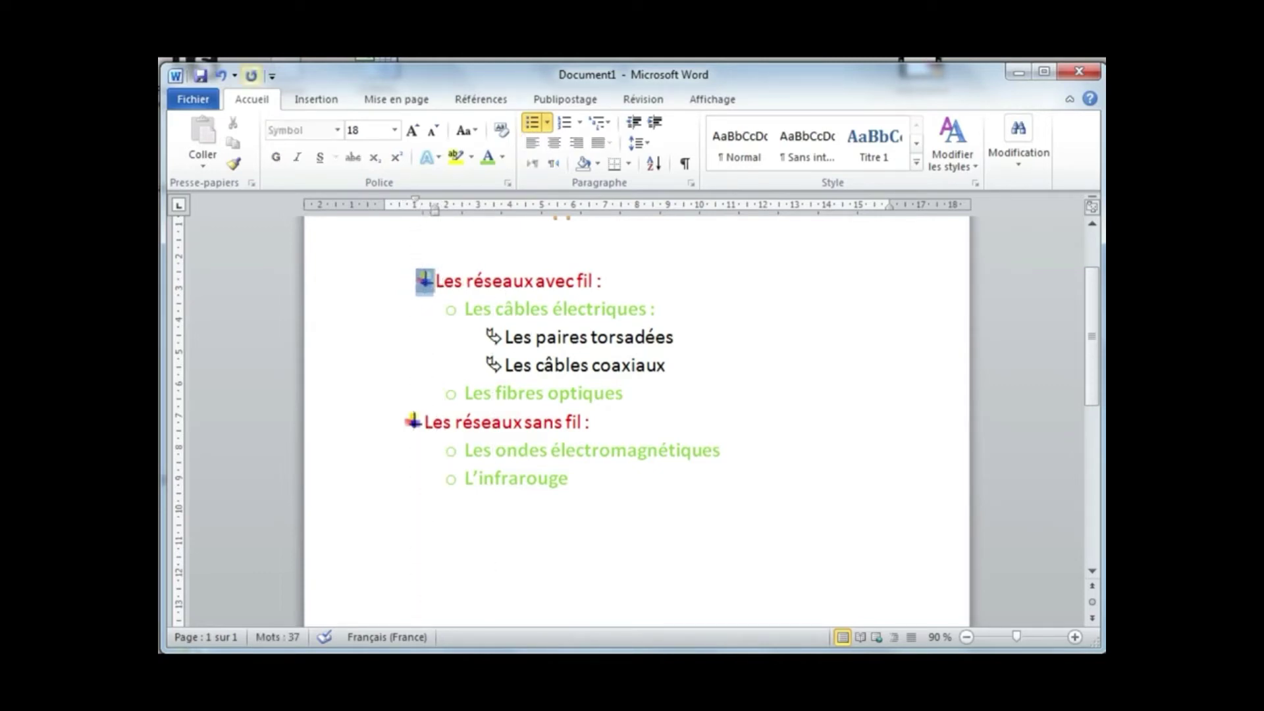
left_click(221, 76)
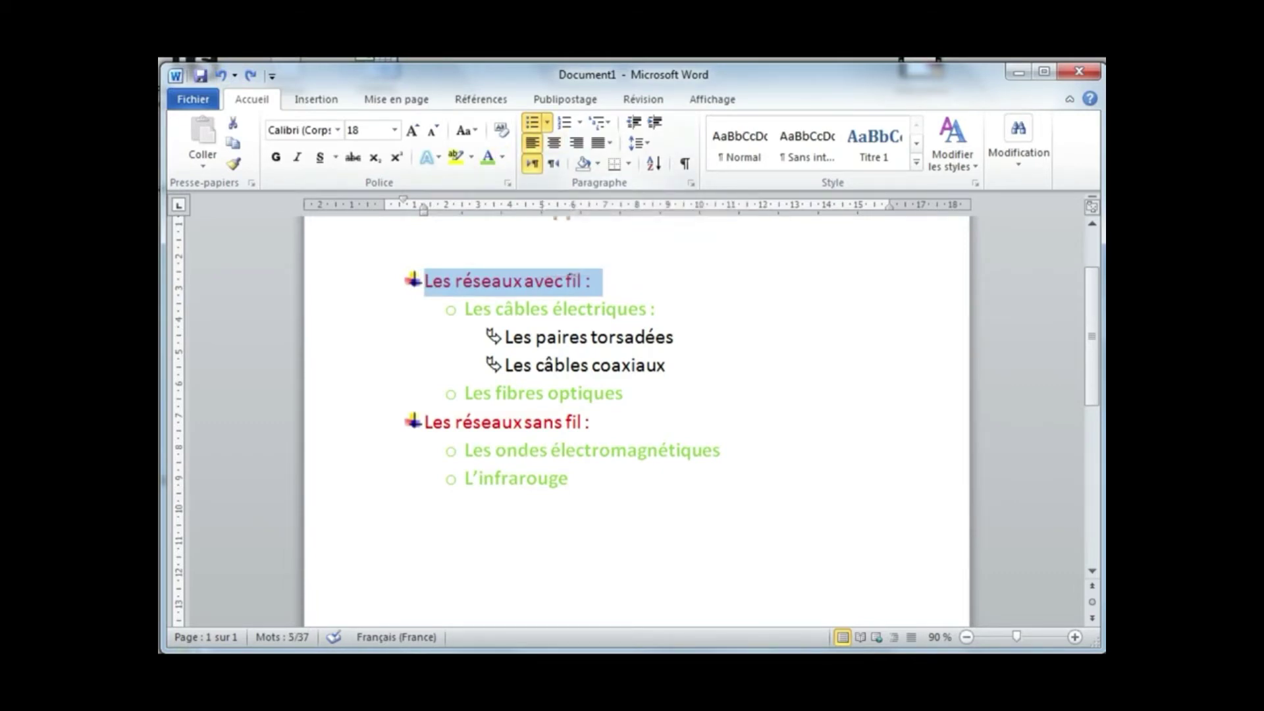
Import the Désert picture from the Échantillons d'images folder and use it as the bullet of "Les réseaux avec fil :"
left_click(547, 122)
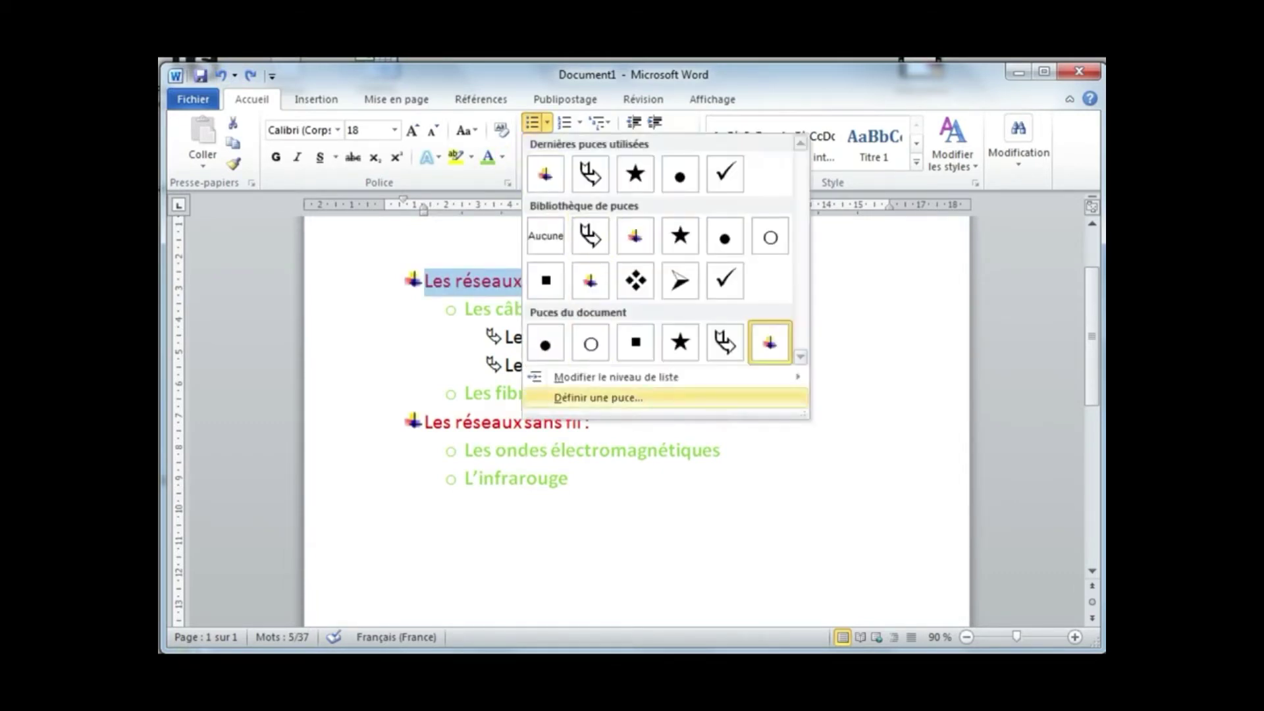
left_click(598, 398)
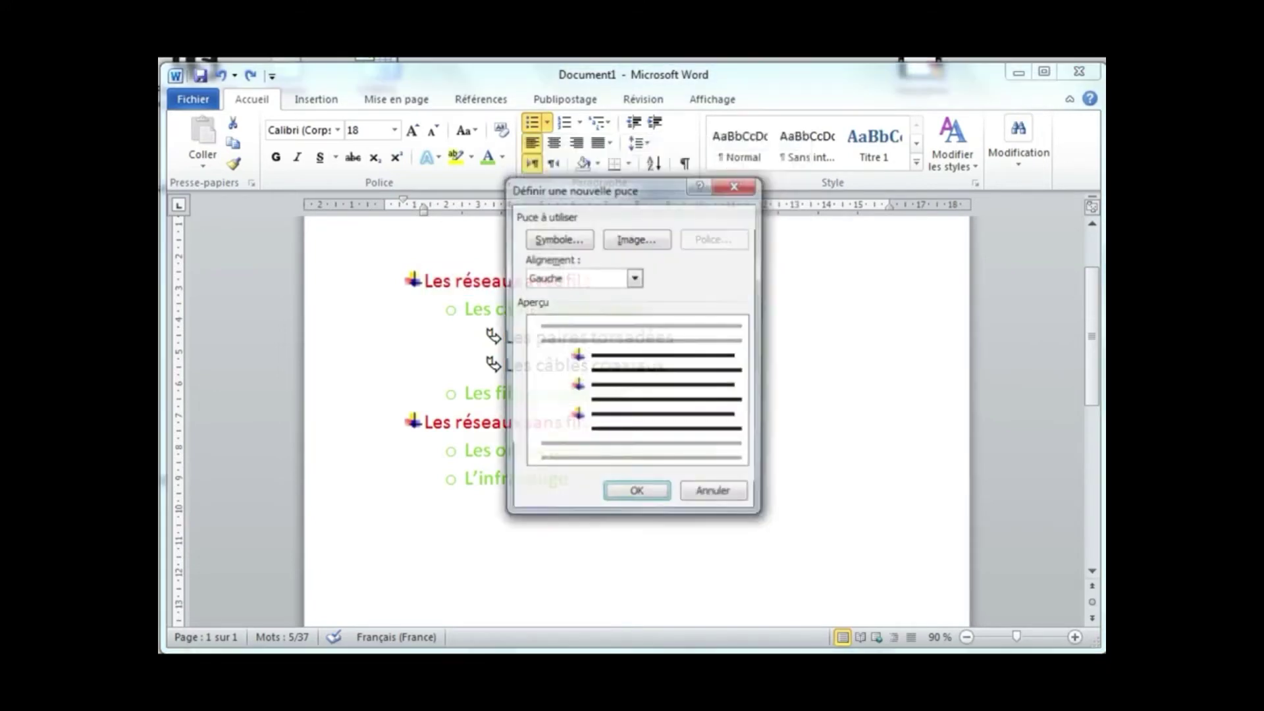
left_click(637, 238)
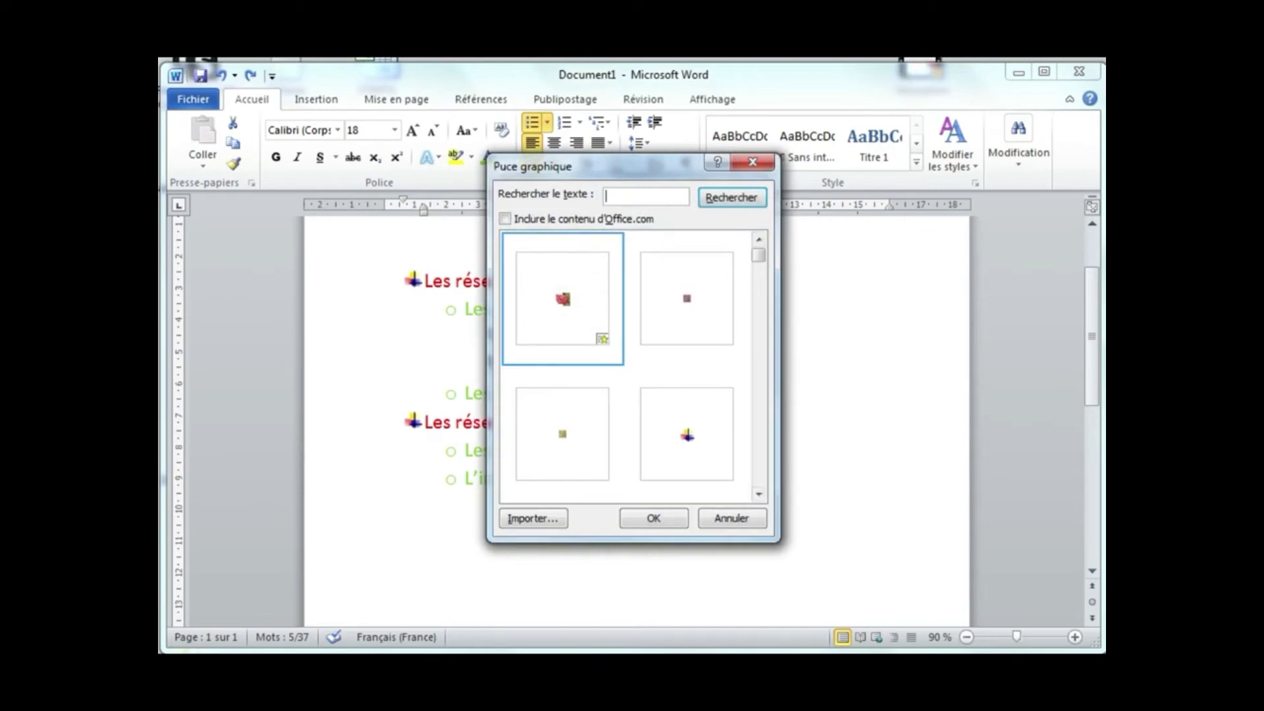
left_click(759, 494)
left_click(758, 493)
left_click(758, 494)
left_click(758, 494)
left_click(759, 493)
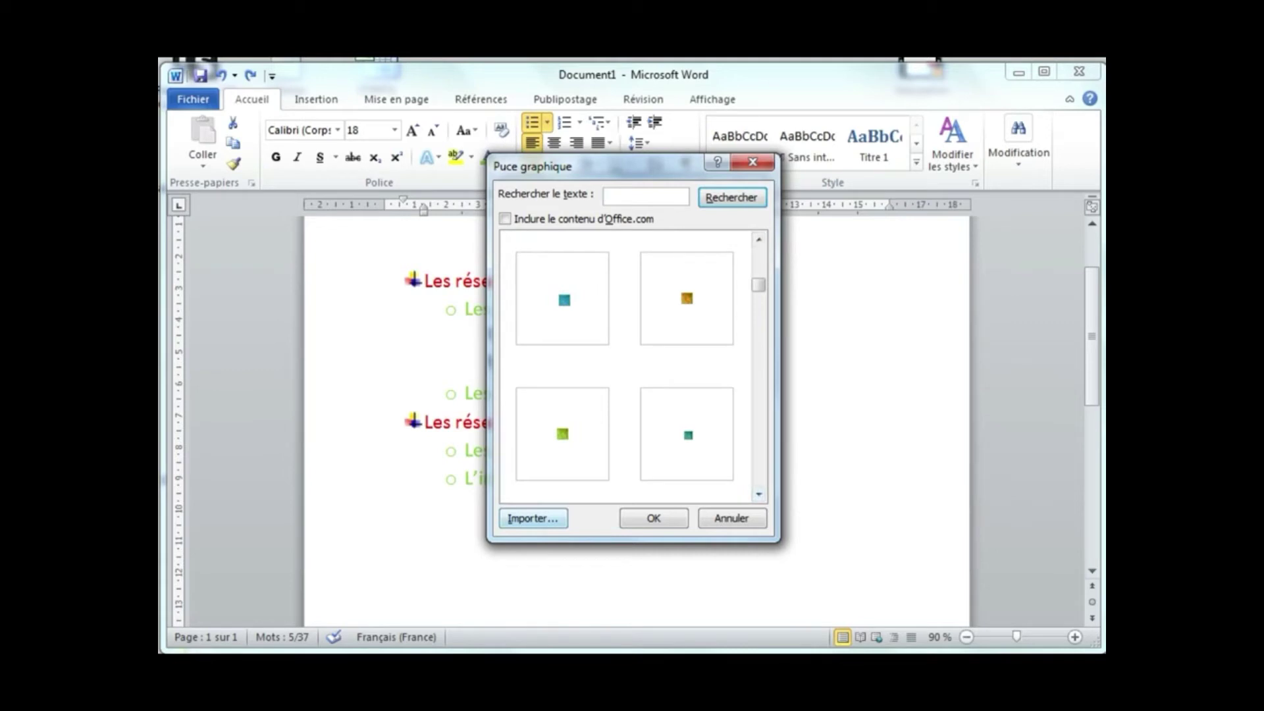
left_click(532, 519)
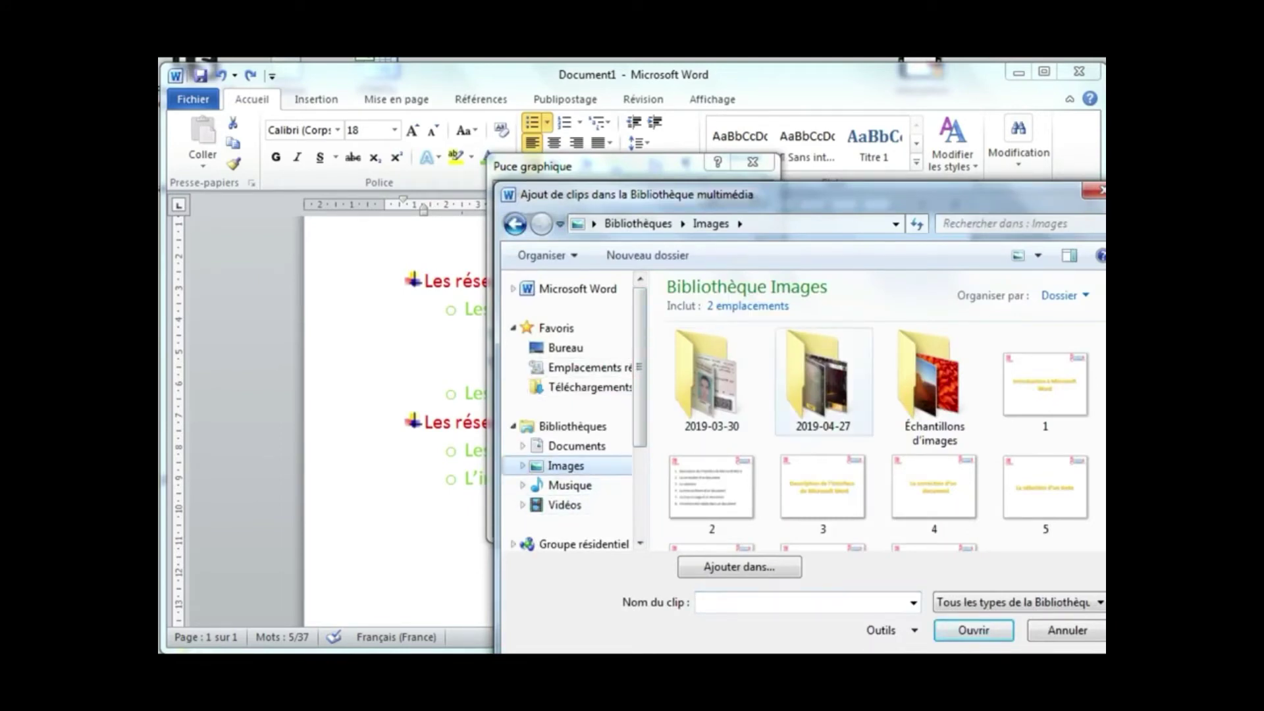
double_click(932, 382)
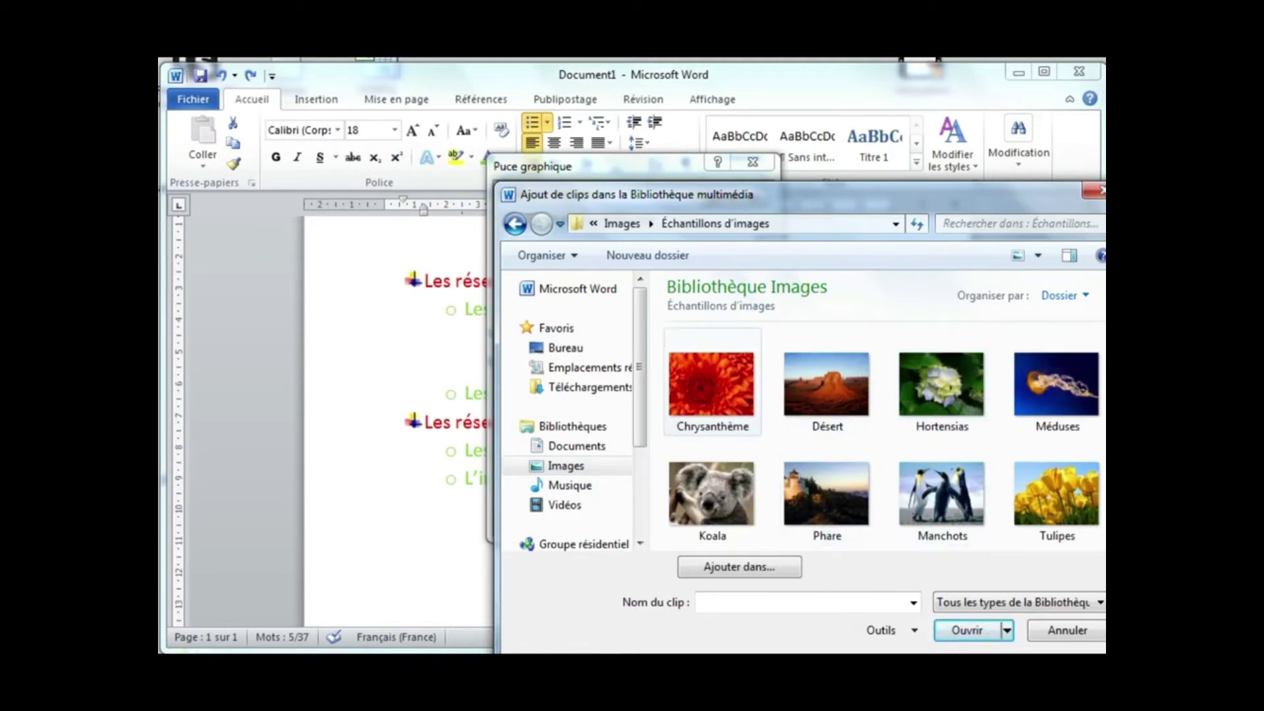
left_click(827, 385)
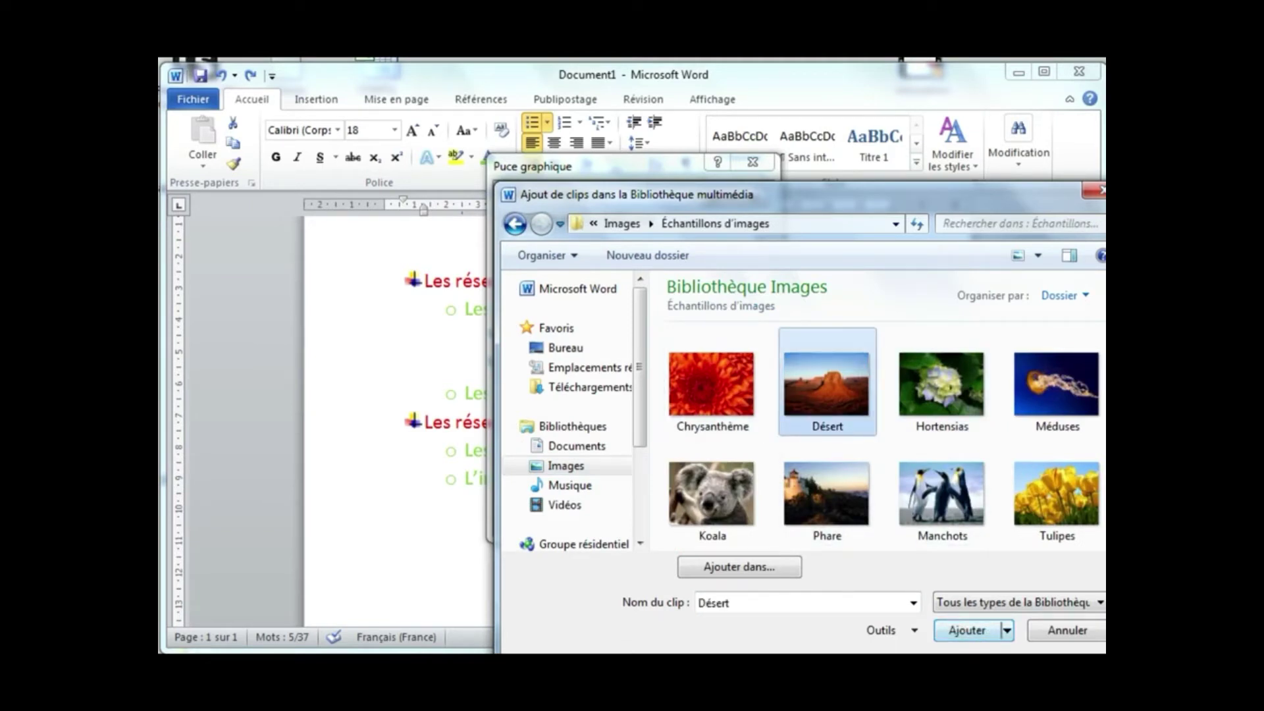
key("Return")
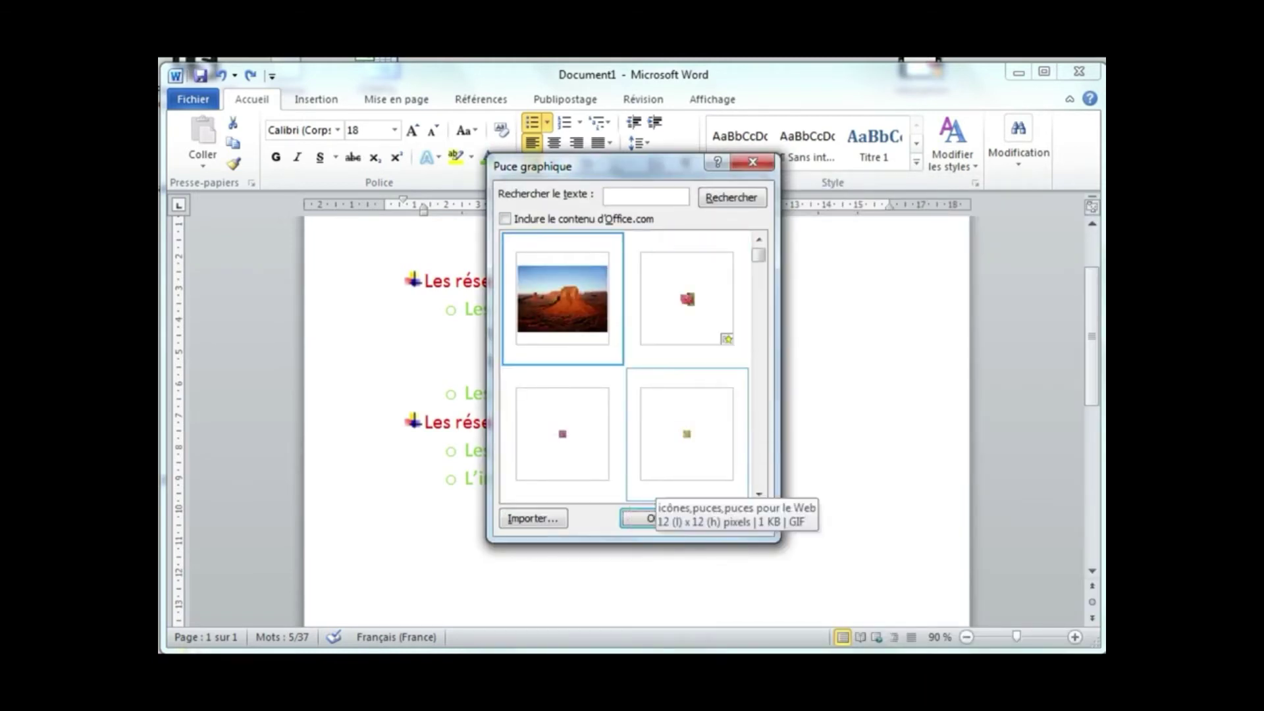
left_click(653, 518)
key("Return")
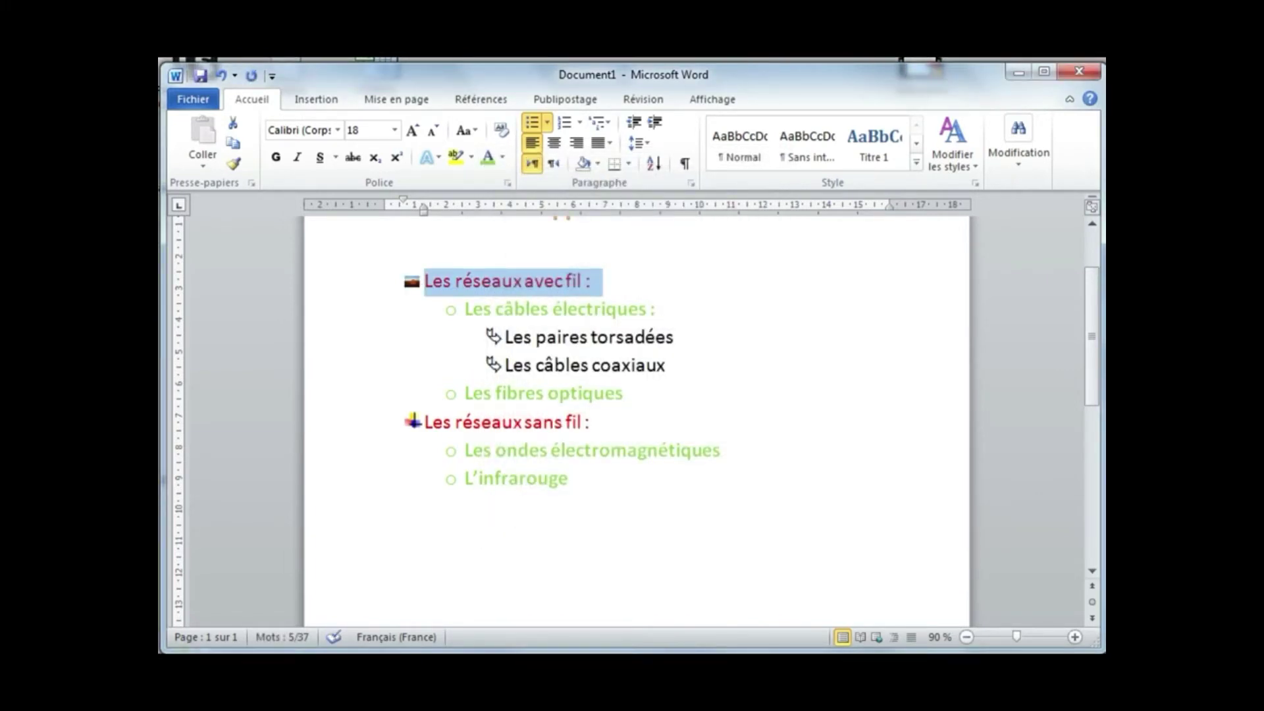
Apply the recently used Désert picture bullet to "Les réseaux sans fil :" and deselect the line
left_click(411, 282)
left_click_drag(425, 422, 601, 422)
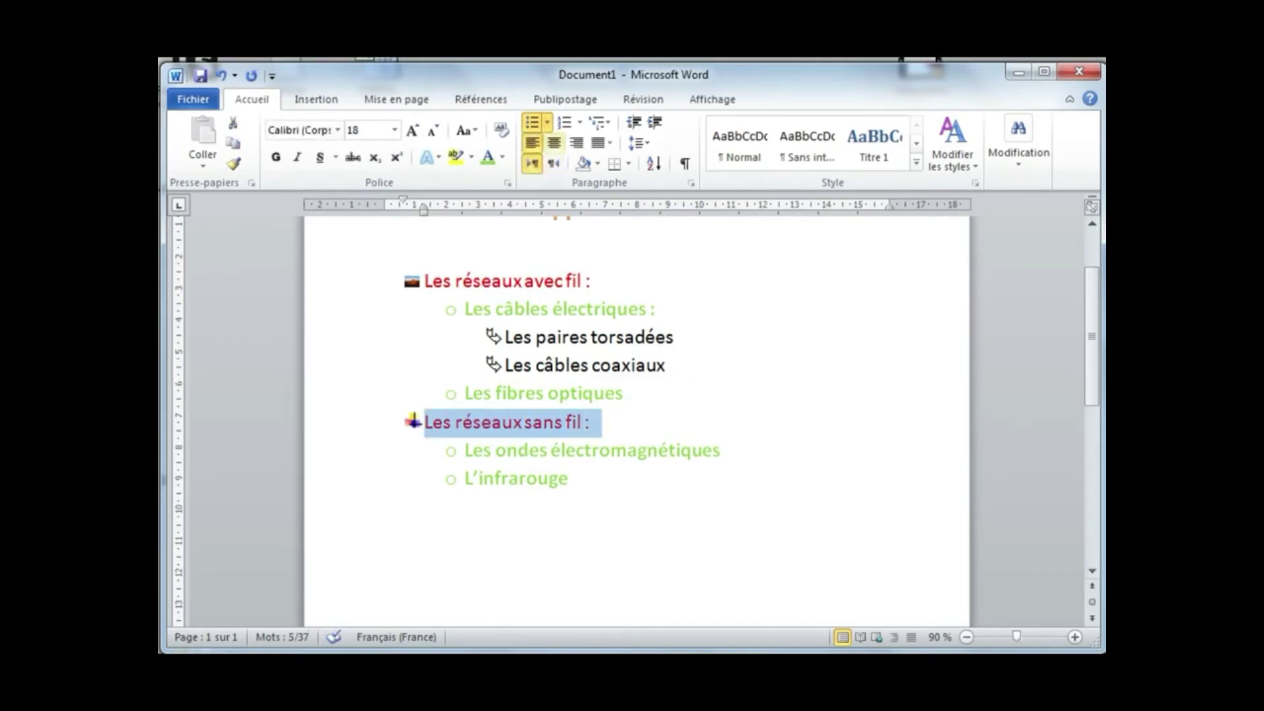
left_click(547, 122)
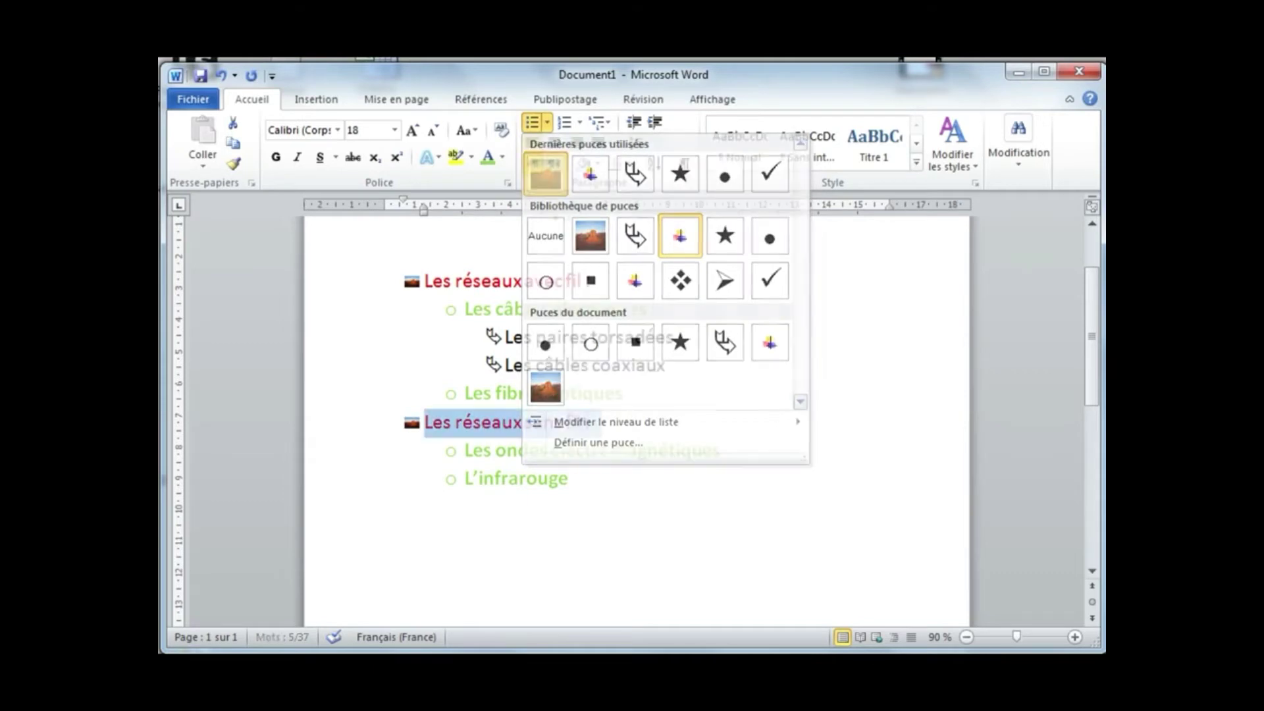
left_click(546, 173)
left_click(568, 478)
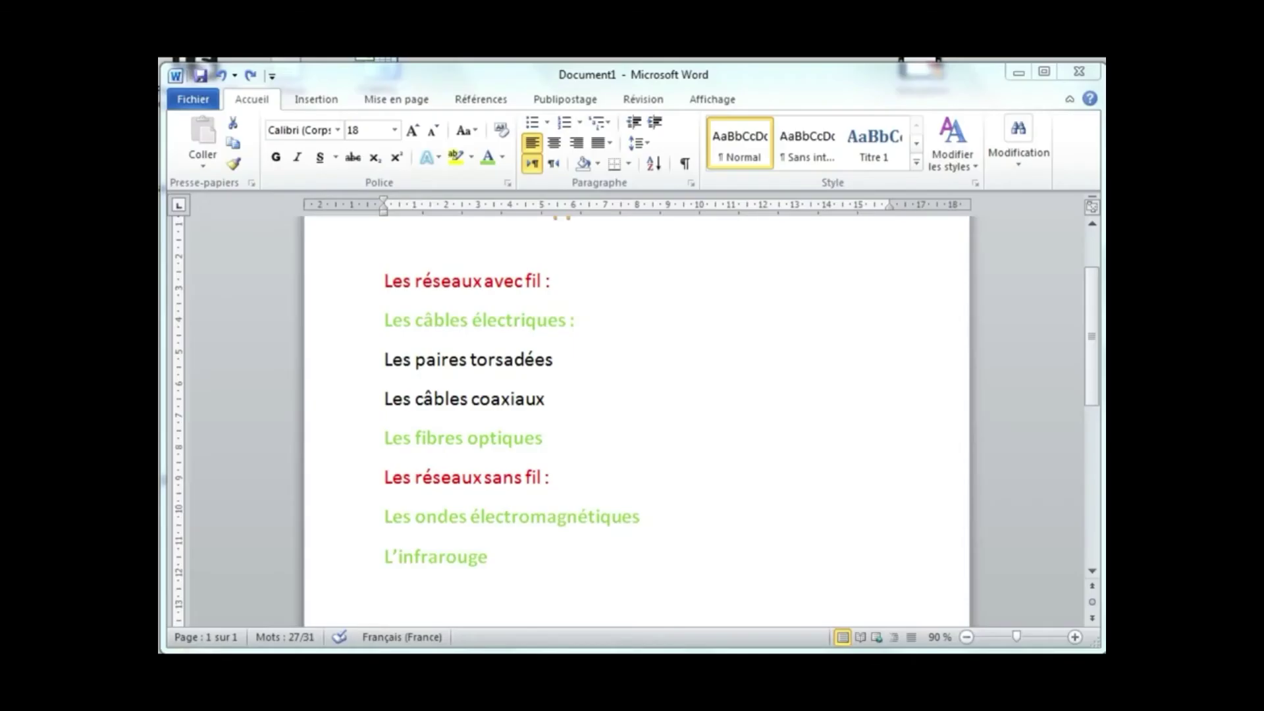
Number all eight lines from "Les réseaux avec fil :" to "L'infrarouge" with the 1. 2. 3. format and deselect them
key("ctrl+a")
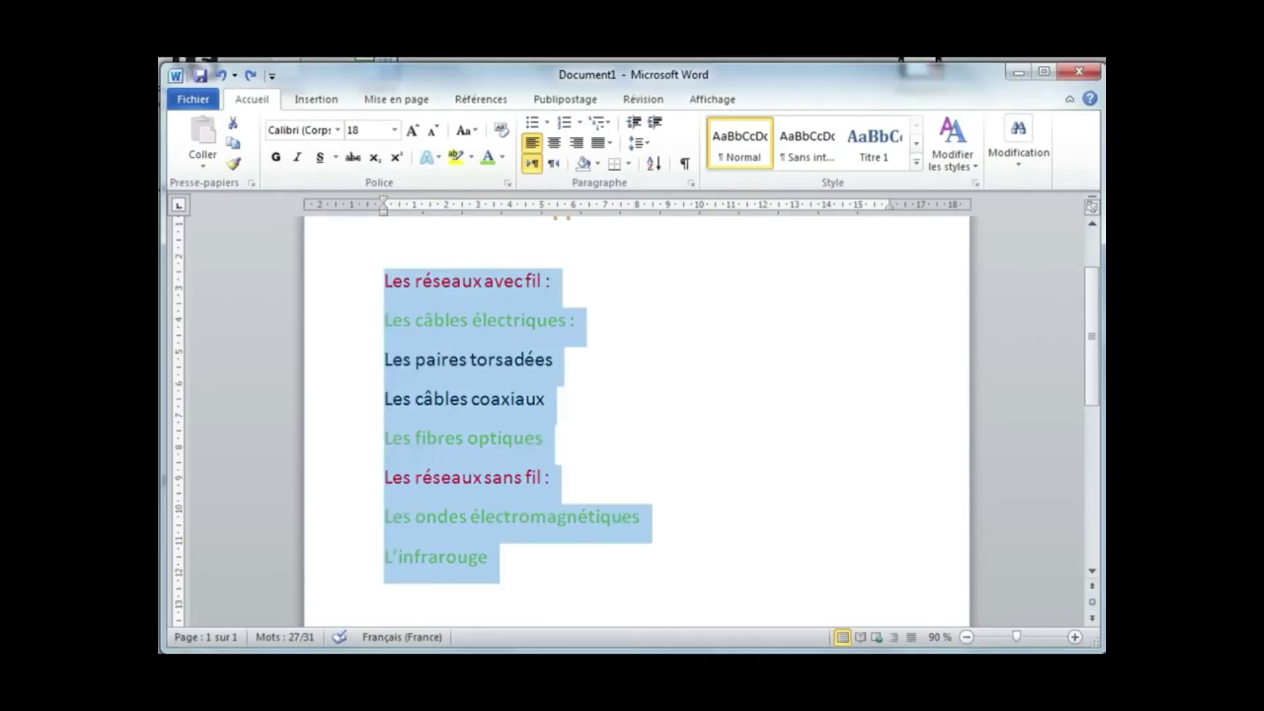
left_click(545, 398)
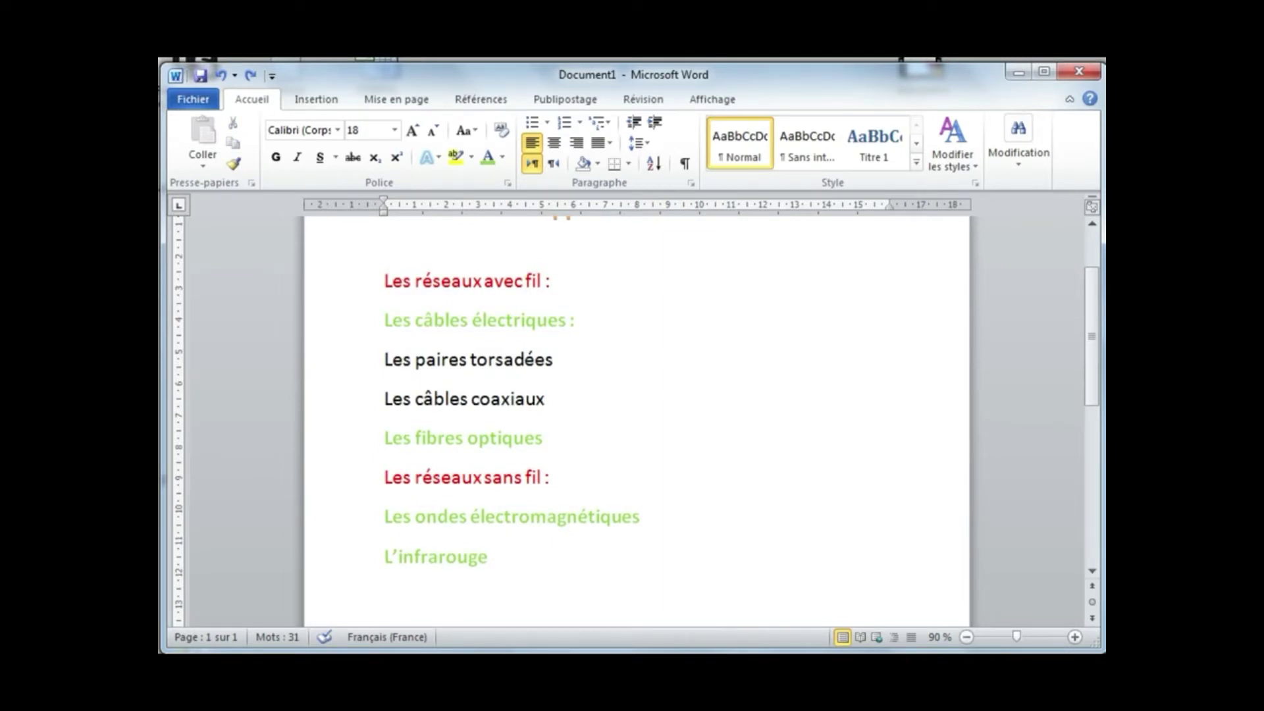
left_click_drag(384, 280, 501, 559)
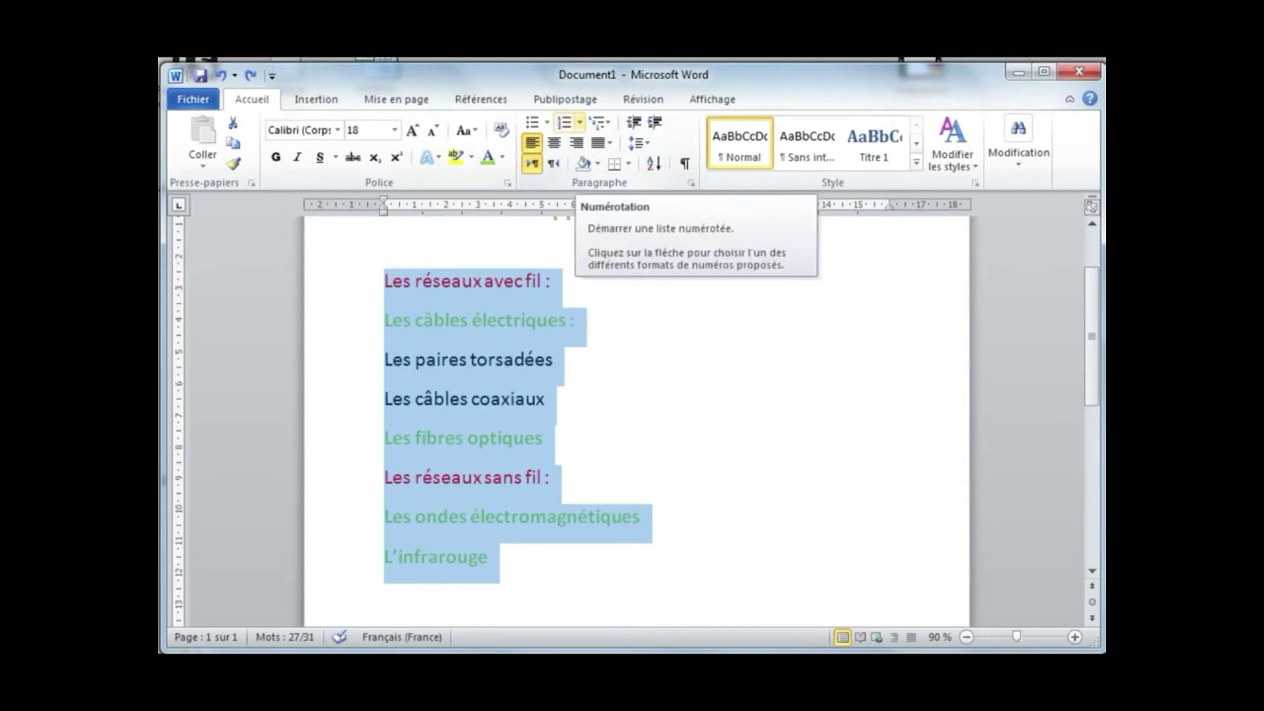
left_click(579, 123)
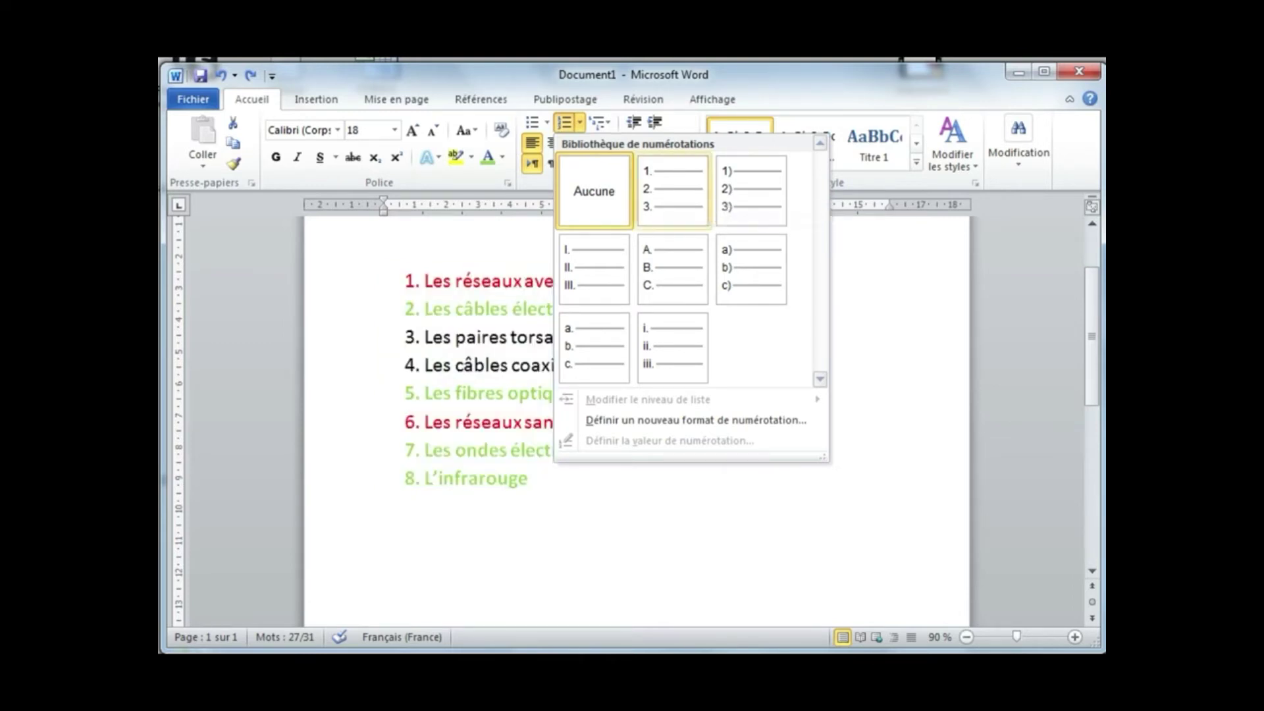
left_click(672, 191)
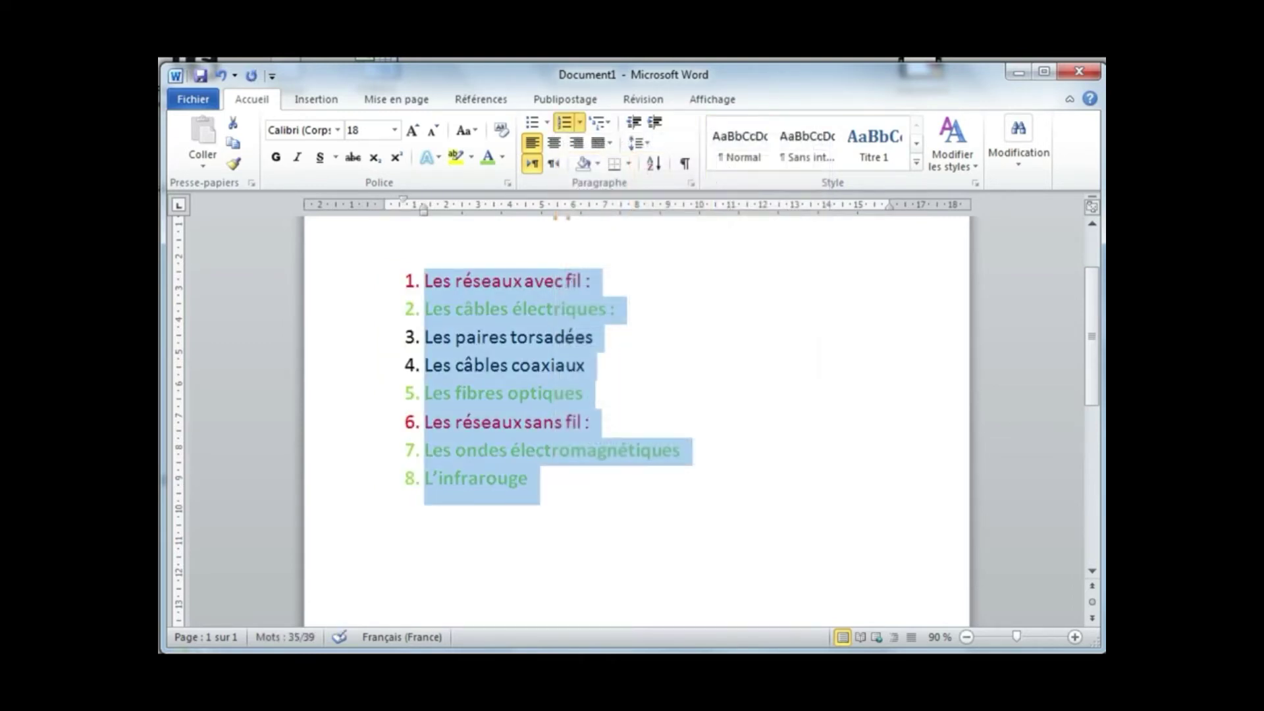
left_click(529, 478)
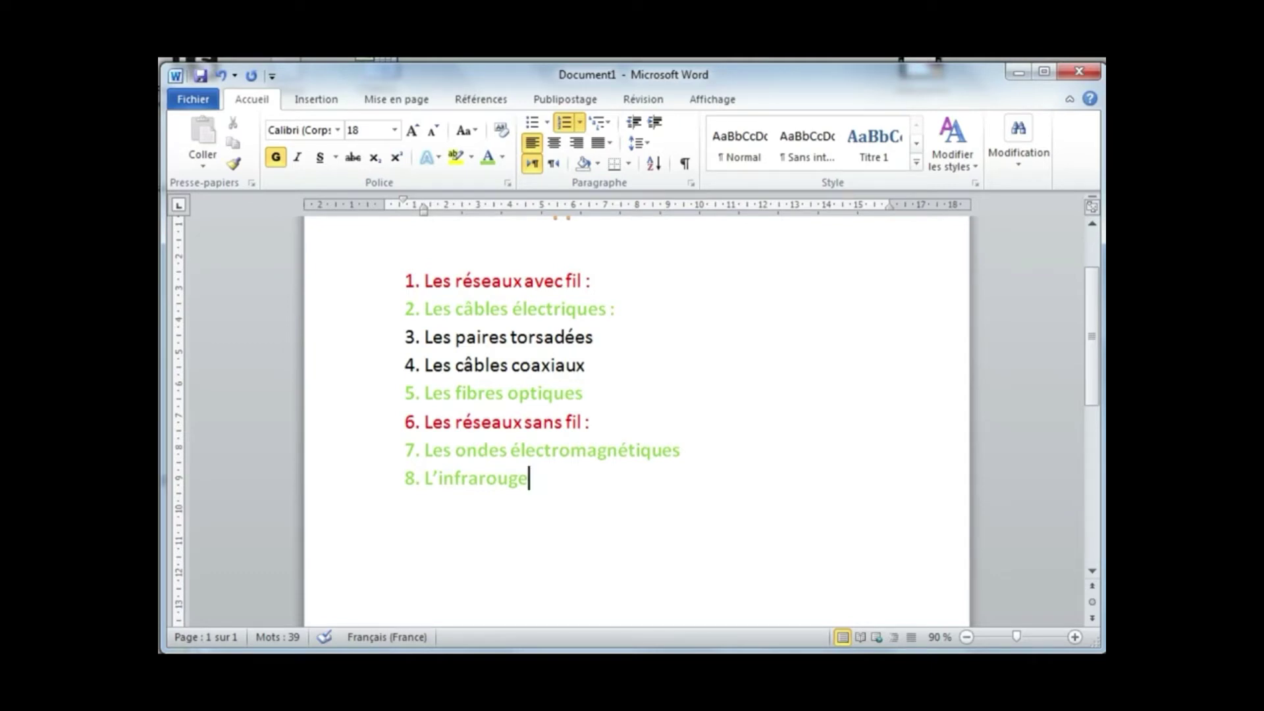
Demote "Les câbles électriques :", "Les fibres optiques", "Les ondes électromagnétiques" and "L'infrarouge" by one level in the numbered list
left_click(425, 309)
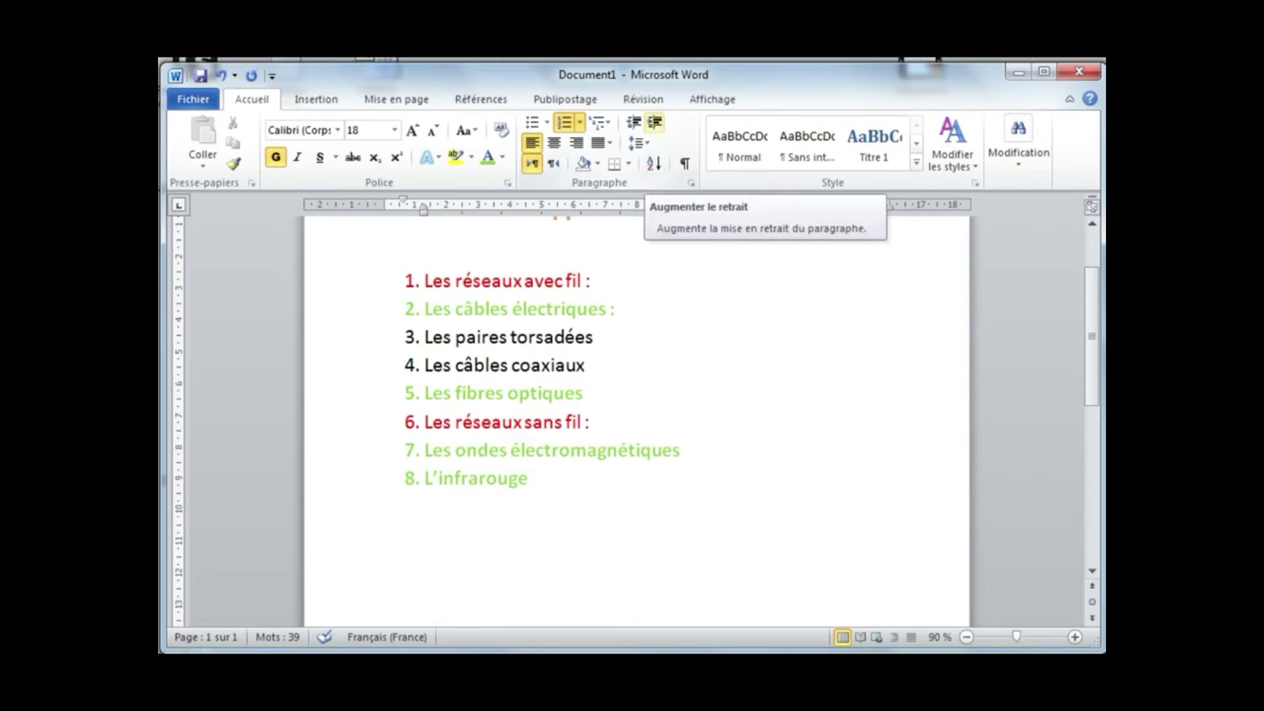
left_click(654, 122)
left_click(425, 394)
left_click(654, 121)
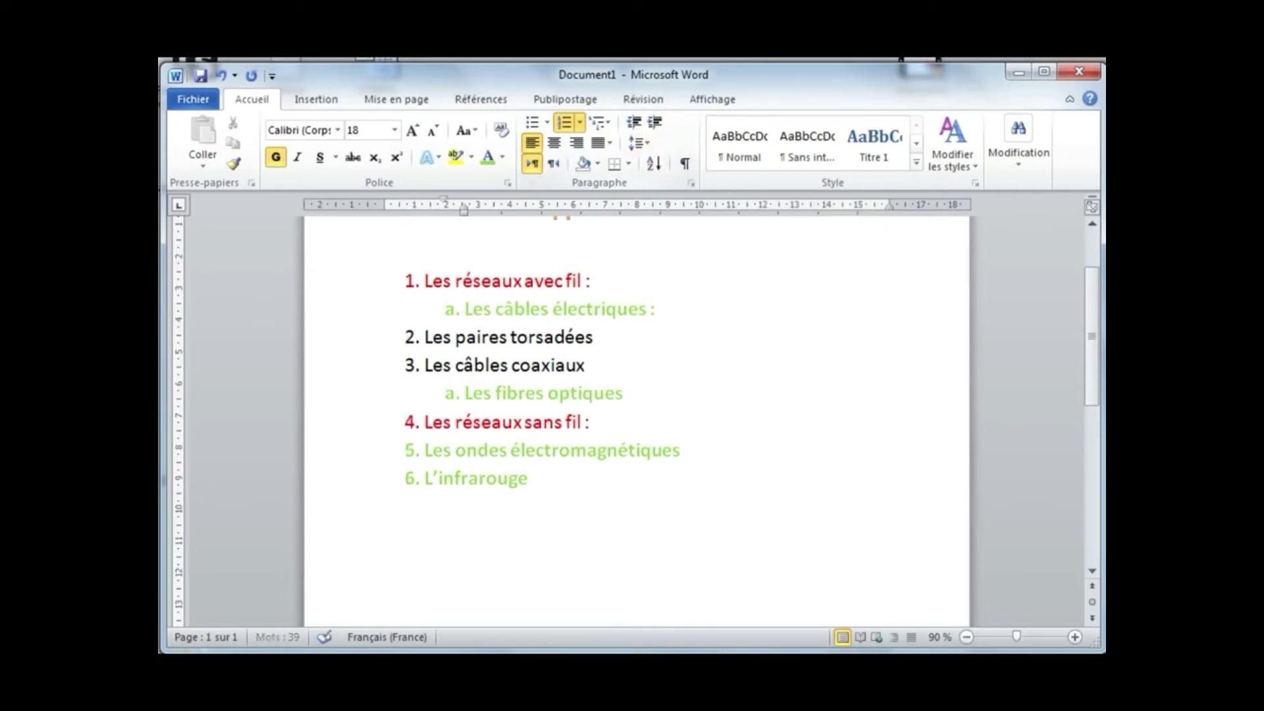
left_click_drag(425, 449, 528, 479)
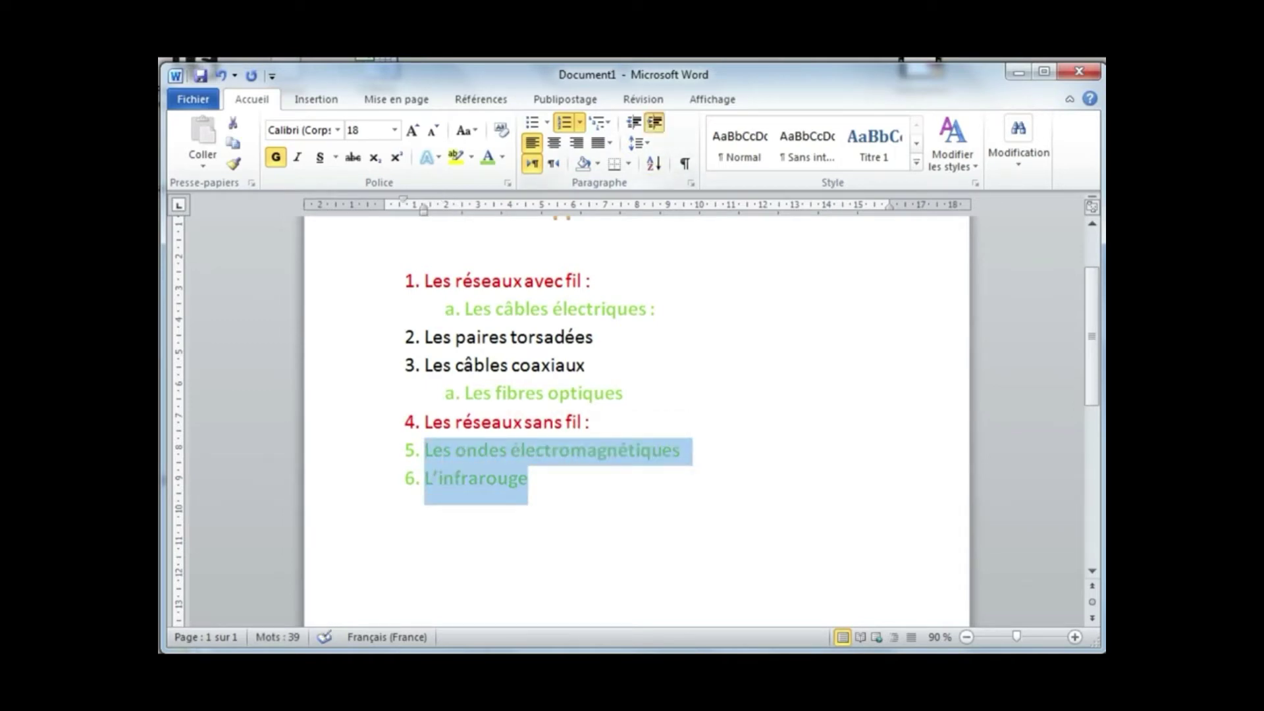
left_click(654, 122)
left_click(569, 478)
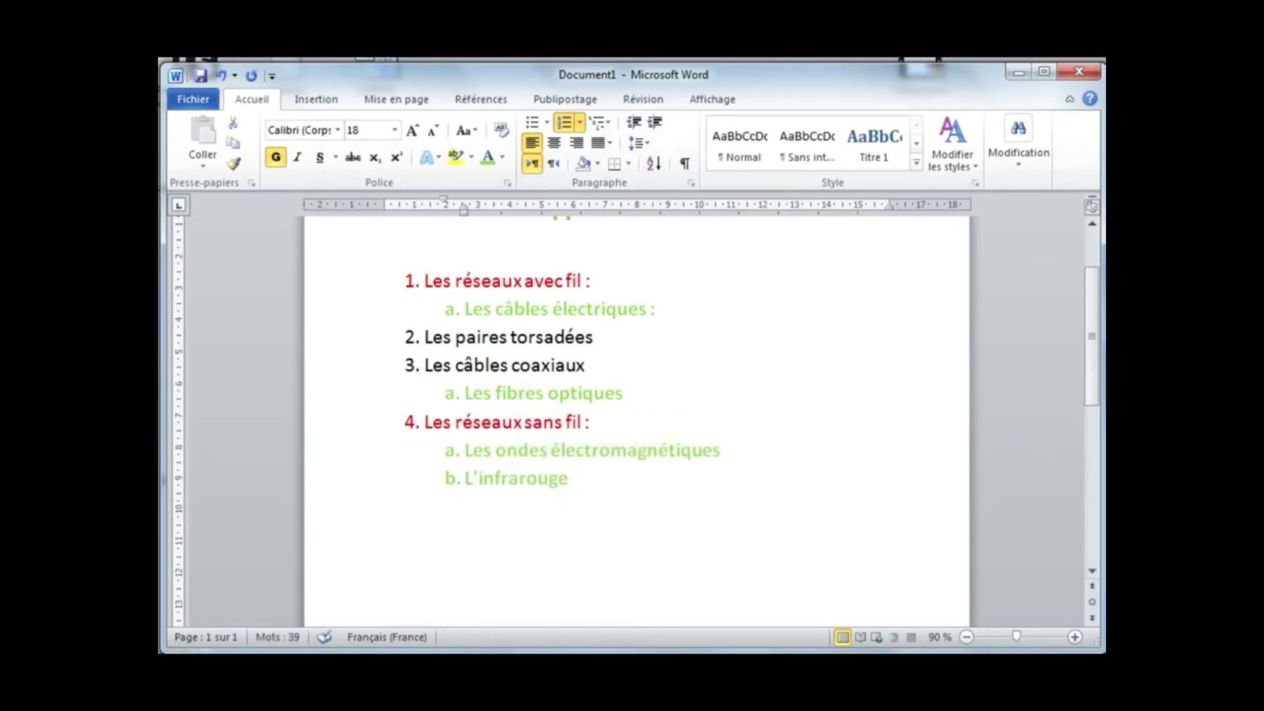
Demote "Les paires torsadées" and "Les câbles coaxiaux" by two levels to make them third-level items, and deselect them
left_click_drag(424, 337, 596, 366)
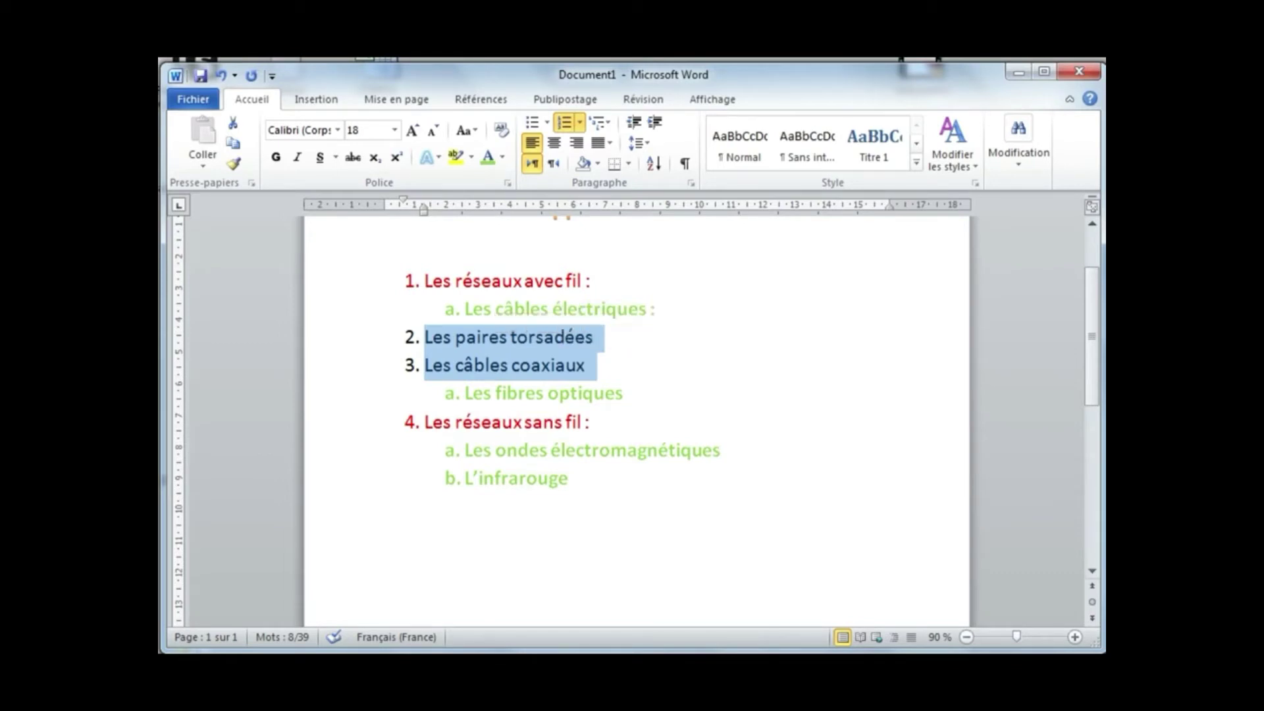
left_click(654, 123)
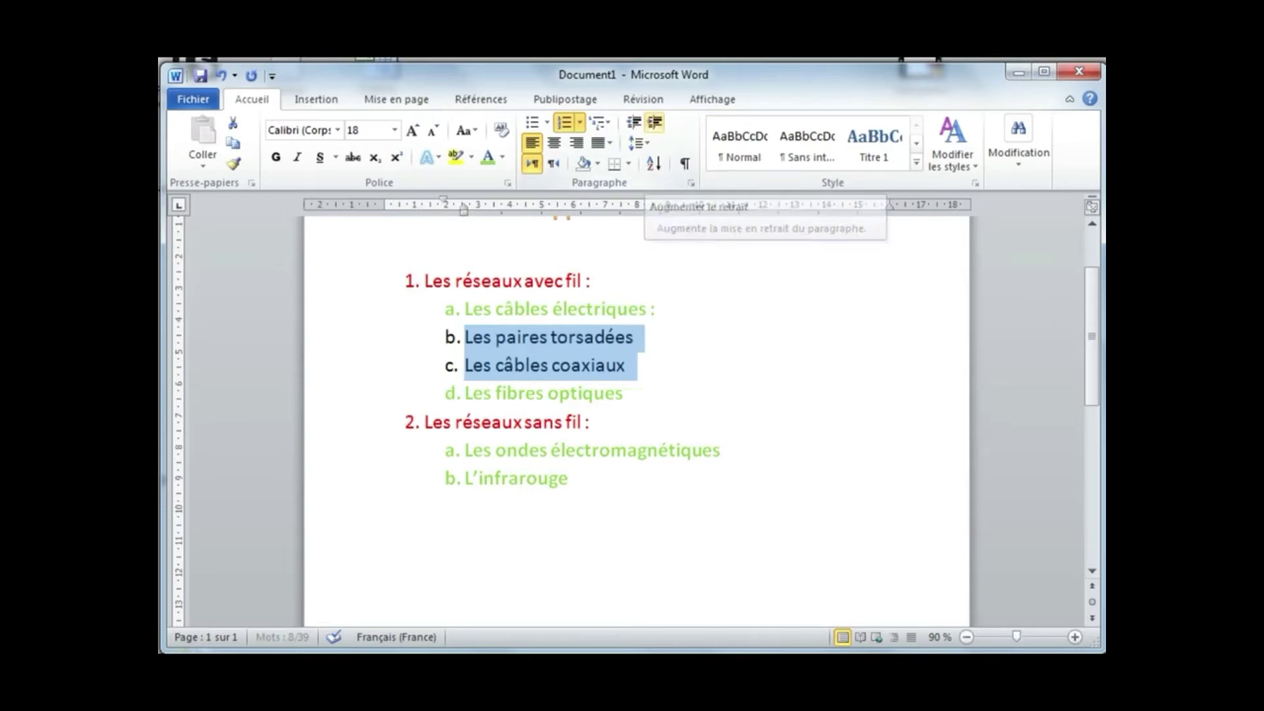
left_click(655, 123)
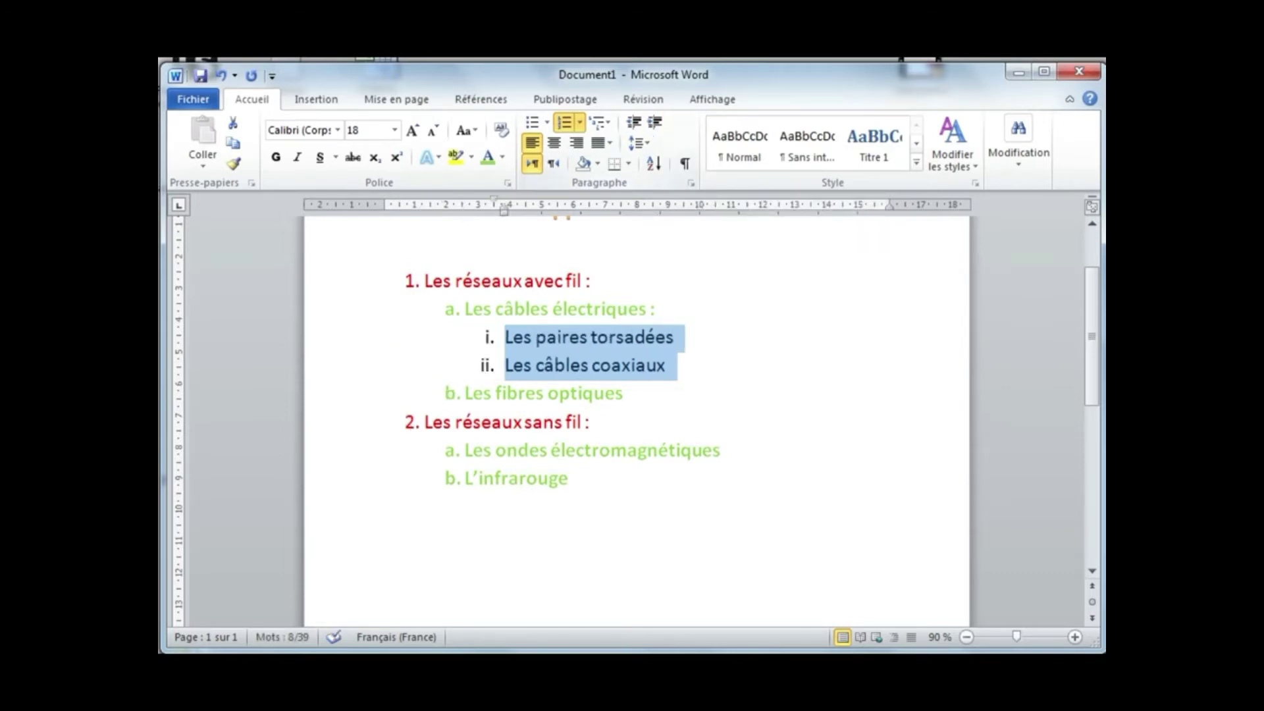
left_click(667, 365)
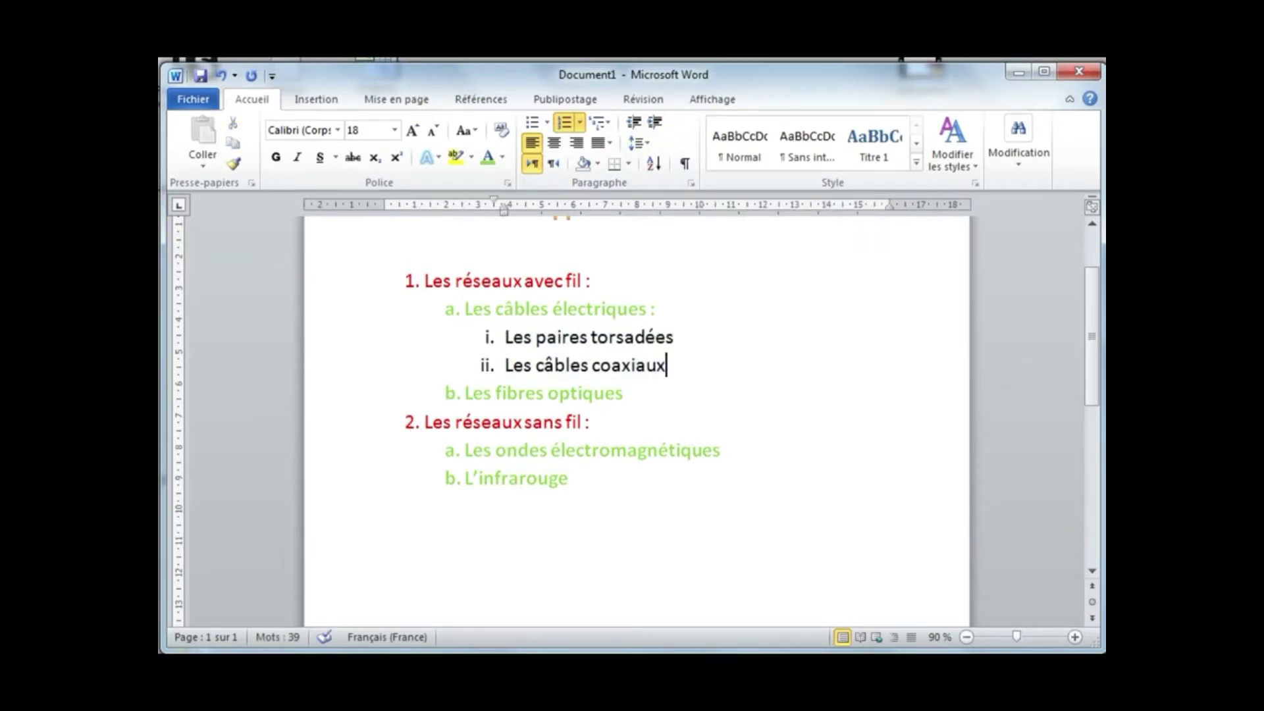
left_click(569, 478)
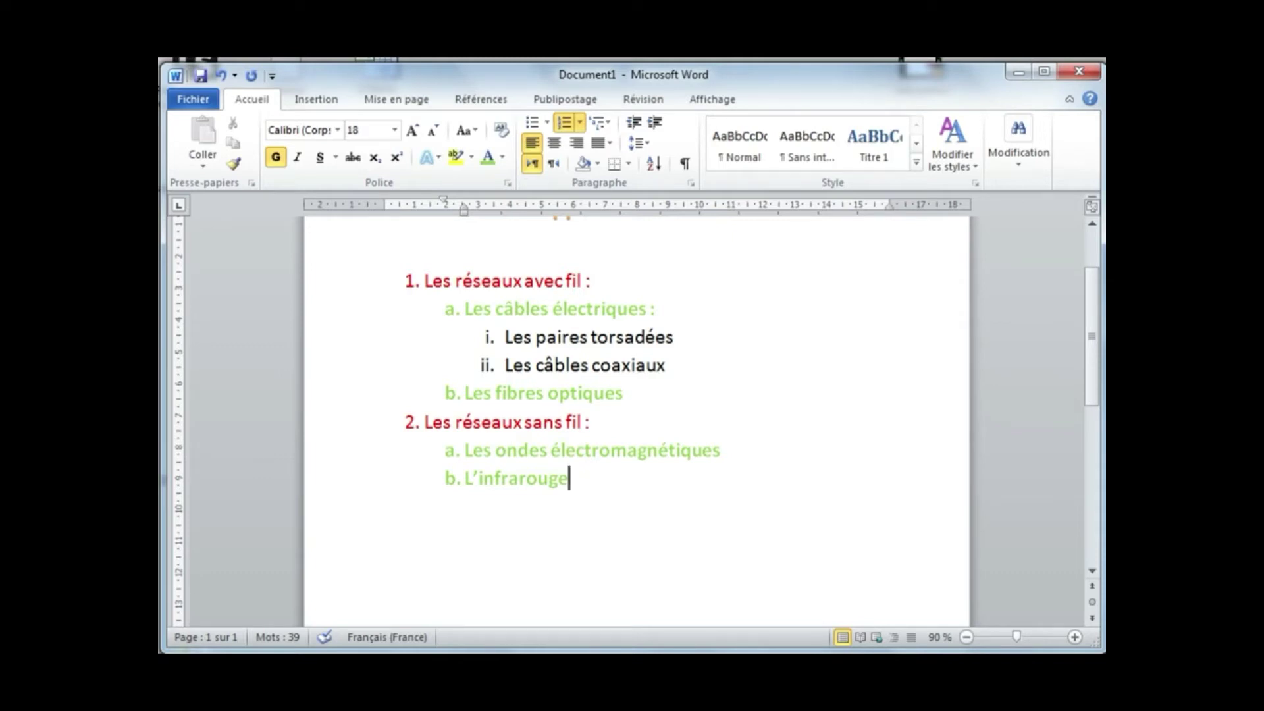
Add an empty numbered item after "Les fibres optiques" and another after "L'infrarouge"
left_click(624, 393)
key("Return")
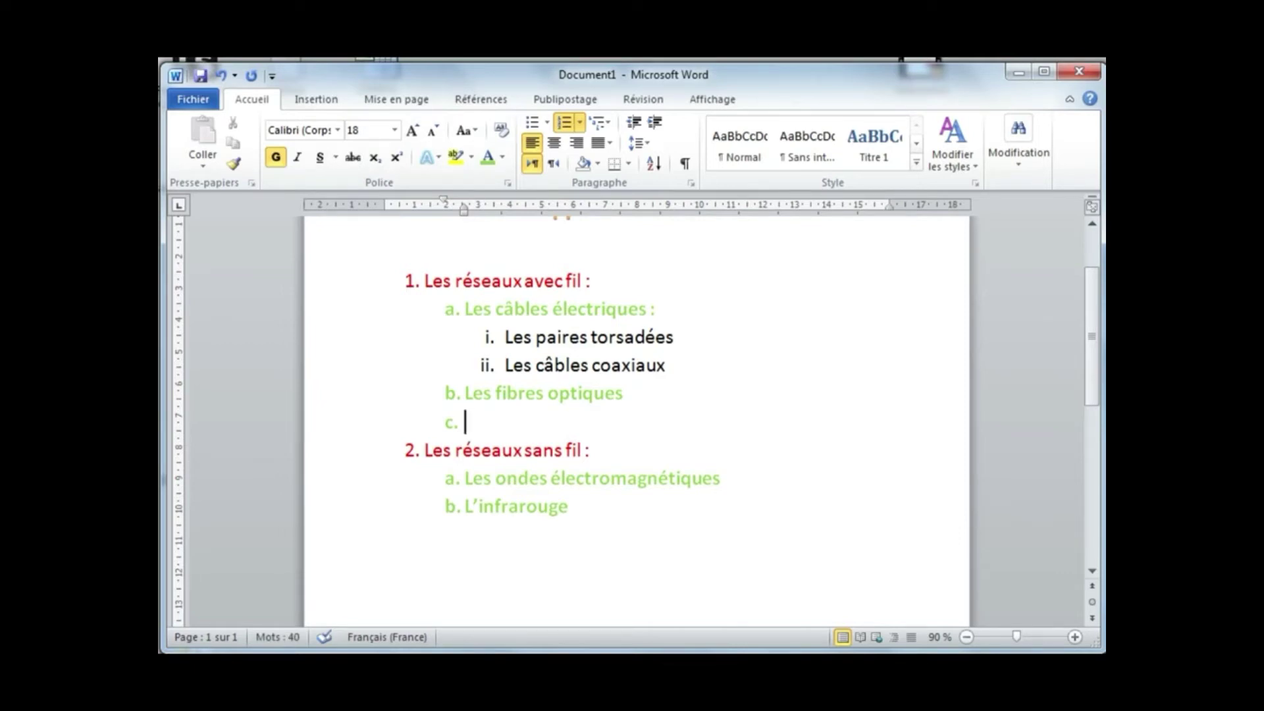
left_click(569, 506)
key("Return")
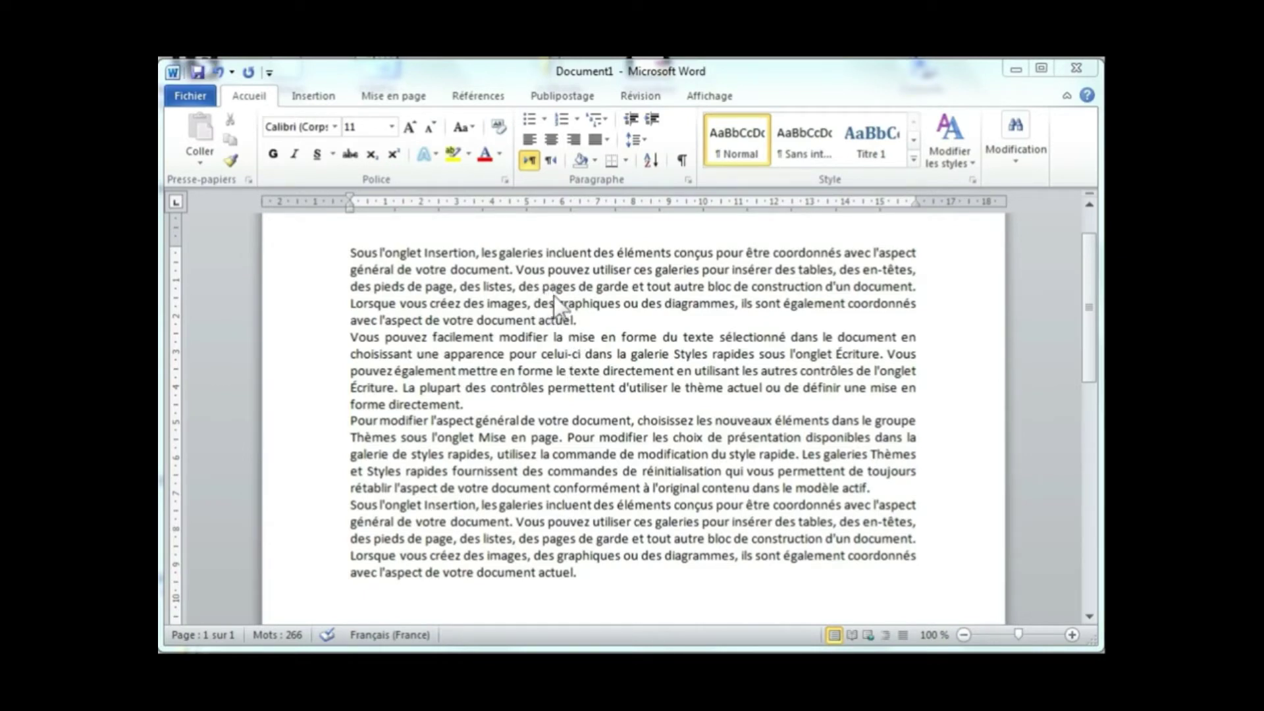
Select the first paragraph of the text and minimize the ribbon so that its commands show only on demand
double_click(340, 287)
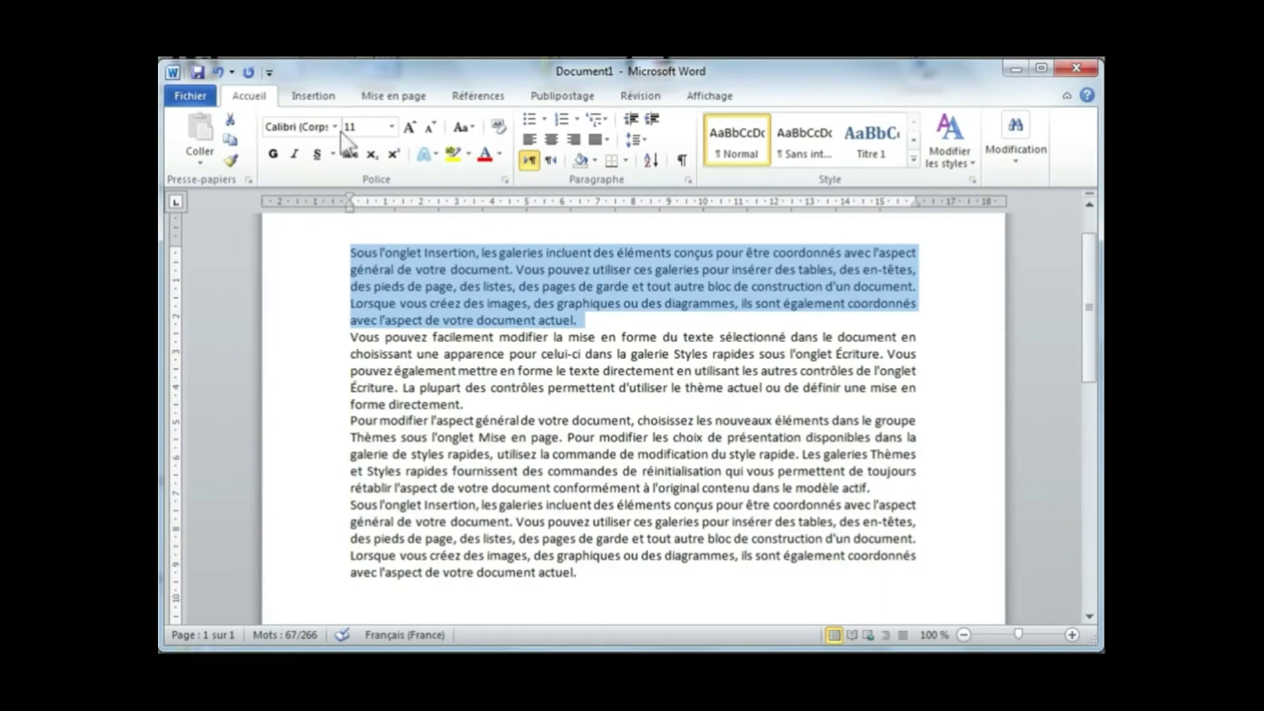
double_click(253, 95)
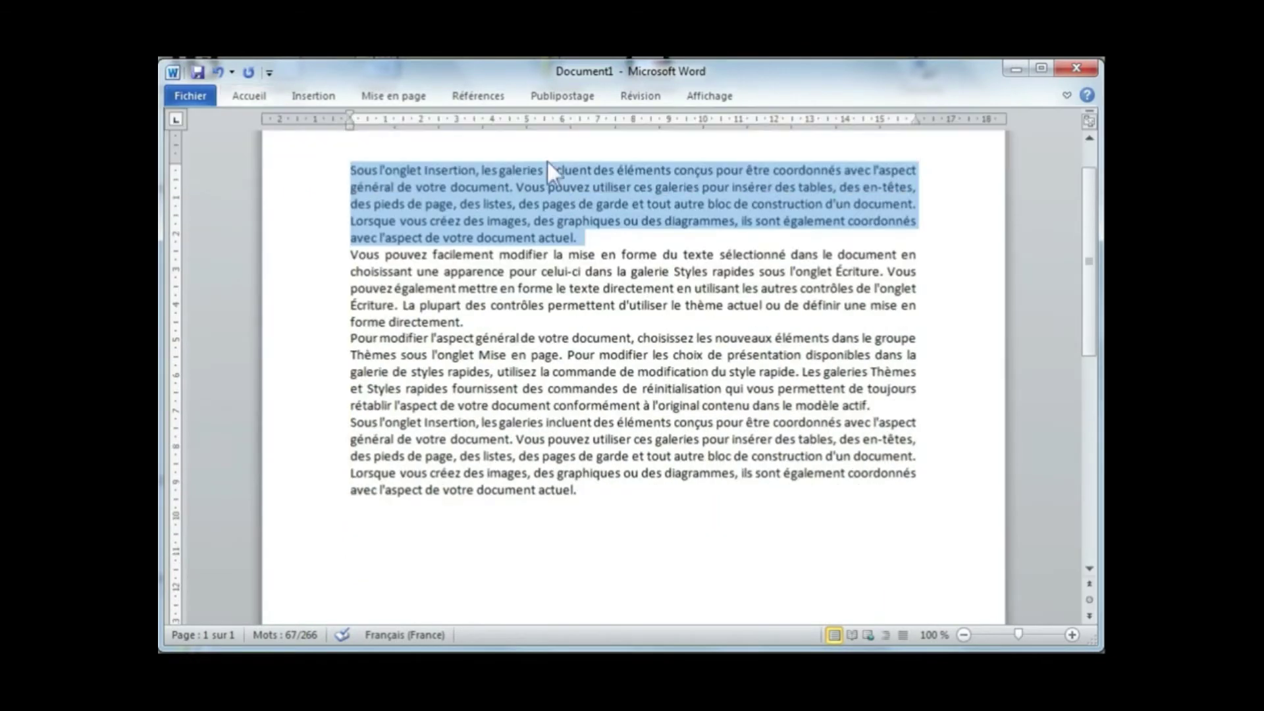
left_click(265, 95)
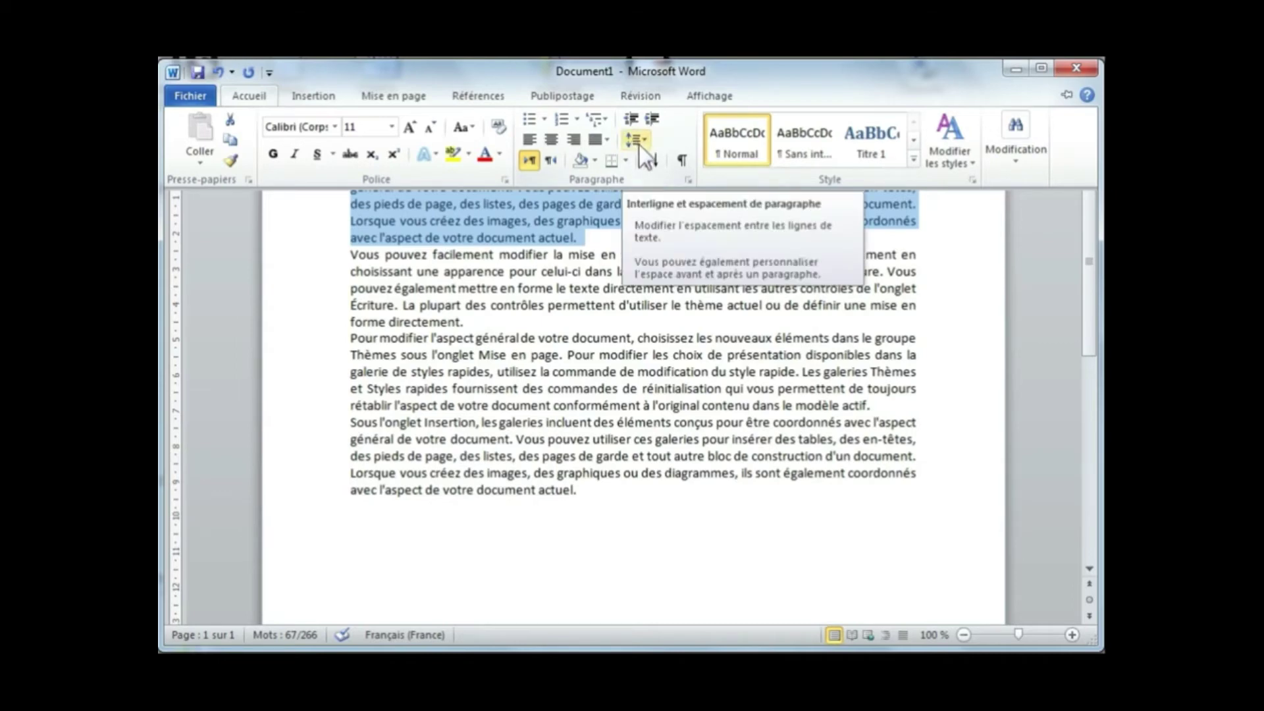
left_click(658, 241)
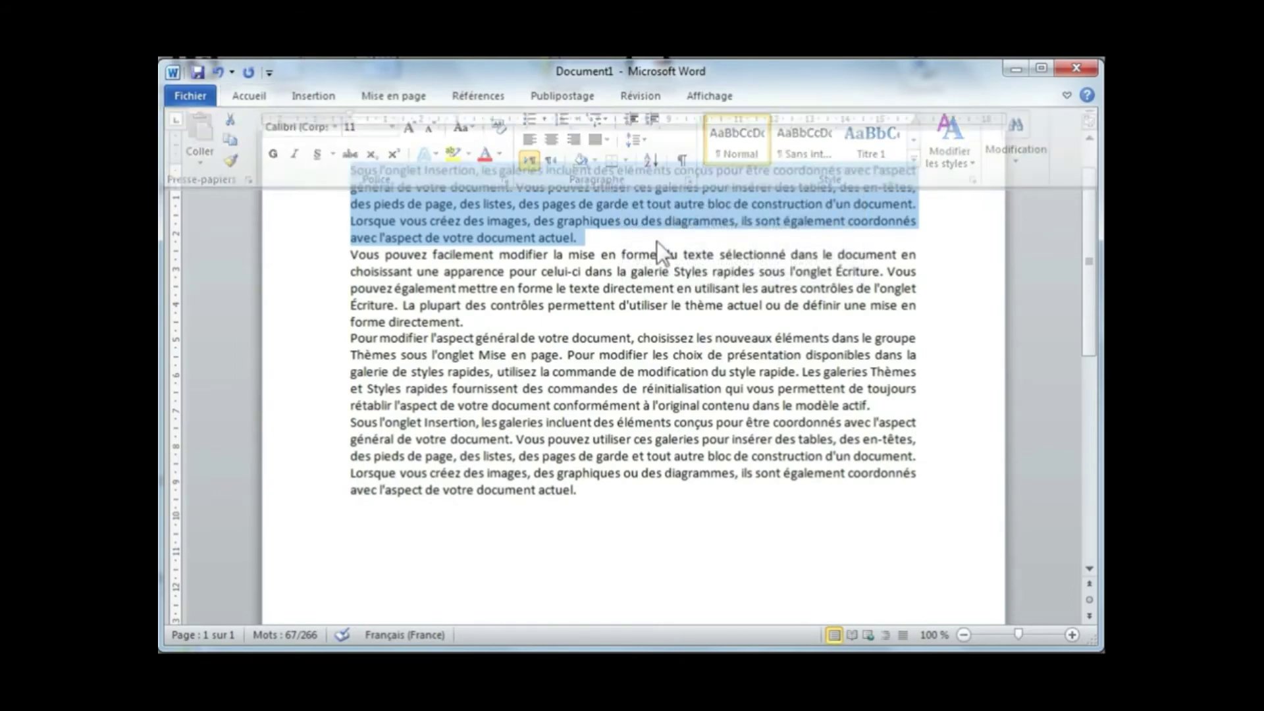
Set the first paragraph's line spacing to Multiple 2,5 in the paragraph settings and undo the change
left_click(267, 93)
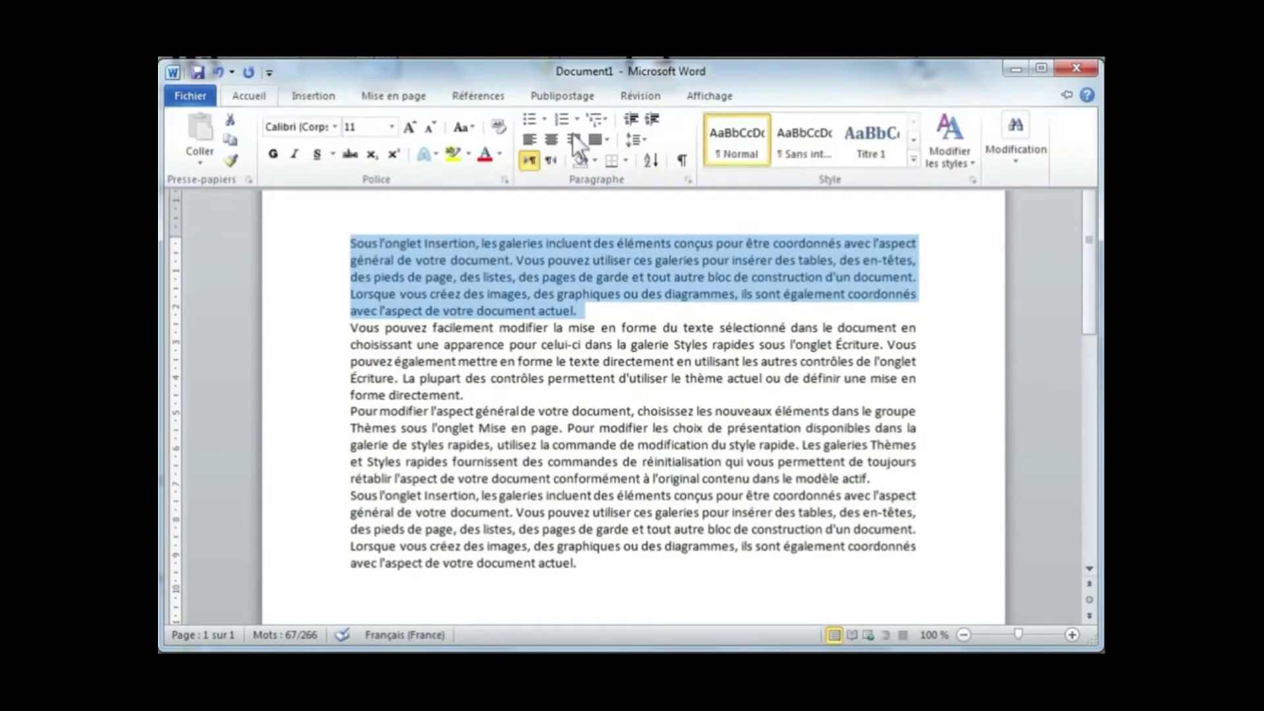
left_click(635, 139)
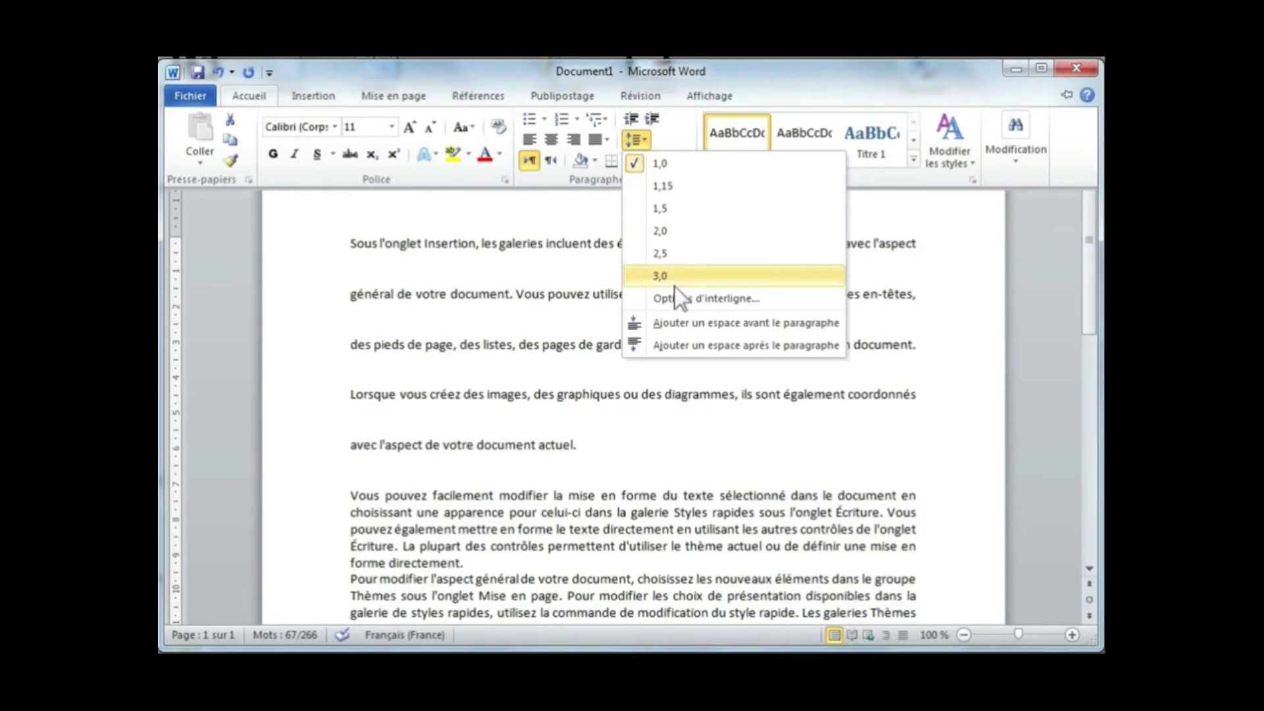
left_click(694, 300)
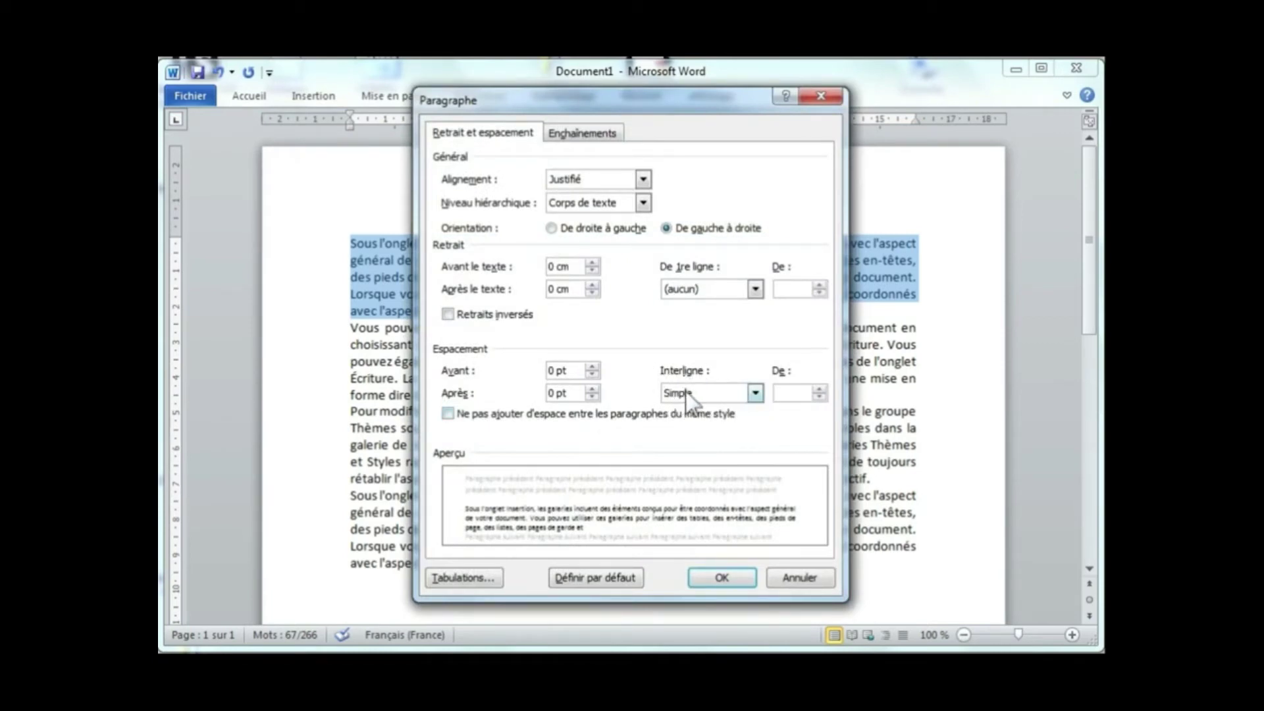
left_click(821, 390)
left_click(821, 389)
left_click(820, 390)
left_click(820, 390)
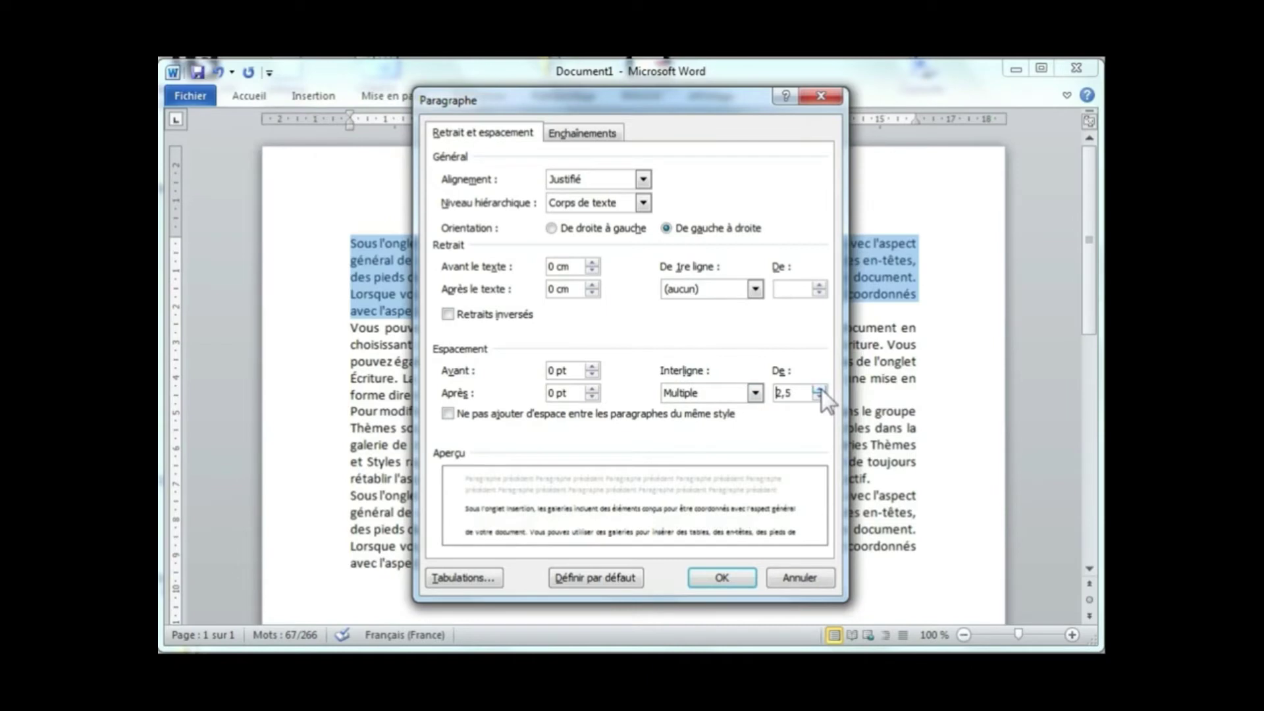
left_click(722, 578)
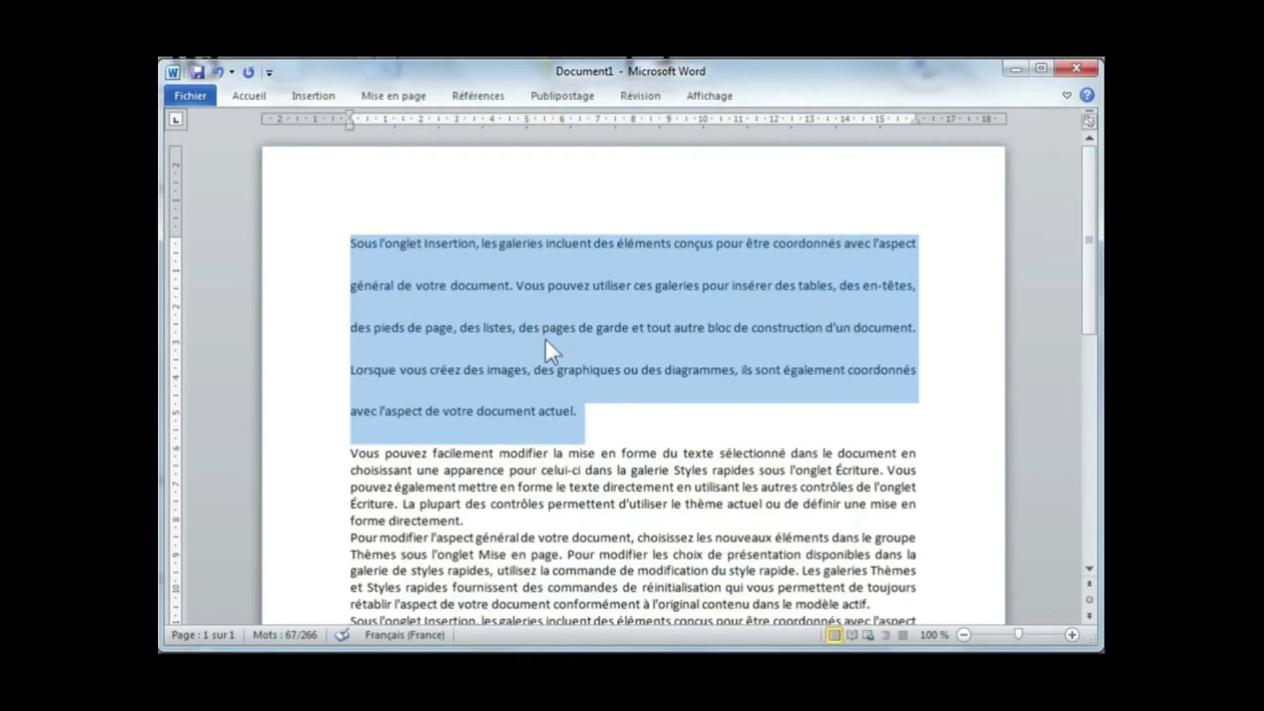
left_click(218, 73)
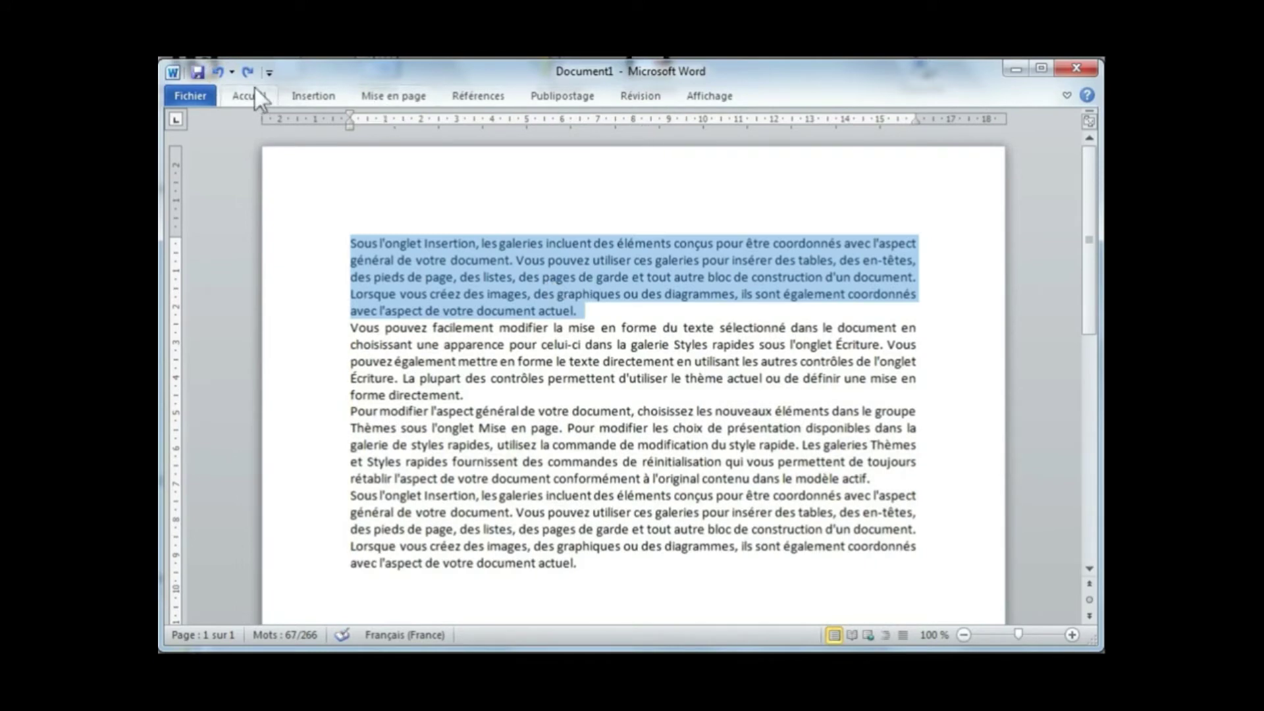
Set the first paragraph's line spacing to 1,15
left_click(249, 95)
left_click(639, 140)
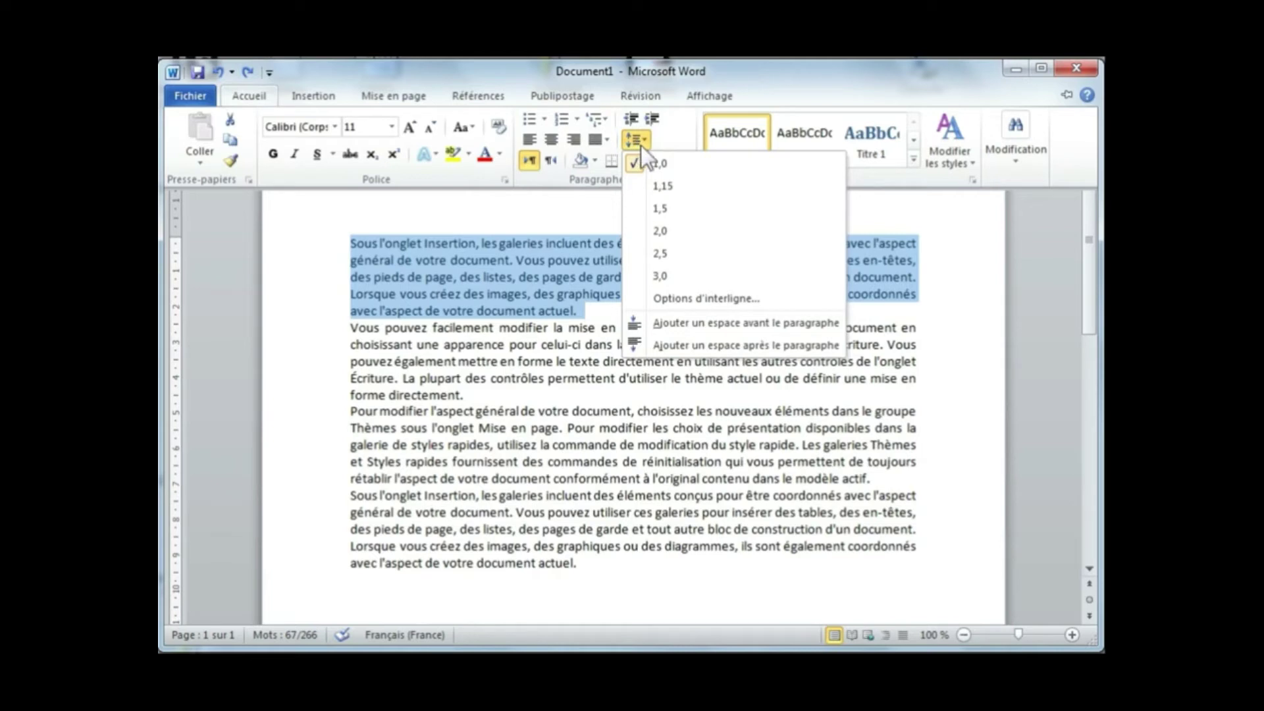
left_click(672, 187)
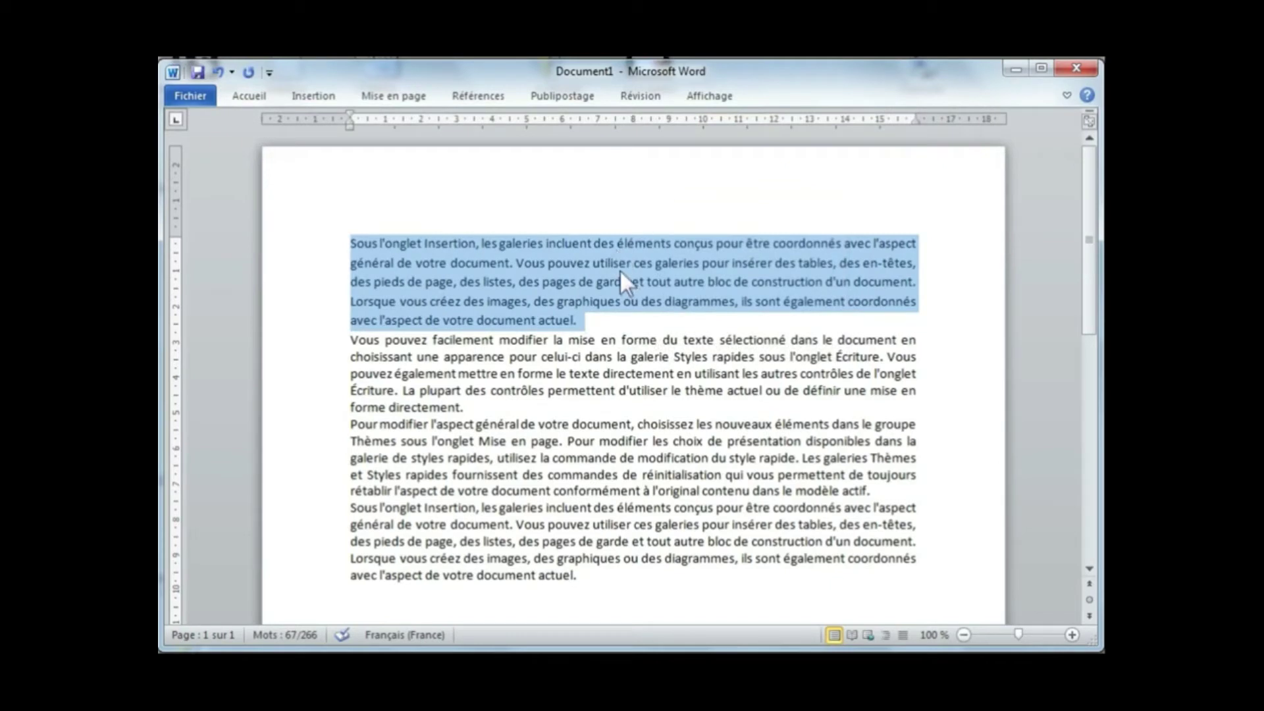
Set the second paragraph's line spacing to 2,5 and undo the spacing changes to both the second and first paragraphs
triple_click(652, 360)
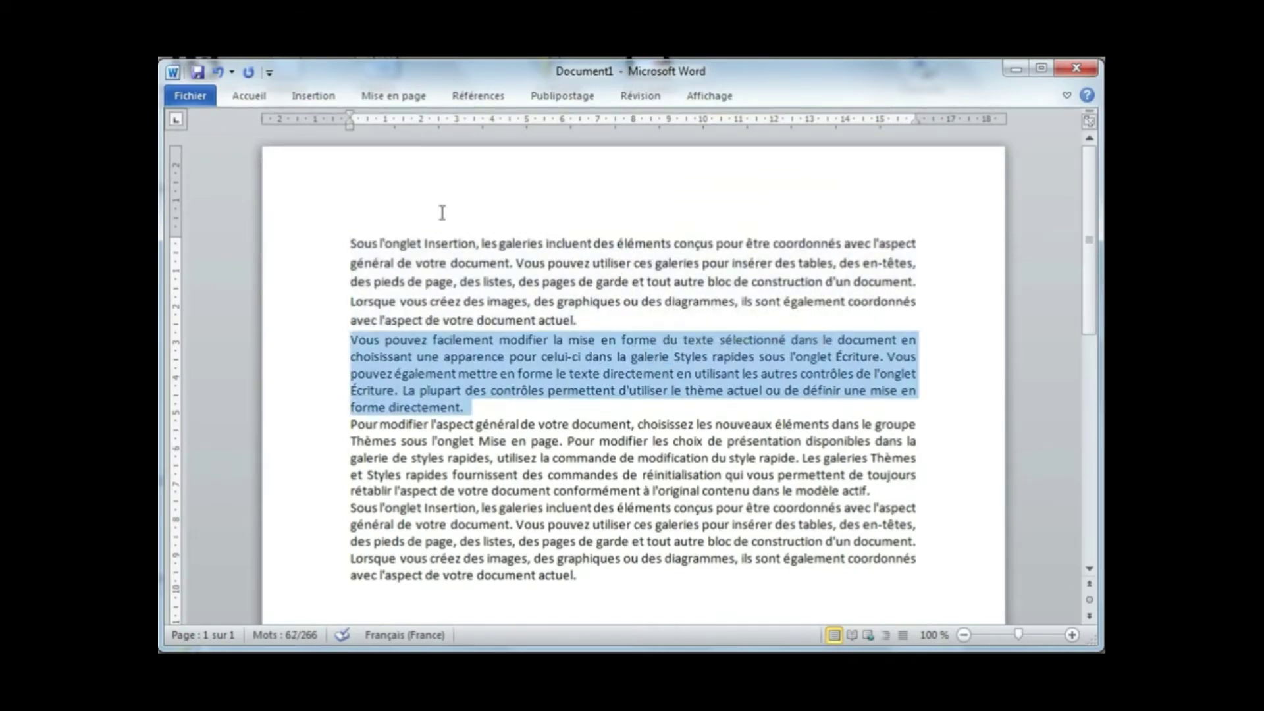
left_click(248, 99)
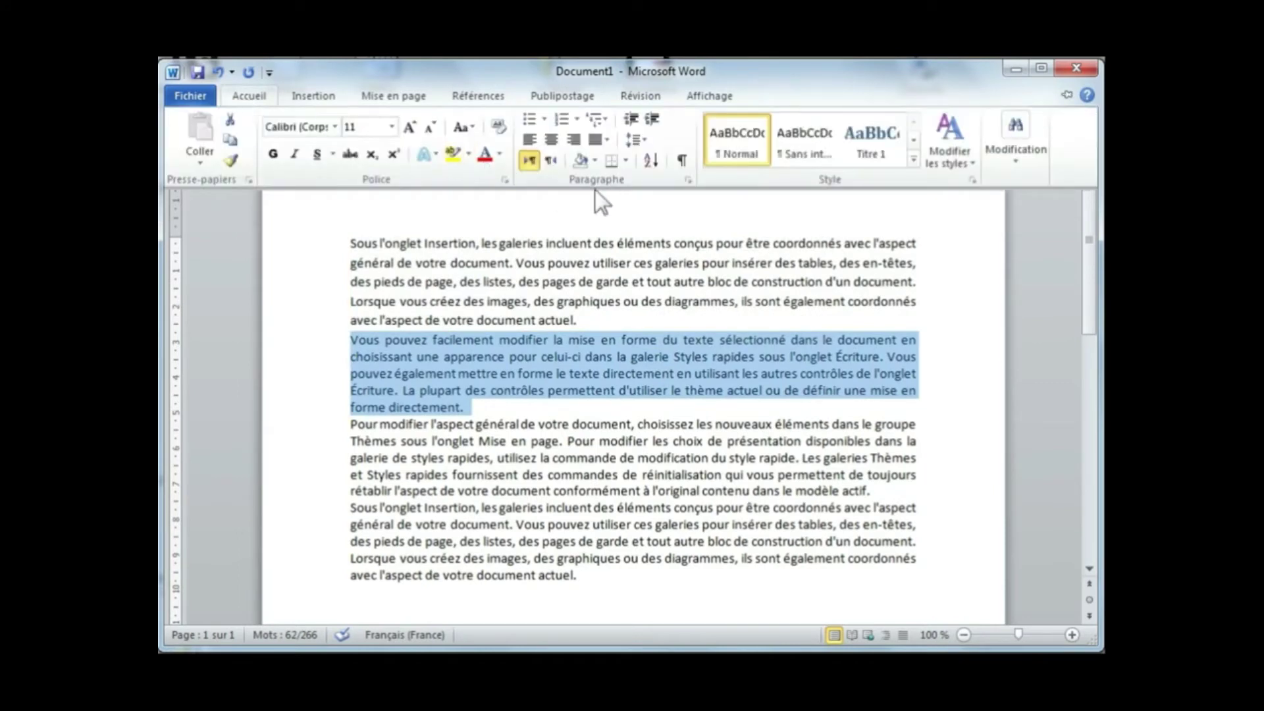
left_click(643, 141)
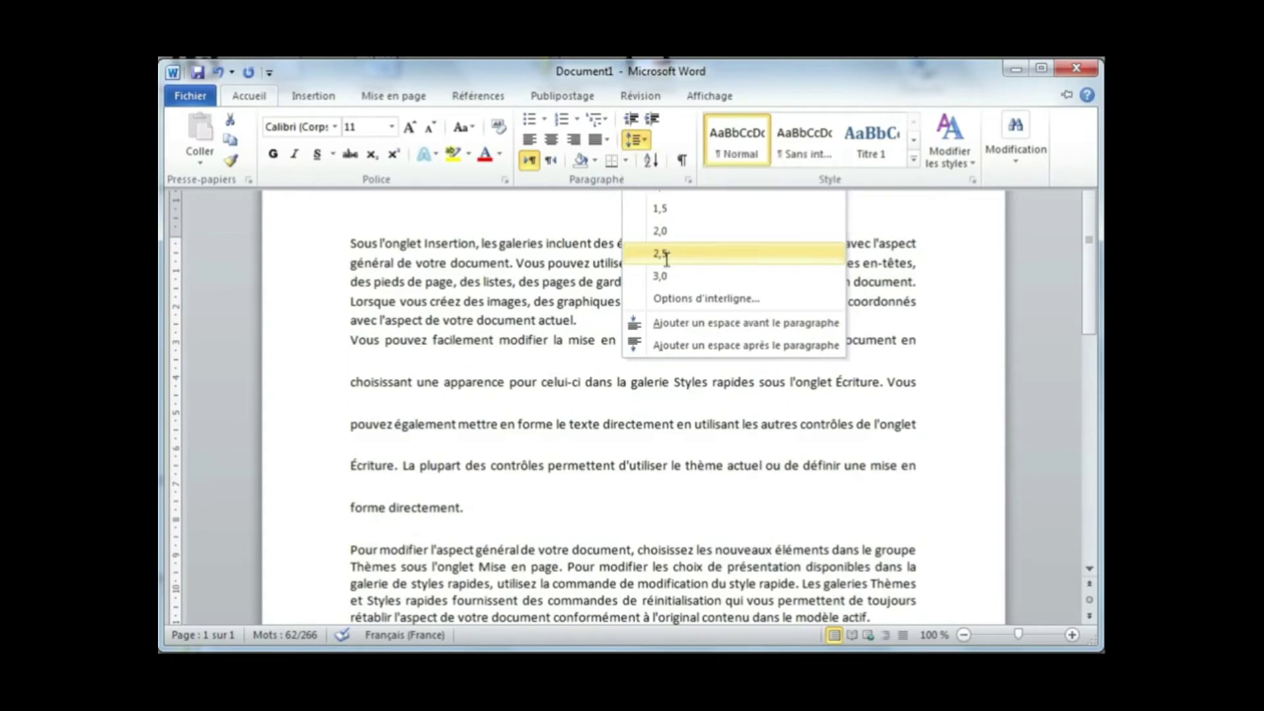
left_click(665, 254)
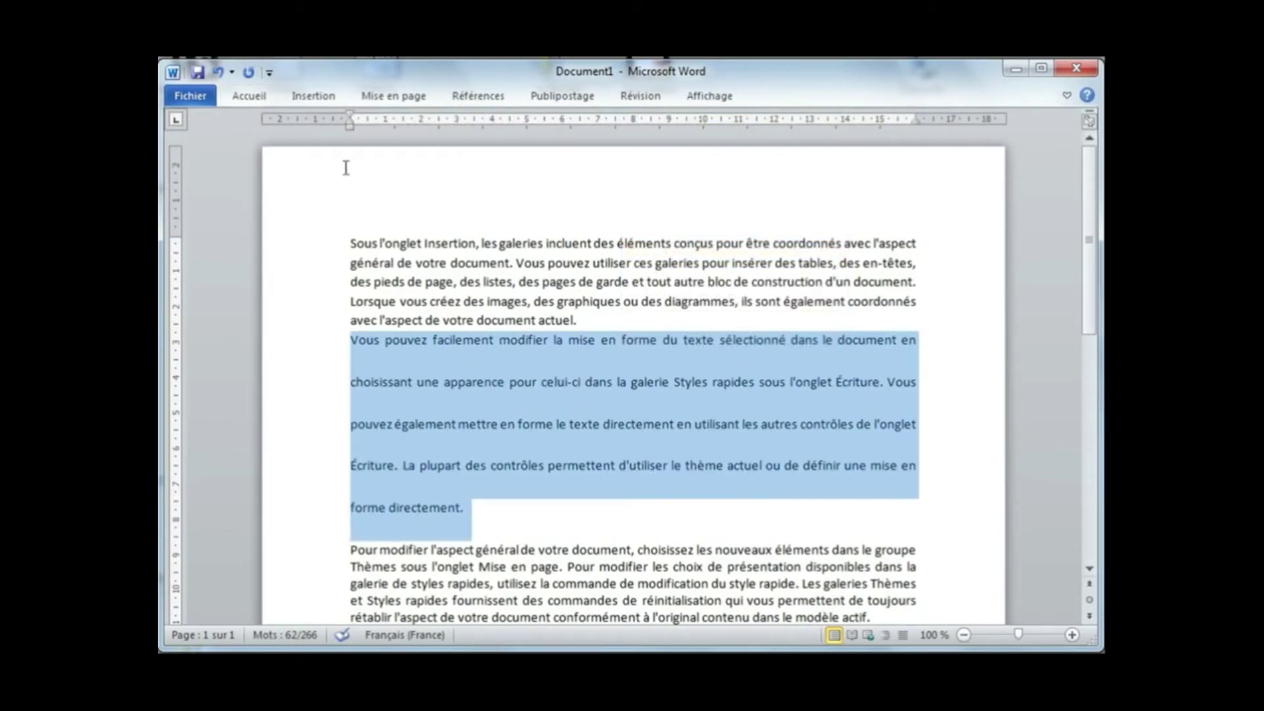
left_click(219, 73)
left_click(219, 72)
left_click(559, 378)
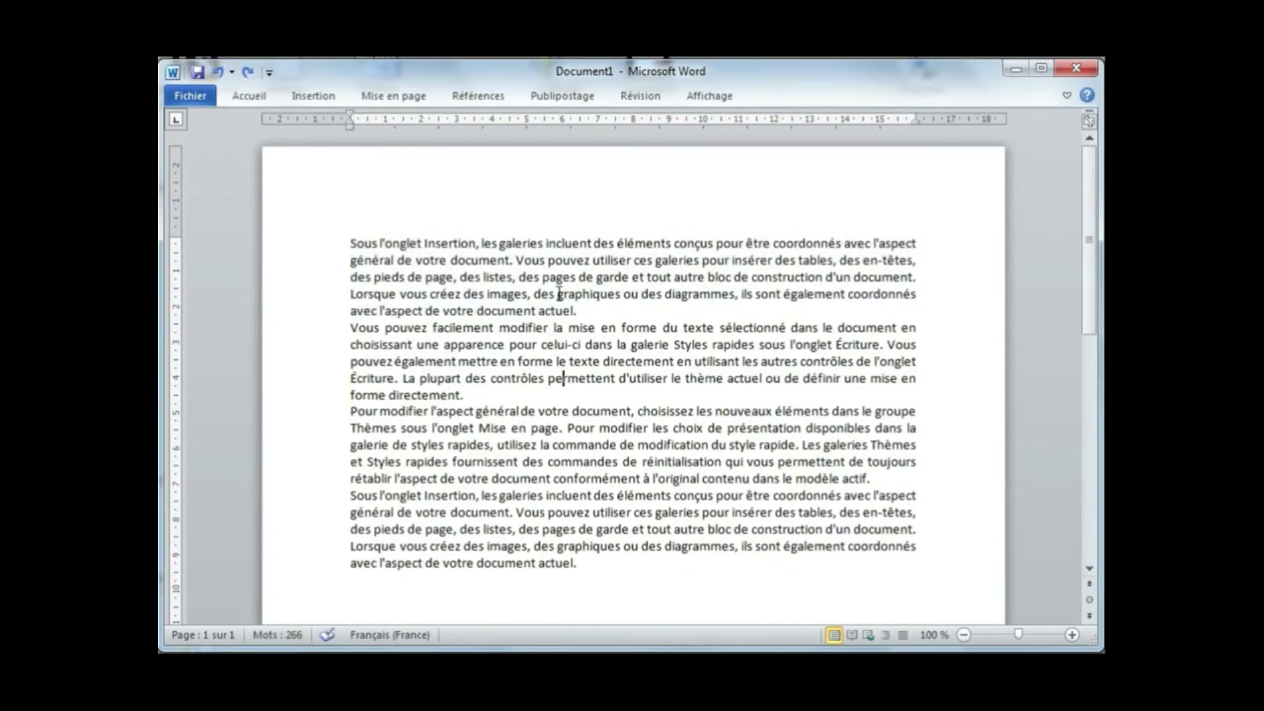
left_click(563, 378)
Select the first, second and third paragraphs one after another and clear the selection
triple_click(498, 278)
double_click(513, 344)
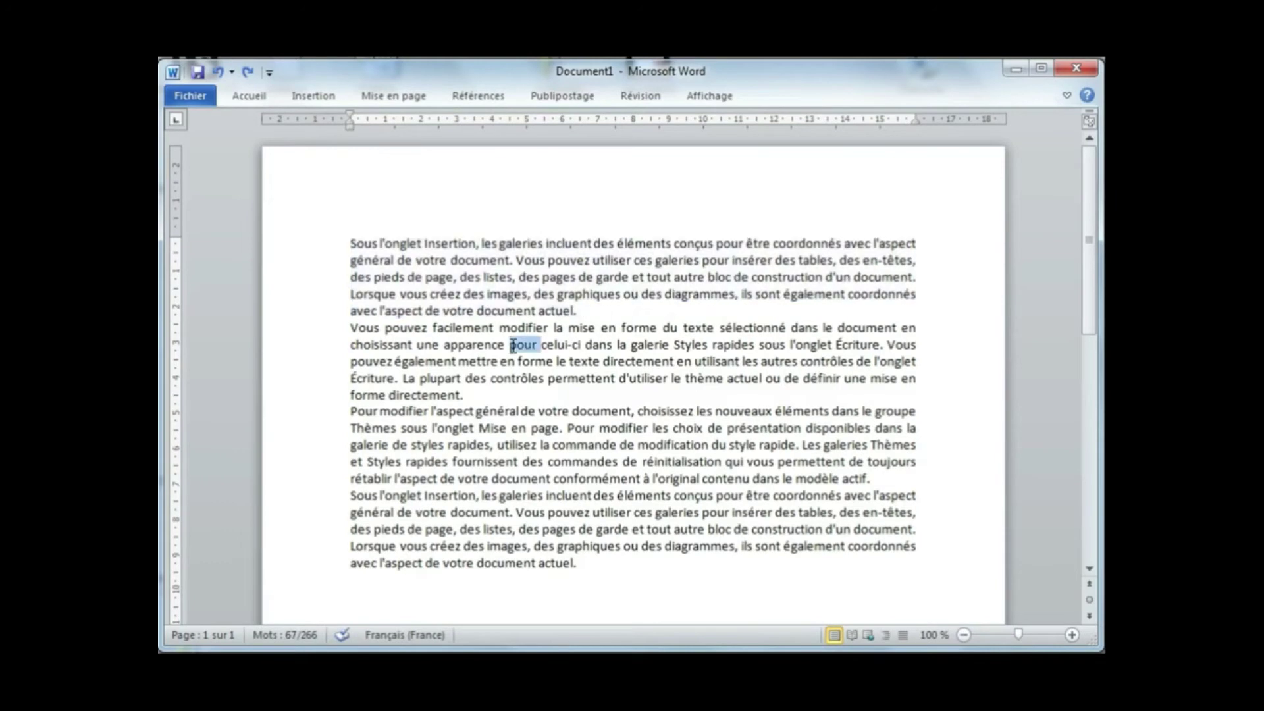
triple_click(513, 344)
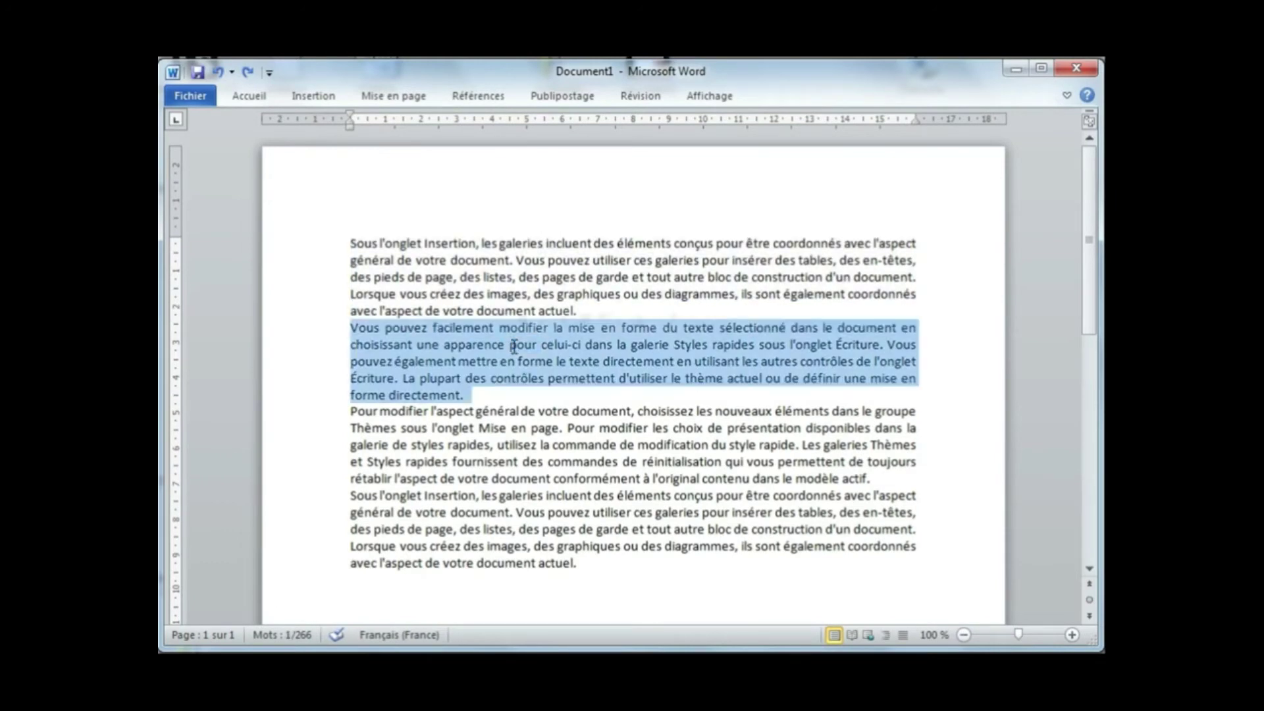
triple_click(527, 437)
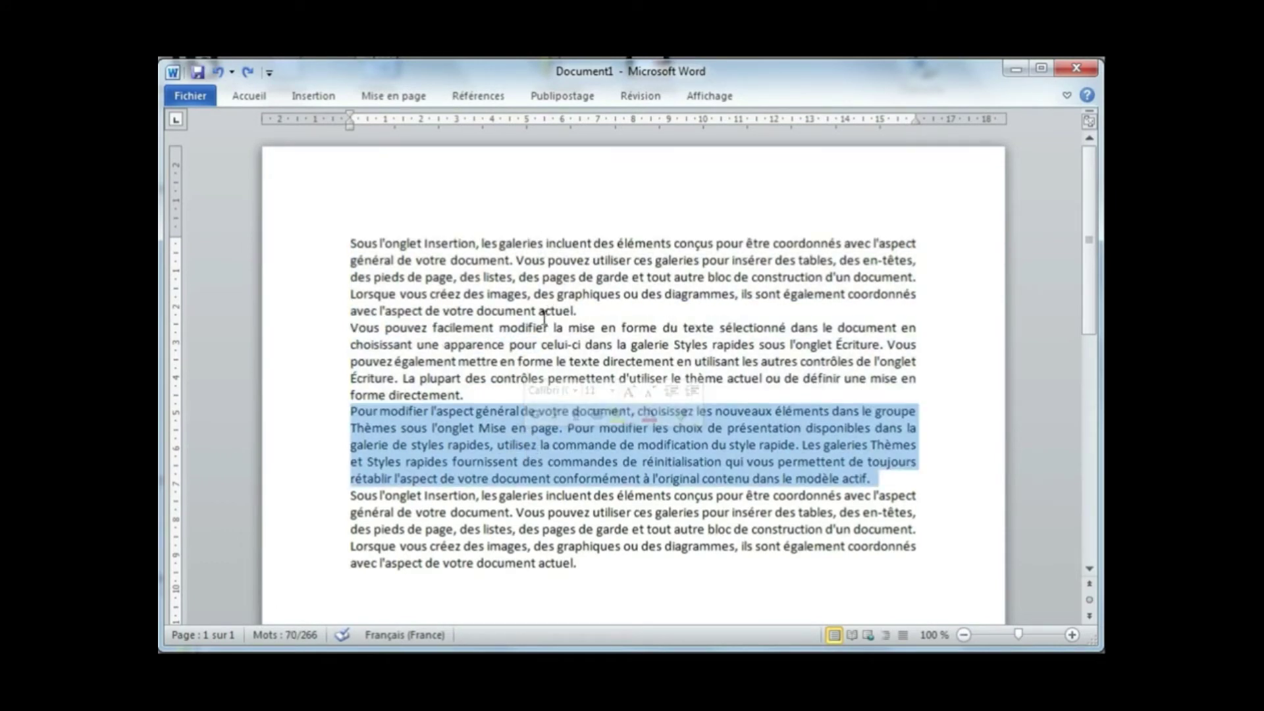
left_click(570, 361)
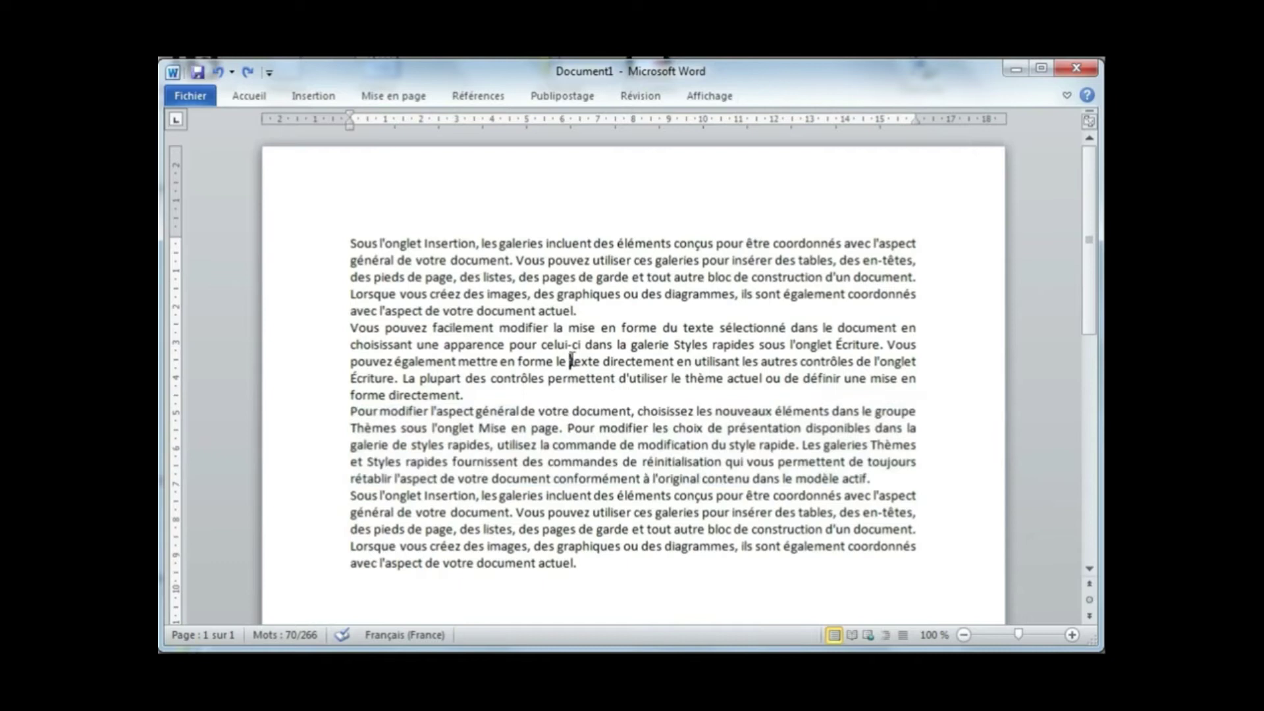
Select the whole text and set the spacing after each paragraph to 12 pt
triple_click(290, 373)
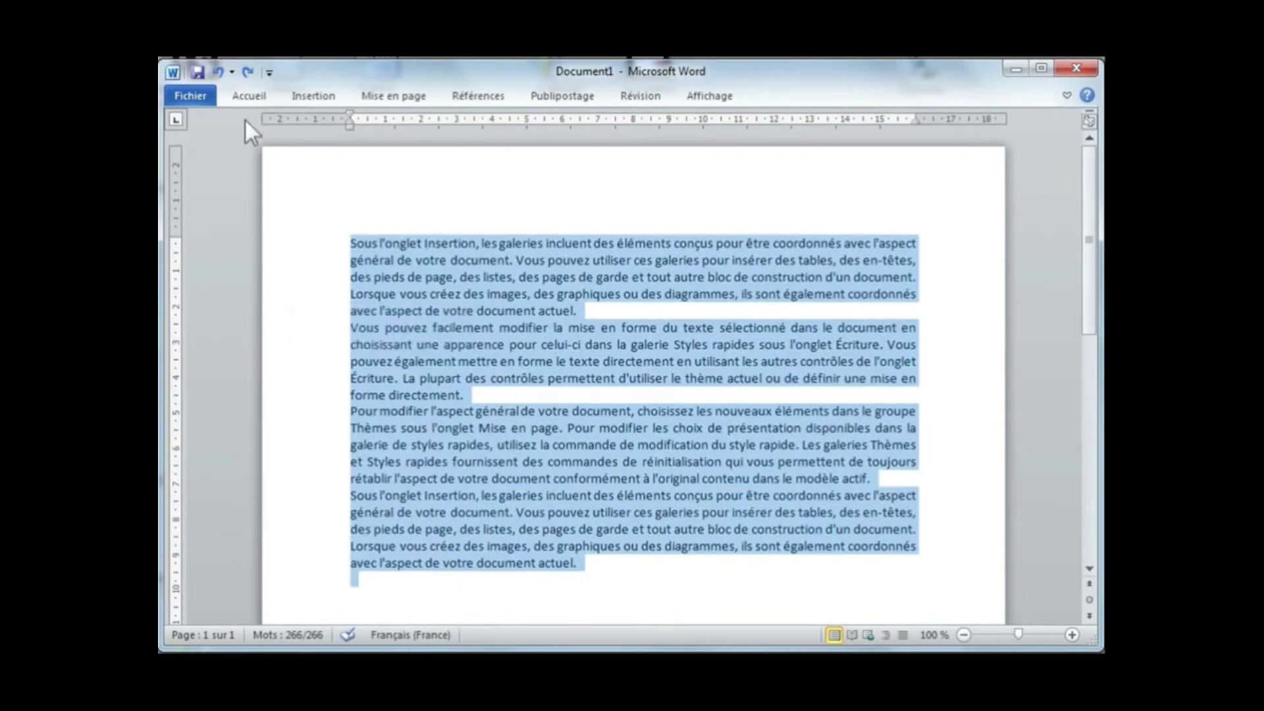
left_click(245, 98)
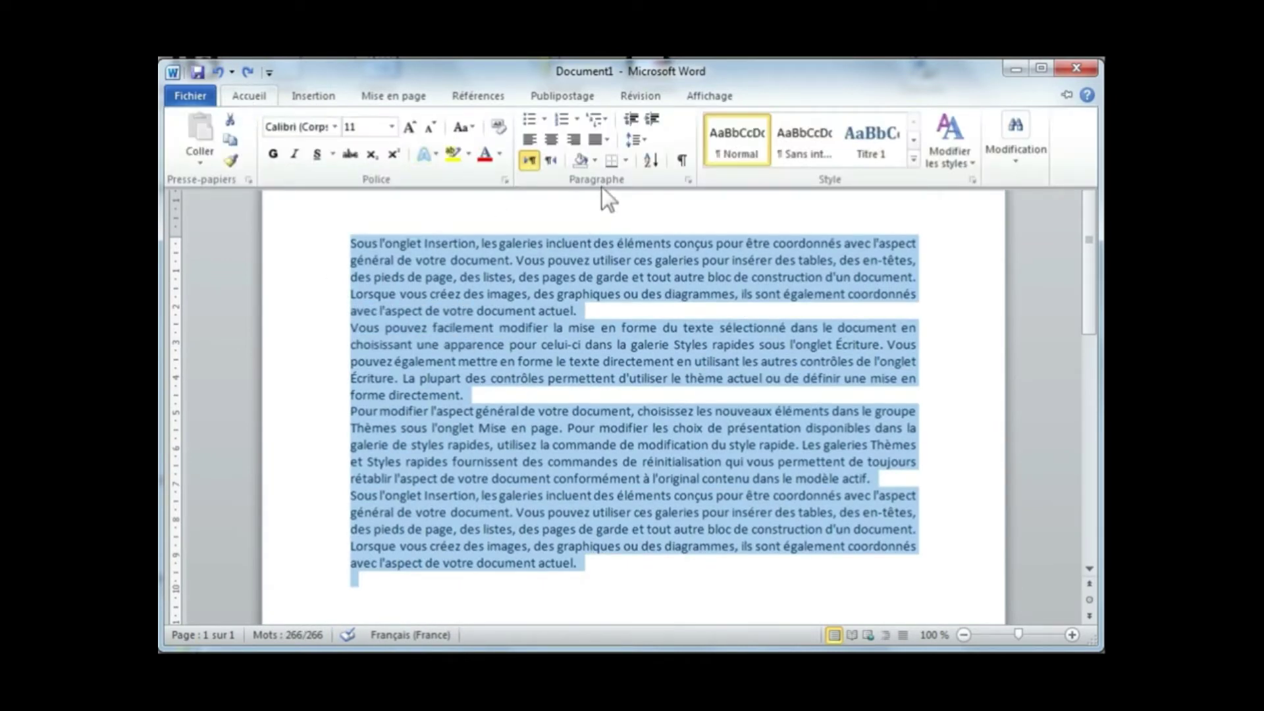
left_click(644, 140)
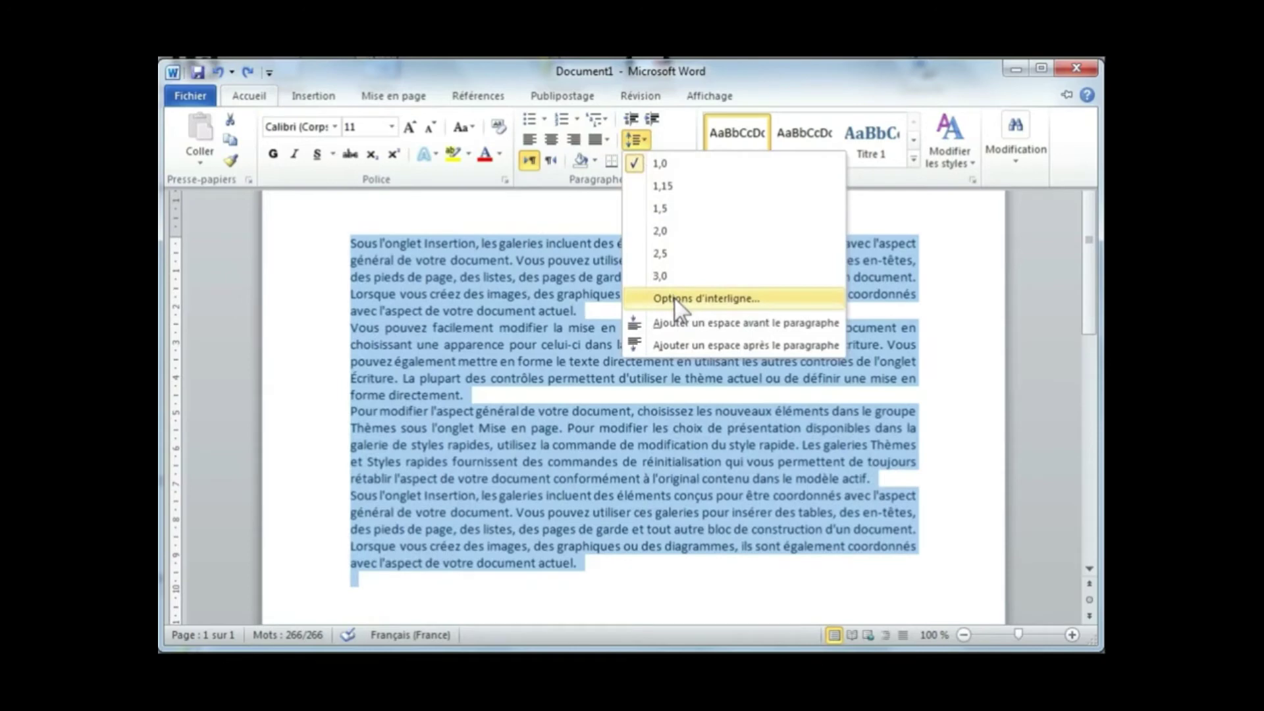
left_click(674, 298)
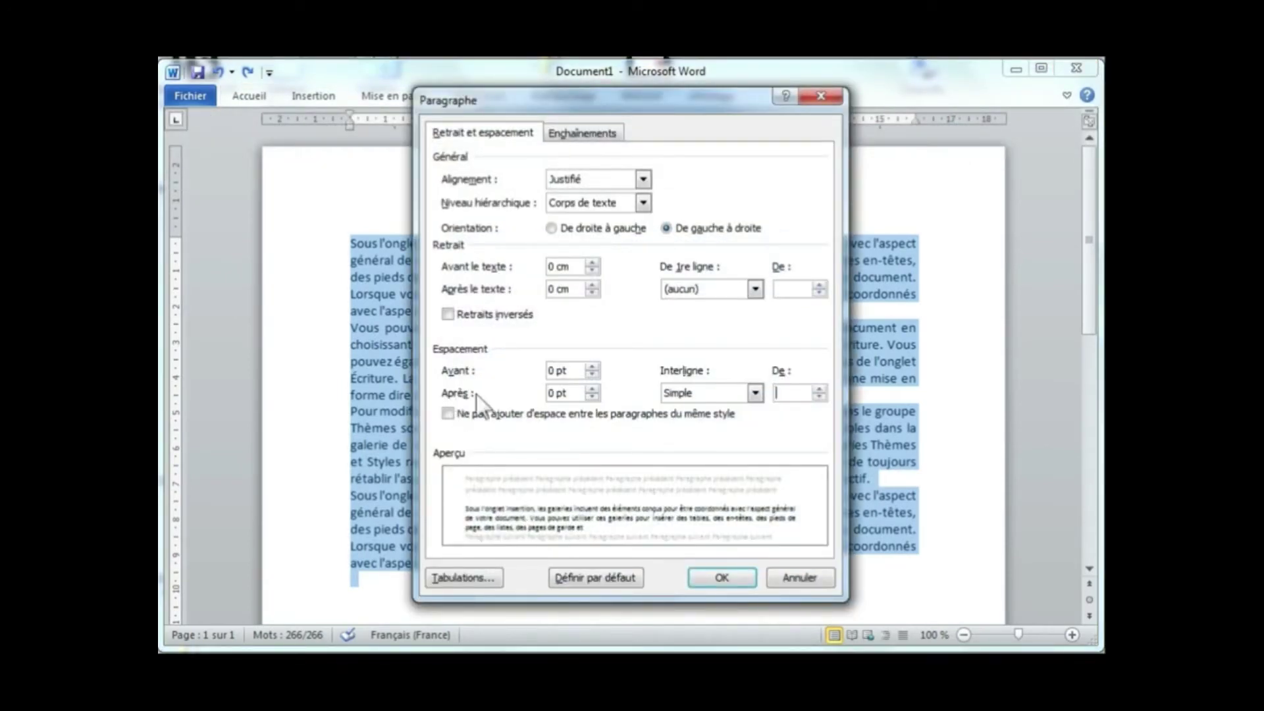
left_click(594, 390)
left_click(594, 389)
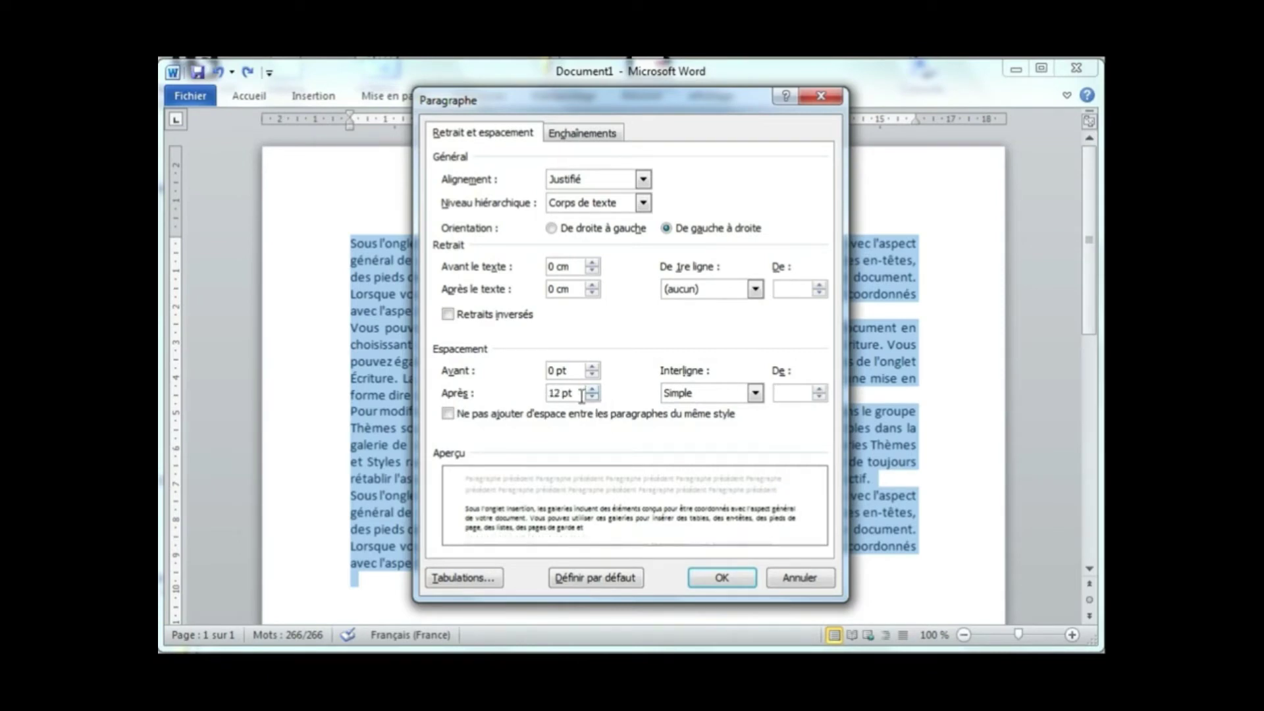
left_click(722, 577)
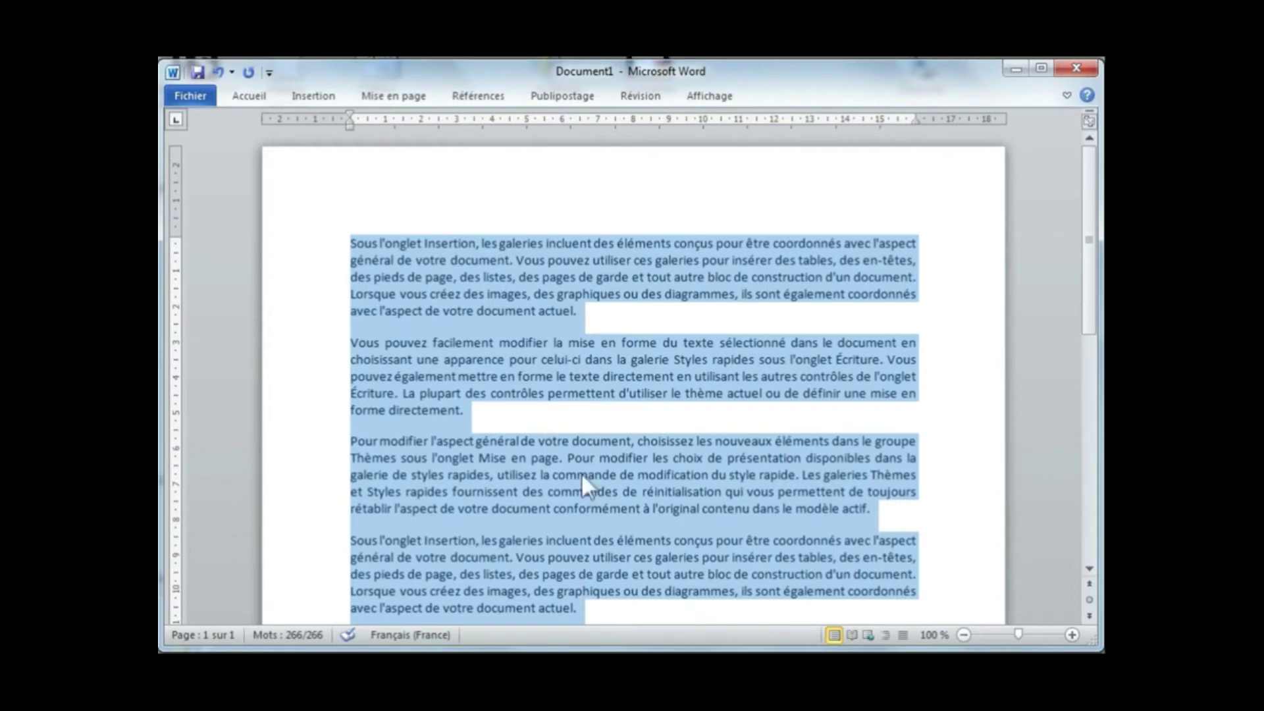
left_click(555, 437)
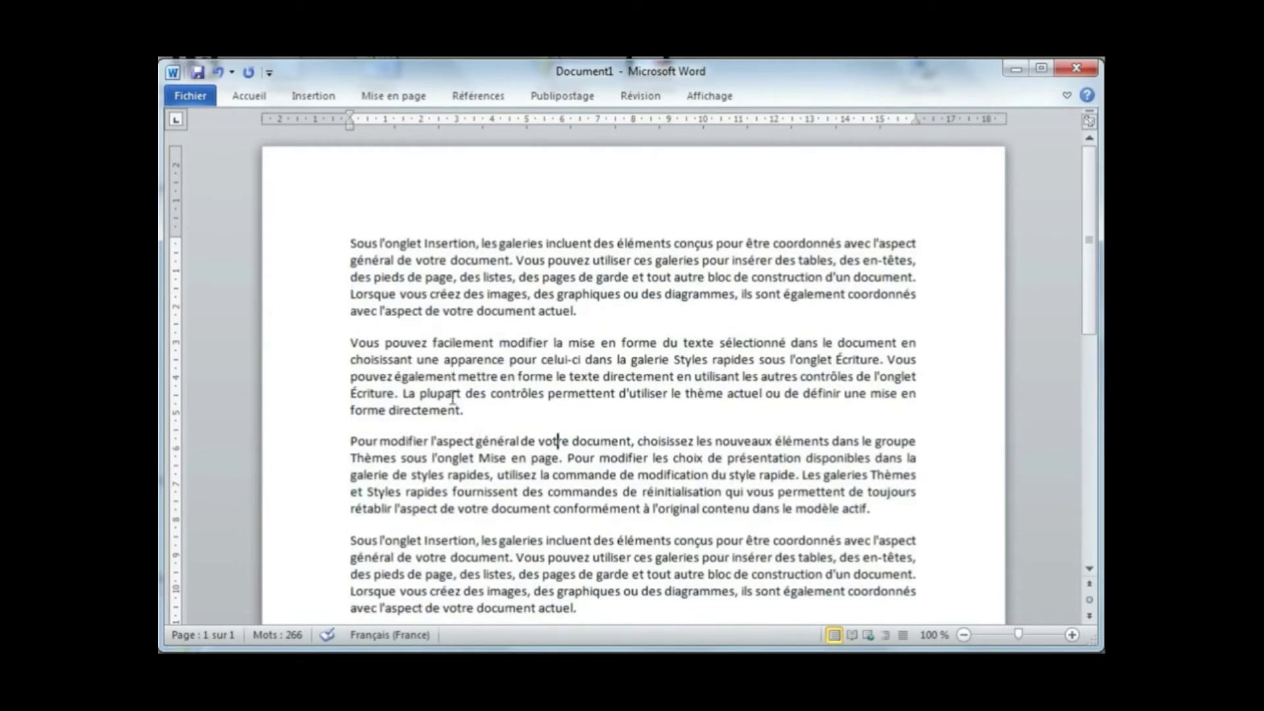
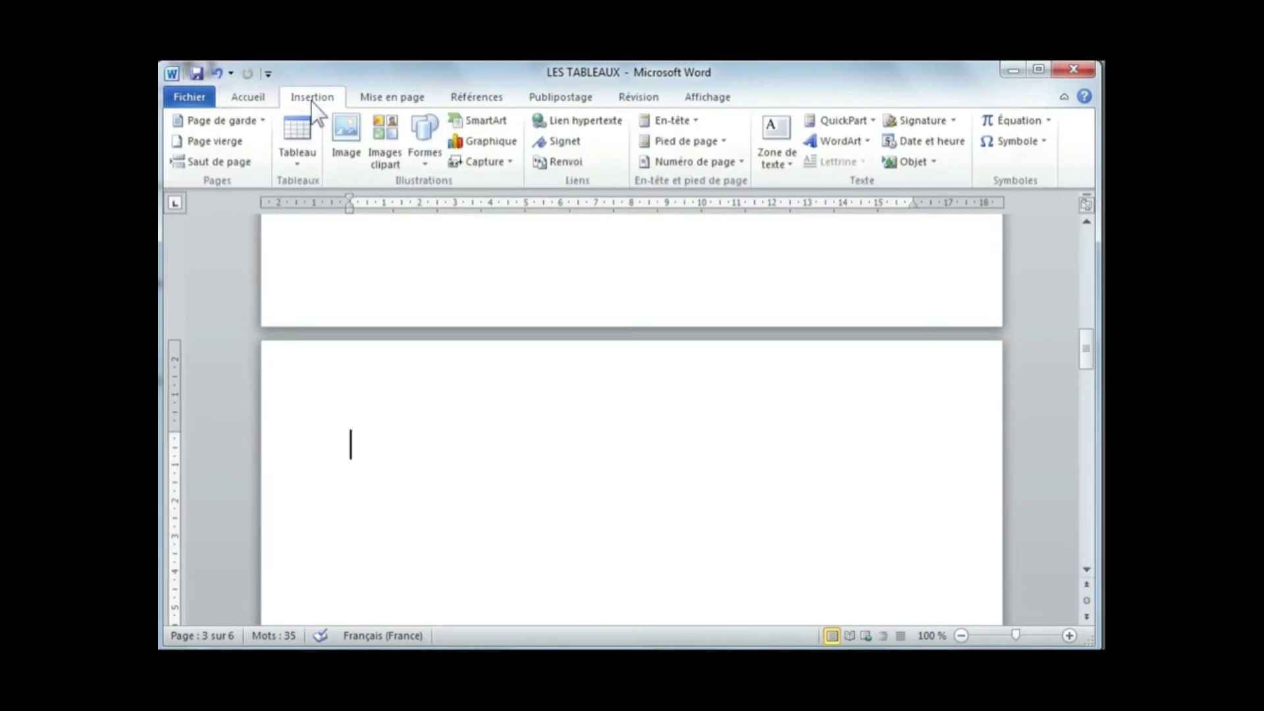
Insert a table of four columns and five rows on the empty page and undo the insertion
left_click(295, 164)
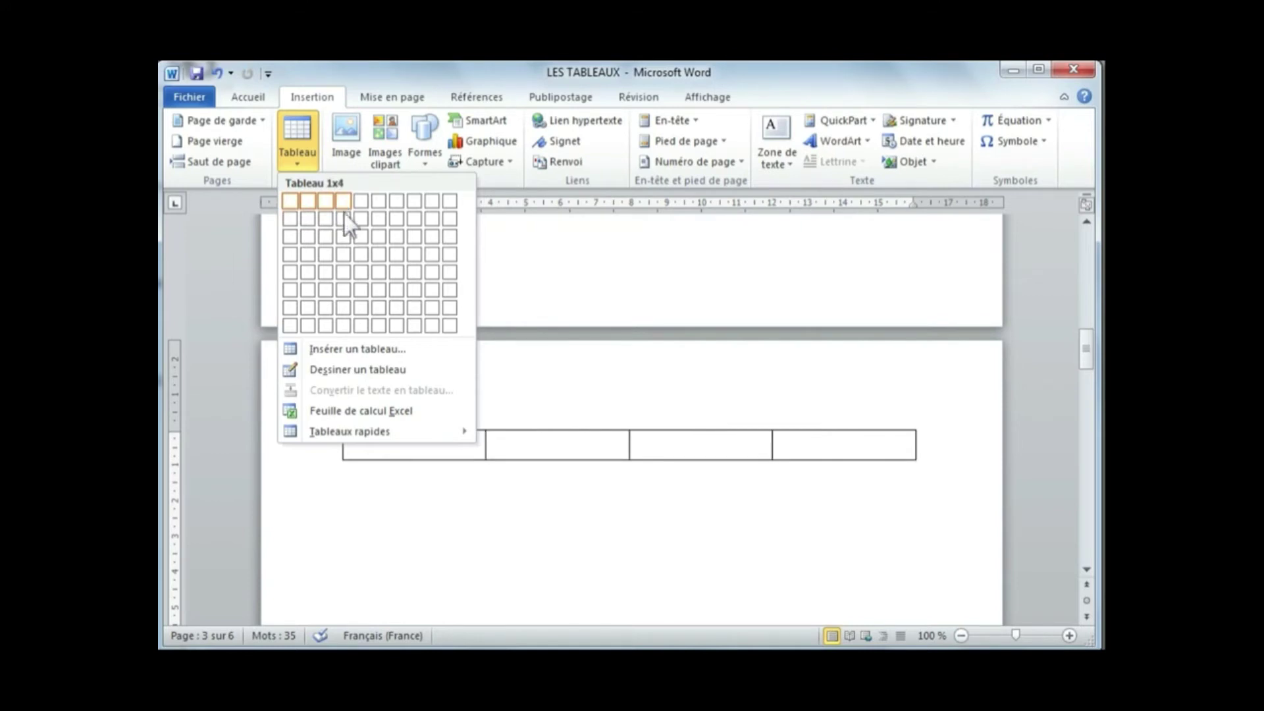
left_click(343, 273)
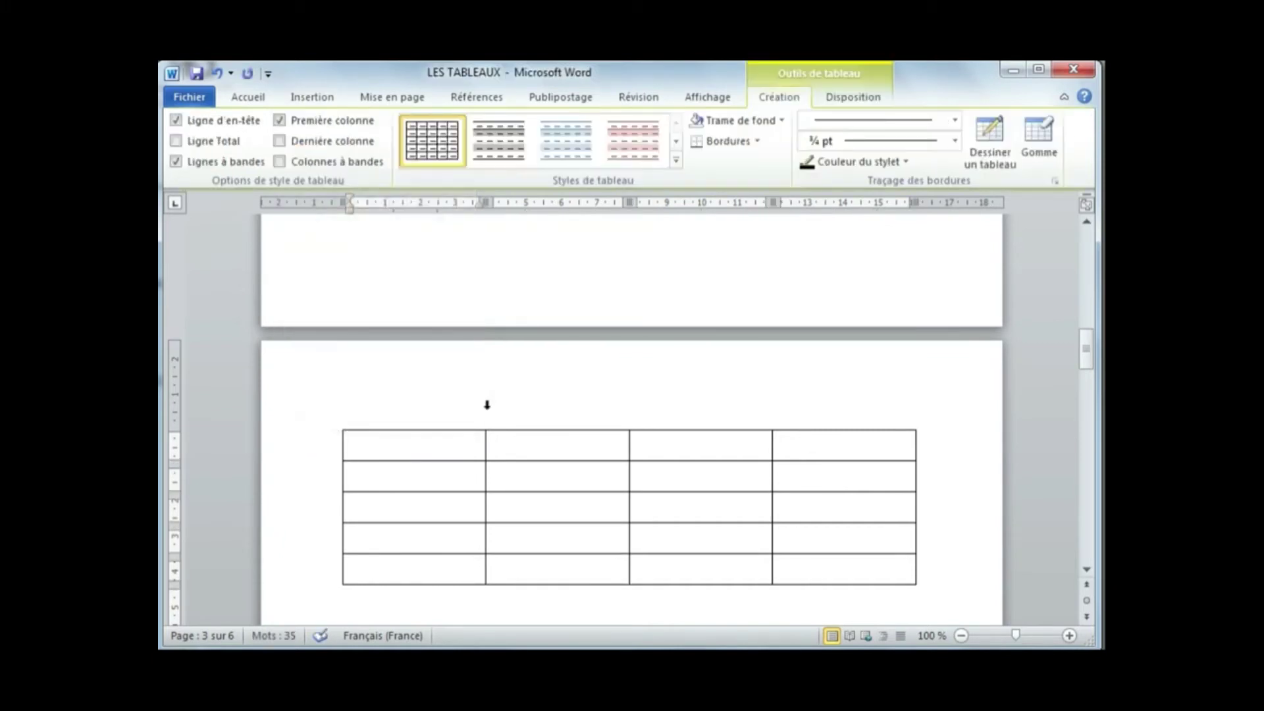
left_click(217, 73)
Insert a table of 3 columns and 5 rows with automatic fixed column width through the table settings
left_click(310, 102)
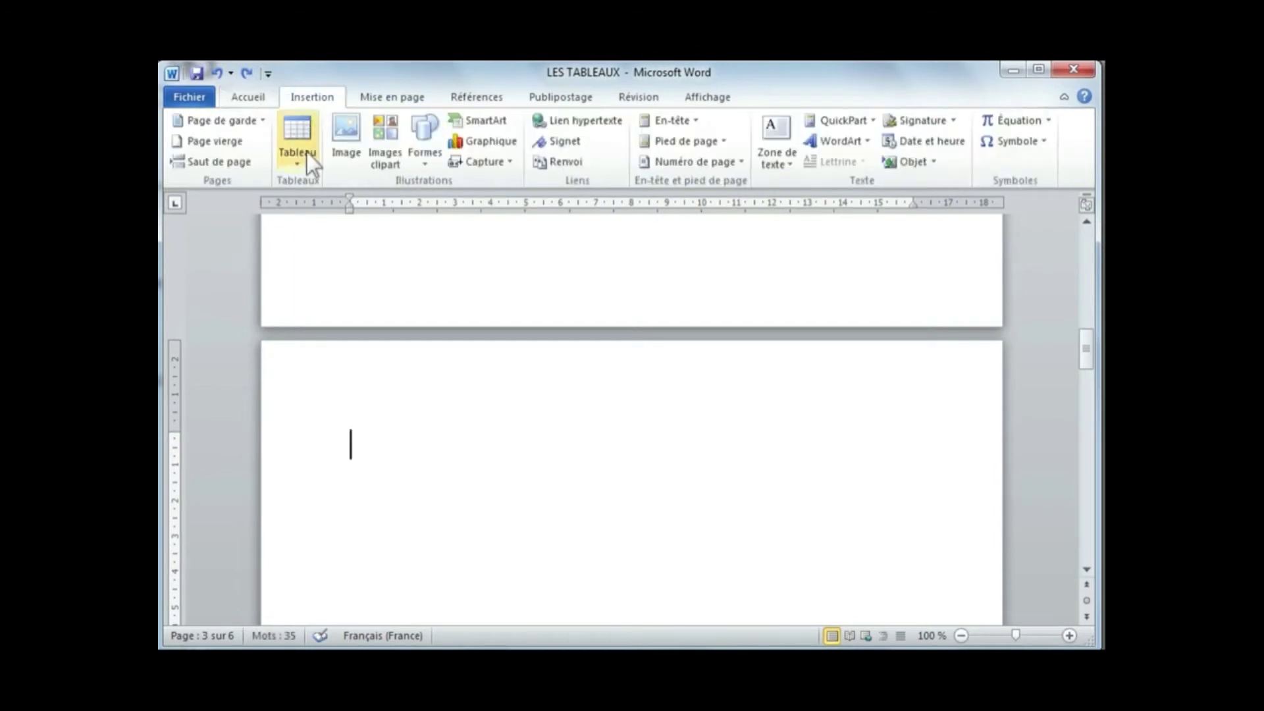
left_click(304, 159)
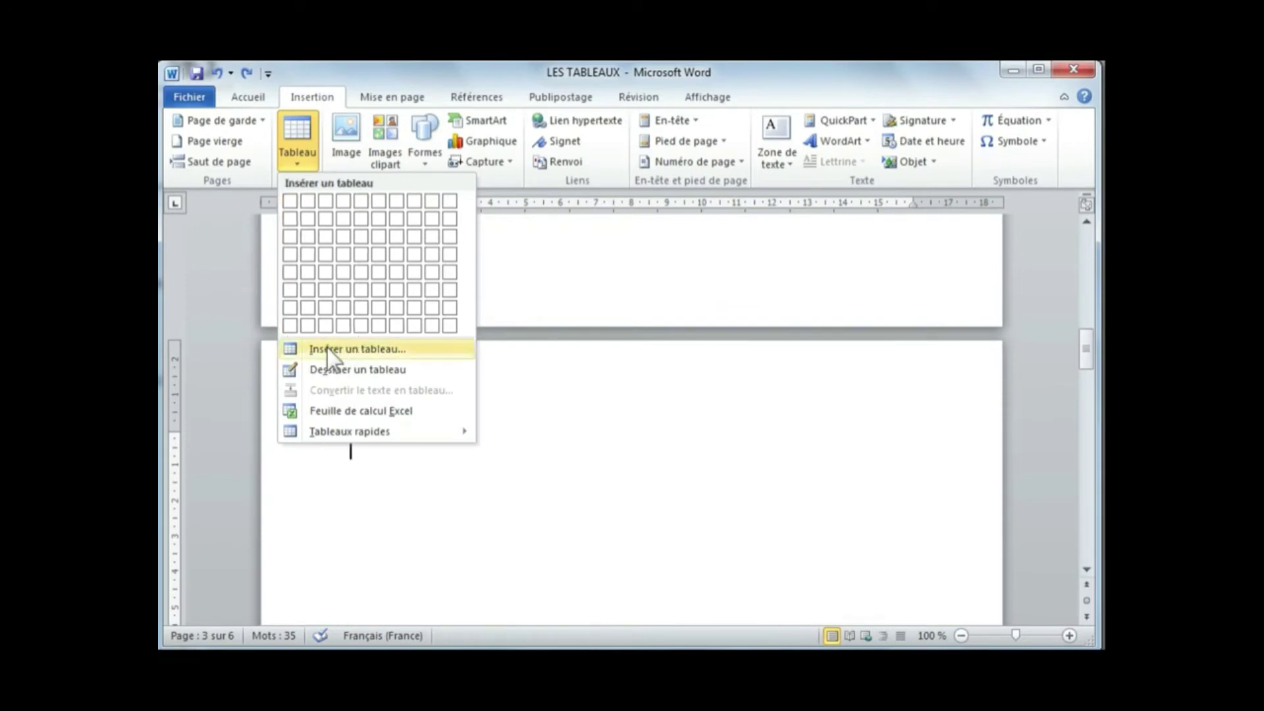
left_click(366, 350)
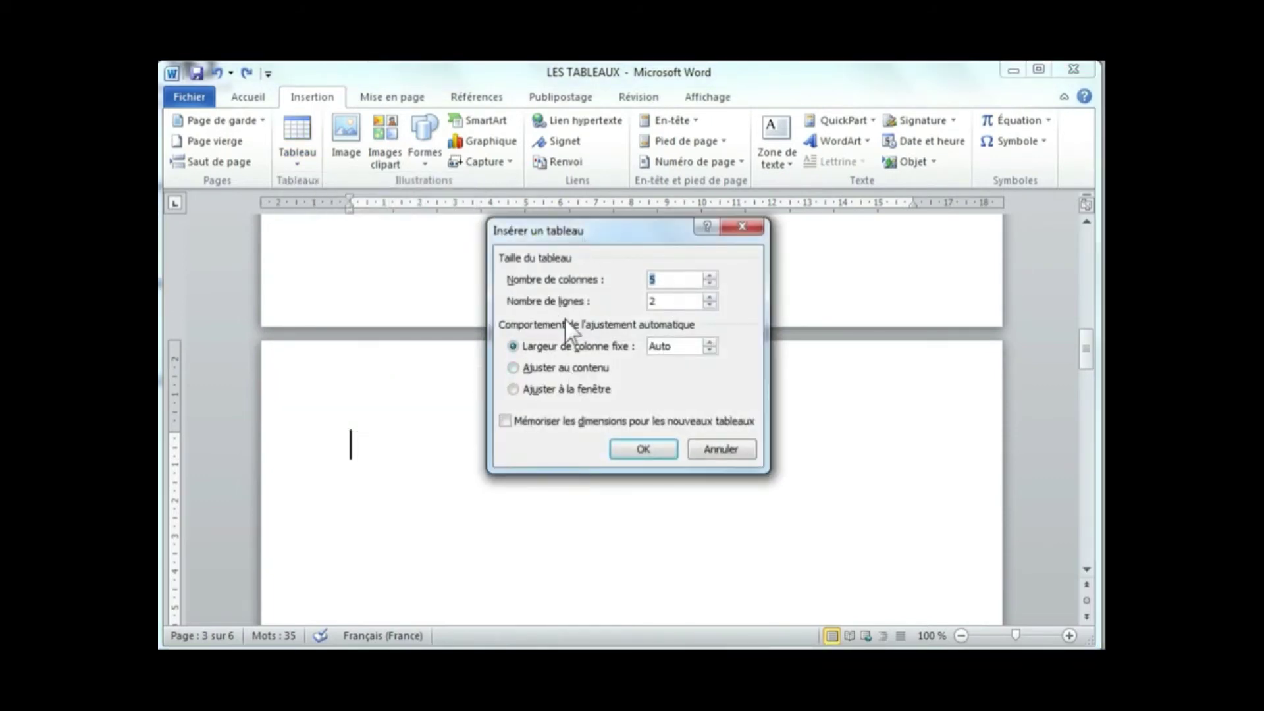
left_click(670, 281)
left_click(709, 284)
left_click(672, 299)
left_click(709, 297)
left_click(709, 296)
left_click(709, 296)
left_click(709, 283)
left_click(649, 447)
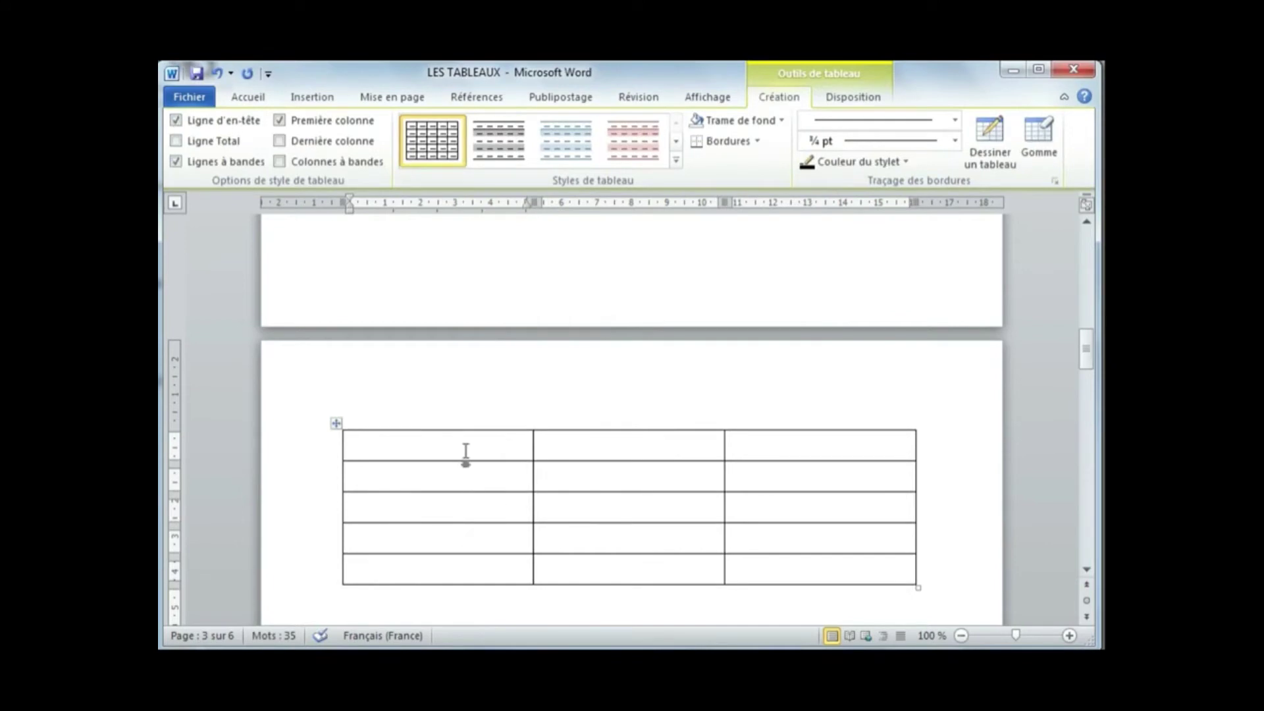
Select each of the three table columns in turn, first across its cells and again from its upper border, and deselect
left_click_drag(488, 443, 498, 570)
left_click_drag(629, 445, 649, 570)
left_click_drag(820, 446, 869, 586)
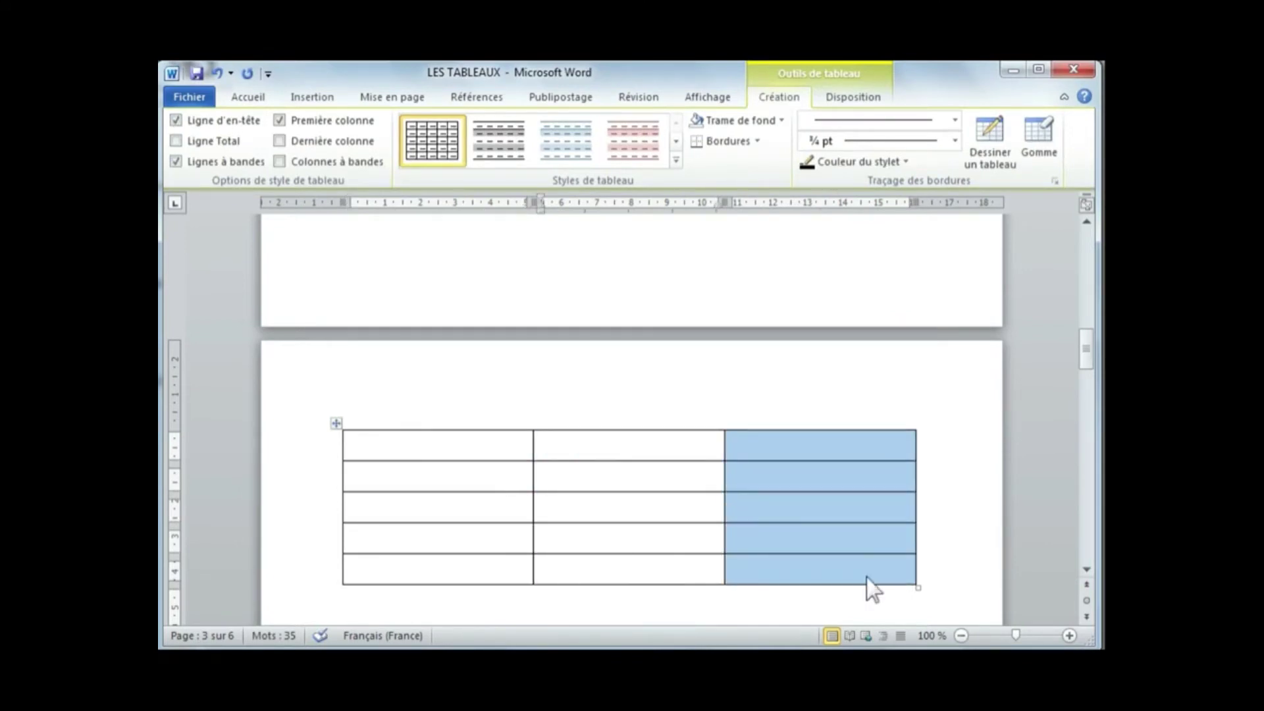
left_click(671, 482)
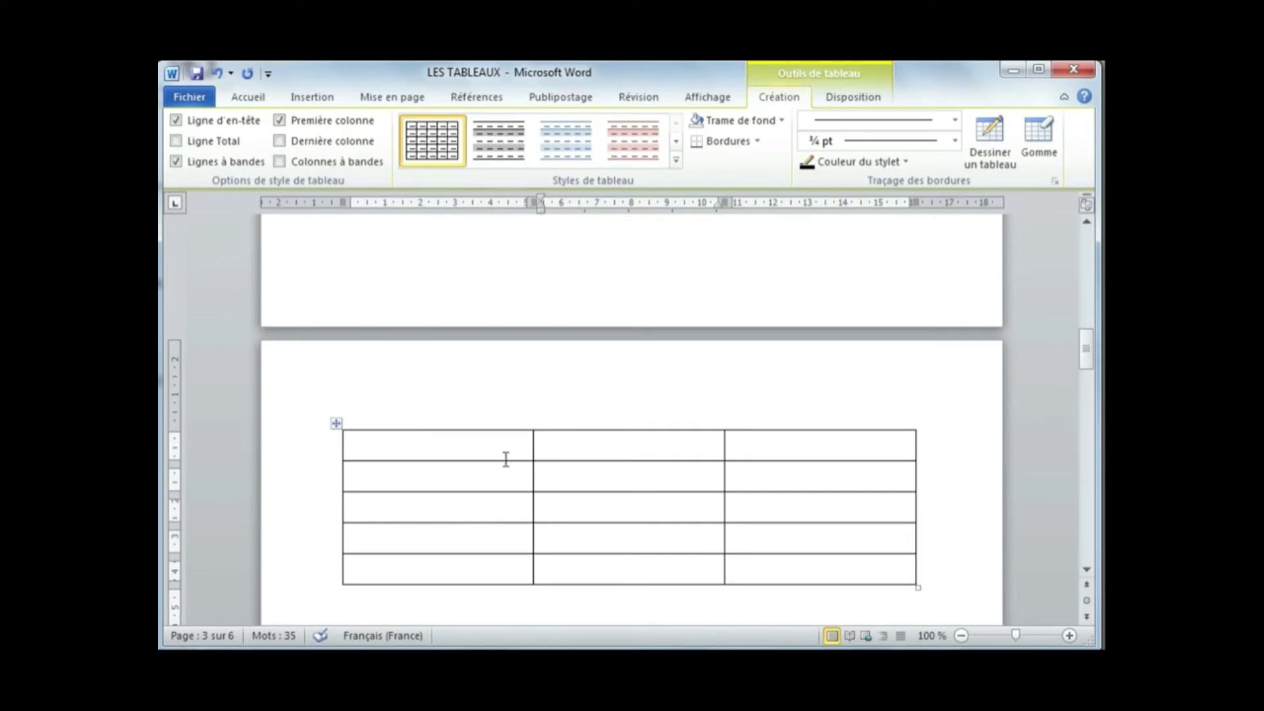
left_click(432, 422)
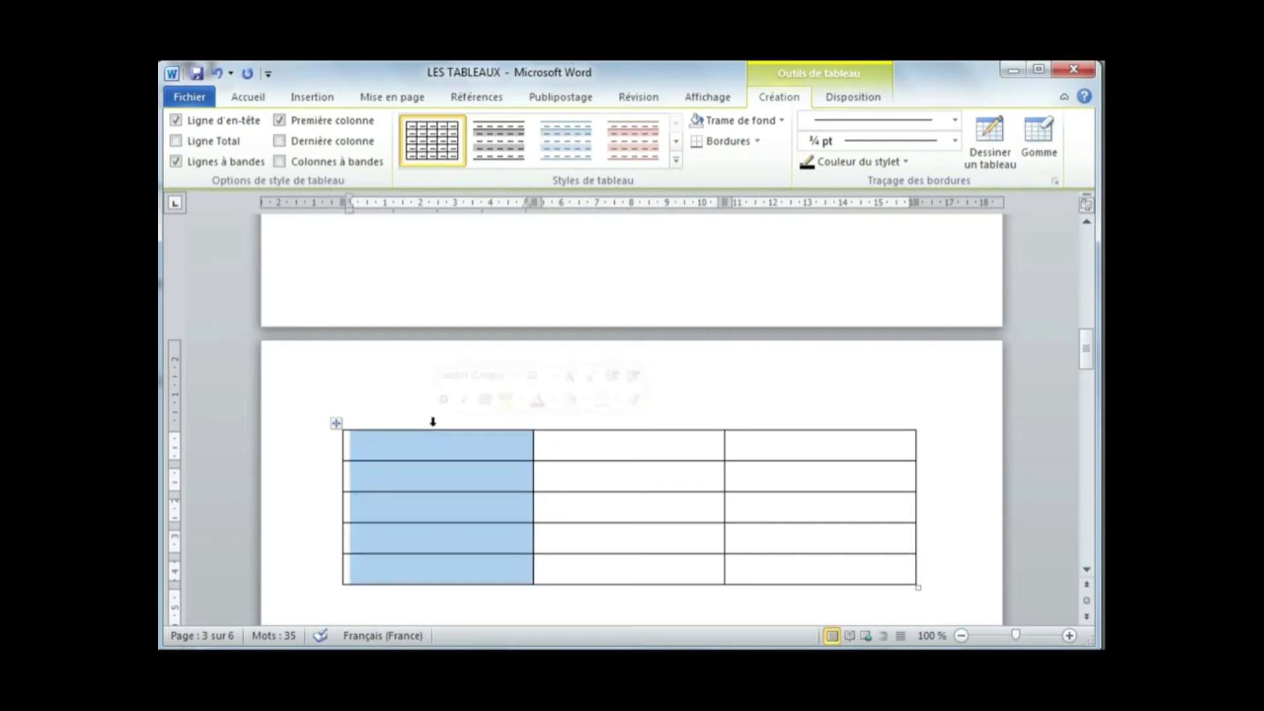
left_click(607, 422)
left_click(808, 422)
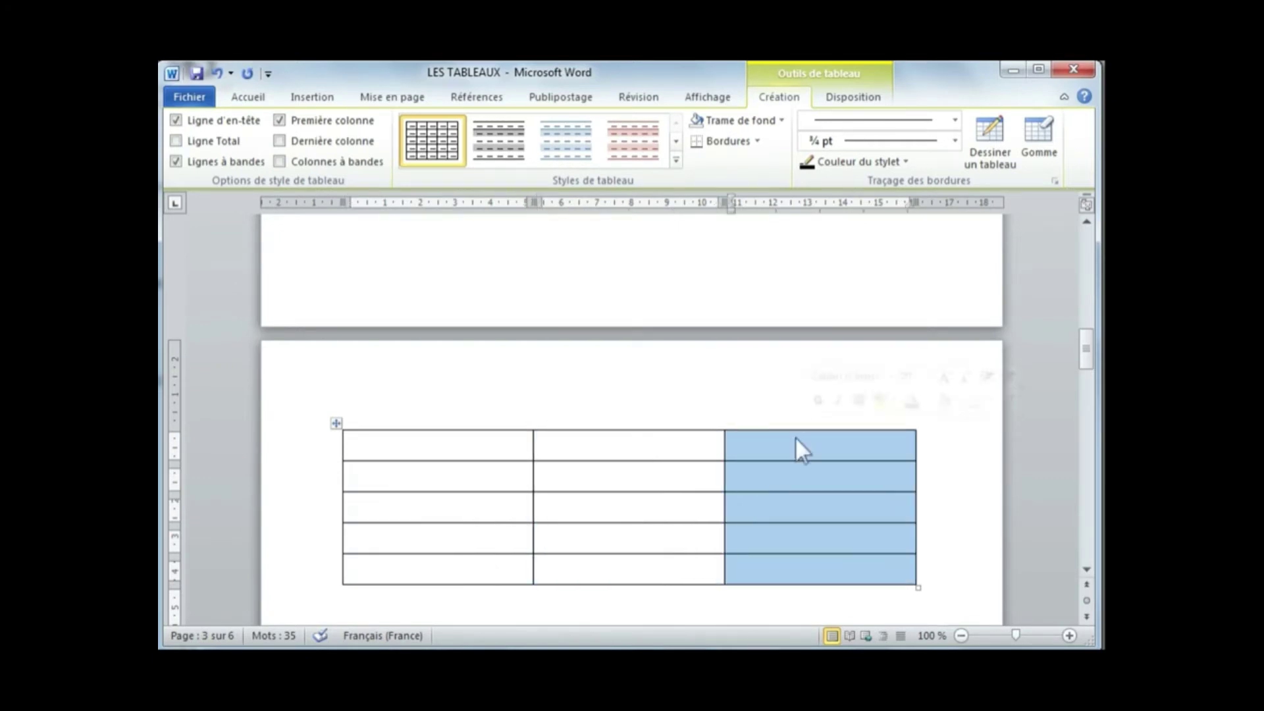
left_click(666, 446)
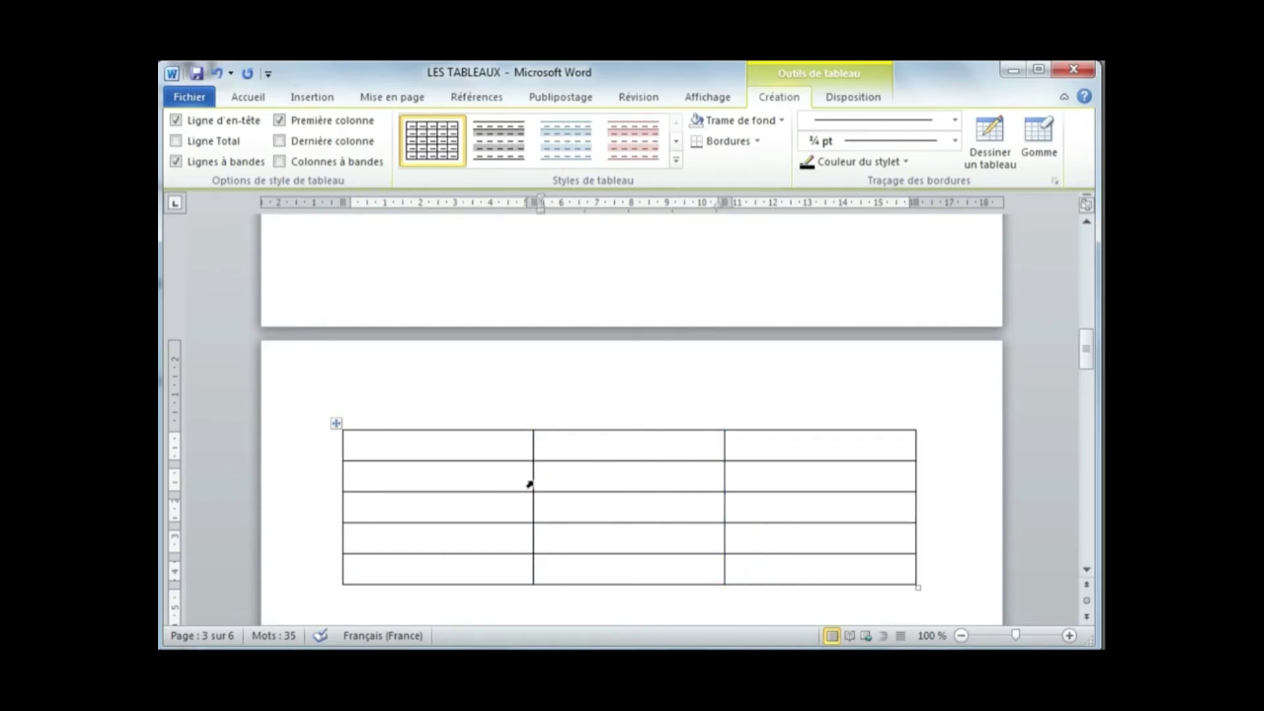
Select the table's entire second row, select neighbouring cells within that row, and clear the selection
left_click(326, 488)
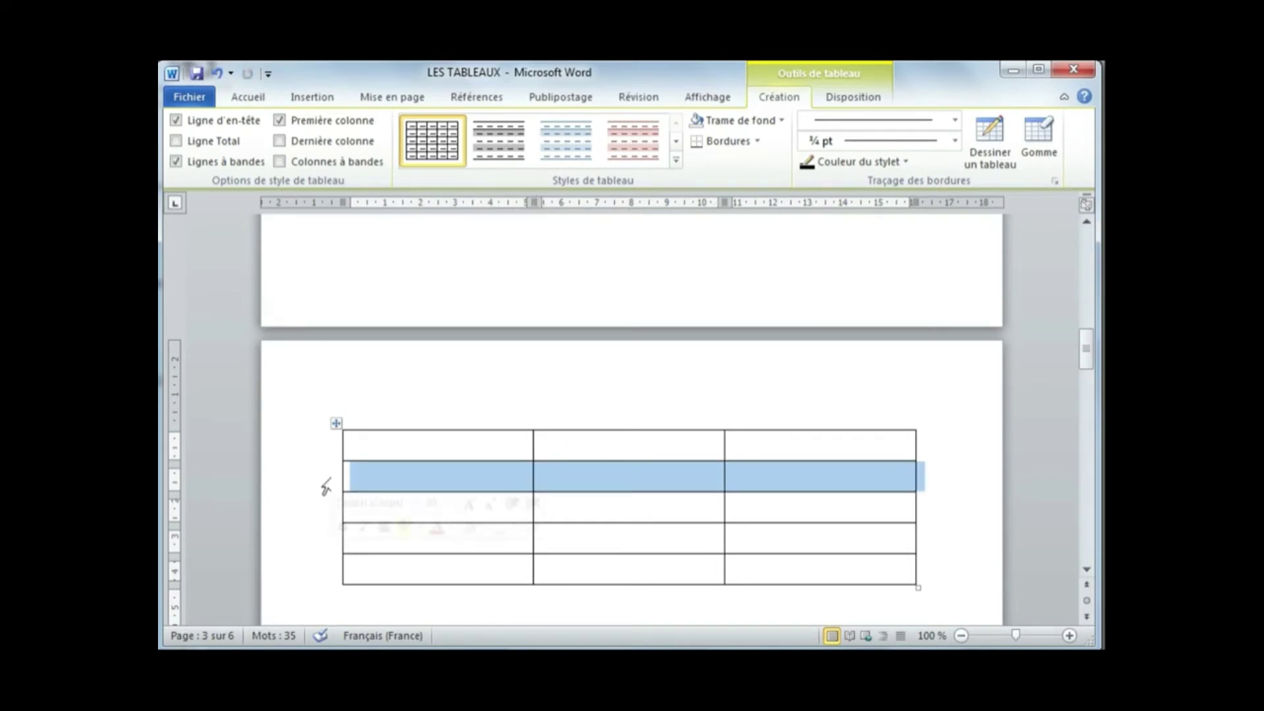
left_click(378, 491)
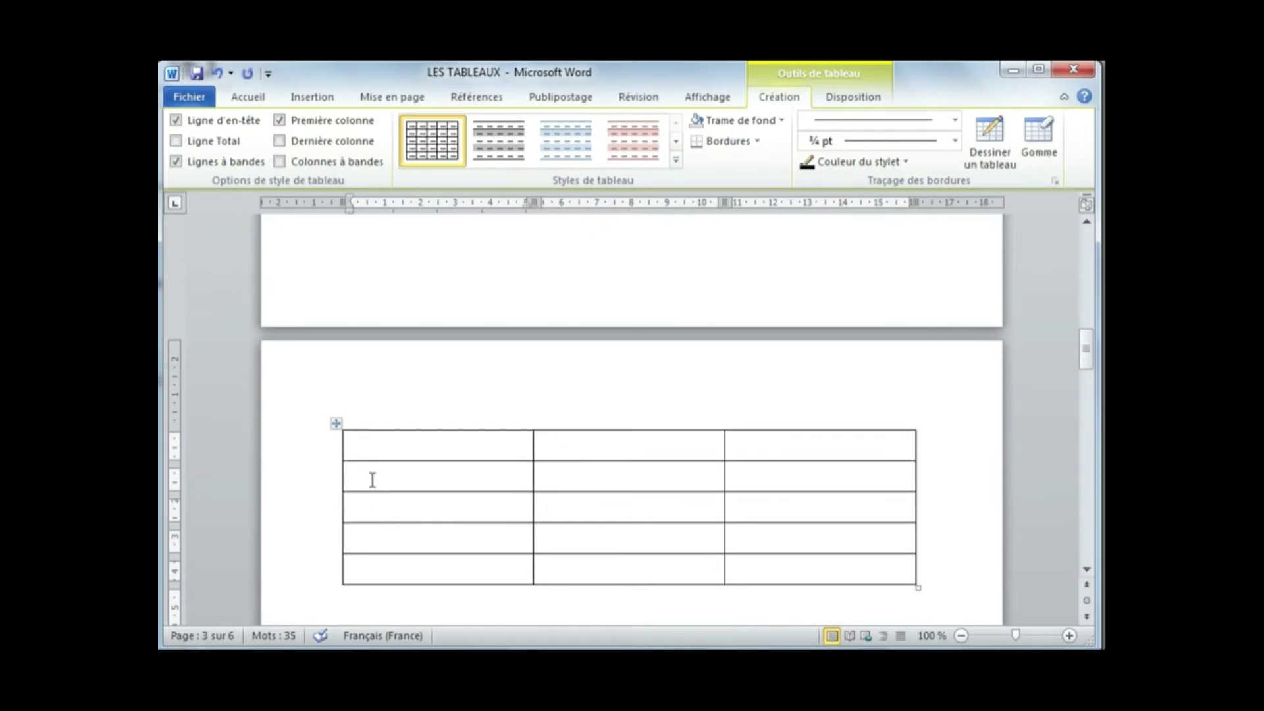
left_click_drag(537, 477, 784, 484)
left_click(672, 506)
Select the second row's middle cell, the third row's last cell and the whole table in turn, and deselect
left_click(535, 479)
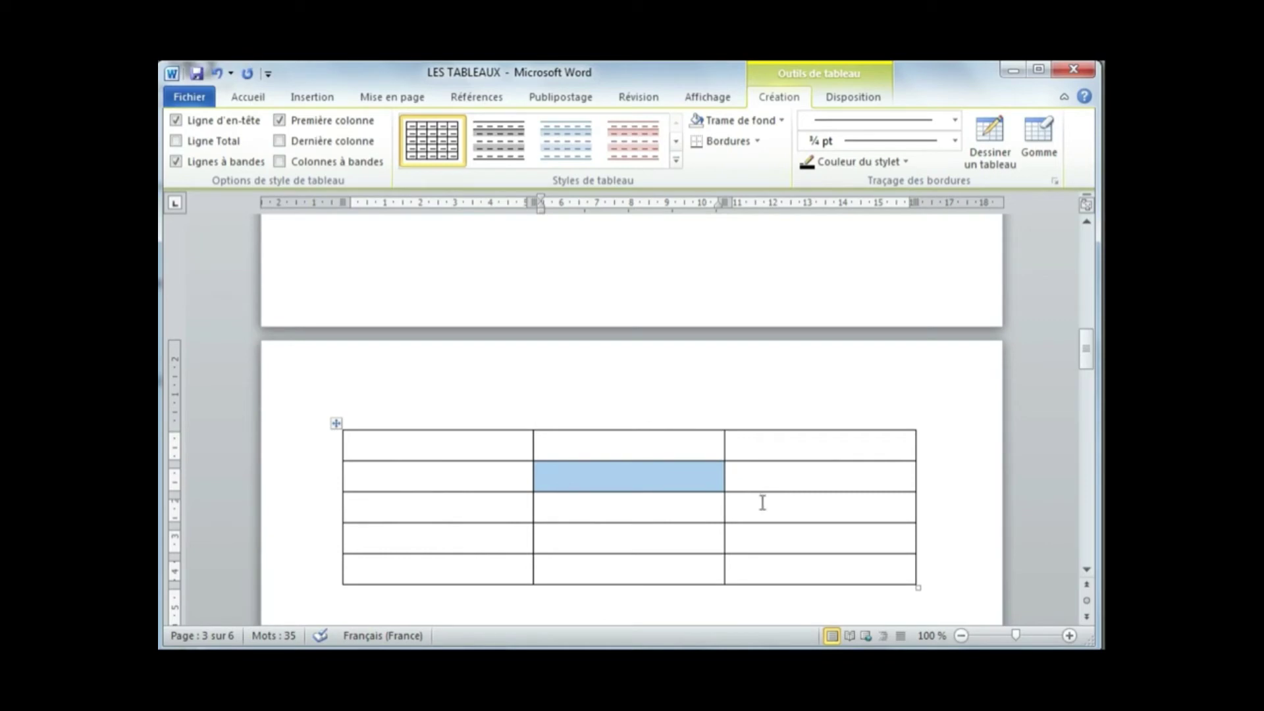
left_click(725, 511)
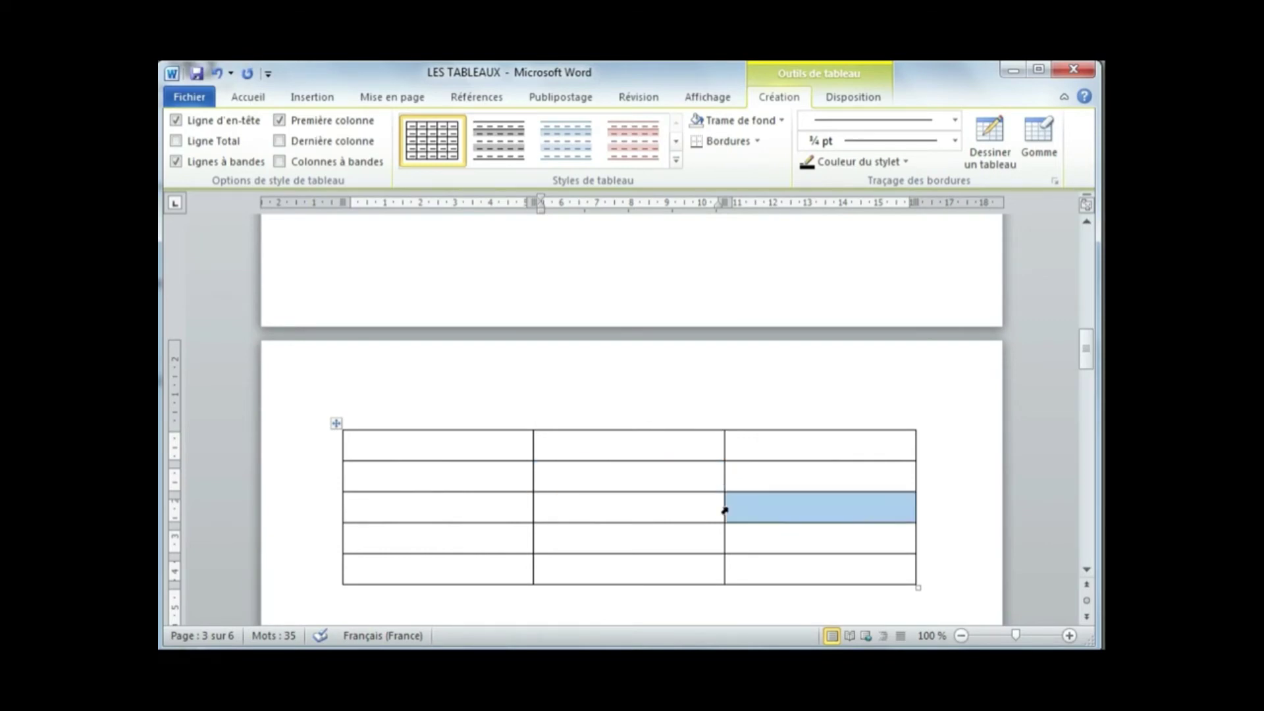
left_click(658, 510)
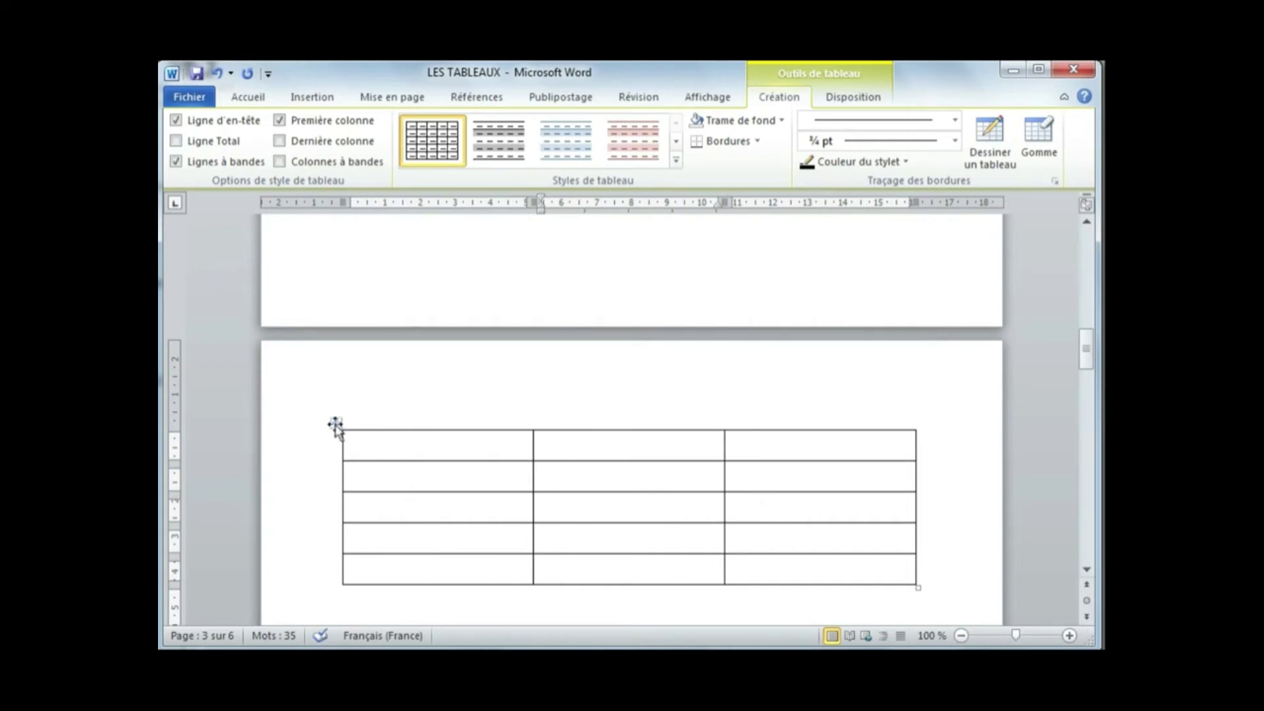
left_click(336, 424)
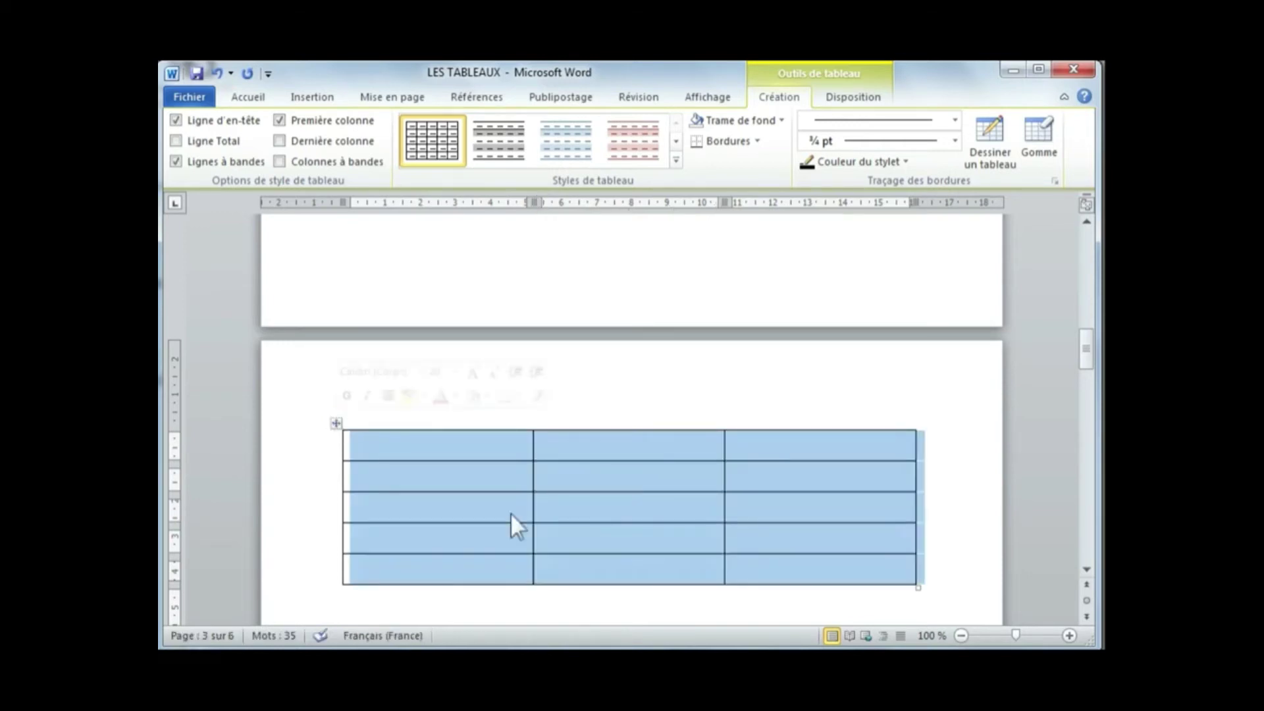
left_click(665, 502)
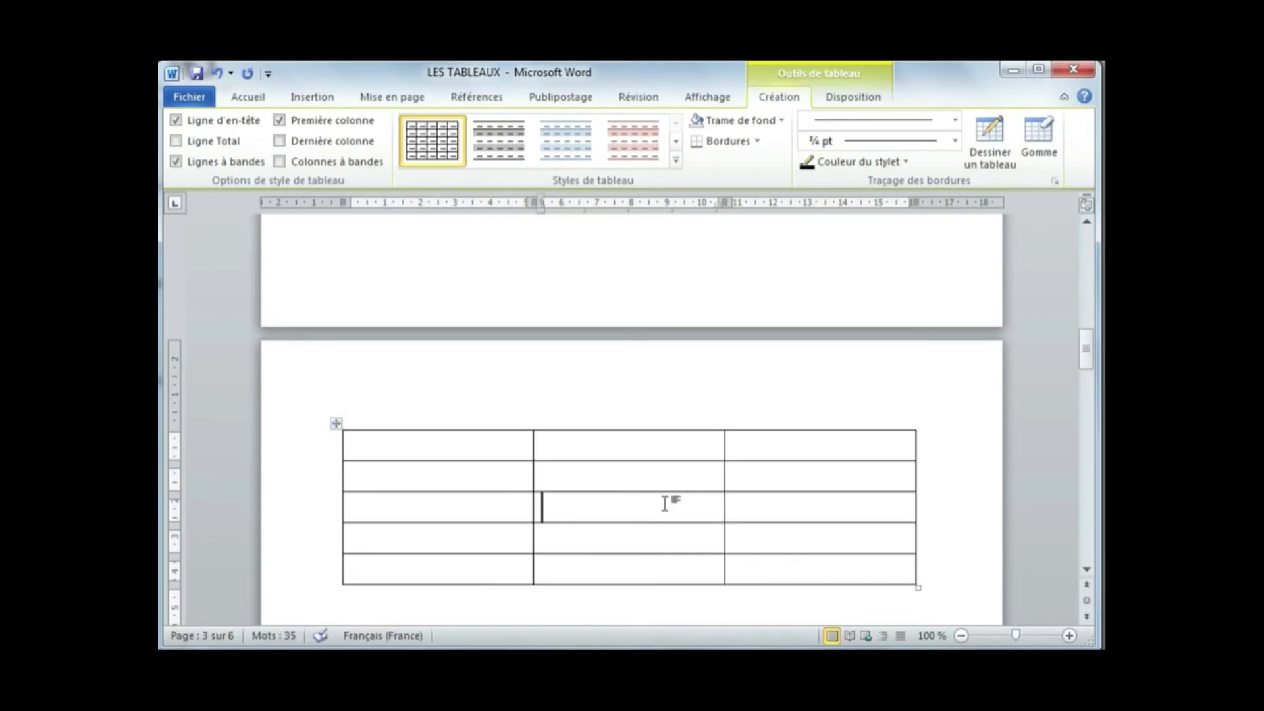
Fill the table's first row with 1, 2 and 3, one number per column
left_click(450, 445)
type("1")
left_click(644, 449)
type("2")
key("Tab")
type("3")
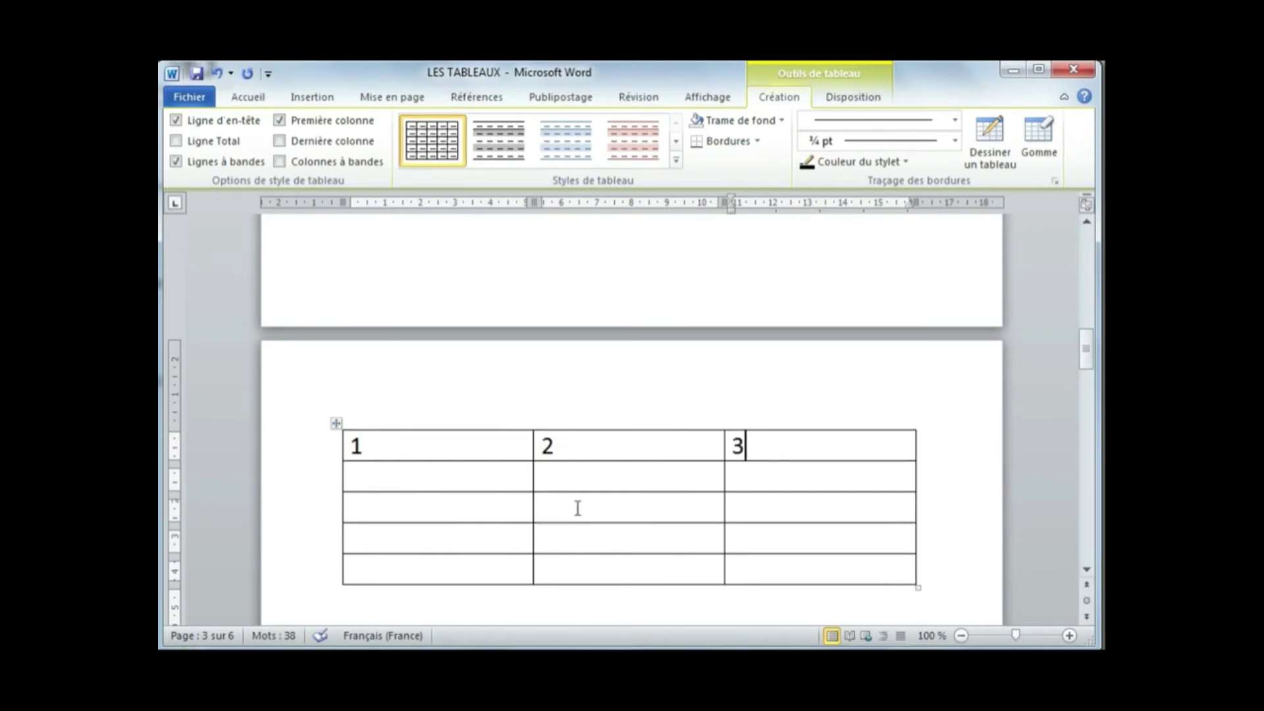
Delete the table's middle column, headed 2
left_click(625, 424)
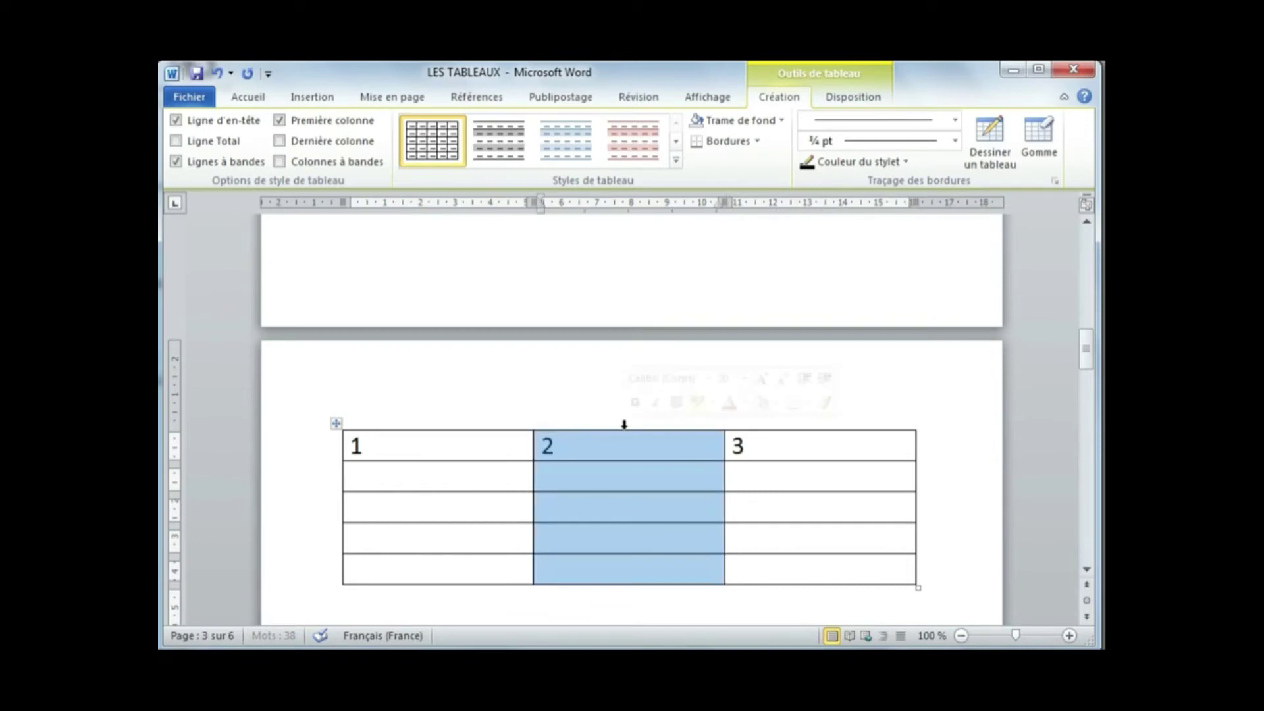
right_click(616, 474)
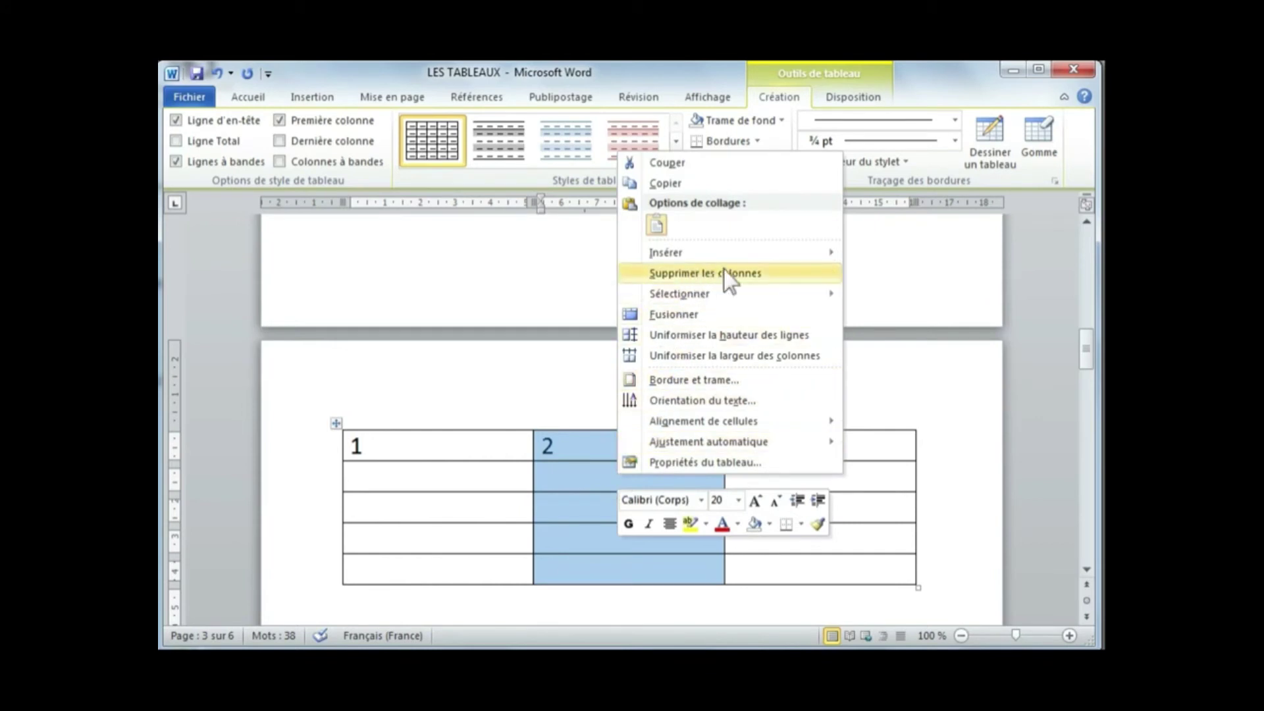
left_click(724, 277)
left_click(629, 474)
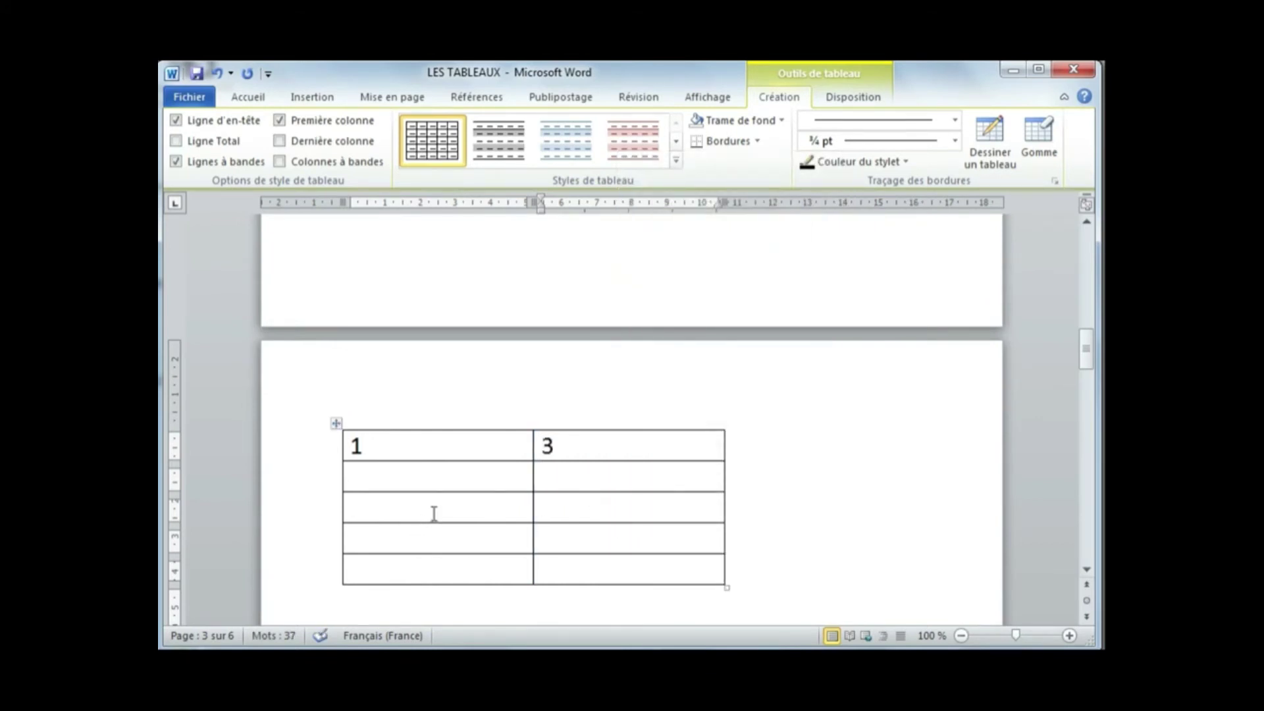
Fill the first column below the 1 with the letters a, b, c and d, one per row
left_click(368, 478)
type("a")
key("Down")
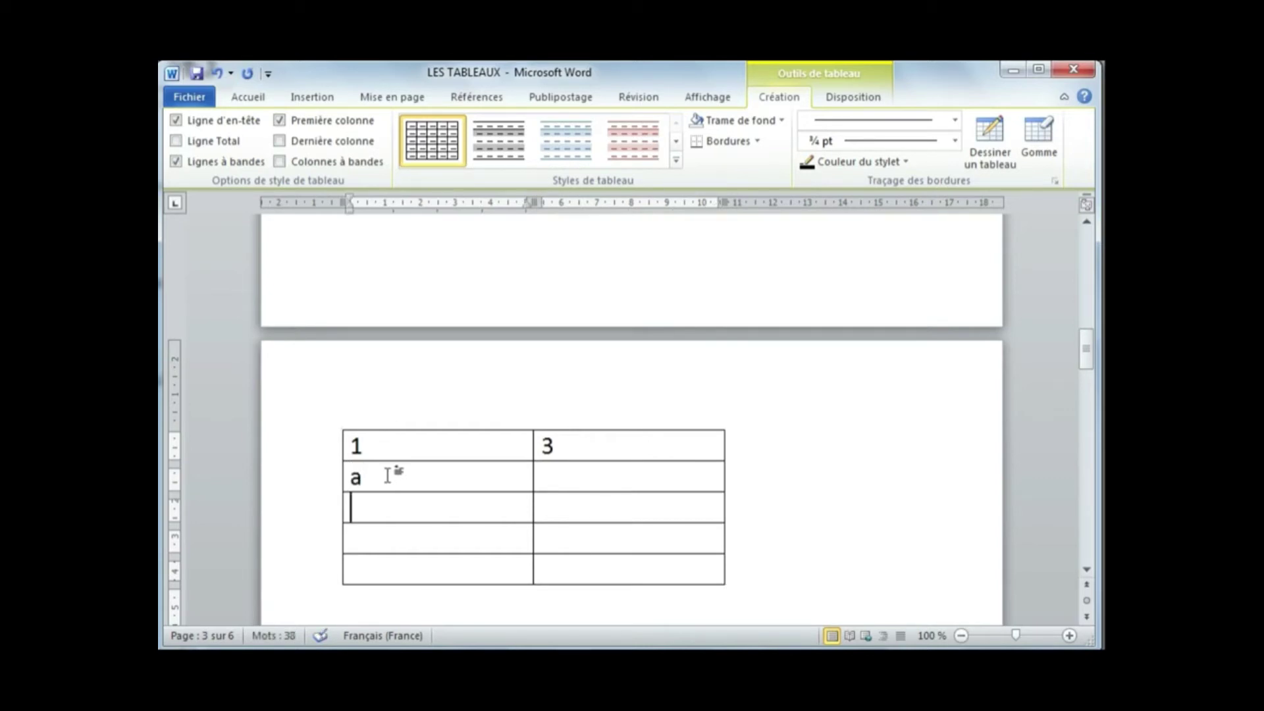
type("b")
key("Down")
type("c")
key("Down")
type("d")
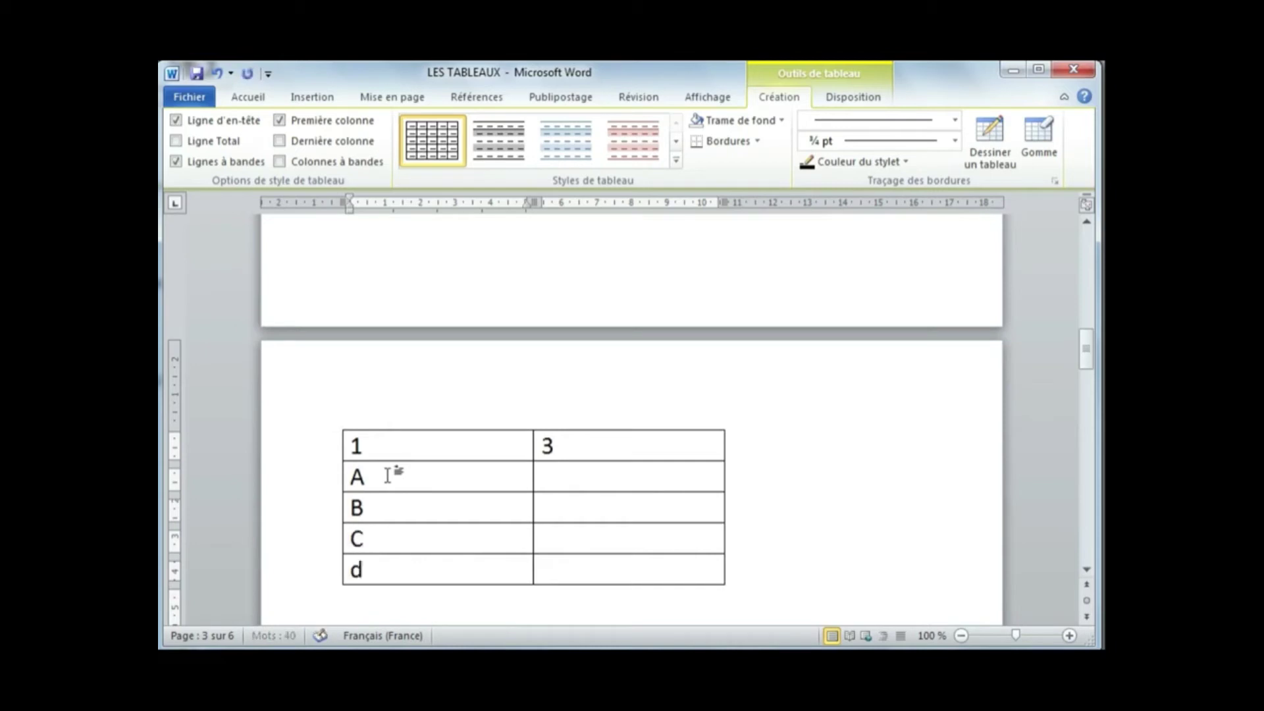
Delete the entire table row that starts with A
left_click(376, 477)
left_click(325, 486)
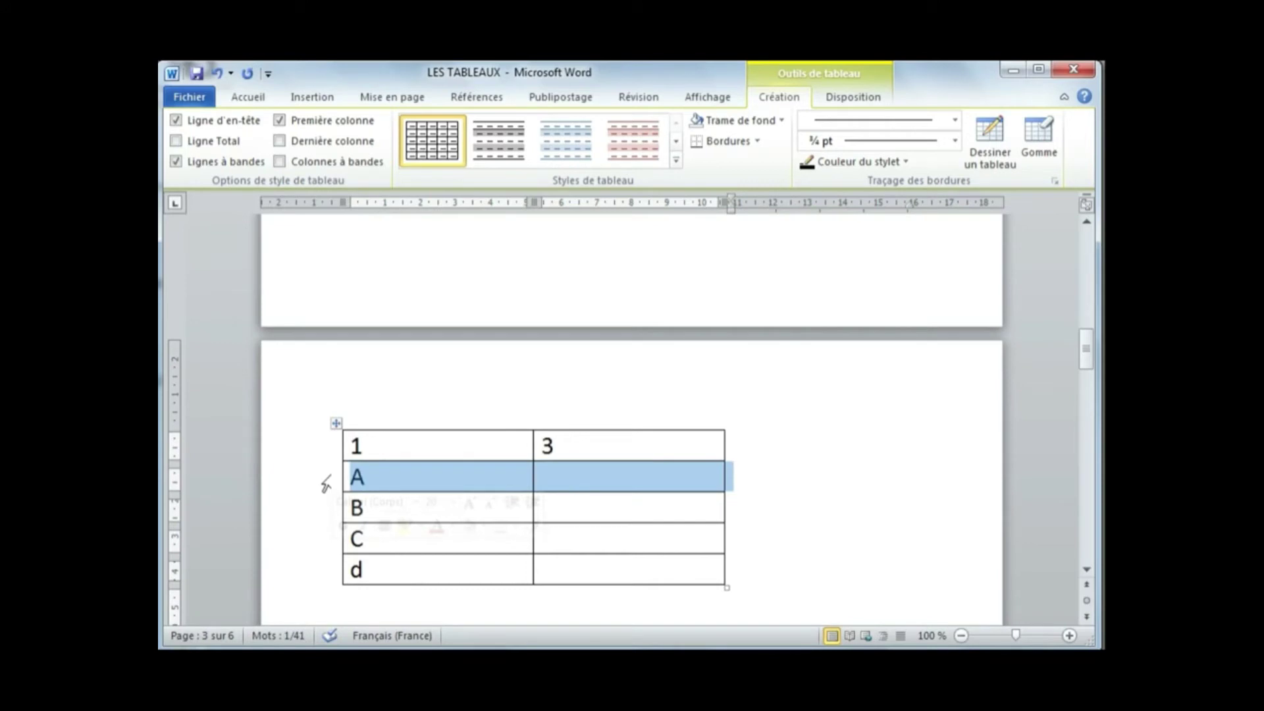
right_click(448, 476)
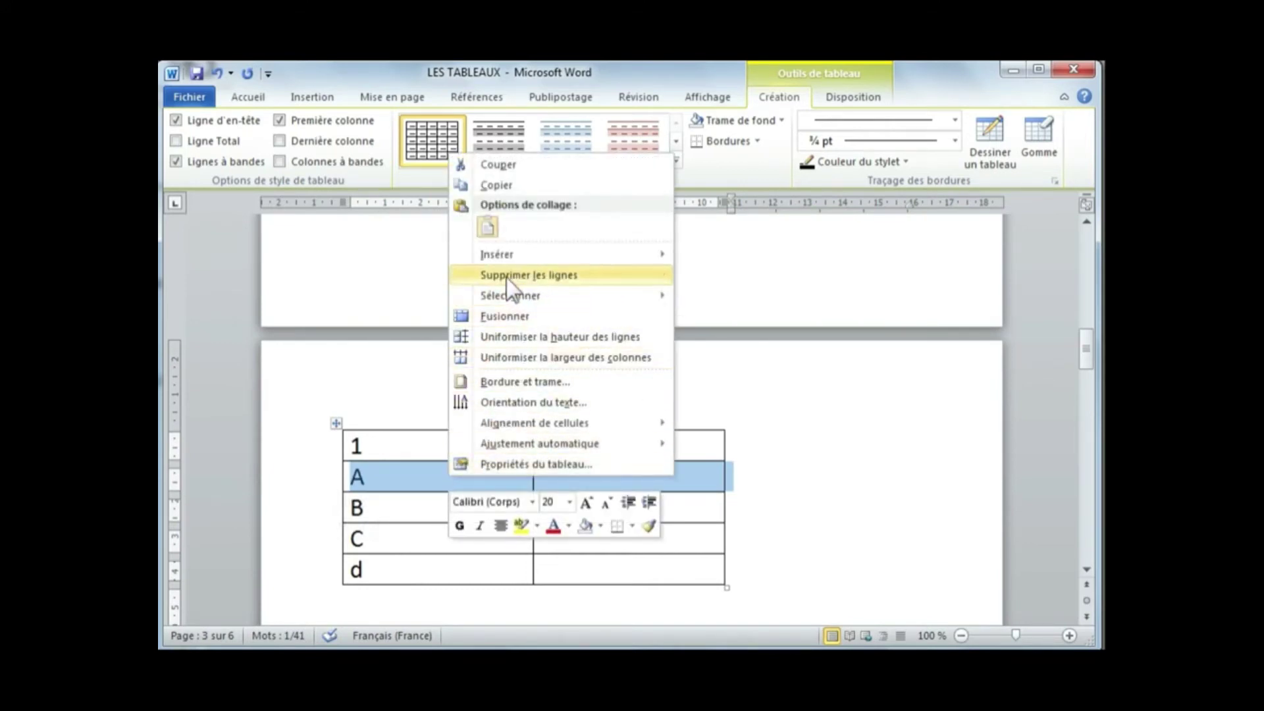
left_click(540, 275)
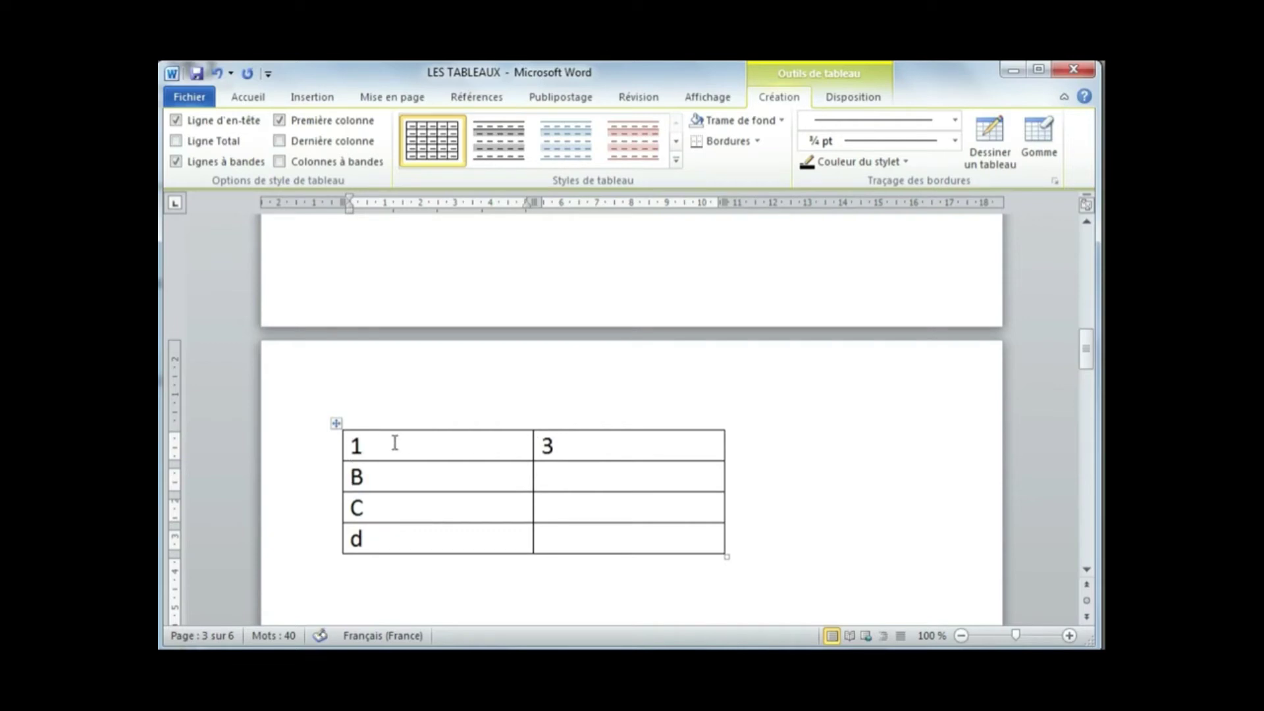
Insert a column to the left of the column headed 3 and enter 2 in its first cell
left_click(563, 443)
left_click(468, 443)
right_click(580, 438)
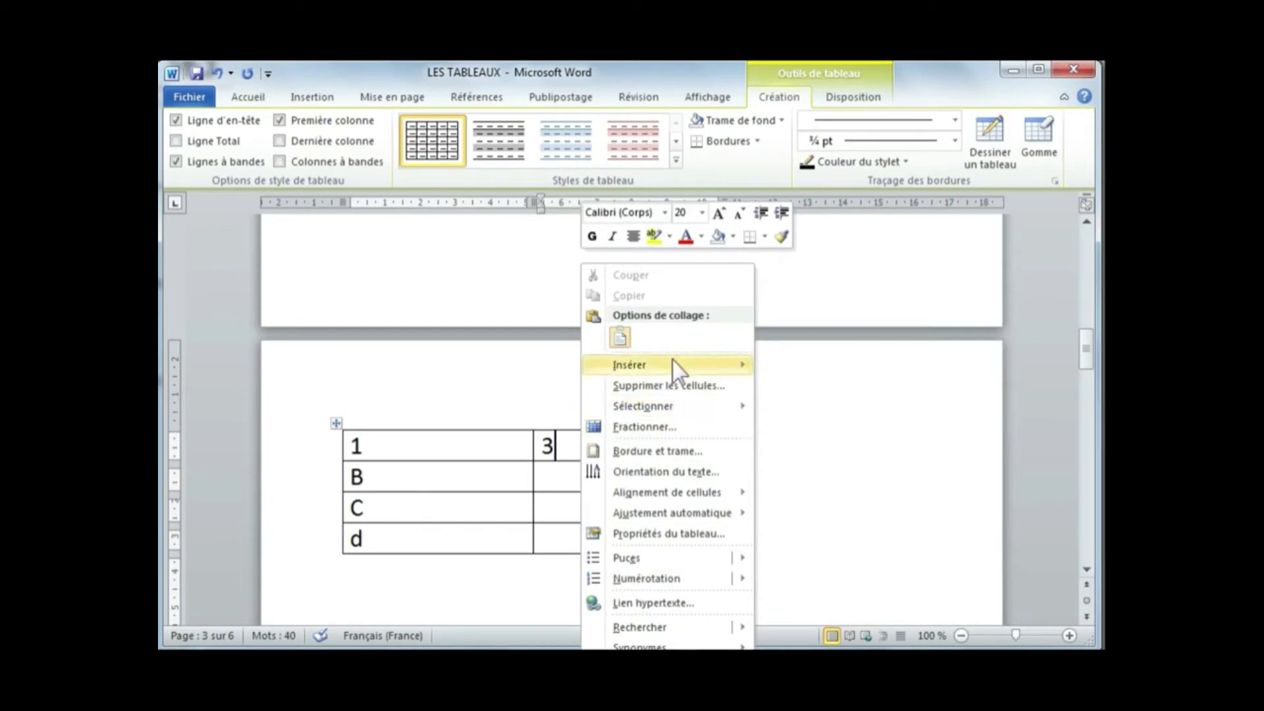
mouse_move(673, 362)
mouse_move(652, 375)
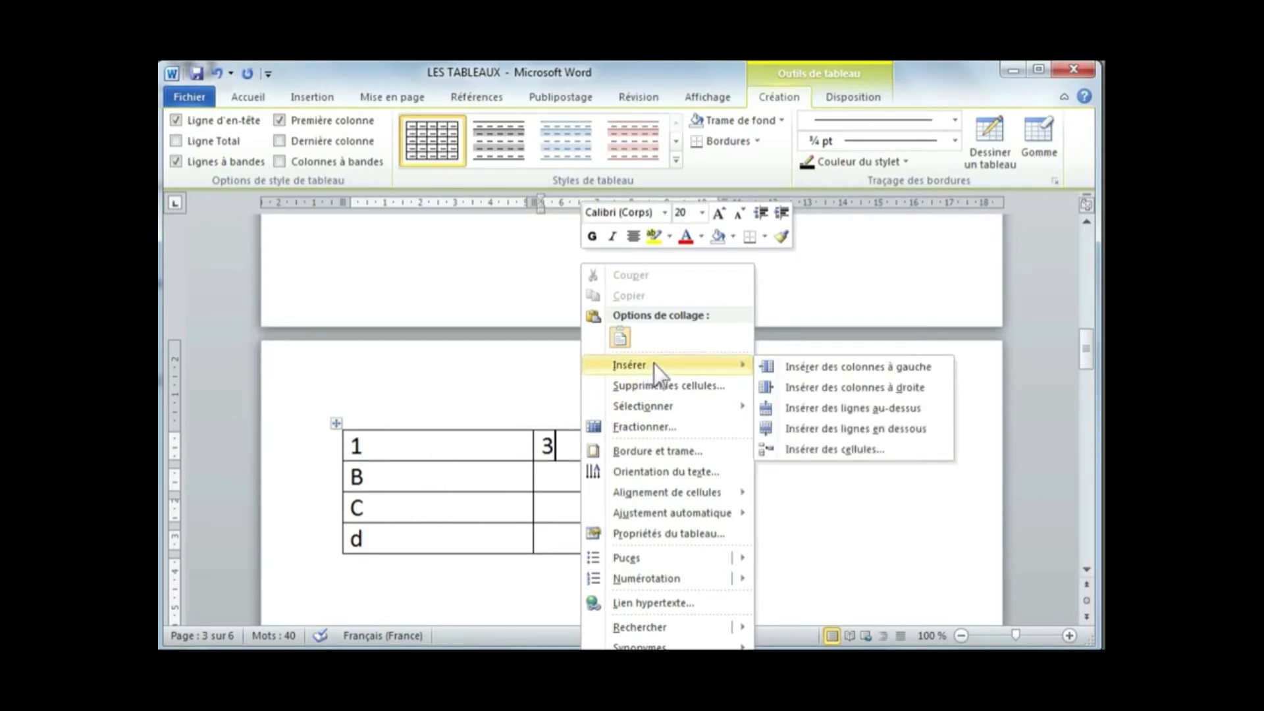
left_click(869, 367)
left_click(669, 443)
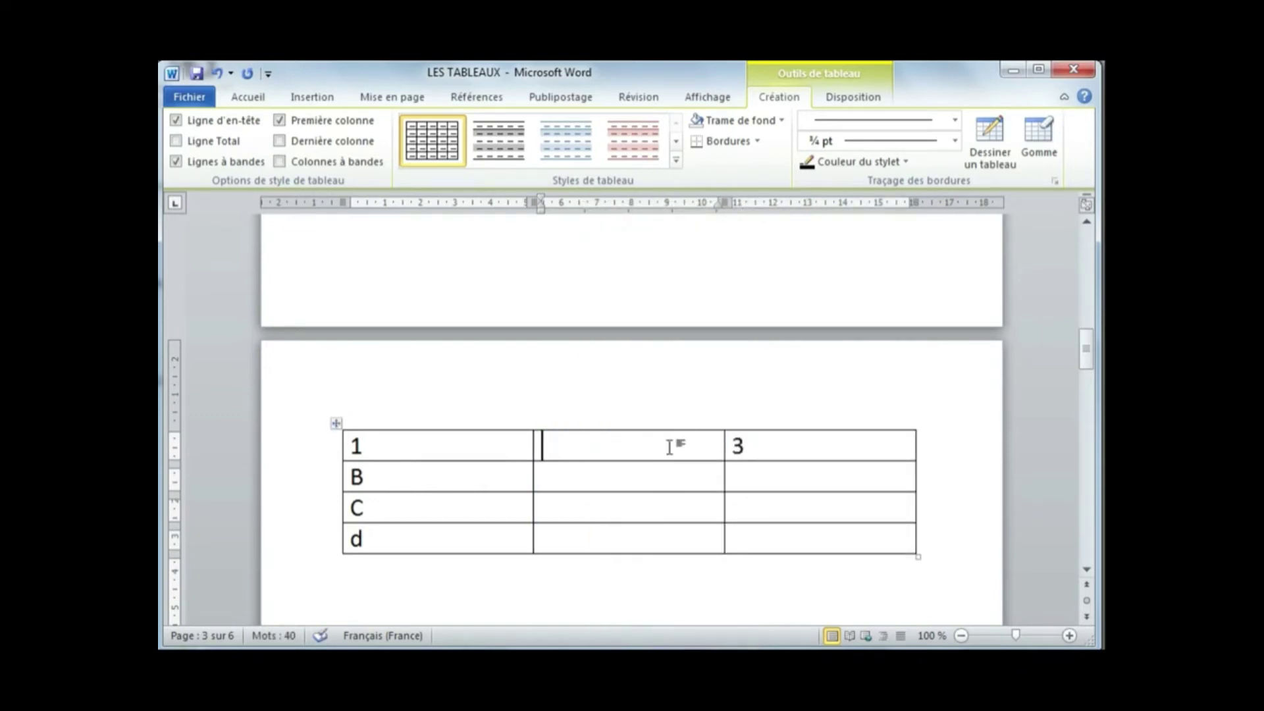
type("2")
Insert a row above the row that starts with B and enter a in its first cell
left_click(382, 477)
right_click(411, 475)
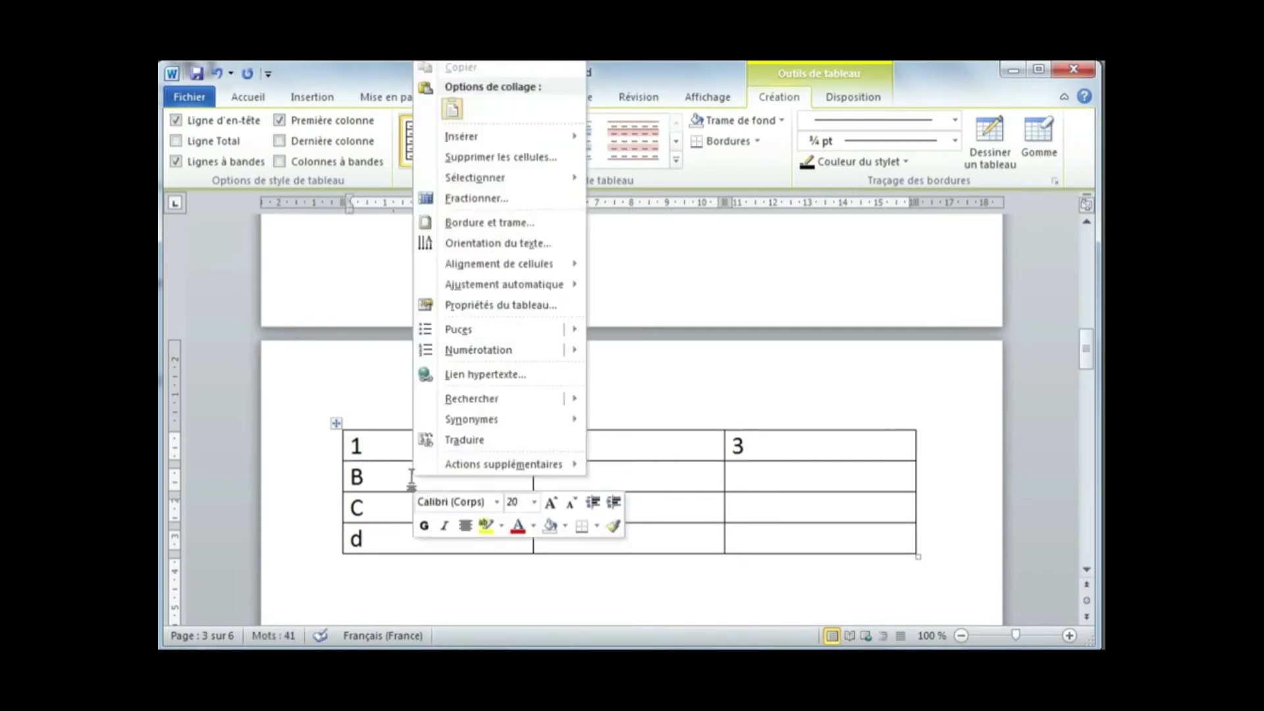
mouse_move(517, 143)
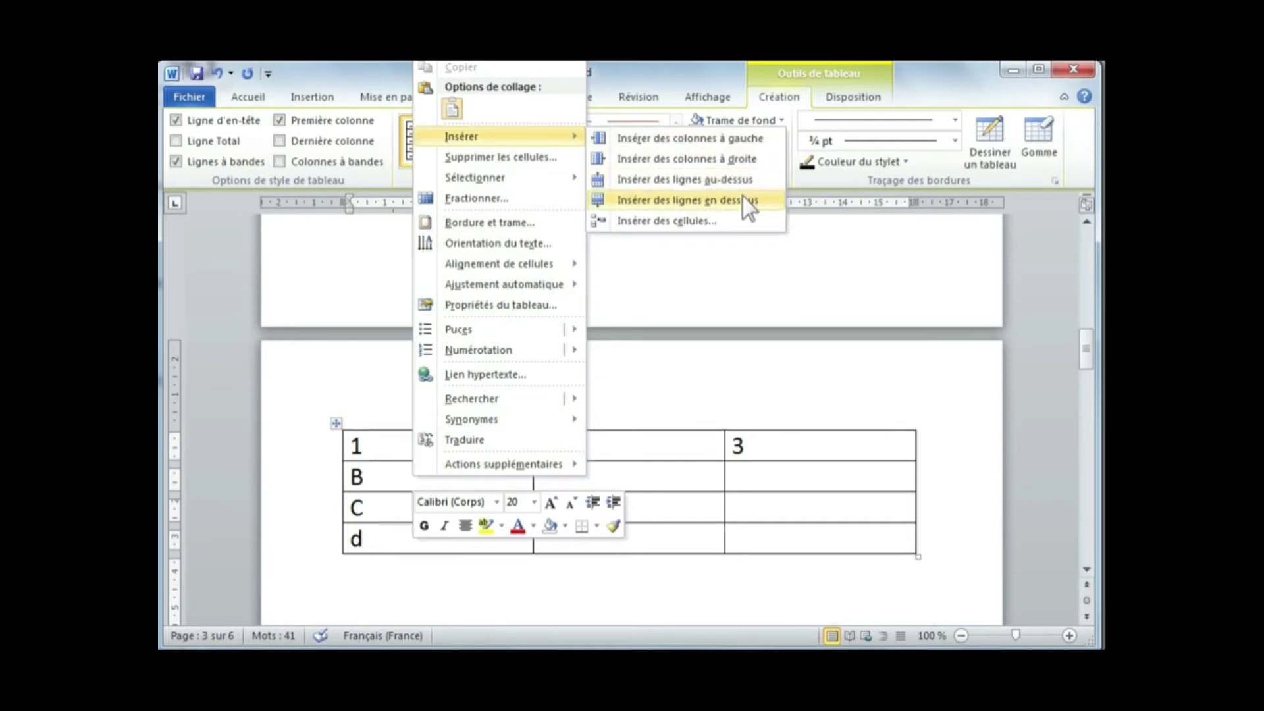
left_click(365, 477)
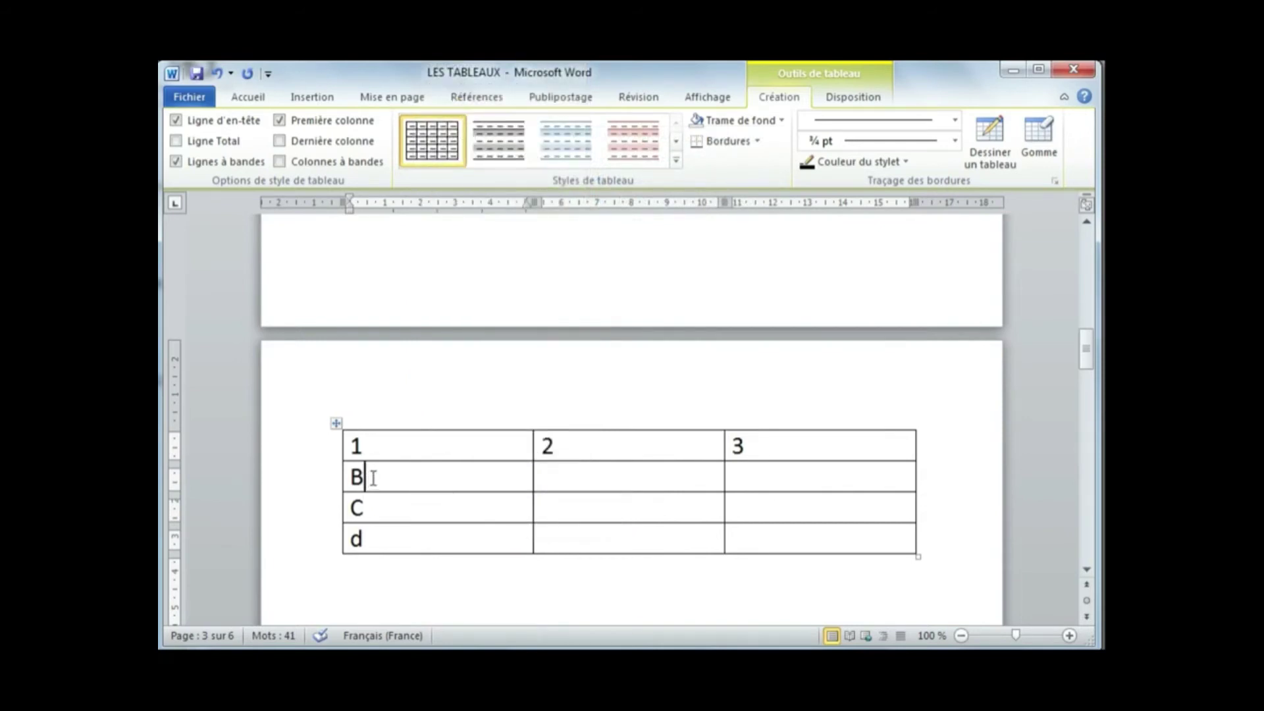
right_click(374, 479)
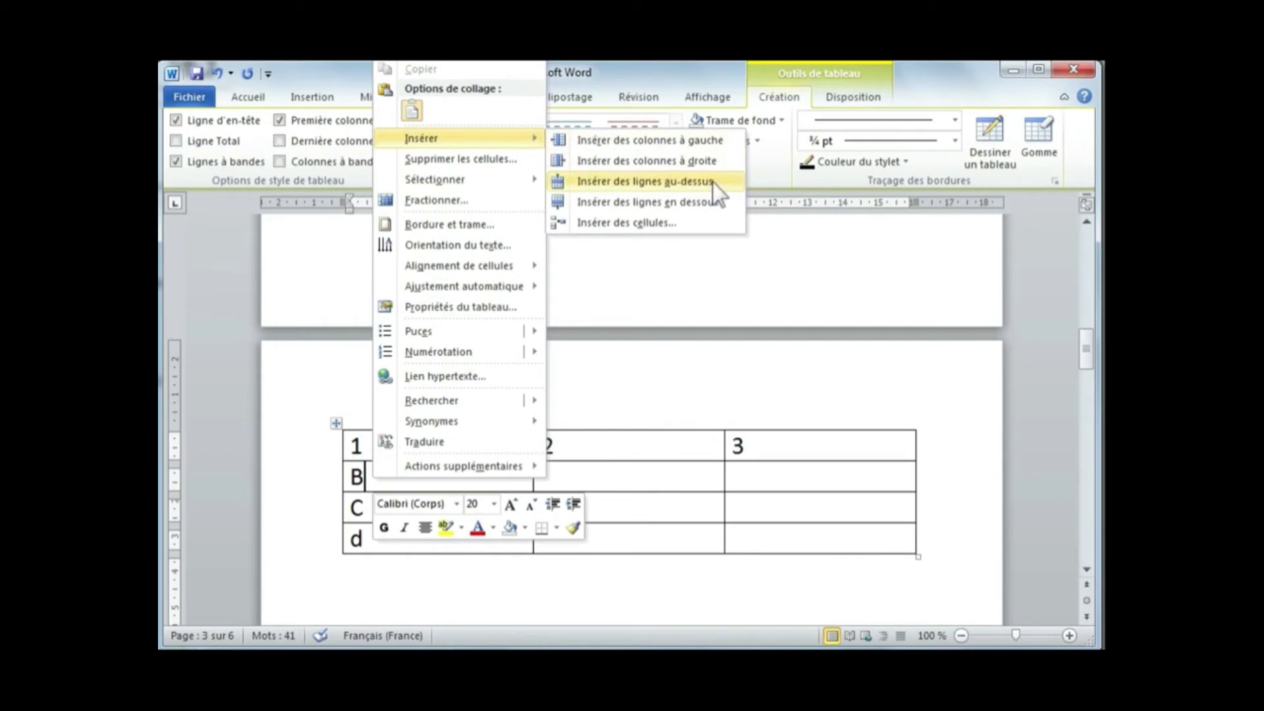
left_click(712, 183)
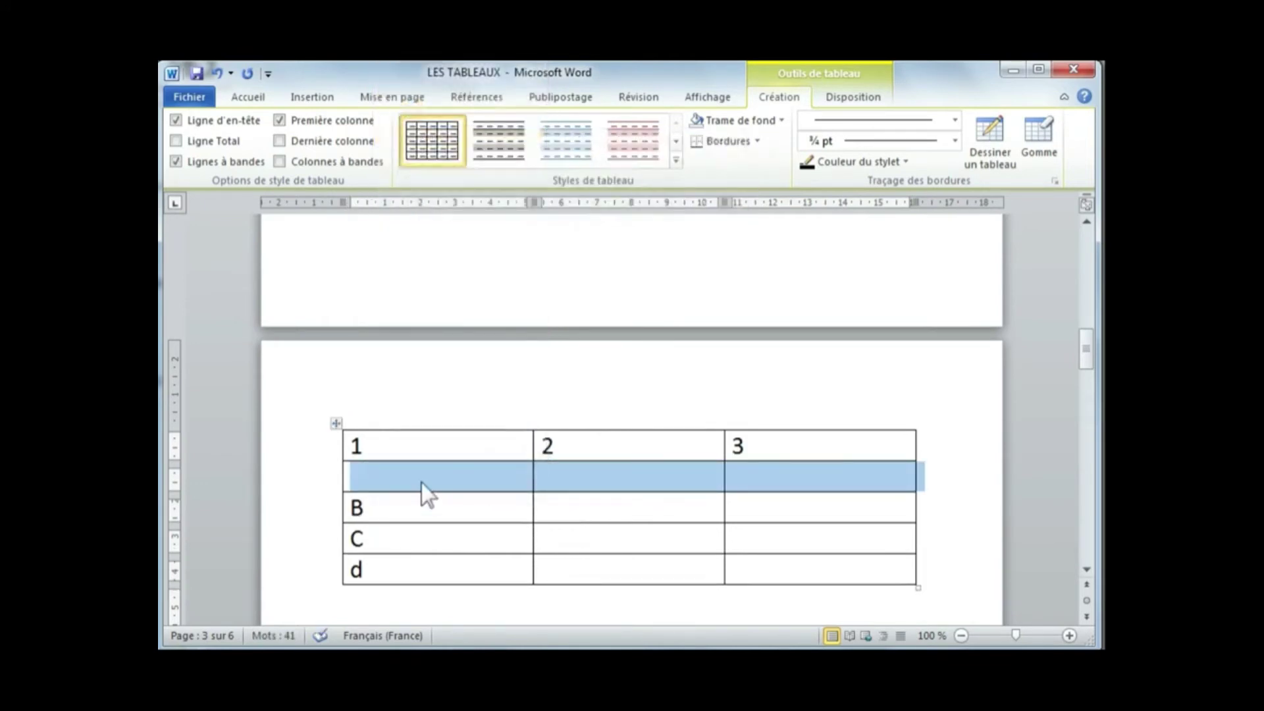
left_click(485, 465)
type("a")
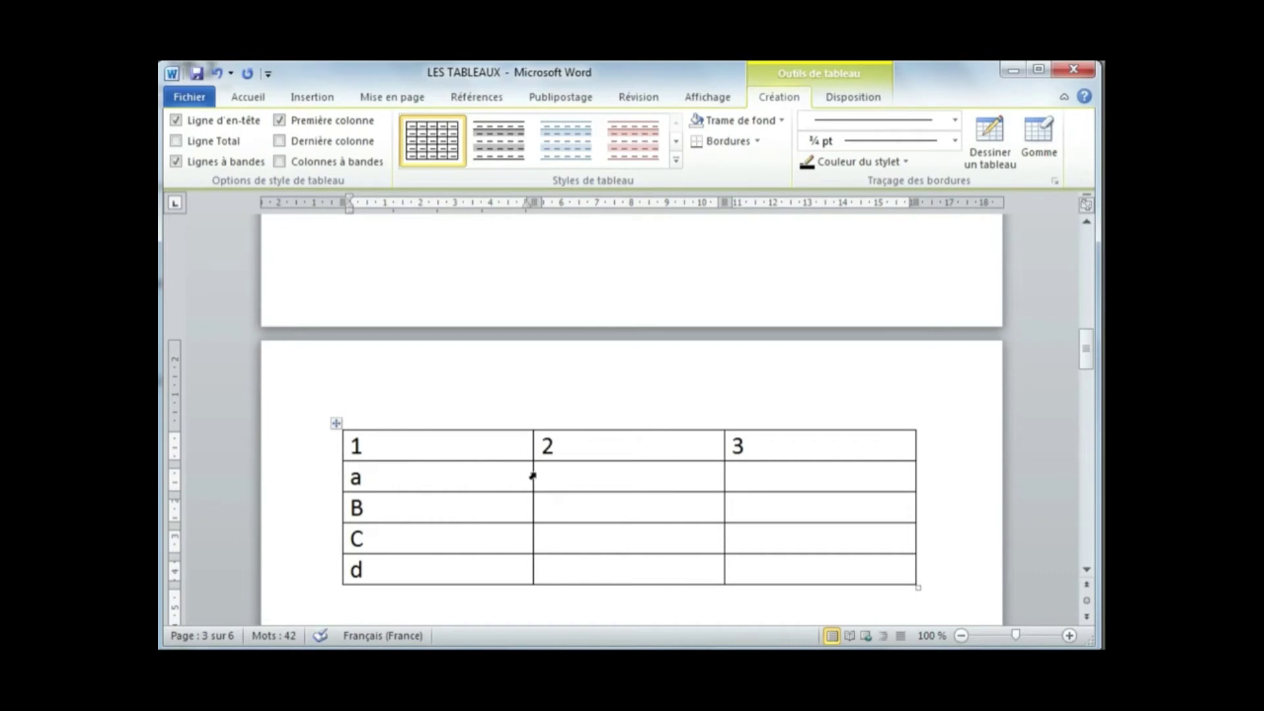
Select the whole table and delete it from the page
left_click(335, 425)
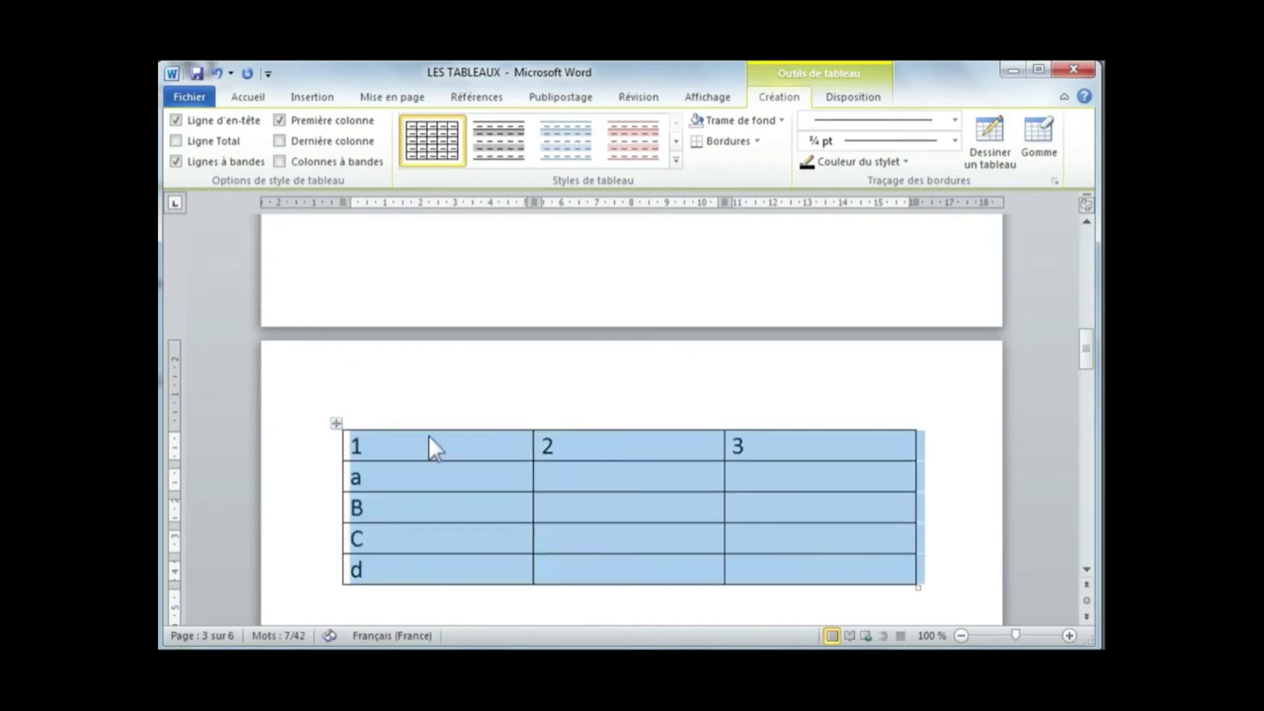
right_click(590, 470)
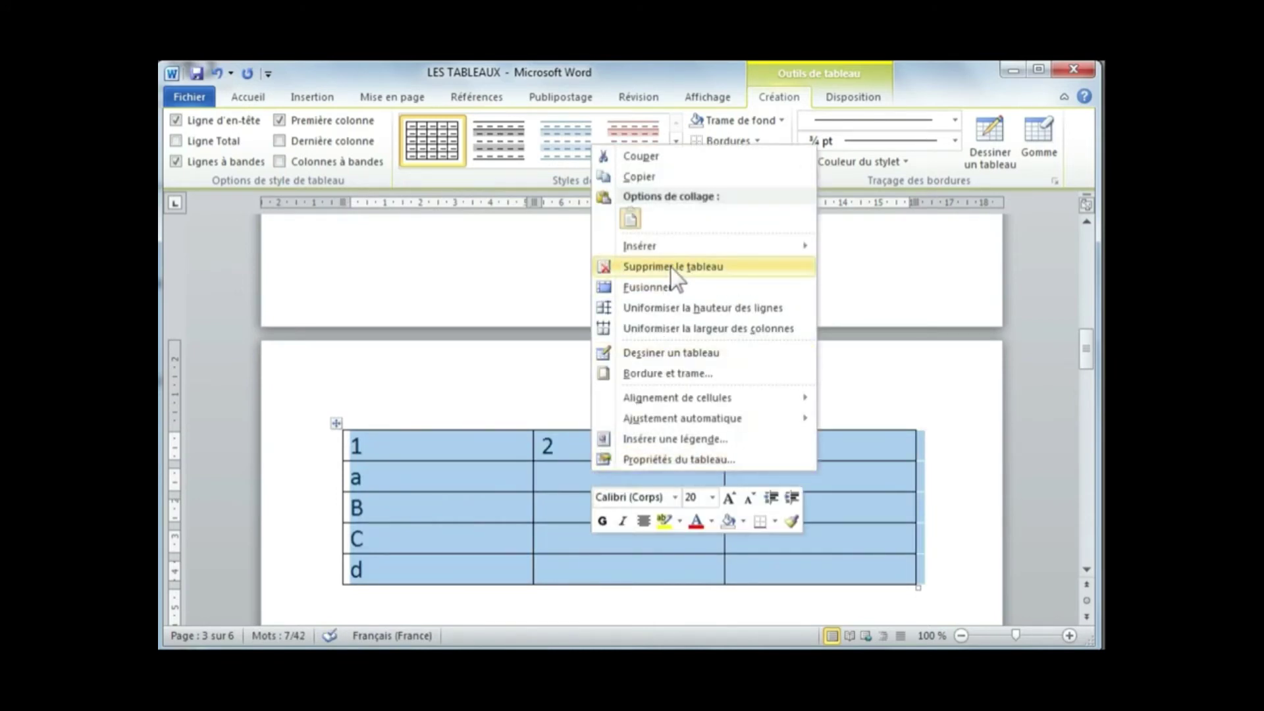
left_click(673, 267)
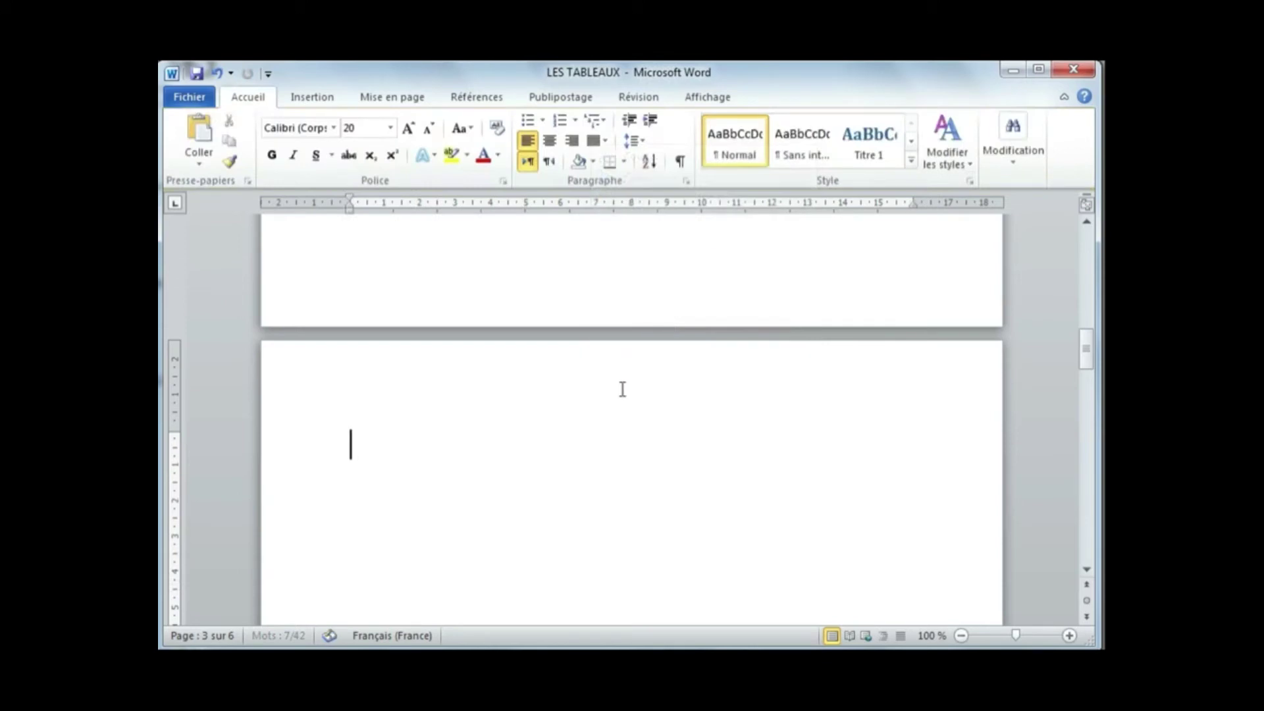
Examine the LISTE N° 1 sample table's title row, column headings, Technicien cell and empty rows as the model to reproduce
scroll(619, 405, "down", 1)
scroll(618, 405, "up", 3)
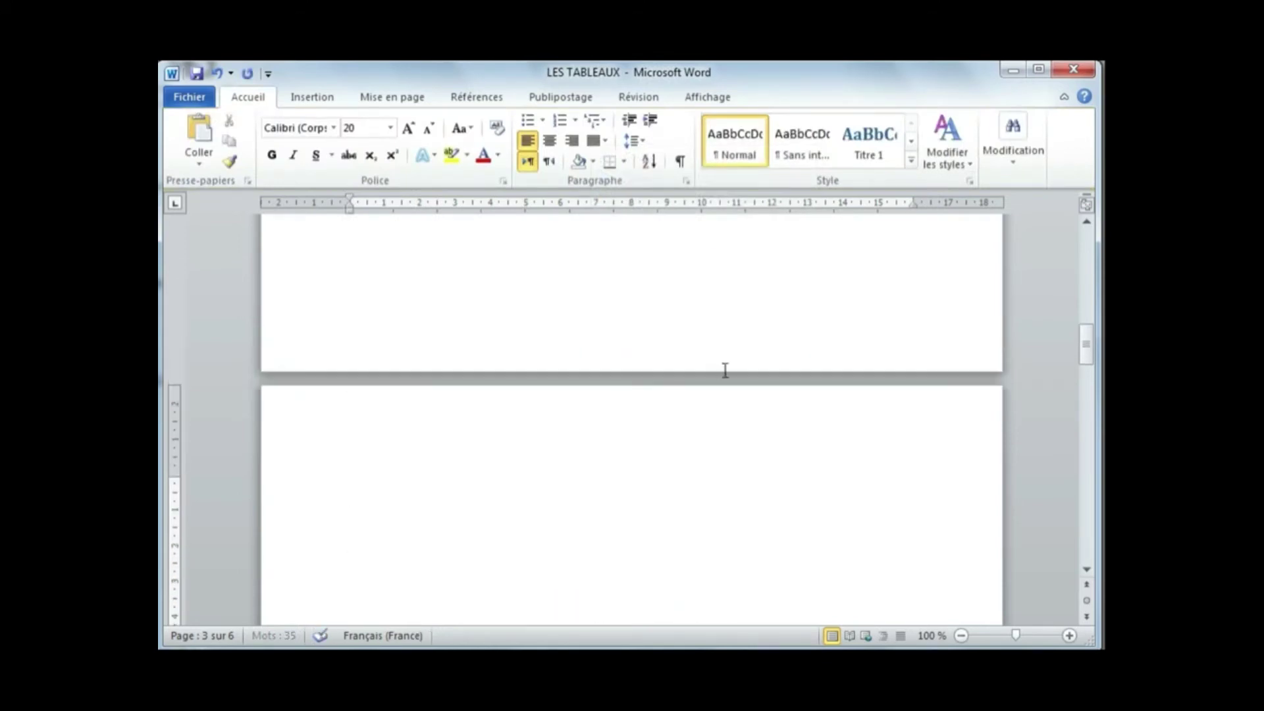
scroll(703, 363, "down", 5)
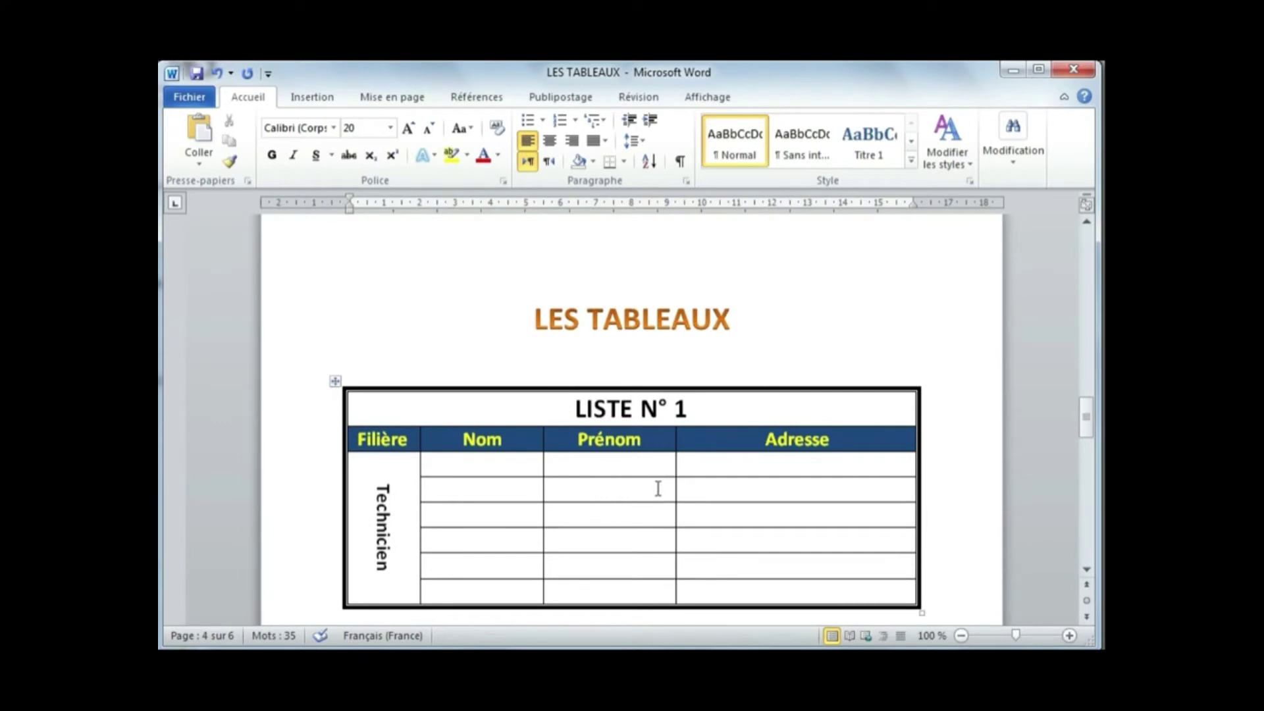
scroll(657, 488, "down", 1)
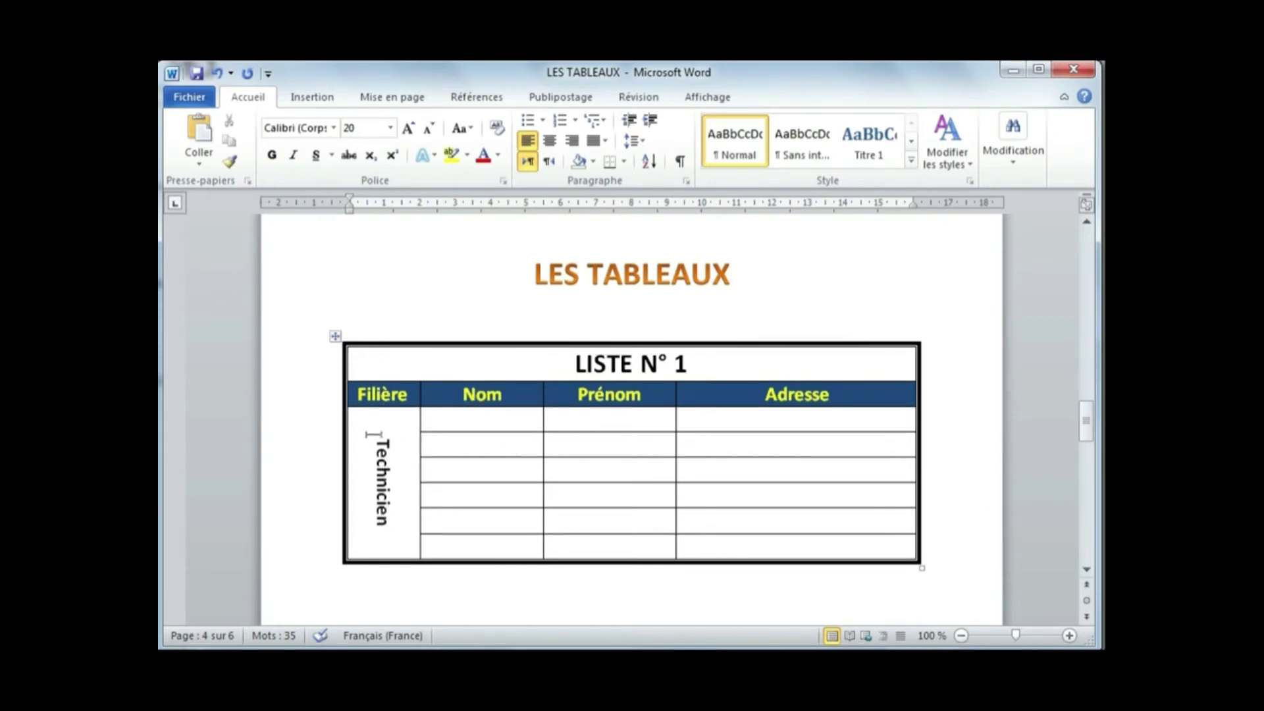
left_click_drag(481, 417, 492, 503)
left_click_drag(636, 419, 636, 477)
left_click_drag(898, 413, 903, 503)
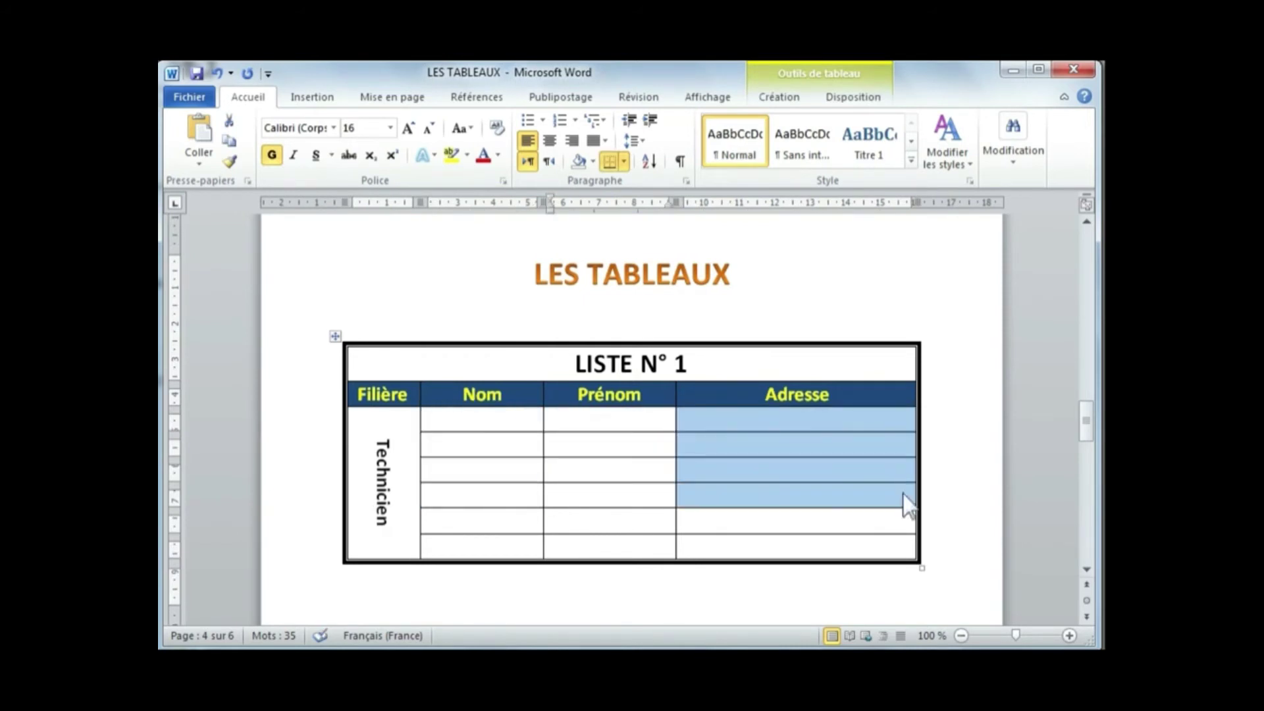
left_click_drag(606, 357, 683, 362)
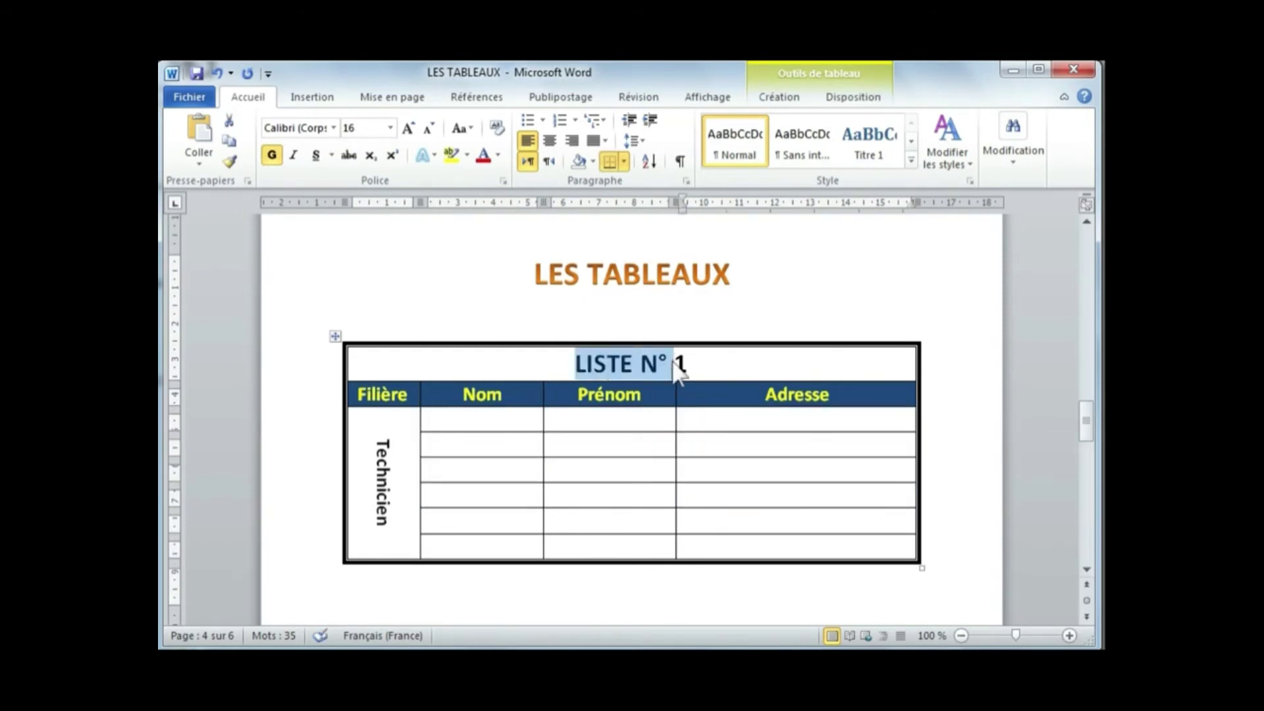
left_click(747, 395)
left_click(649, 422)
left_click_drag(649, 421, 731, 425)
left_click_drag(654, 444, 704, 558)
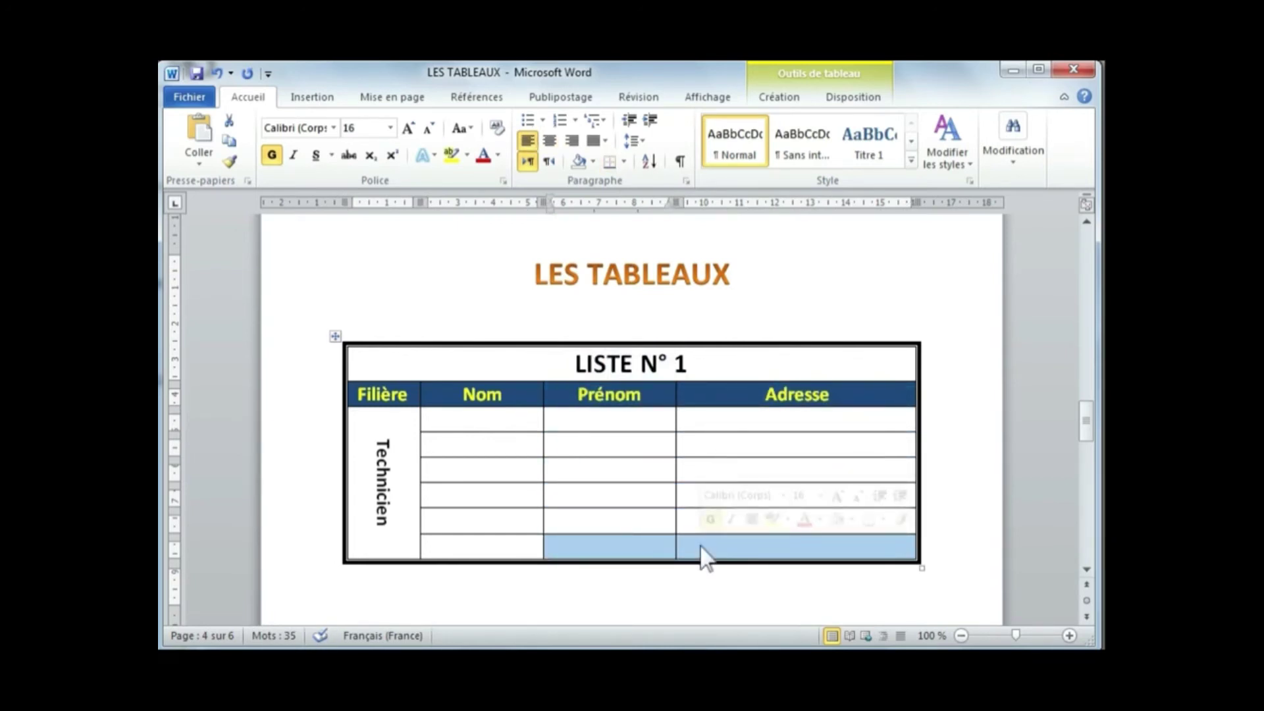
scroll(677, 468, "down", 3)
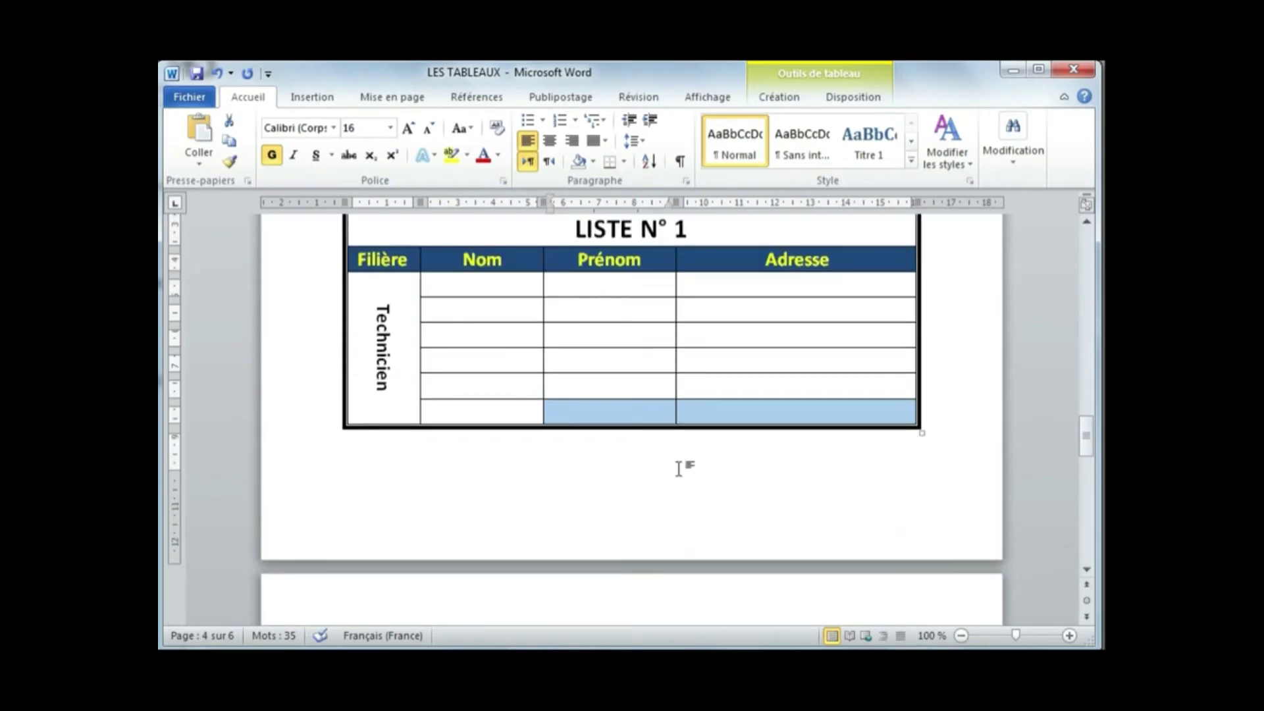
scroll(678, 466, "up", 1)
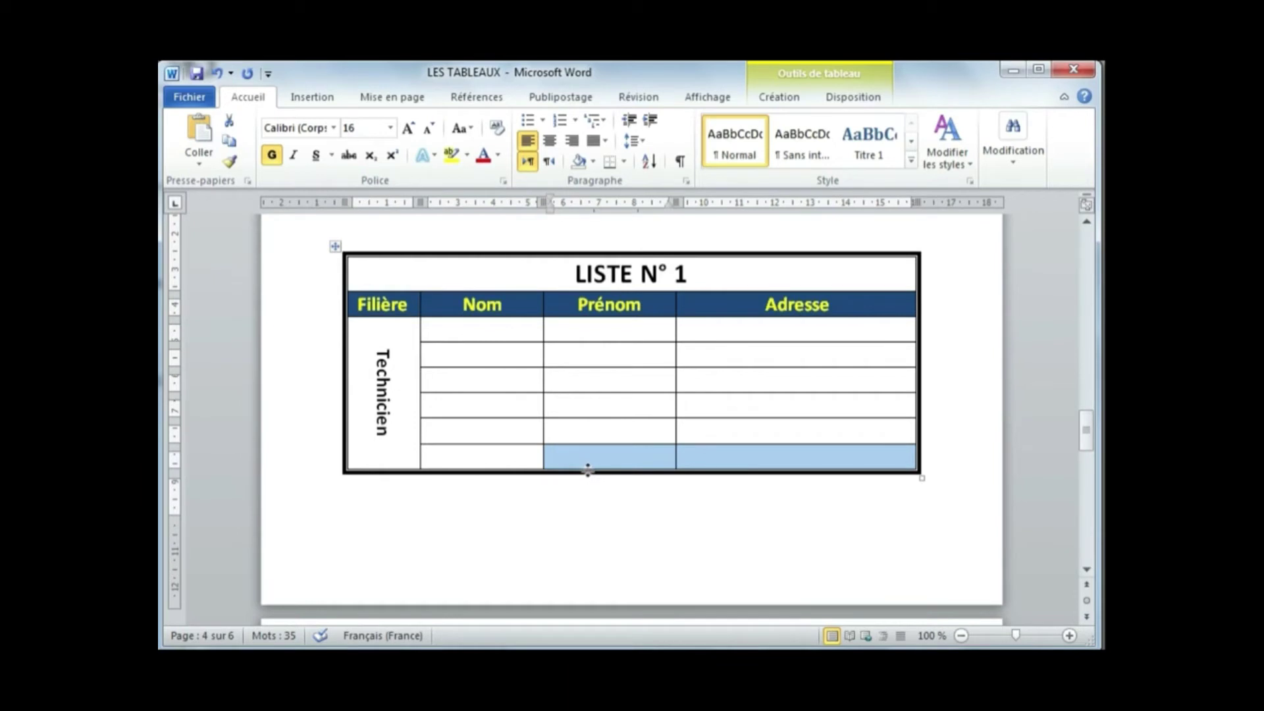
Insert a table of 4 columns and 8 rows with automatic fixed column width on the blank page after the sample table
scroll(588, 470, "down", 5)
left_click(449, 452)
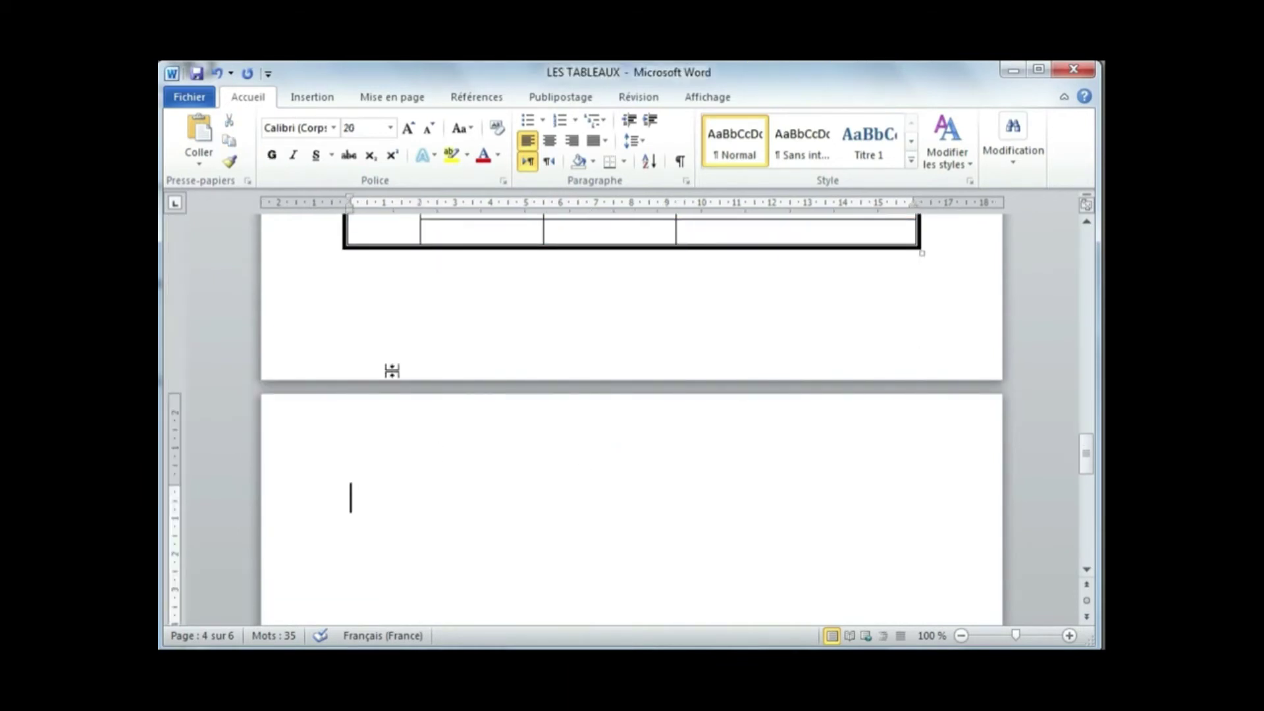
left_click(312, 99)
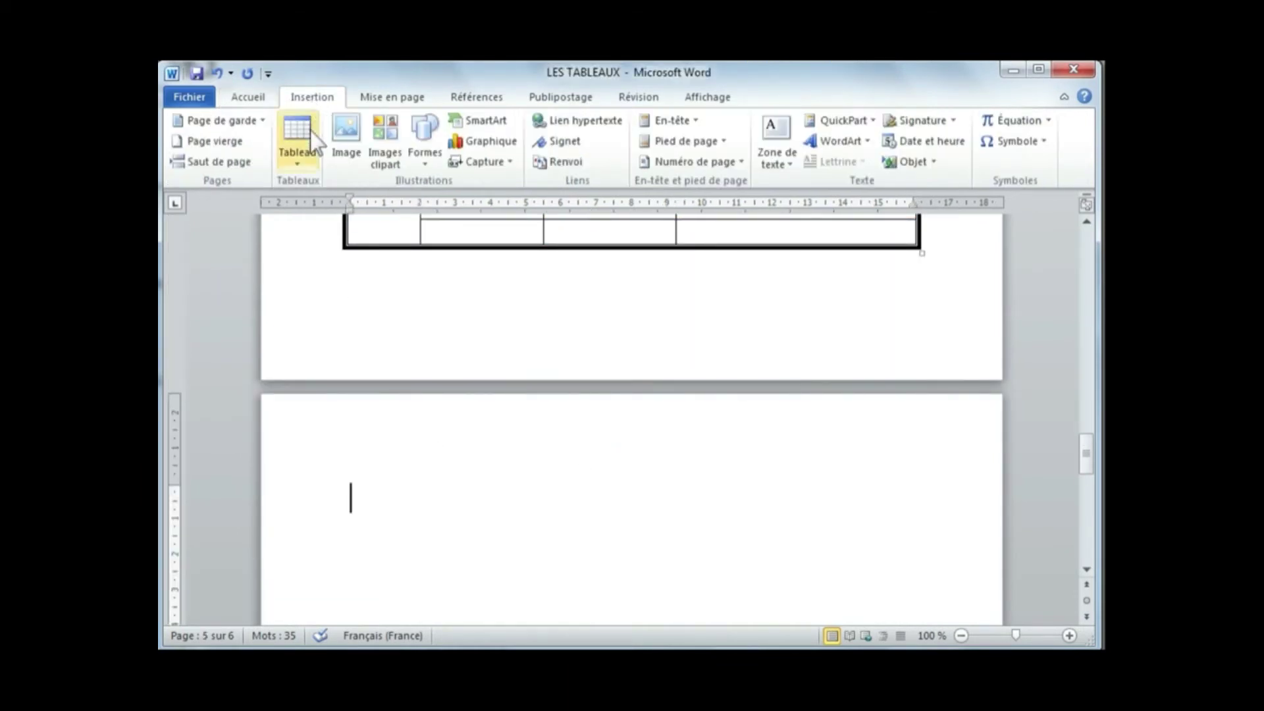
left_click(301, 160)
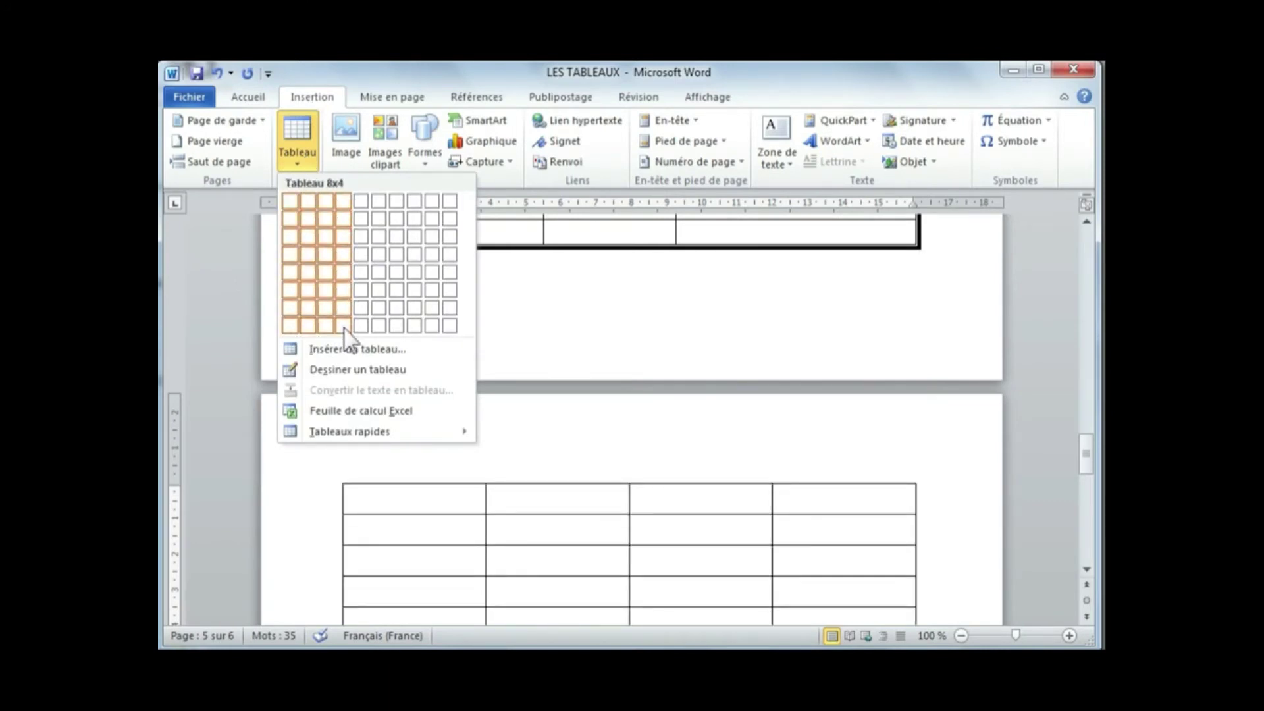
left_click(338, 356)
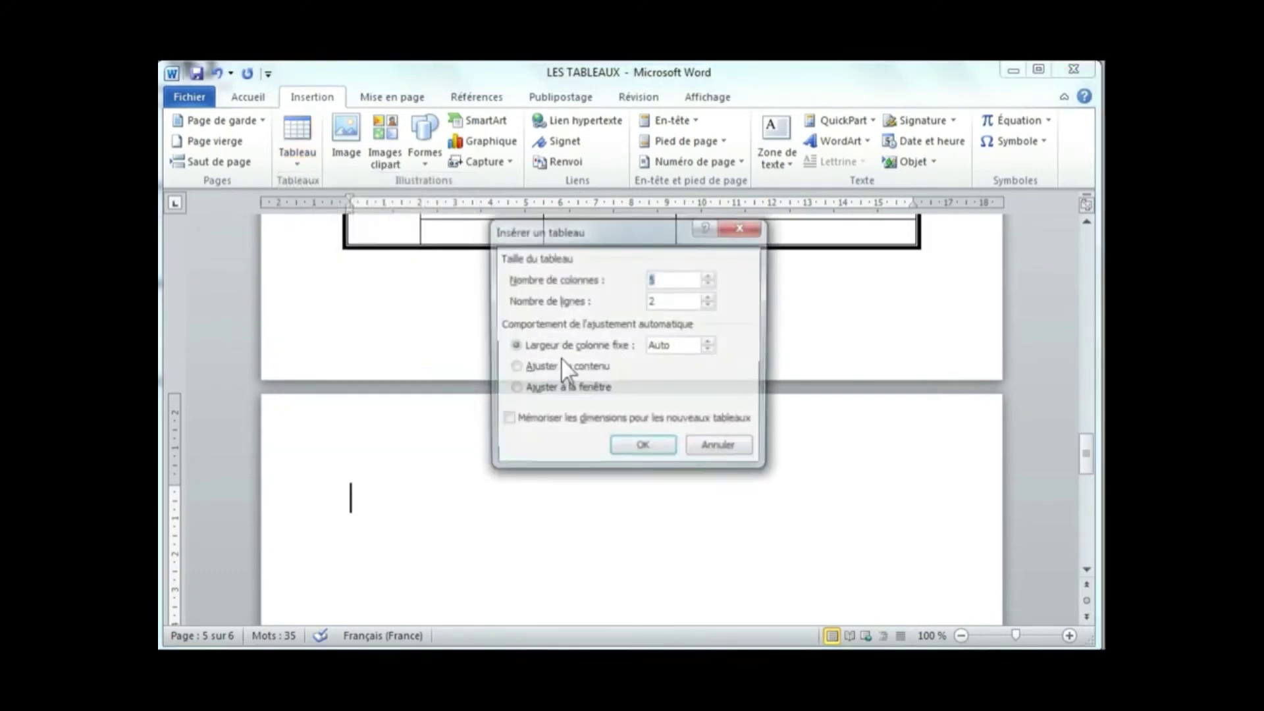
left_click(709, 285)
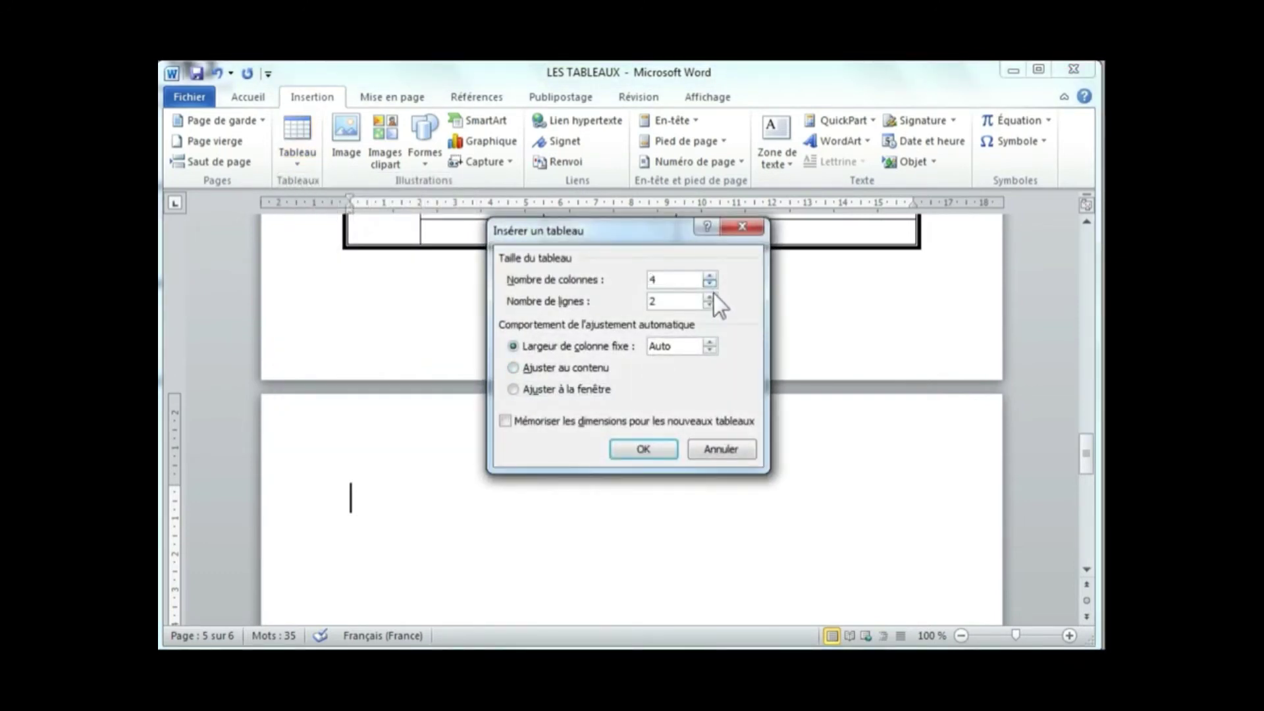
left_click(713, 298)
left_click(644, 450)
scroll(657, 436, "down", 4)
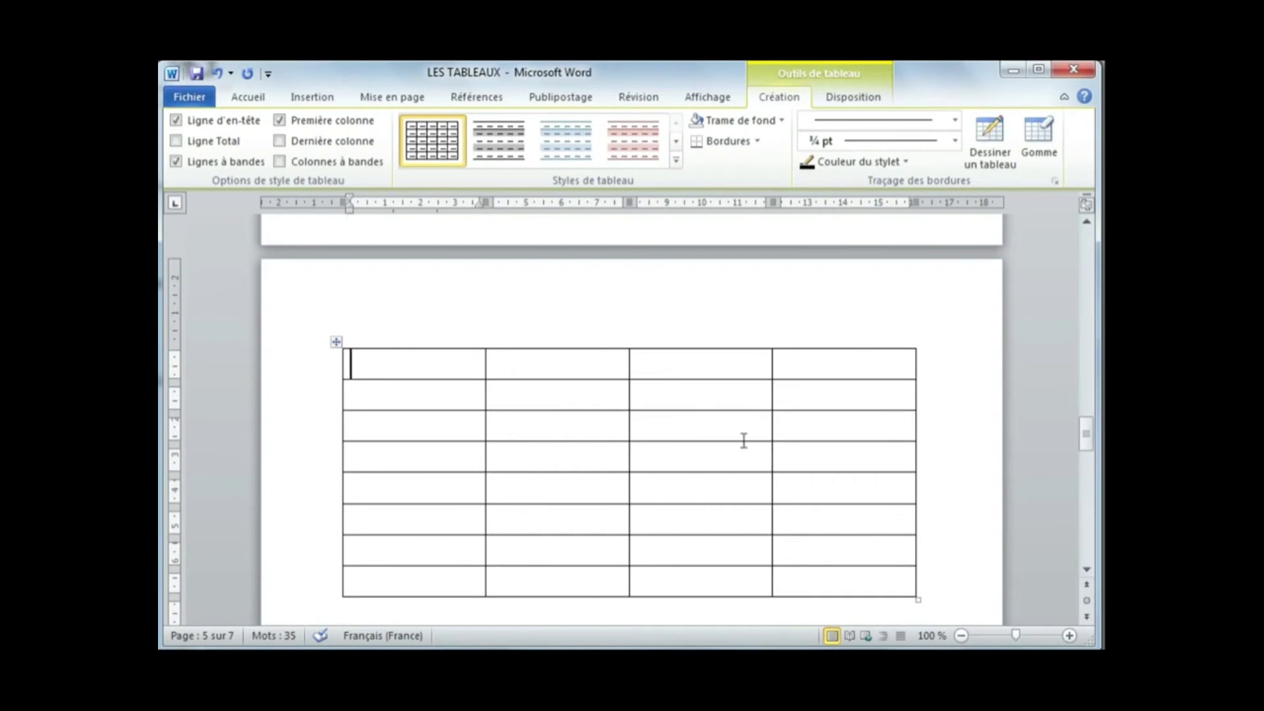
Merge the four cells of the new table's first row into a single title cell
scroll(702, 430, "up", 10)
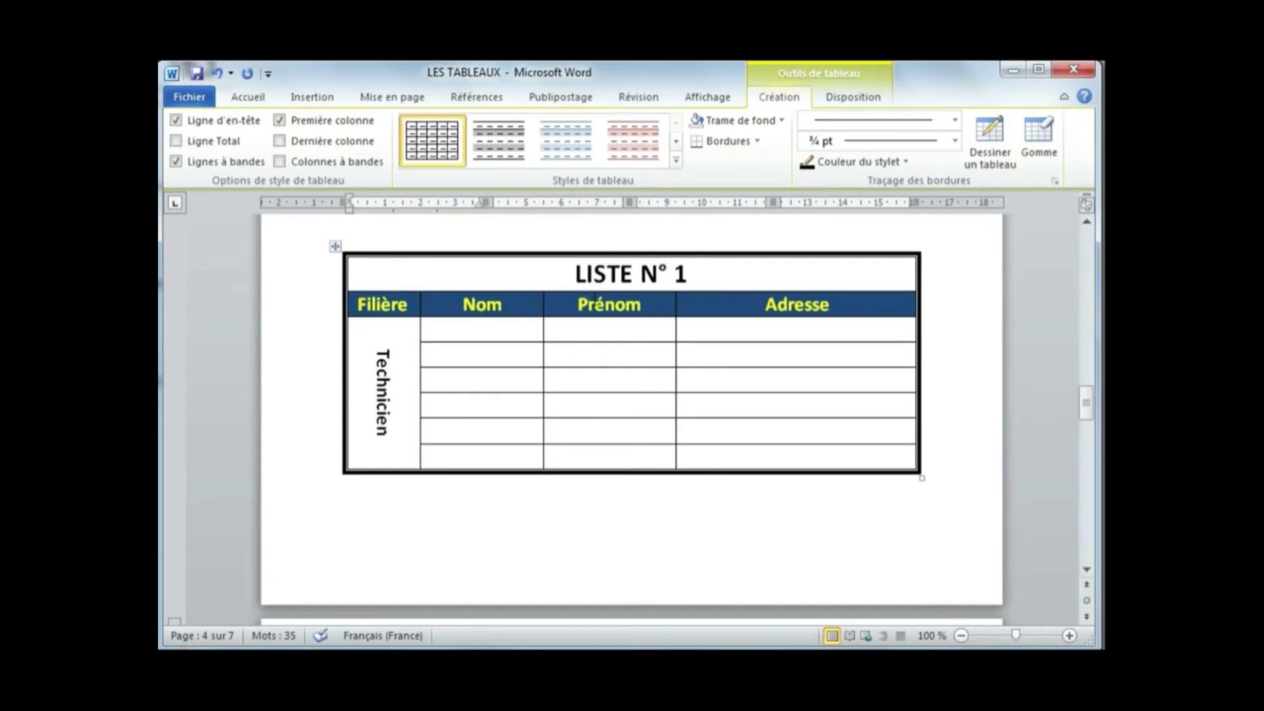
scroll(596, 302, "down", 9)
left_click(449, 414)
left_click_drag(444, 412, 809, 410)
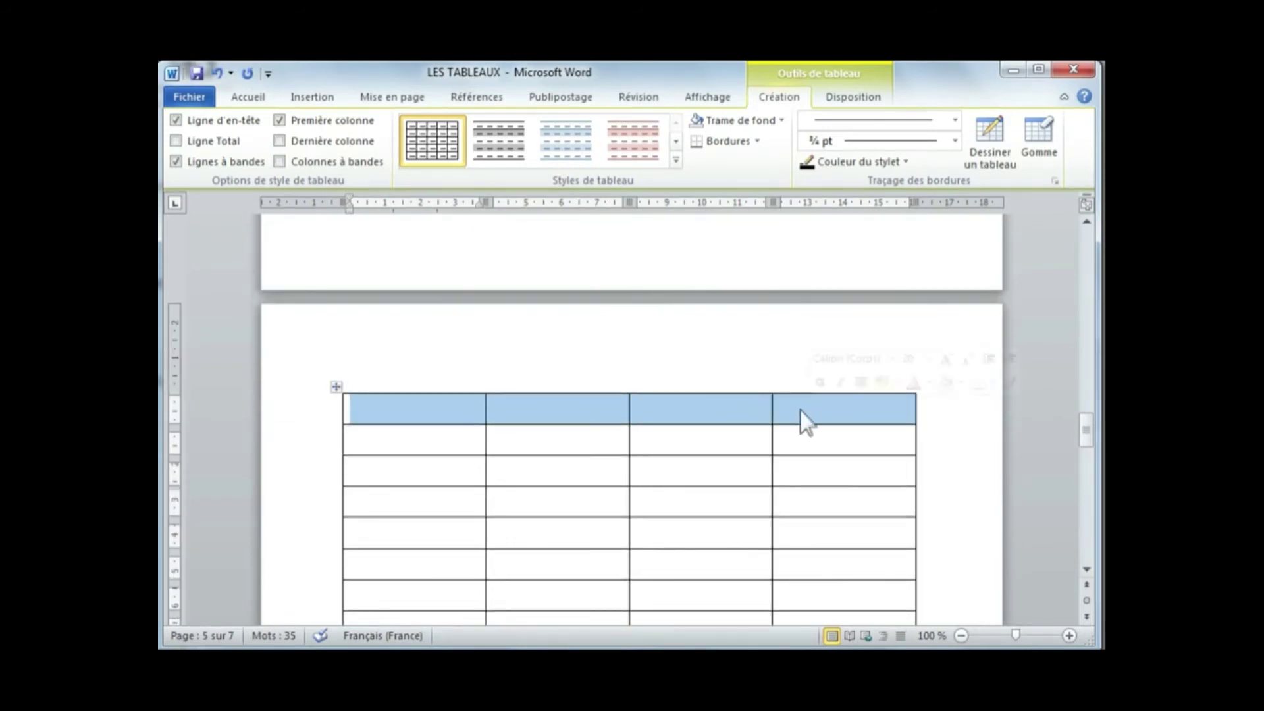
right_click(704, 415)
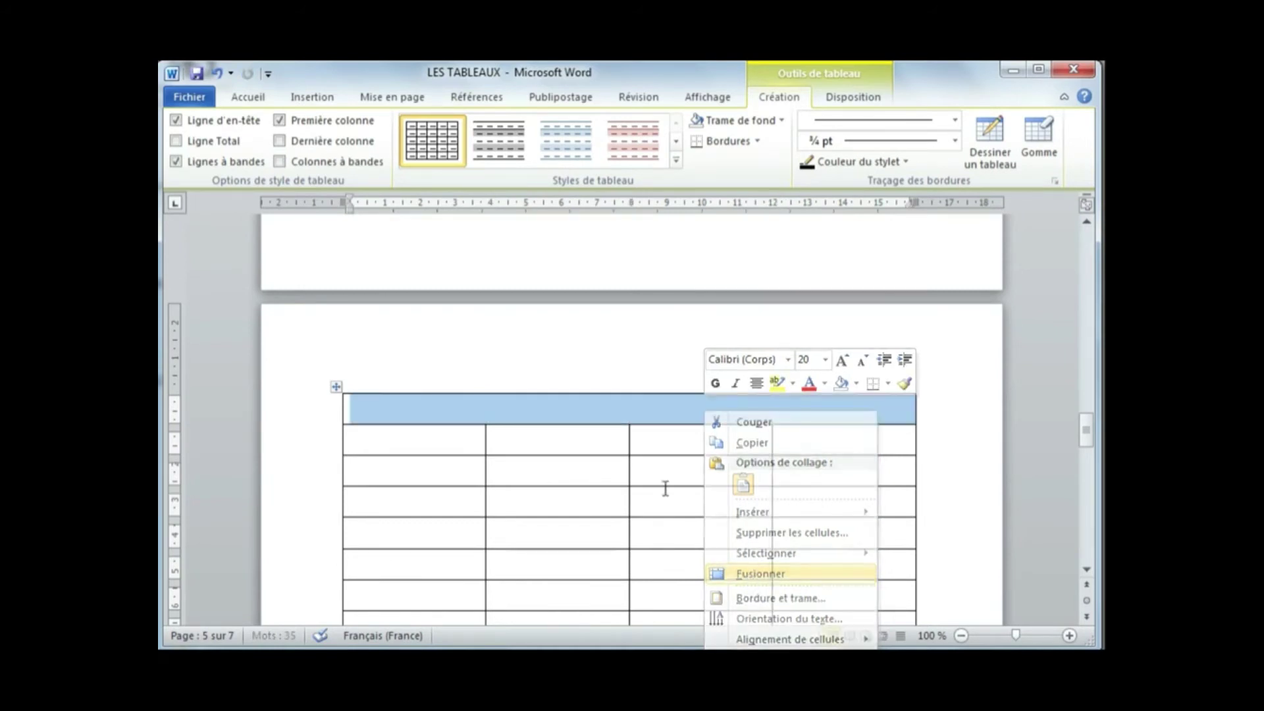
left_click(757, 575)
Enter LISTE N° in the merged title row of the new table
left_click(629, 415)
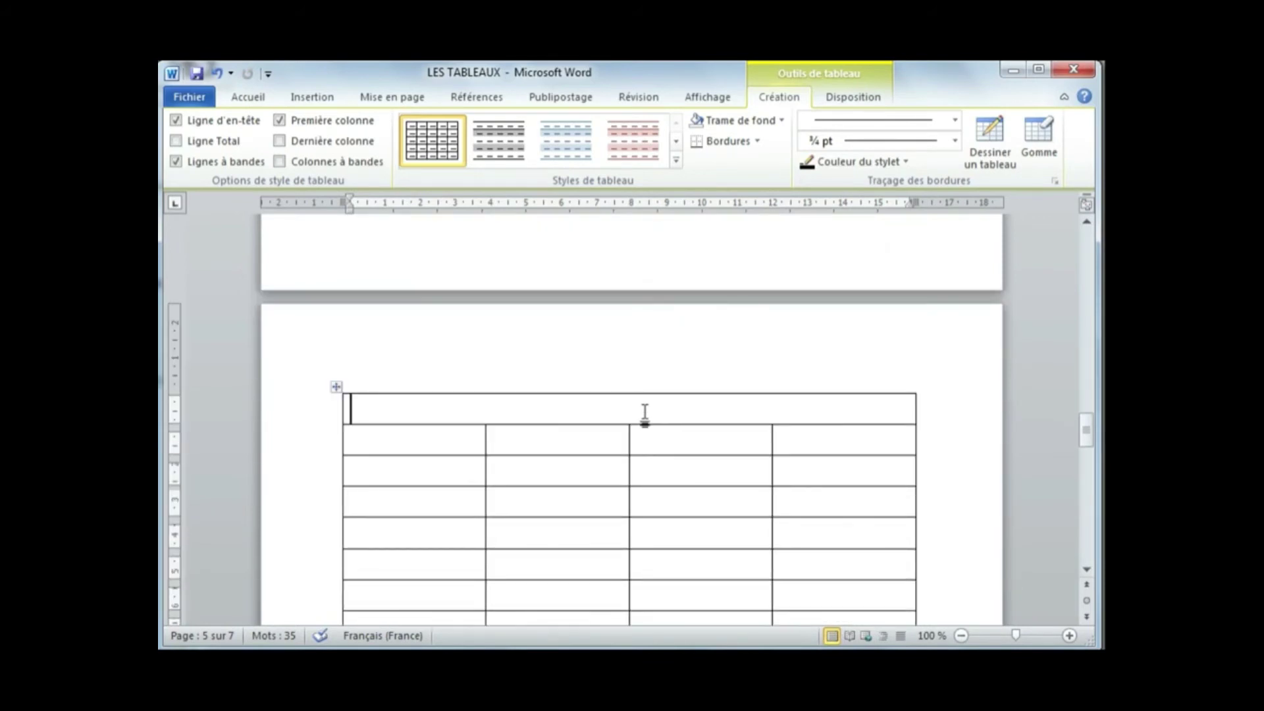
type("LI")
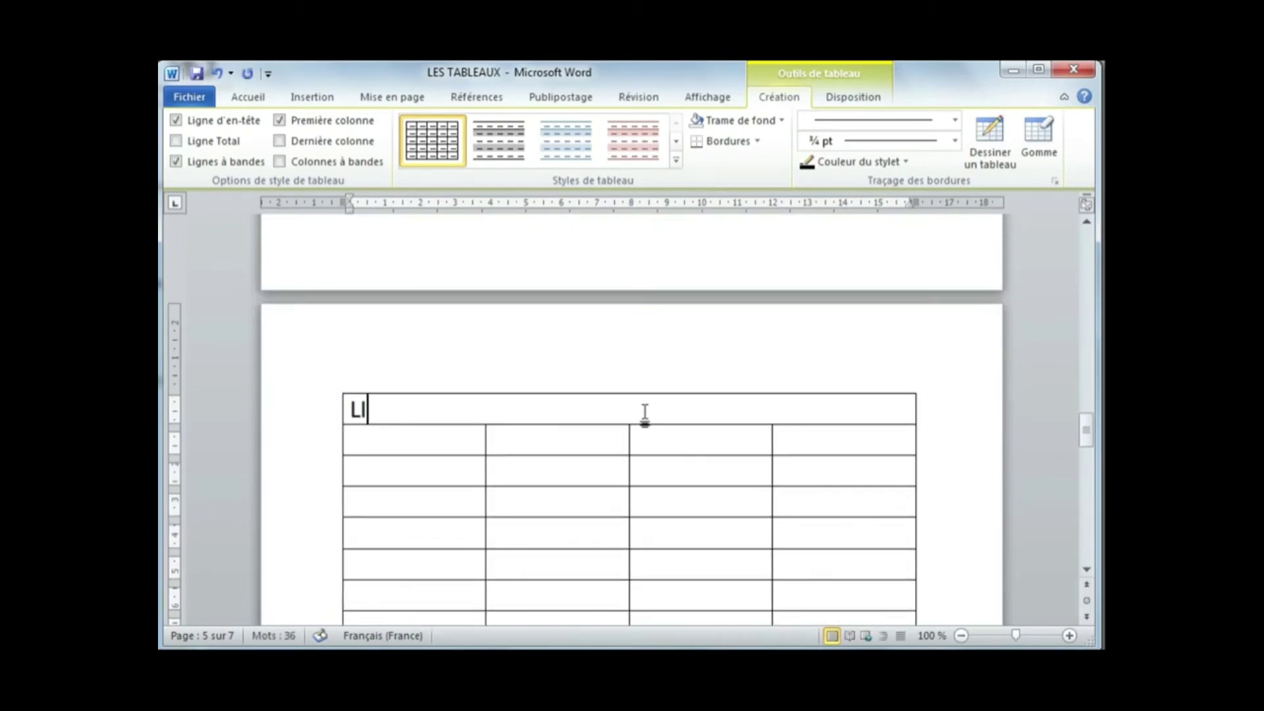
type("STE N)")
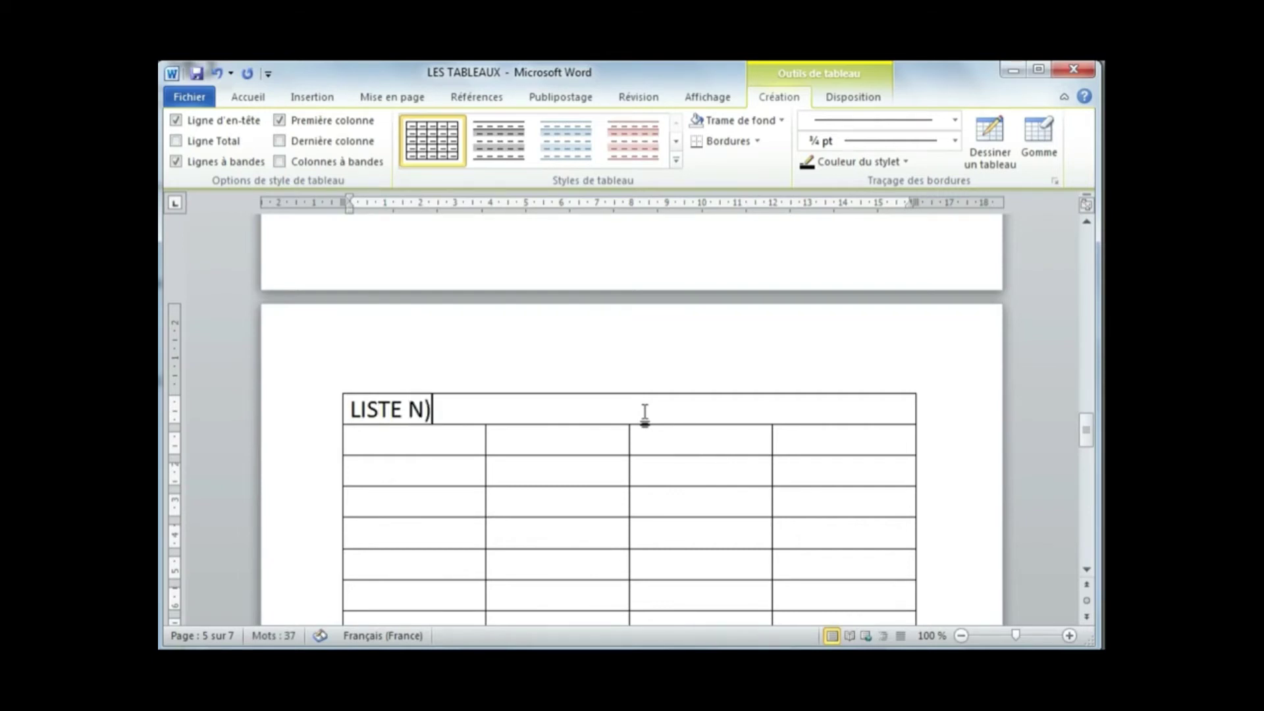
key("BackSpace")
type("°")
Merge the first-column cells from the third row to the last row and enter Technicien in the merged cell
scroll(570, 442, "down", 1)
scroll(571, 442, "up", 8)
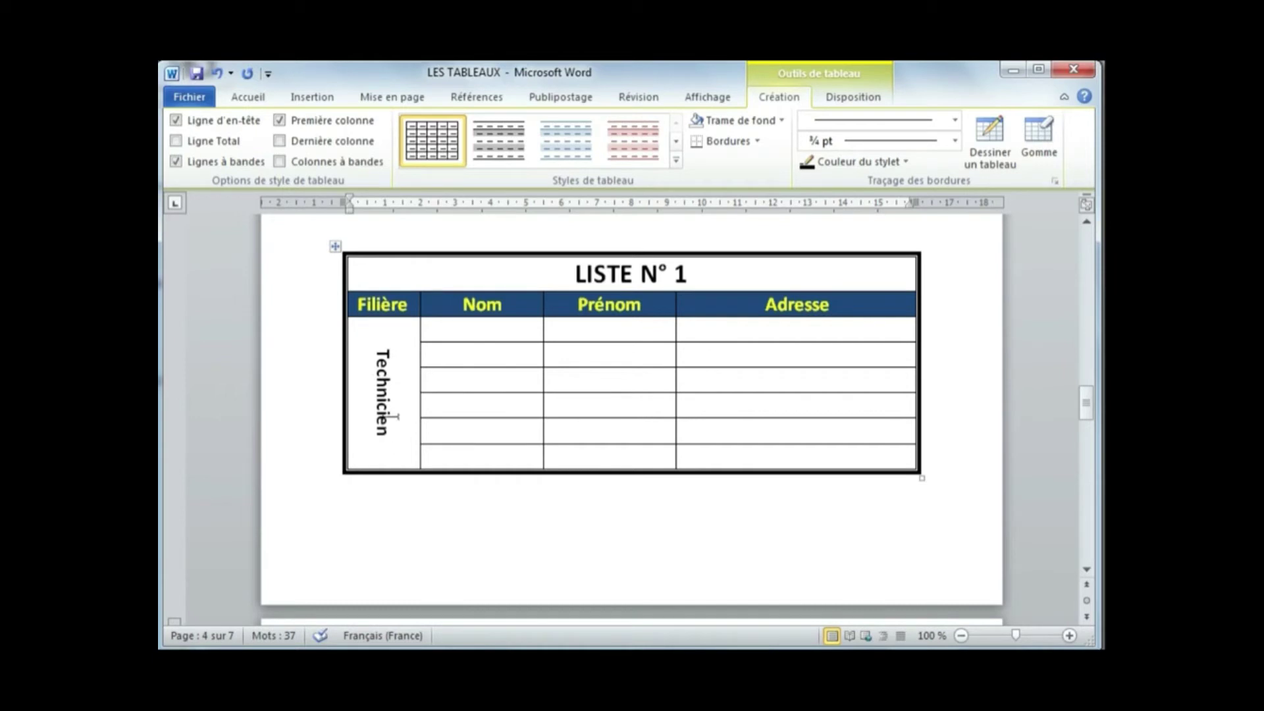
scroll(385, 389, "down", 8)
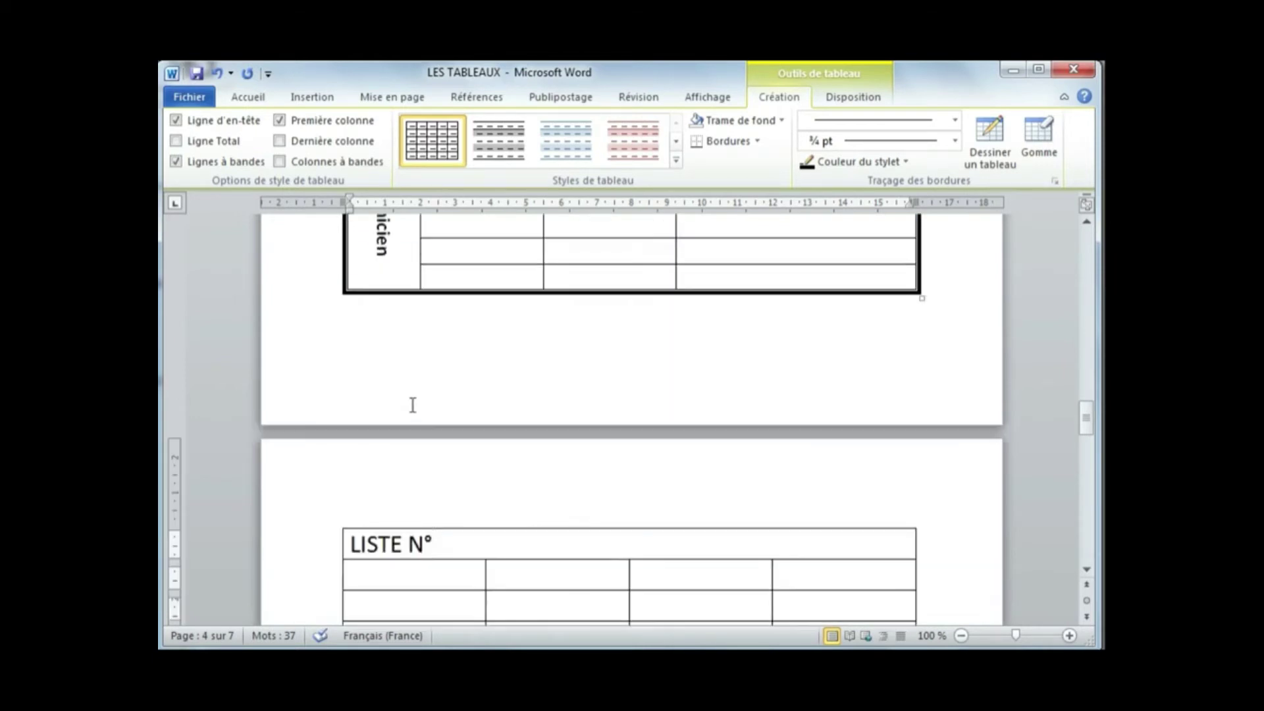
left_click_drag(426, 424, 441, 577)
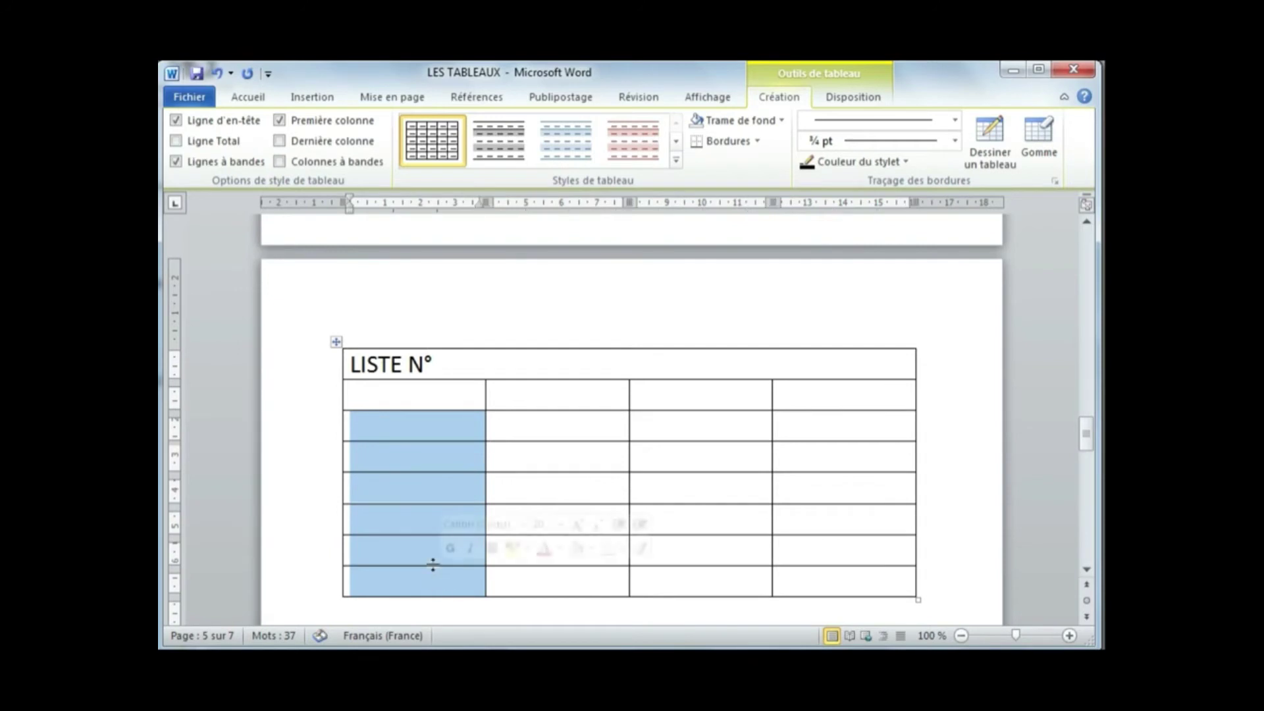
right_click(416, 457)
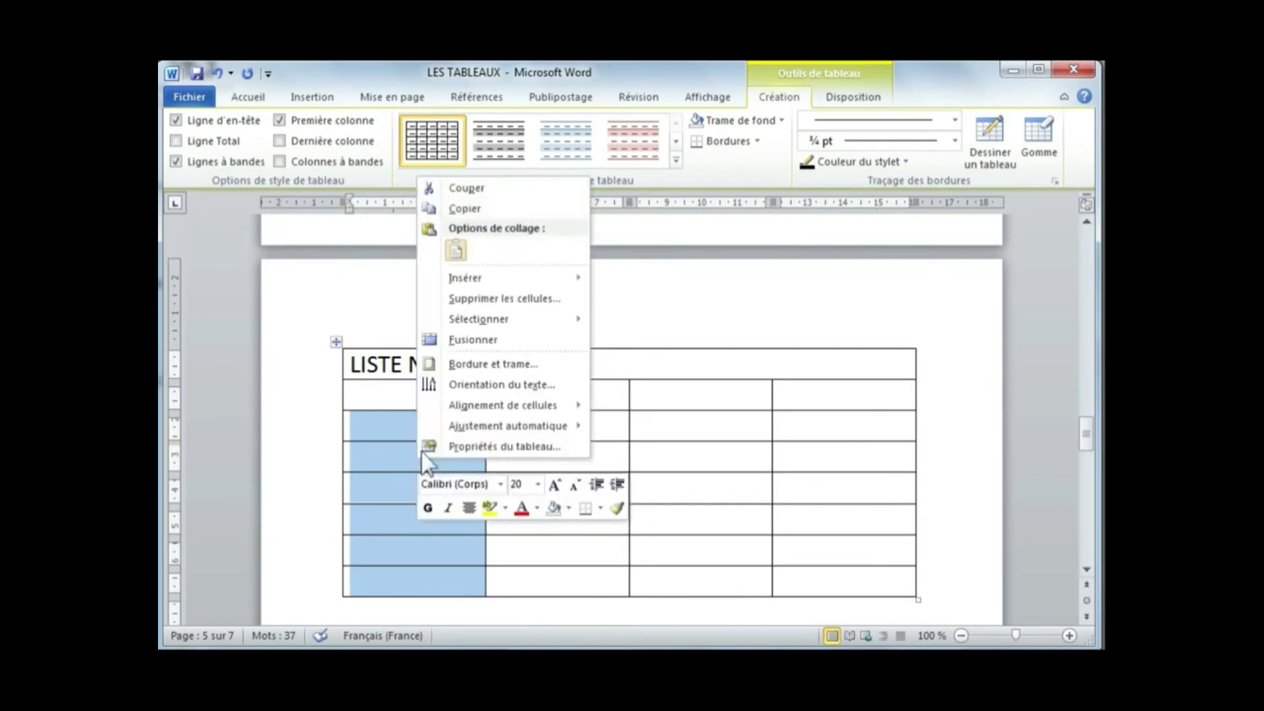
left_click(463, 345)
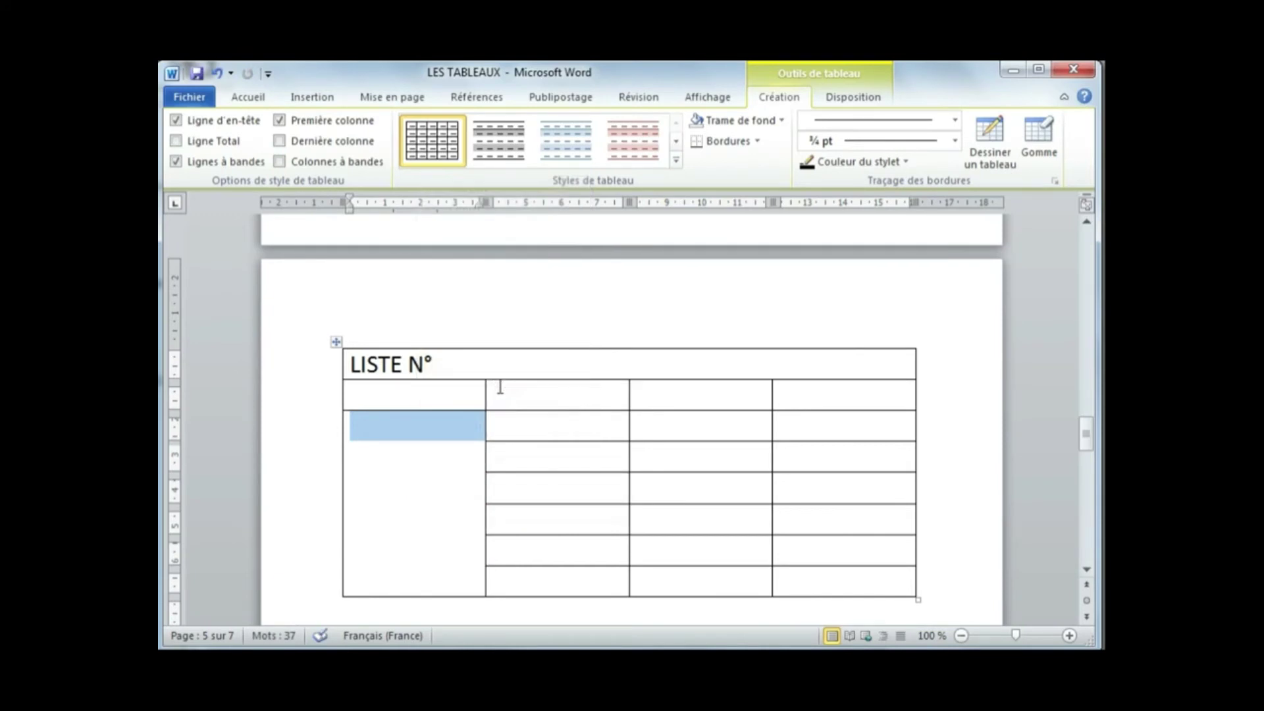
type("Tec")
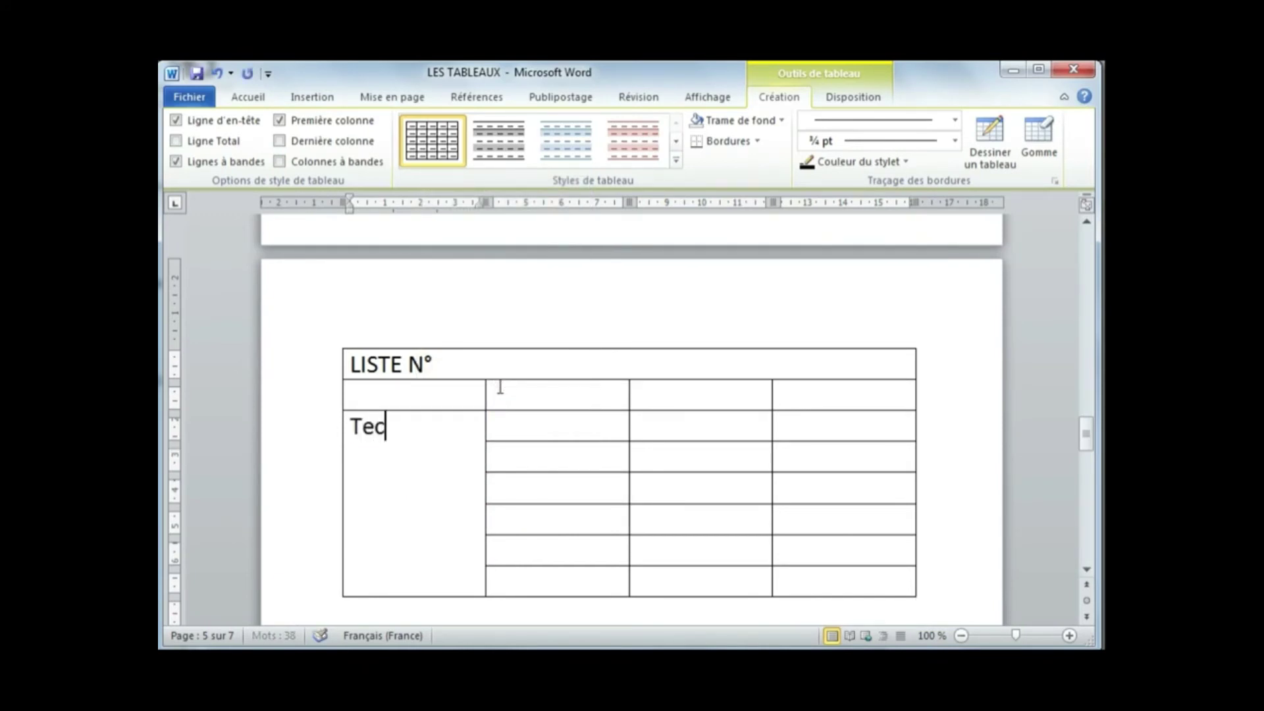
type("hnicien")
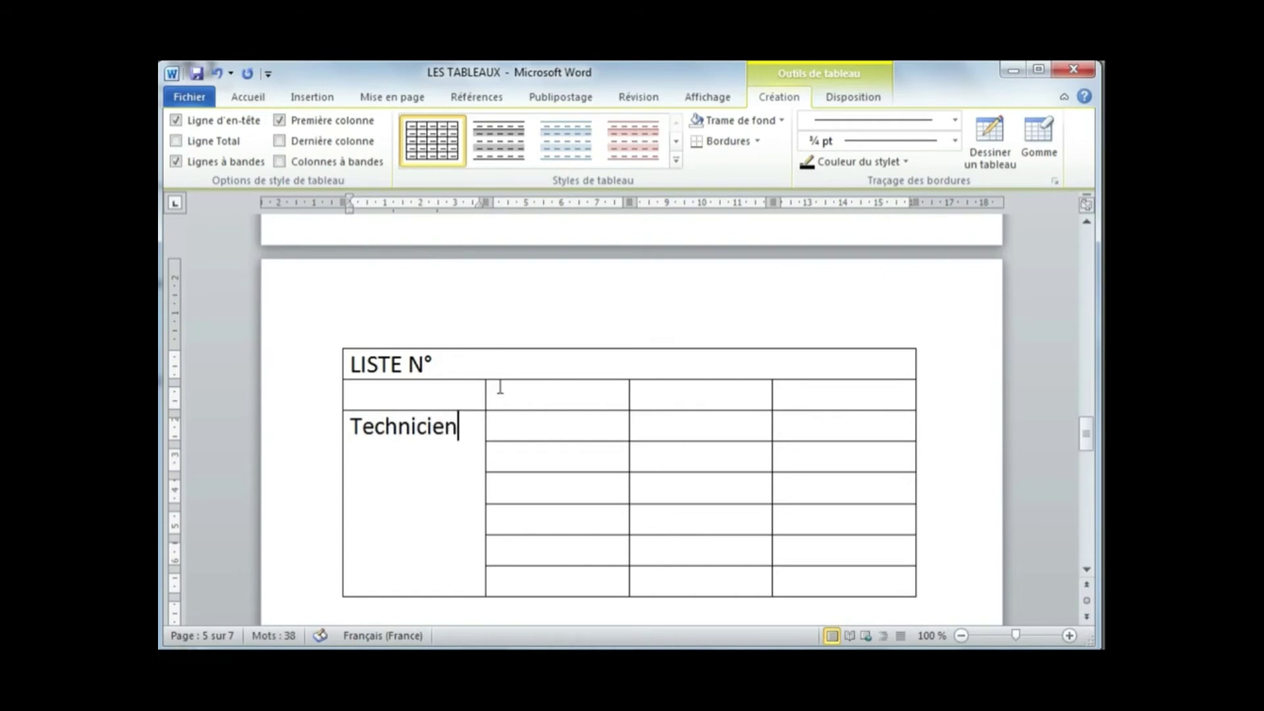
Rotate the Technicien text so it reads vertically from top to bottom, as in the sample table
left_click(443, 389)
scroll(494, 471, "up", 1)
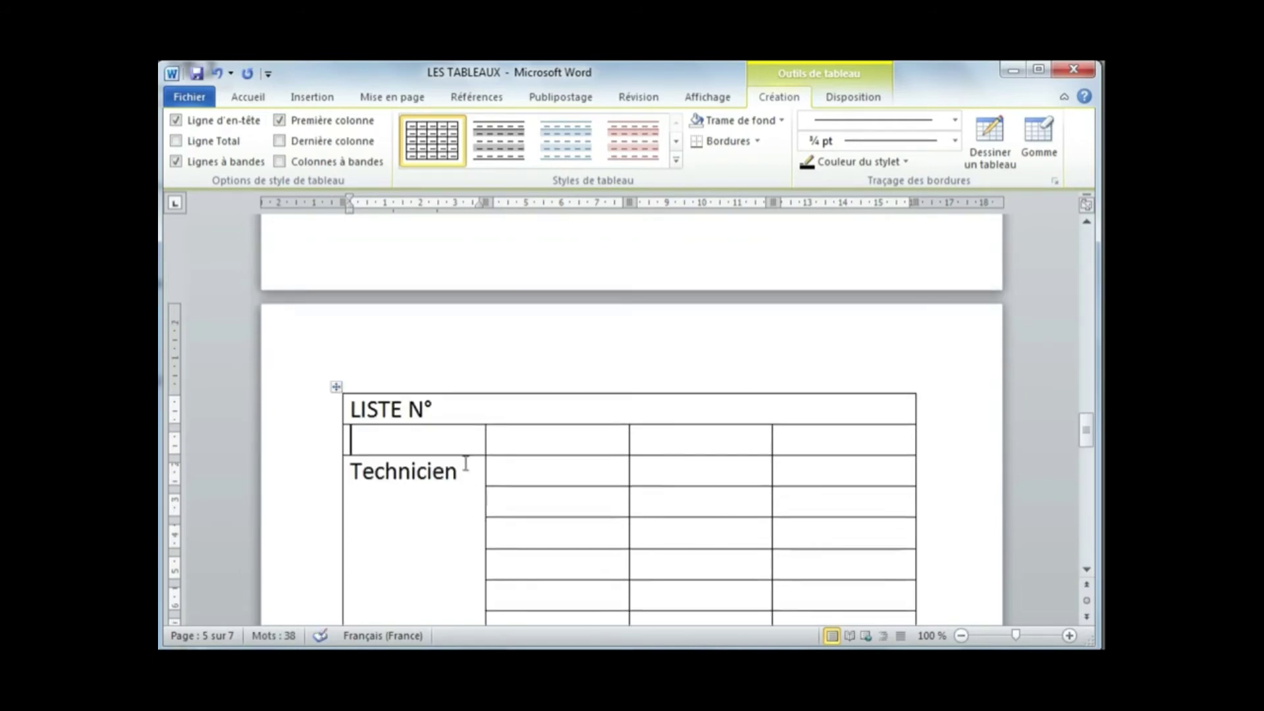
scroll(461, 471, "down", 1)
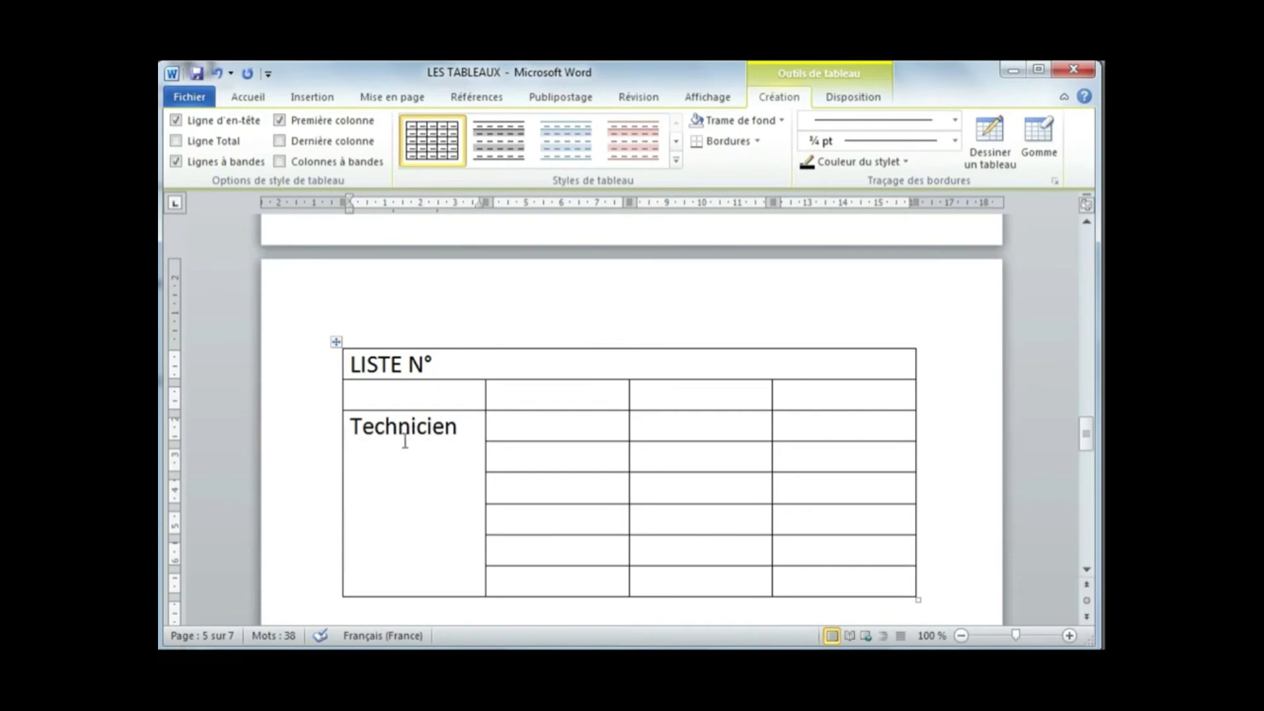
scroll(405, 441, "up", 5)
scroll(405, 440, "up", 4)
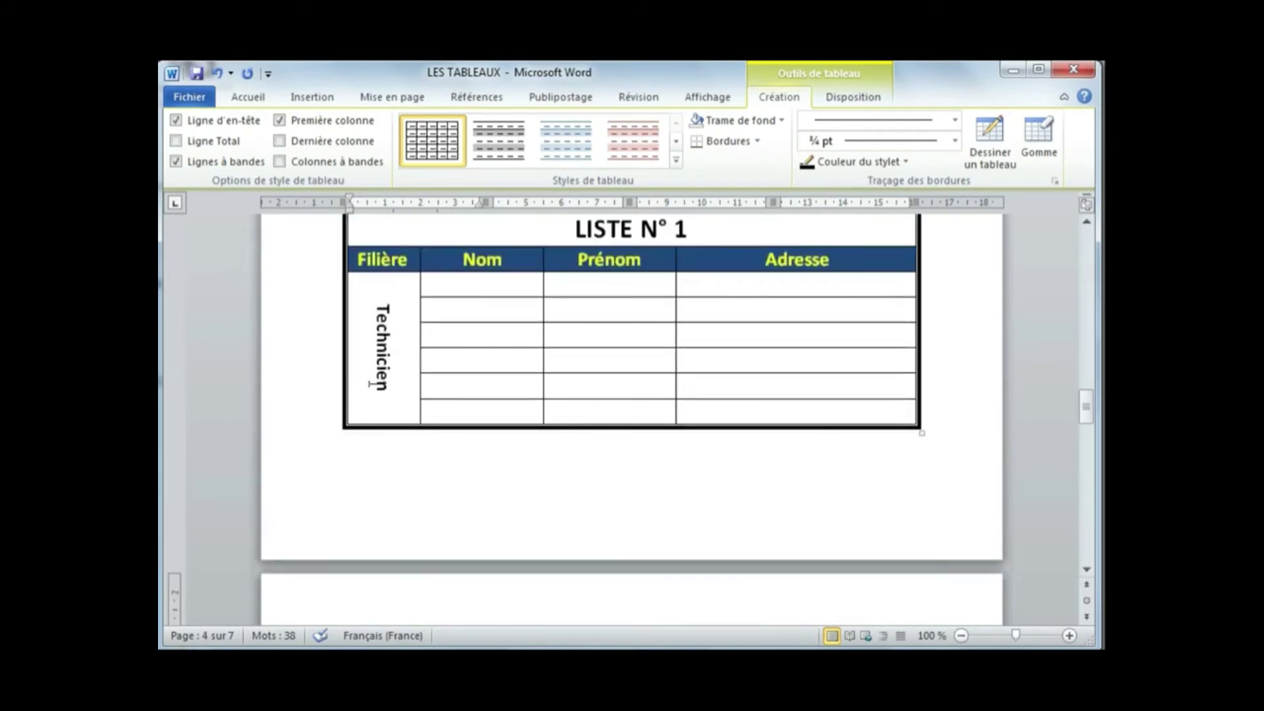
scroll(388, 329, "down", 4)
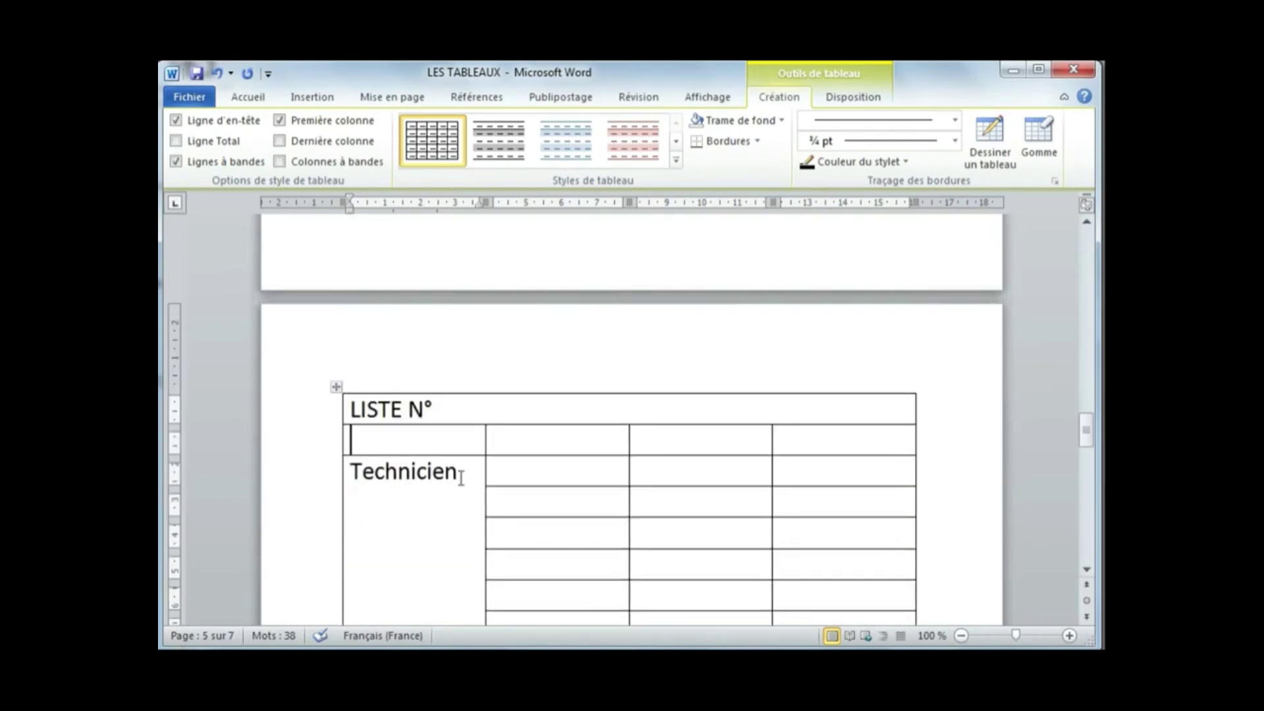
left_click_drag(459, 472, 347, 473)
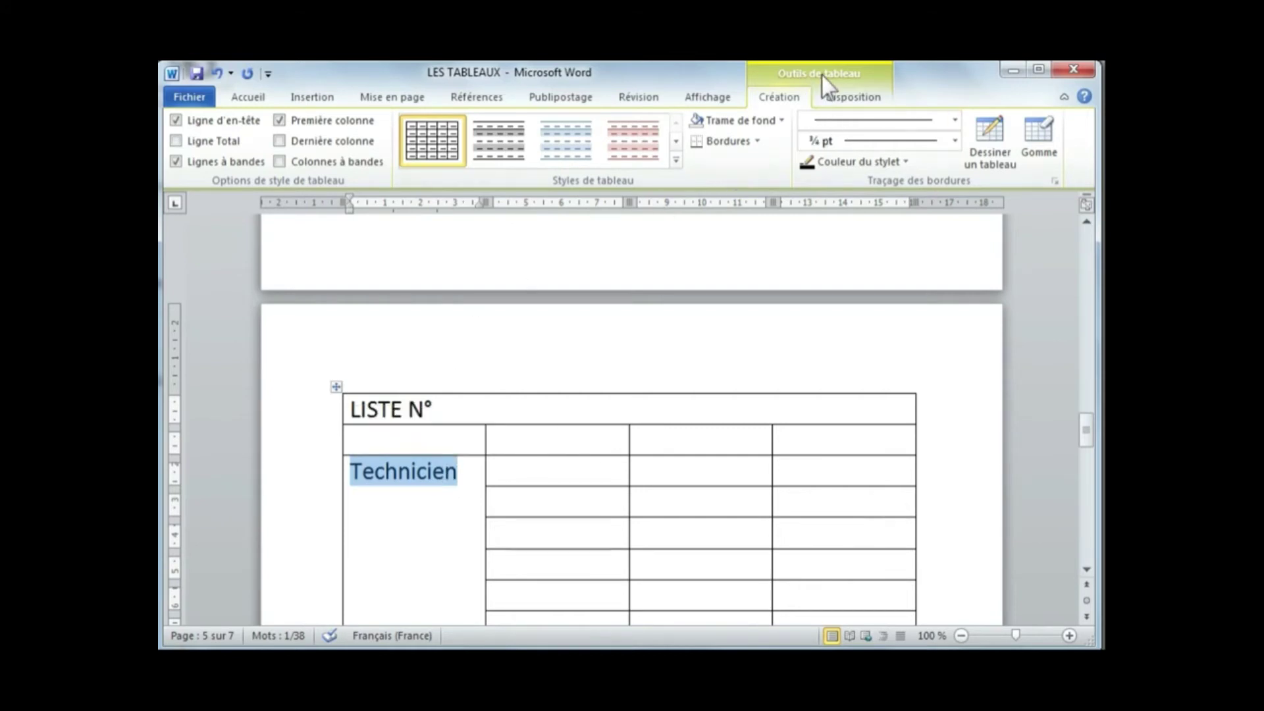
left_click(849, 99)
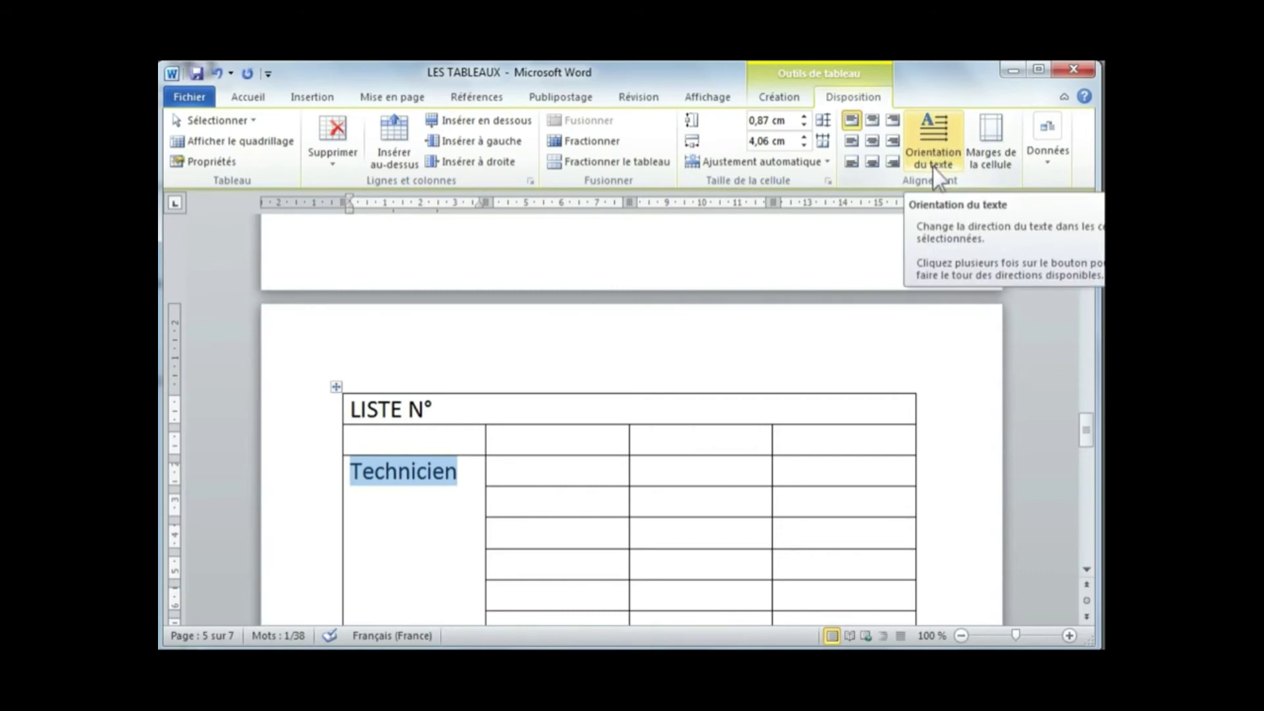
left_click(858, 418)
scroll(856, 418, "down", 3)
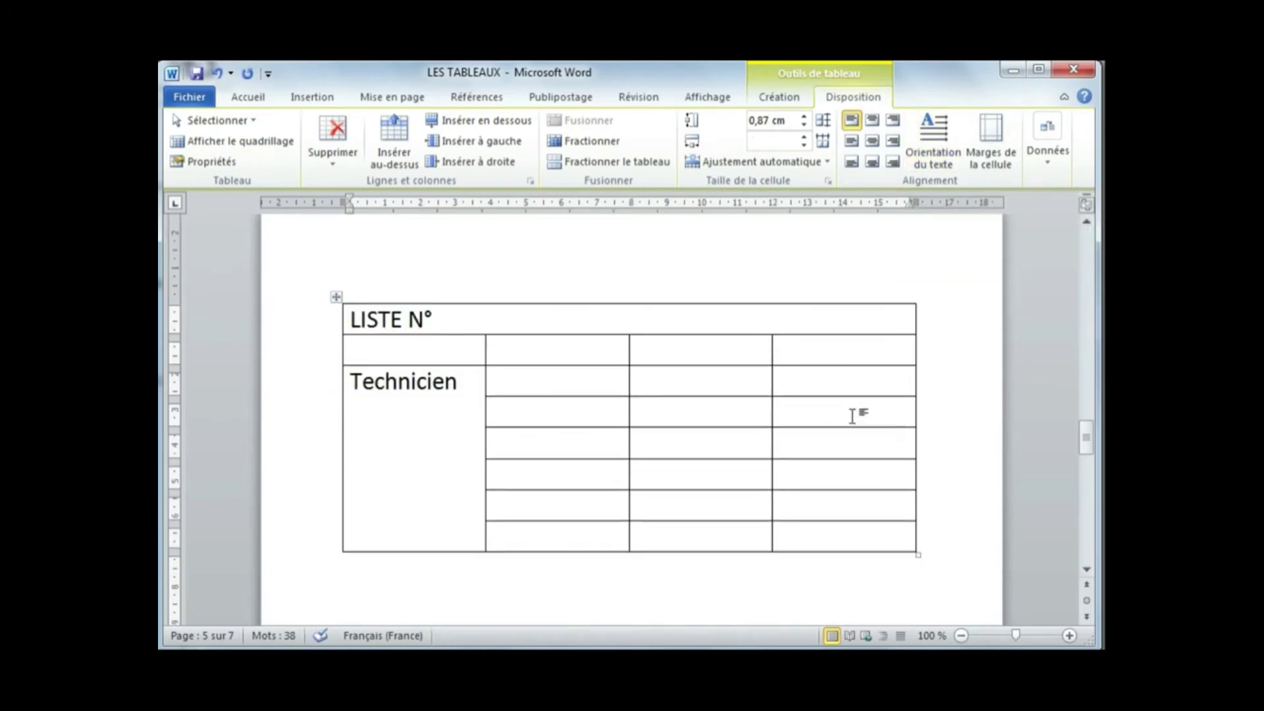
double_click(433, 381)
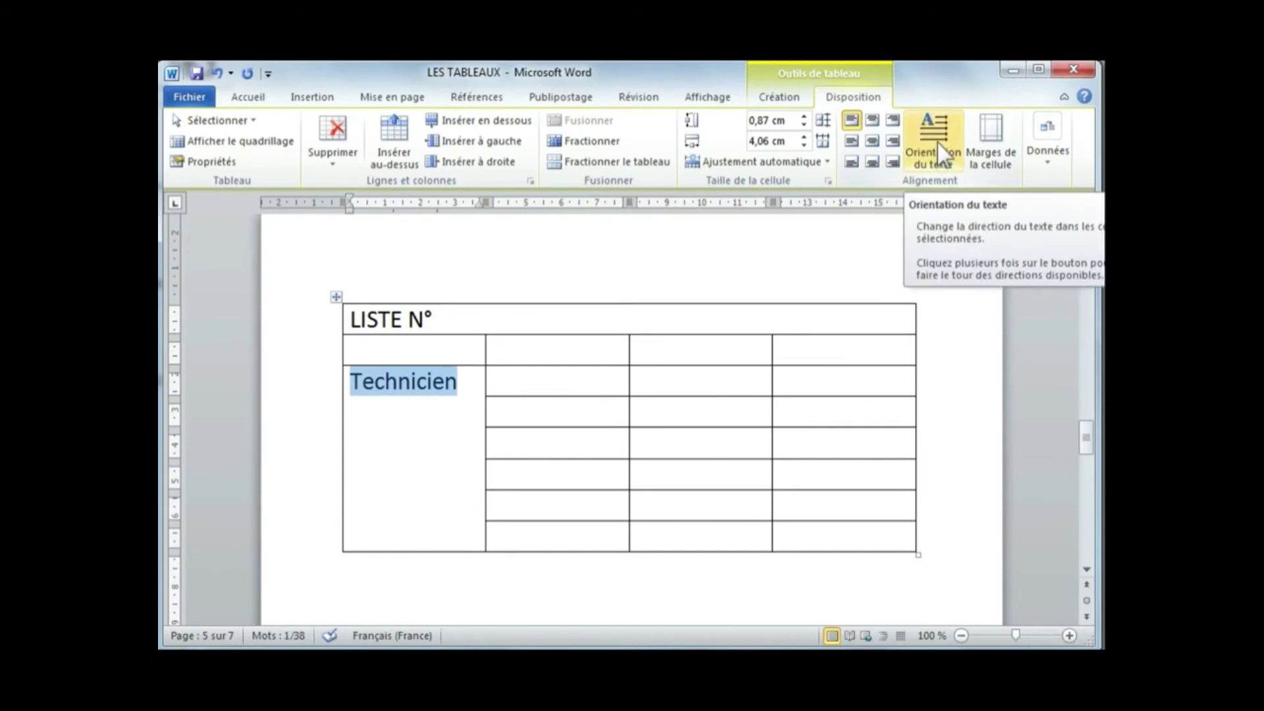
left_click(937, 140)
left_click(937, 140)
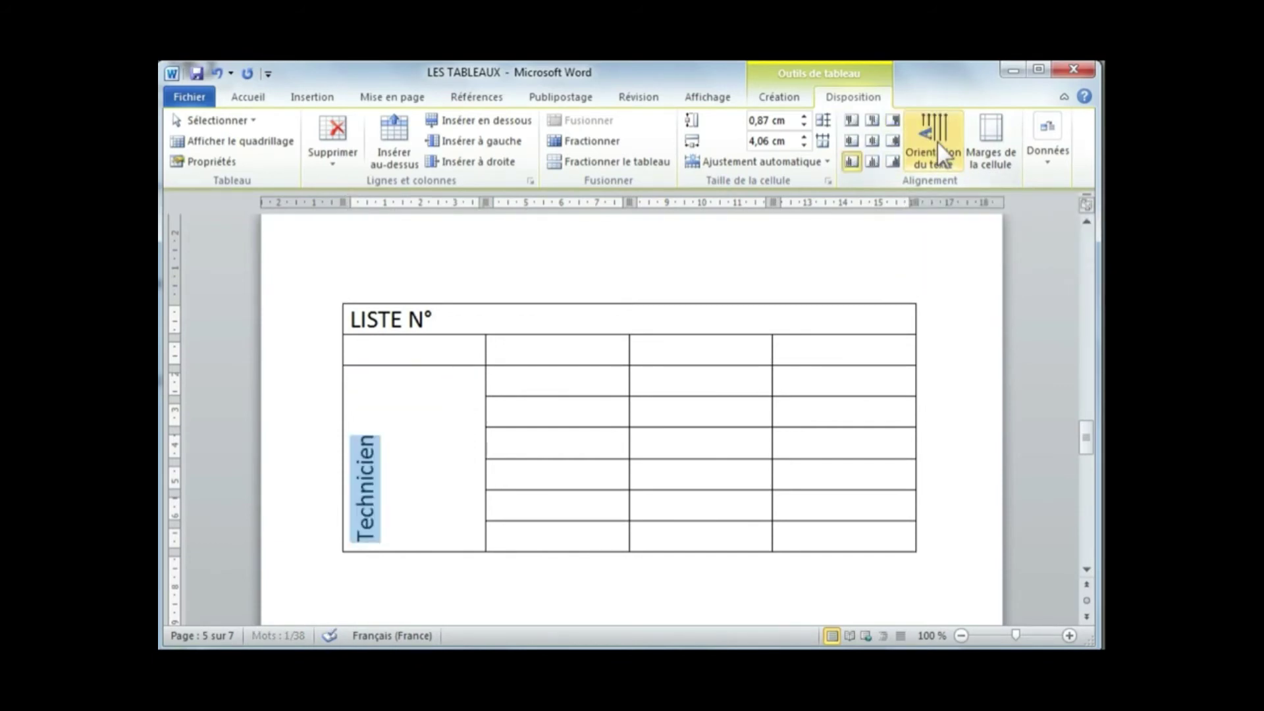
left_click(937, 140)
left_click(938, 140)
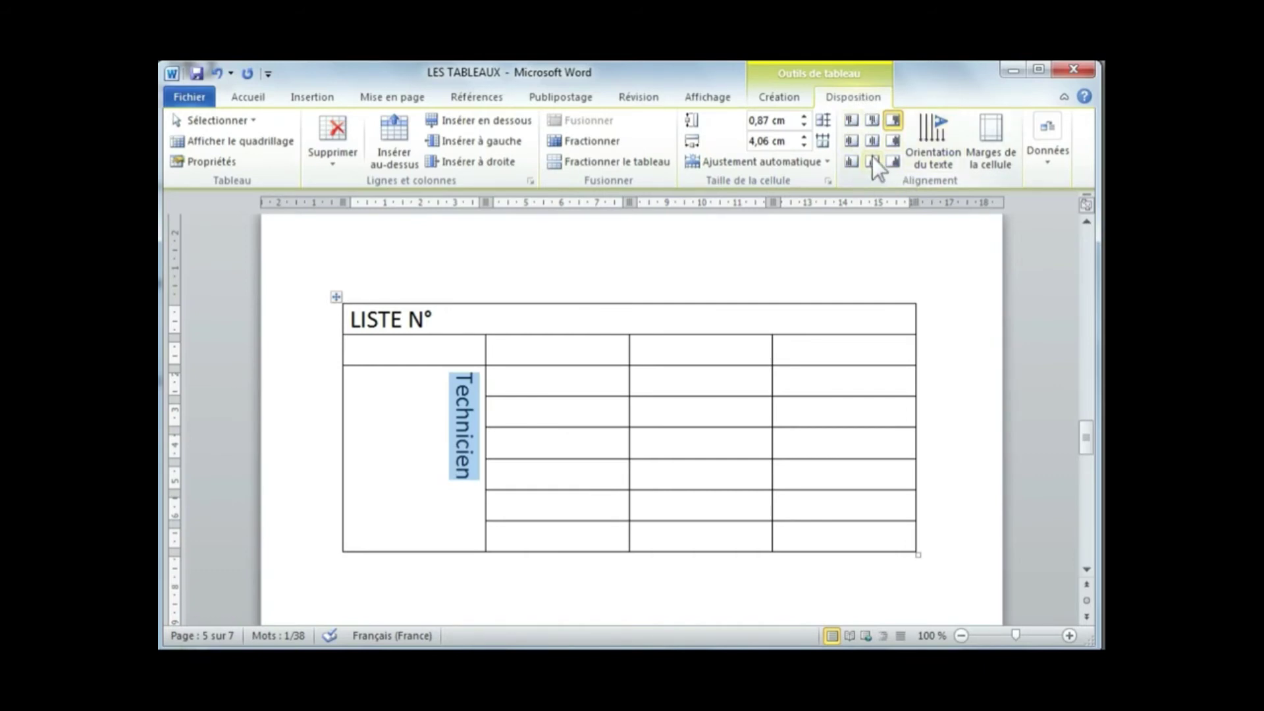
Try several cell alignments on the vertical Technicien text and settle on centring it horizontally and vertically in its cell
left_click(852, 122)
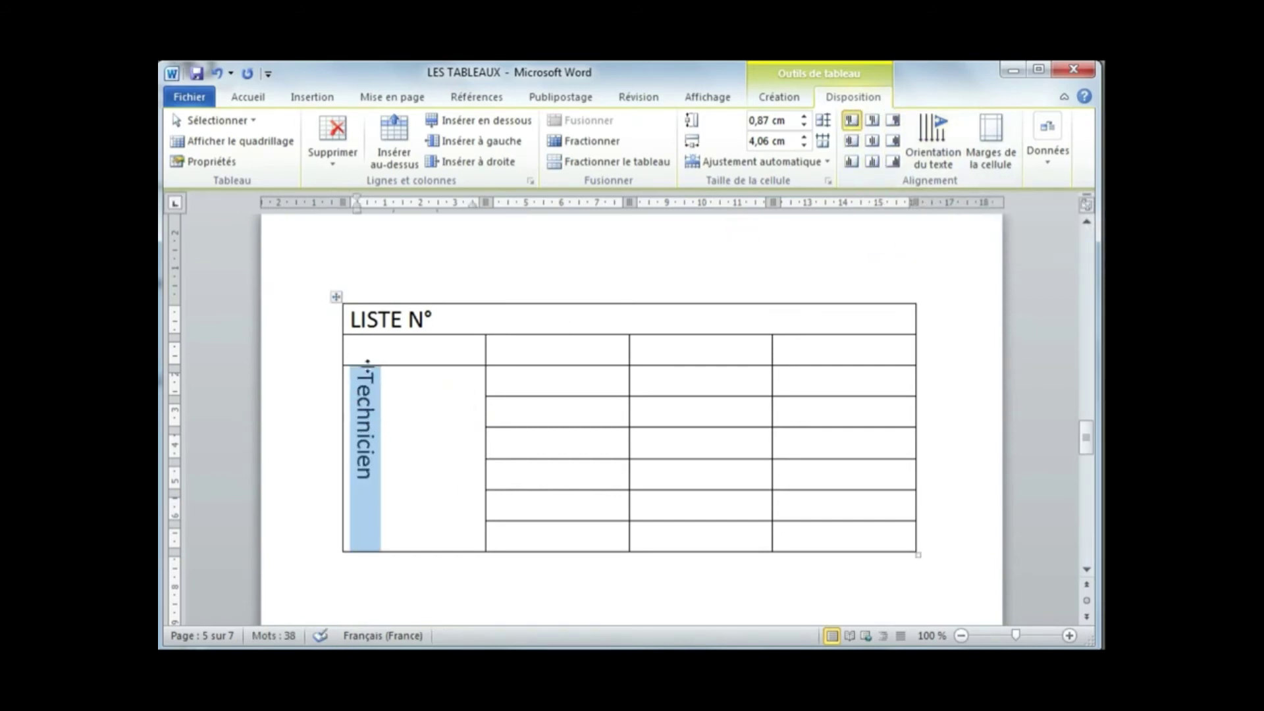
left_click(872, 121)
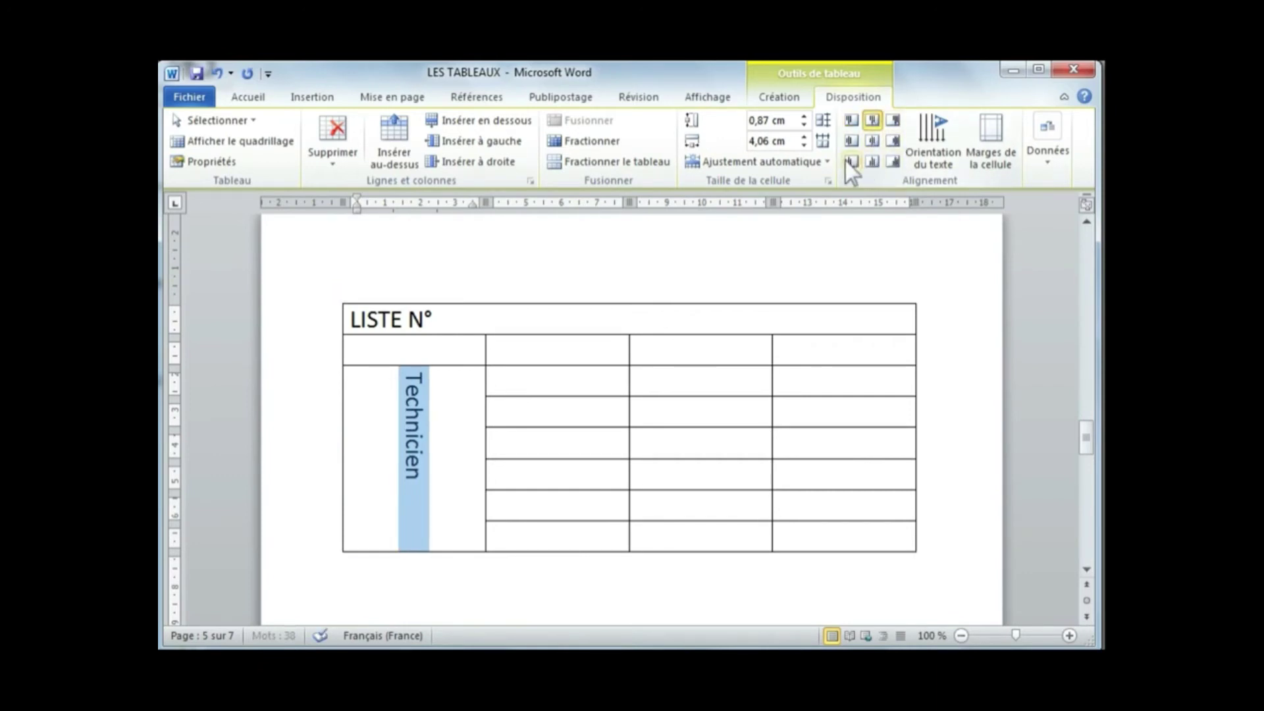
left_click(851, 162)
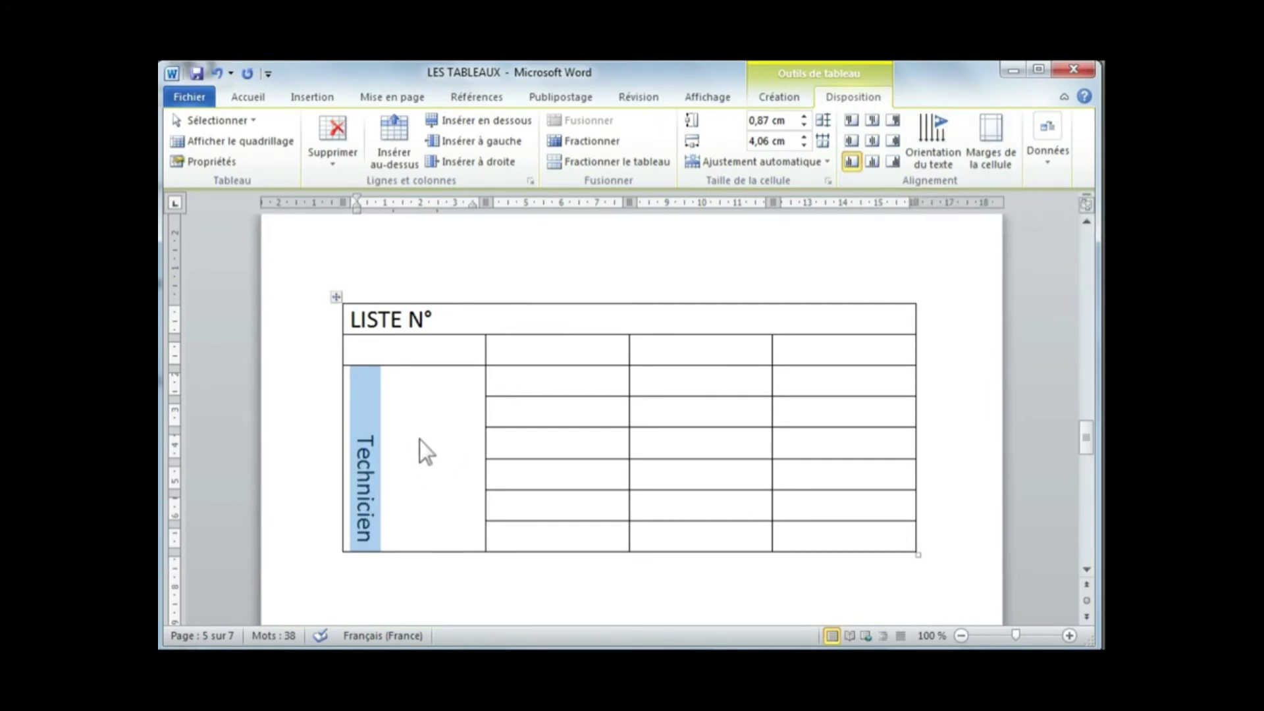
left_click(873, 141)
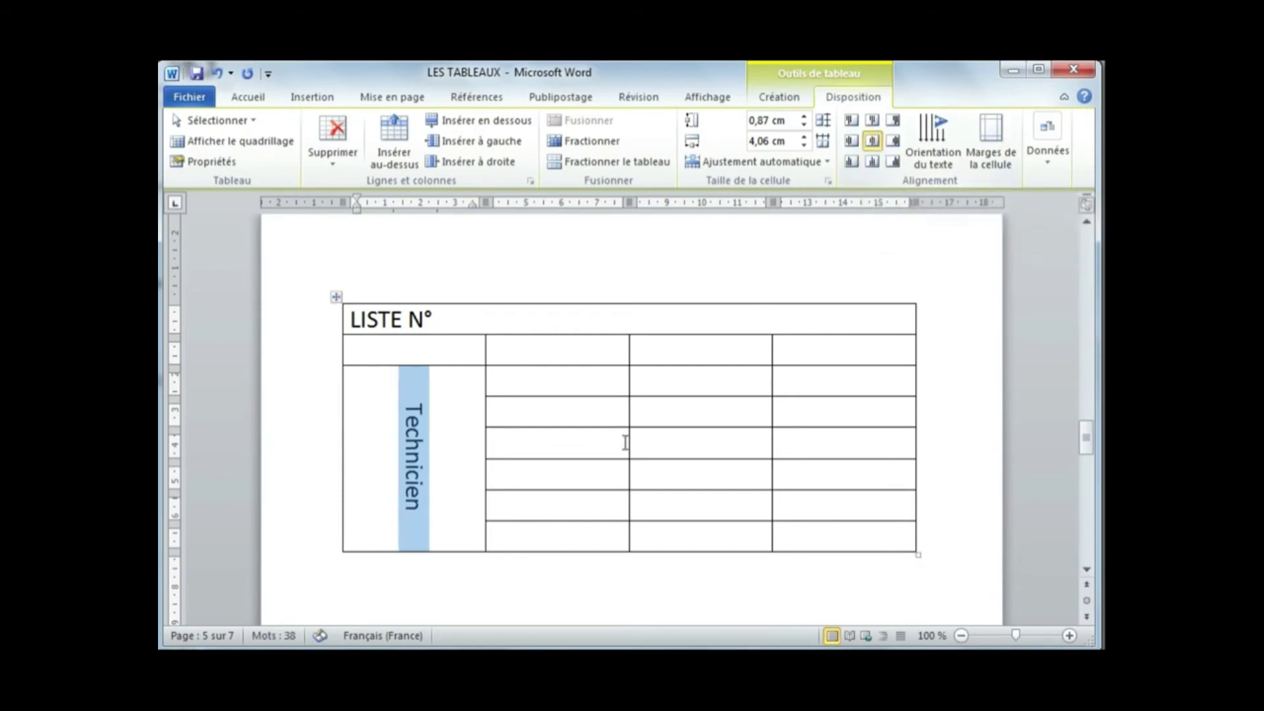
Enter the heading Filiére in the first cell of the second row, above Technicien
scroll(624, 444, "up", 10)
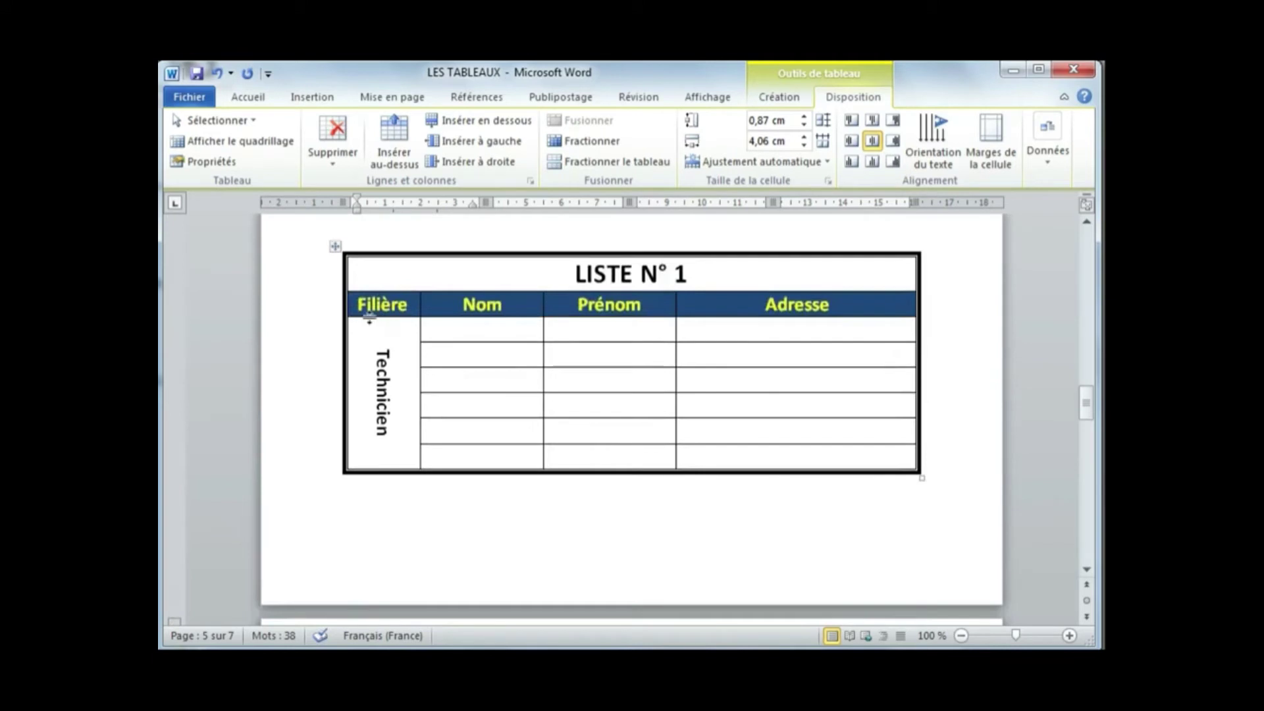
scroll(507, 461, "down", 10)
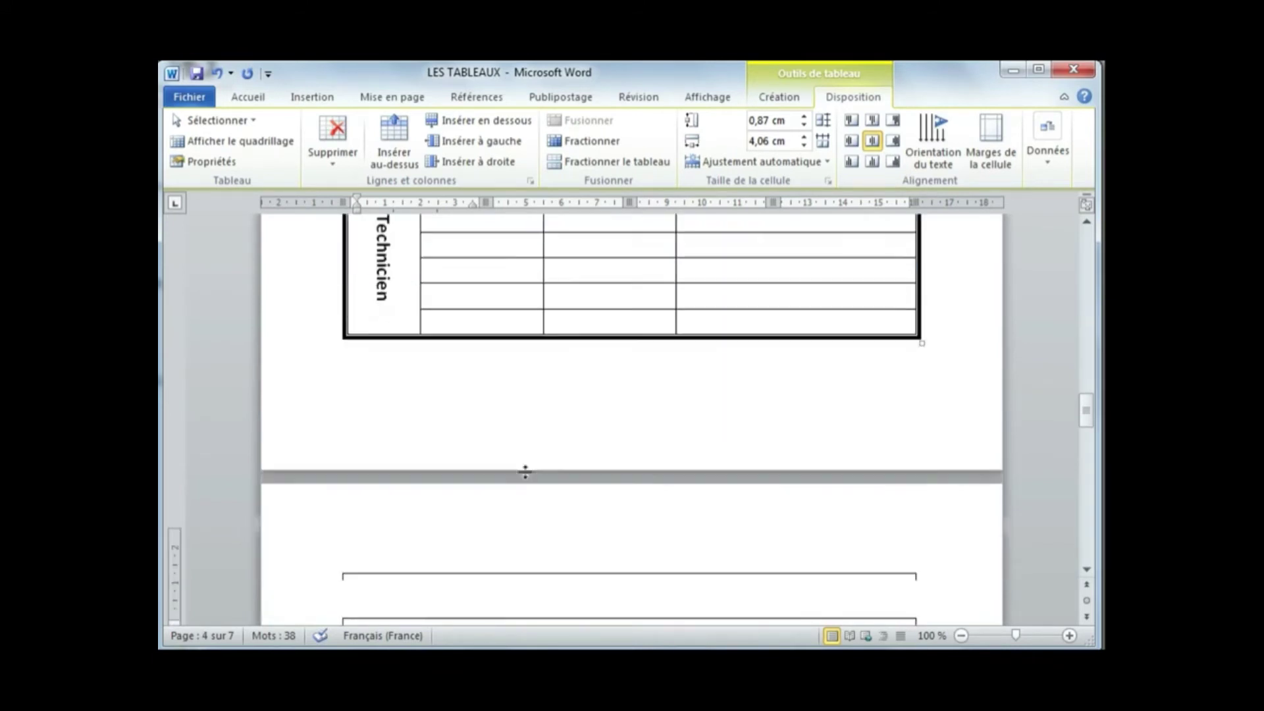
left_click(443, 440)
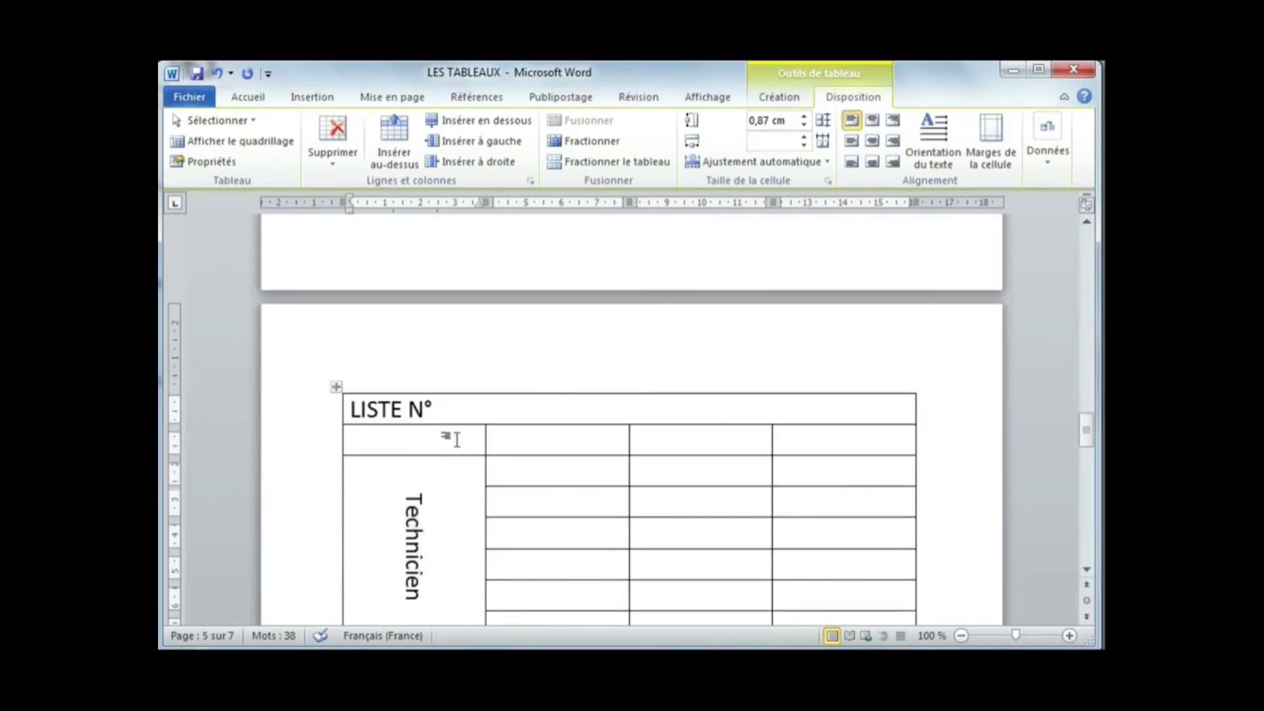
type("Fili")
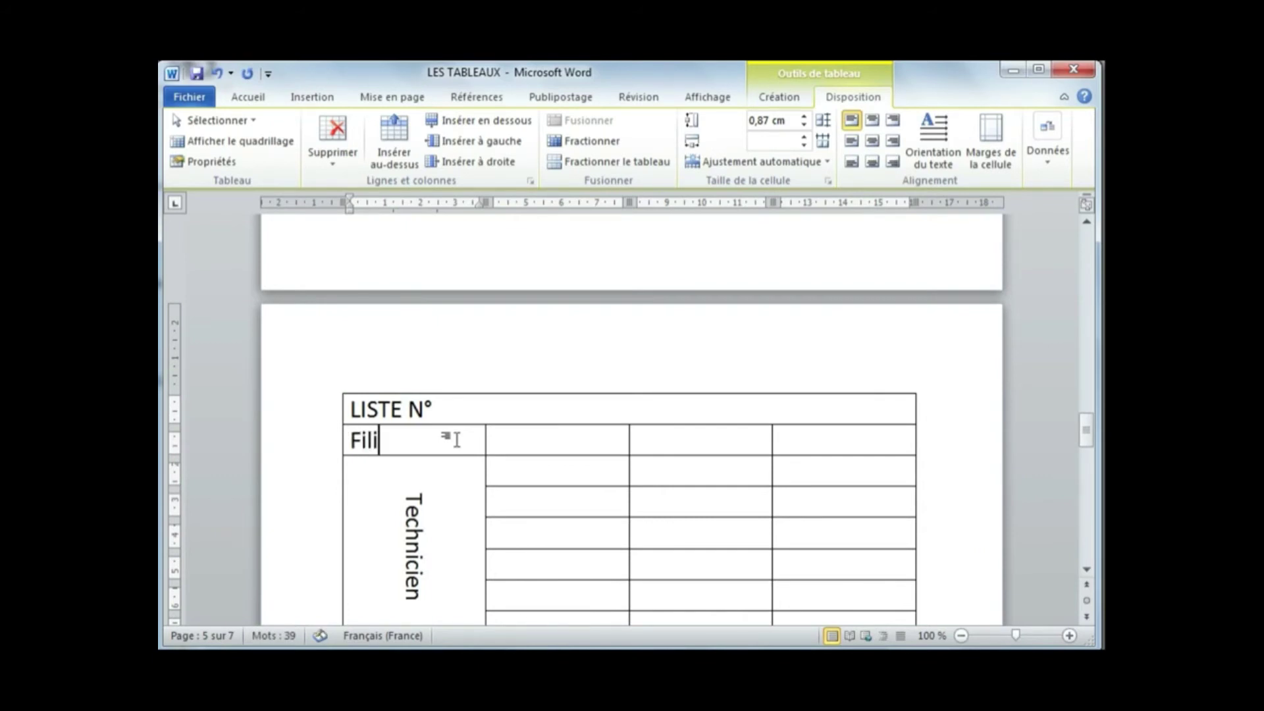
type("'")
key("BackSpace")
type("ére")
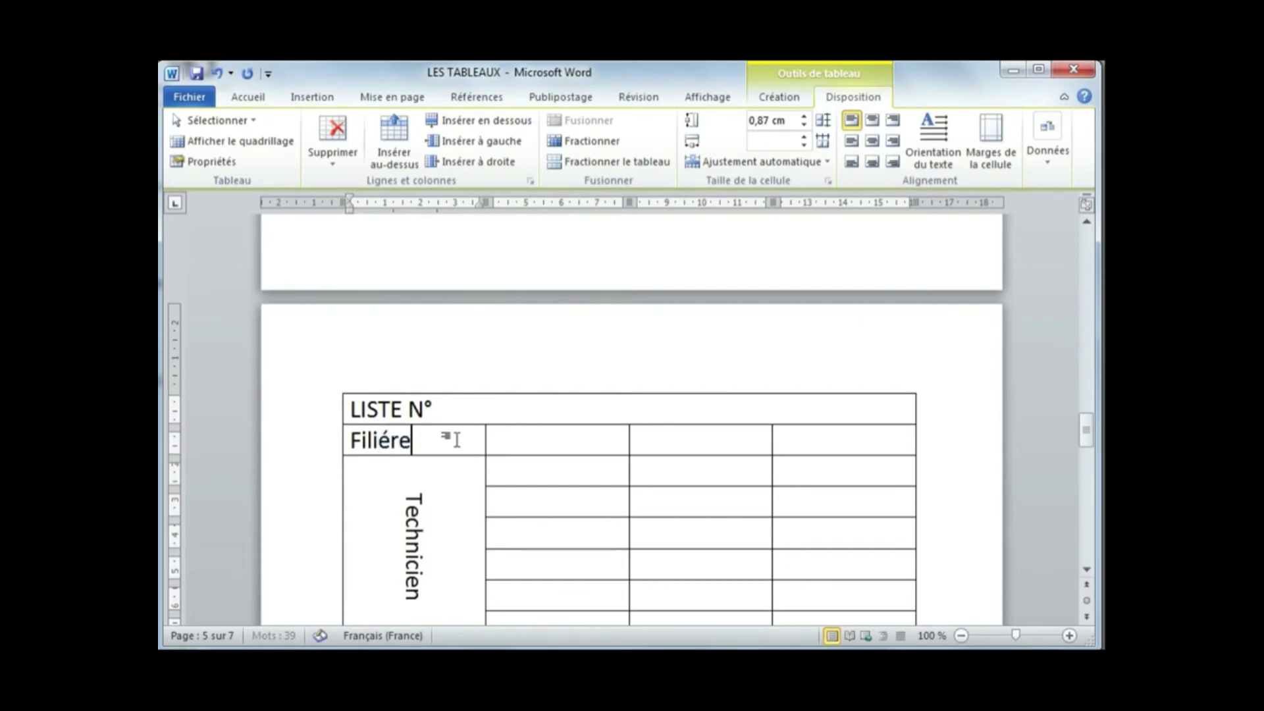
Enter the headings nom, Prénom and date in the remaining cells of the second row
key("Tab")
type("nom")
key("Tab")
type("pr")
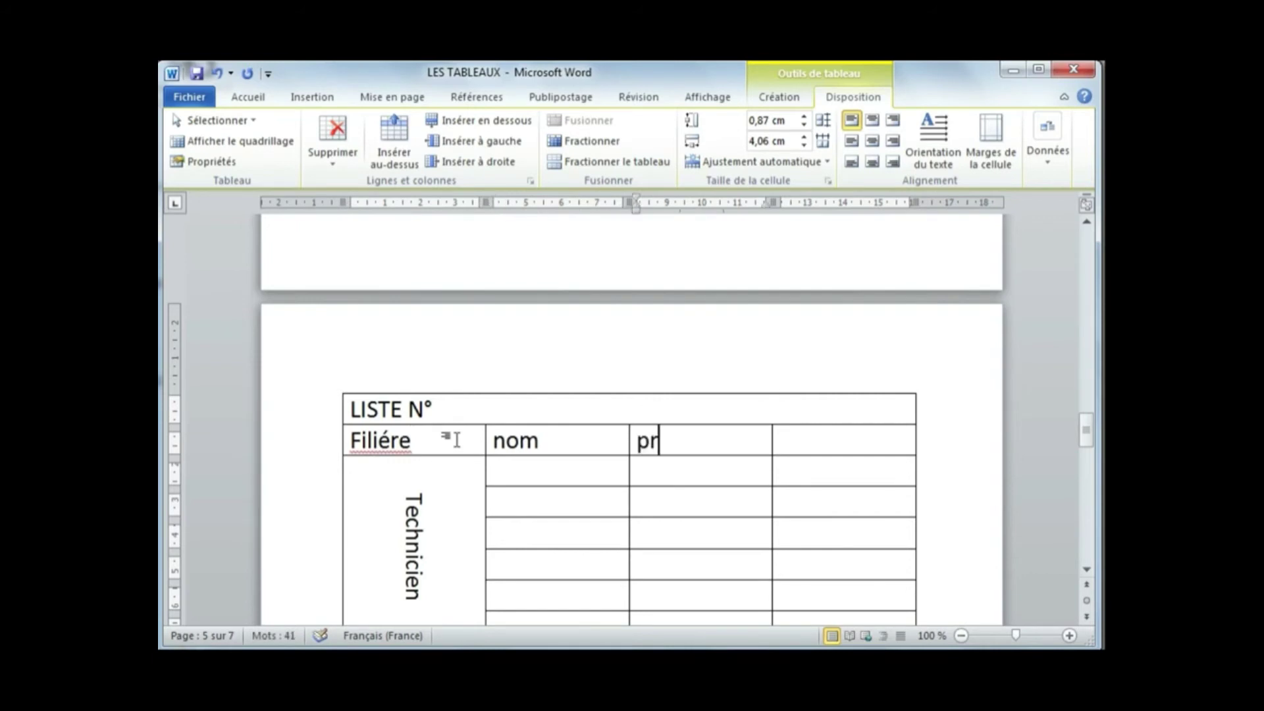
type("_")
key("BackSpace")
type("énom")
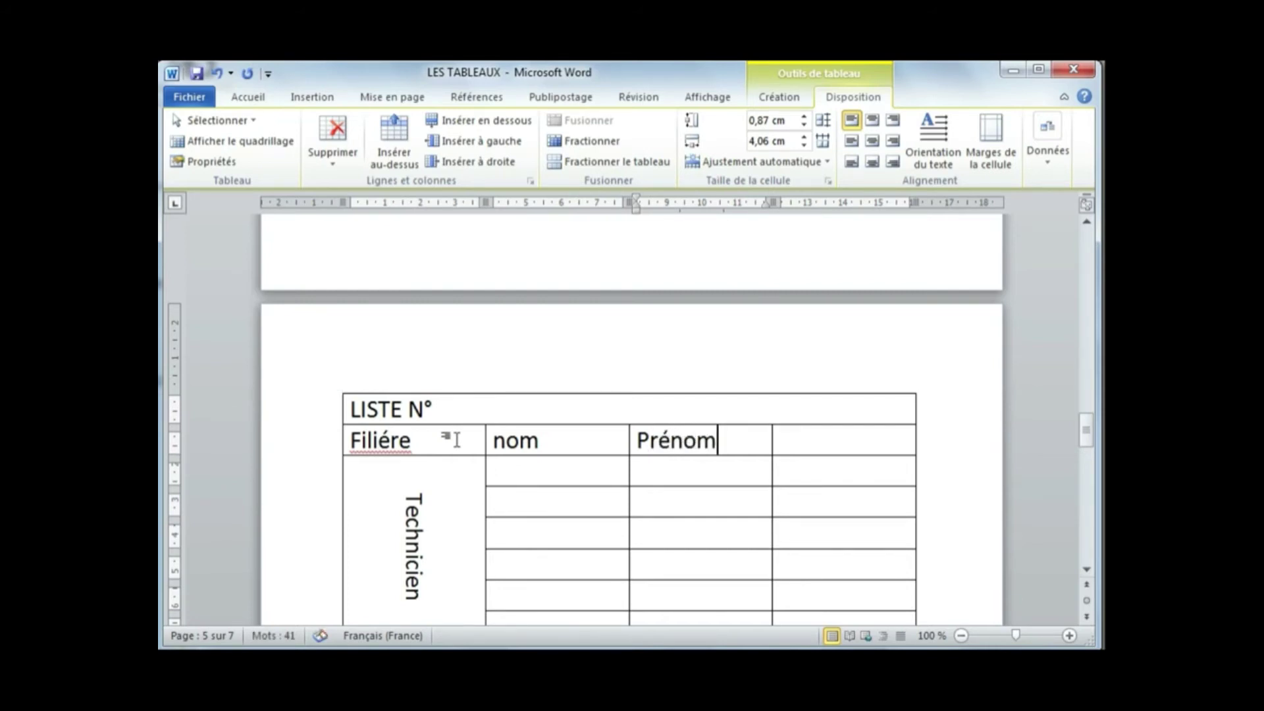
key("Tab")
type("date")
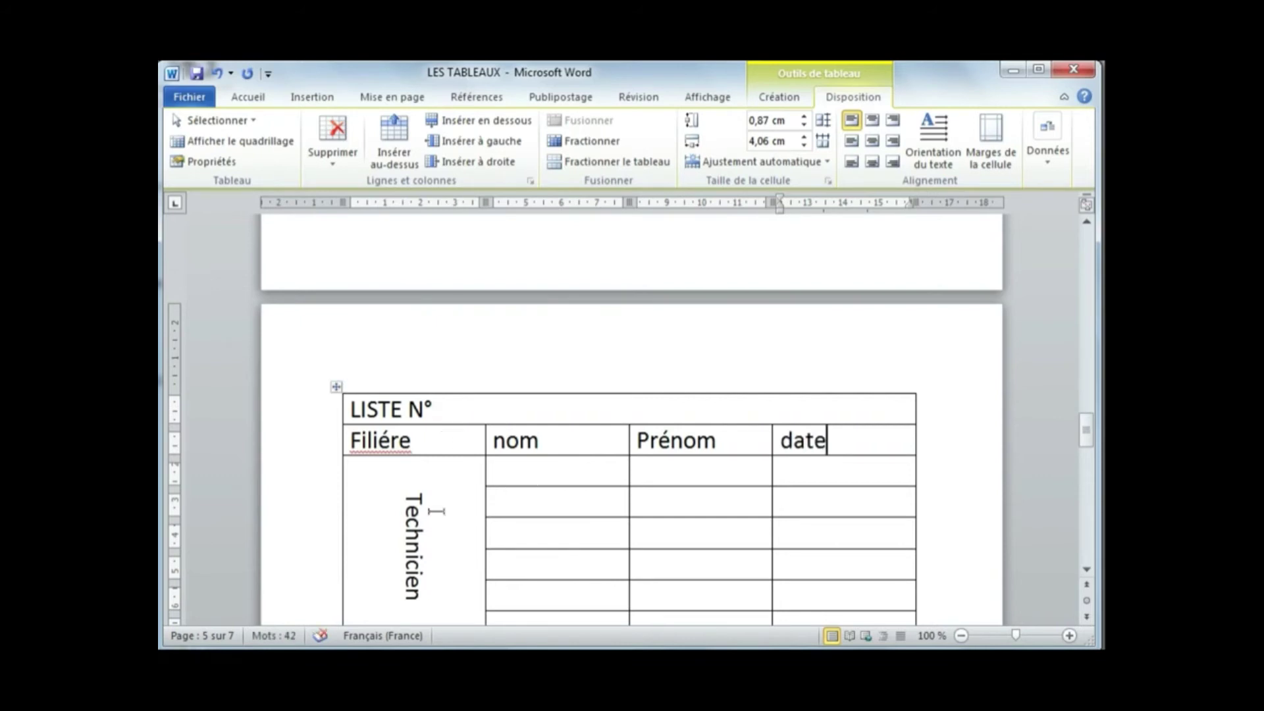
Replace the heading date with Adresse as in the sample table, and correct the spelling of Filiére to Filière
scroll(461, 511, "up", 10)
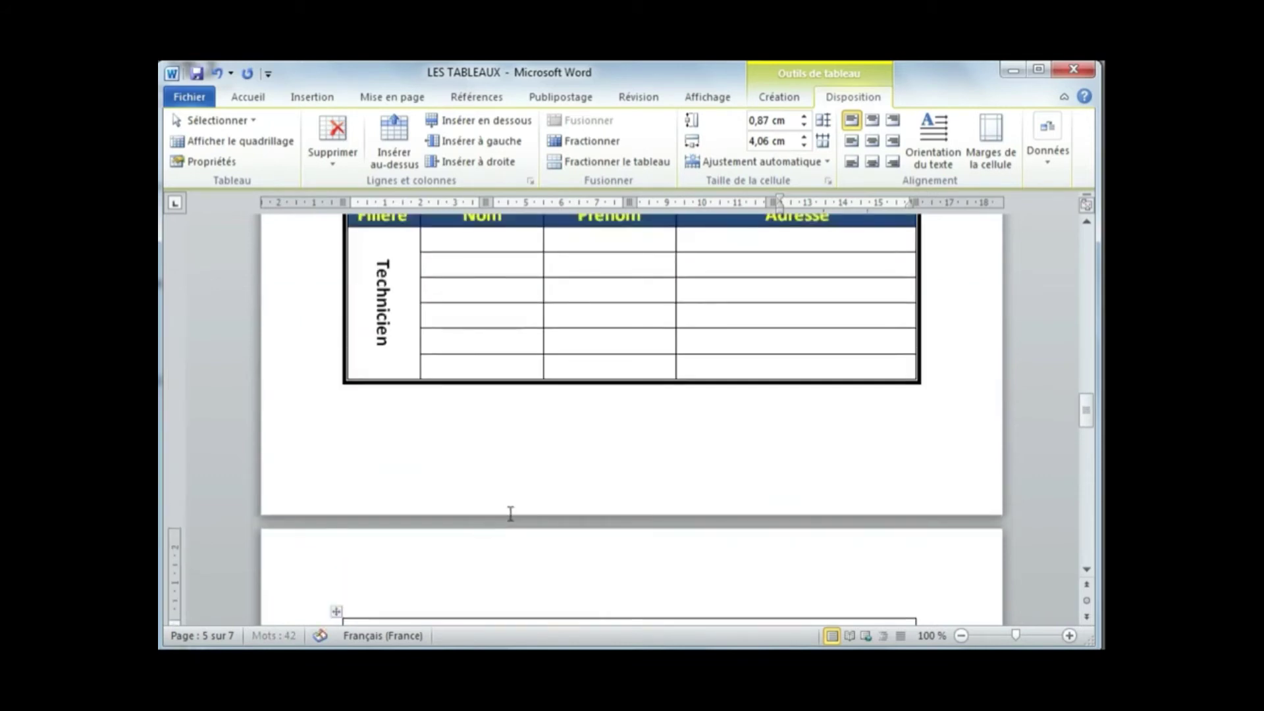
scroll(692, 494, "down", 4)
scroll(694, 519, "down", 6)
key("BackSpace")
key("BackSpace")
key("BackSpace")
key("BackSpace")
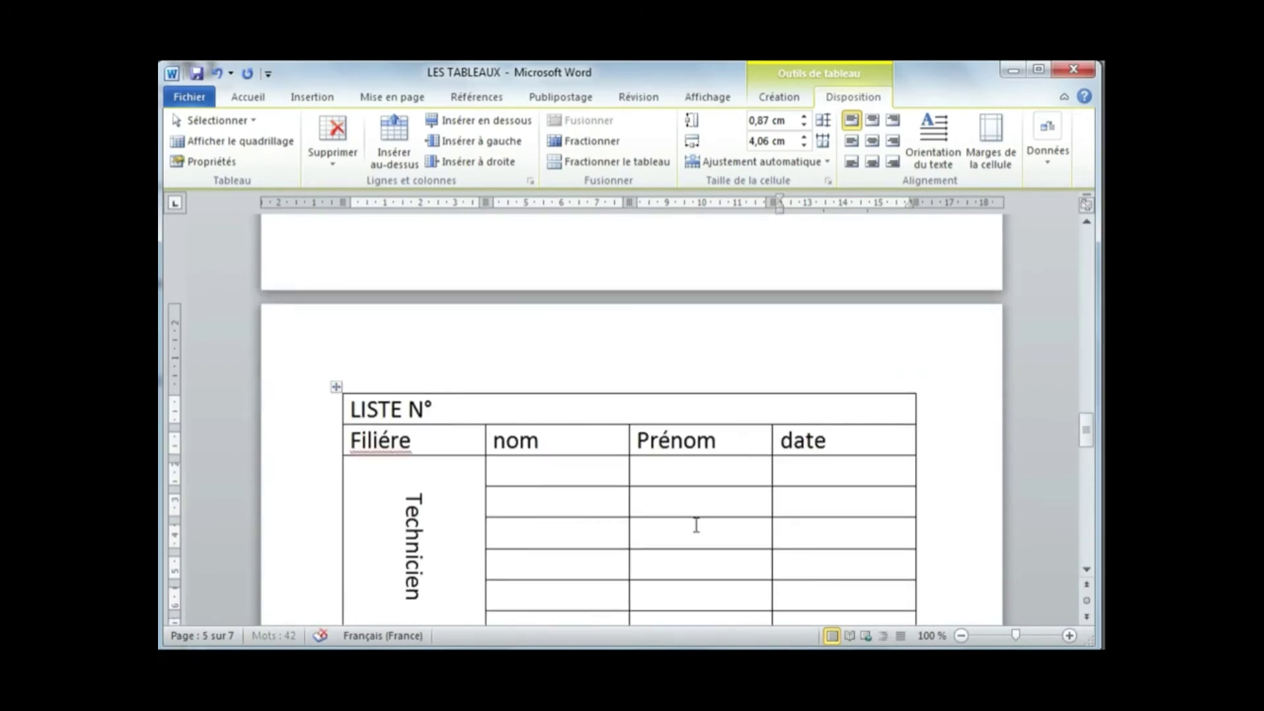
type("Adresse")
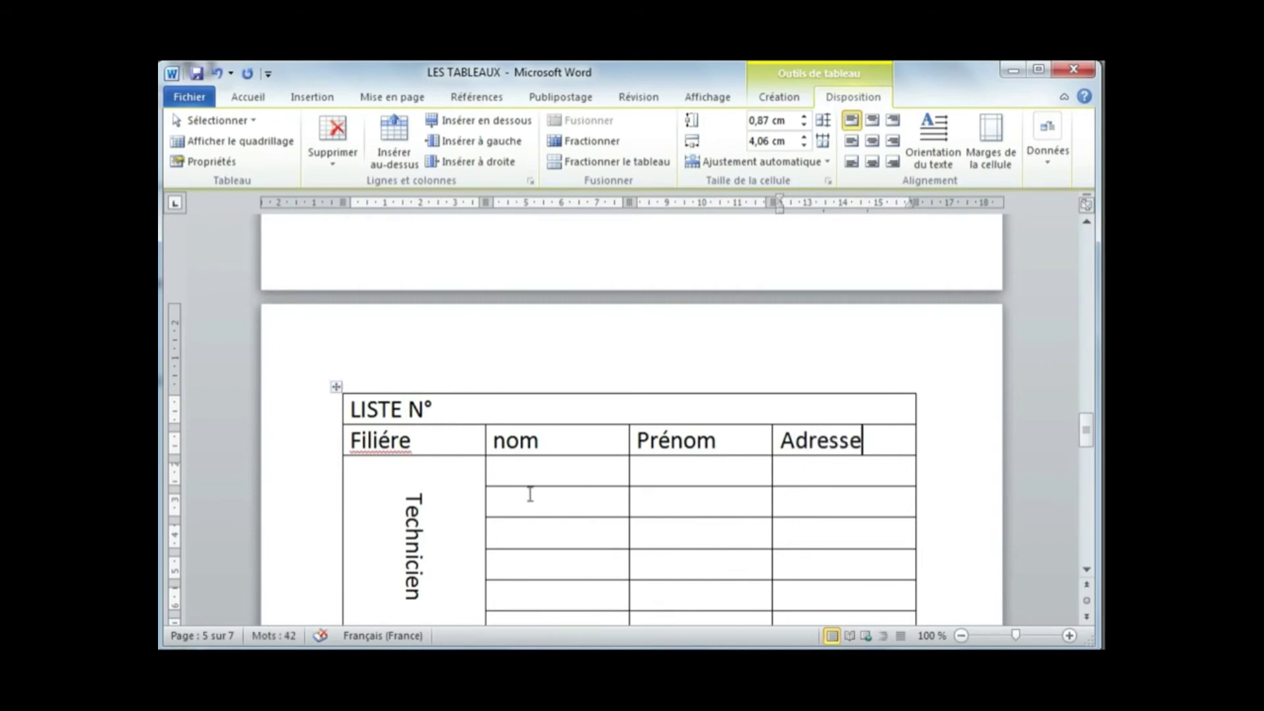
right_click(393, 441)
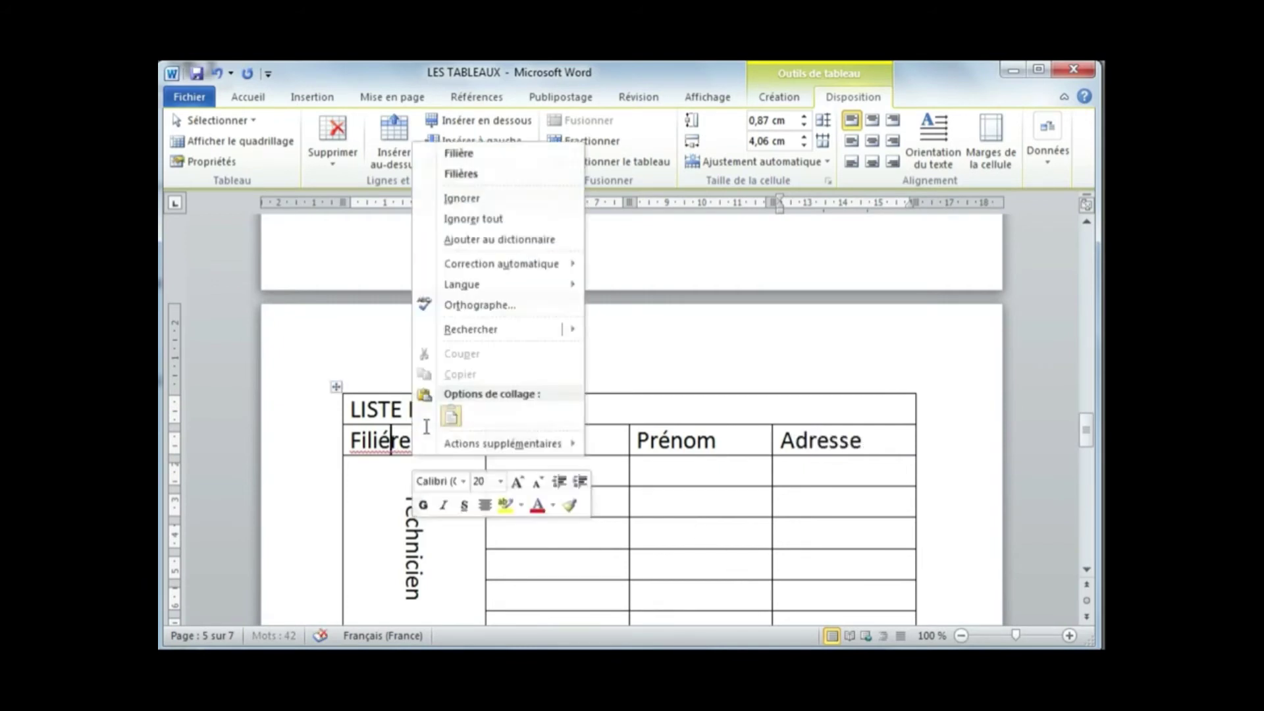
left_click(478, 154)
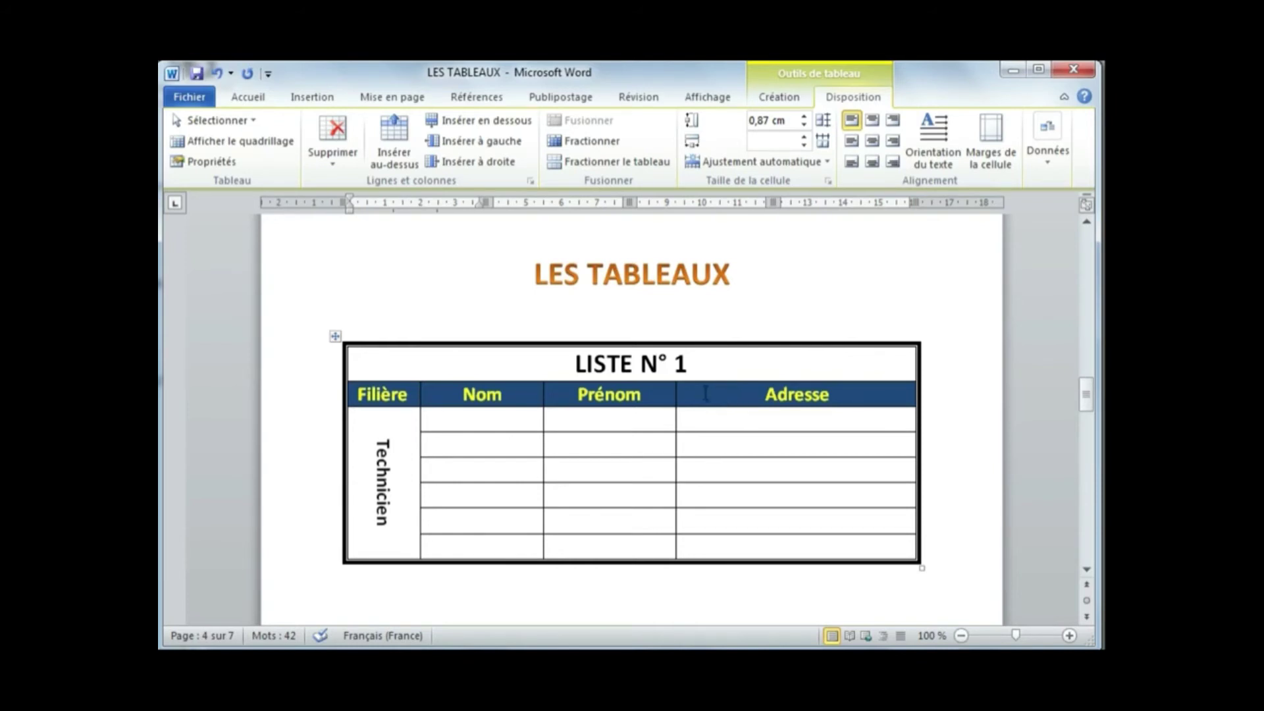
Format the text of the whole heading row, from Filière to Adresse, as light green, centred and bold
scroll(697, 402, "down", 15)
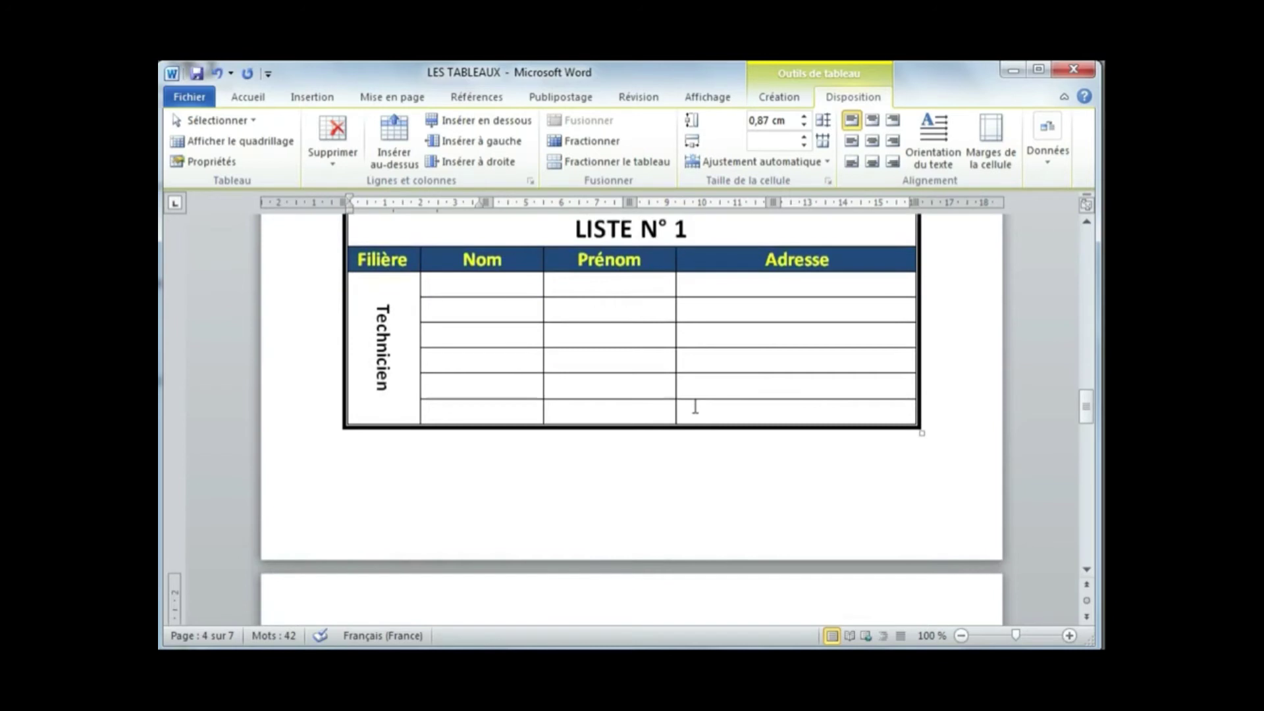
left_click_drag(803, 351, 435, 359)
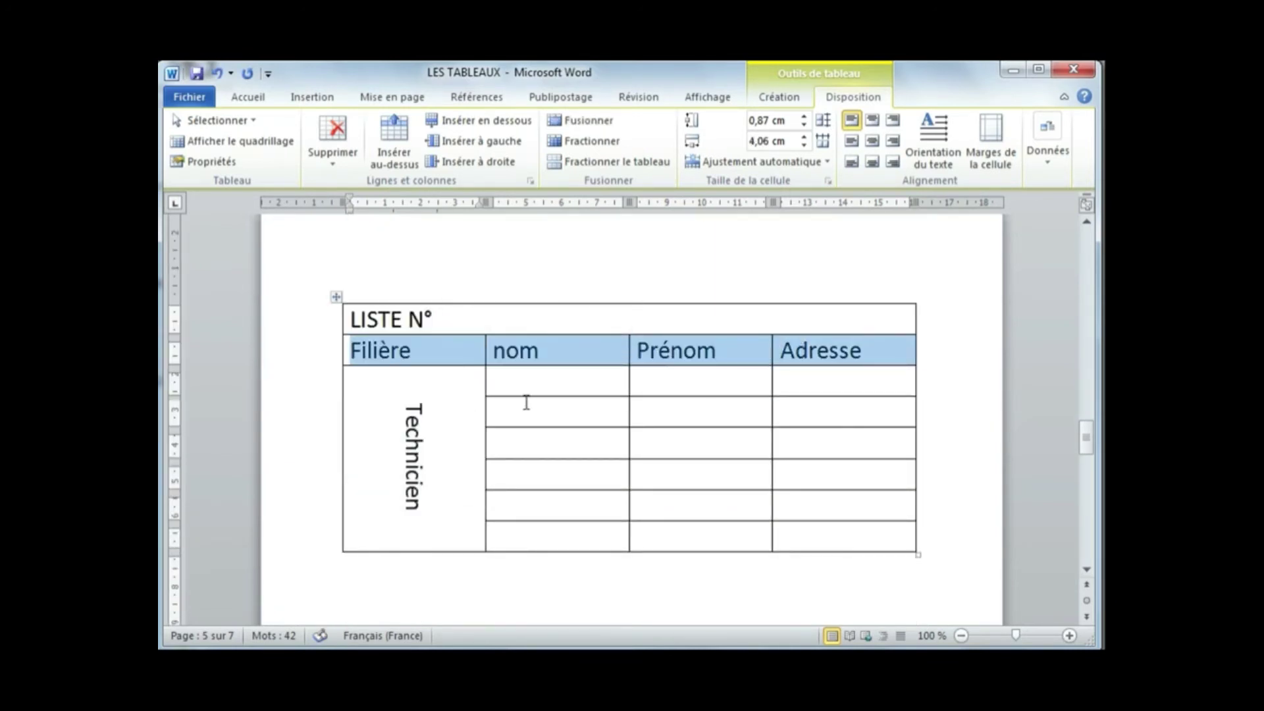
left_click(248, 99)
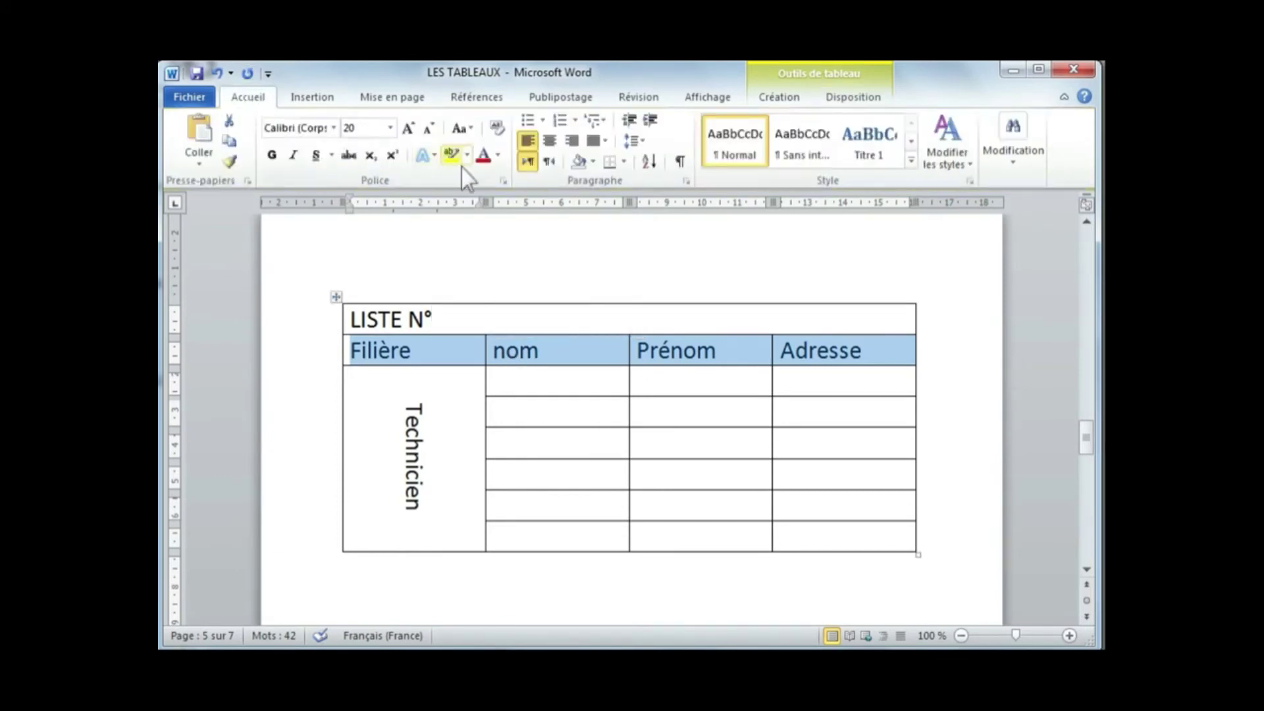
left_click(498, 154)
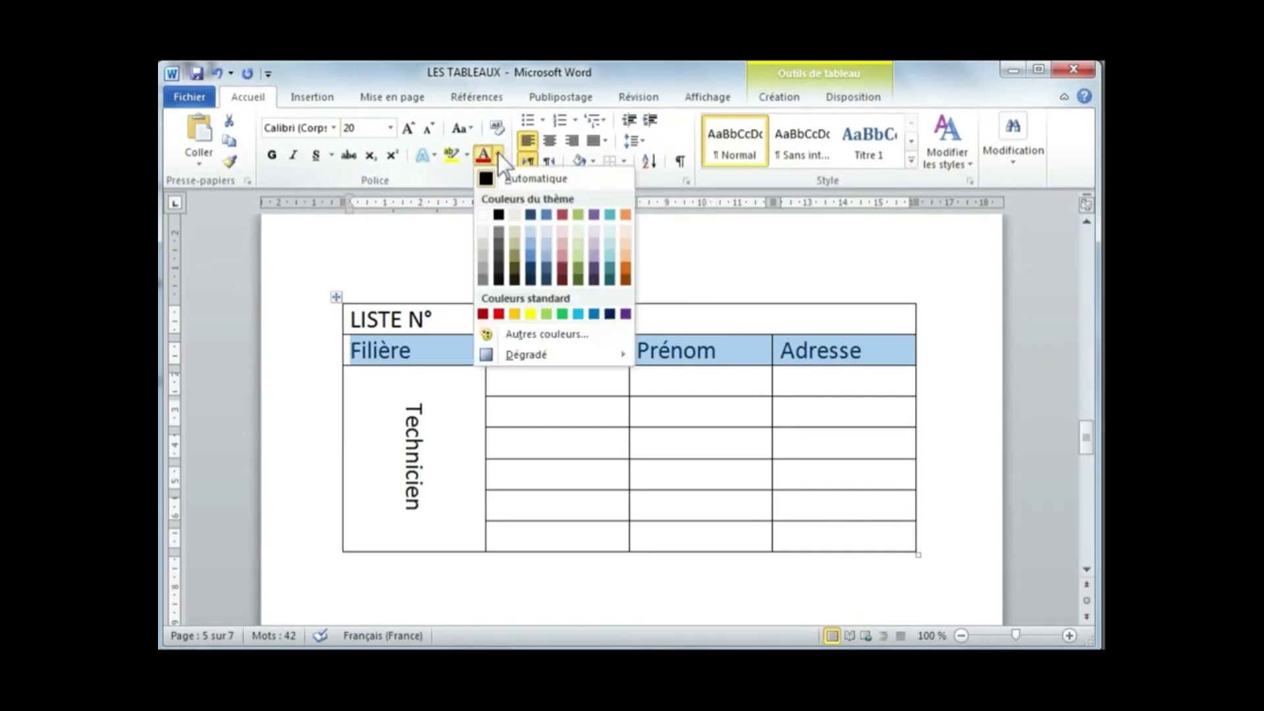
left_click(546, 313)
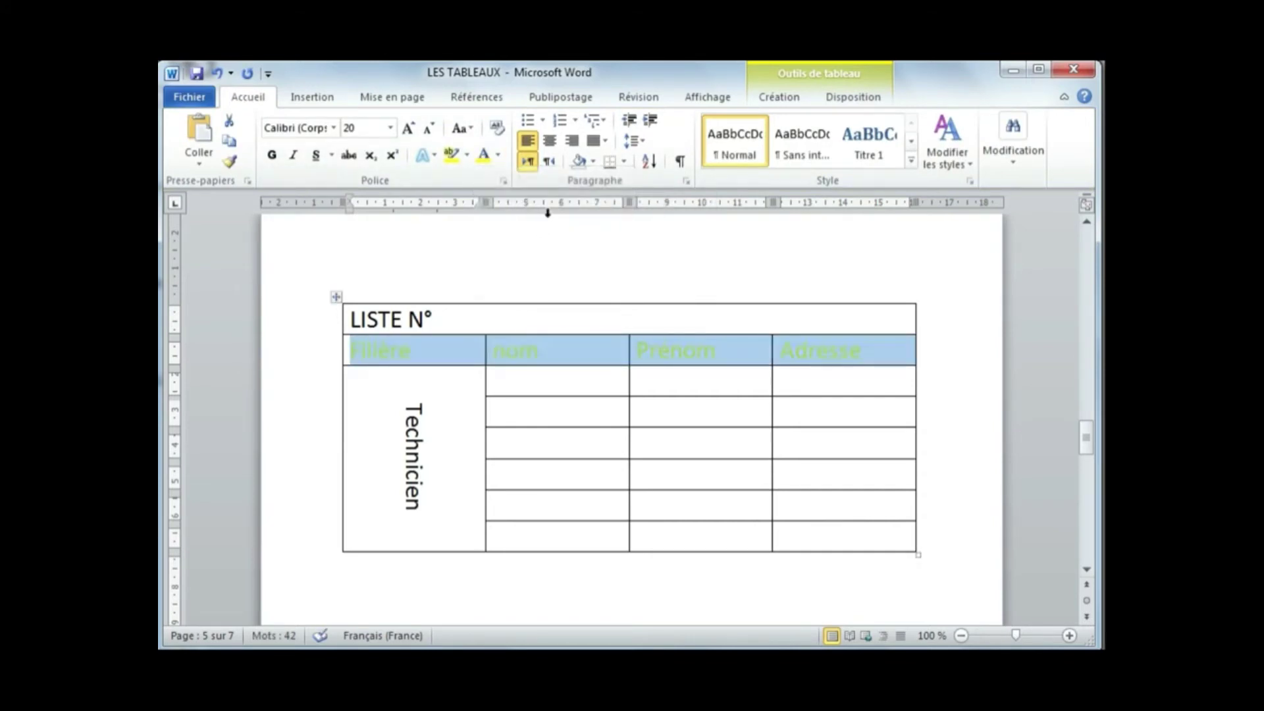
left_click(553, 141)
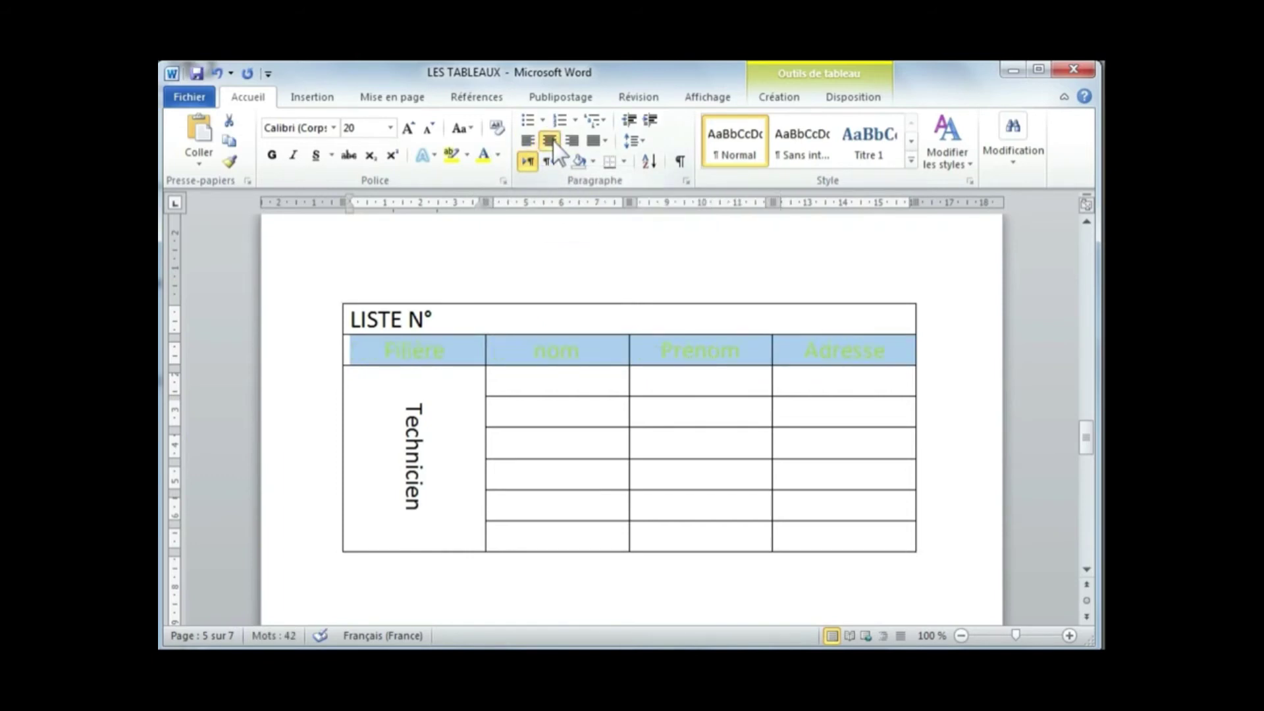
left_click(272, 155)
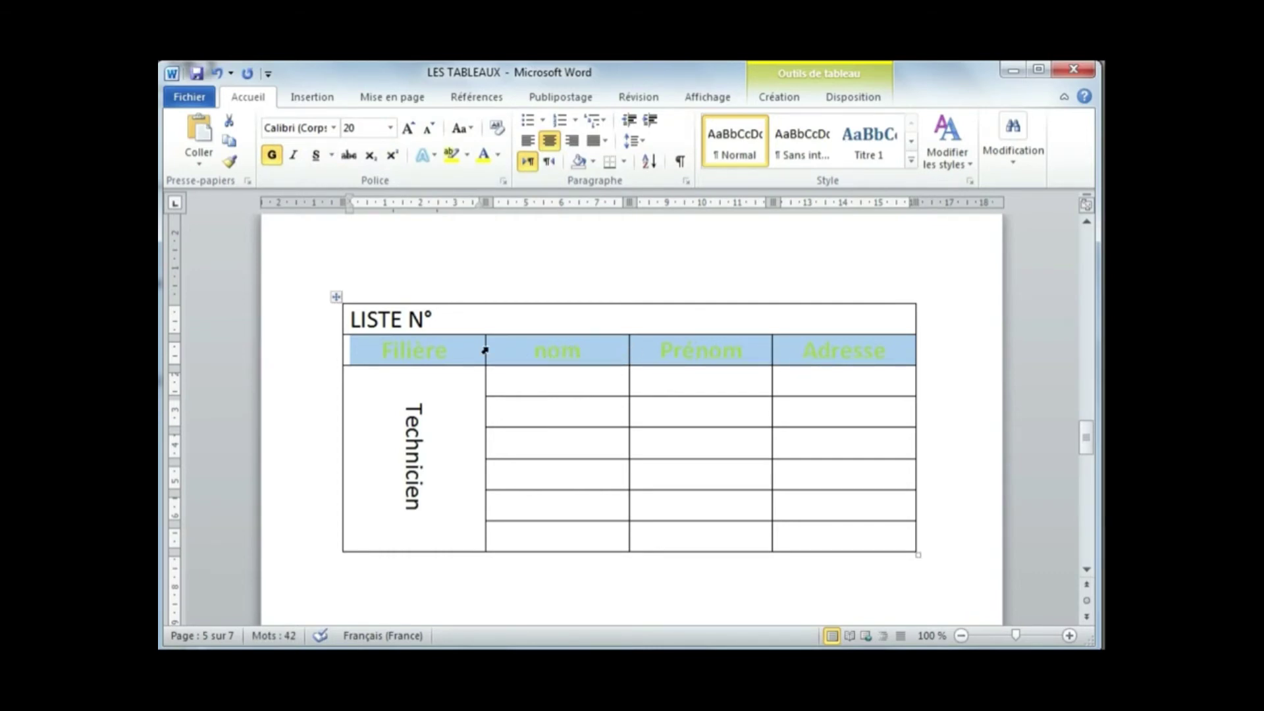
Open the background fill colour choices in the borders and shading settings for the heading row's cells
right_click(609, 351)
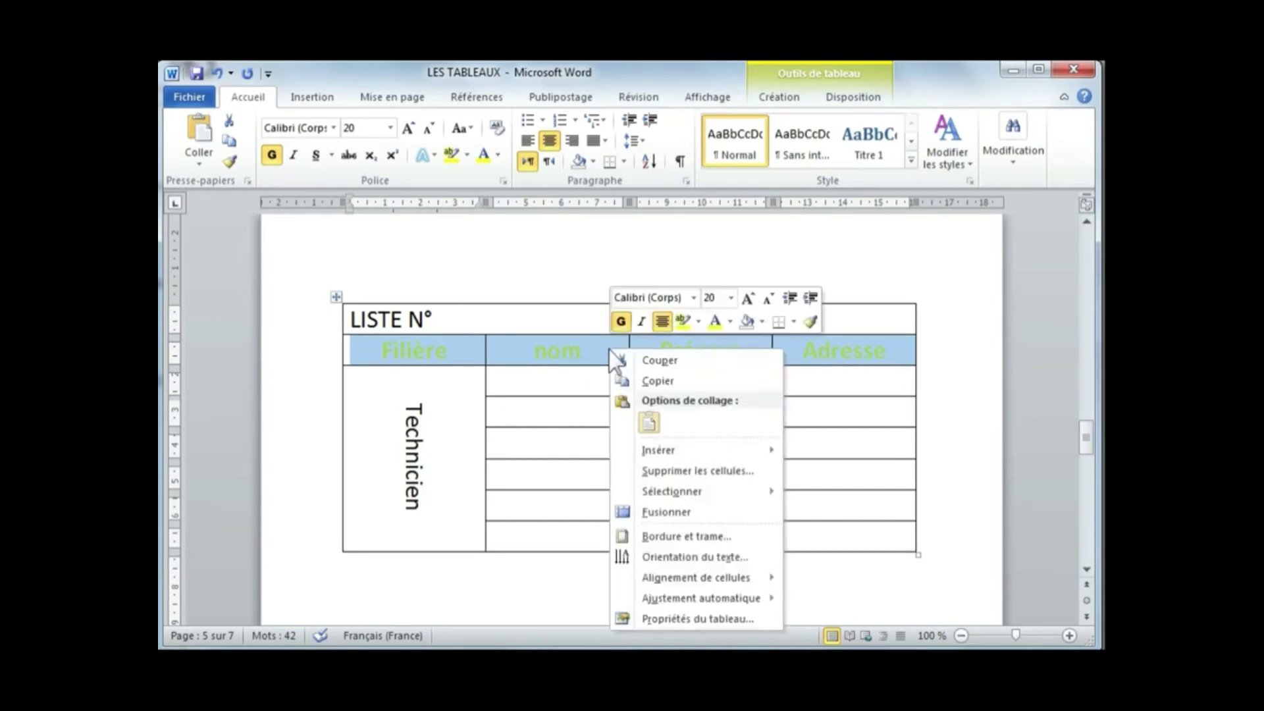
left_click(662, 537)
left_click(542, 236)
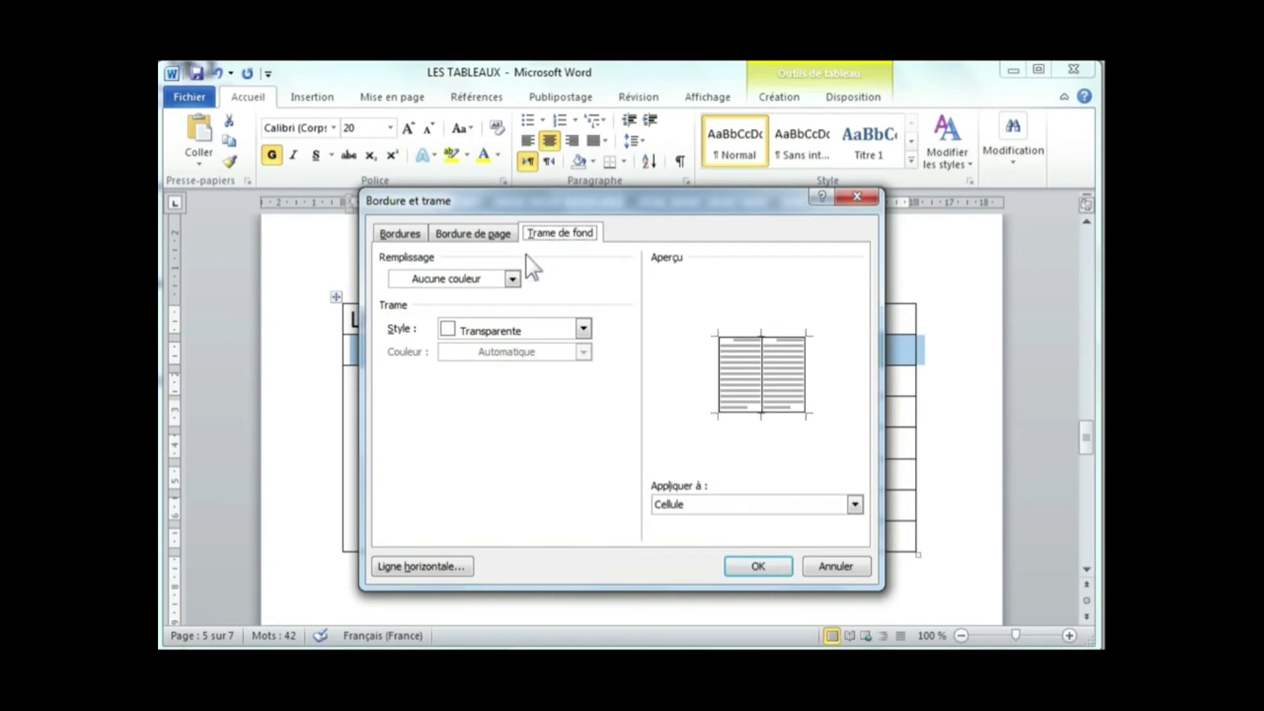
left_click(512, 279)
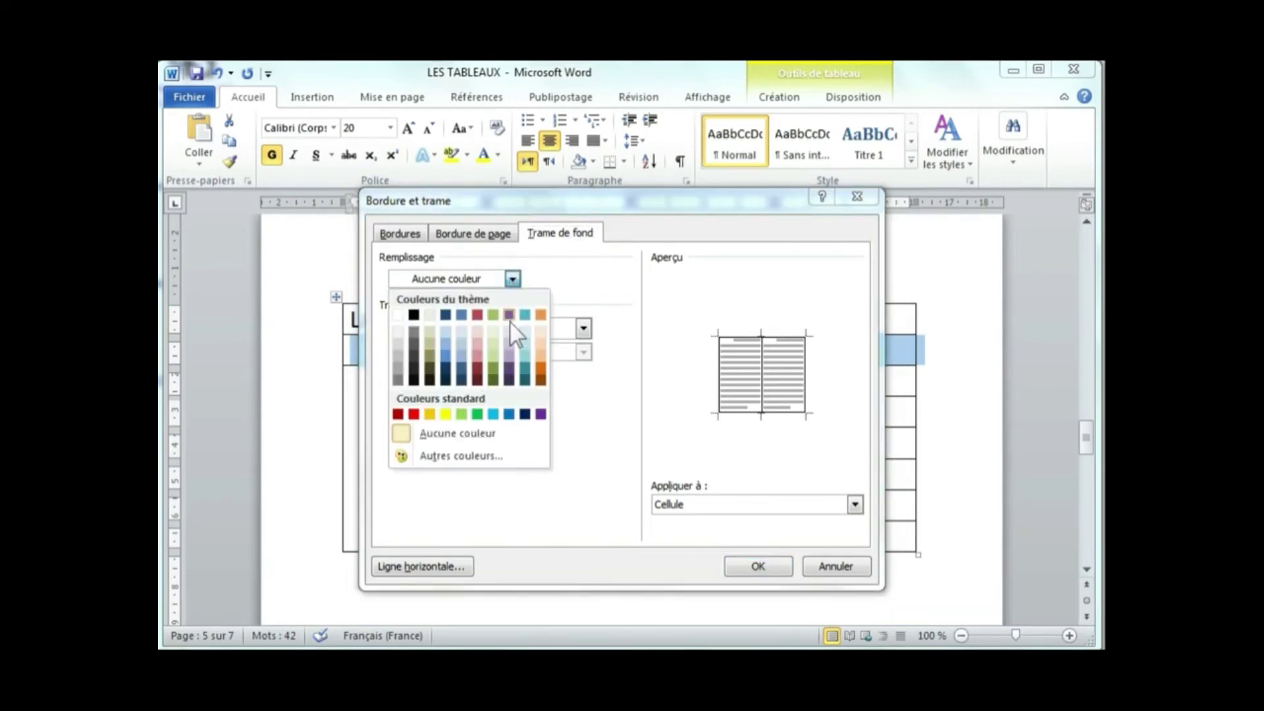
Fill the table's header row with dark blue background shading
left_click(445, 369)
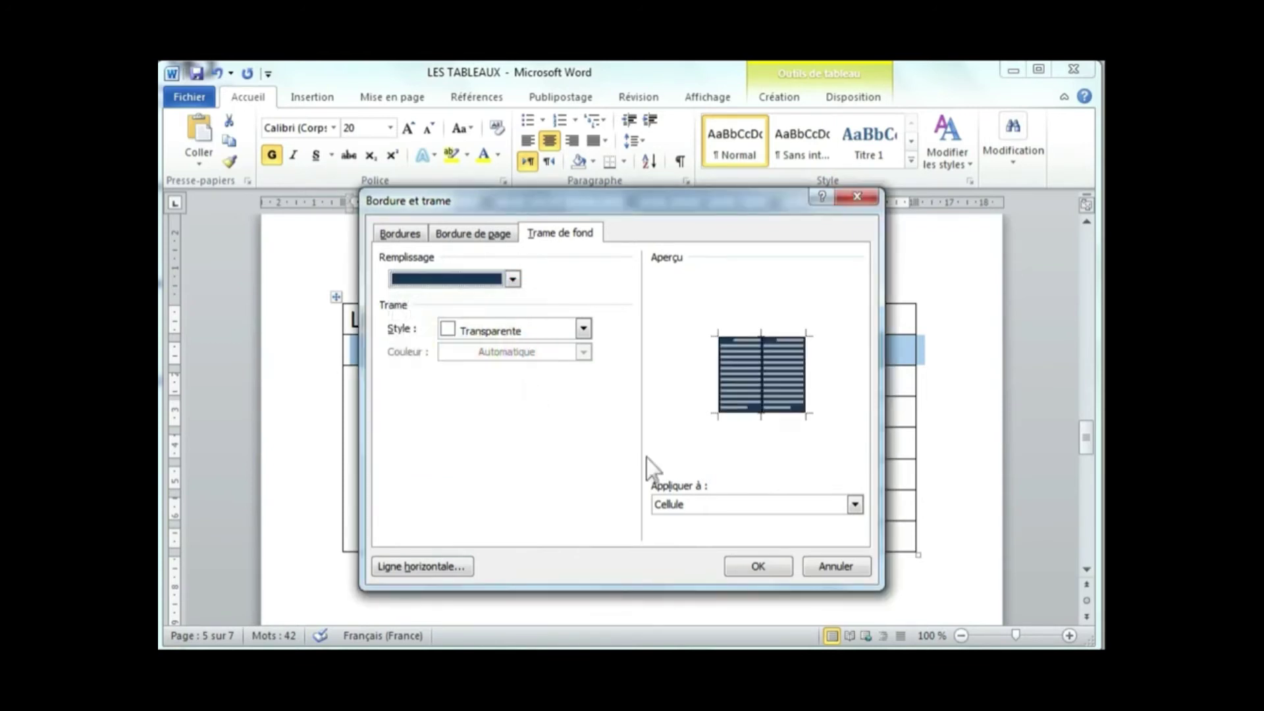
left_click(745, 564)
left_click(703, 394)
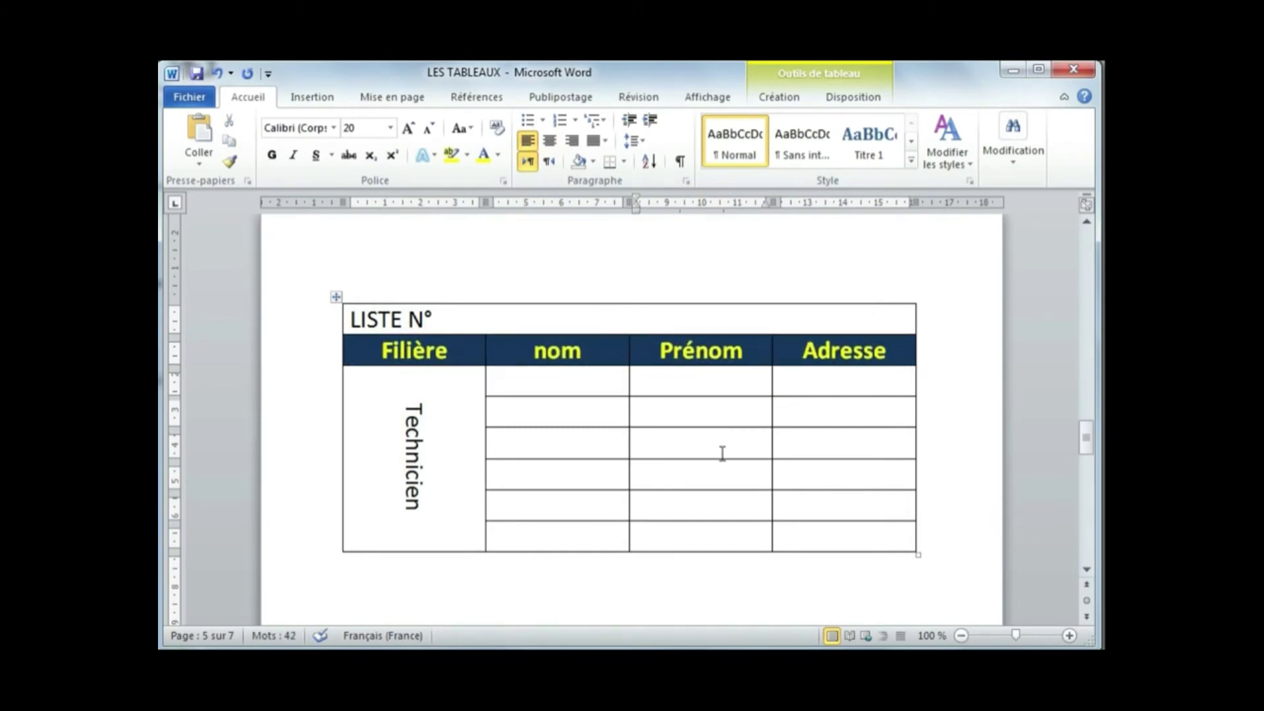
Check the formatting of the LISTE N° 1 model table and open the border settings for the whole unfinished table
scroll(596, 362, "up", 8)
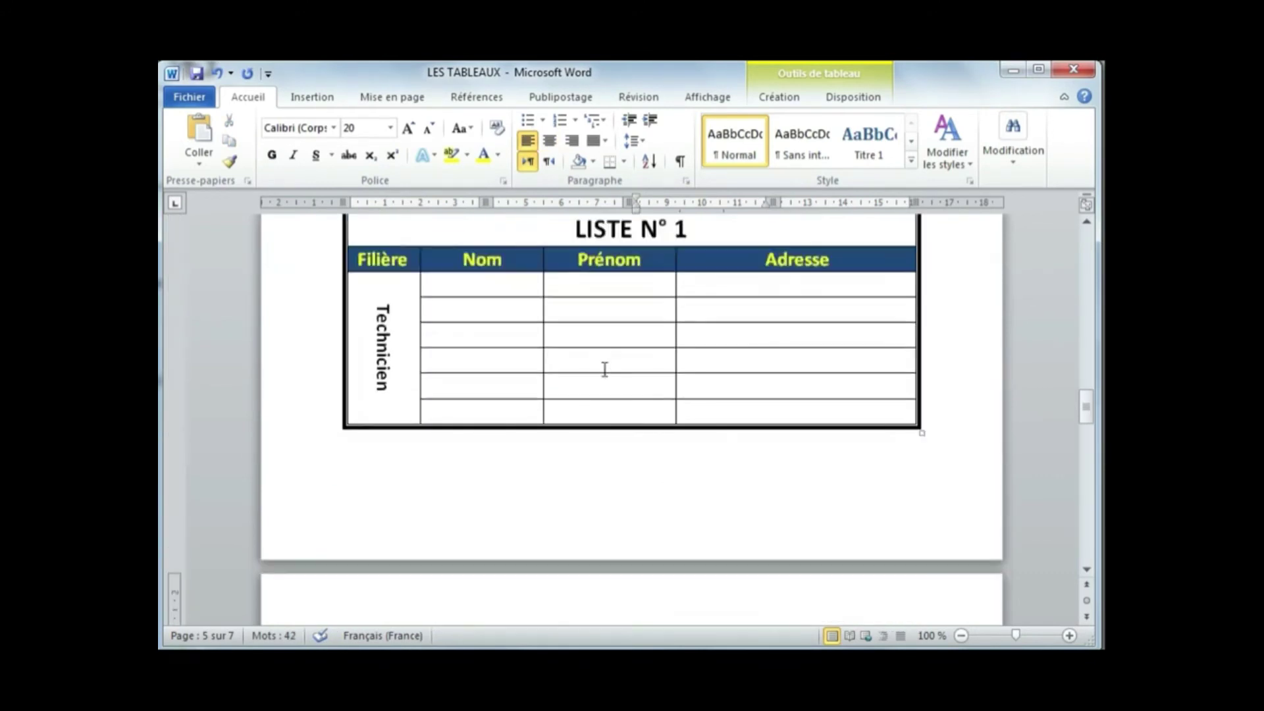
scroll(683, 392, "up", 3)
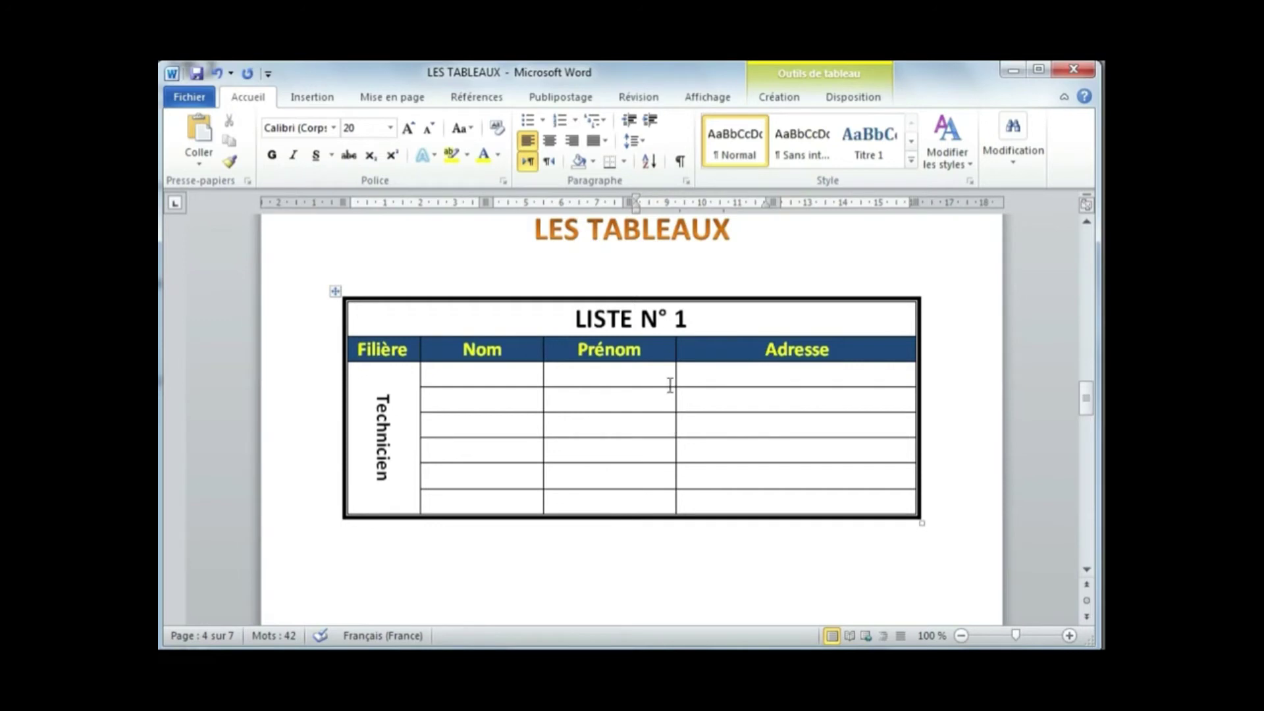
scroll(641, 408, "down", 10)
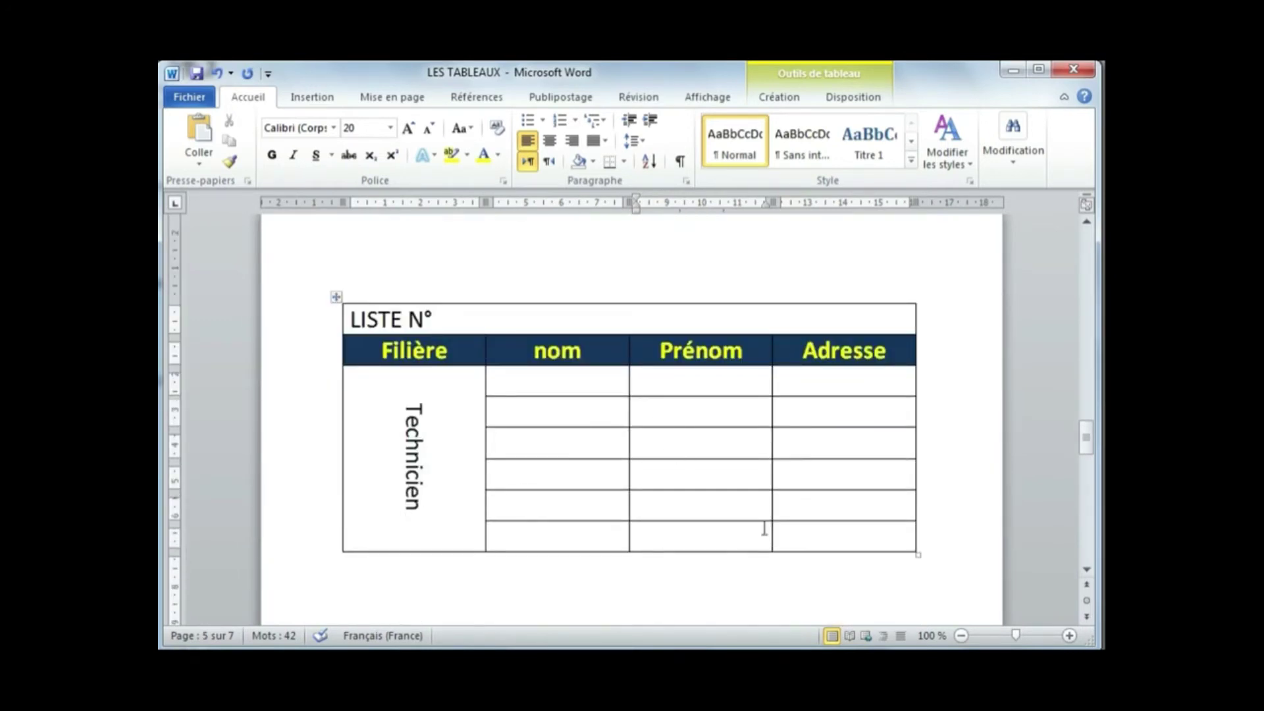
left_click(335, 298)
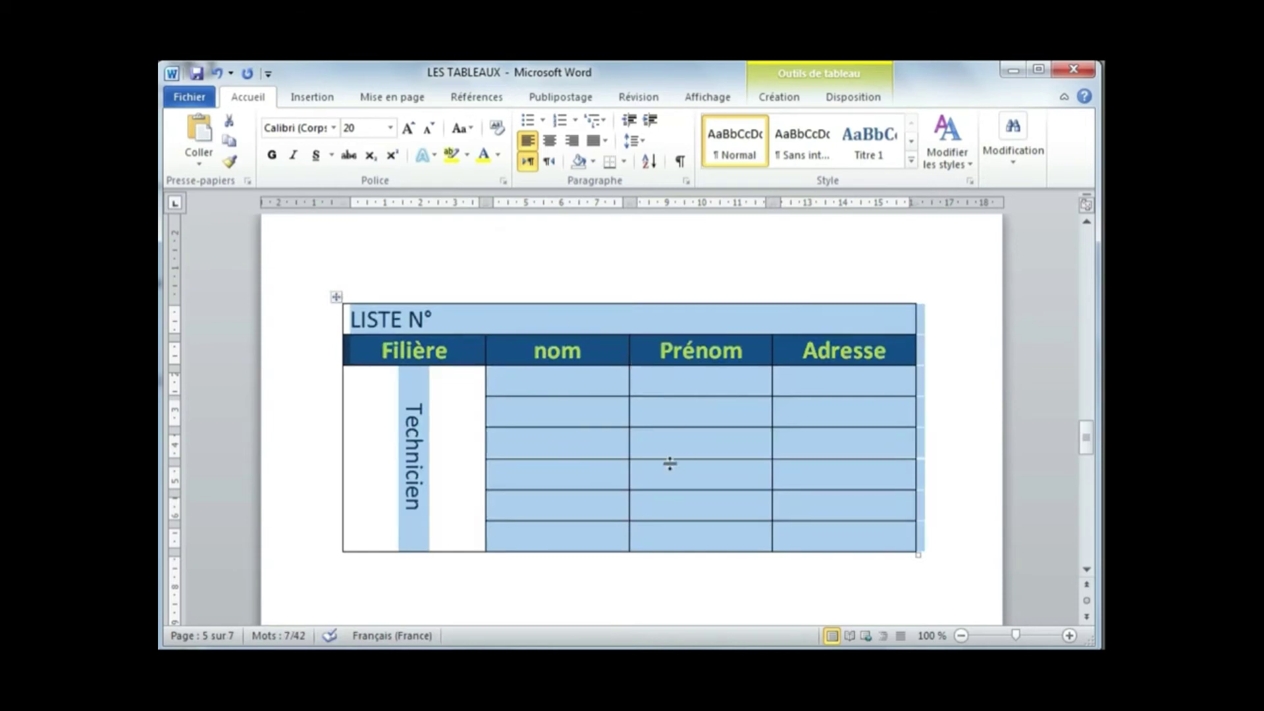
right_click(663, 413)
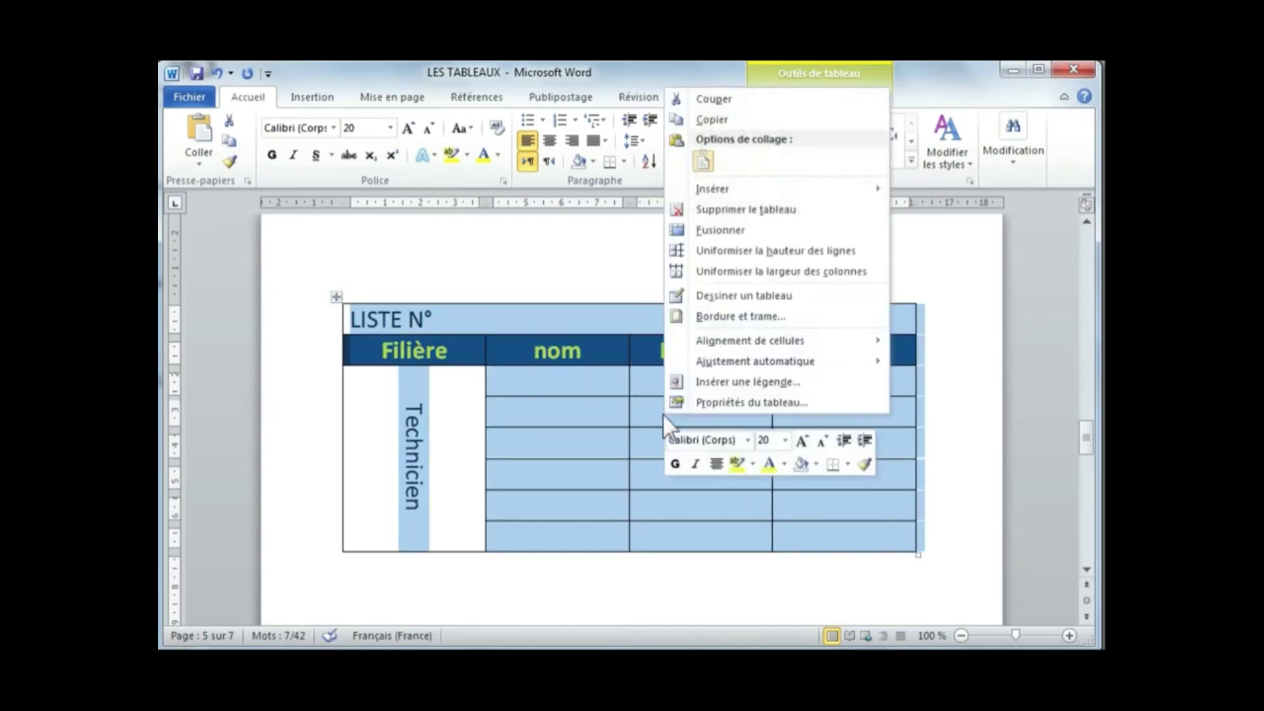
left_click(738, 319)
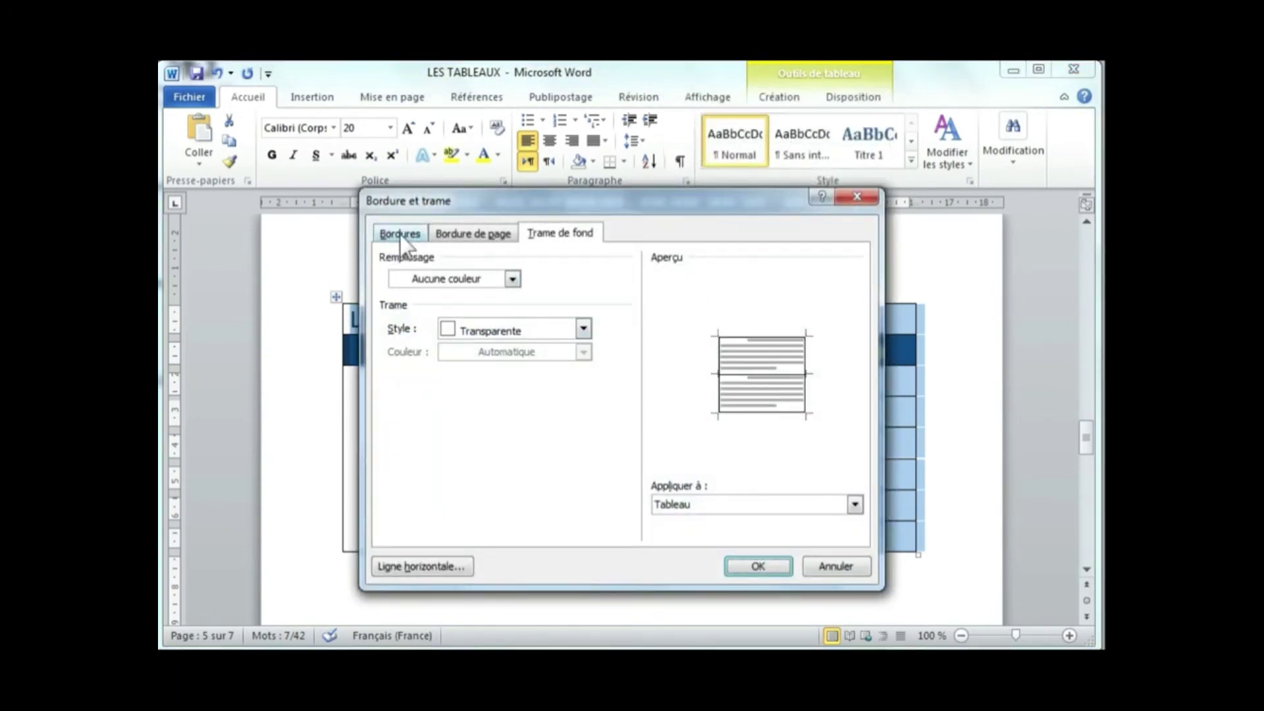
left_click(400, 236)
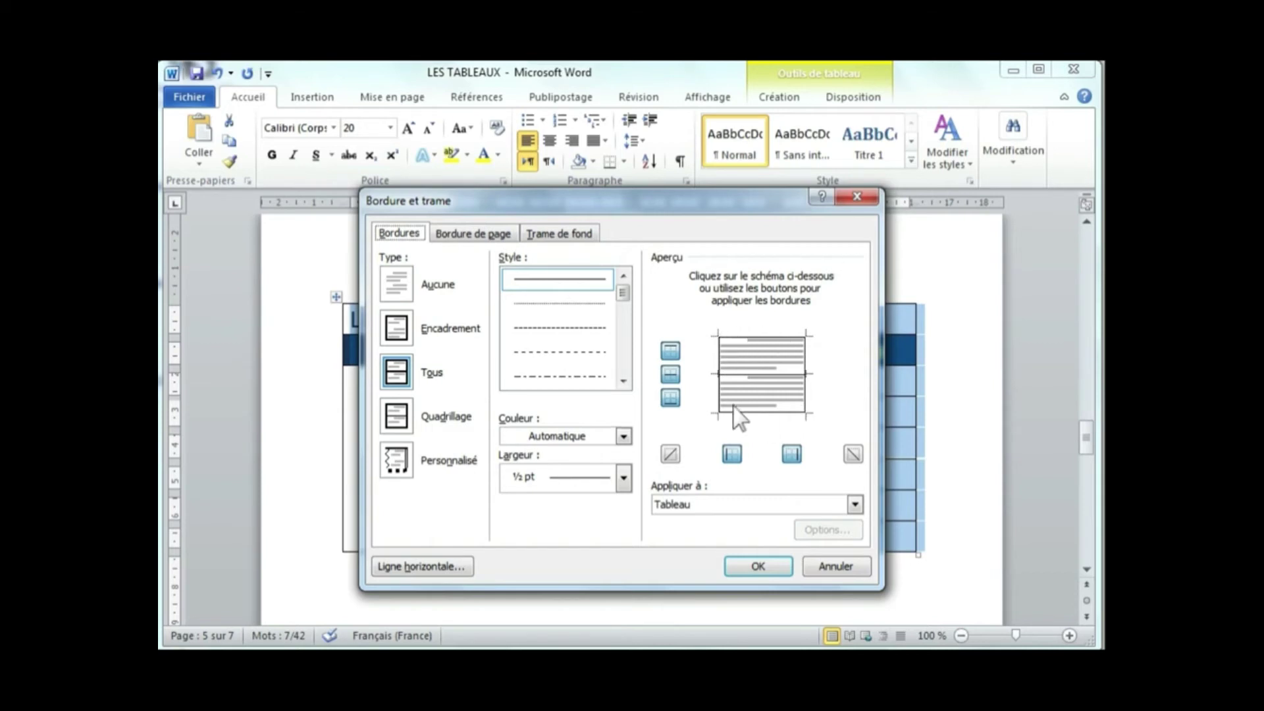
left_click_drag(755, 210, 676, 213)
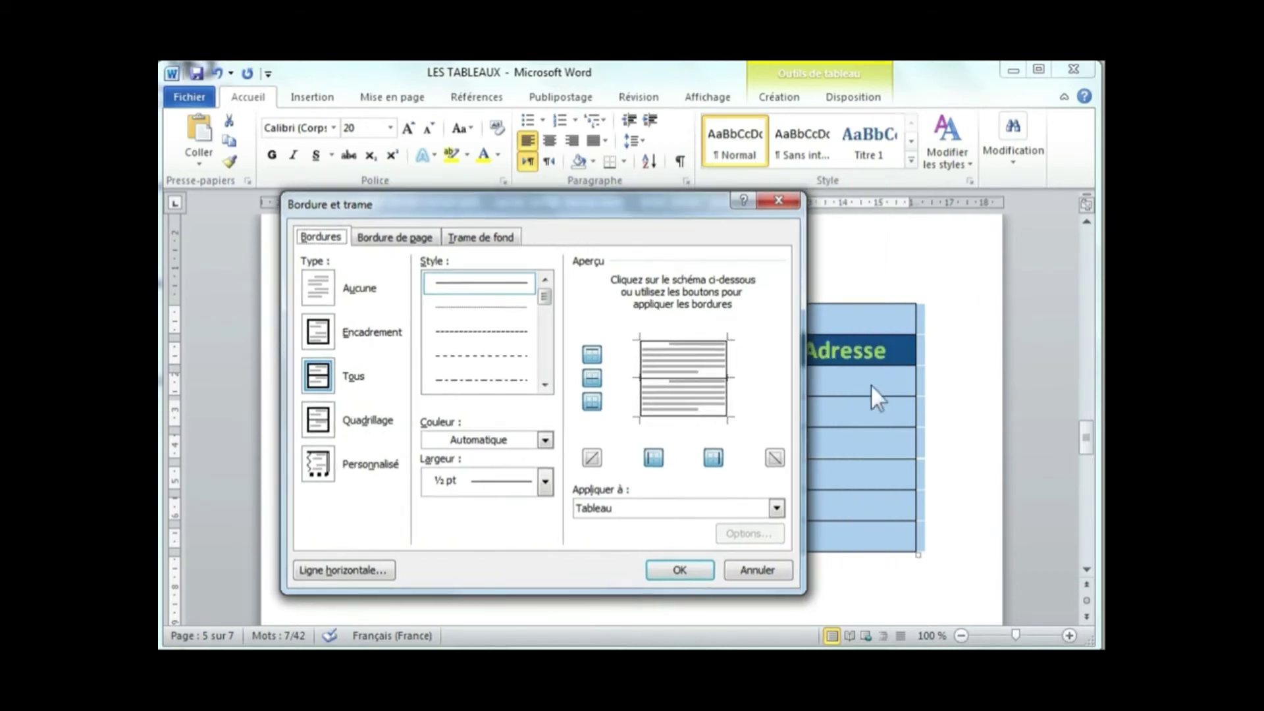
Try the Aucune, Encadrement and Tous border types on the whole table
left_click(319, 286)
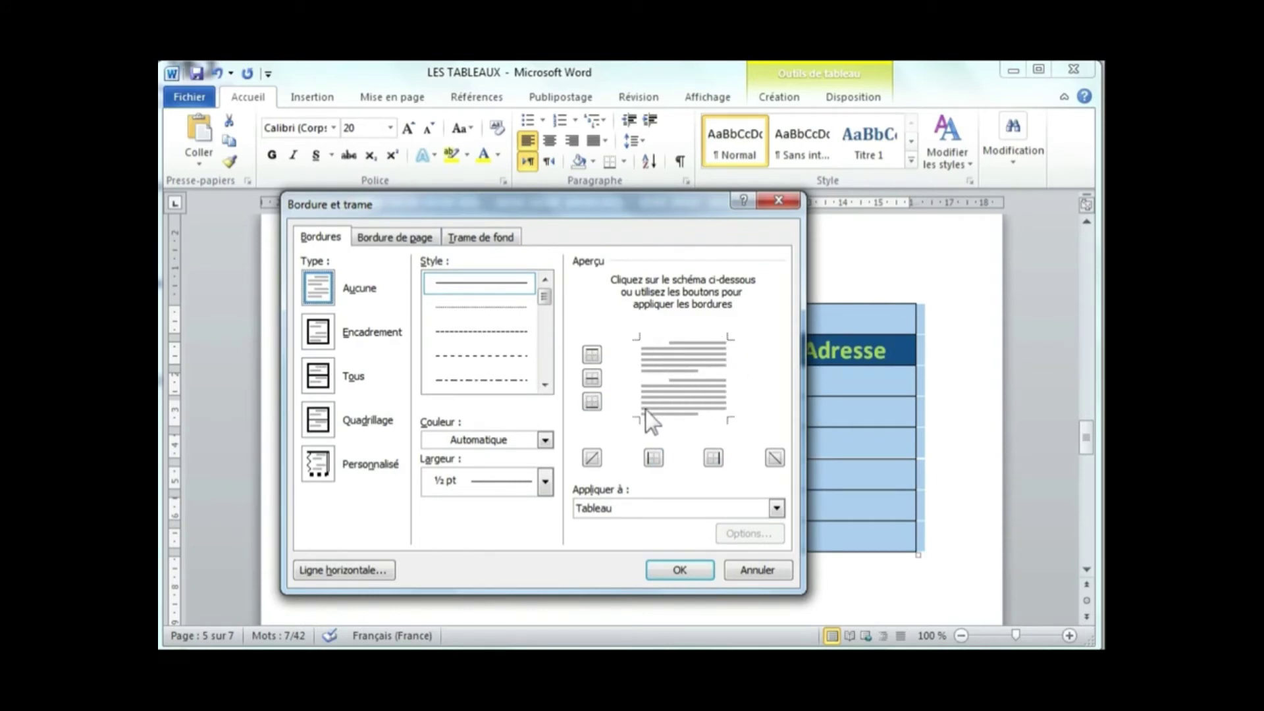
left_click(319, 335)
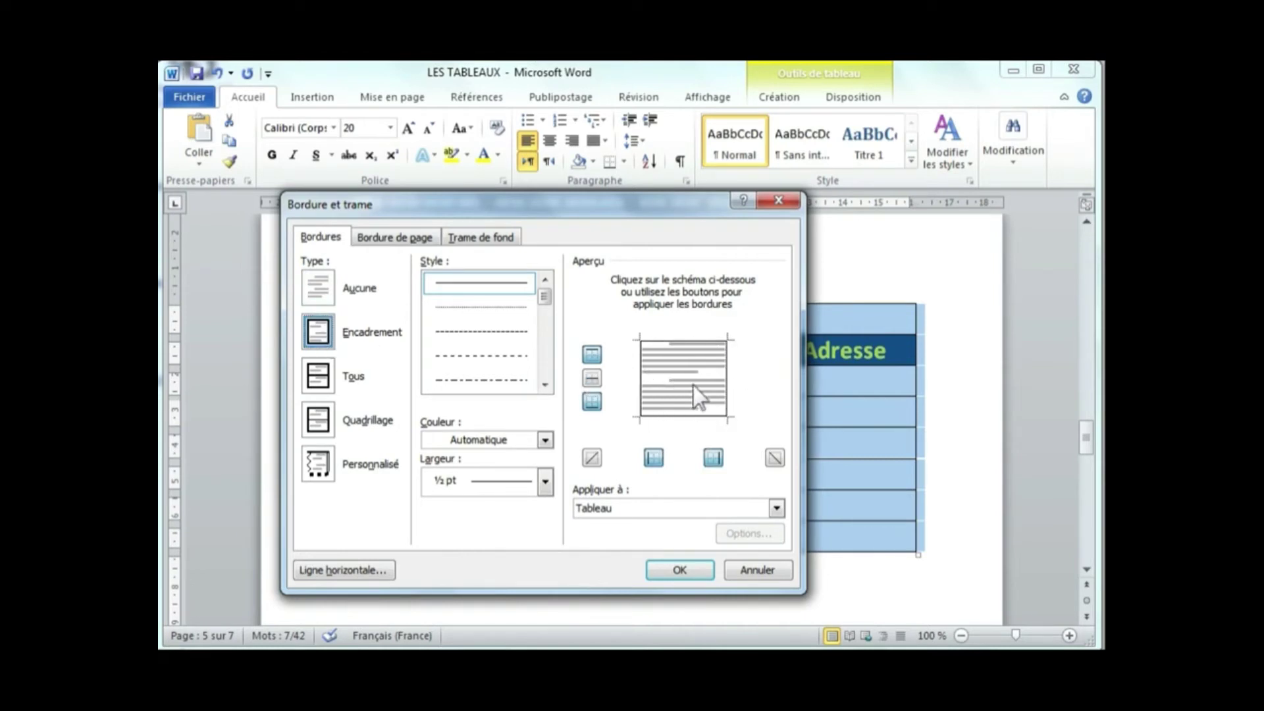
left_click(319, 379)
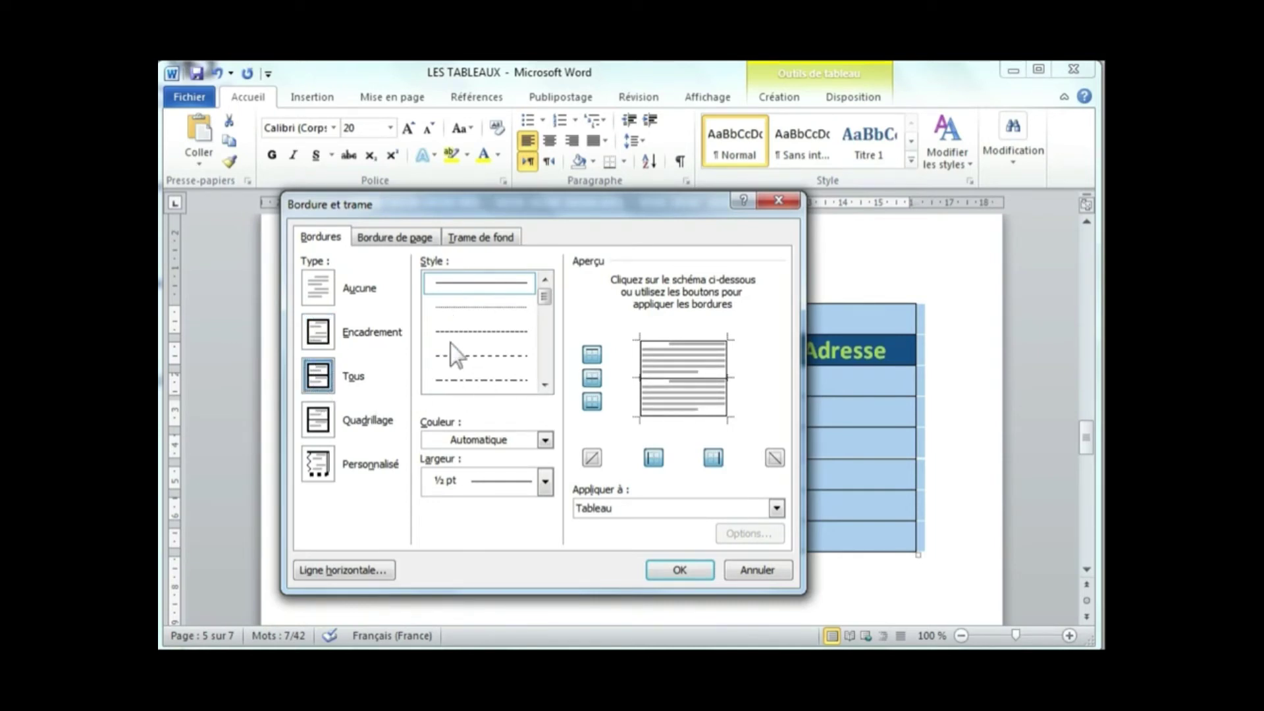
Apply a thick 3 pt border style with the Quadrillage type to the whole table
left_click(544, 383)
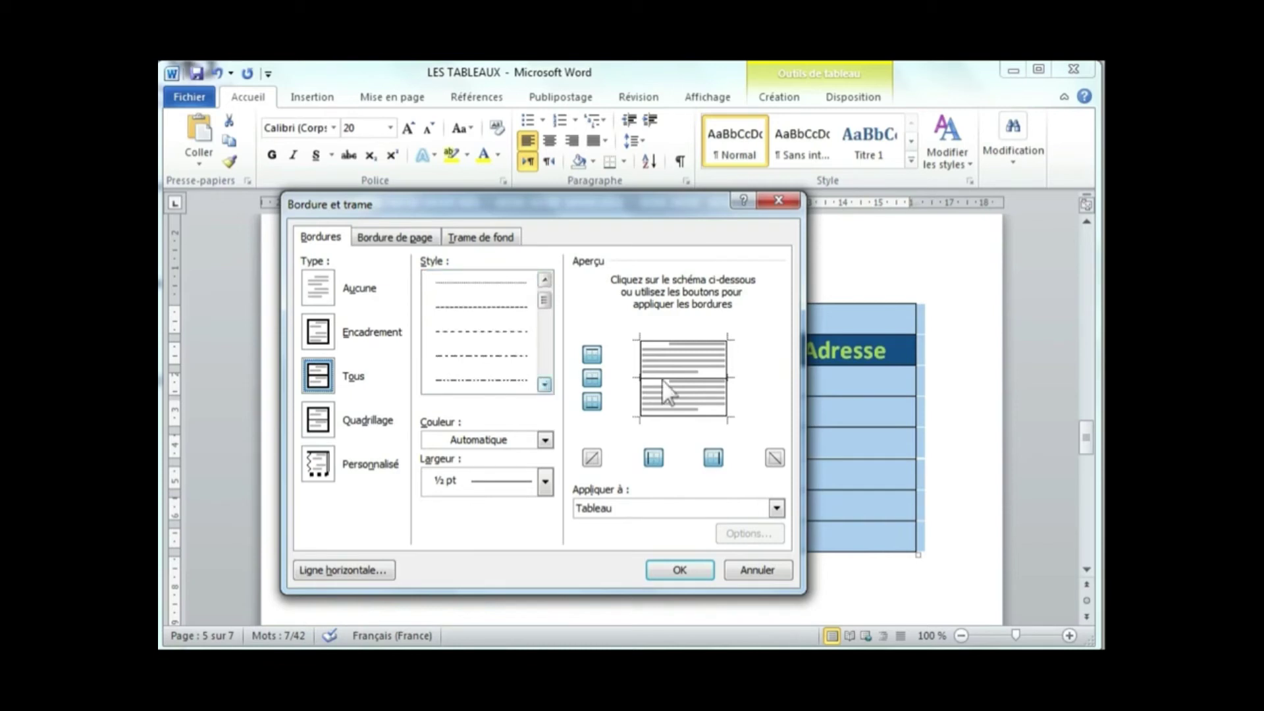
left_click(544, 385)
left_click(544, 385)
left_click(544, 384)
left_click(500, 357)
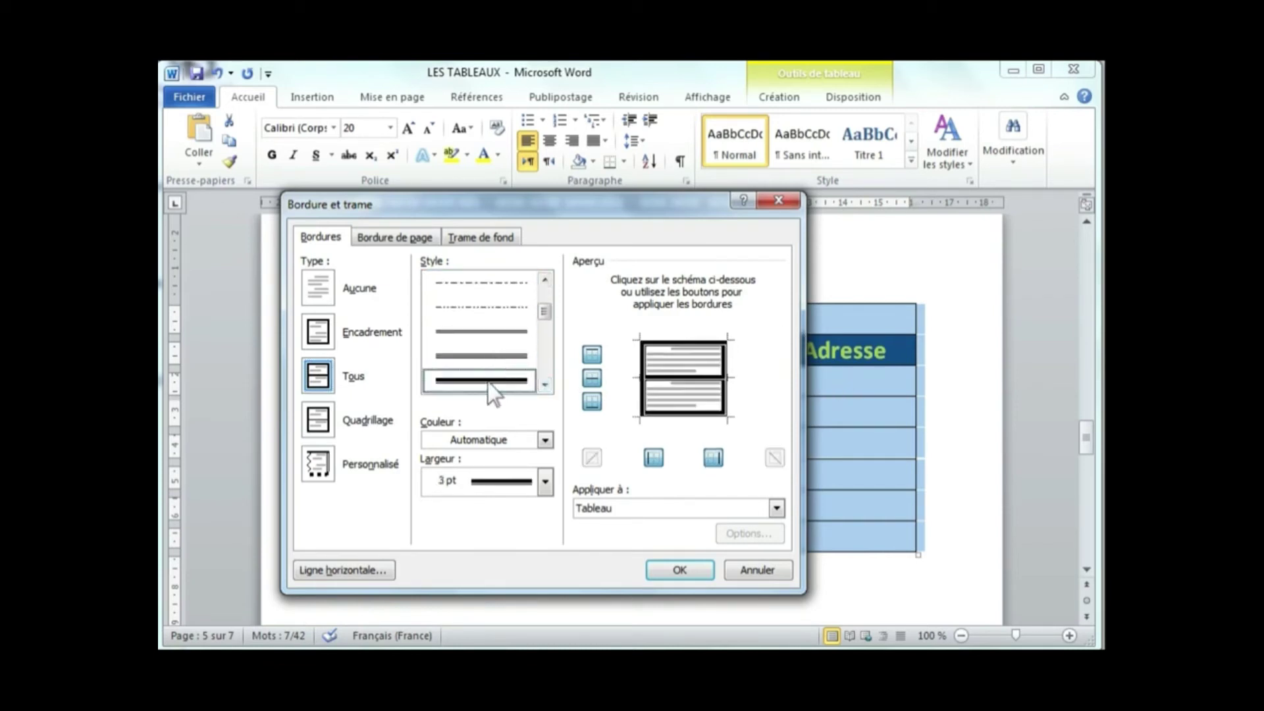
left_click(320, 381)
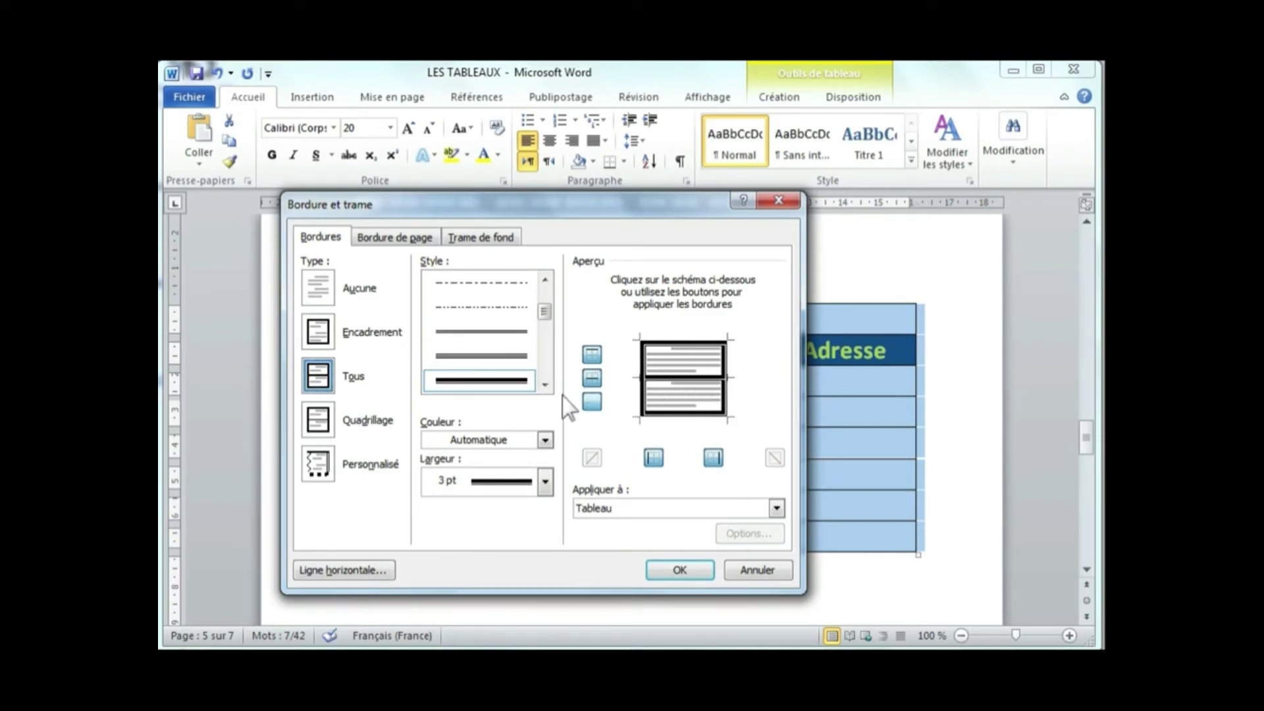
left_click(319, 423)
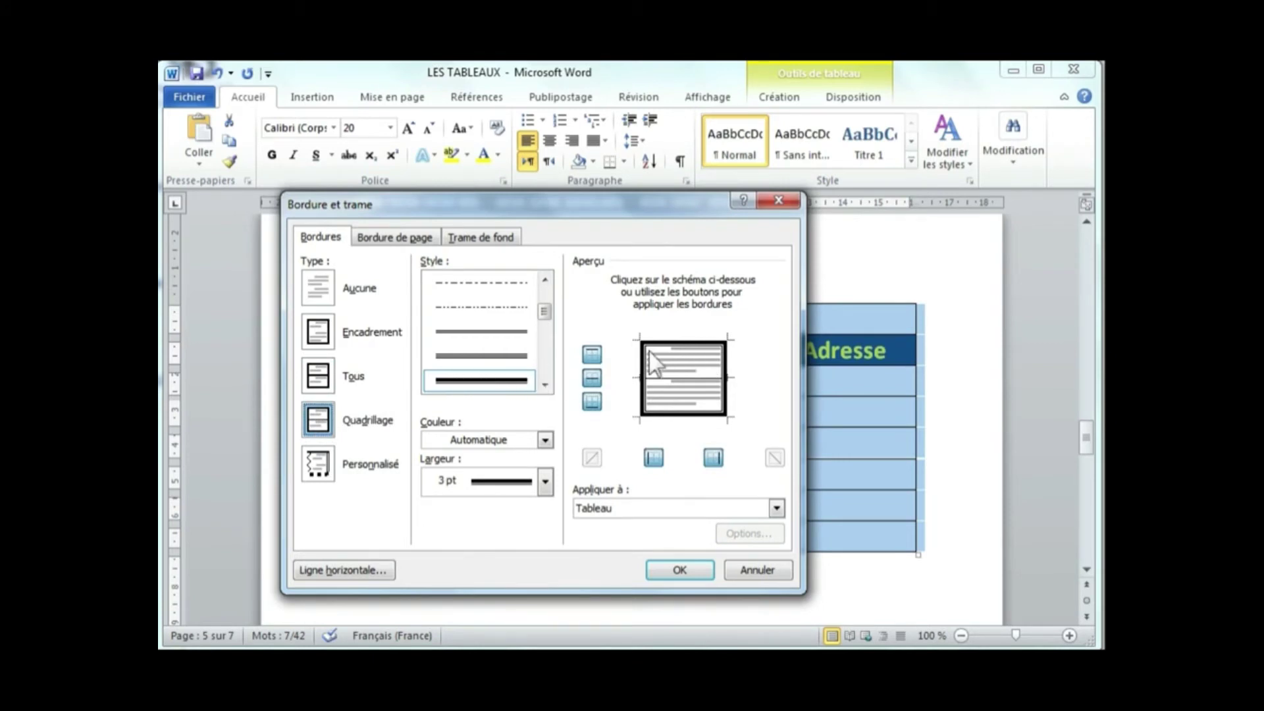
left_click(679, 565)
left_click(701, 393)
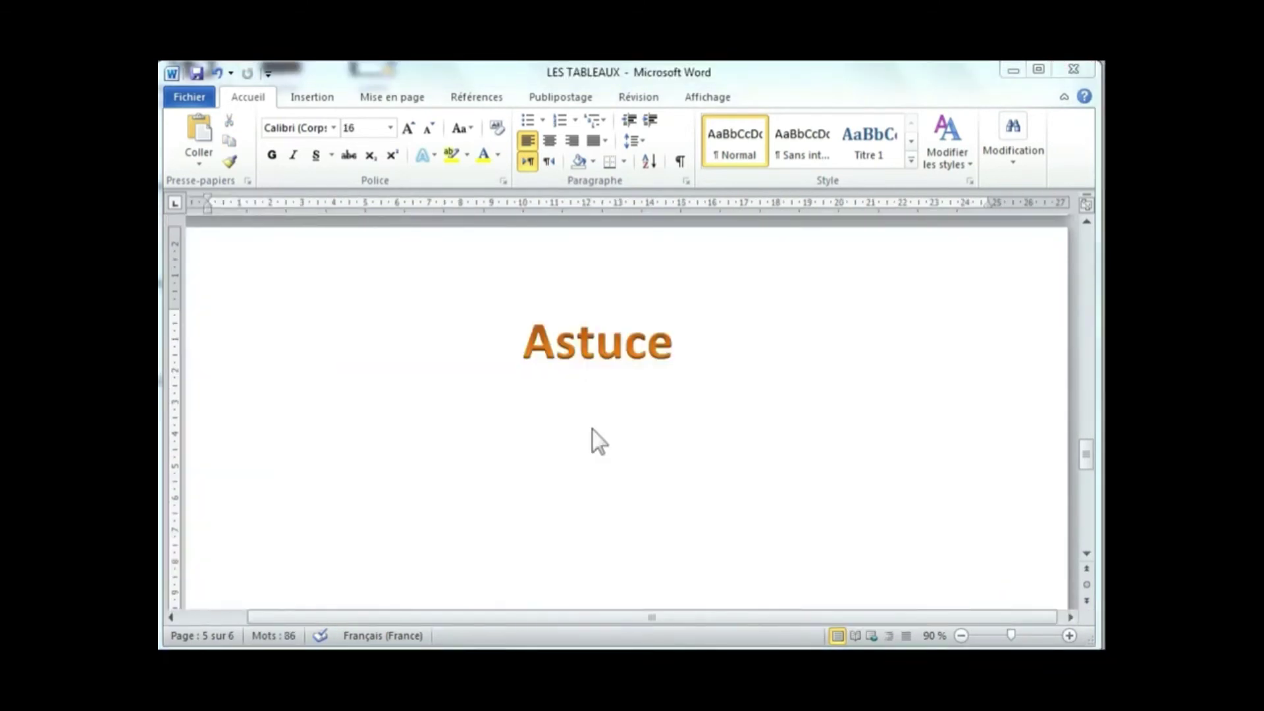
Create a three-column table under the Astuce heading from a single line of plus signs separated by tabs
left_click(544, 426)
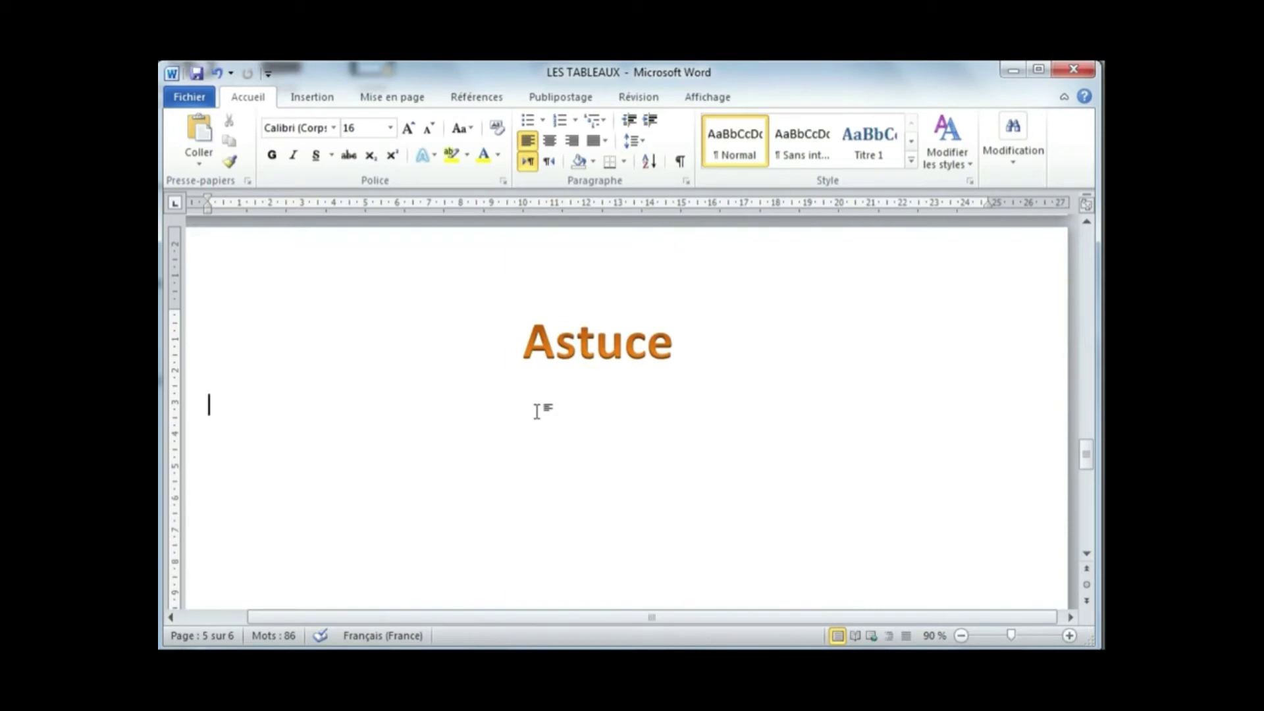
type("+")
key("Tab")
key("Tab")
scroll(642, 447, "down", 6)
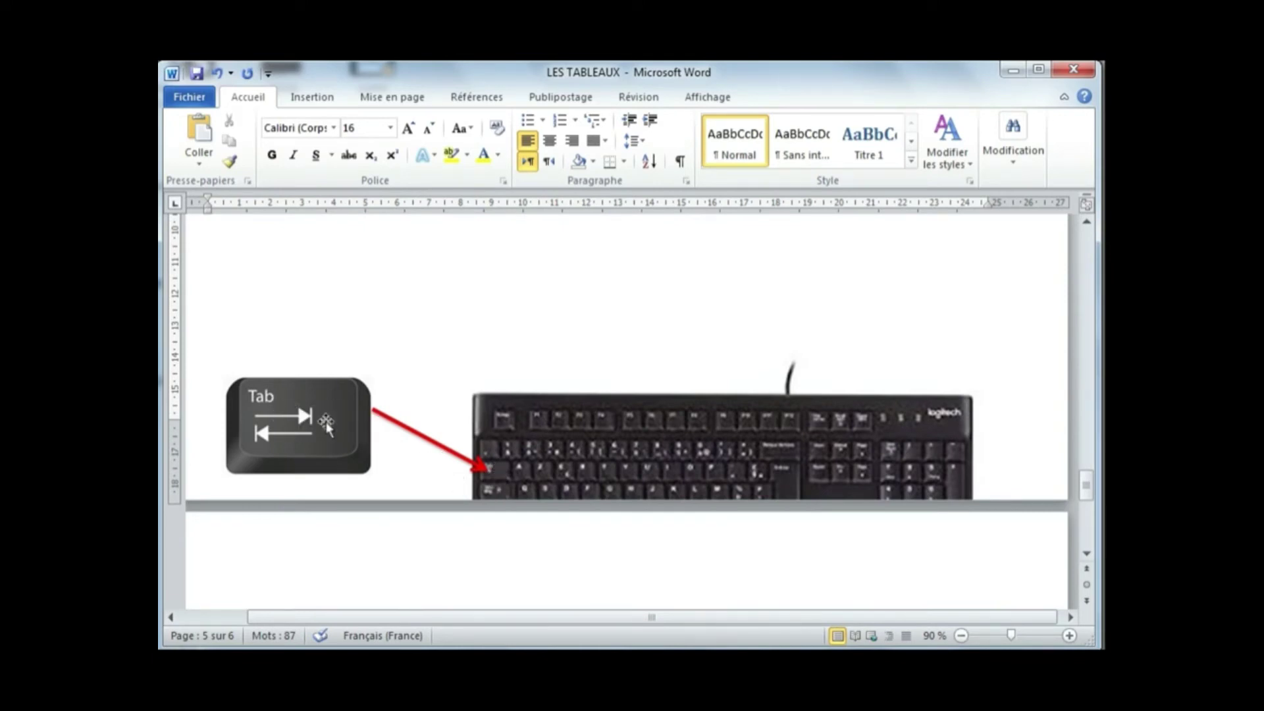
scroll(418, 418, "up", 6)
key("Tab")
type("+")
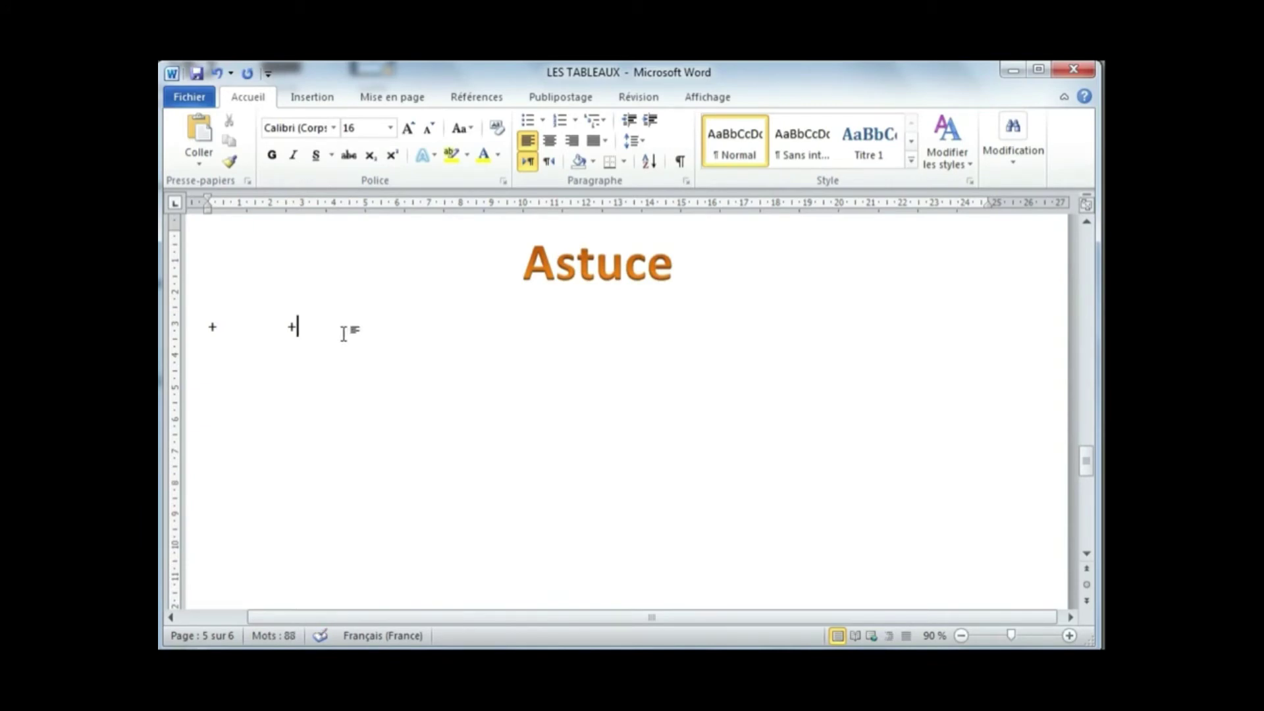
key("Tab")
type("+ + +")
key("Return")
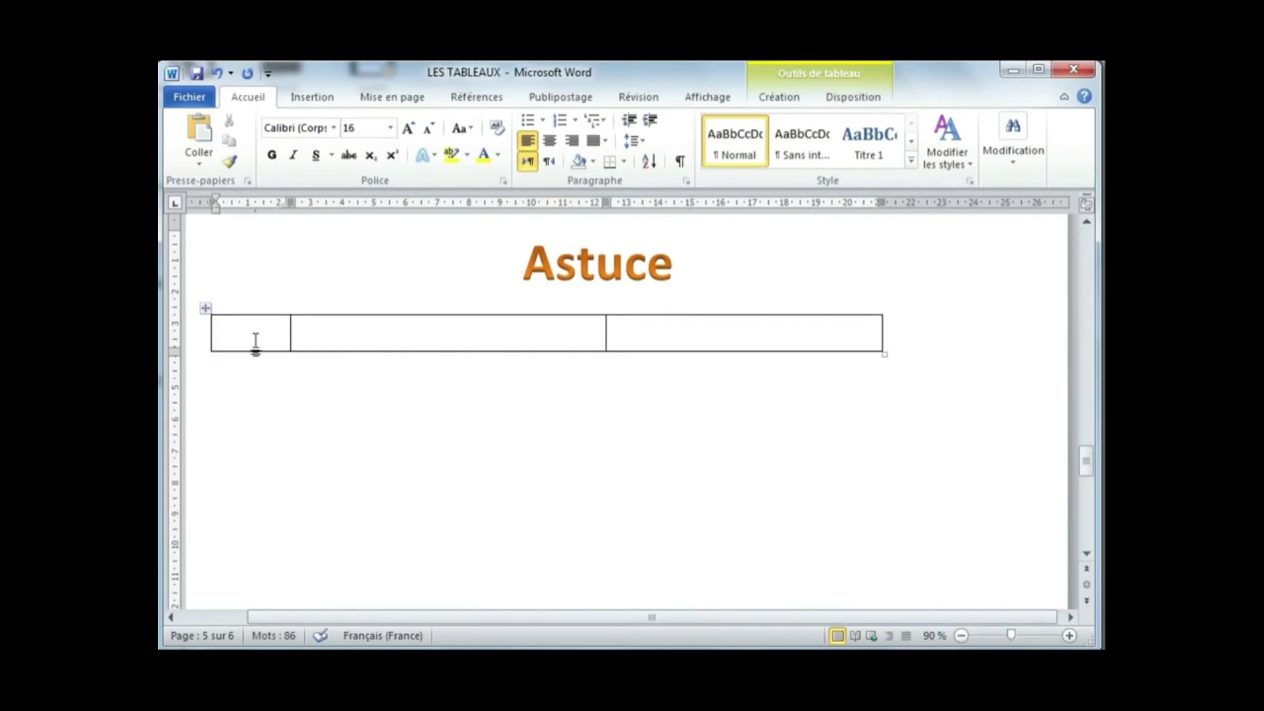
Enter the column headings N°, Nom and Prénom in the new table and add a second row
type("N°")
left_click(302, 349)
type("Nom")
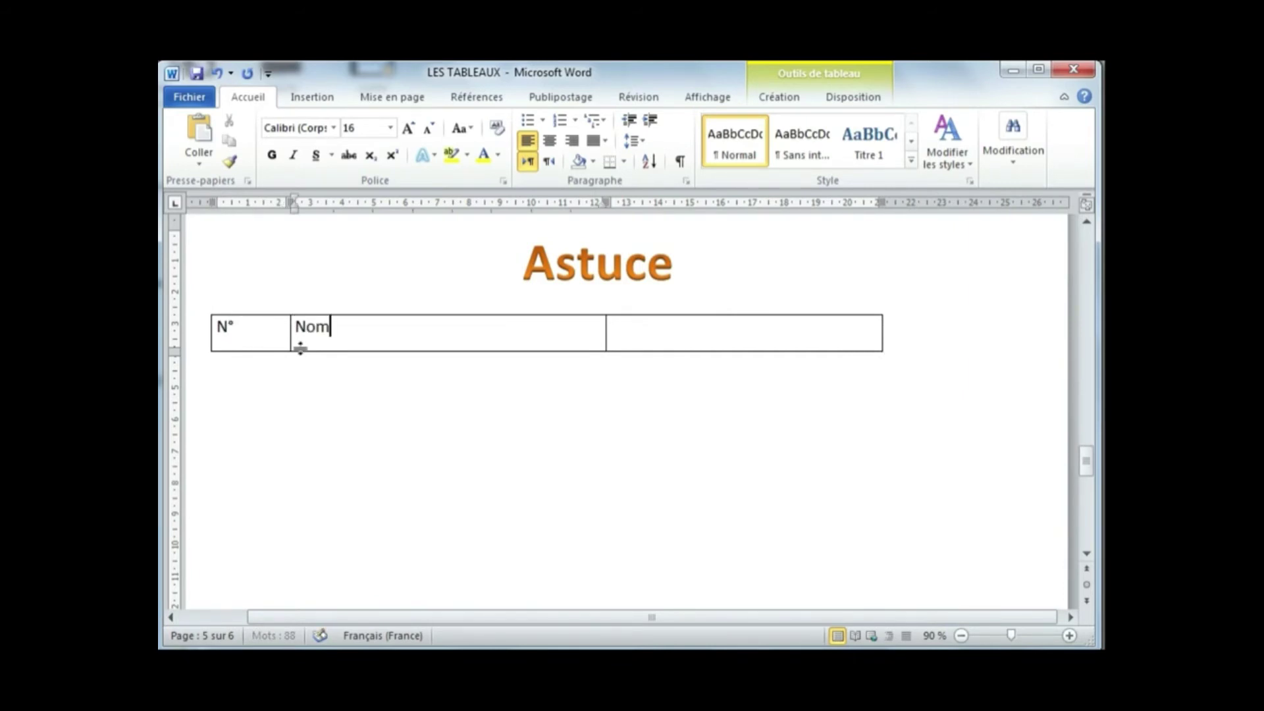
key("Tab")
type("P")
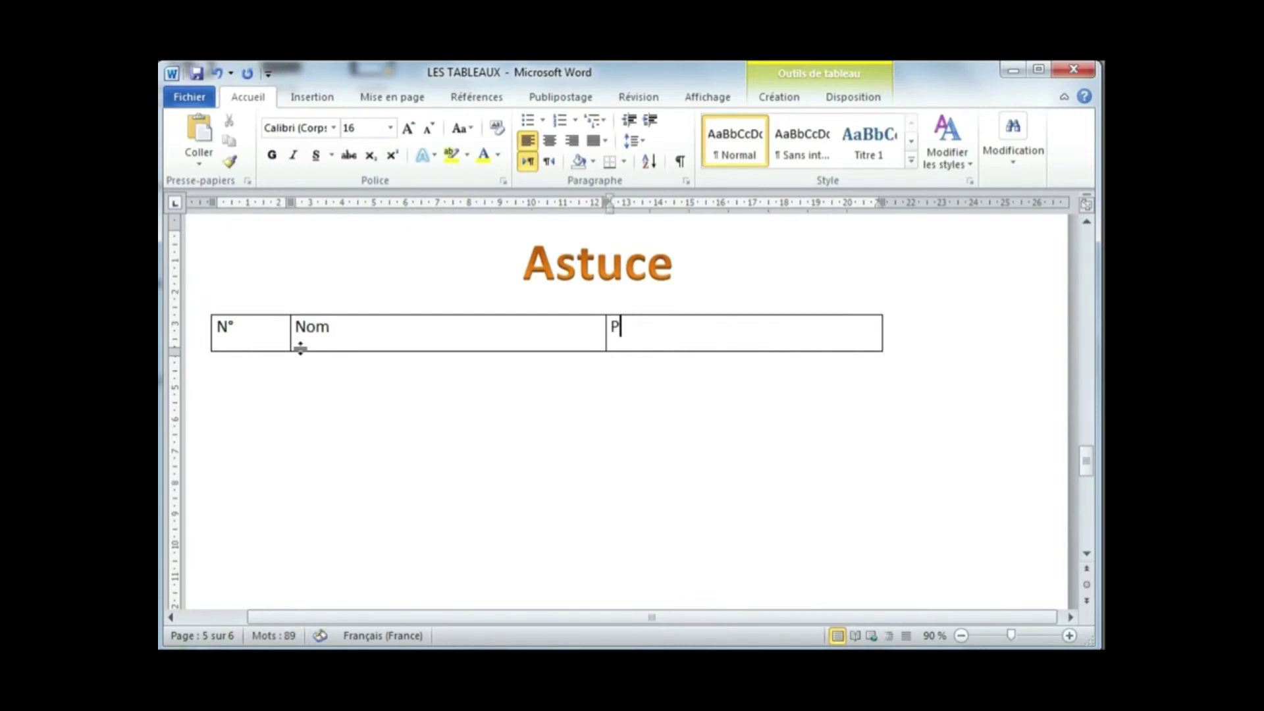
type("rénom")
key("Tab")
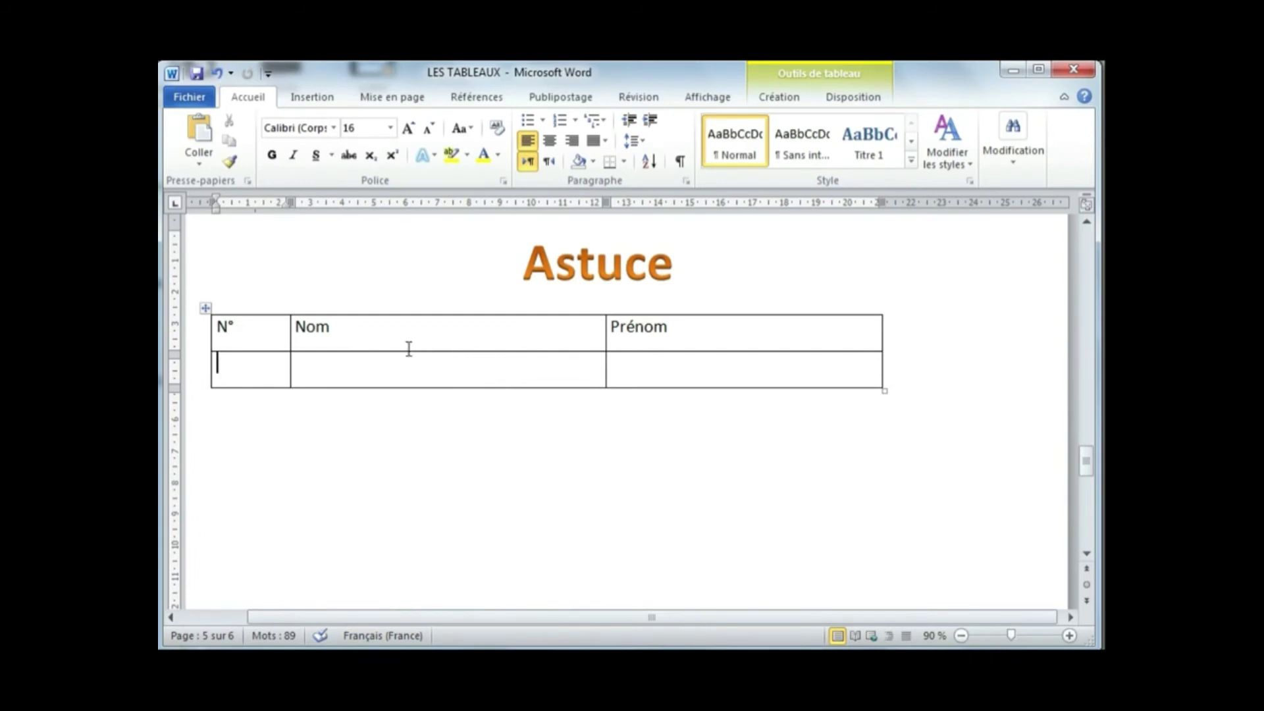
Apply automatic numbering in the 1. 2. 3. format to the N° cell of the second row
left_click(249, 328)
left_click(331, 328)
left_click(670, 327)
left_click(642, 364)
left_click(254, 367)
left_click(576, 122)
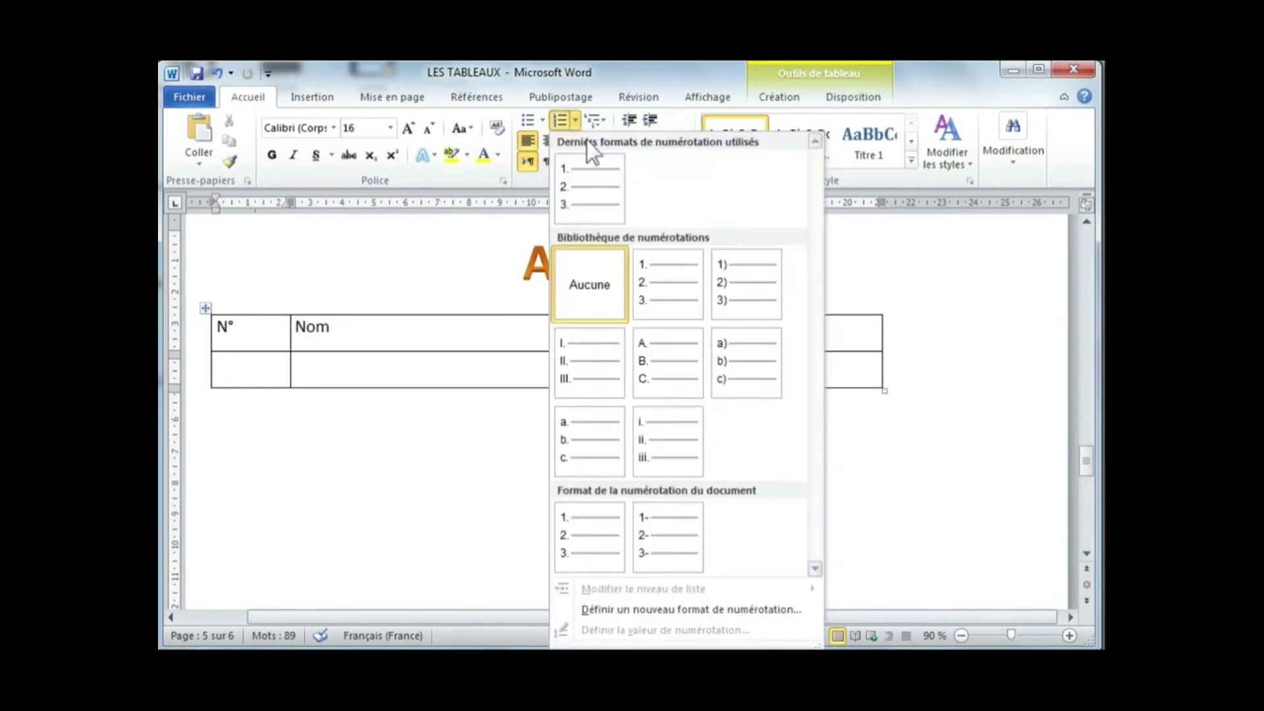
left_click(584, 197)
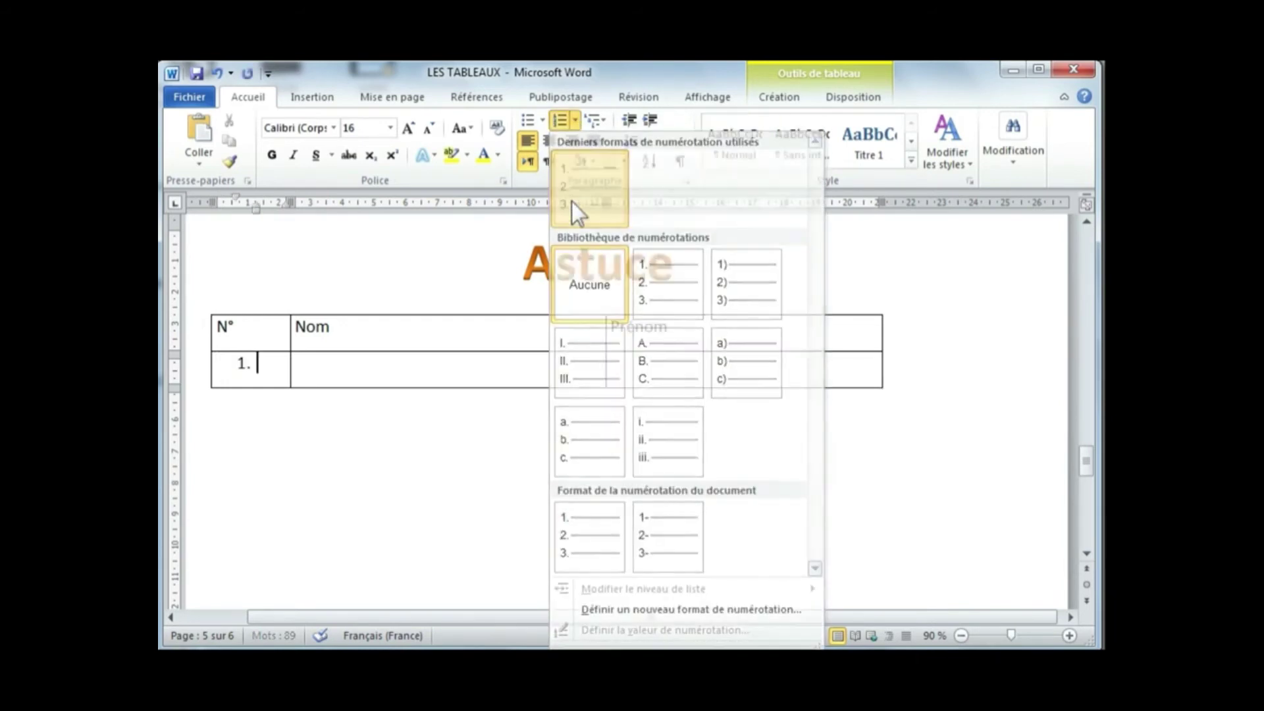
Fill in the first person's surname and first name in the numbered row
left_click(358, 374)
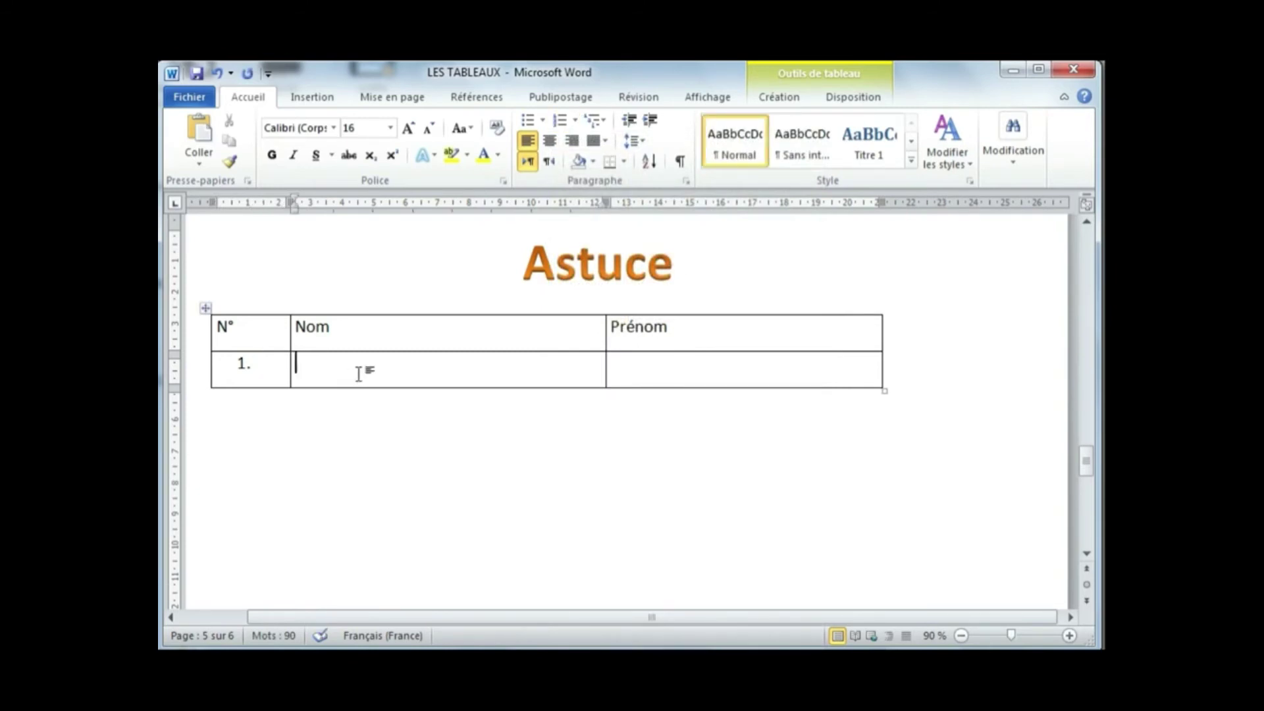
type("Alaoui")
key("Tab")
type("G")
key("BackSpace")
type("Hamid")
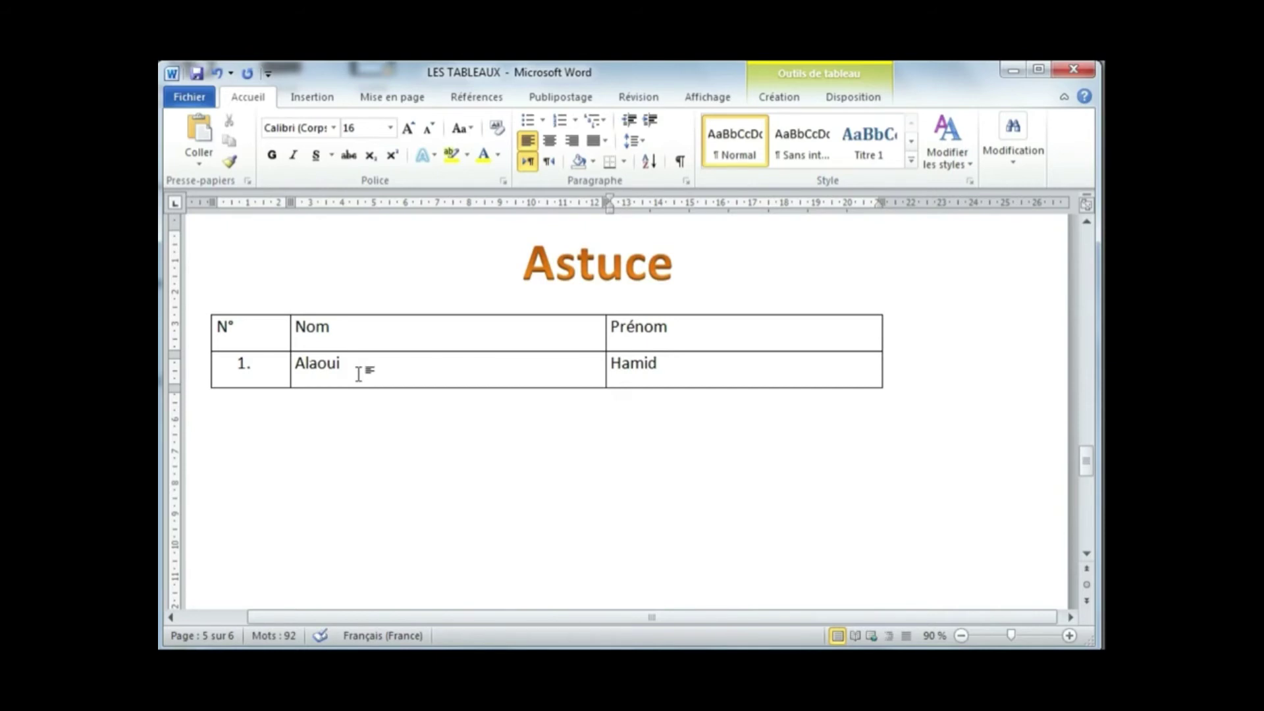
Extend the table with further empty, automatically numbered rows at its end
key("Tab")
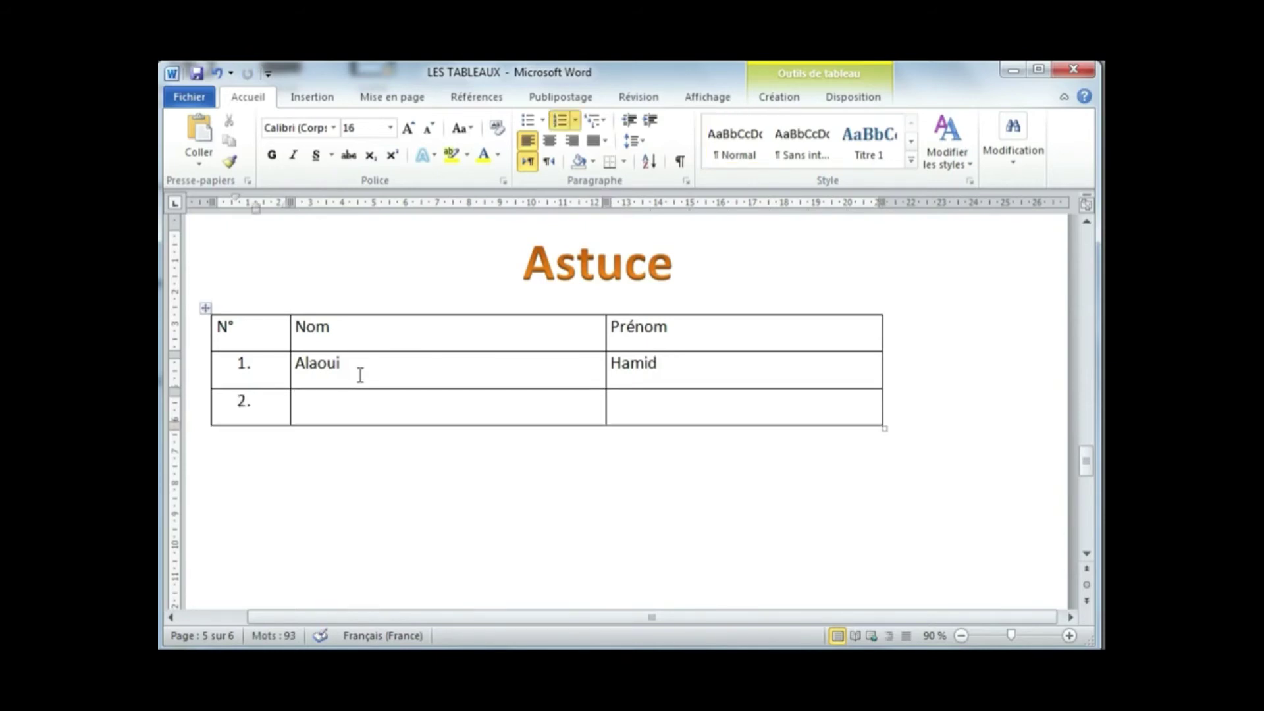
key("Tab")
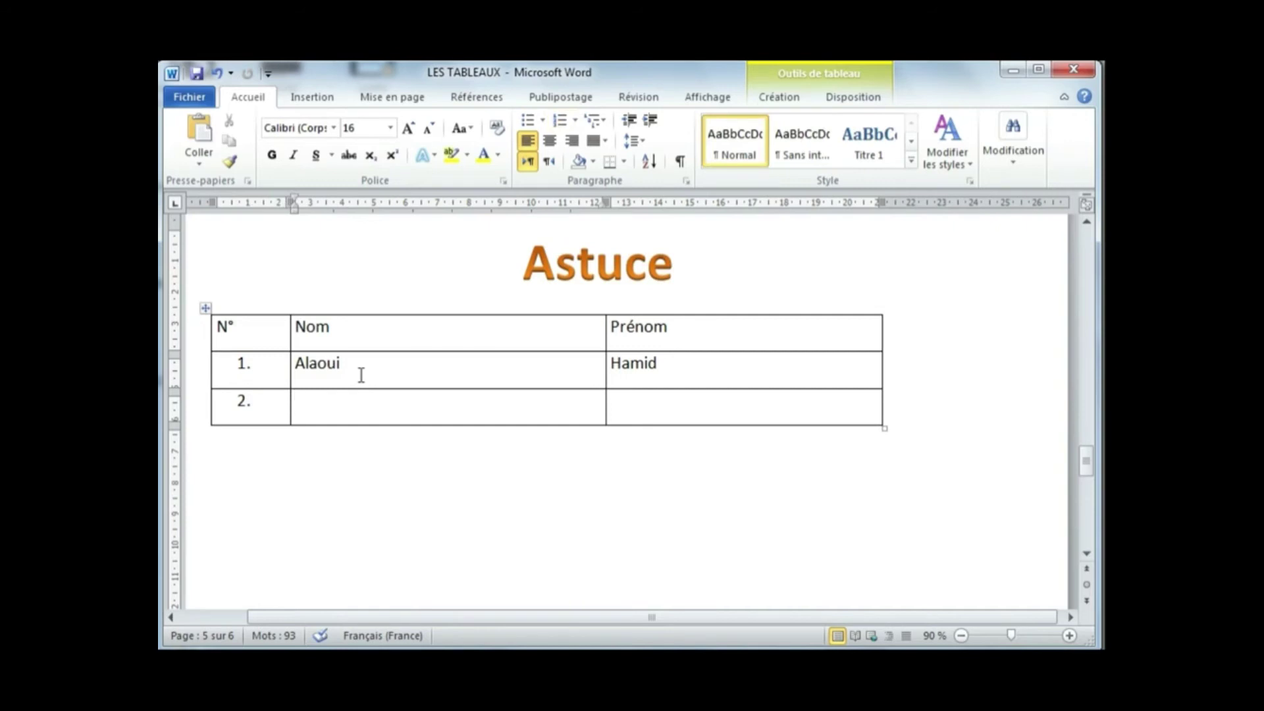
key("Tab")
key("Tab")
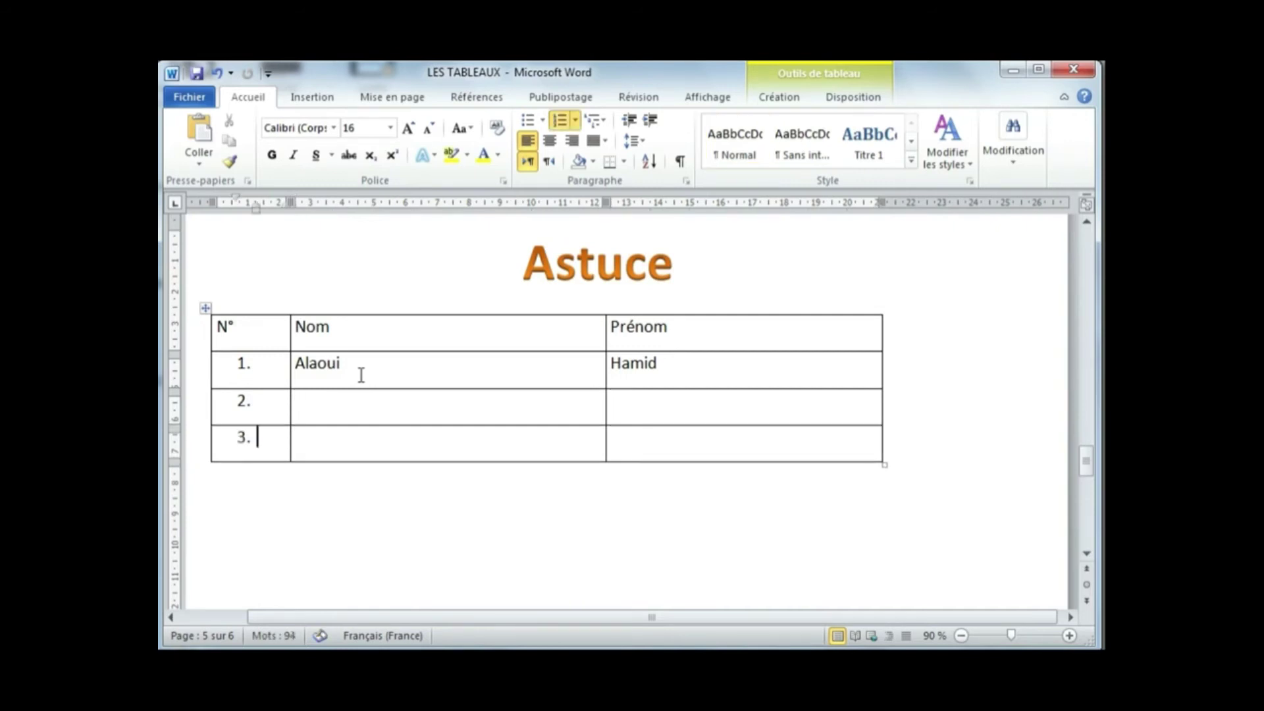
key("Tab")
key("Tab")
key("Tab")
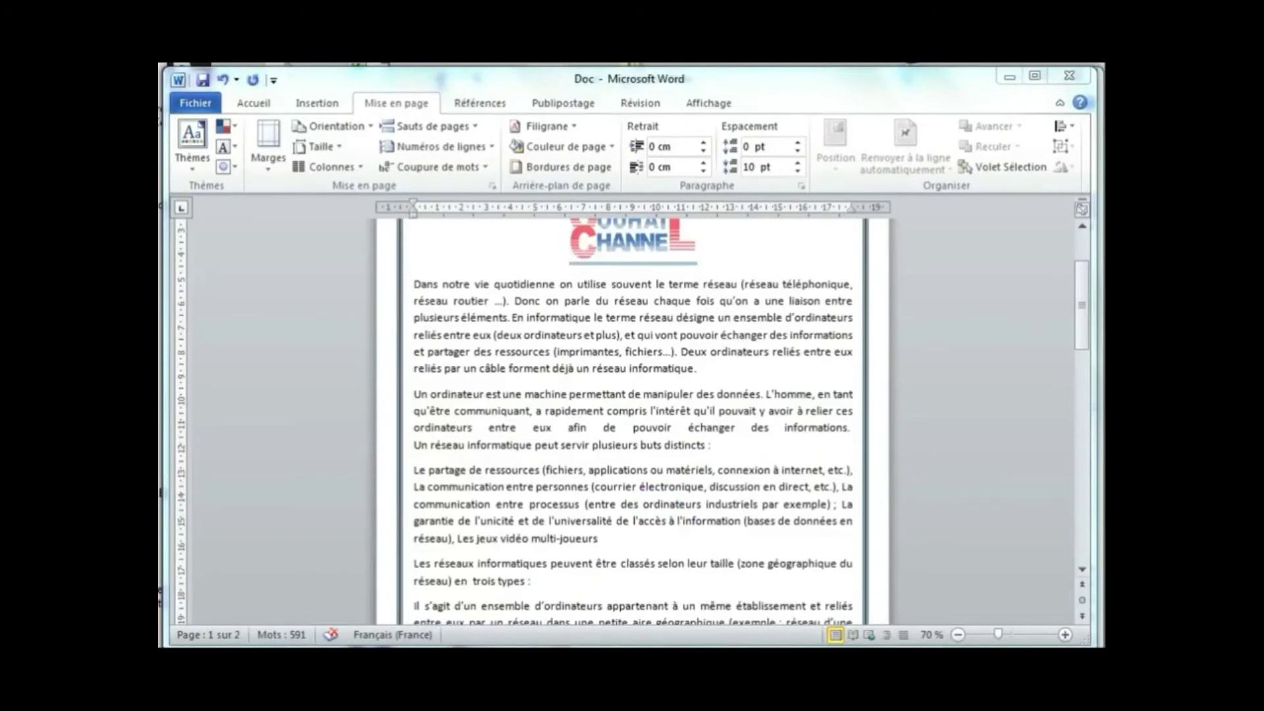
Examine the page layout of the document Doc2 and return to the document Doc
left_click(345, 610)
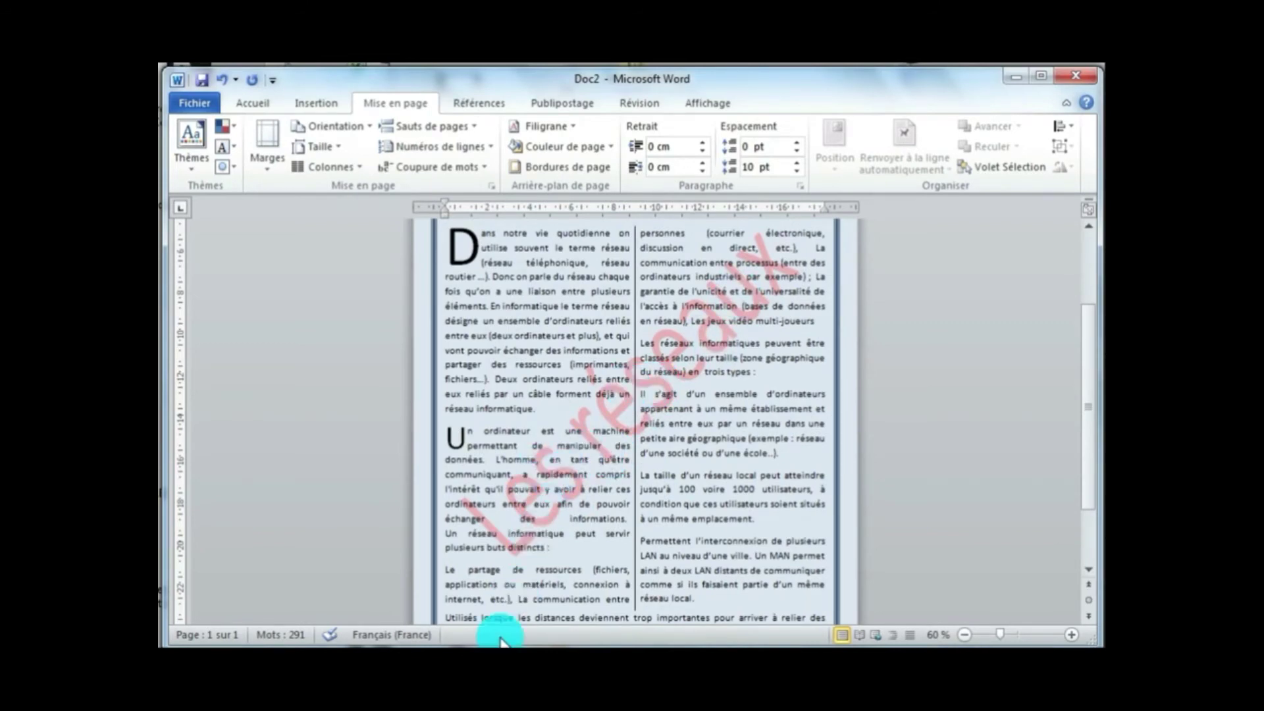
mouse_move(457, 646)
left_click(573, 586)
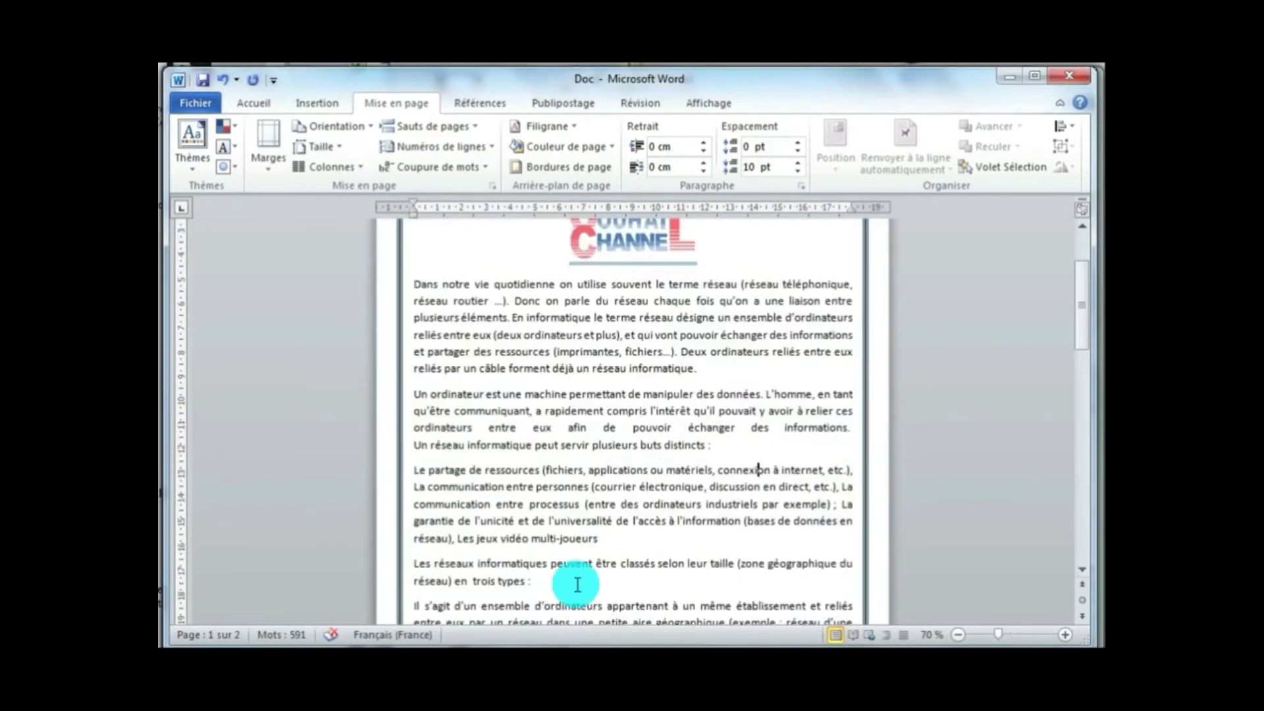
Set the page colour of the document to Bleu, Accentuation1, plus clair 60 %
scroll(619, 411, "down", 1)
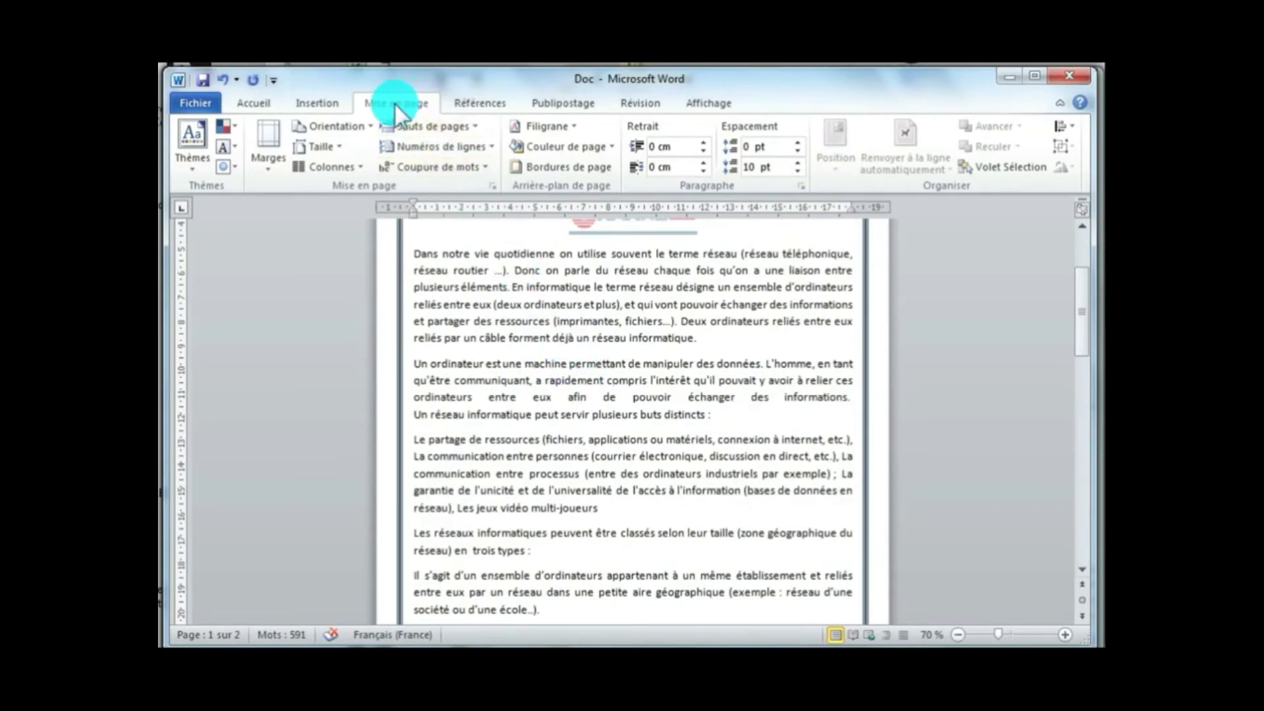
left_click(587, 148)
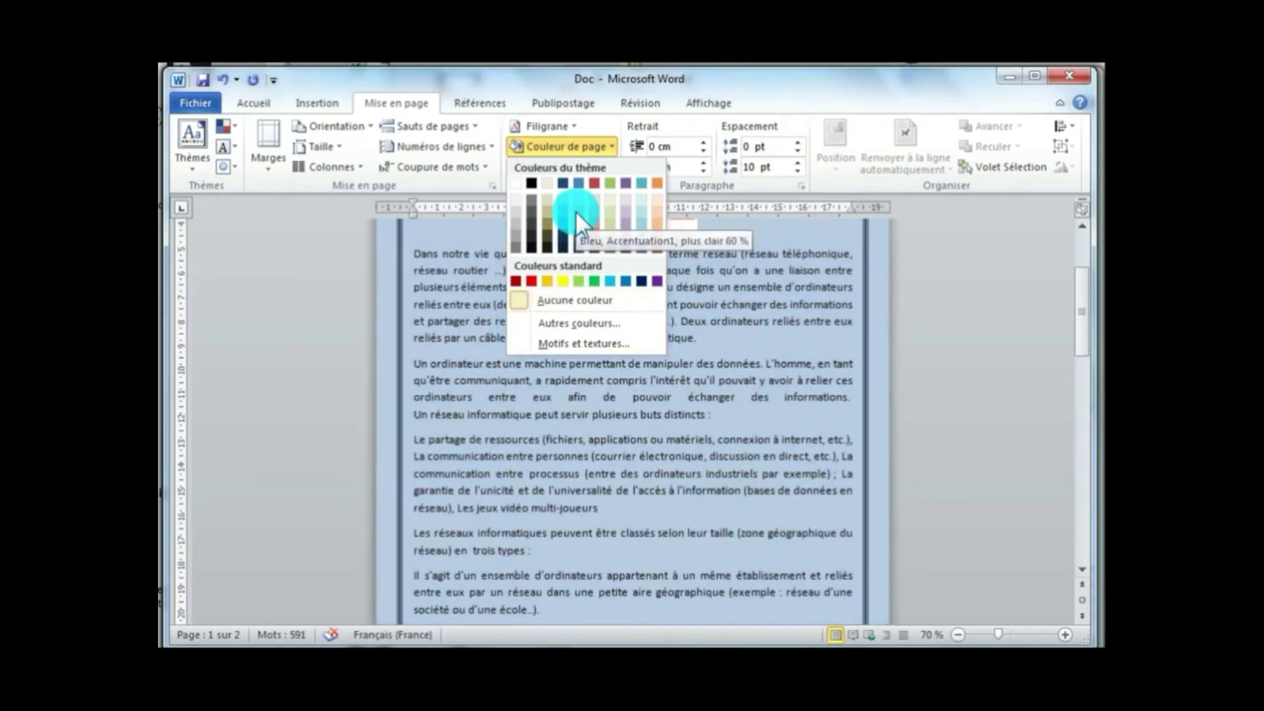
left_click(576, 211)
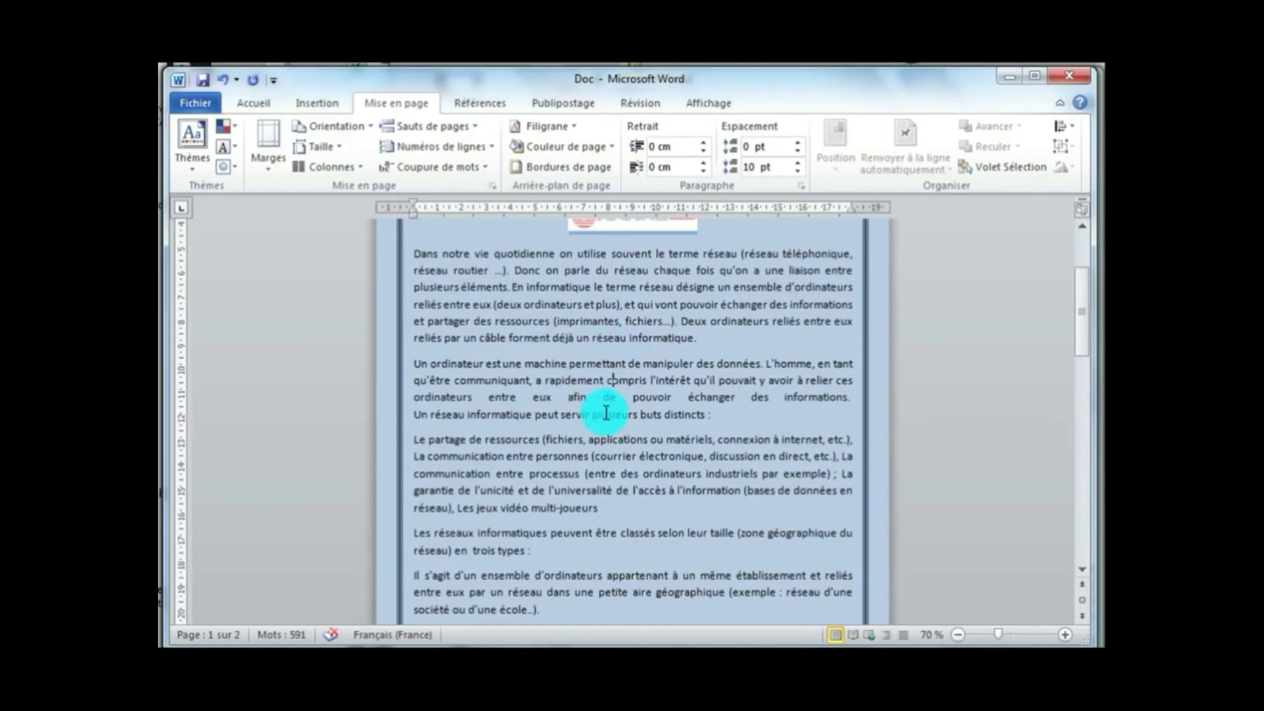
Configure two columns with a separator line for the body text starting at "Dans notre vie quotidienne"
left_click_drag(416, 254, 537, 453)
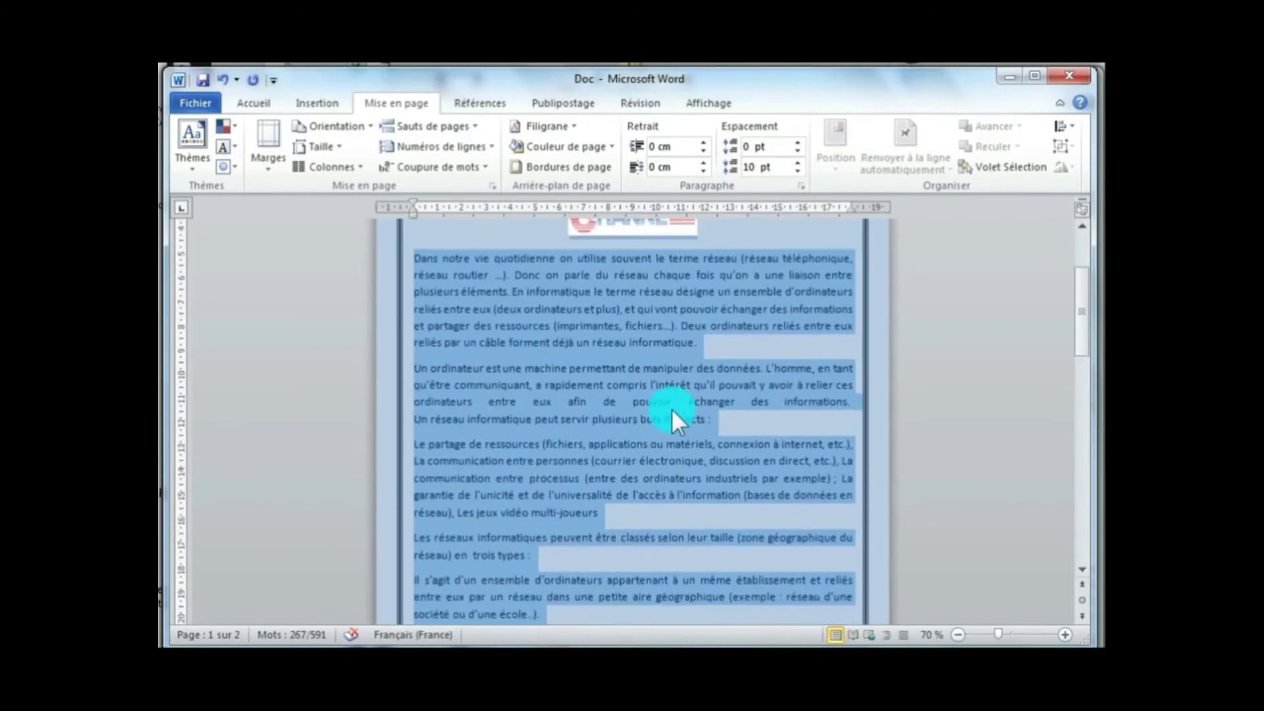
left_click(349, 166)
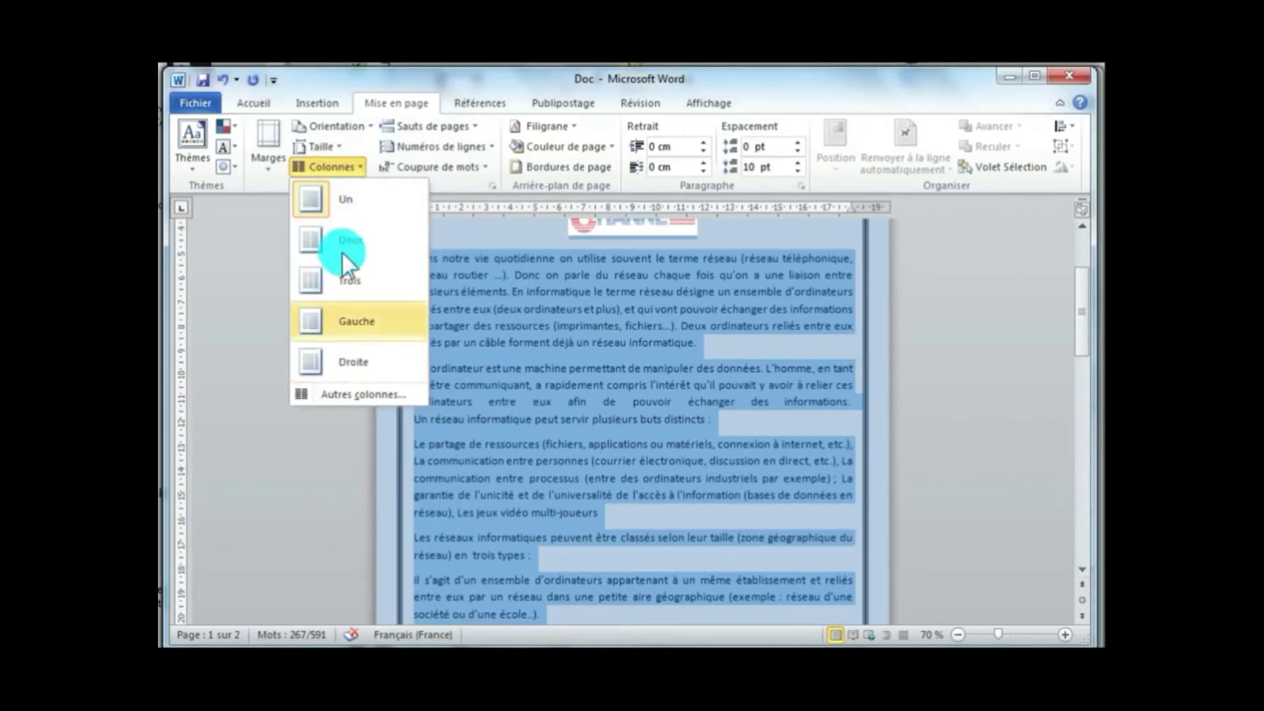
left_click(352, 392)
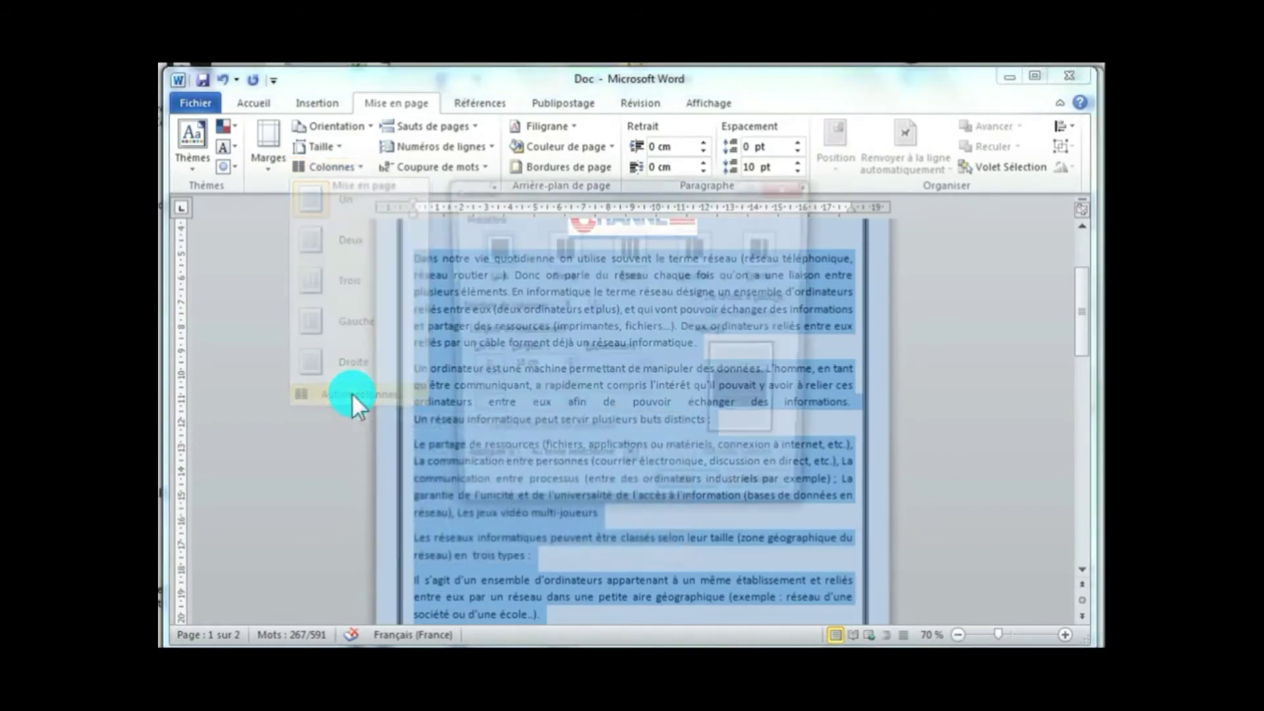
left_click_drag(588, 191, 607, 245)
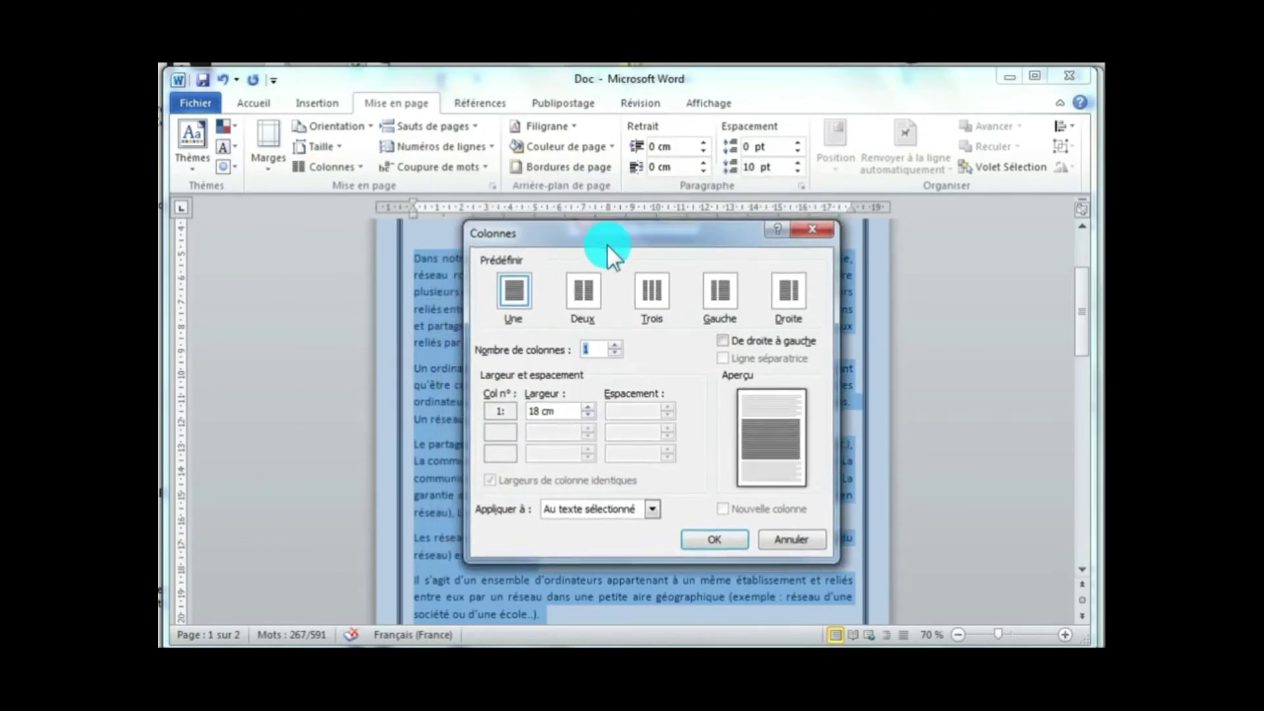
left_click(514, 285)
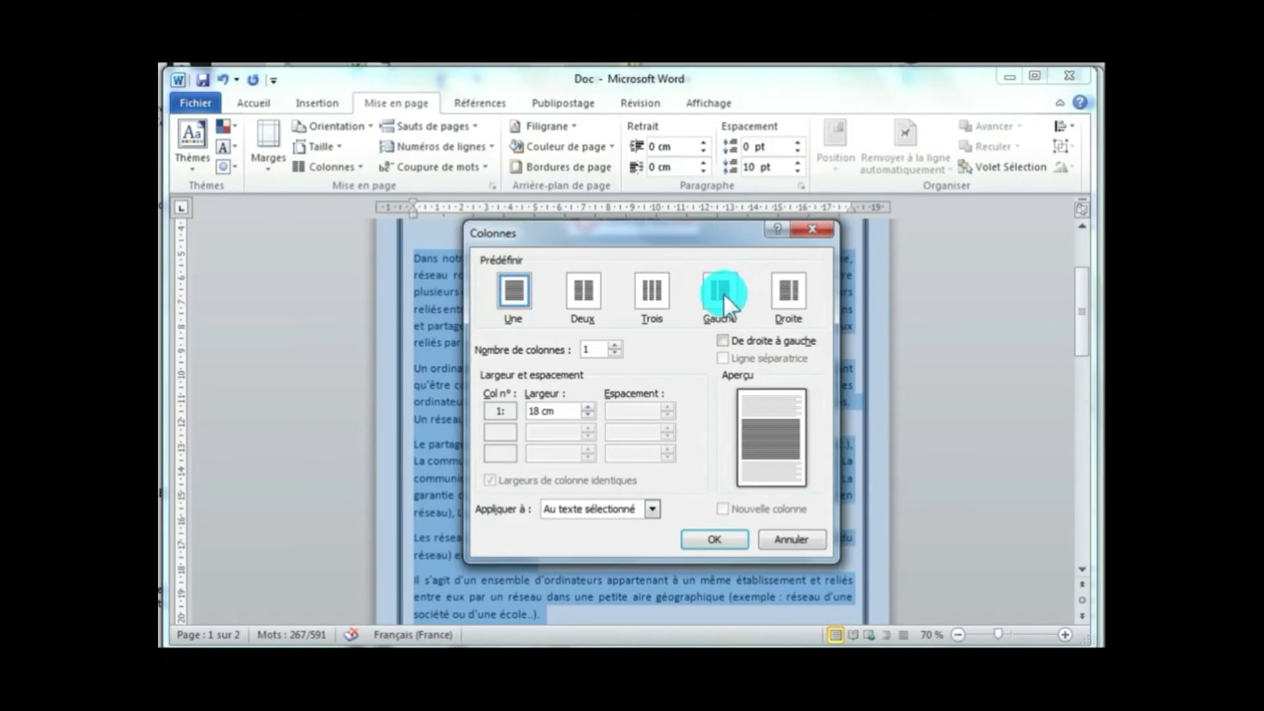
left_click(787, 298)
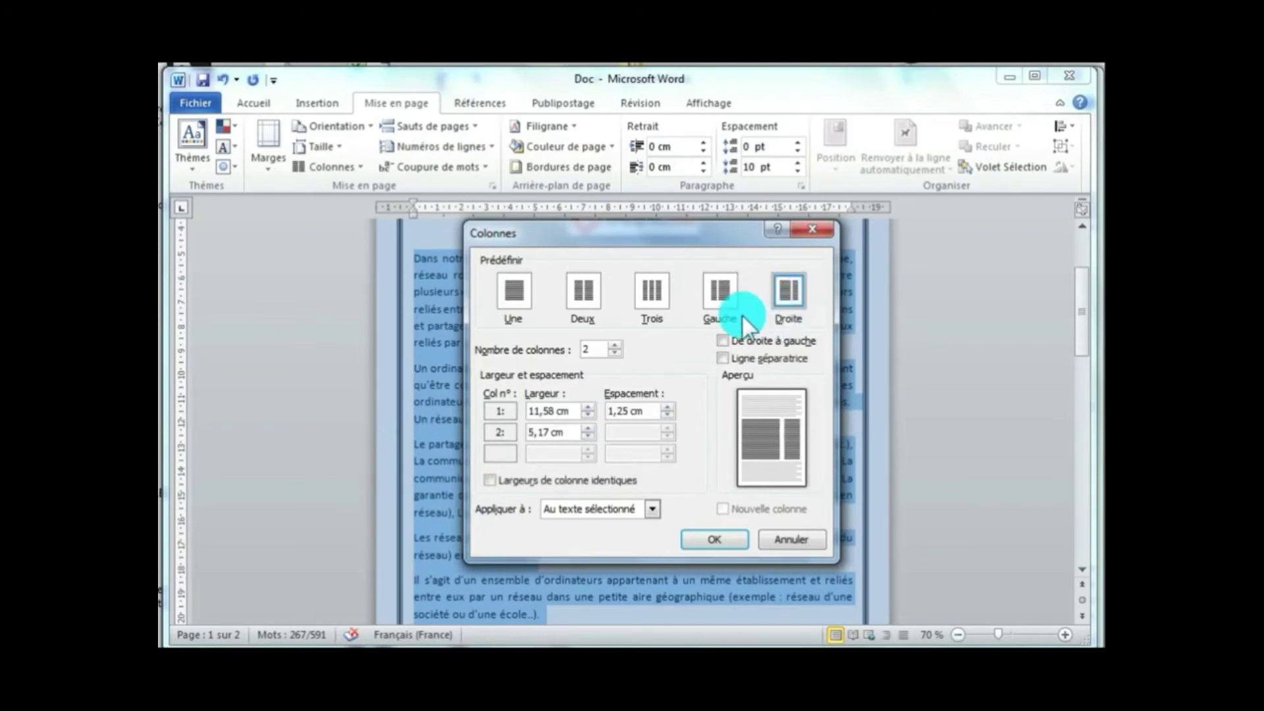
left_click(584, 295)
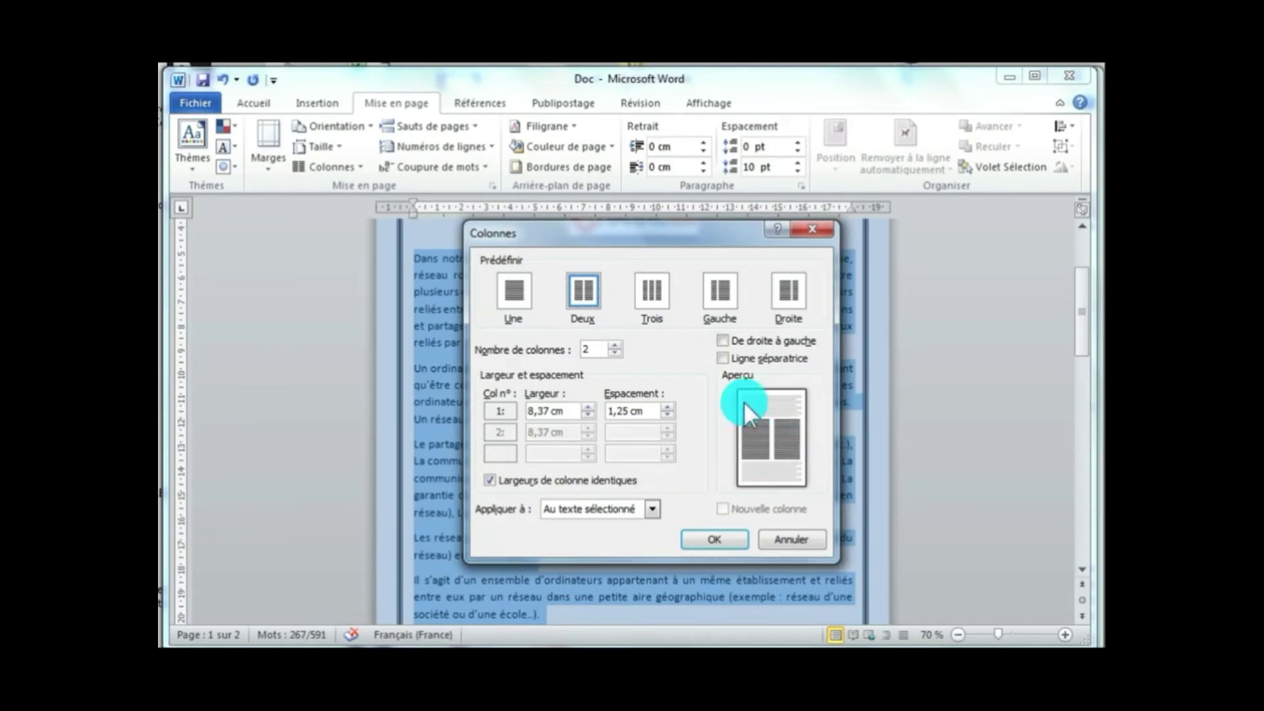
left_click(723, 358)
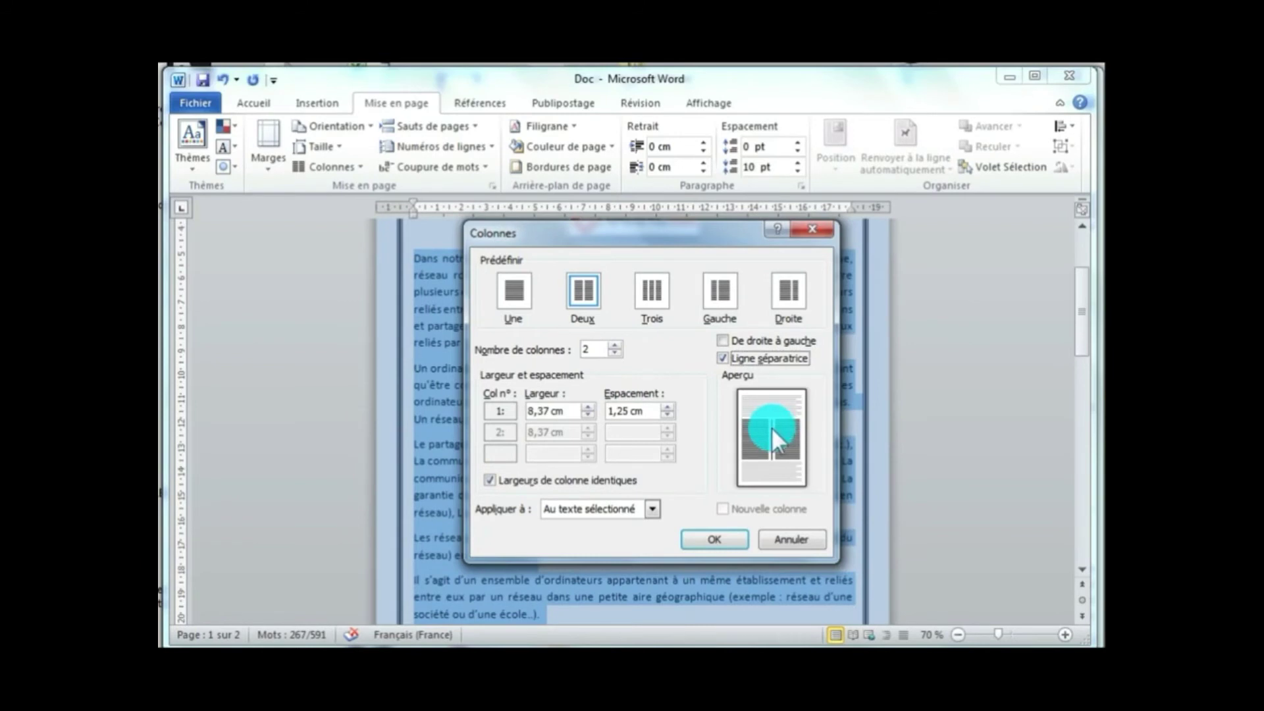
Try the two-column layout with 0,5 cm spacing on the selected text and undo it
double_click(631, 413)
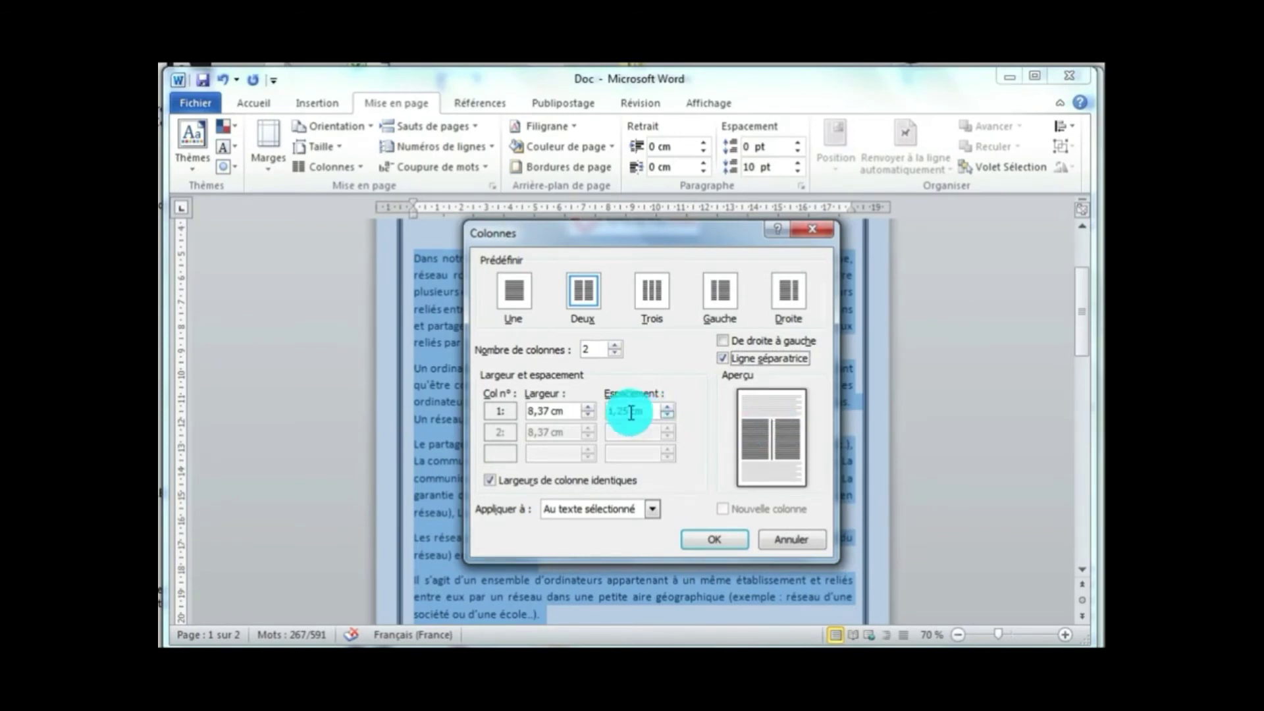
left_click(668, 416)
left_click(669, 415)
left_click(668, 416)
left_click(669, 415)
left_click(668, 416)
left_click(667, 415)
left_click(668, 415)
left_click(667, 415)
left_click(668, 415)
left_click(667, 407)
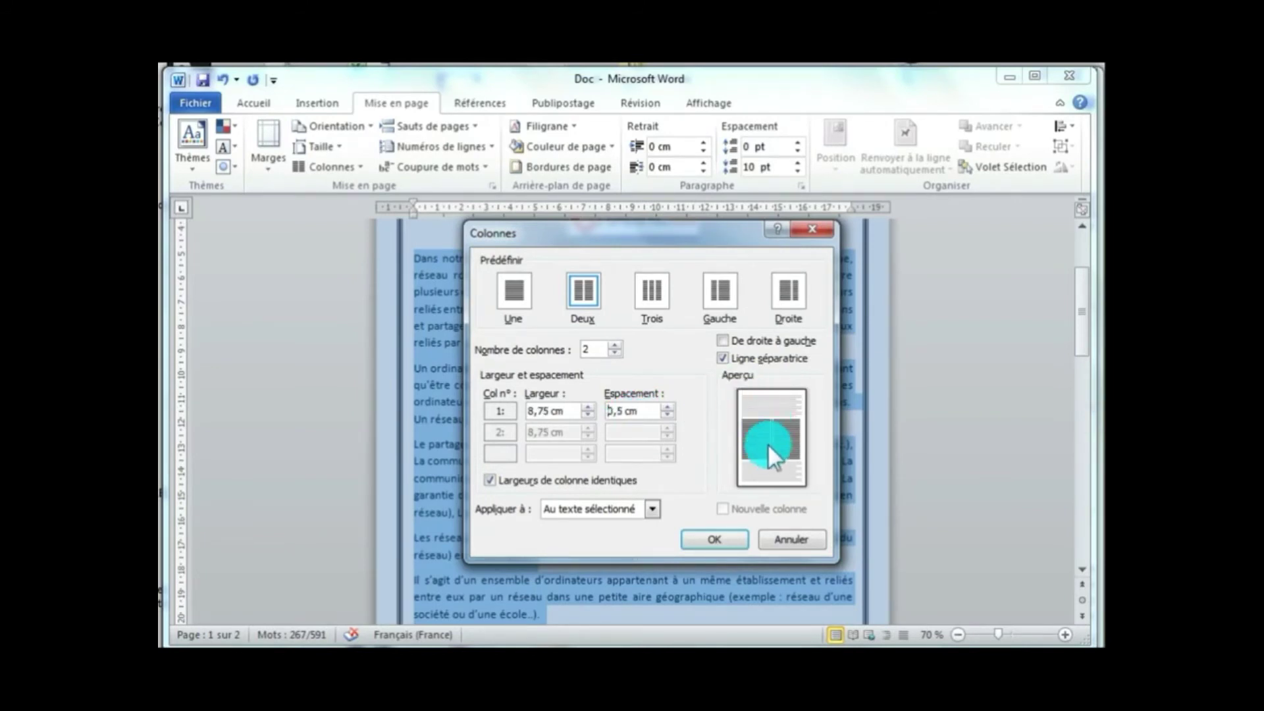
left_click(709, 540)
scroll(722, 447, "down", 1)
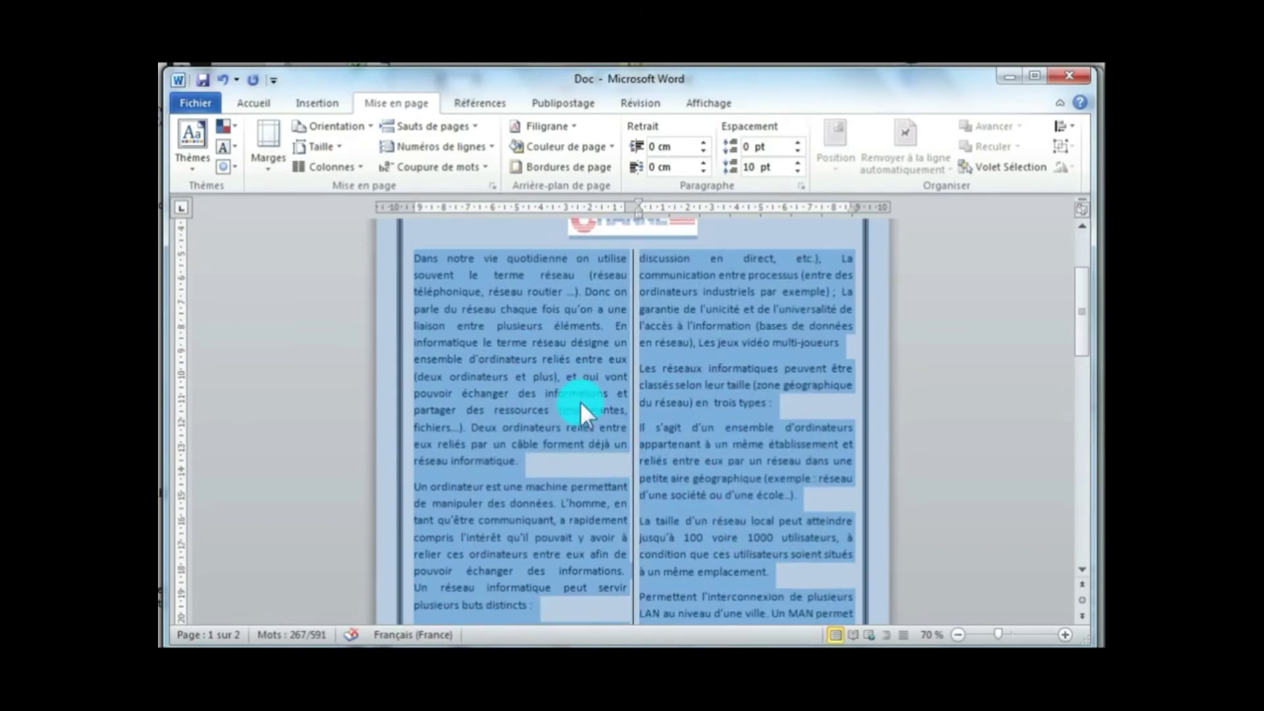
left_click(219, 80)
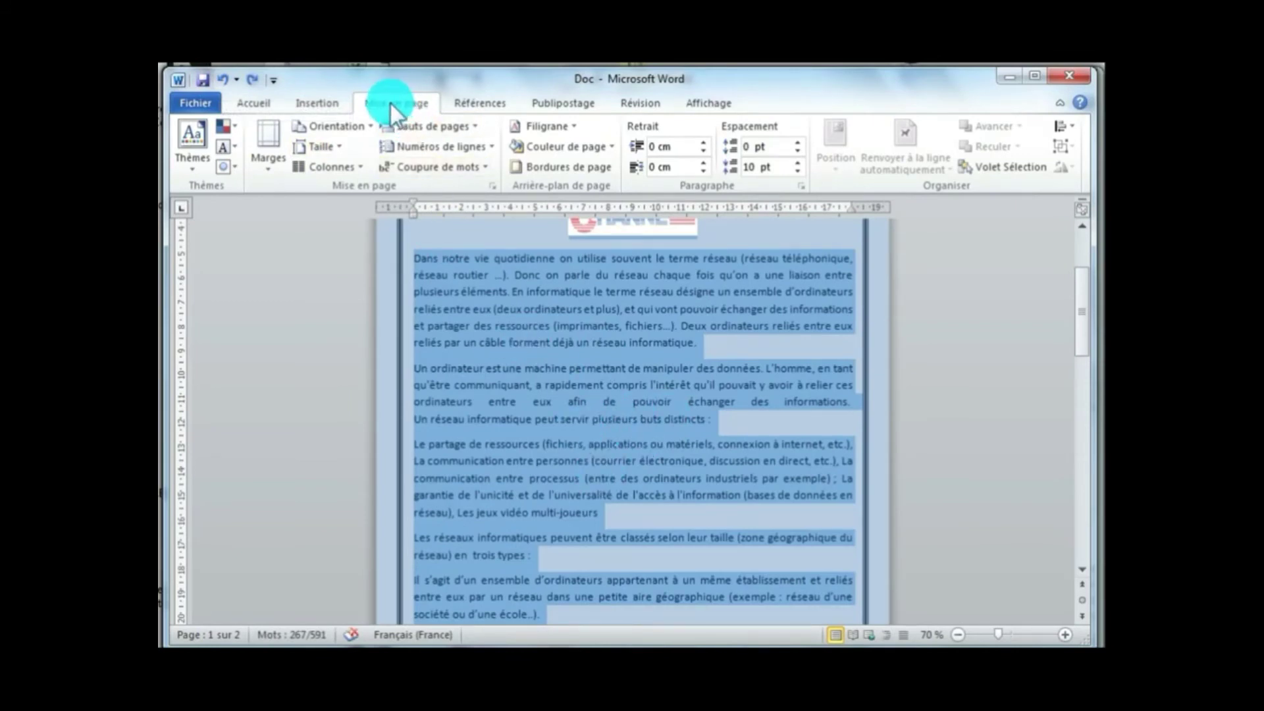
Try a three-column layout with a separator line and 0,9 cm spacing on the selected text, and undo it
left_click(323, 166)
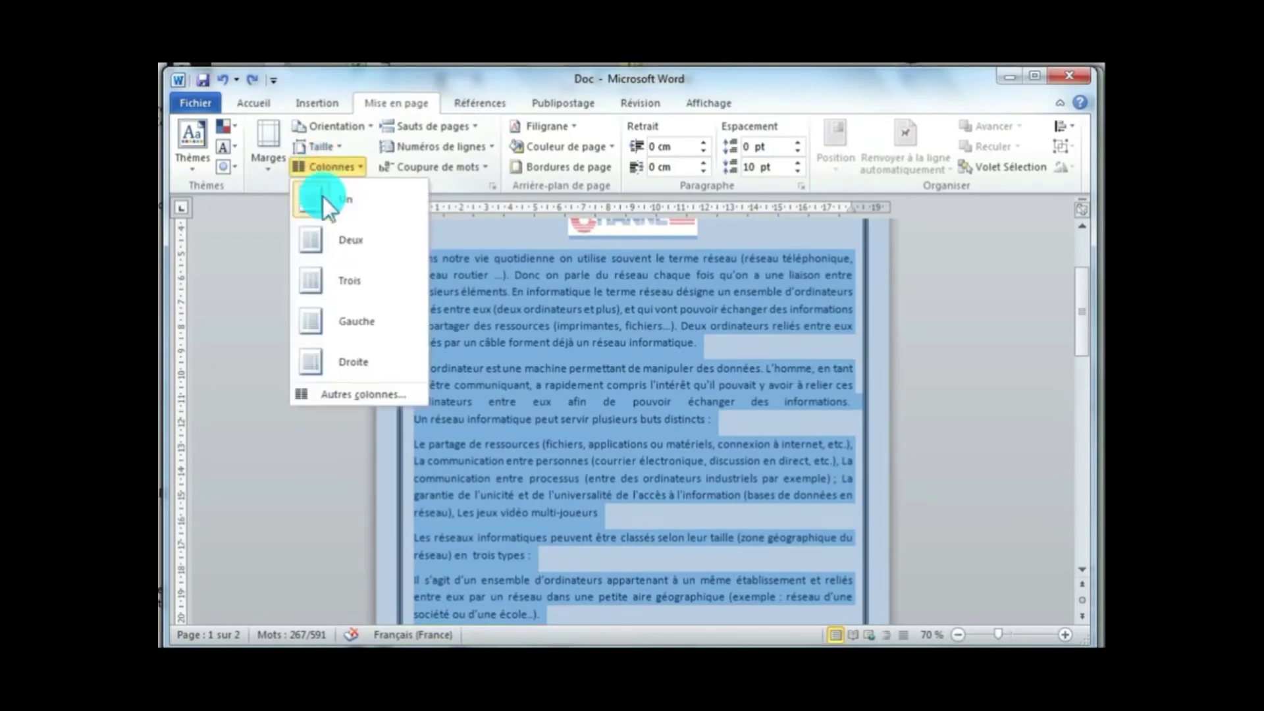
left_click(344, 396)
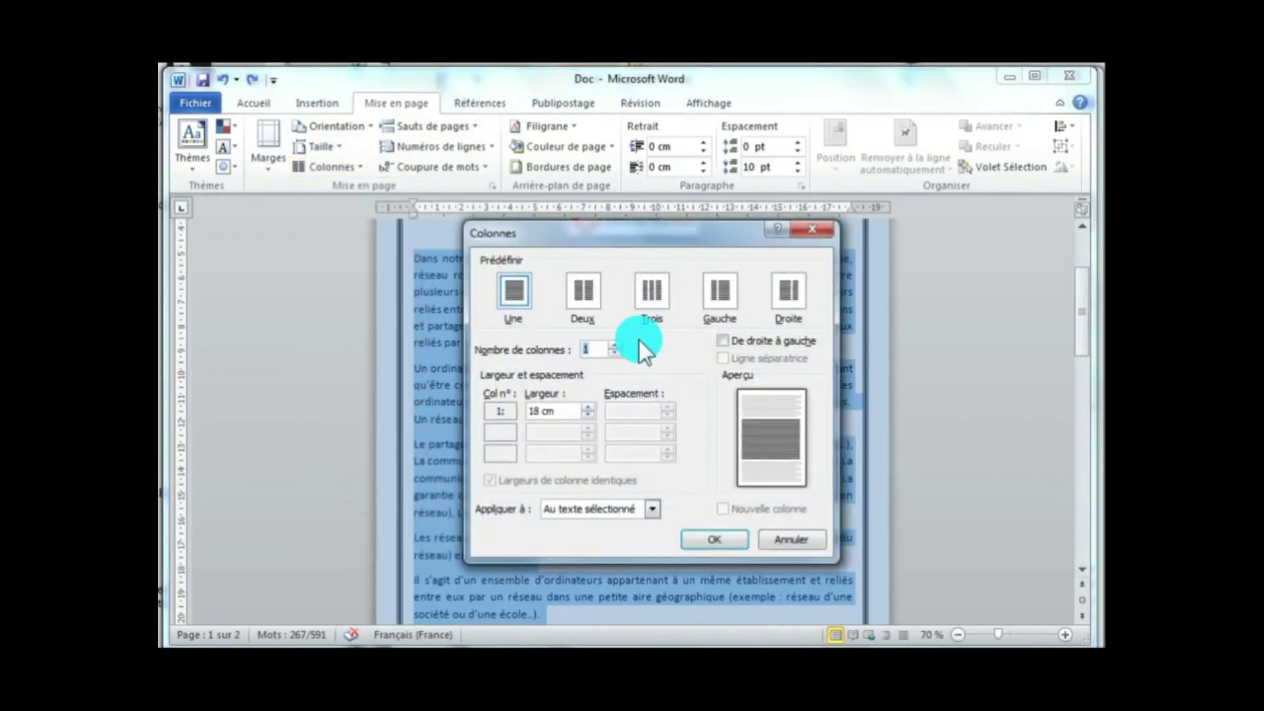
left_click(652, 290)
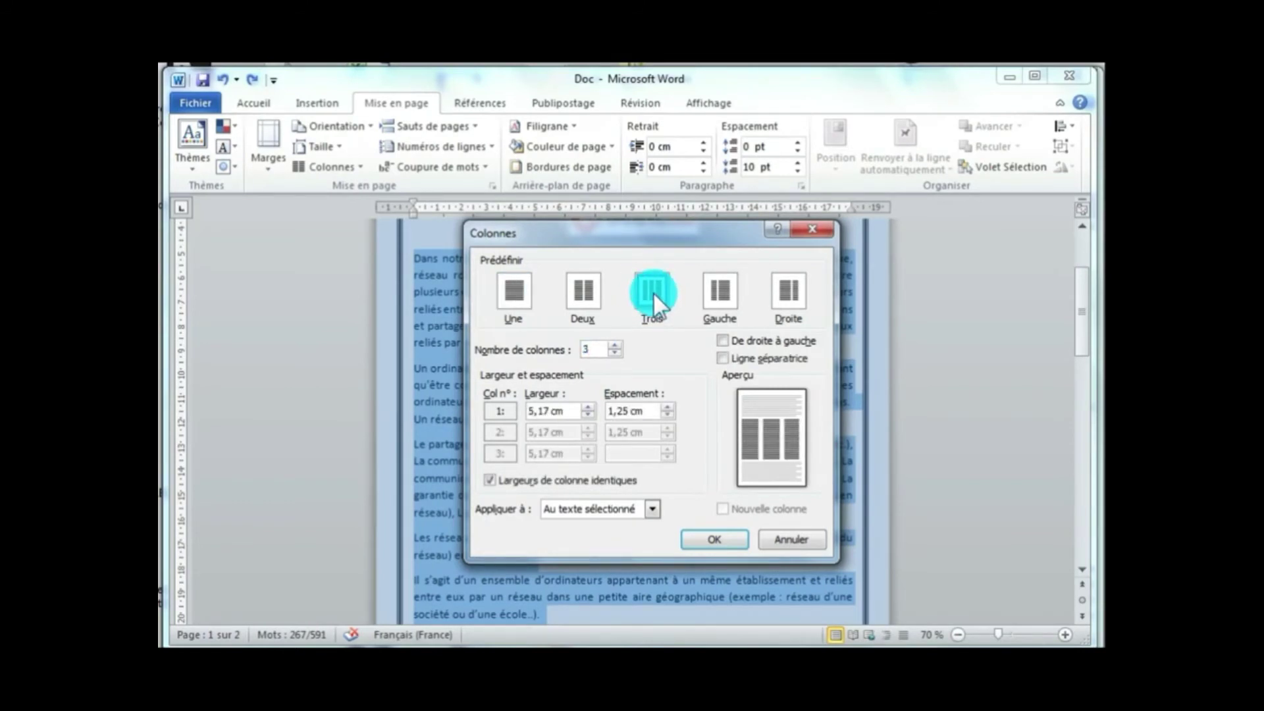
left_click(721, 359)
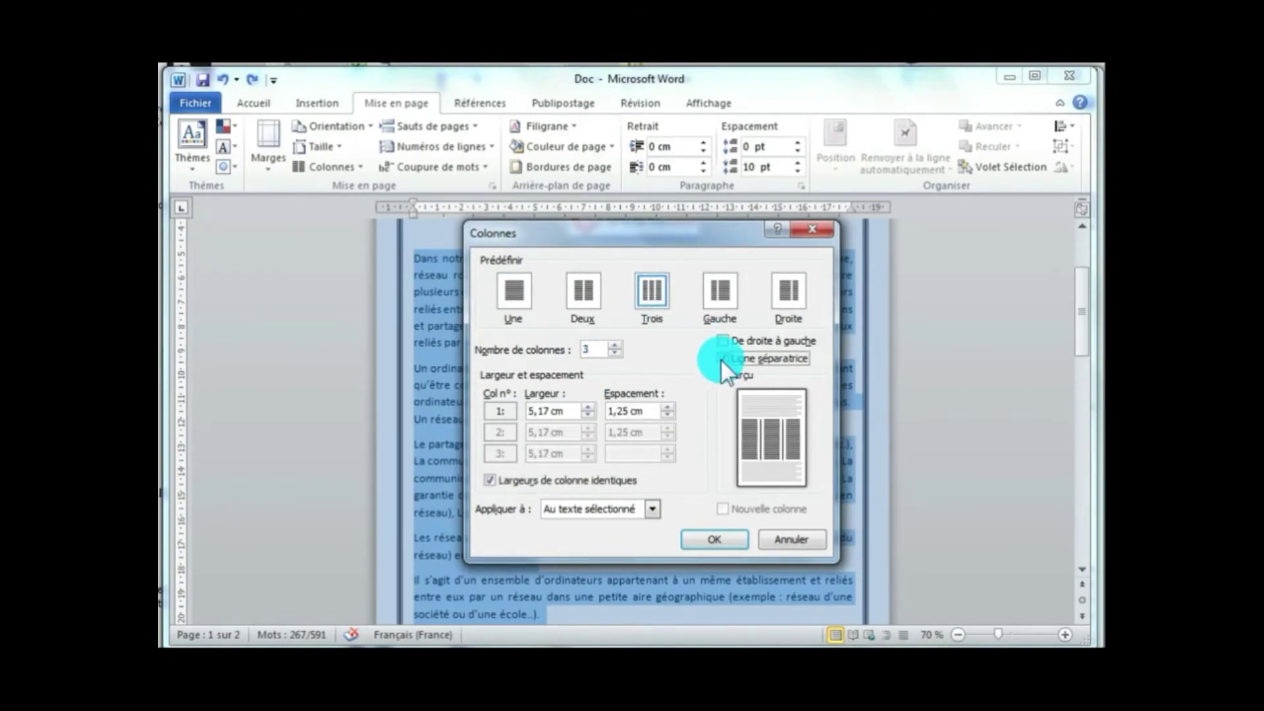
left_click(667, 417)
left_click(666, 416)
left_click(667, 416)
left_click(666, 416)
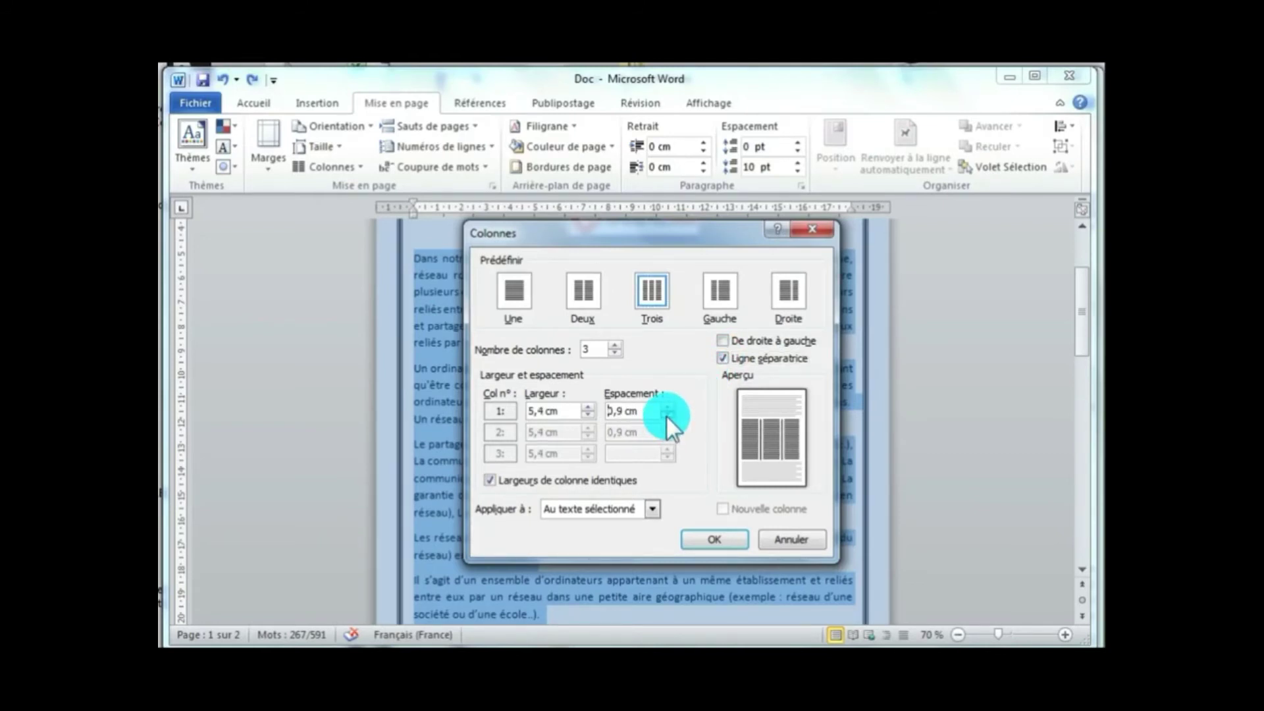
left_click(691, 539)
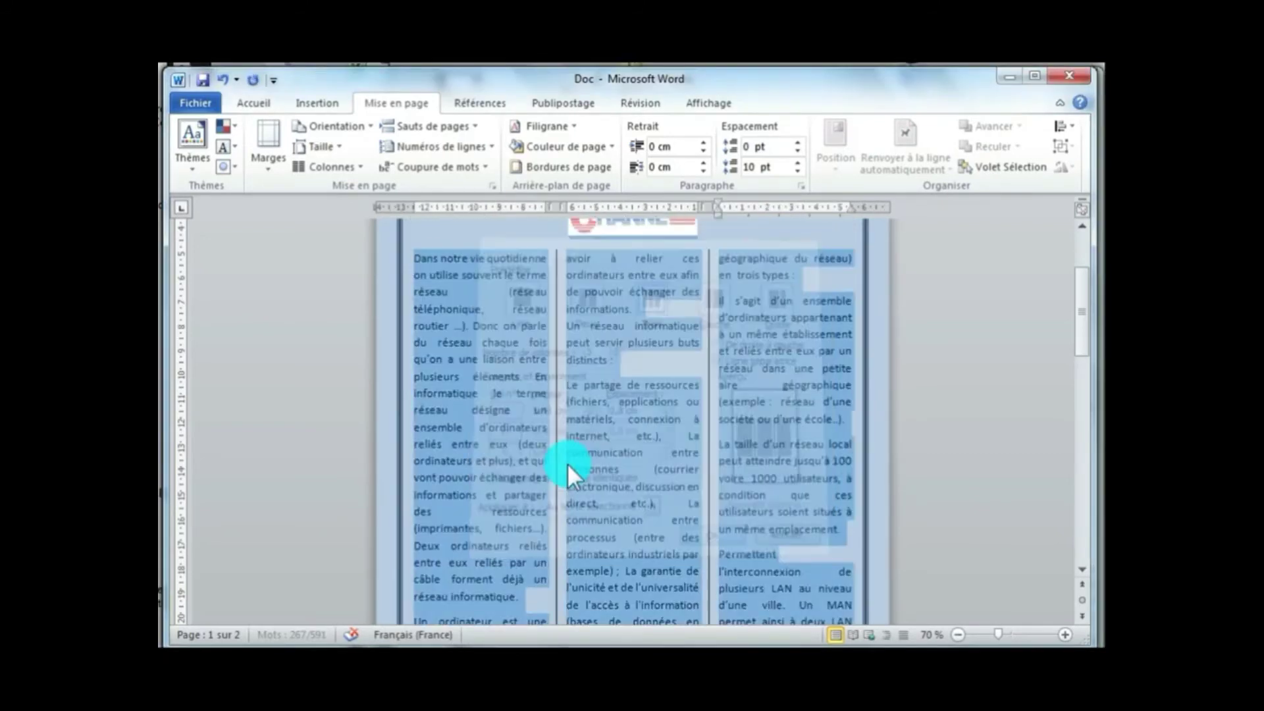
left_click(223, 78)
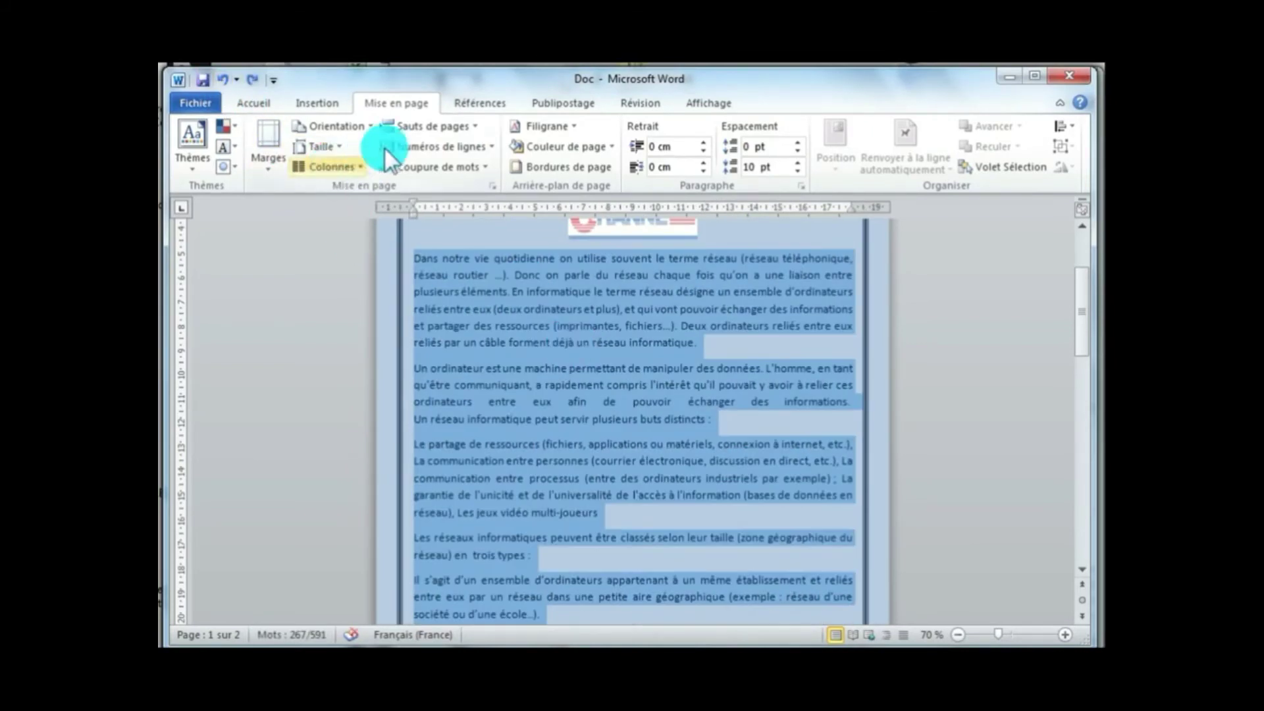
Choose the Deux column preset with a separator line for the selected body text
left_click(345, 164)
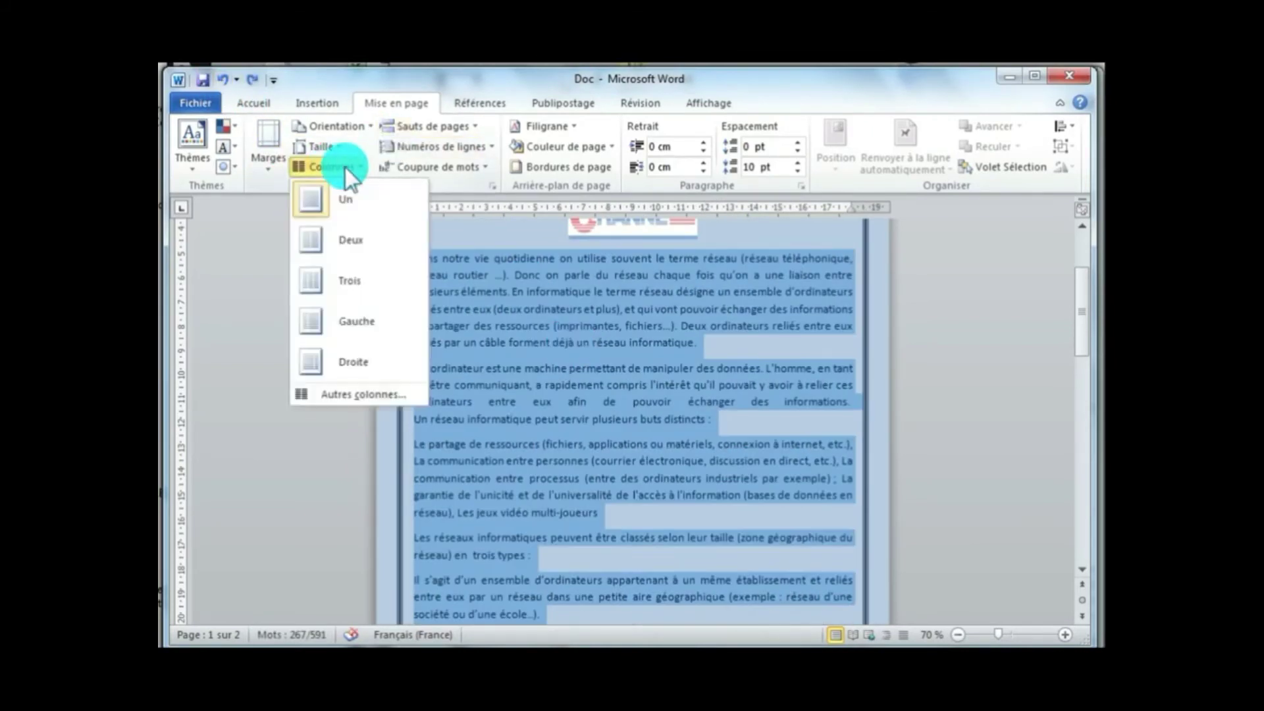
left_click(357, 393)
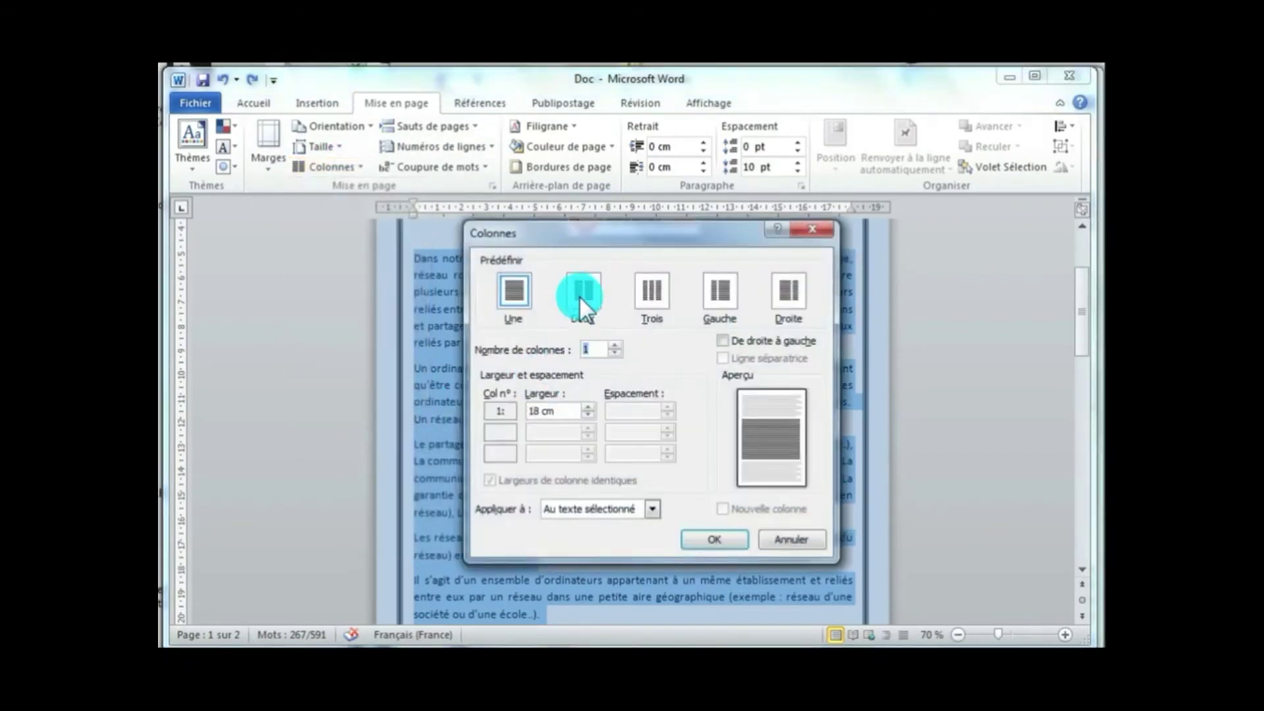
left_click(582, 295)
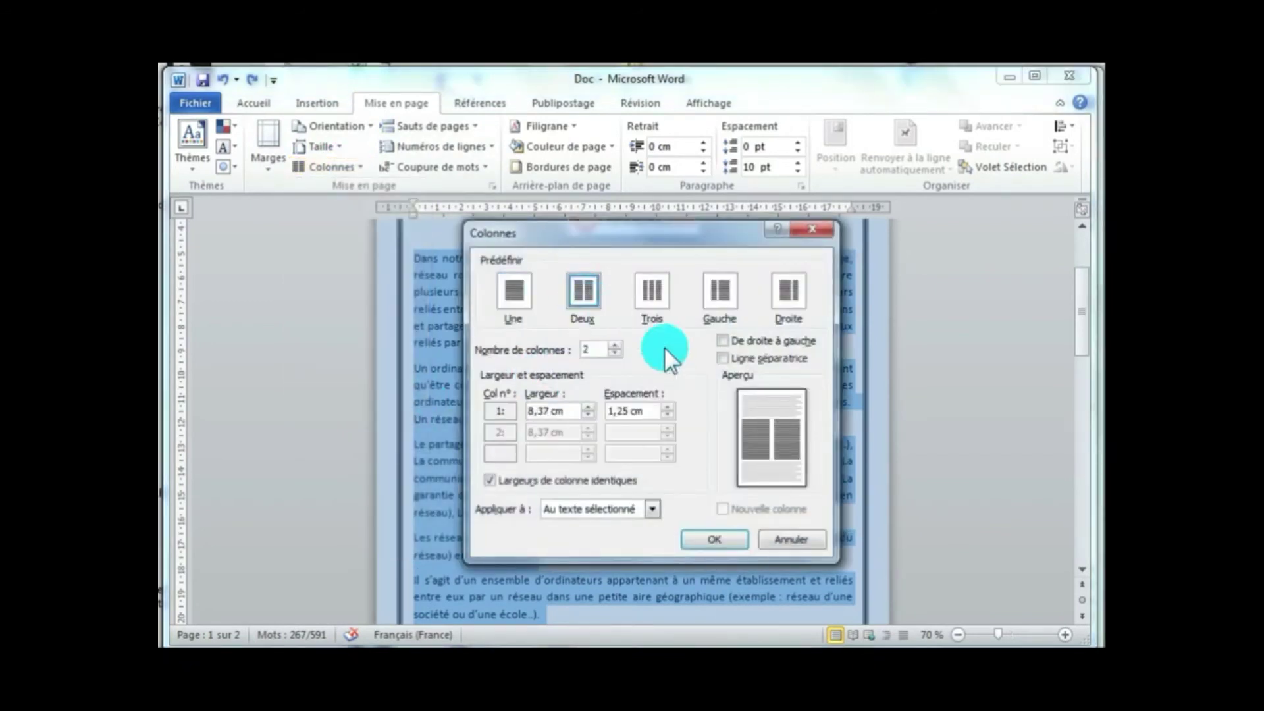
left_click(724, 357)
Set the column spacing to 0,4 cm, apply the layout to the selected text and deselect it
left_click(667, 415)
left_click(667, 415)
left_click(668, 415)
left_click(671, 415)
left_click(671, 415)
left_click(670, 415)
left_click(670, 415)
left_click(671, 416)
left_click(670, 416)
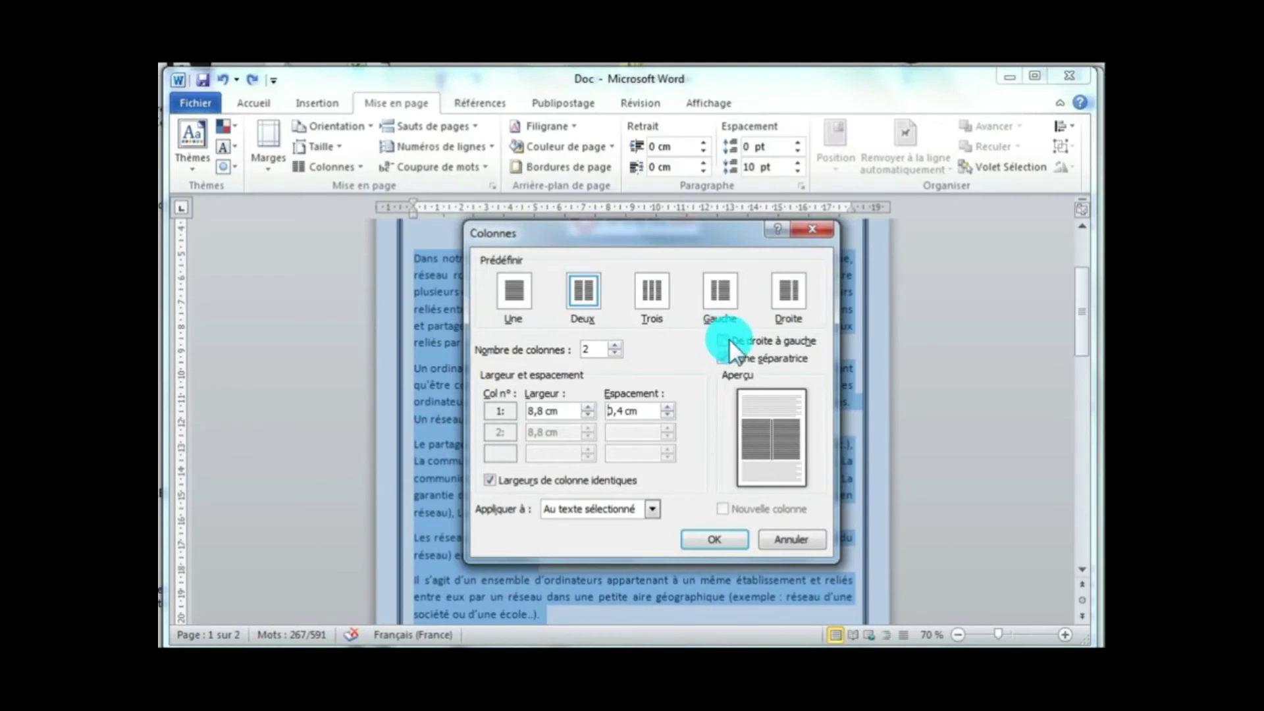
double_click(633, 411)
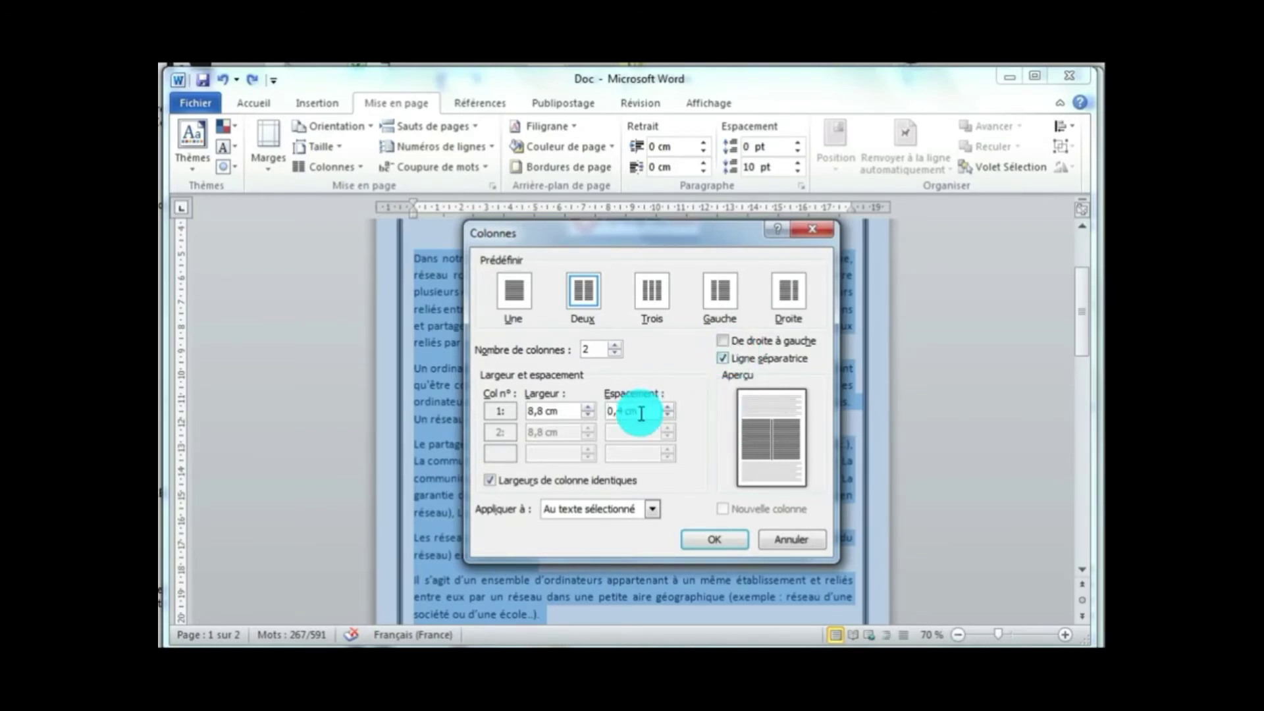
left_click(718, 539)
left_click(565, 394)
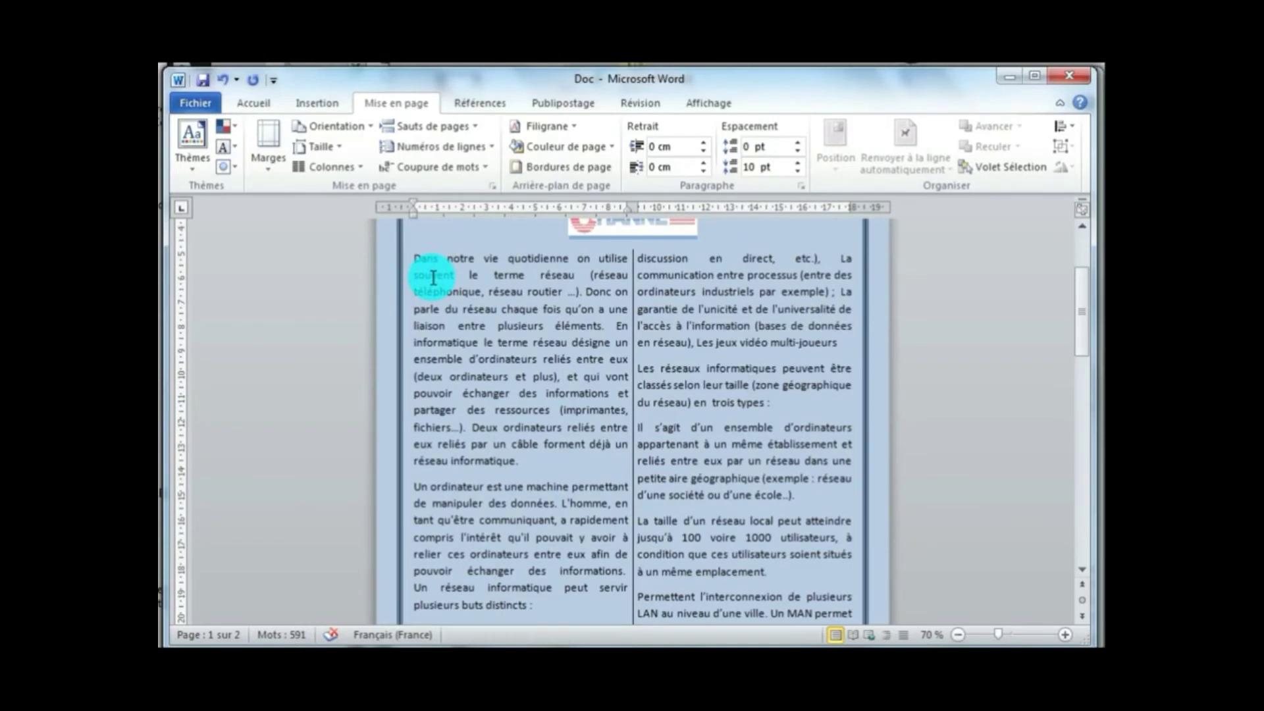
Add a drop cap in the Dans le texte position to the paragraph beginning "Dans notre vie quotidienne"
left_click(319, 103)
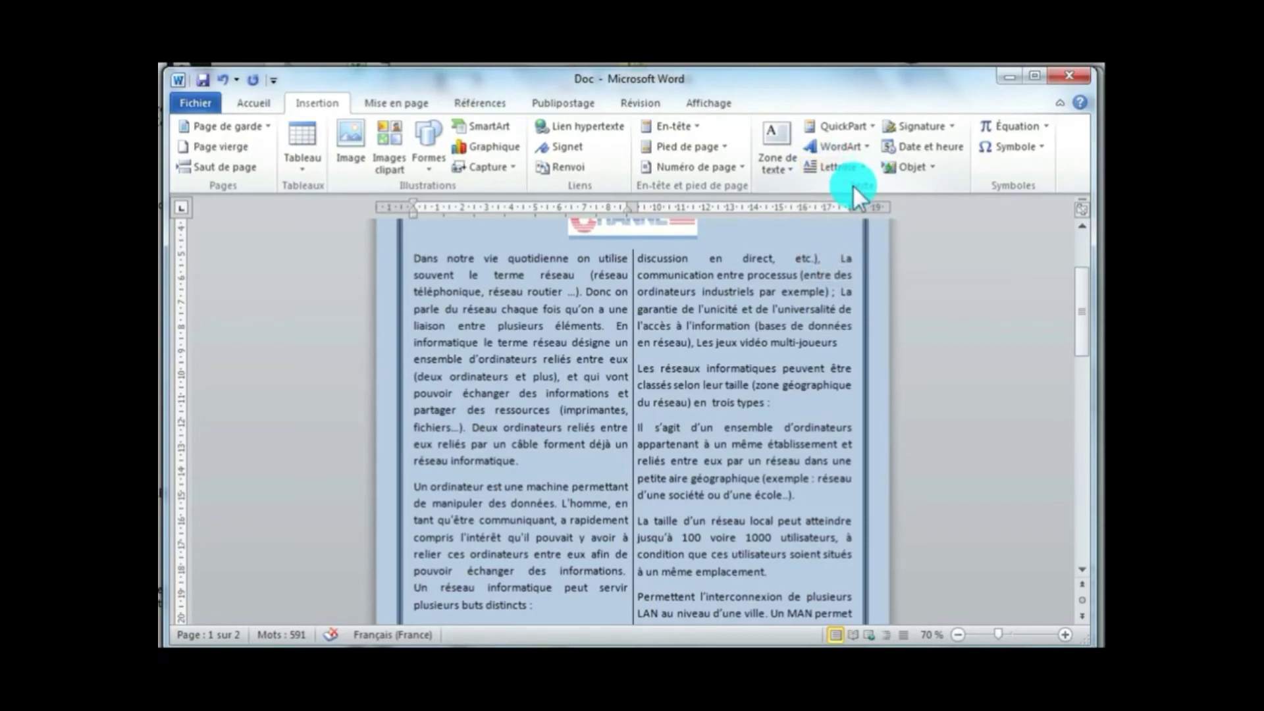
left_click(847, 168)
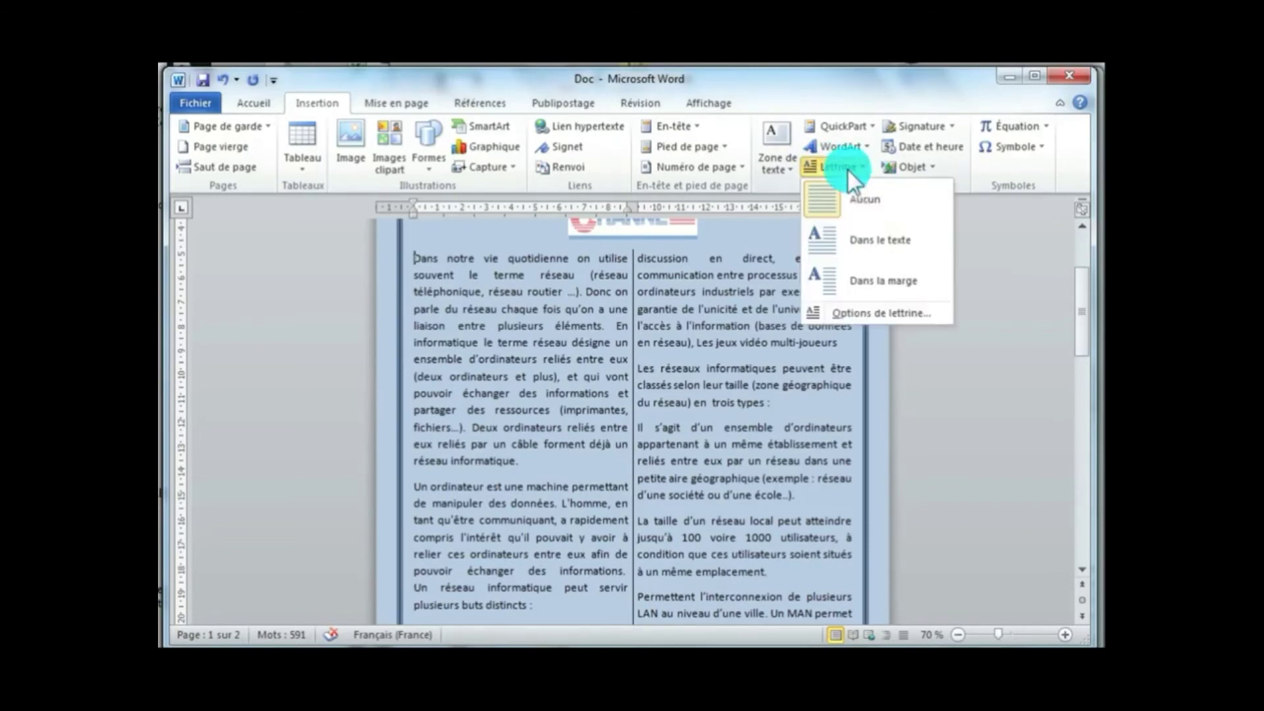
left_click(875, 310)
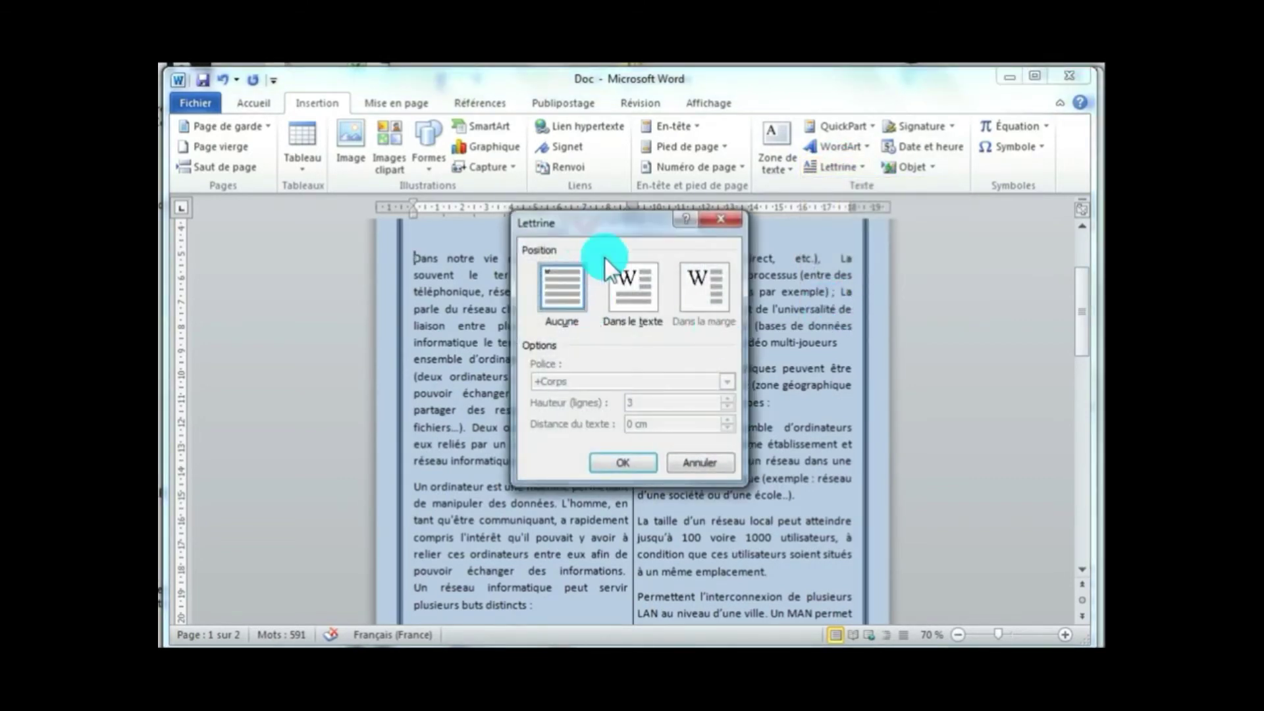
left_click_drag(625, 226, 678, 228)
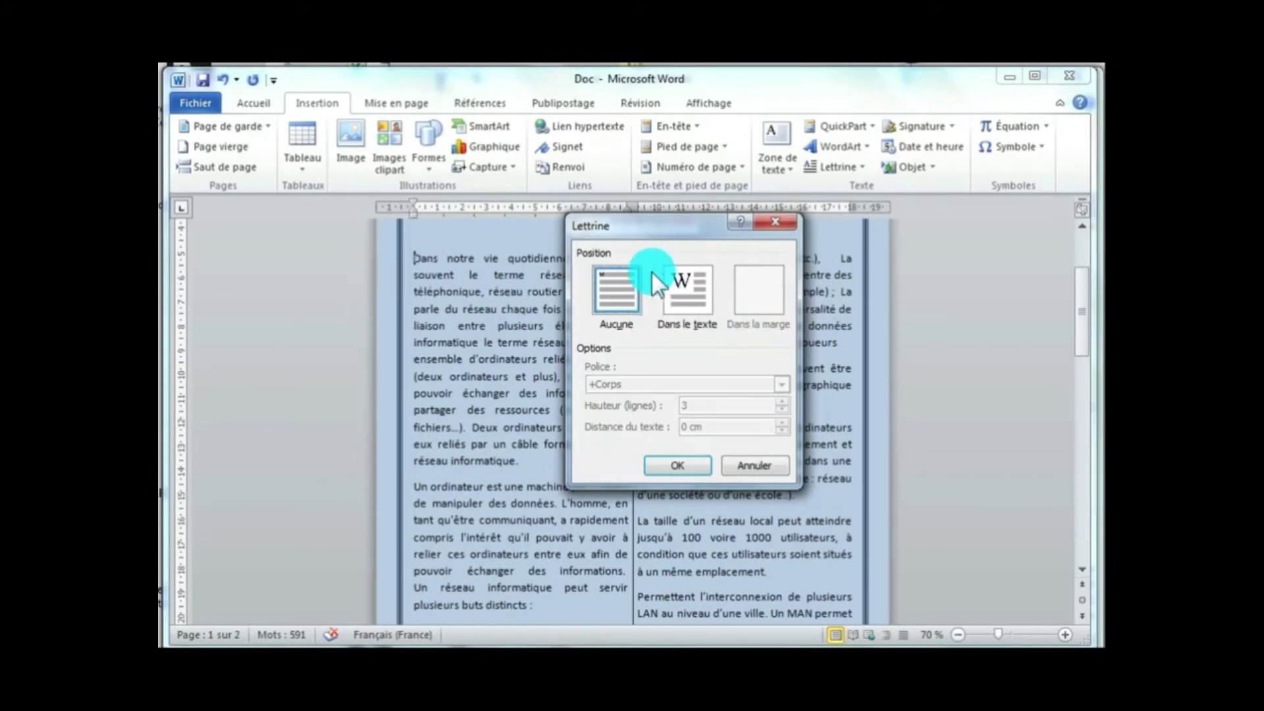
left_click(681, 290)
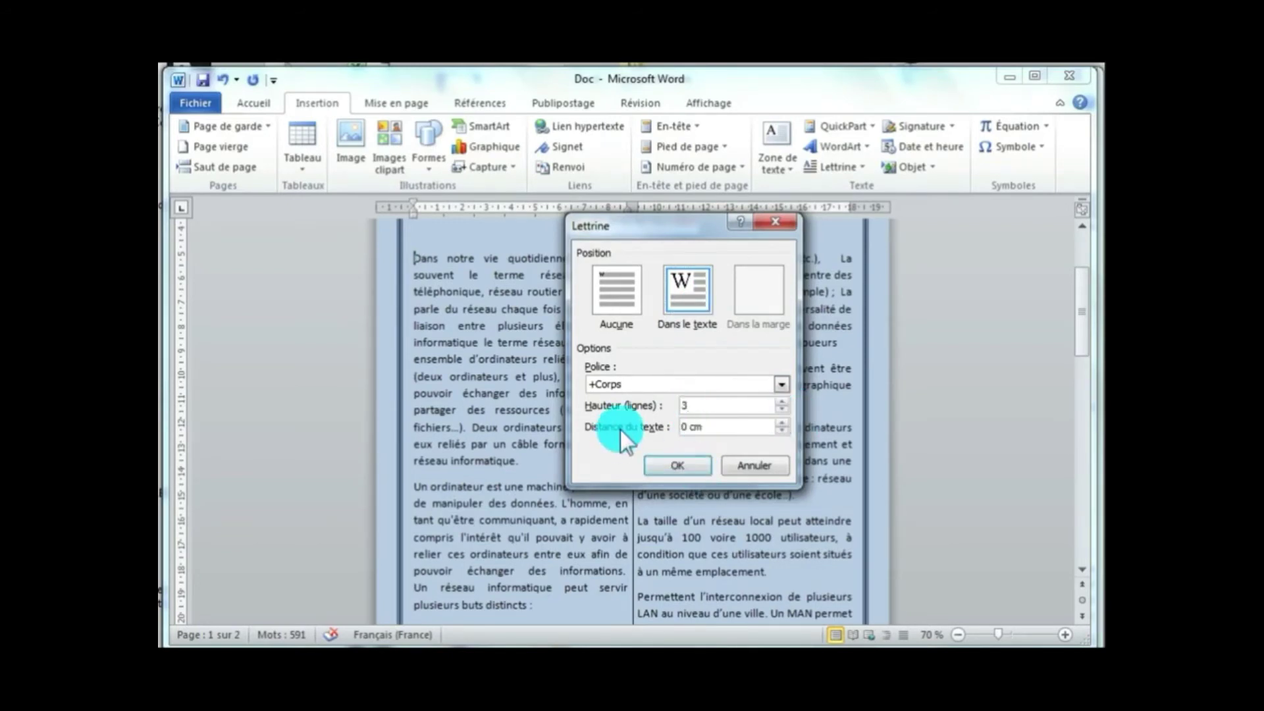
left_click(684, 466)
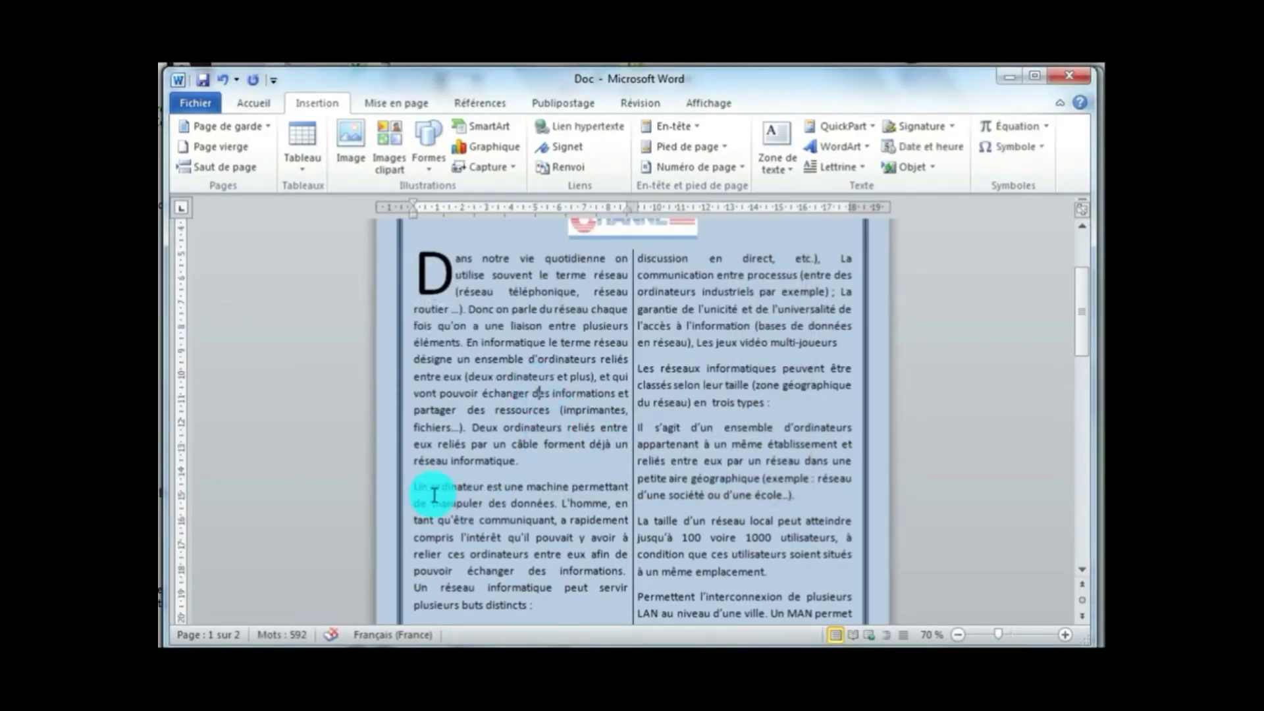
scroll(474, 480, "down", 1)
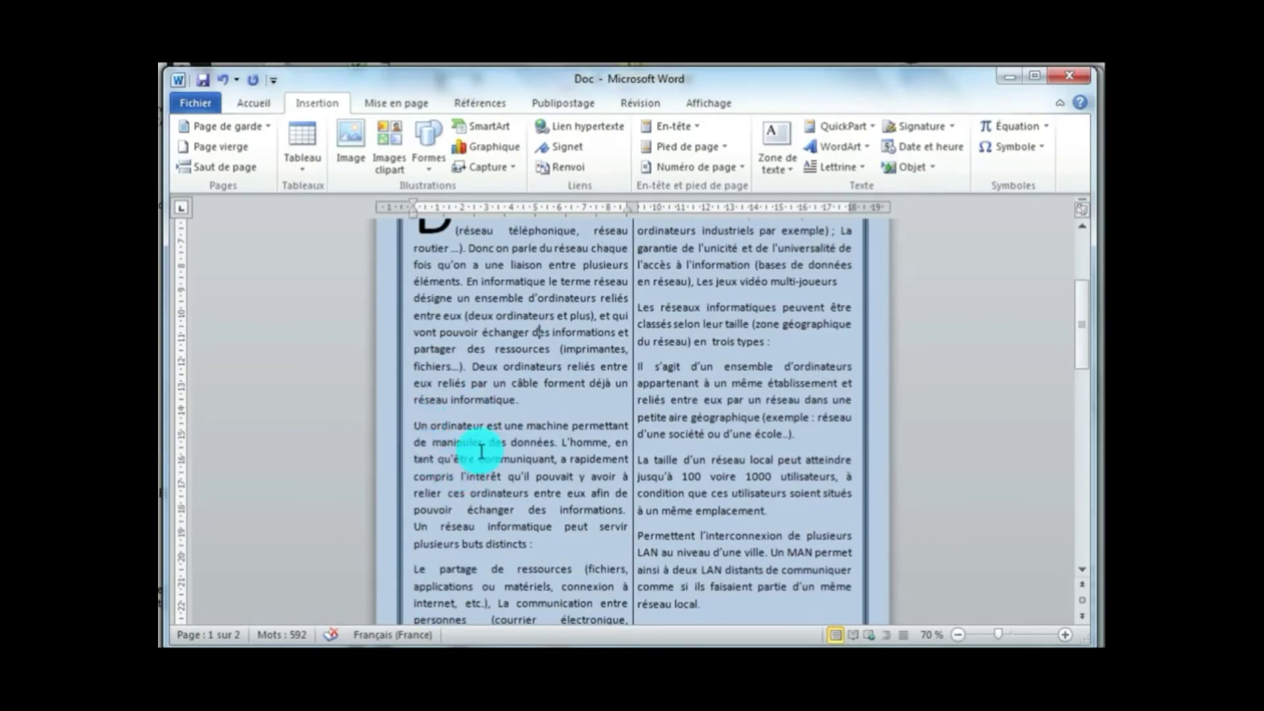
Add a two-line drop cap in the Dans le texte position to the paragraph beginning "Un ordinateur est une machine"
left_click(411, 429)
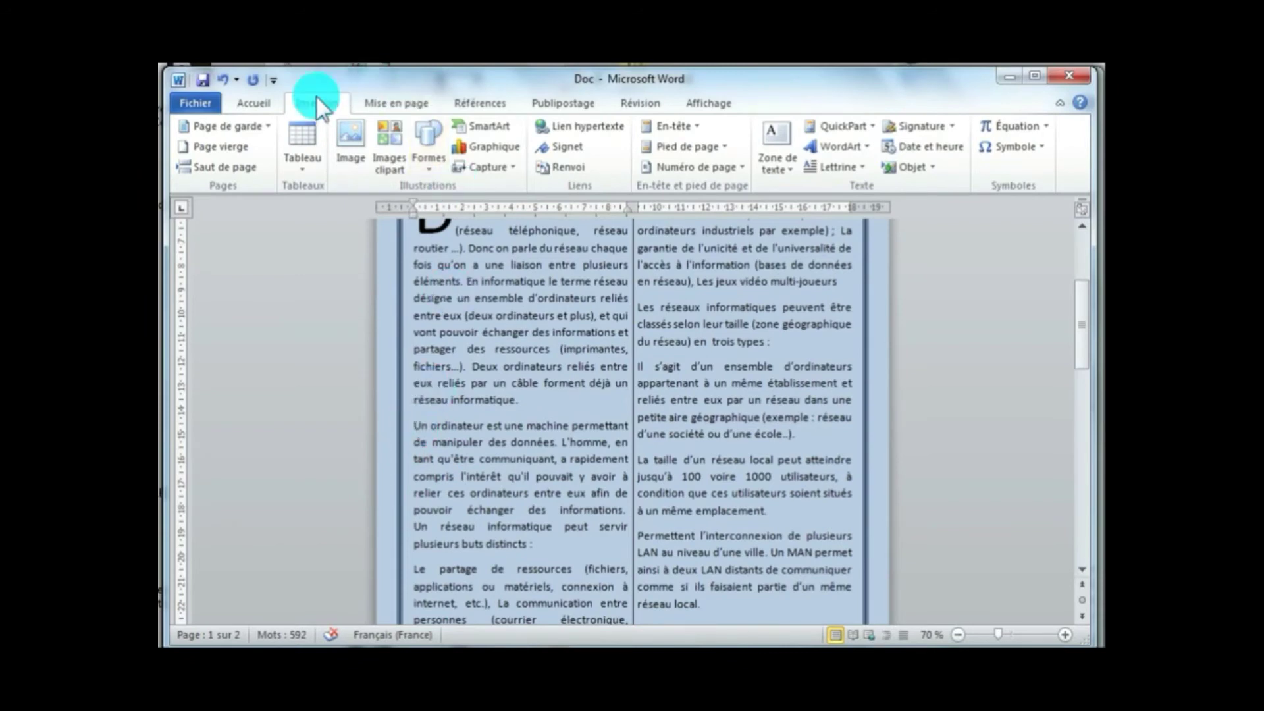
left_click(828, 167)
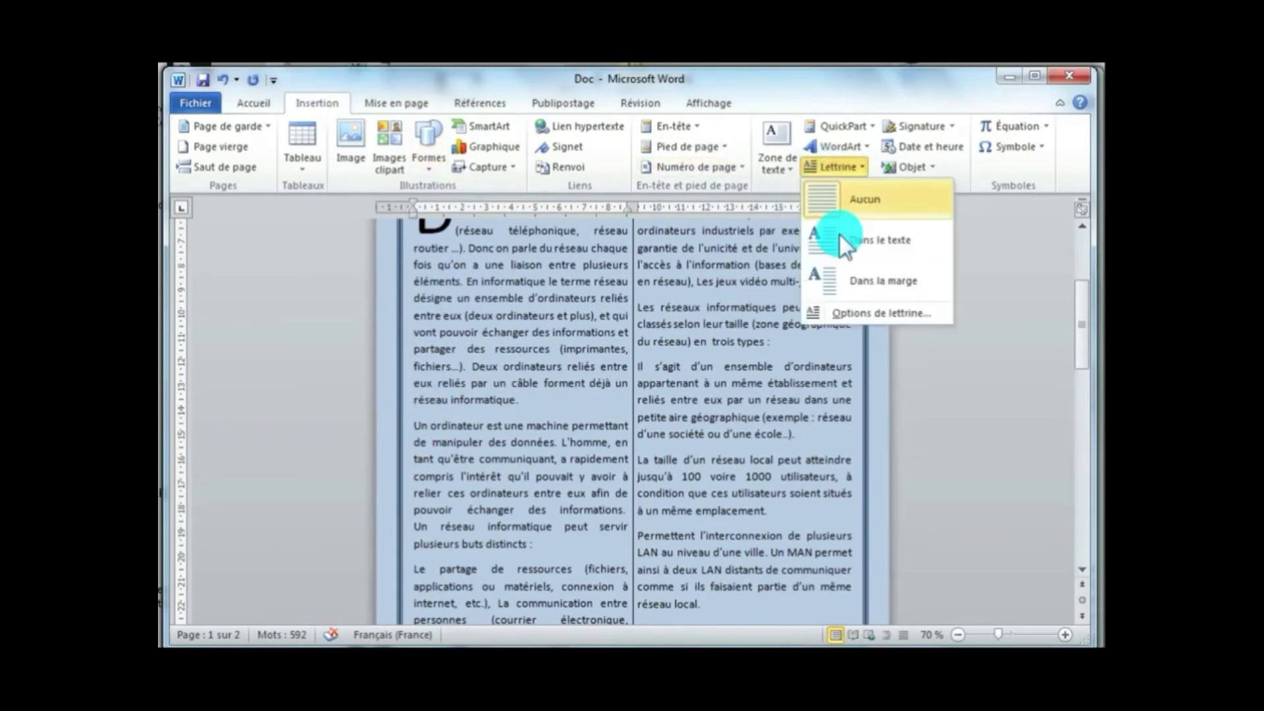
left_click(831, 316)
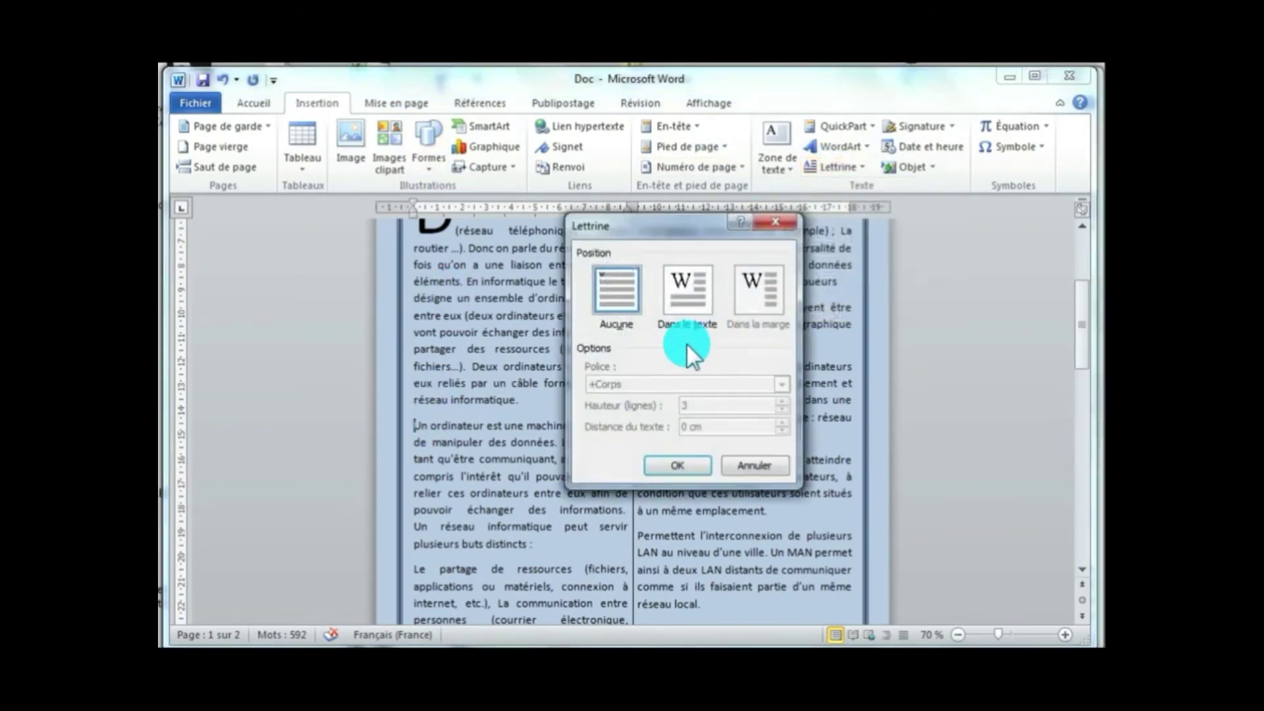
left_click(682, 286)
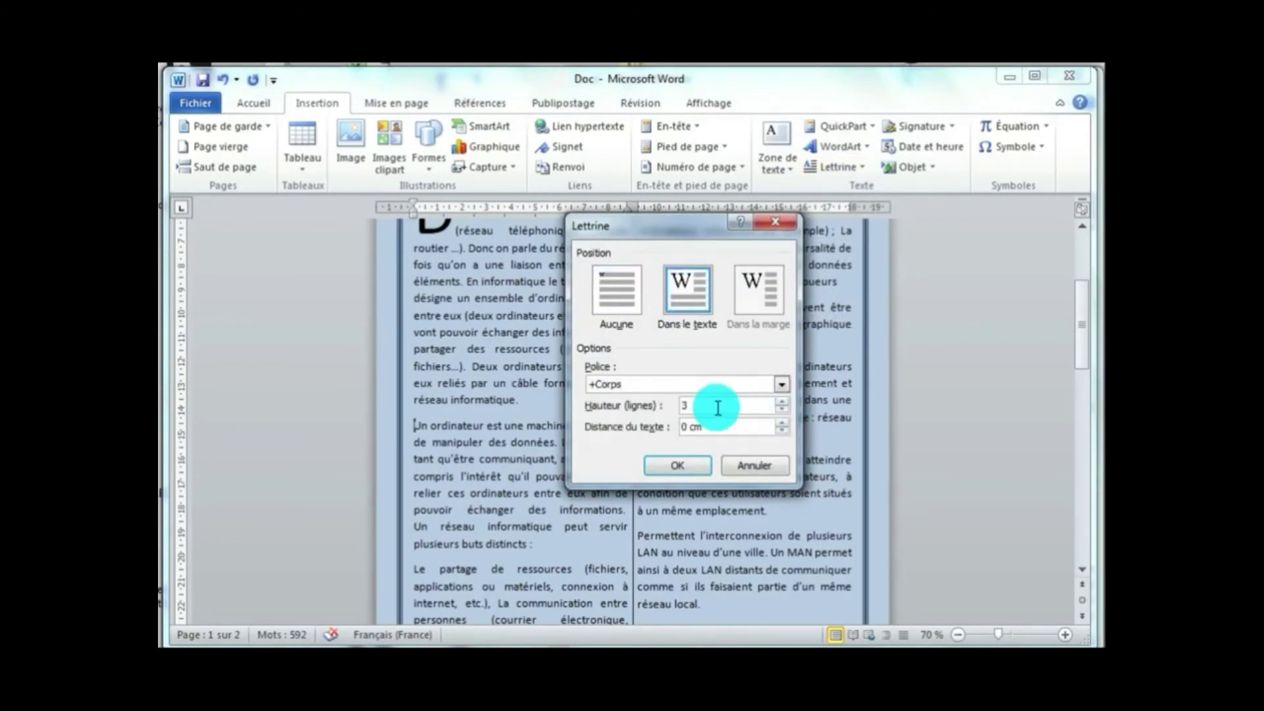
left_click(778, 411)
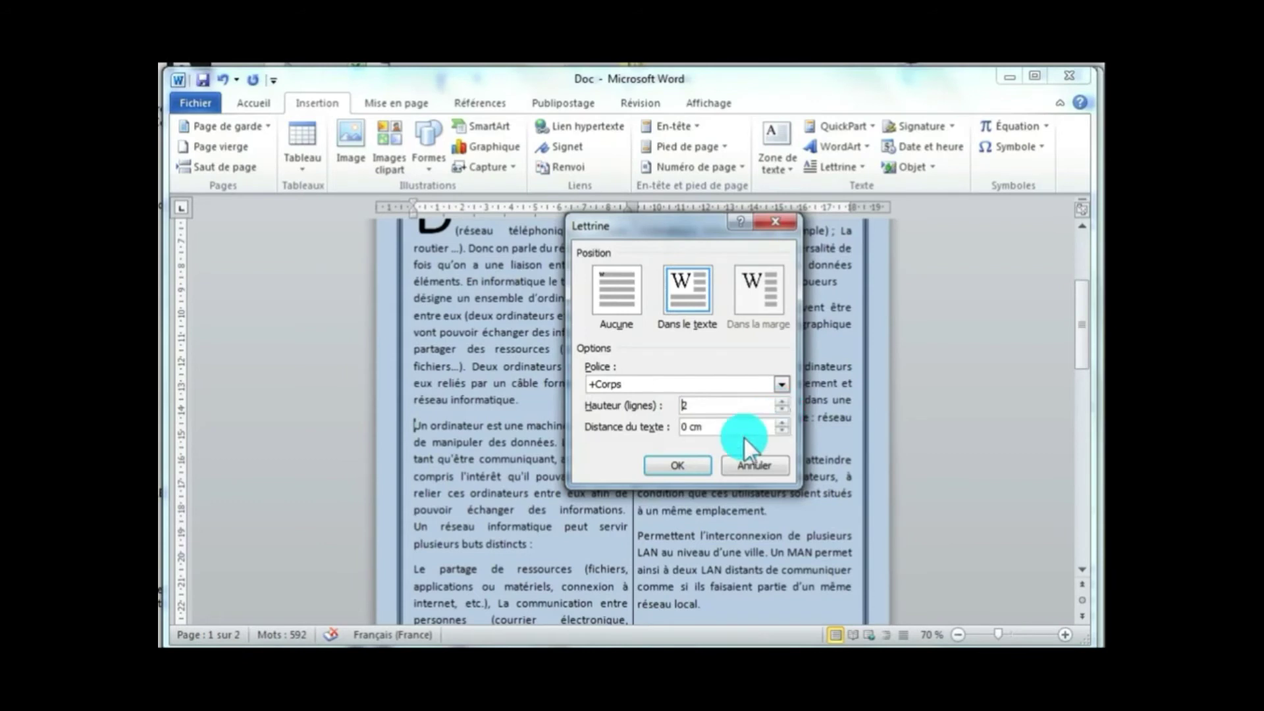
left_click(678, 465)
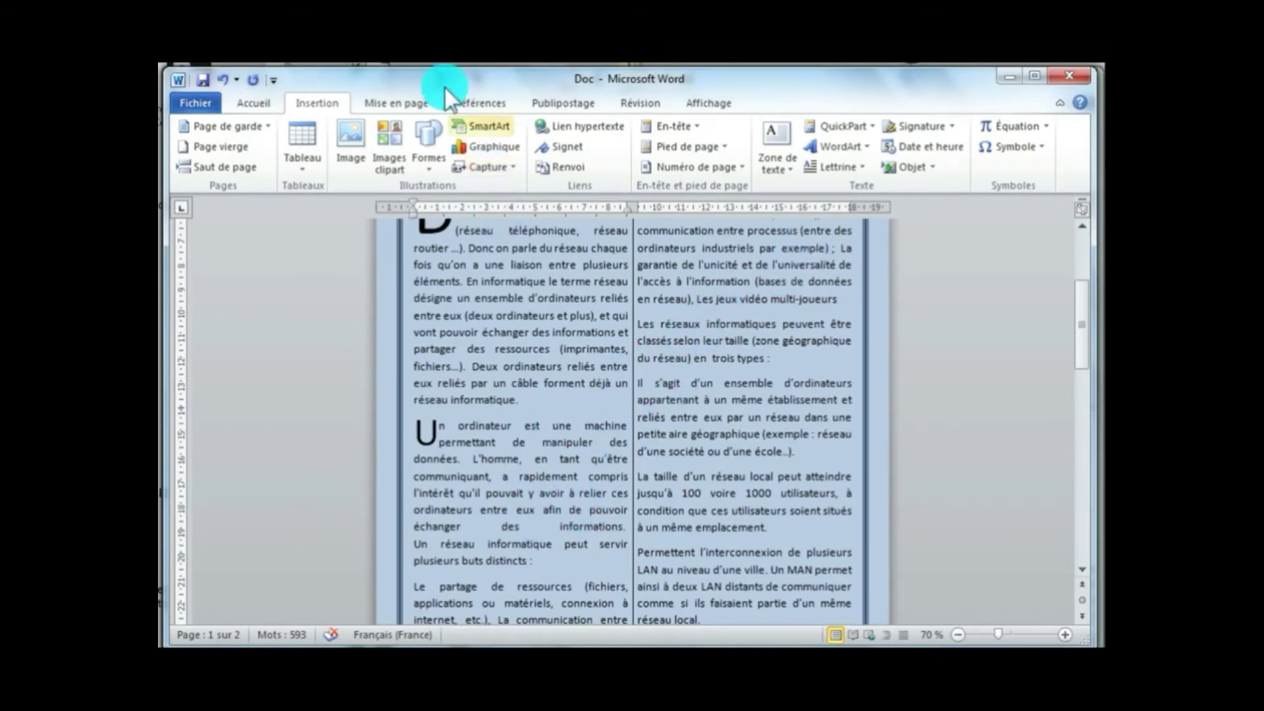
Look through the preset watermarks, then set up a custom watermark of the Texte en filigrane type
left_click(389, 100)
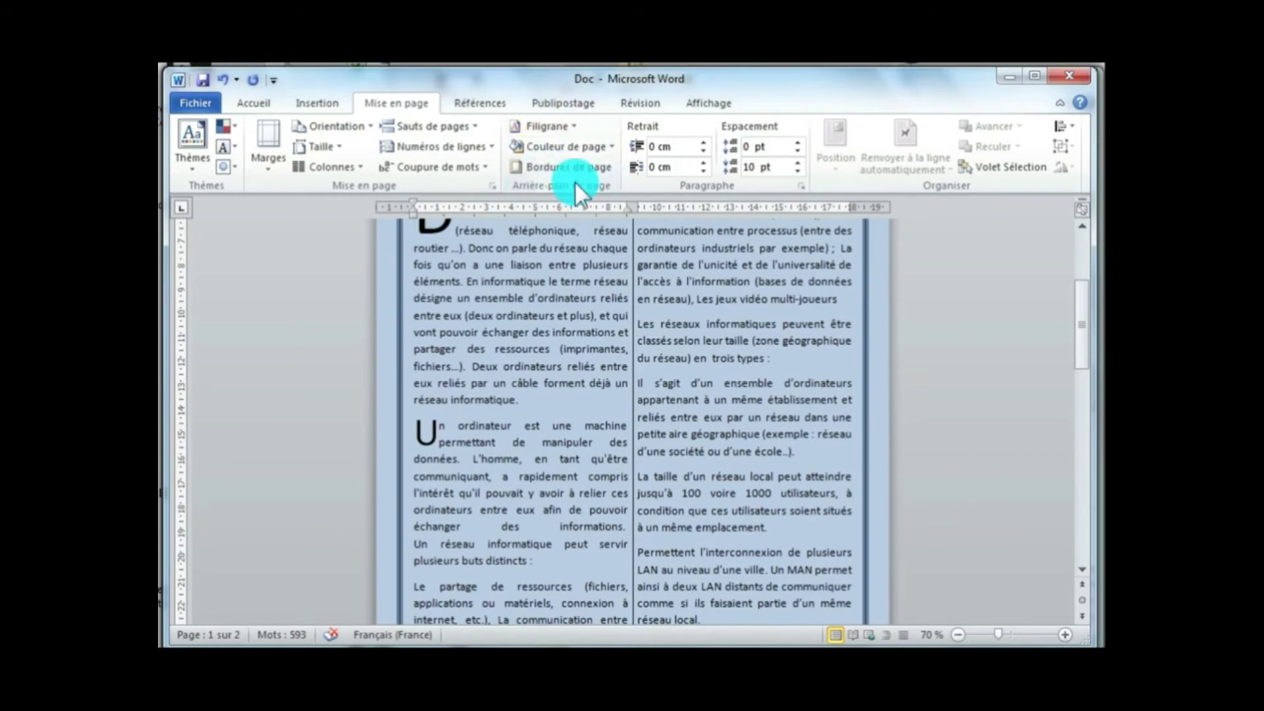
left_click(560, 125)
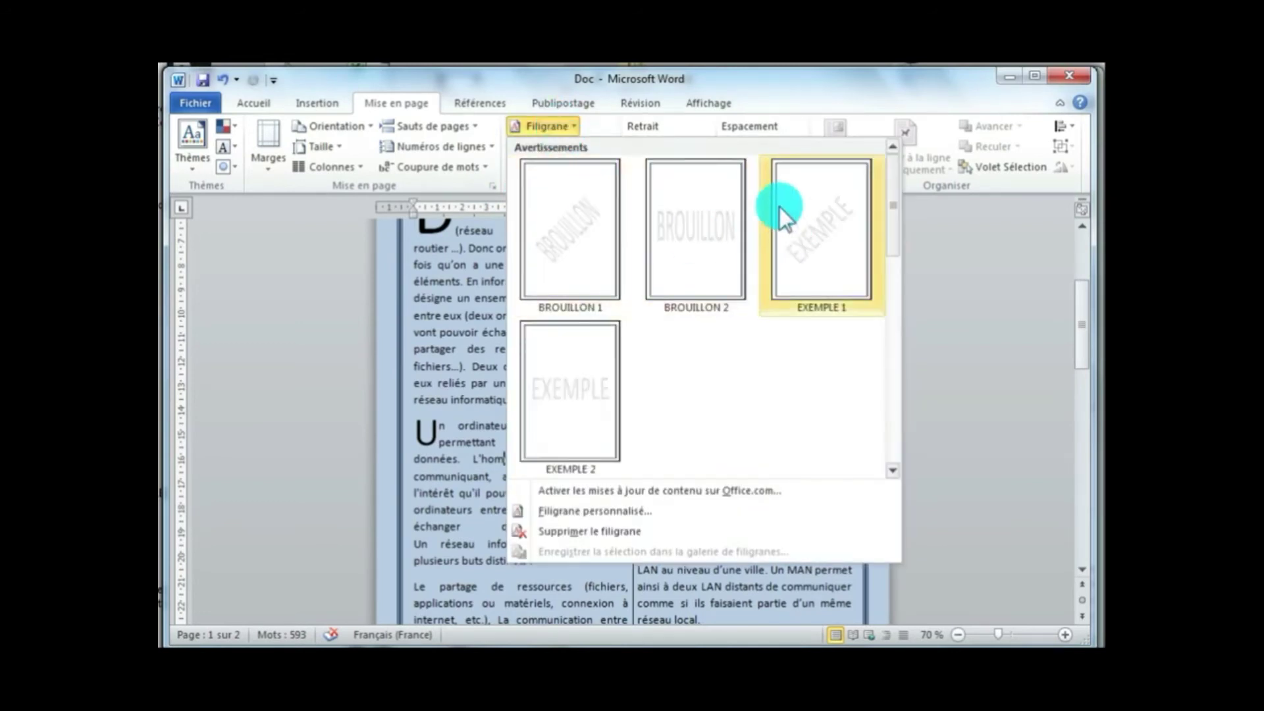
left_click(894, 468)
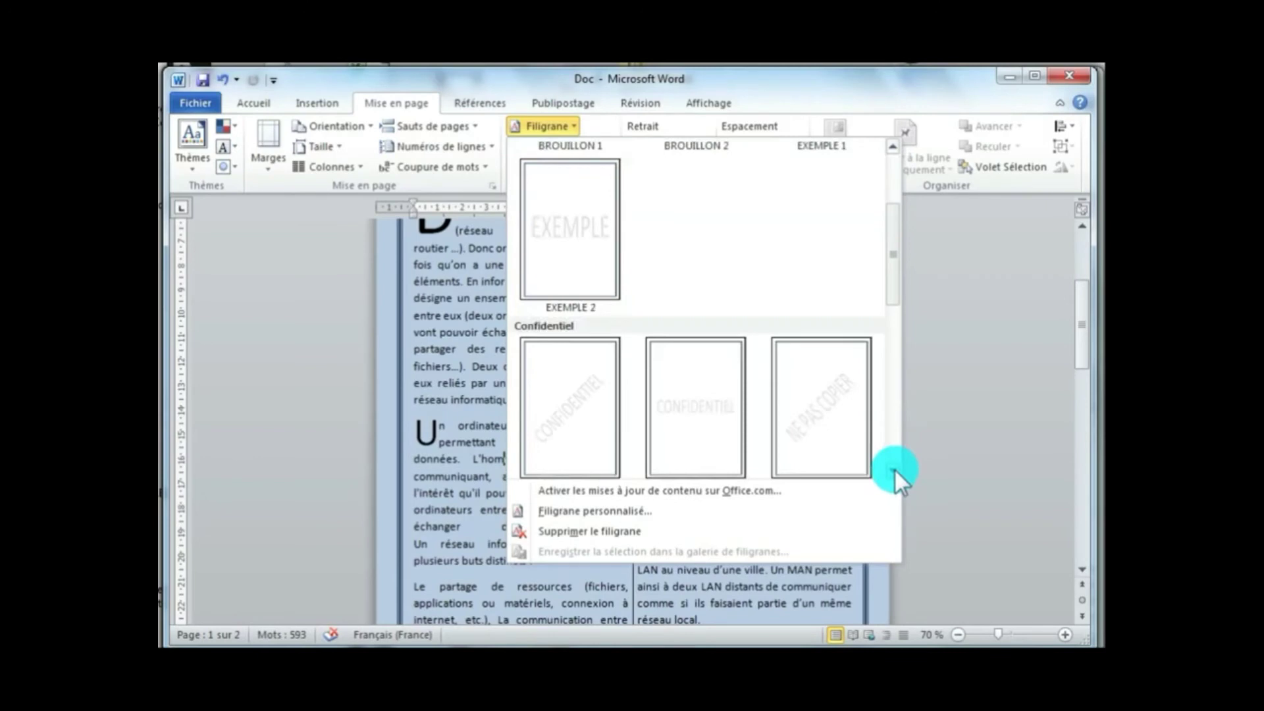
left_click(894, 468)
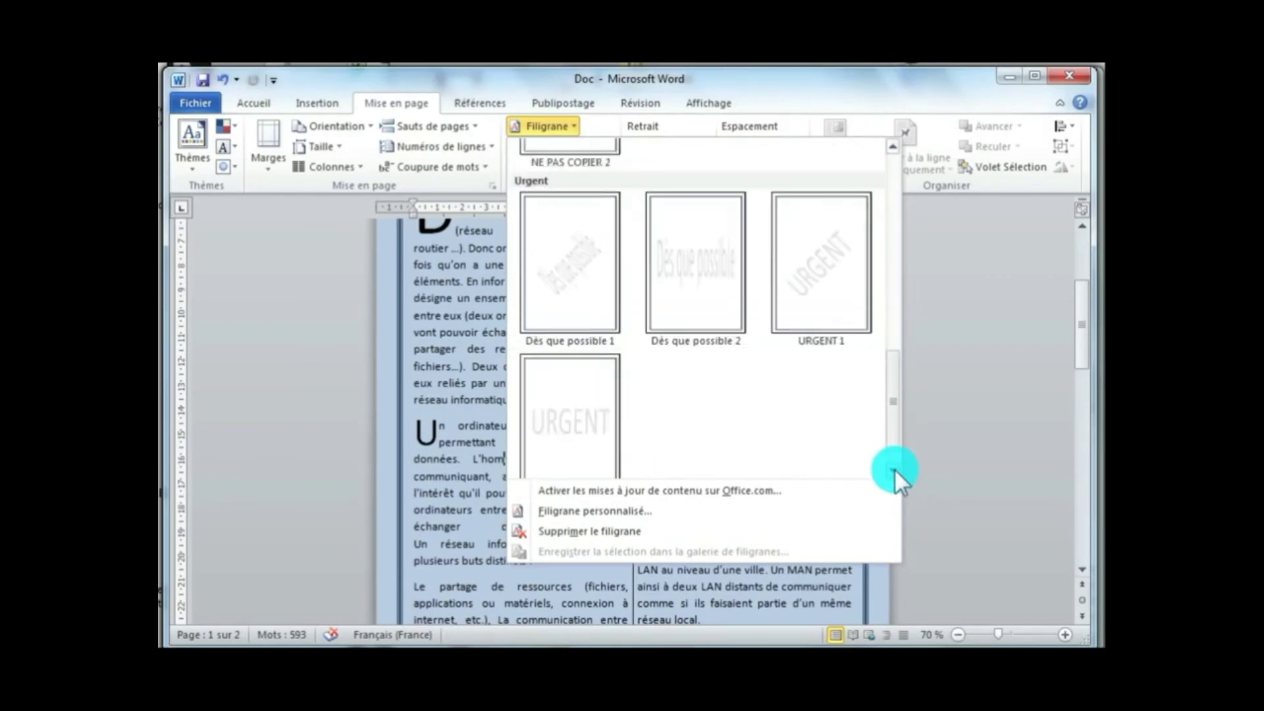
left_click(894, 469)
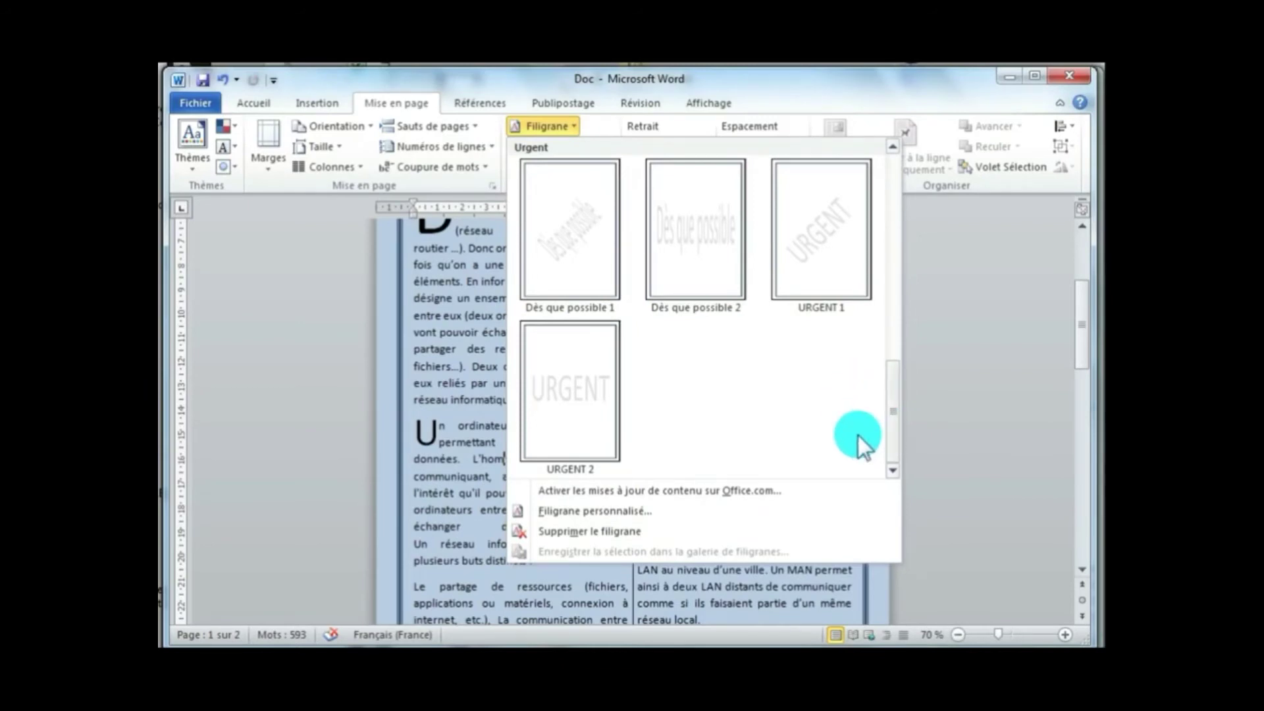
left_click(591, 512)
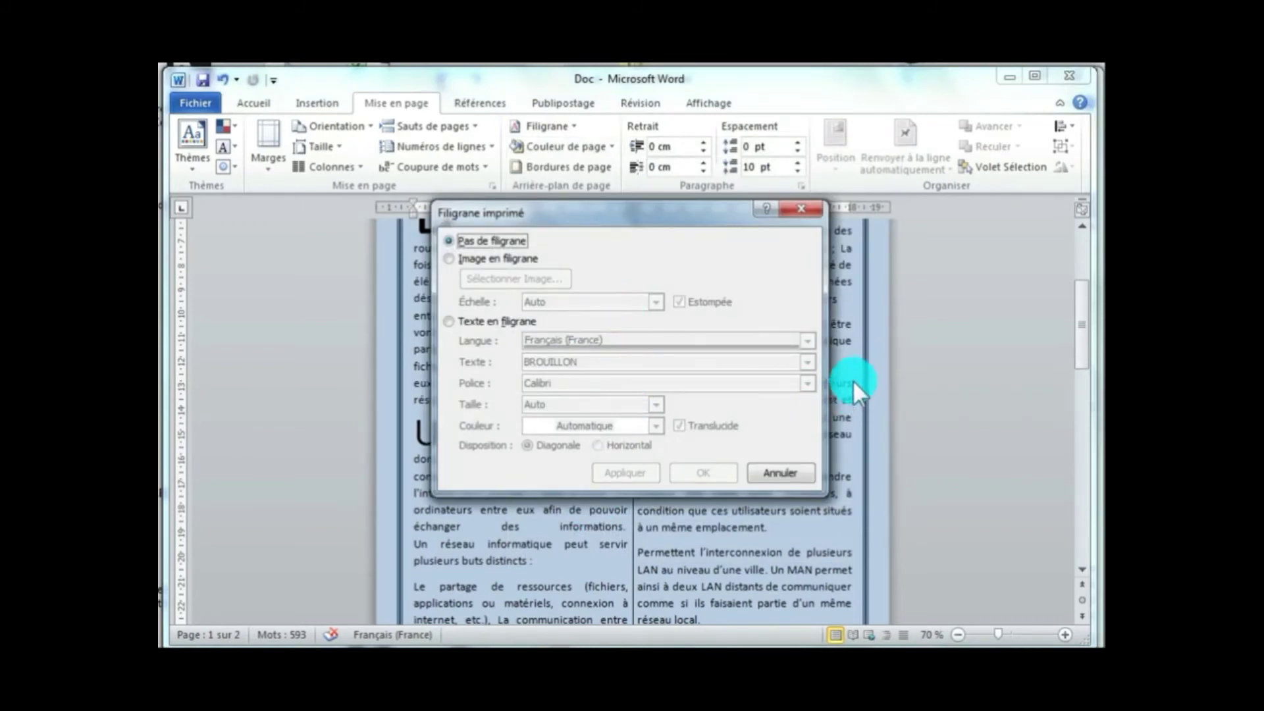
left_click(450, 258)
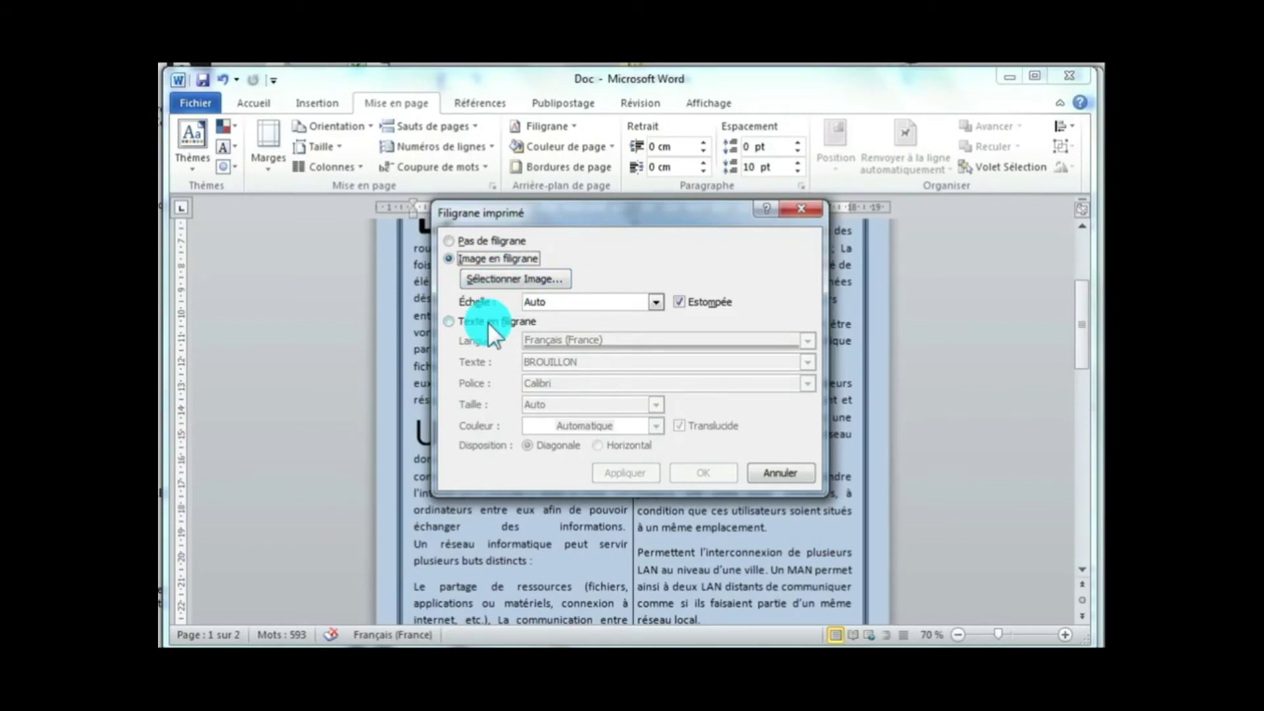
left_click(452, 323)
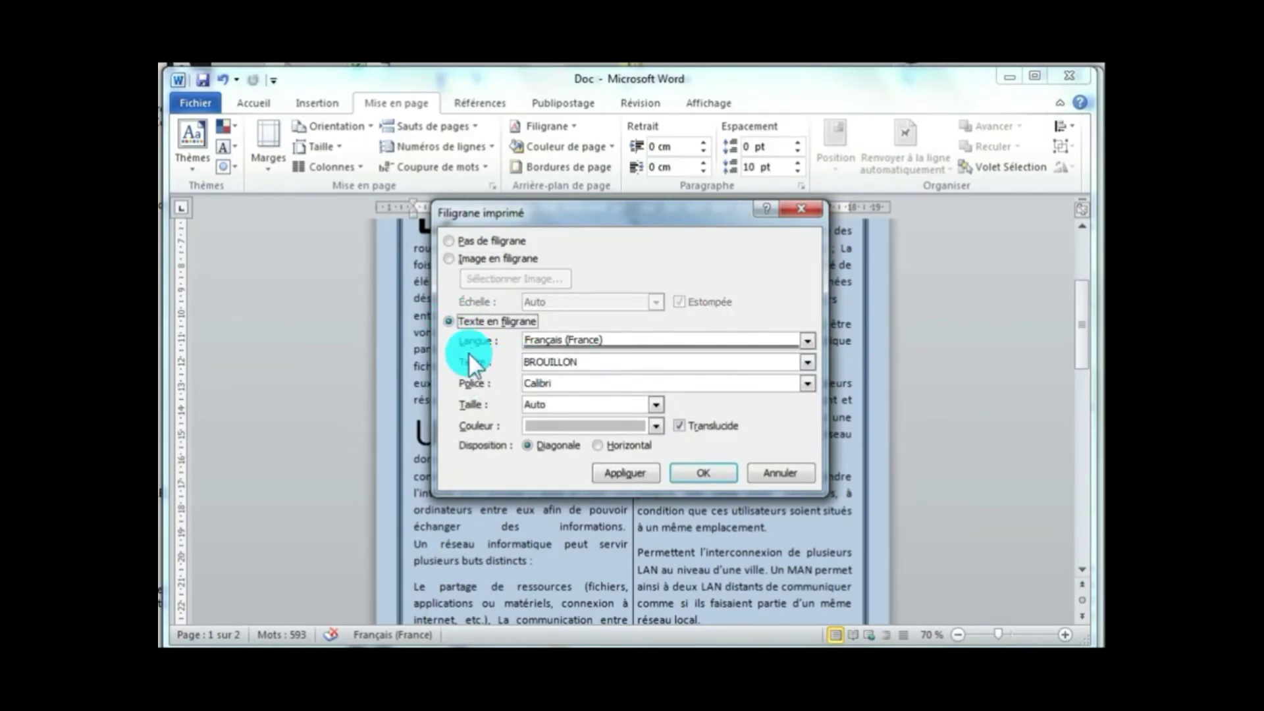
Replace the watermark text with "Les réseaux"
left_click(596, 361)
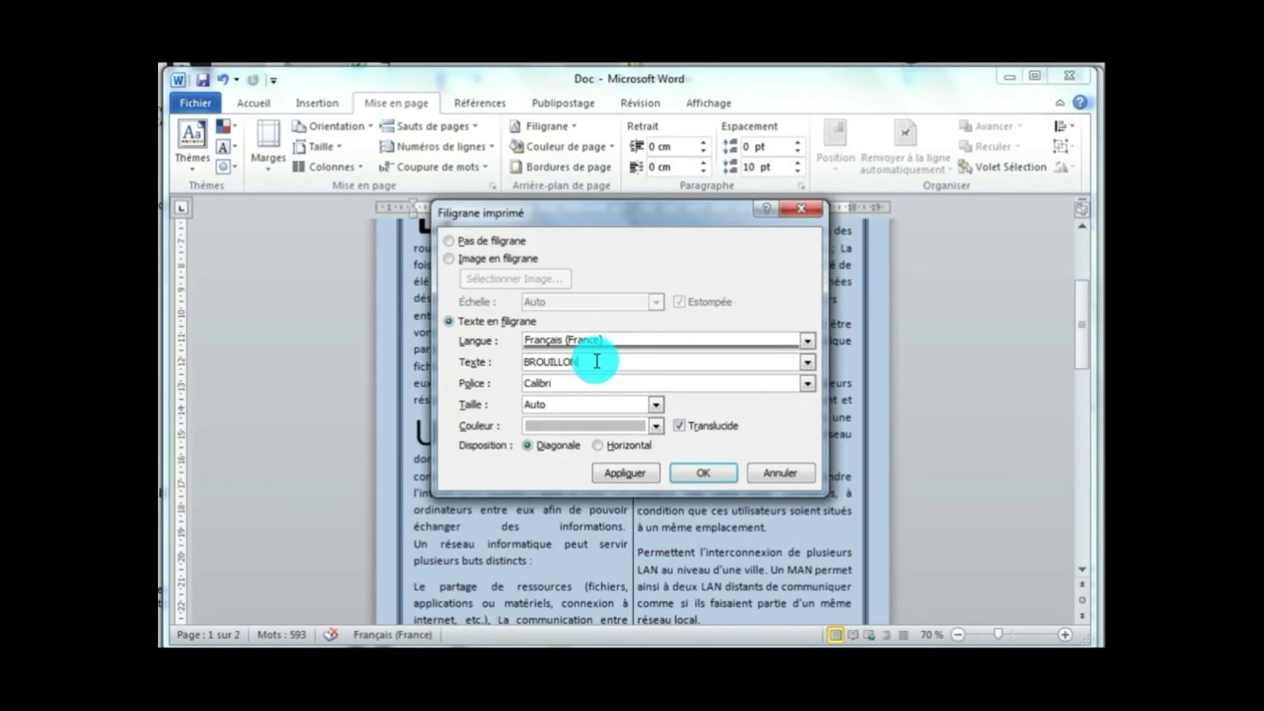
key("BackSpace")
key("BackSpace")
key("BackSpace")
key("BackSpace")
key("BackSpace")
key("BackSpace")
key("BackSpace")
key("BackSpace")
key("BackSpace")
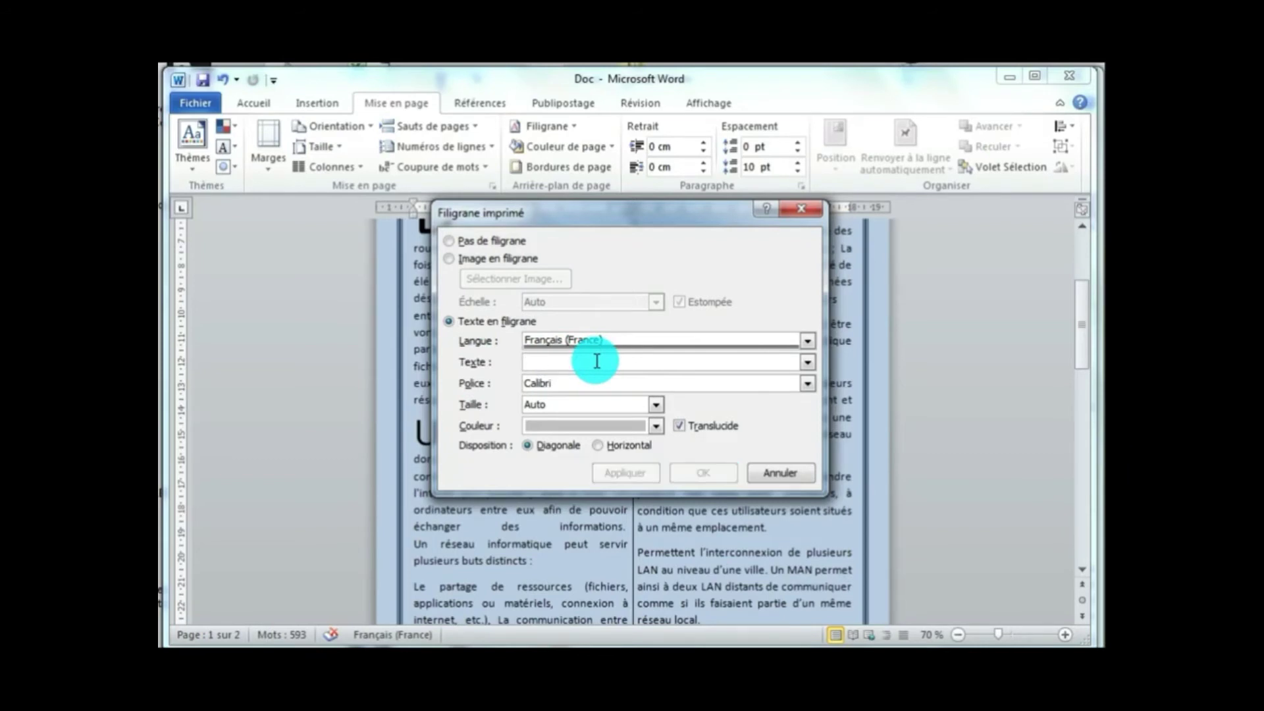
type("Les ")
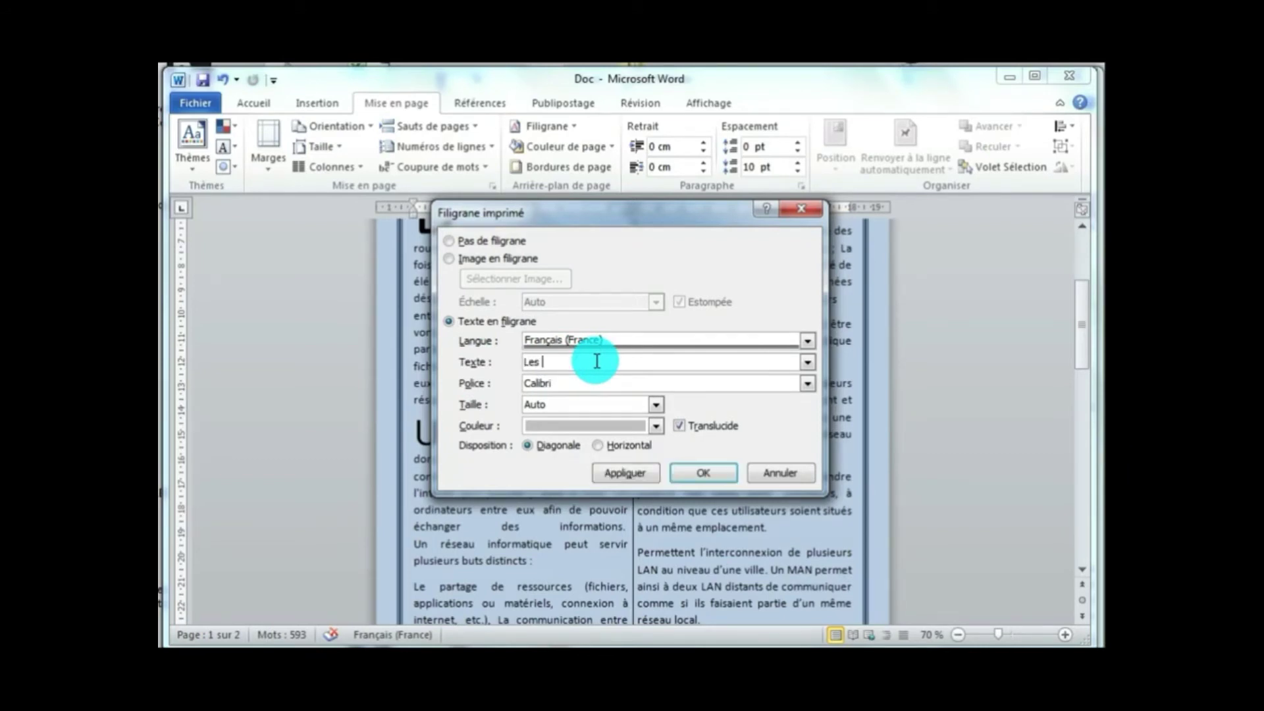
type("réseau")
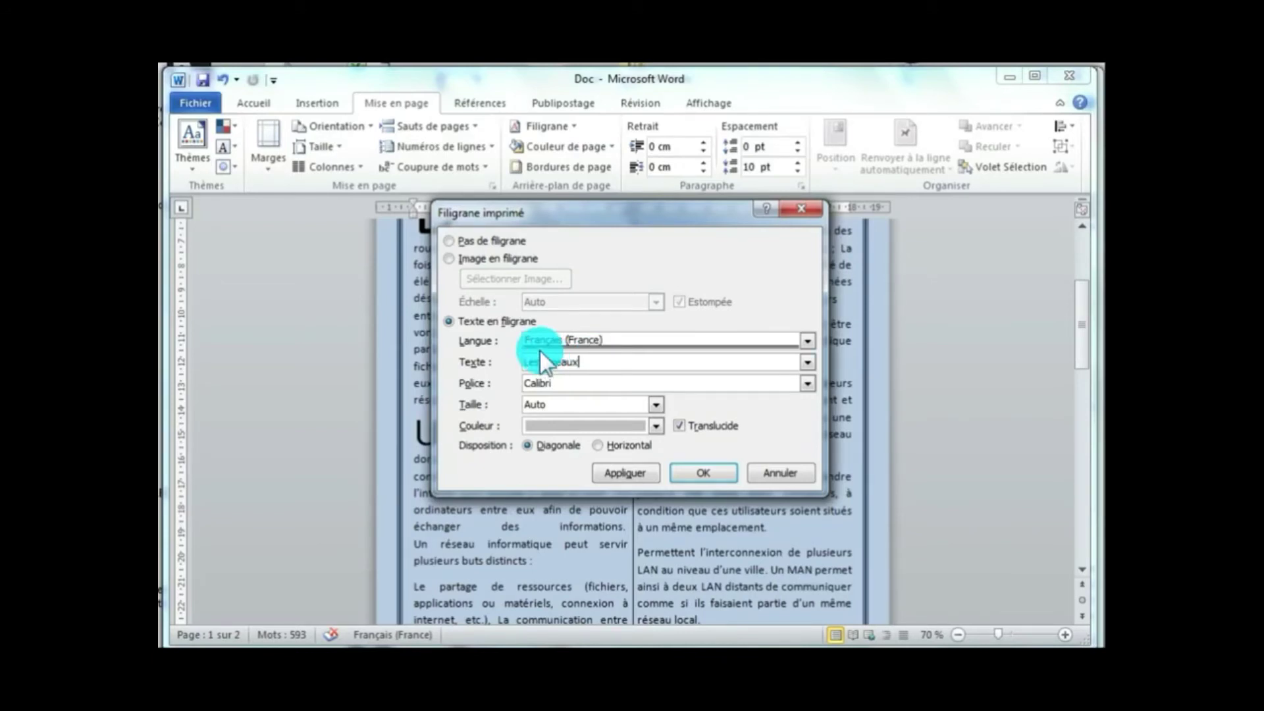
type("x")
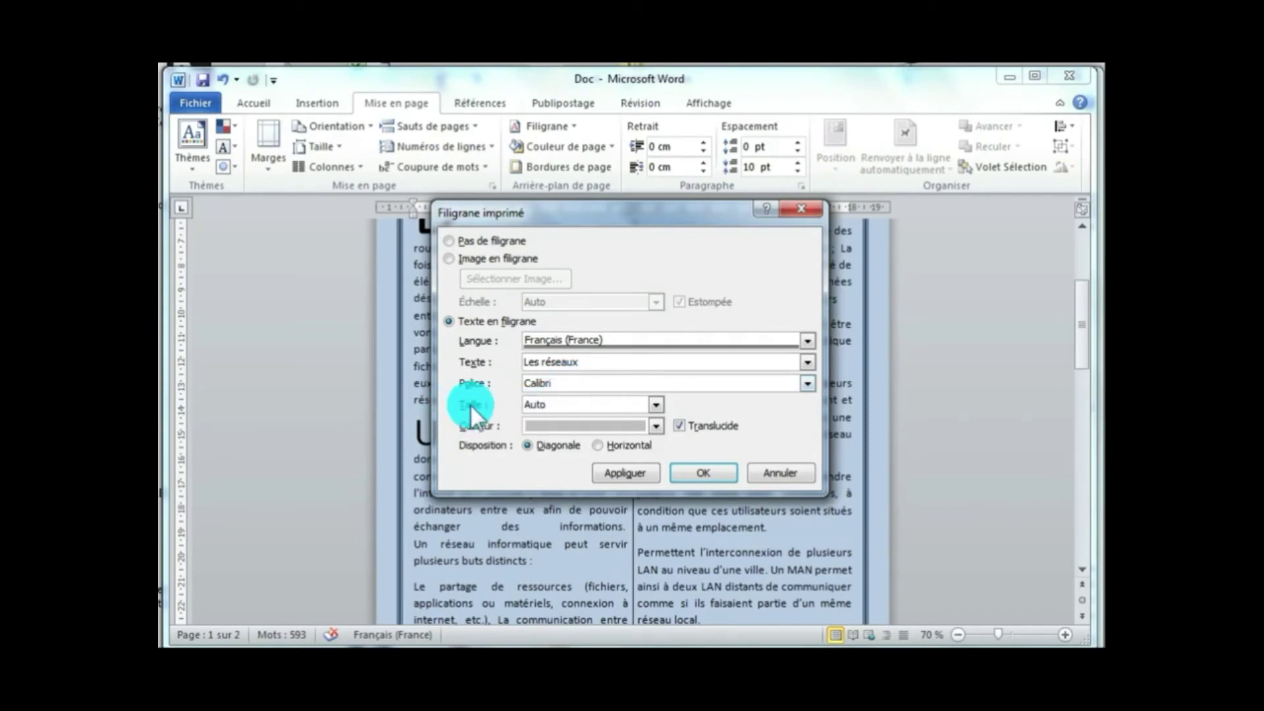
Set the watermark colour to the standard red and apply the watermark to the document
left_click(656, 426)
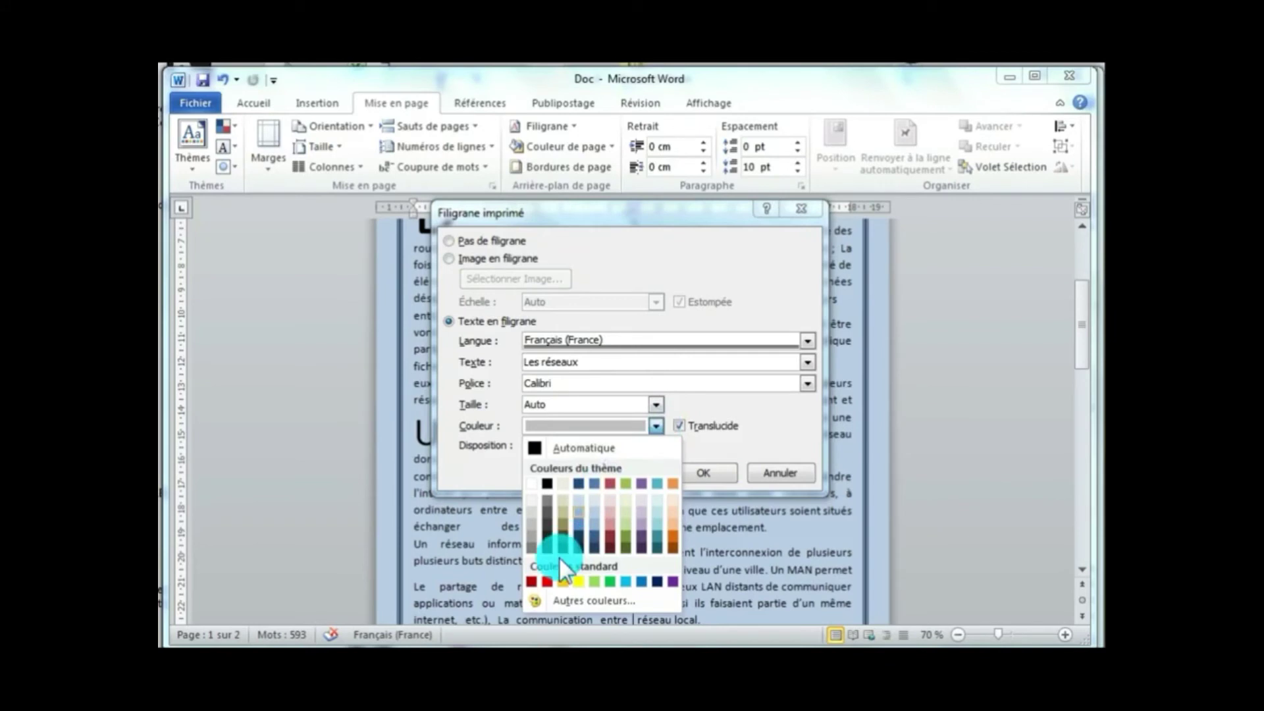
left_click(546, 580)
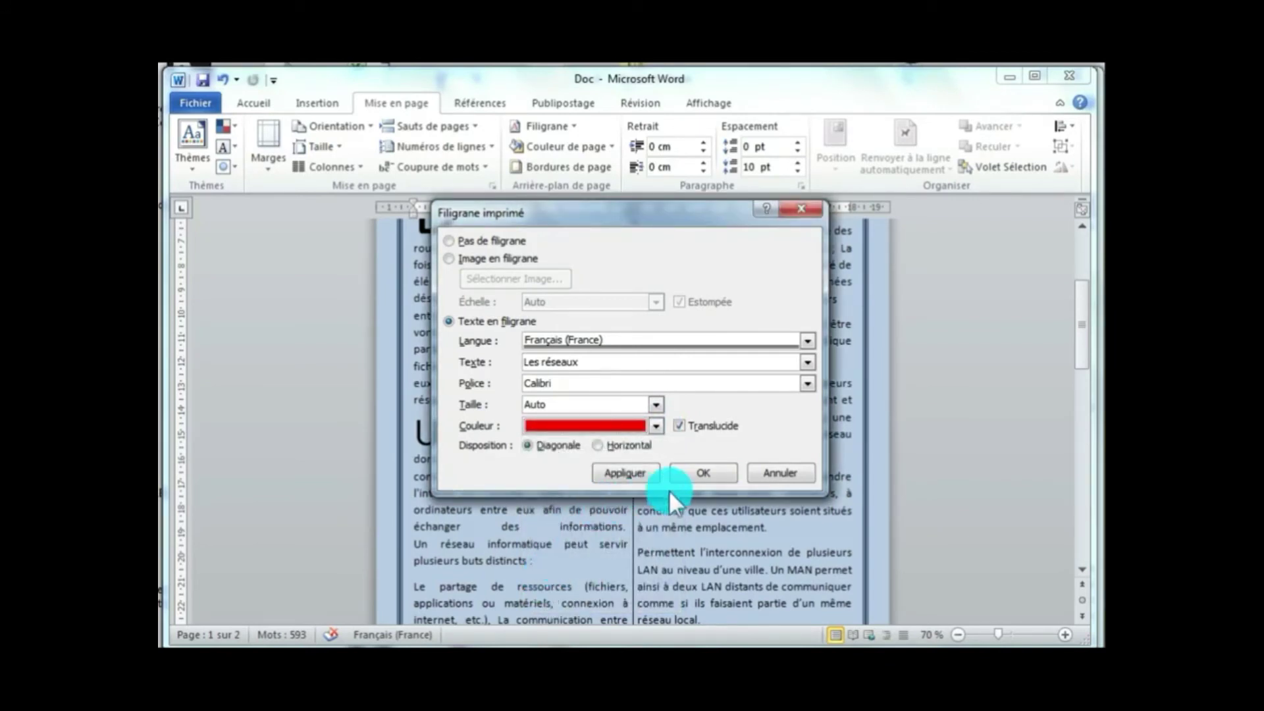
left_click(692, 473)
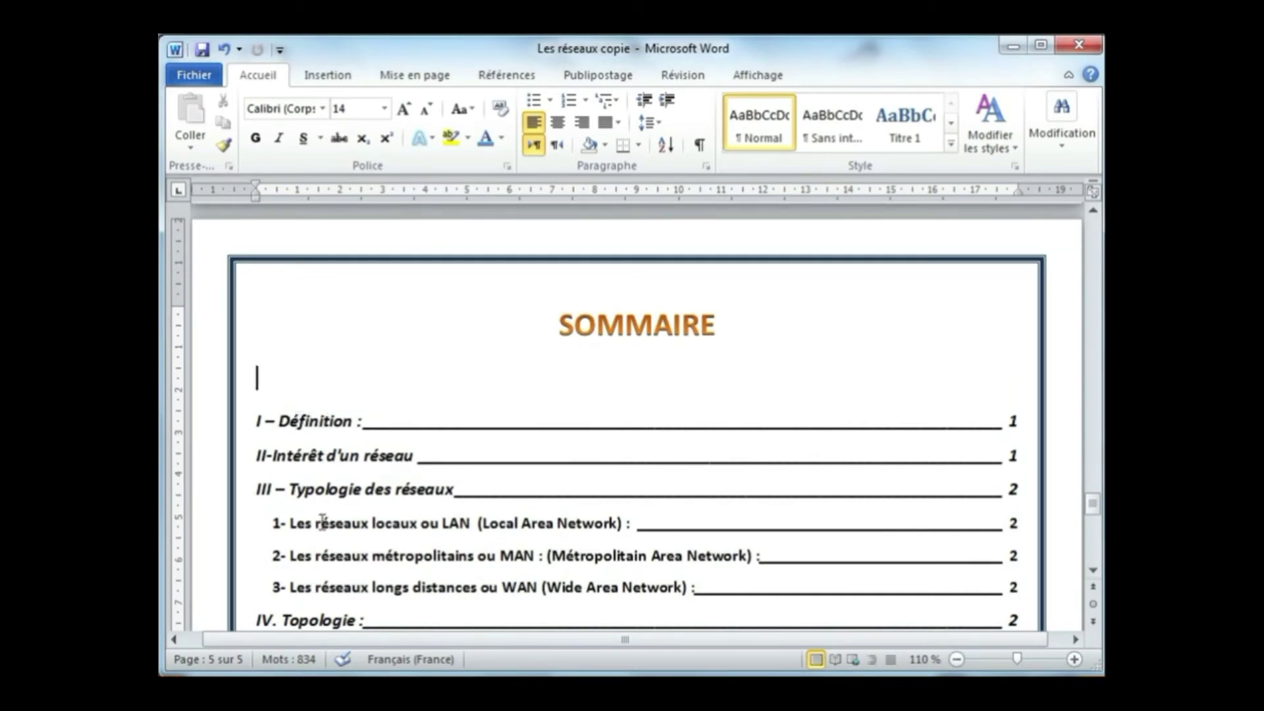
Examine the SOMMAIRE in "Les réseaux copie", switch to the "Les réseaux" document and look through its headings
scroll(387, 591, "down", 3)
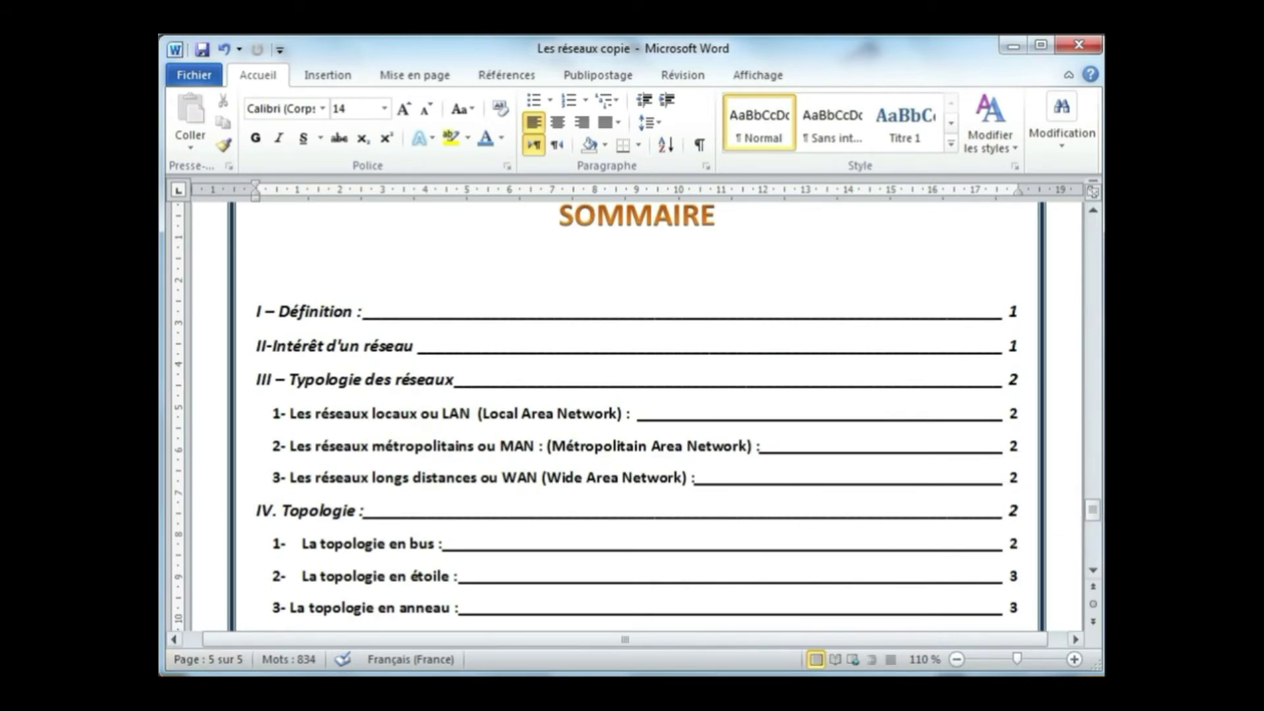
mouse_move(198, 691)
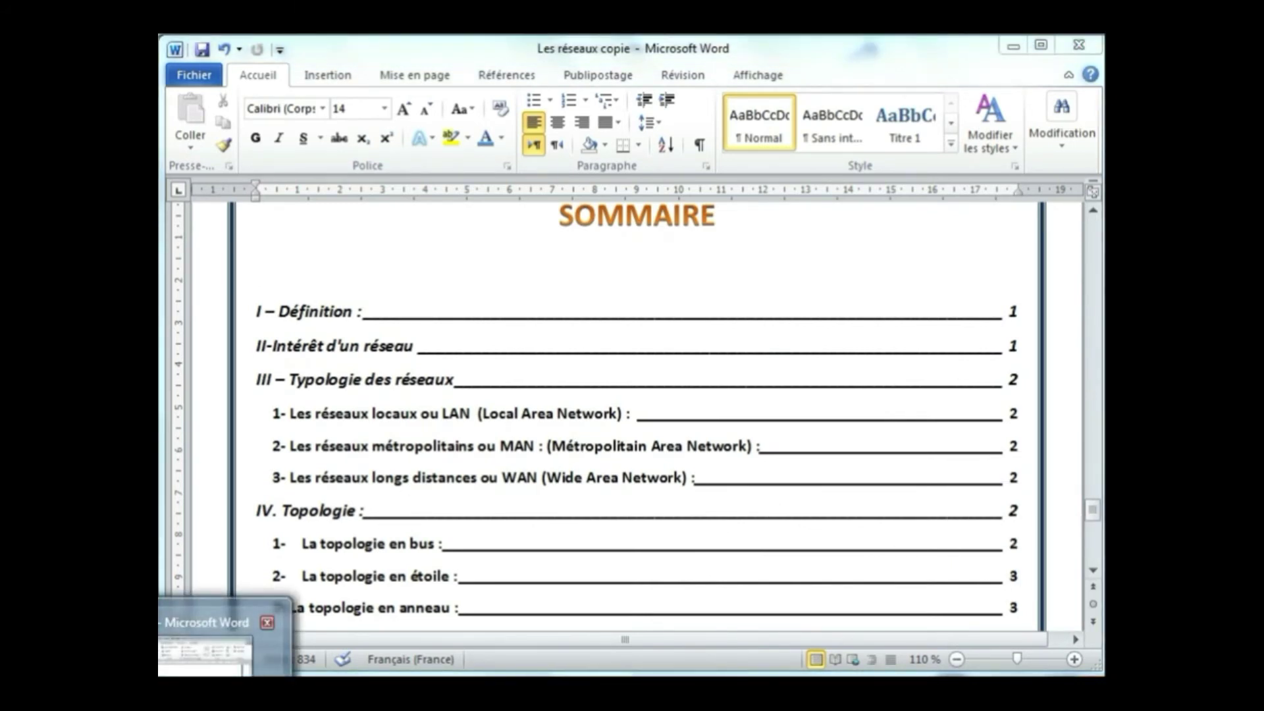
left_click(204, 648)
scroll(516, 518, "down", 5)
scroll(516, 519, "up", 15)
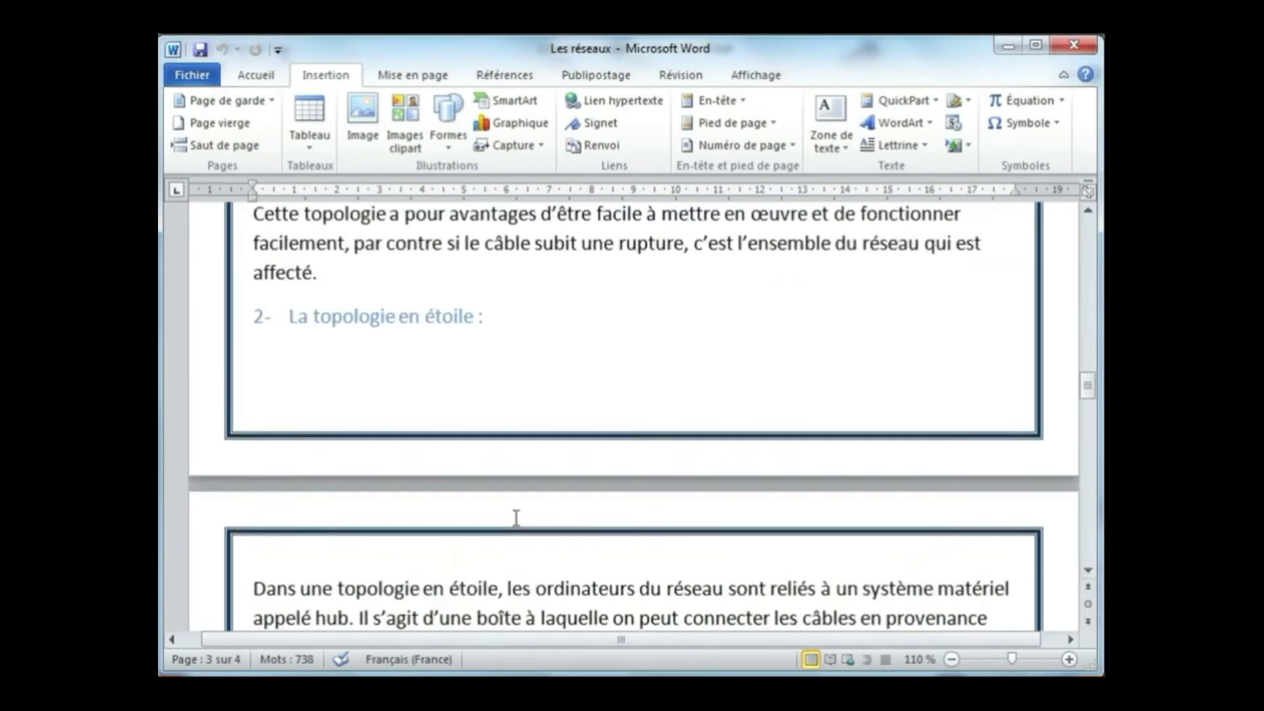
scroll(516, 518, "up", 15)
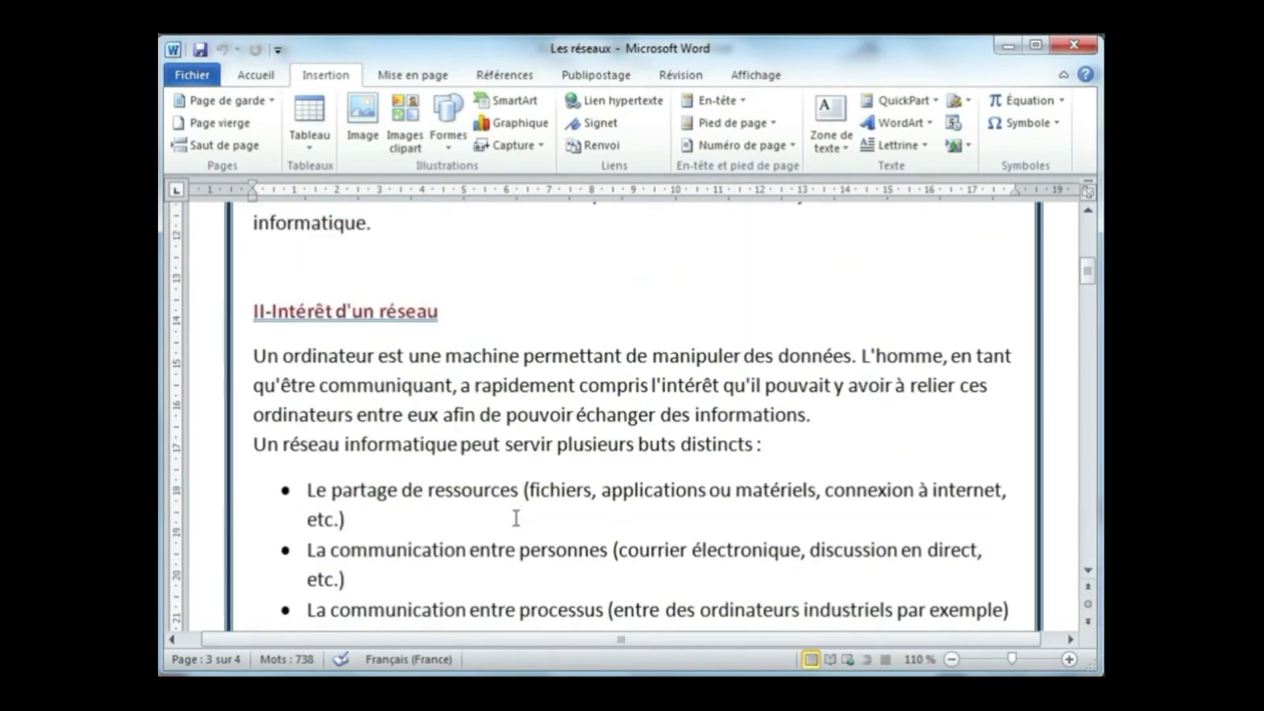
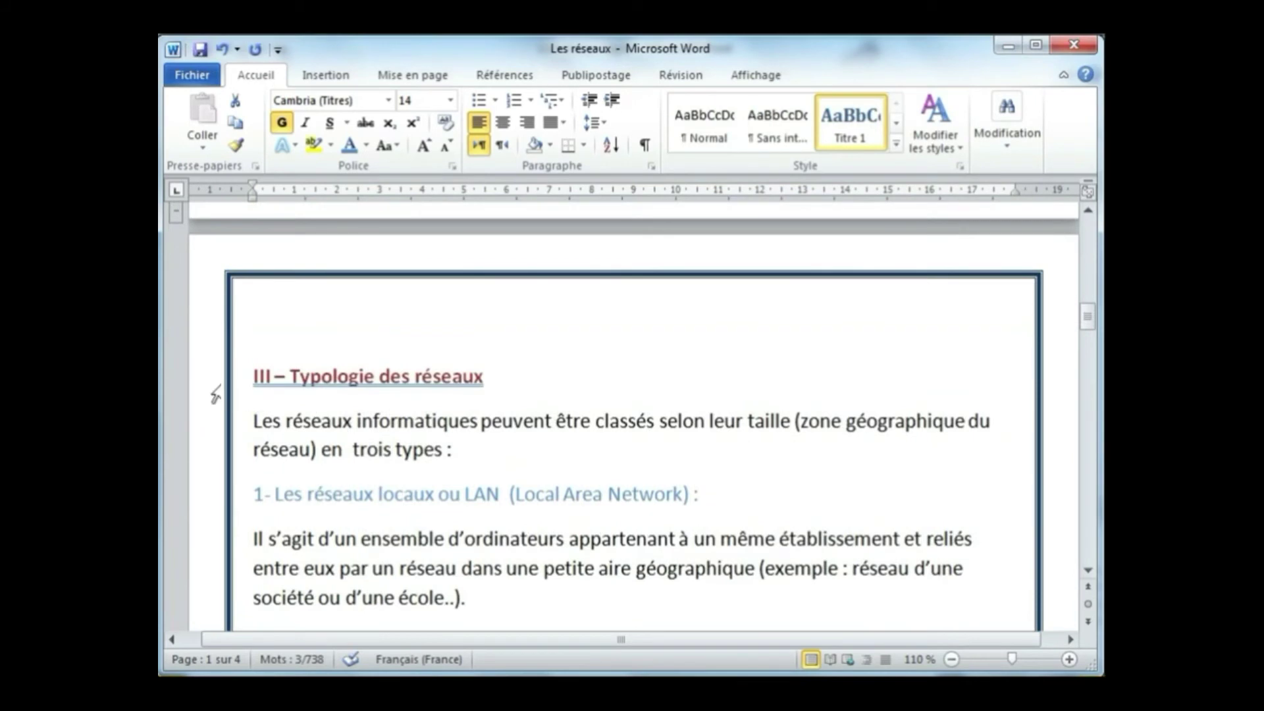
Apply the Titre 1 style to "III – Typologie des réseaux" and Titre 2 to "1- Les réseaux locaux ou LAN"
left_click(895, 143)
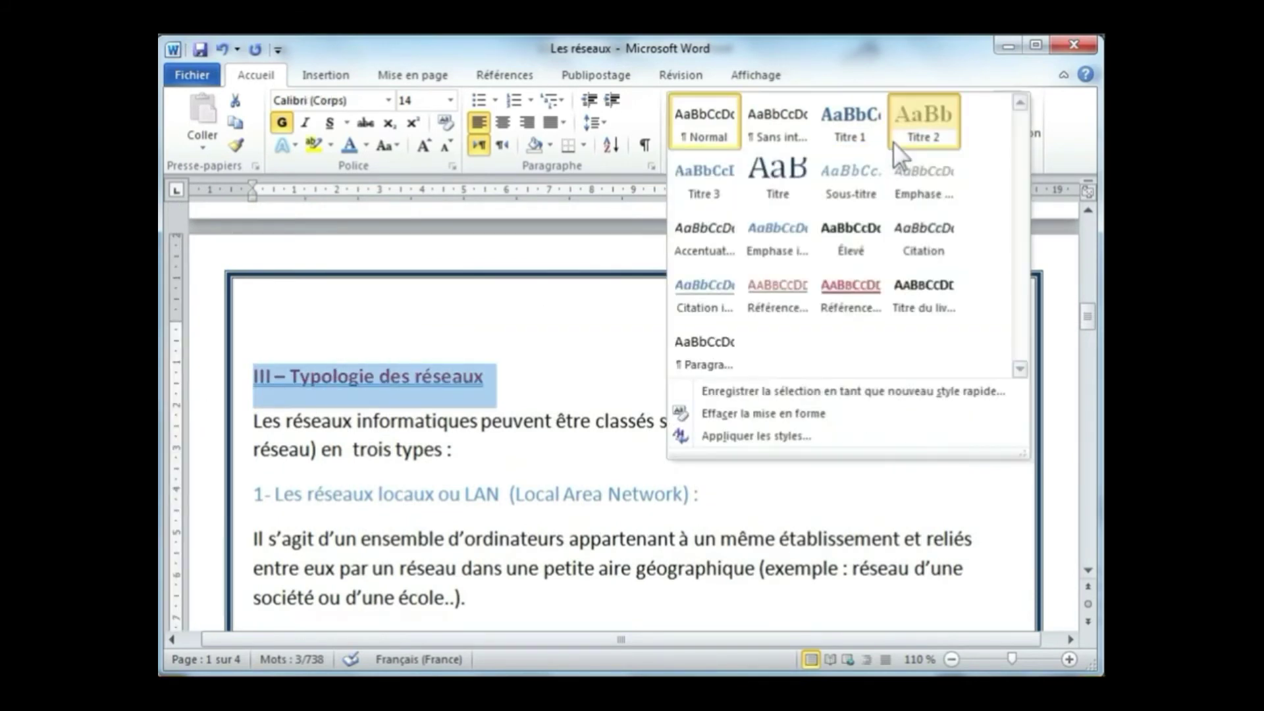
left_click(859, 129)
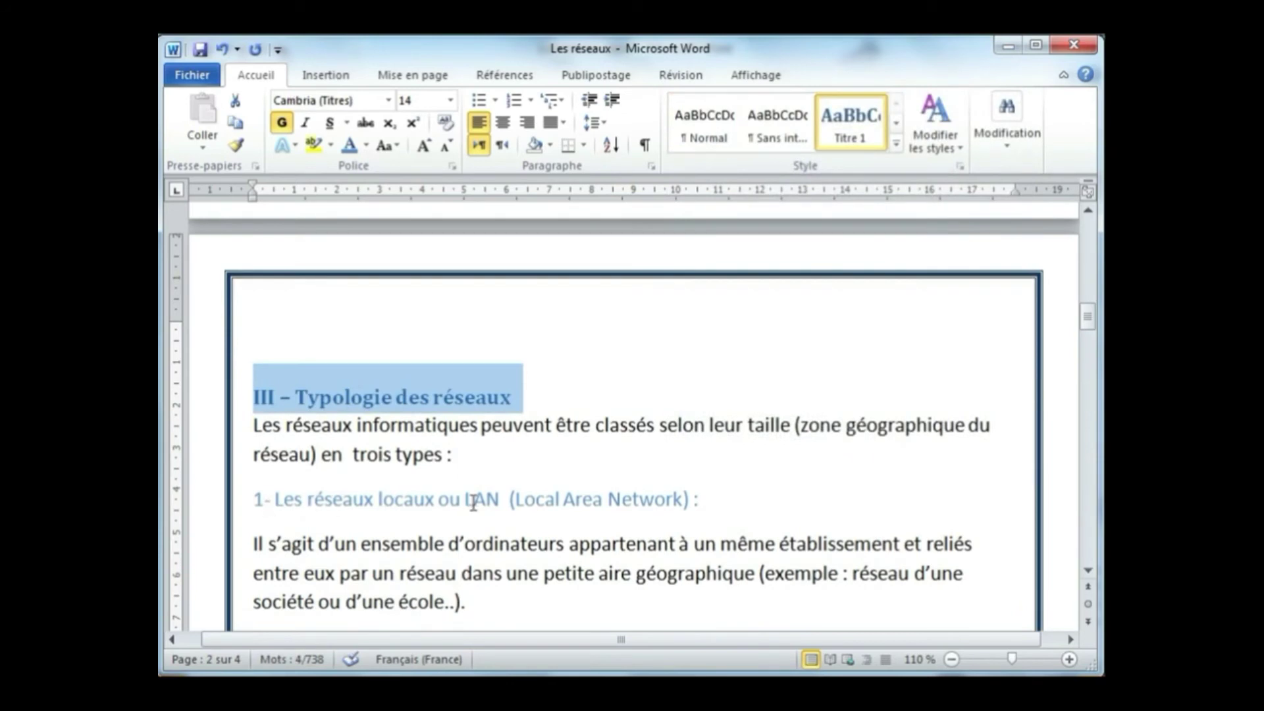
scroll(414, 495, "down", 3)
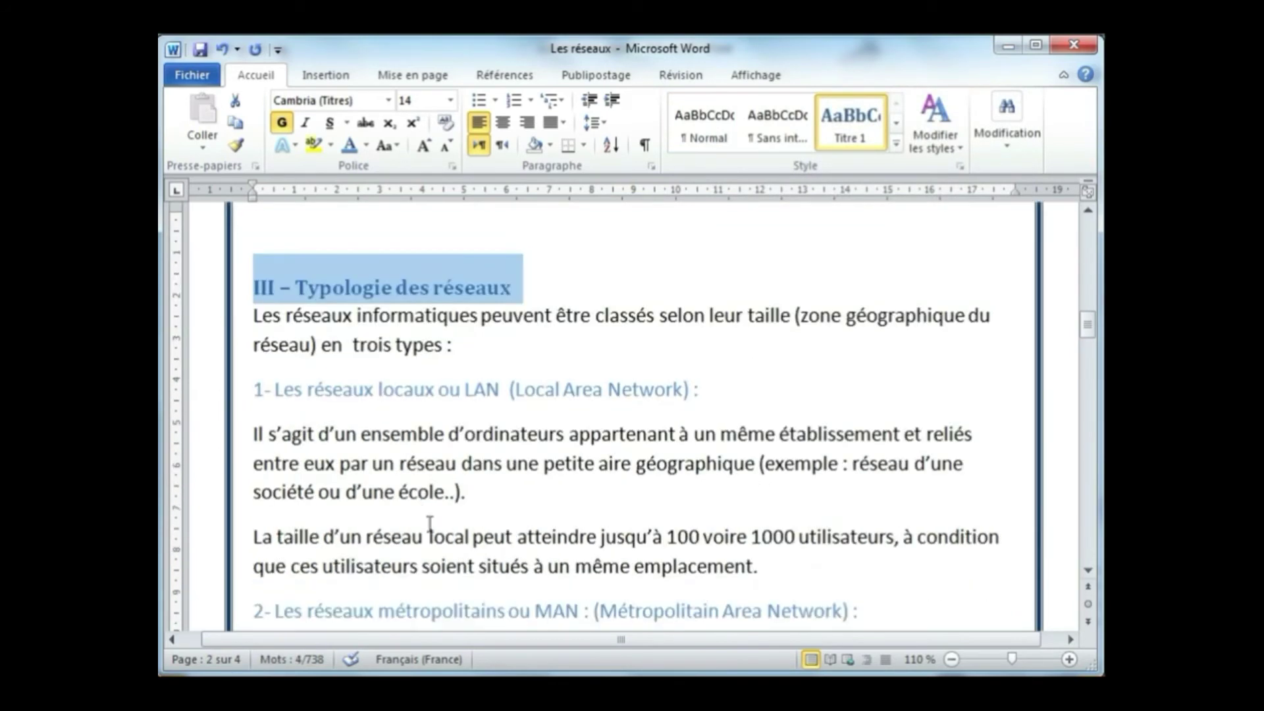
left_click(211, 395)
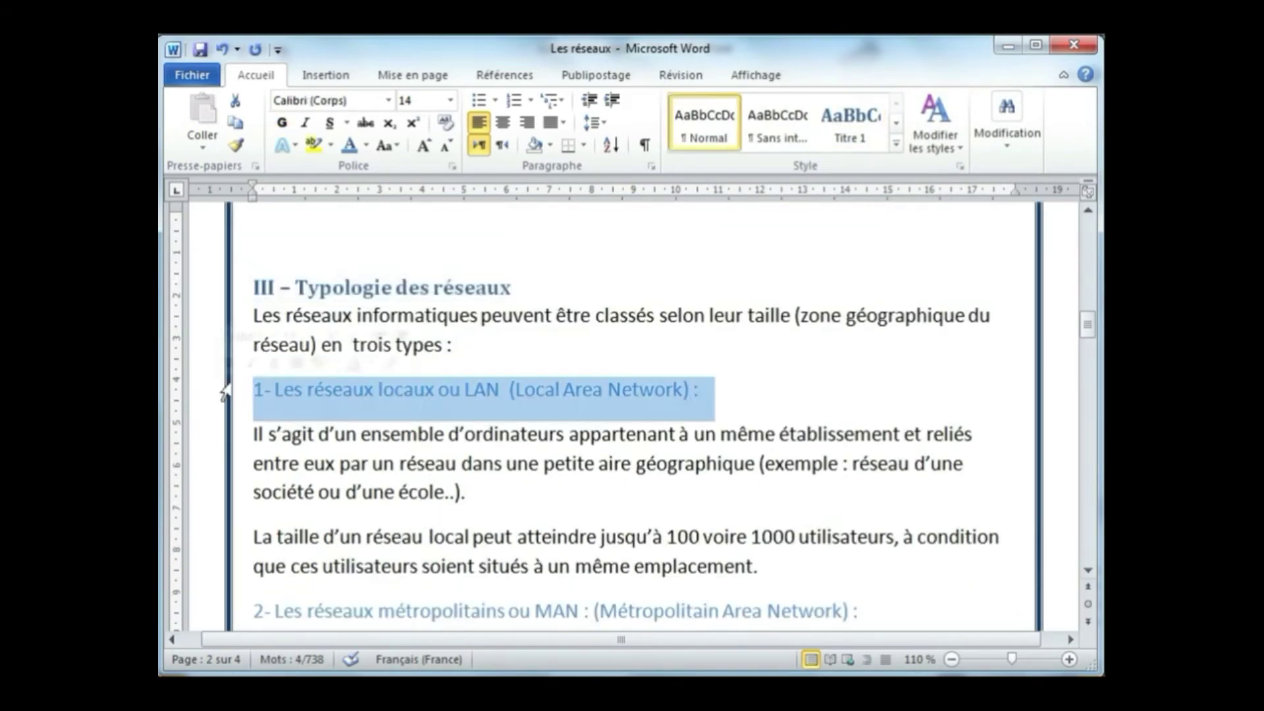
left_click(895, 144)
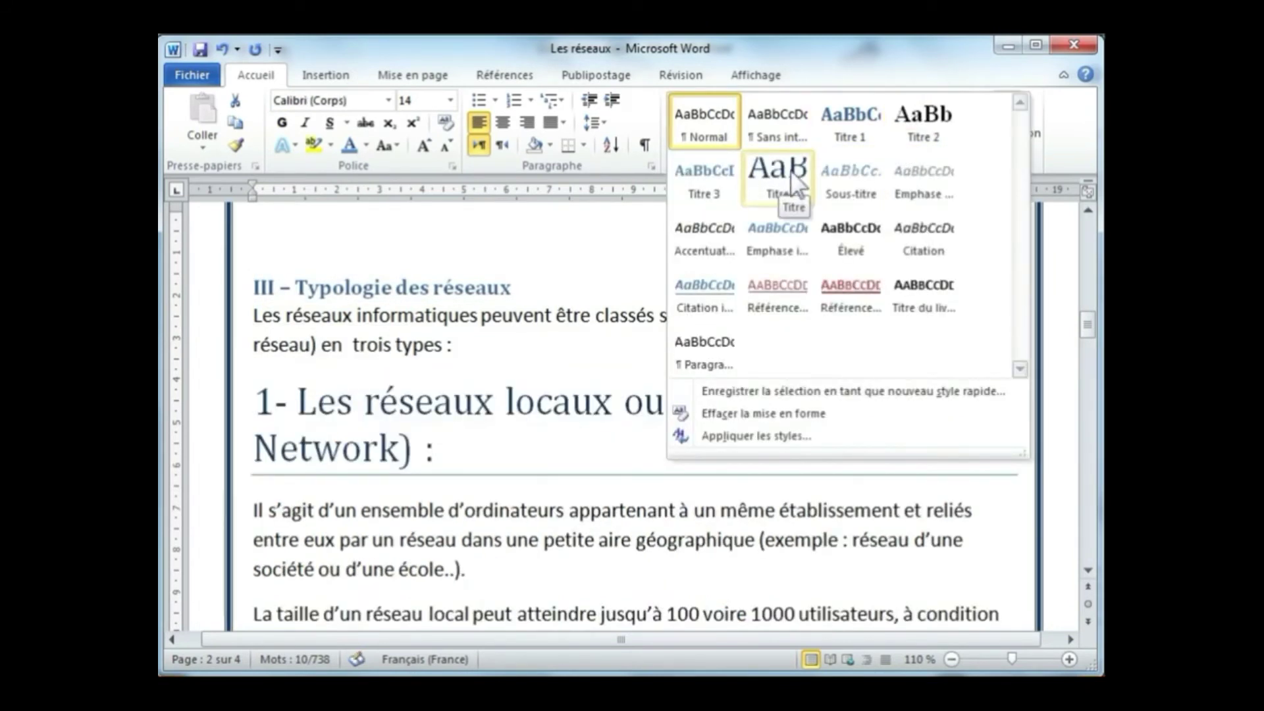
left_click(925, 128)
Apply the Titre 2 style to the subheading "2- Les réseaux métropolitains ou MAN"
scroll(389, 487, "down", 2)
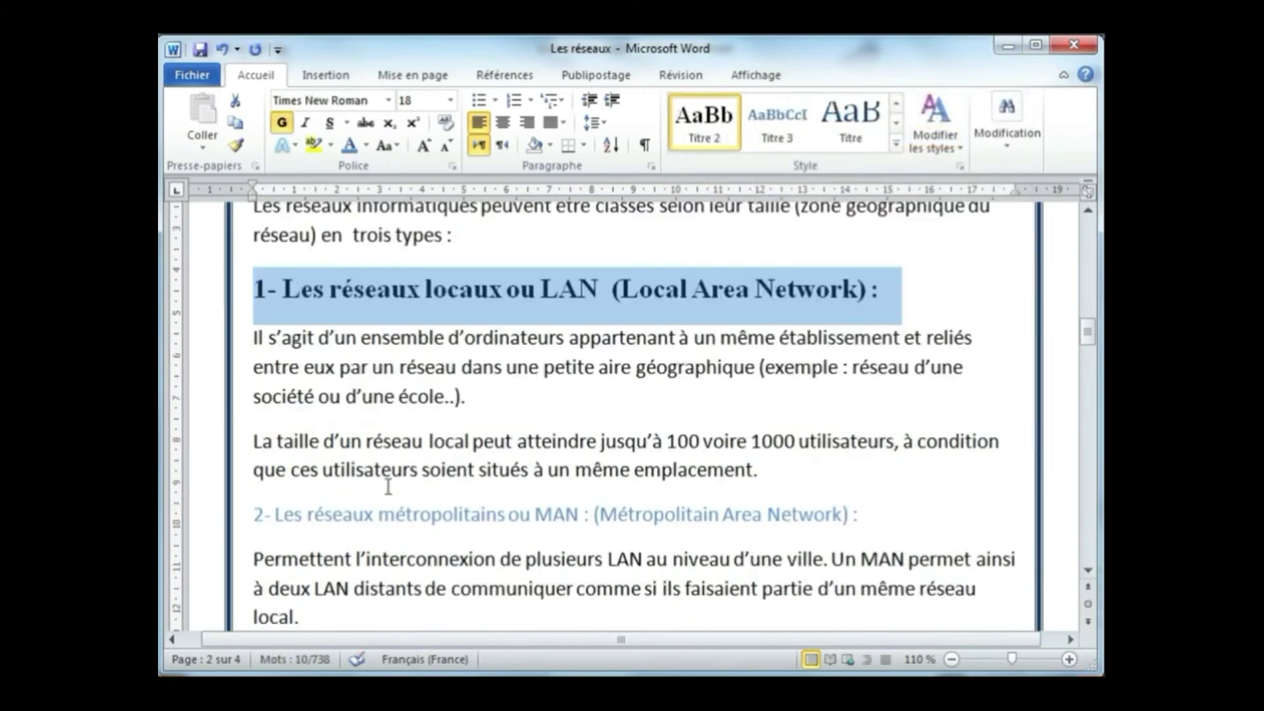
left_click(214, 524)
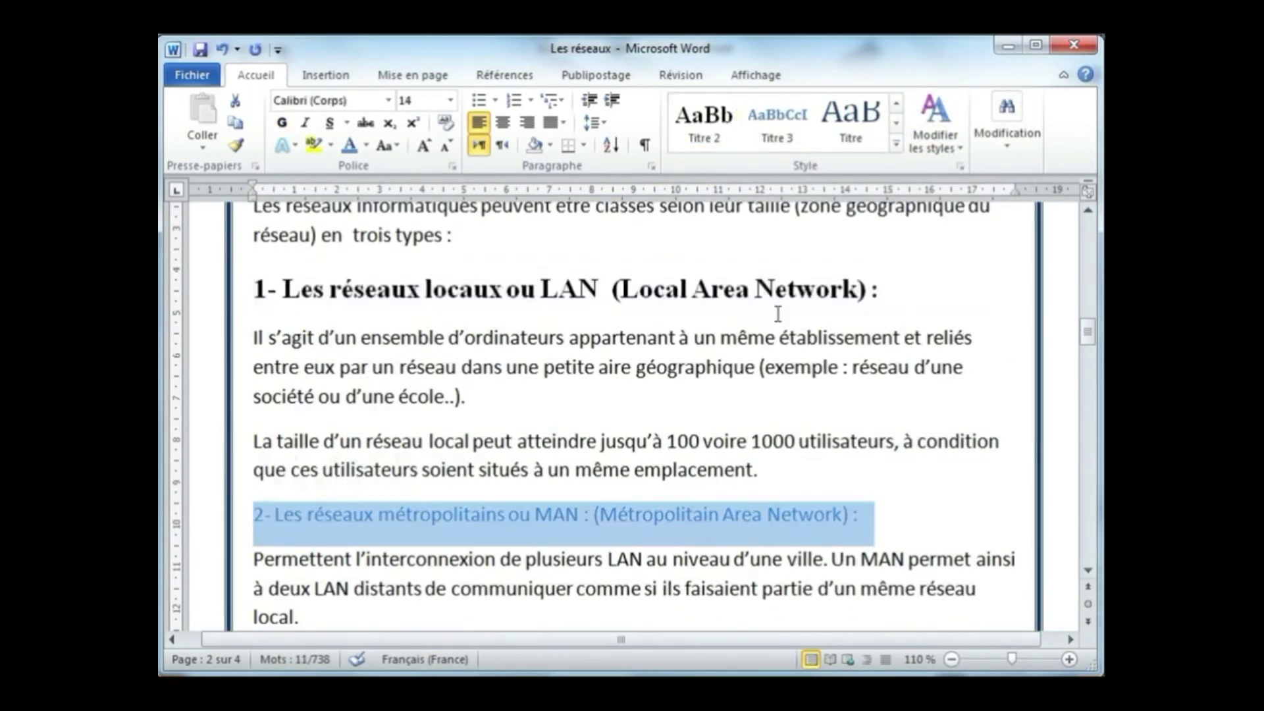
left_click(705, 137)
Apply the Titre 2 style to "3- Les réseaux longs distances ou WAN" and the Titre 1 style to "IV. Topologie"
scroll(460, 454, "down", 6)
left_click(226, 382)
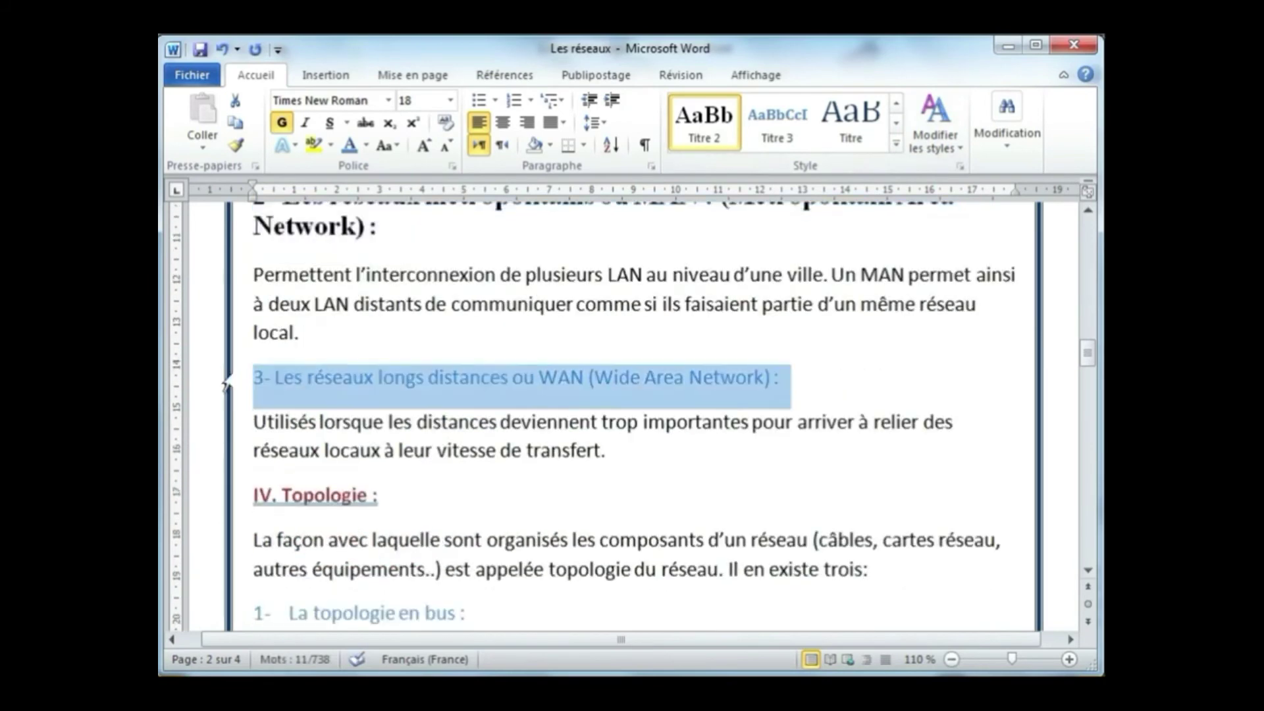
left_click(705, 129)
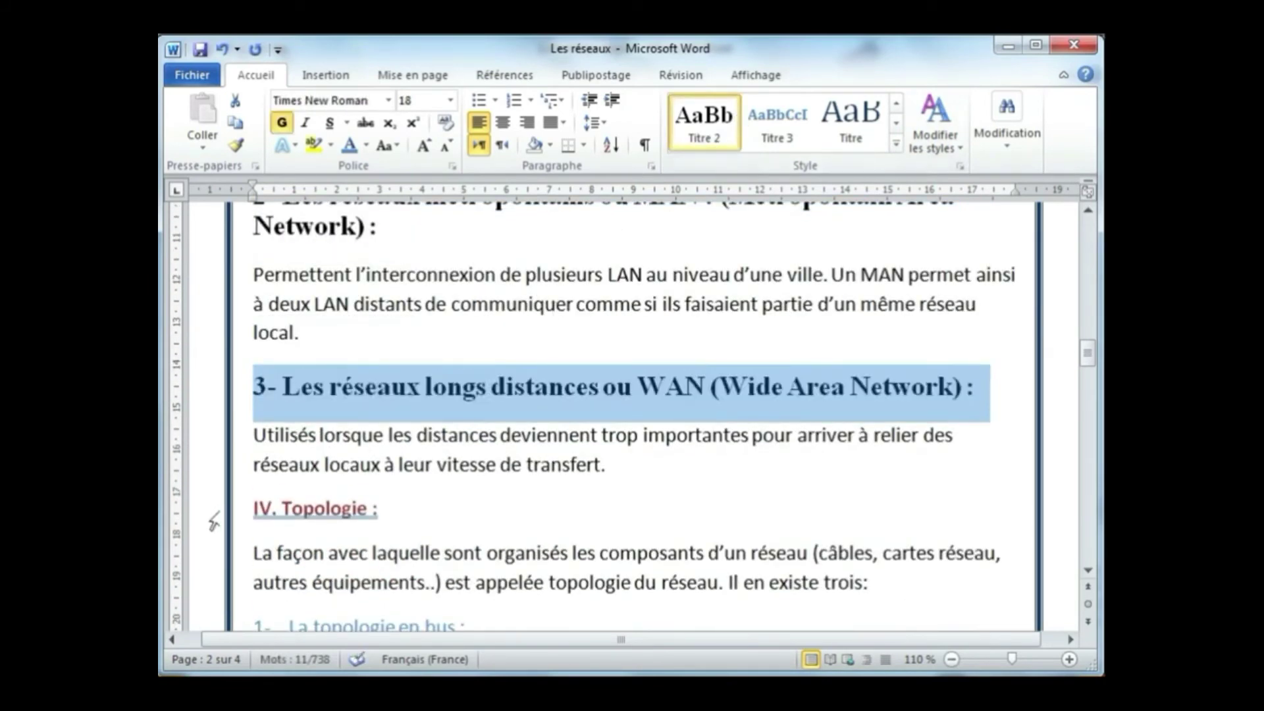
left_click(214, 522)
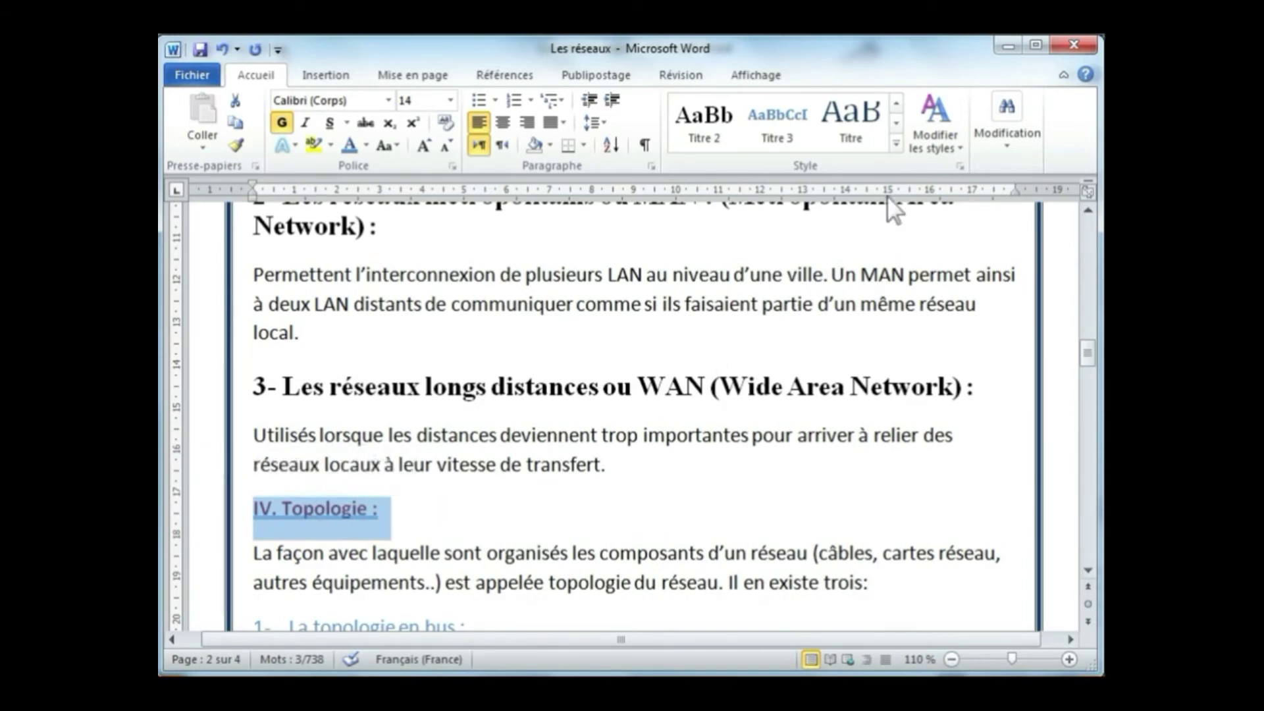
left_click(896, 143)
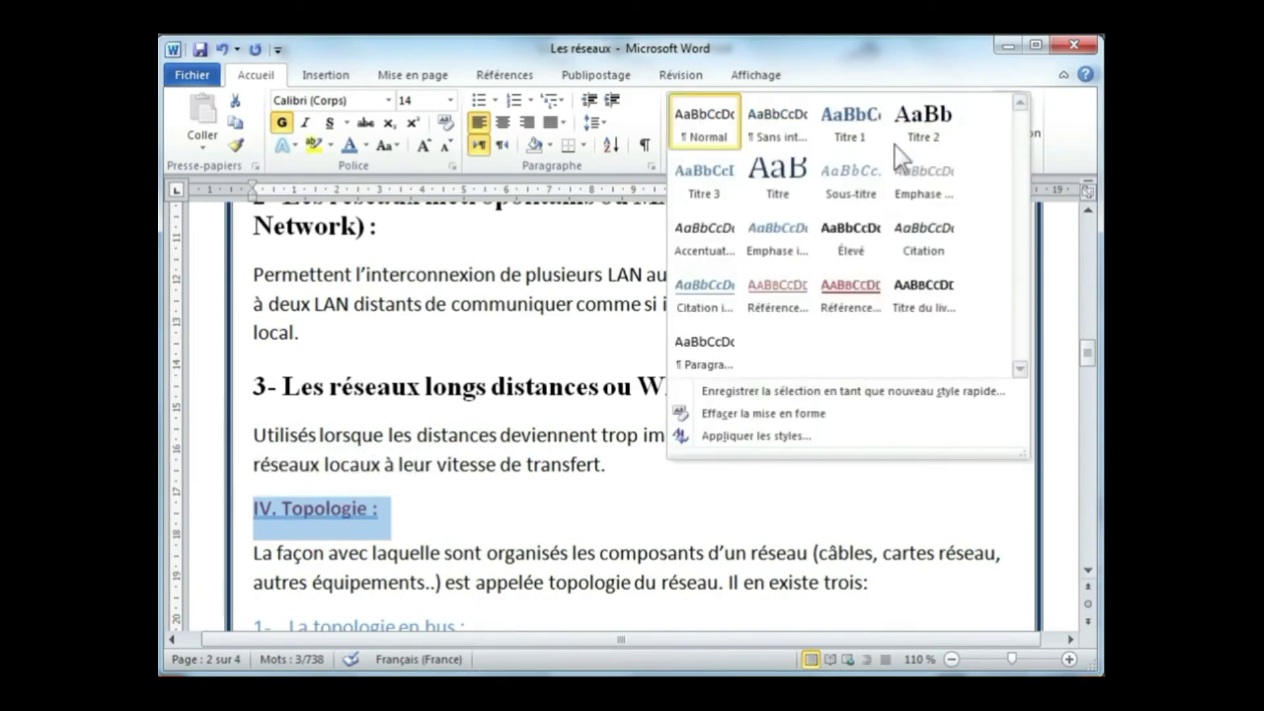
left_click(849, 126)
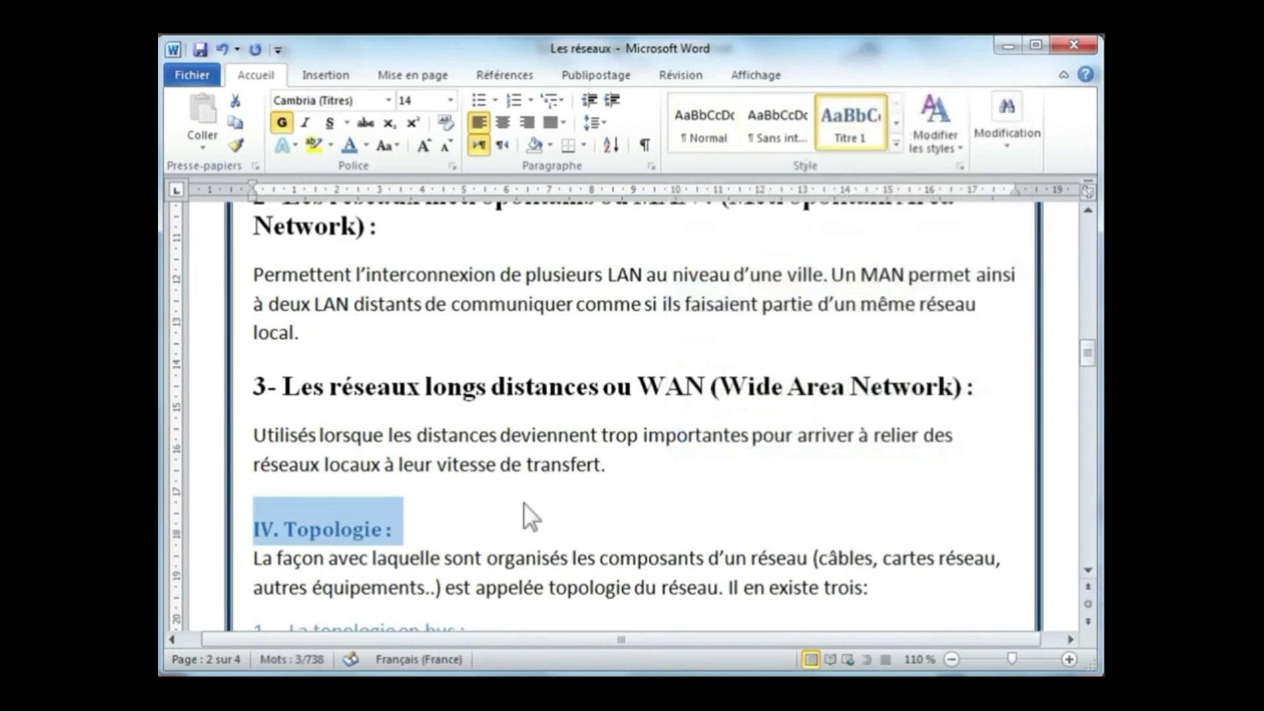
Apply the Titre 2 style to the subheadings "1- La topologie en bus", "2- La topologie en étoile" and "3- La topologie en anneau"
scroll(523, 515, "down", 2)
left_click(215, 422)
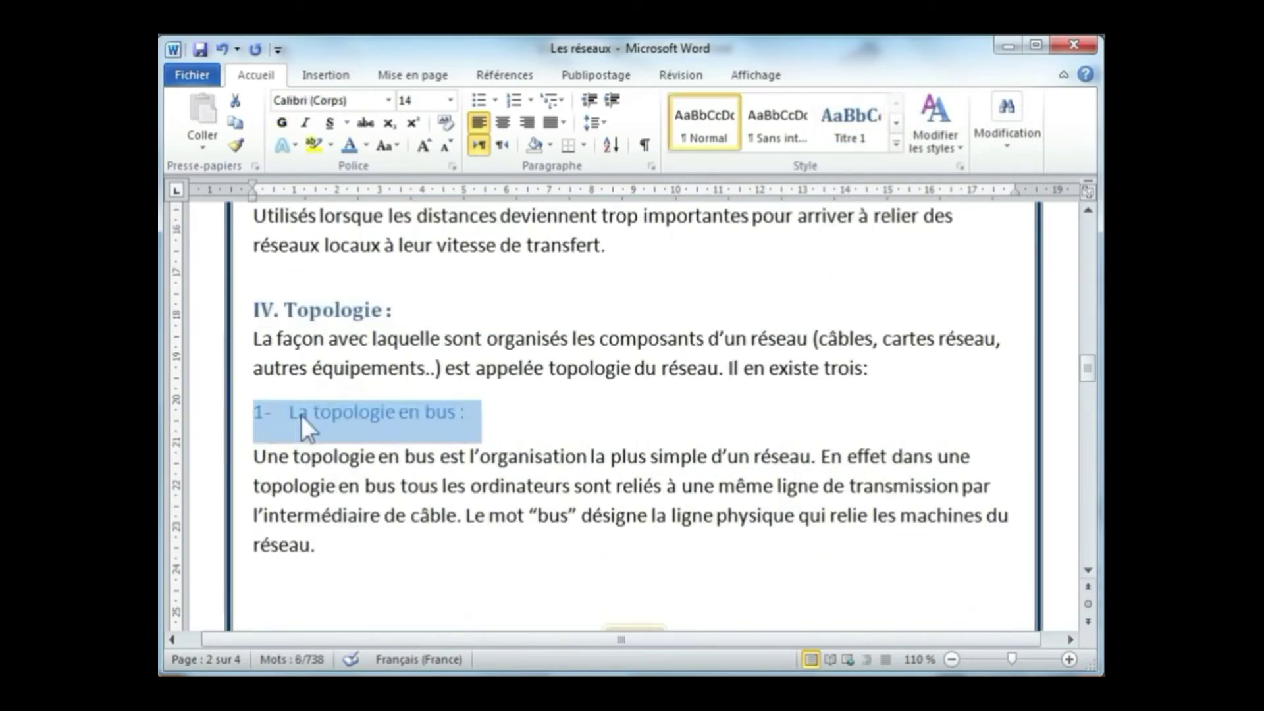
left_click(895, 142)
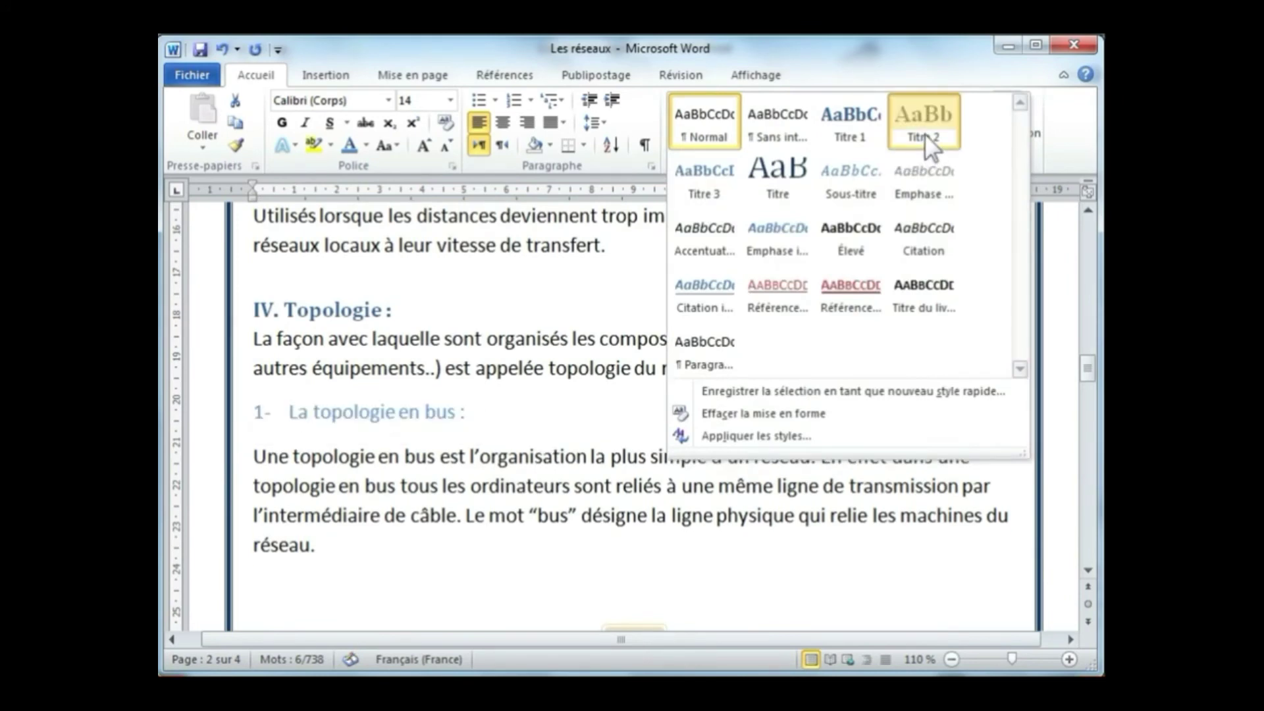
left_click(924, 133)
scroll(427, 499, "down", 4)
scroll(427, 498, "down", 2)
left_click(210, 397)
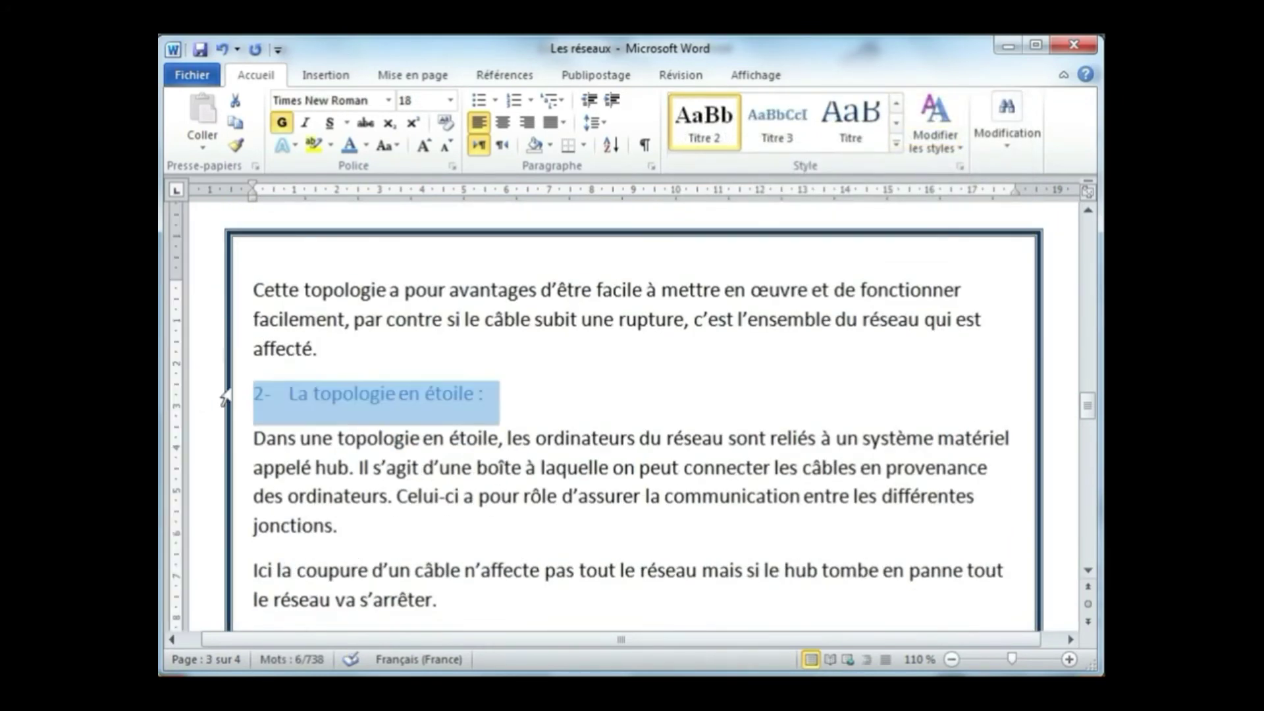
left_click(707, 124)
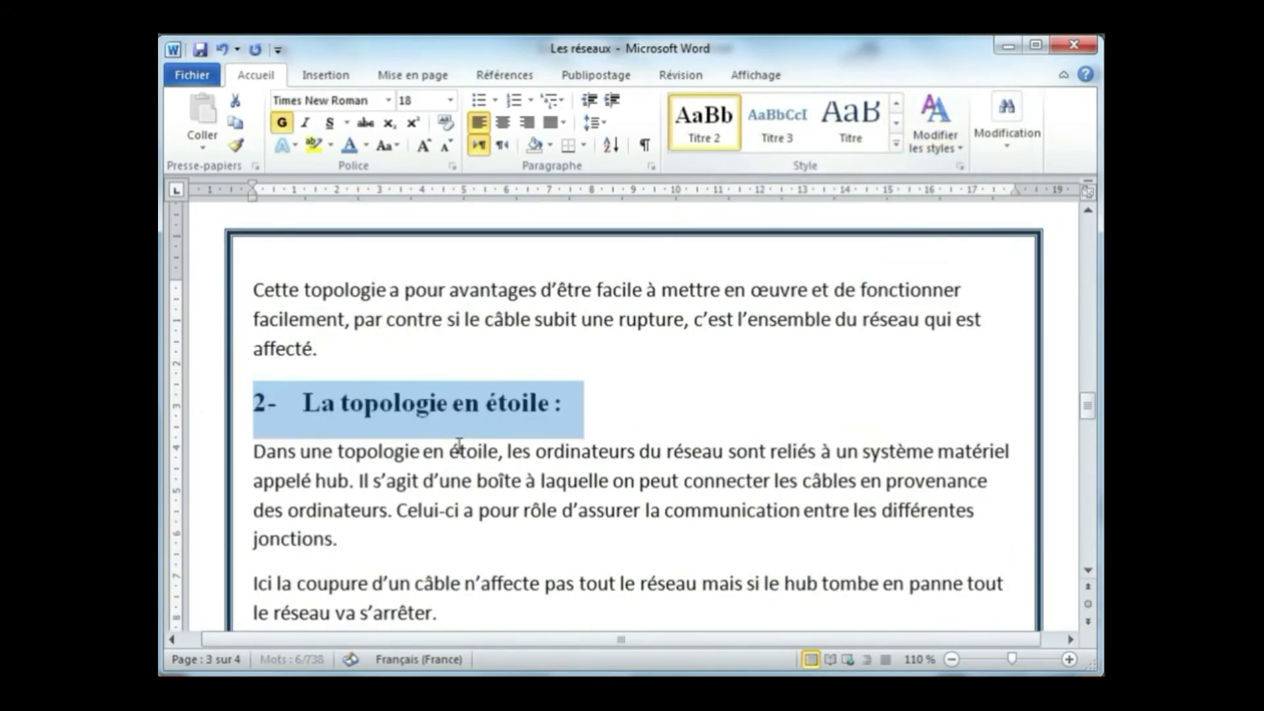
scroll(457, 443, "down", 5)
left_click(208, 275)
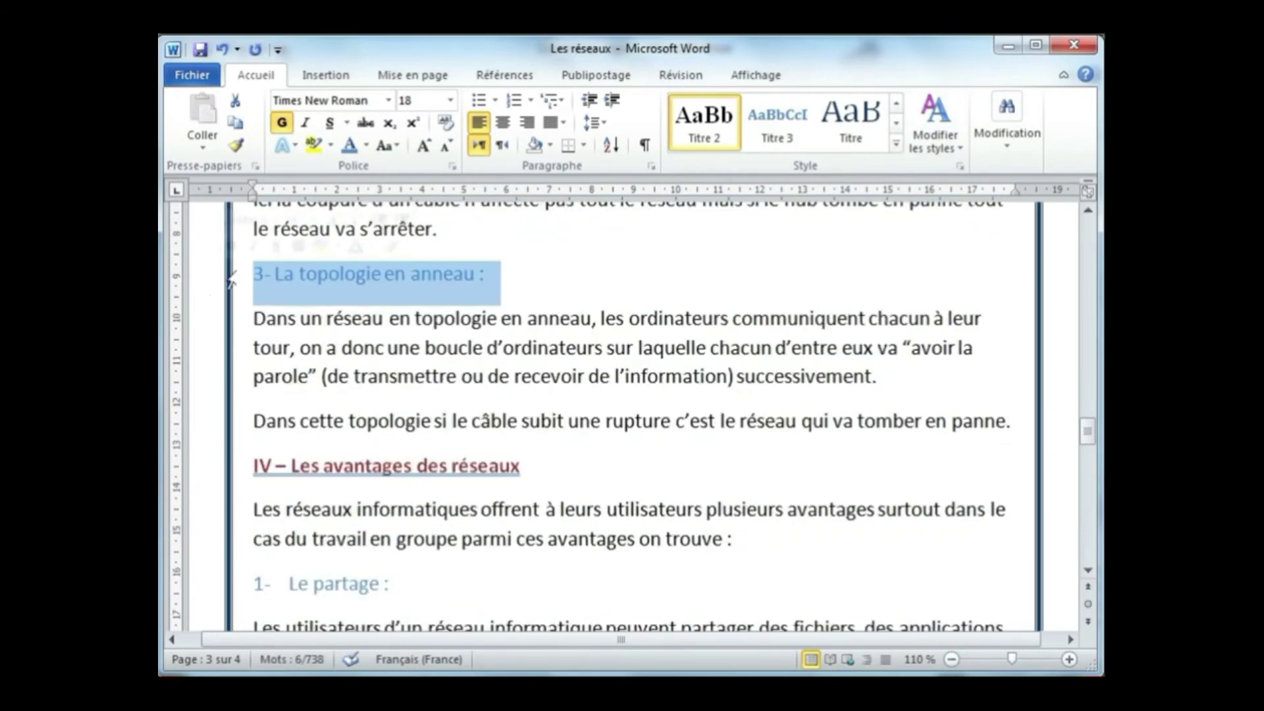
left_click(698, 127)
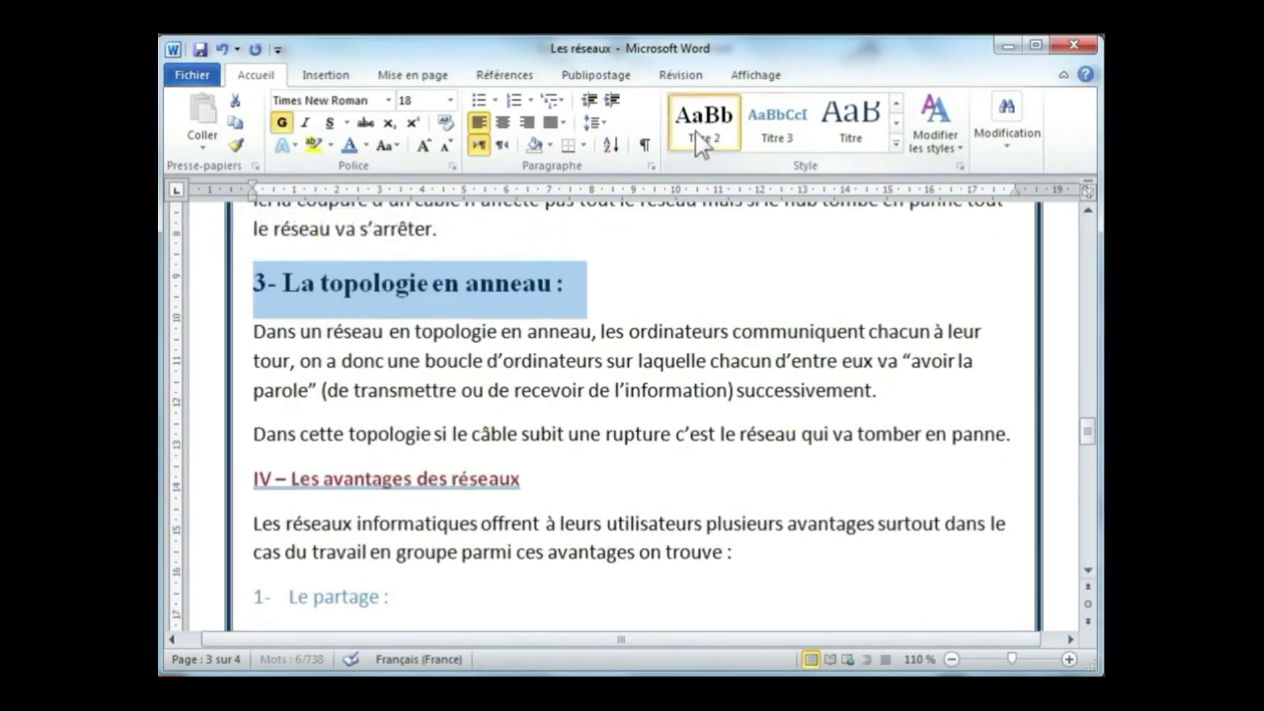
Apply the Titre 1 style to "IV – Les avantages des réseaux" and the Titre 2 style to "1- Le partage"
left_click(221, 493)
left_click(896, 143)
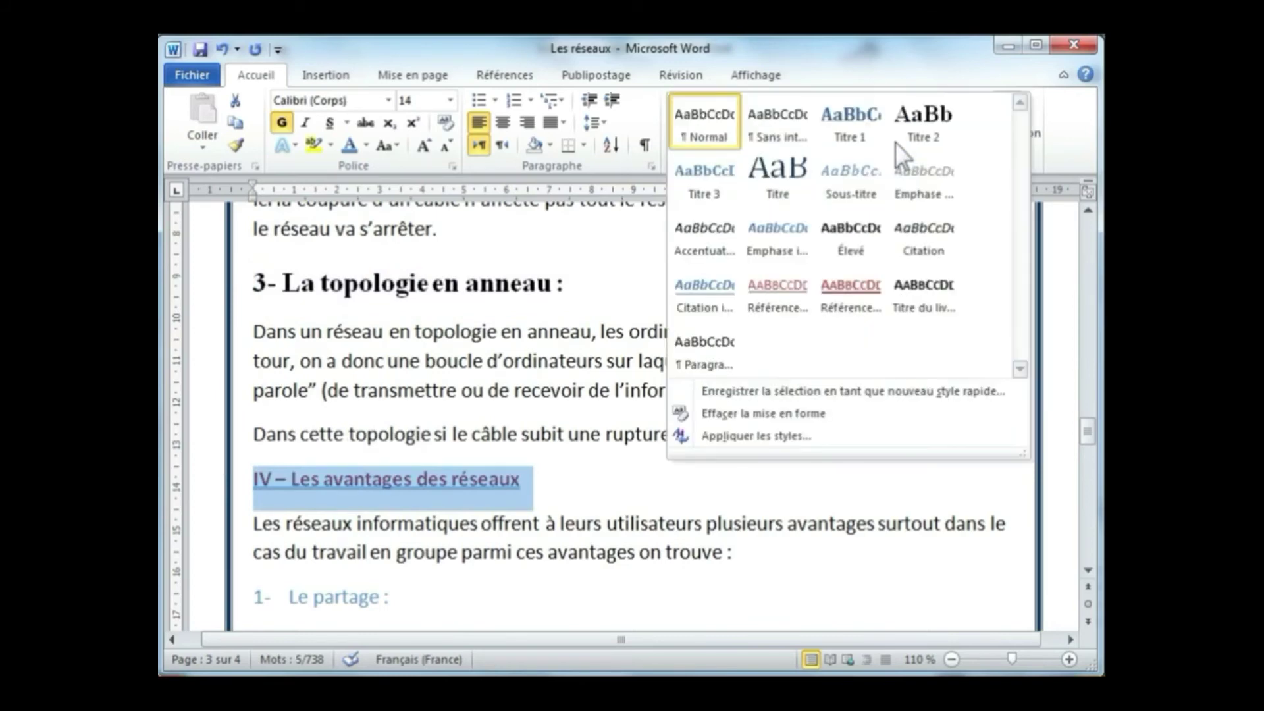
left_click(851, 121)
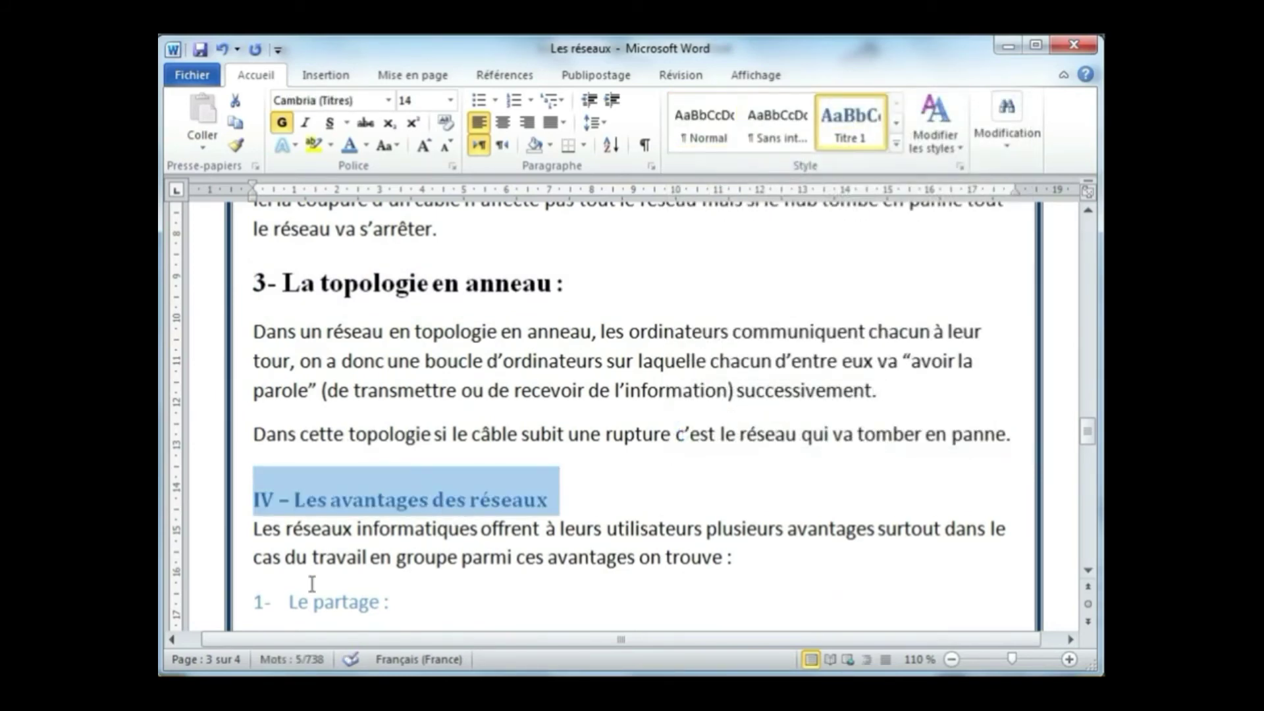
scroll(311, 584, "down", 1)
left_click(204, 502)
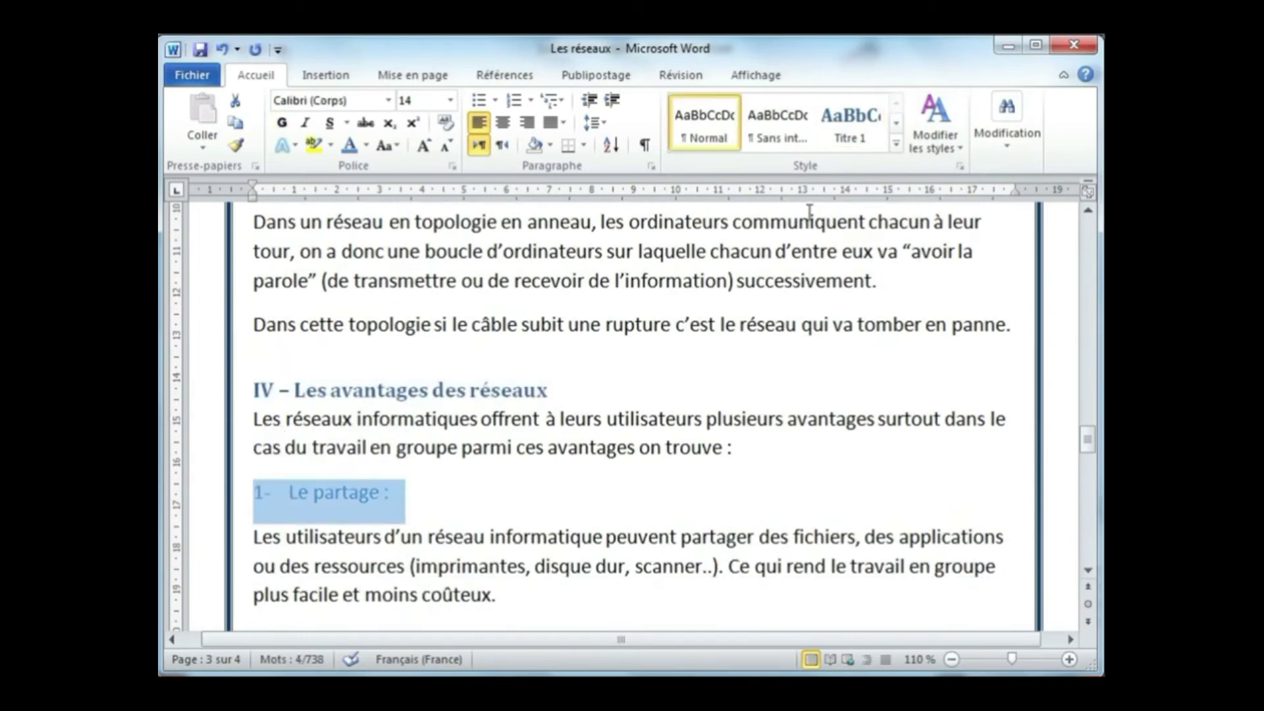
left_click(897, 145)
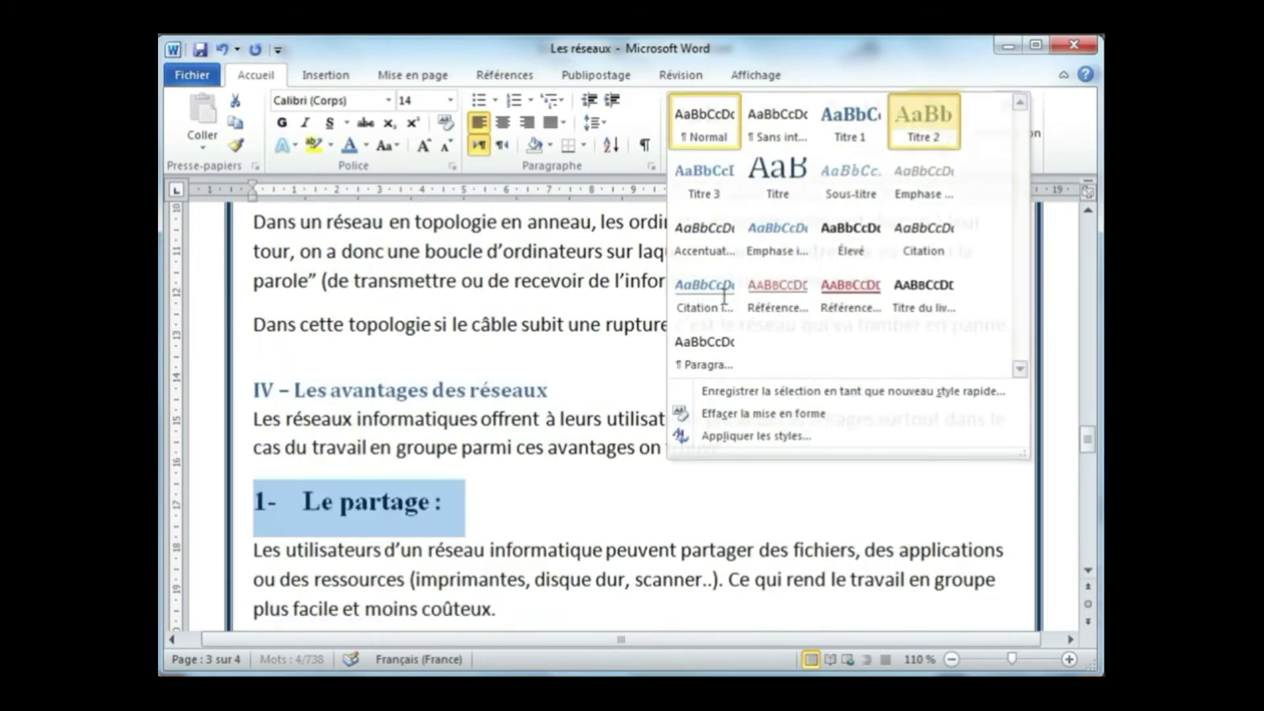
left_click(923, 122)
Apply the Titre 2 style to "2- La communication" and to "3- La topologie en étoile" at the end of page 3
scroll(430, 382, "down", 3)
left_click(207, 332)
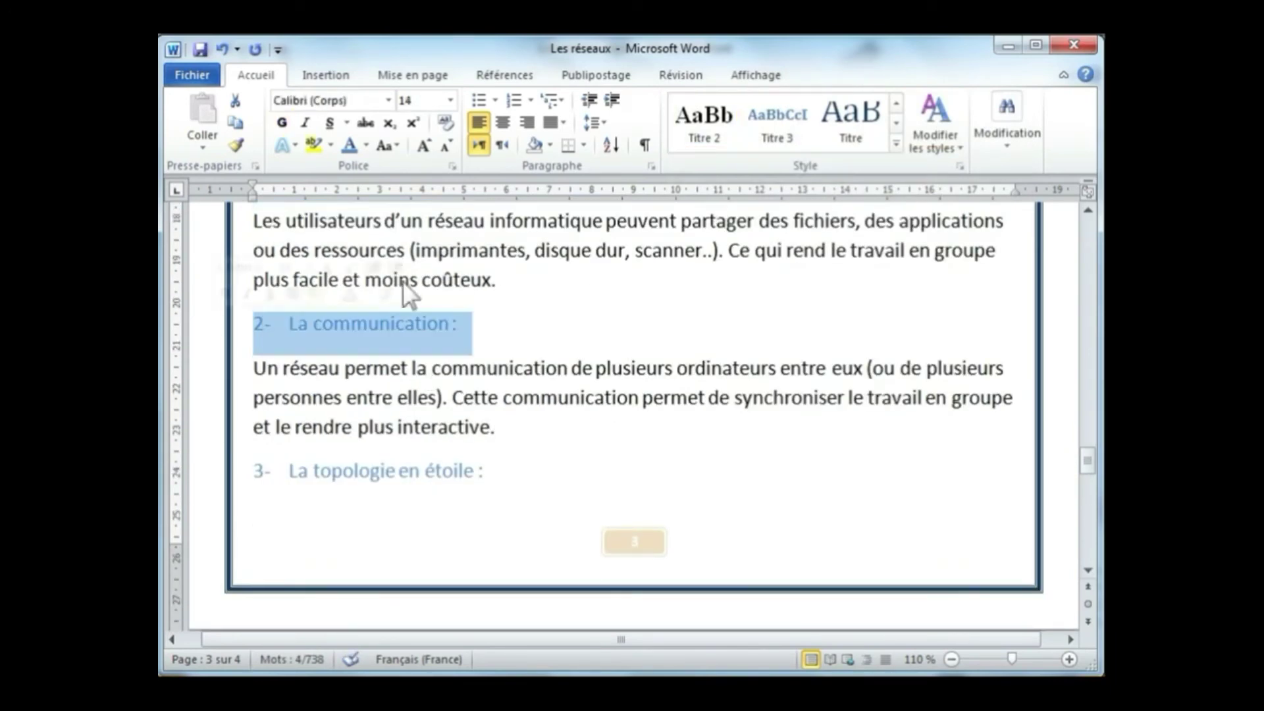
left_click(704, 125)
left_click(211, 490)
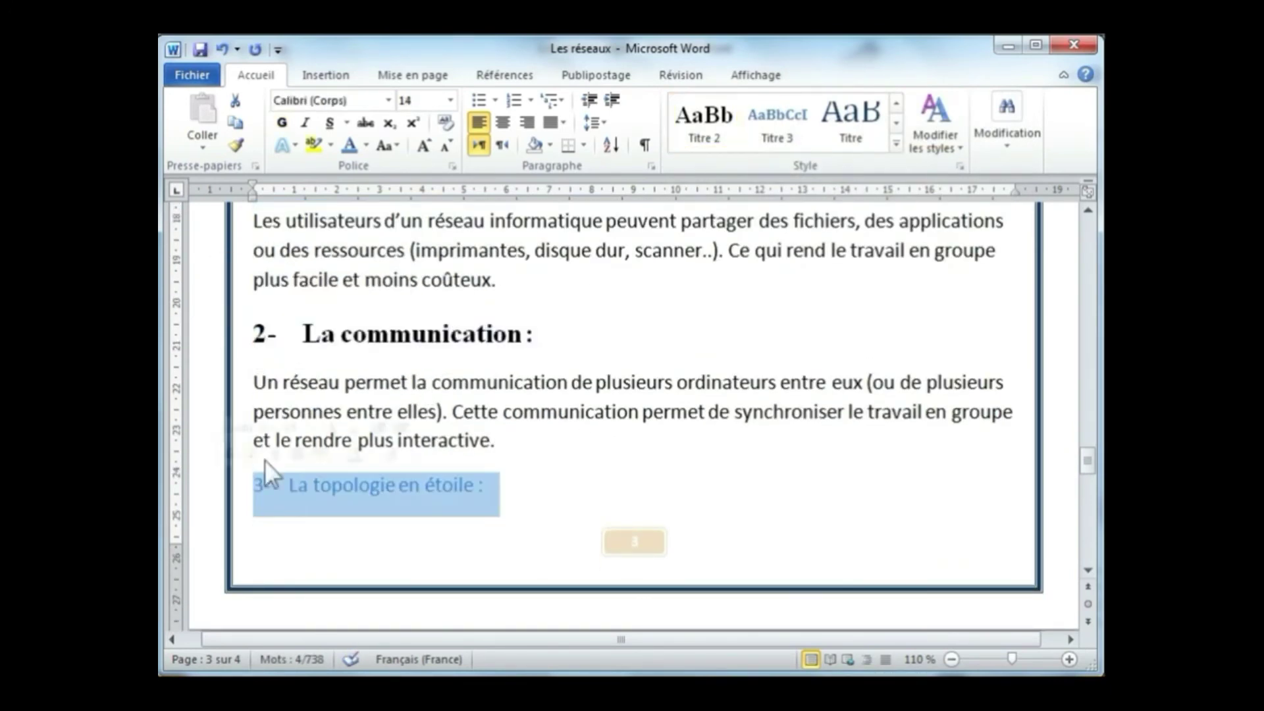
left_click(708, 132)
Move the SOMMAIRE title onto a new page by inserting empty lines and a page break before it
scroll(534, 405, "down", 7)
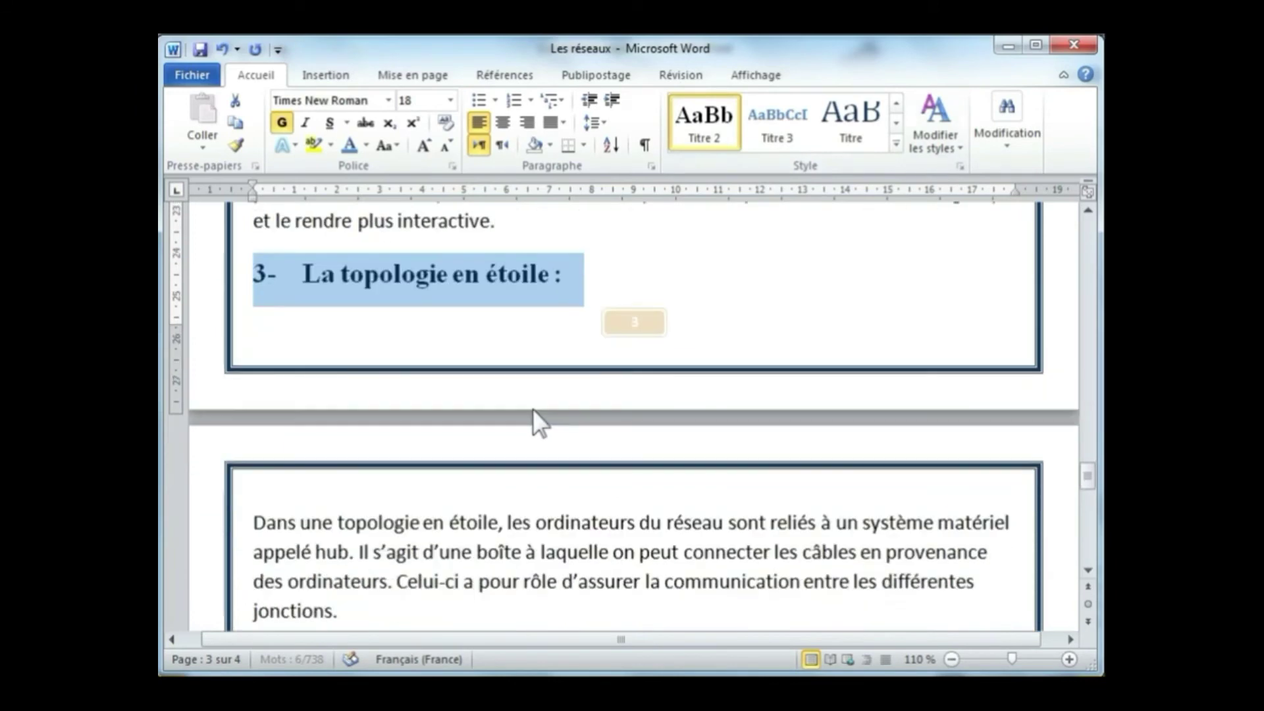
left_click(516, 389)
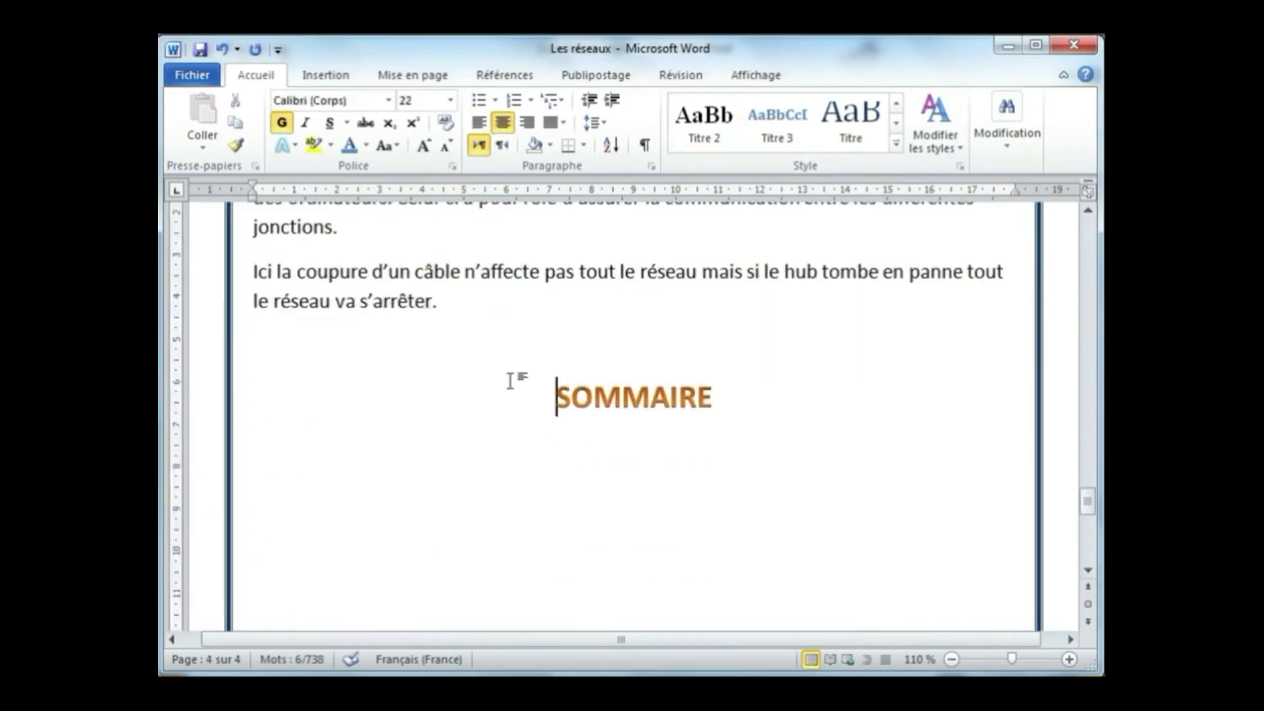
key("Return")
key("Return")
key("Return")
key("Return")
key("Return")
key("Return")
key("Return")
key("Return")
key("Return")
key("Return")
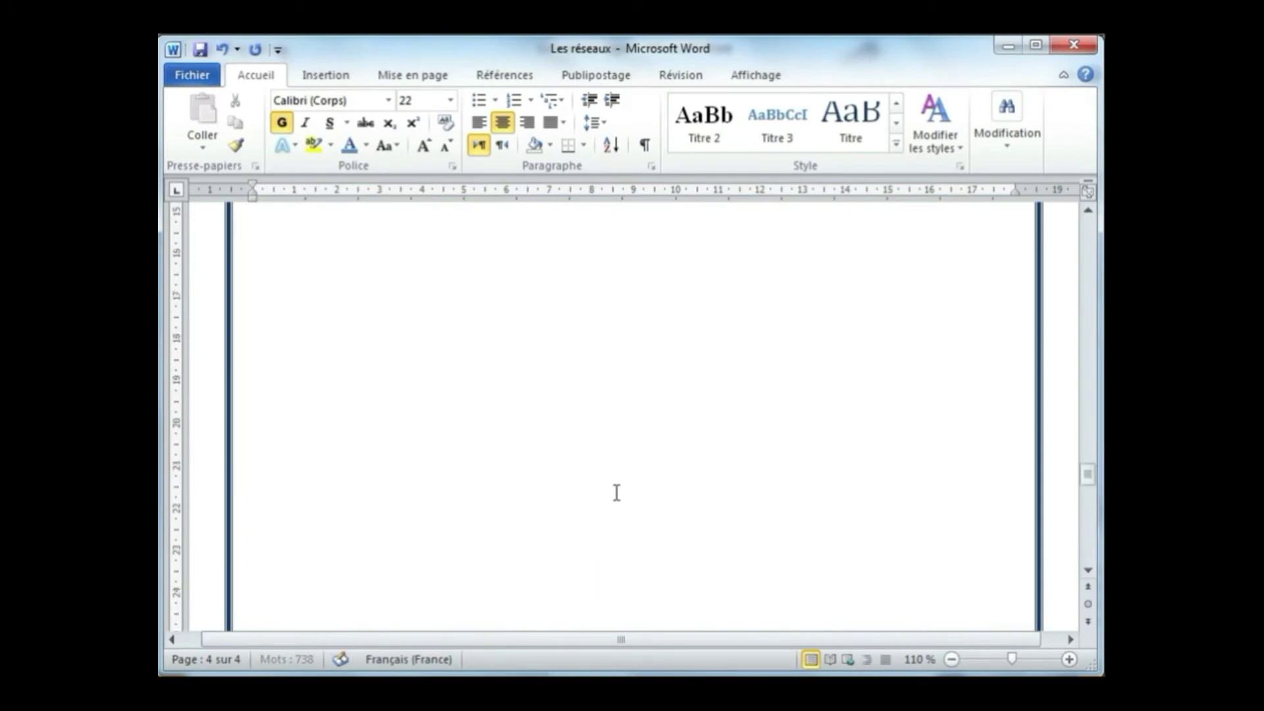
key("ctrl+Return")
scroll(617, 492, "down", 4)
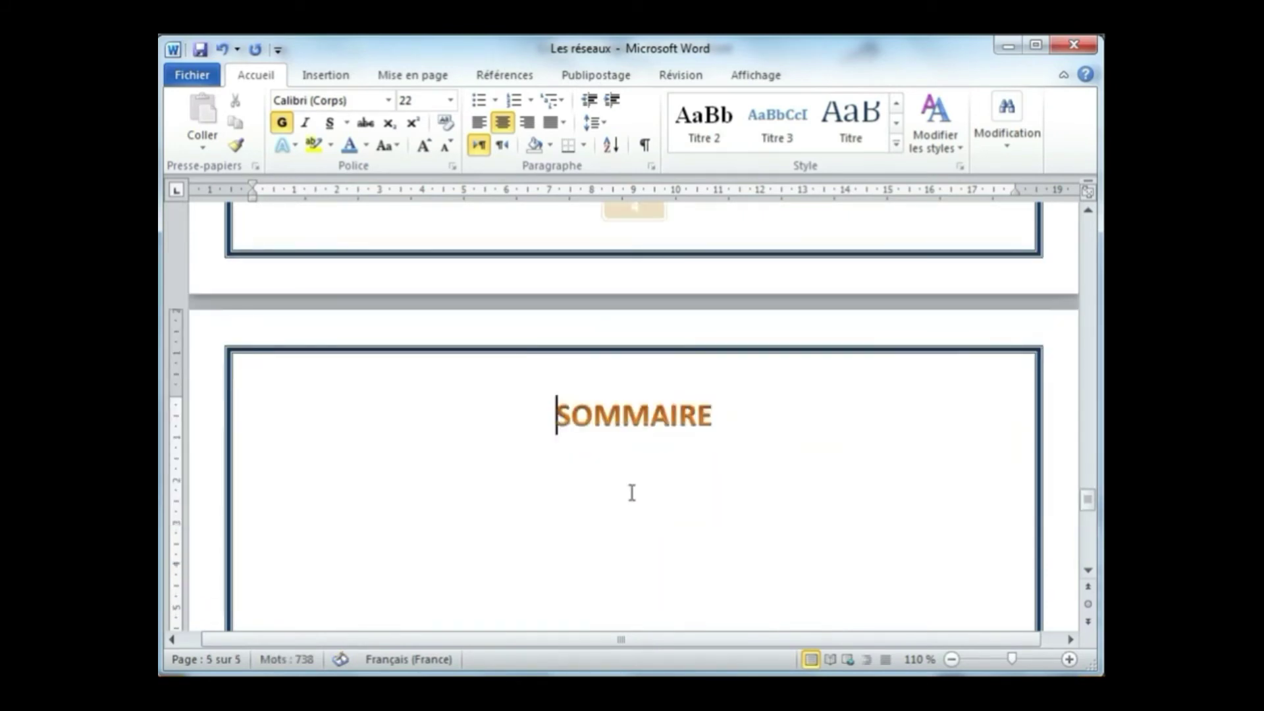
Place the cursor on the empty line below SOMMAIRE and open the settings for inserting a custom table of contents
left_click(630, 497)
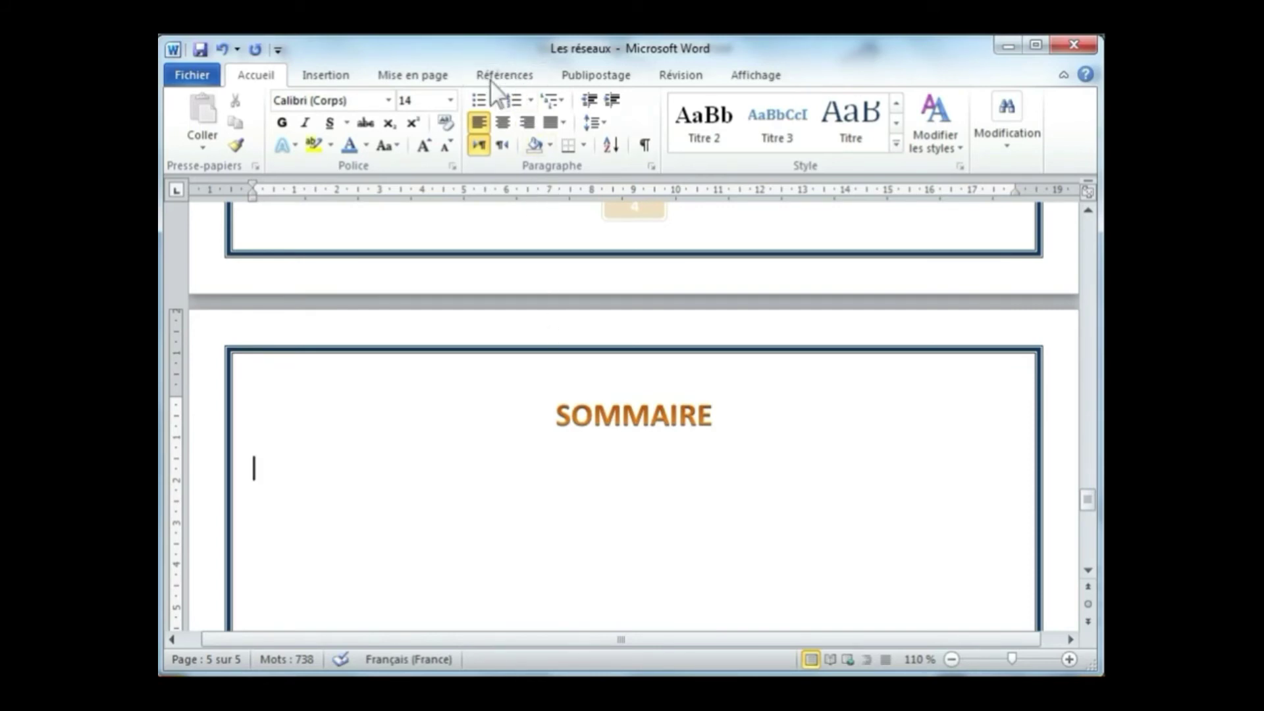
double_click(264, 464)
left_click(268, 486)
left_click(506, 74)
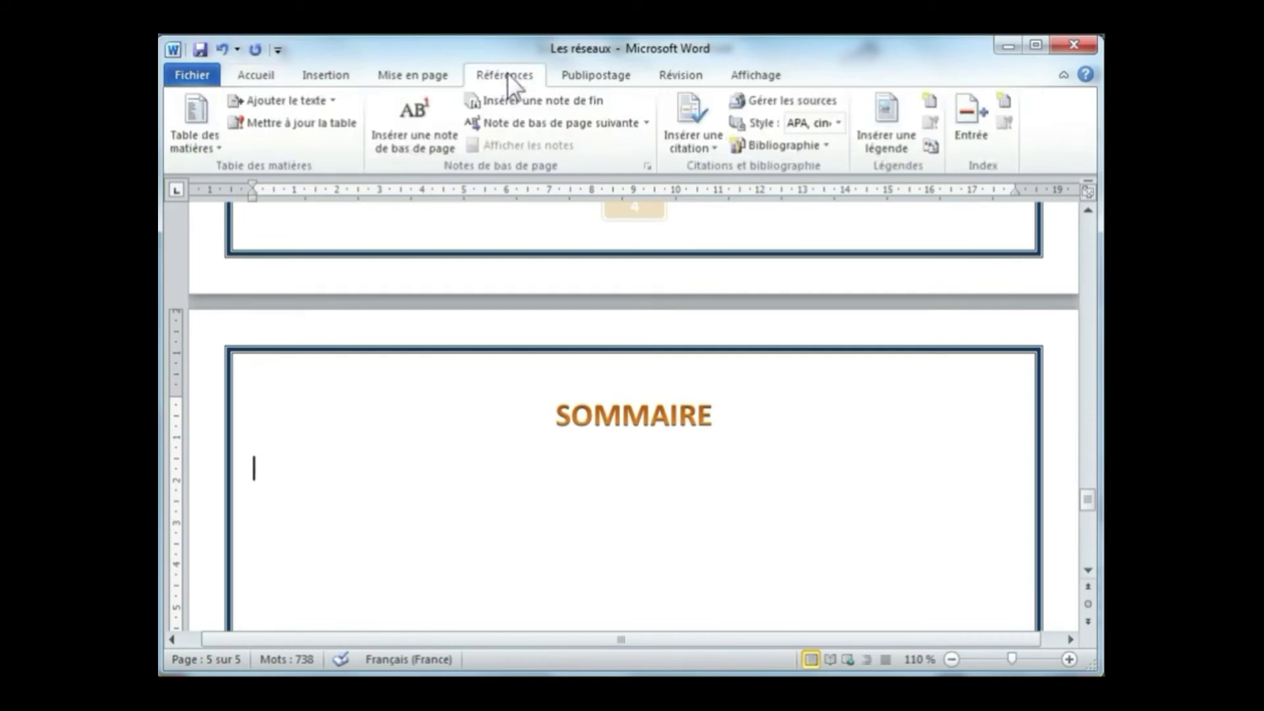
left_click(212, 148)
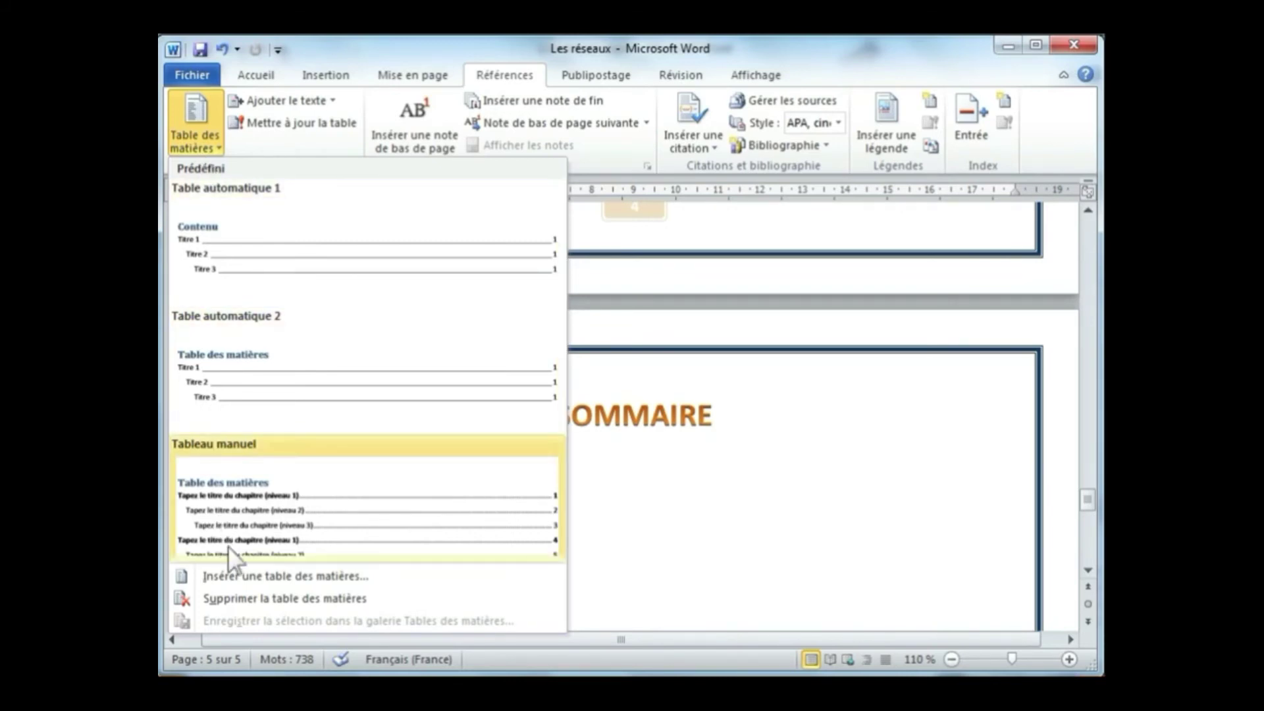
left_click(321, 578)
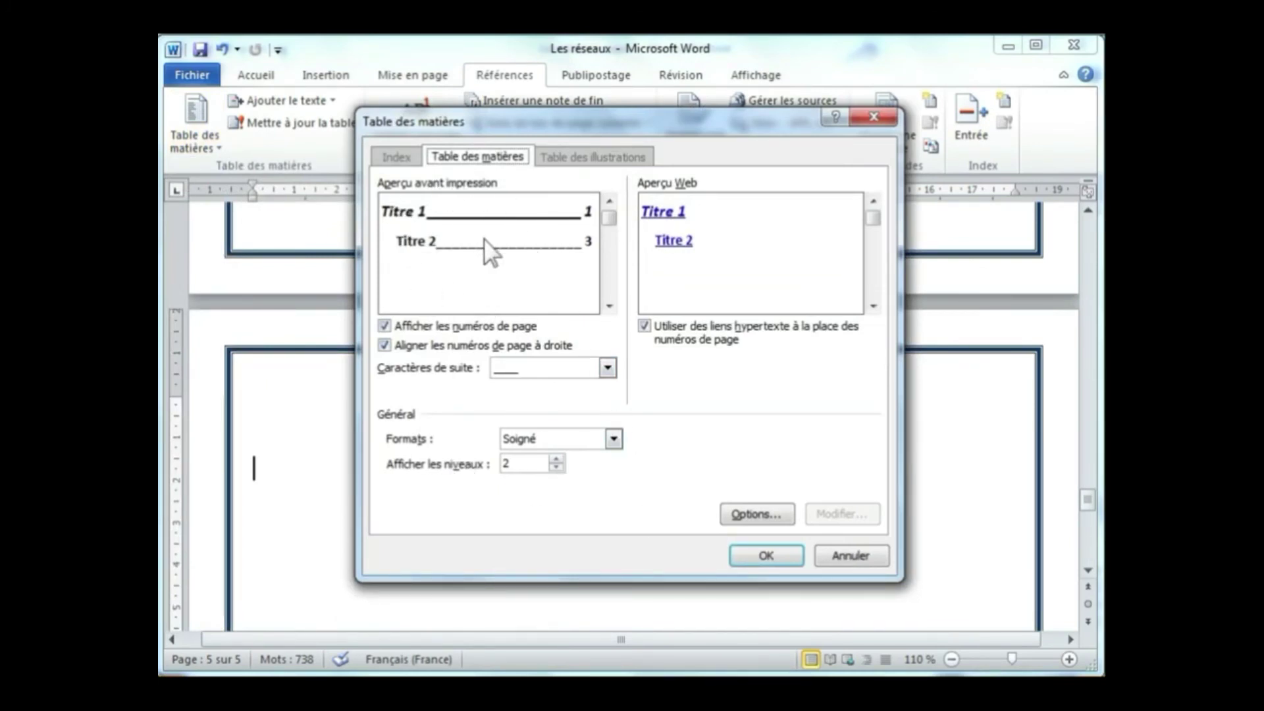
Preview the table of contents with 3 and 4 levels, and set the displayed levels back to 2
left_click(556, 459)
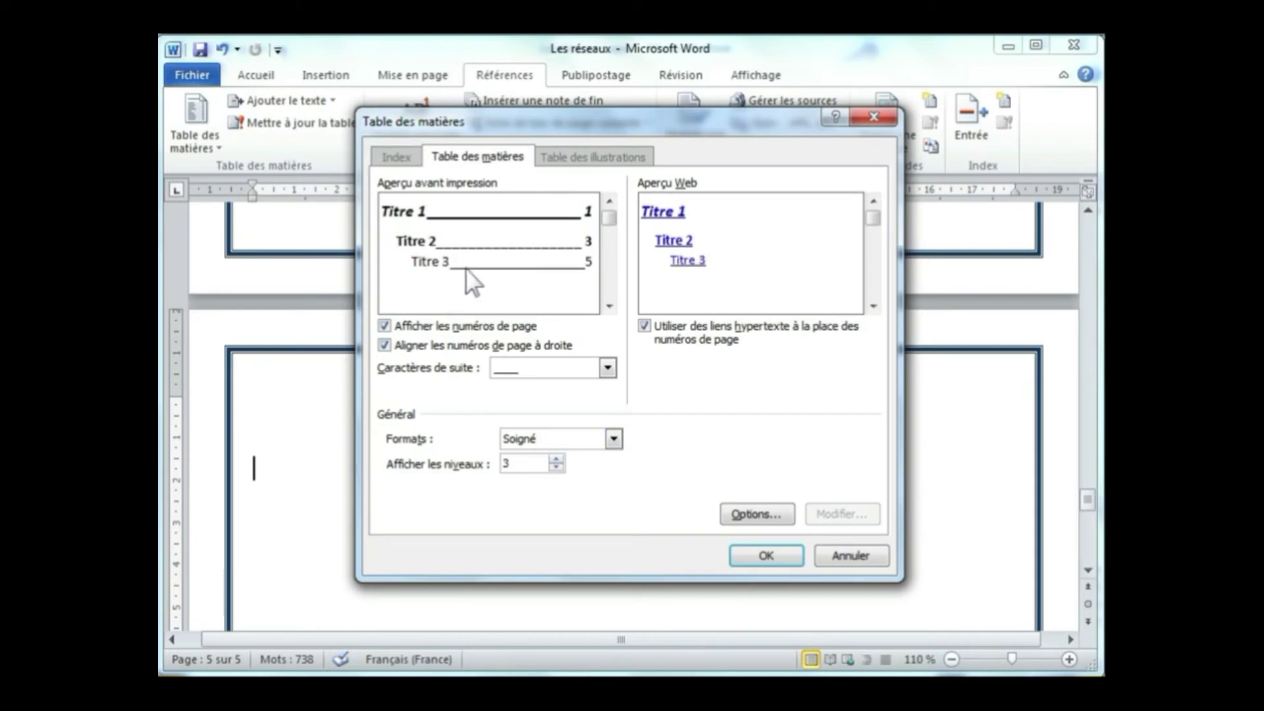
left_click(557, 459)
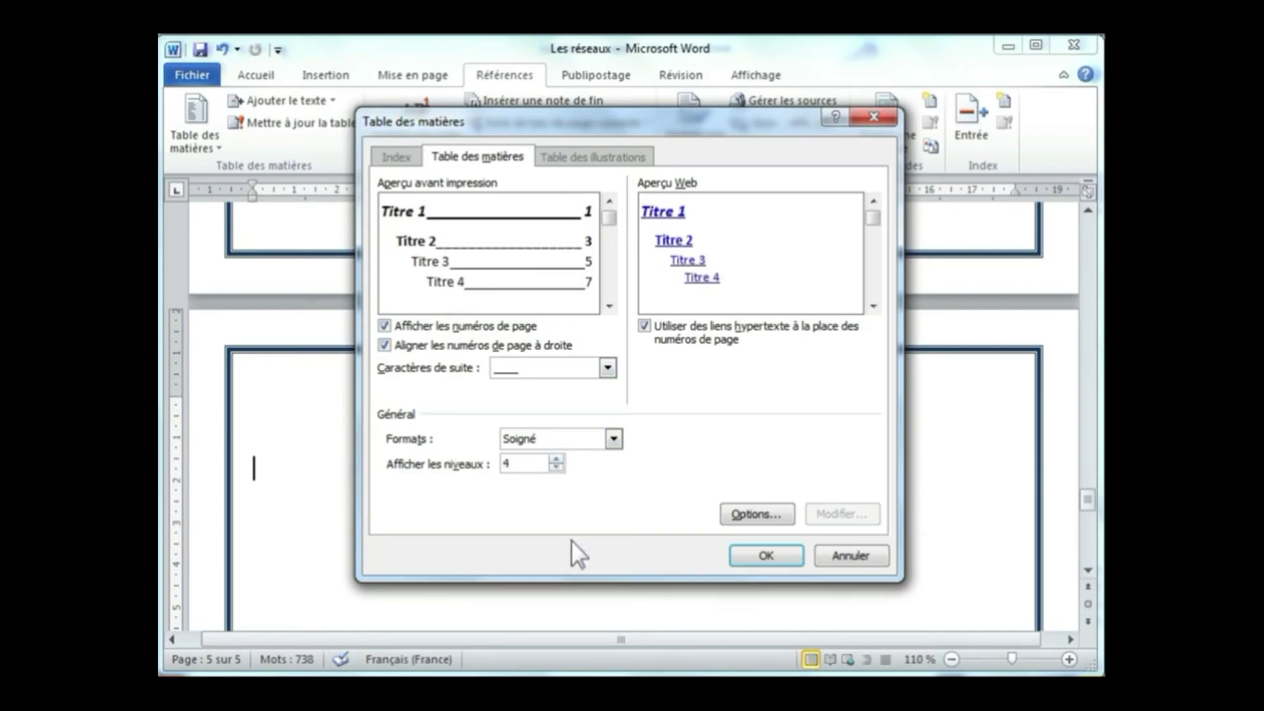
left_click(556, 468)
left_click(556, 468)
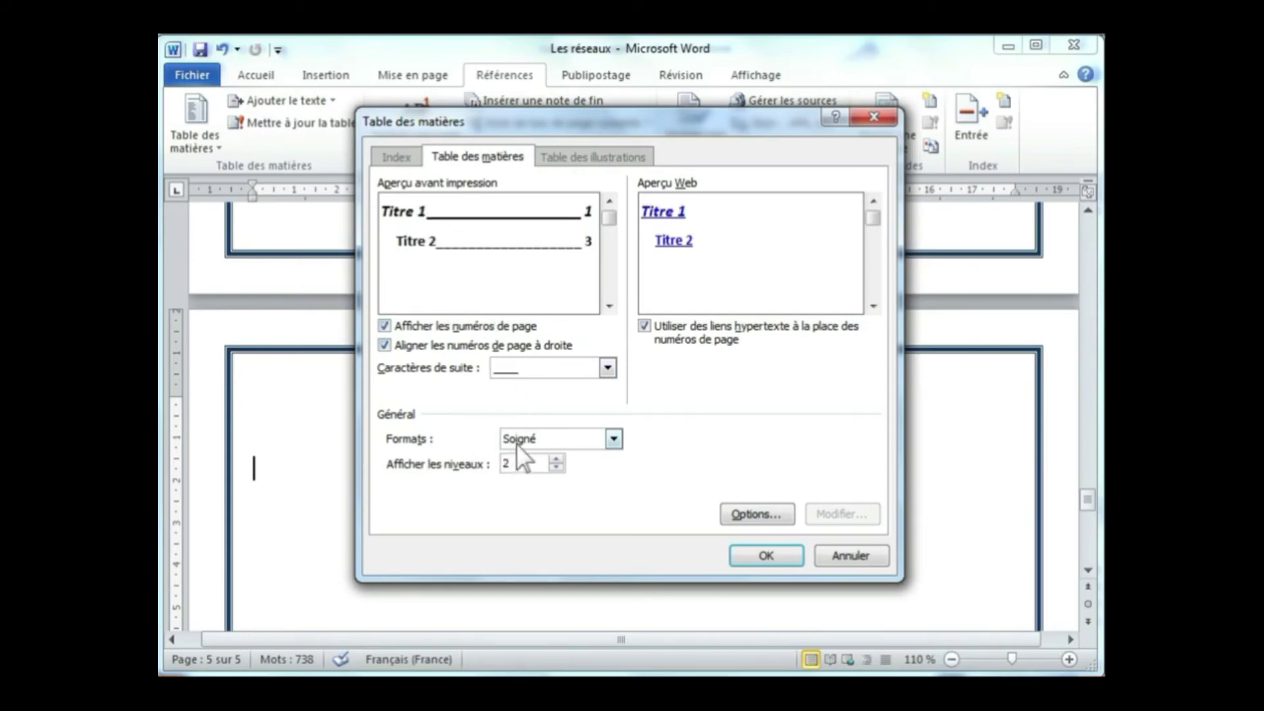
Preview the Classique, Recherché, Moderne and Officiel formats for the table of contents, and set the format back to Soigné
left_click(614, 439)
left_click(571, 471)
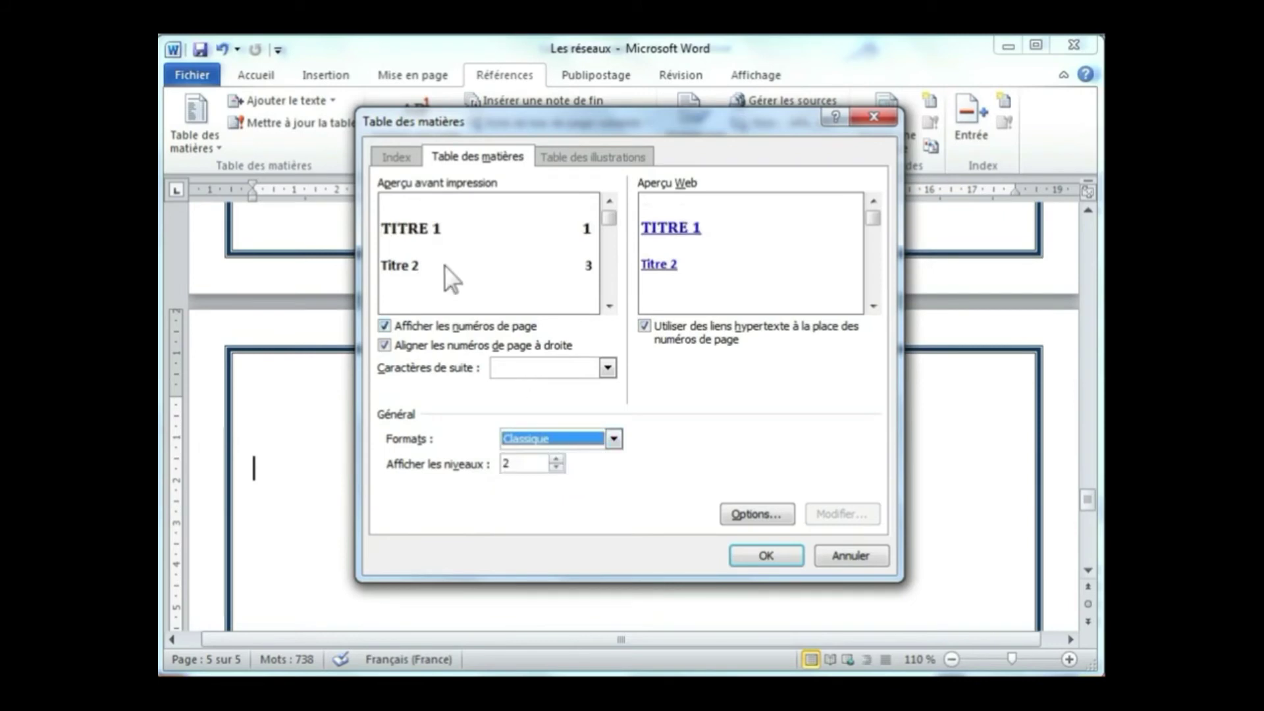
left_click(614, 440)
left_click(575, 499)
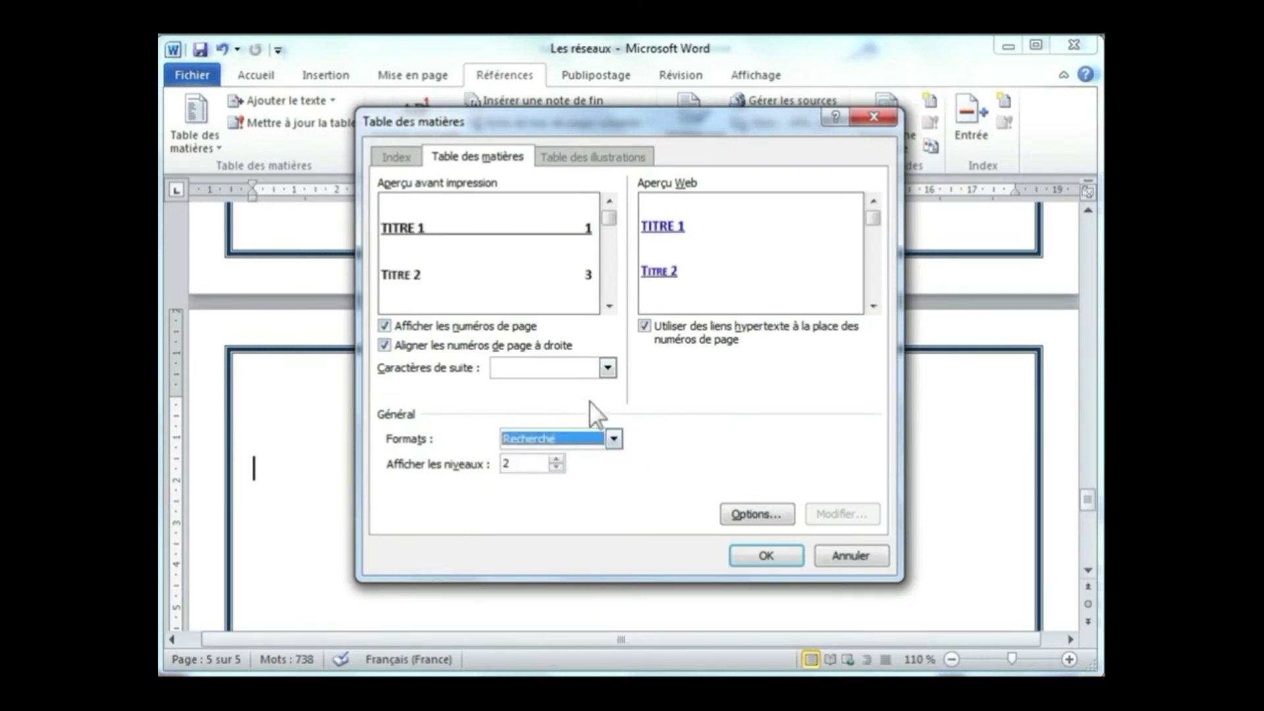
left_click(614, 439)
left_click(568, 513)
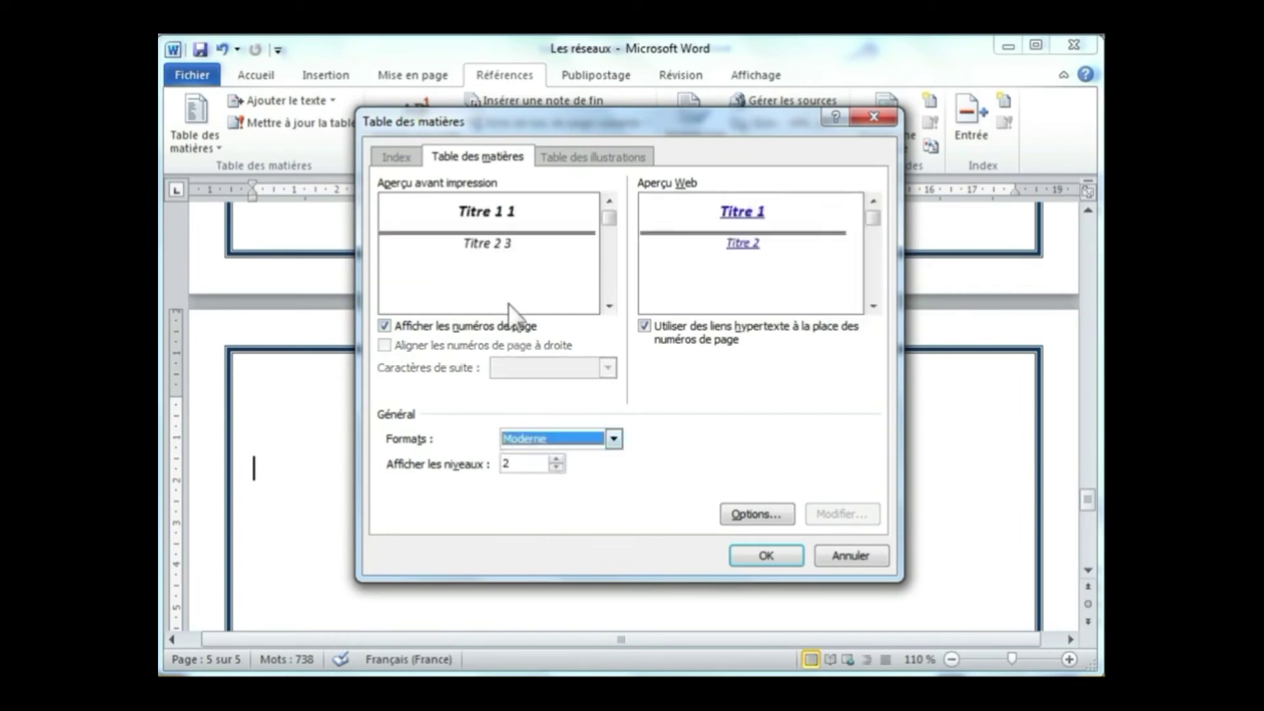
left_click(614, 439)
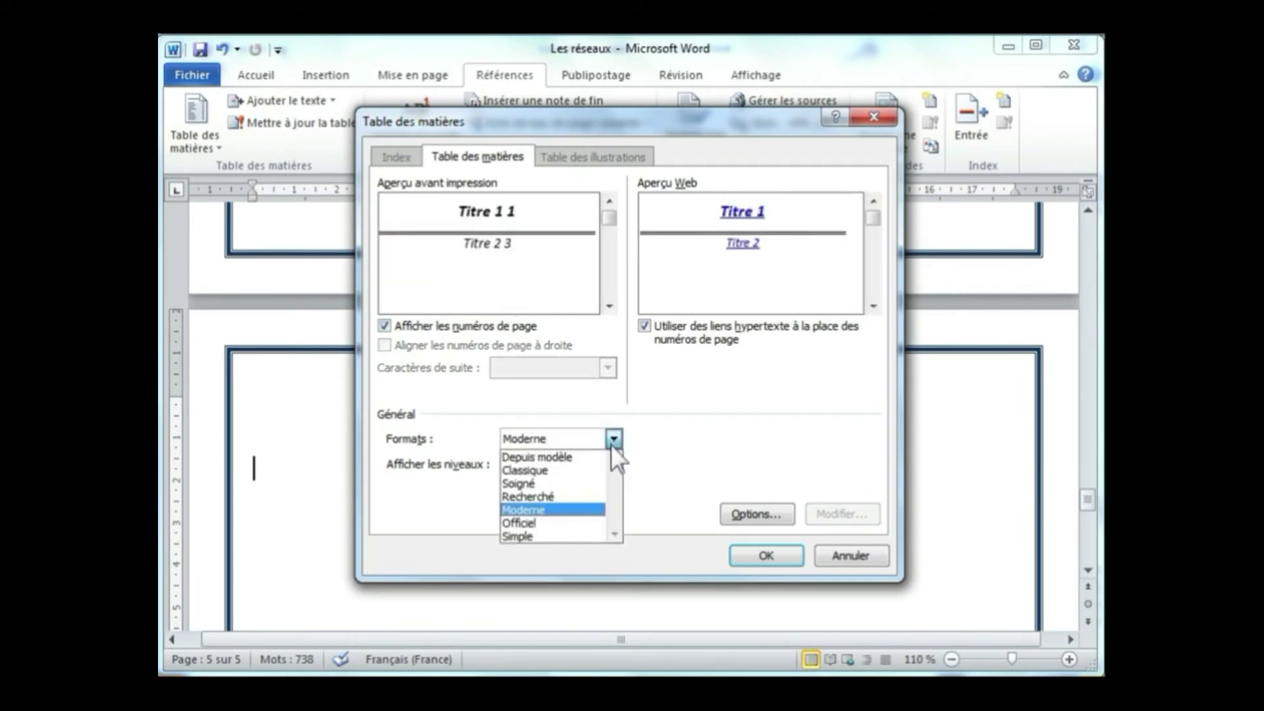
left_click(559, 527)
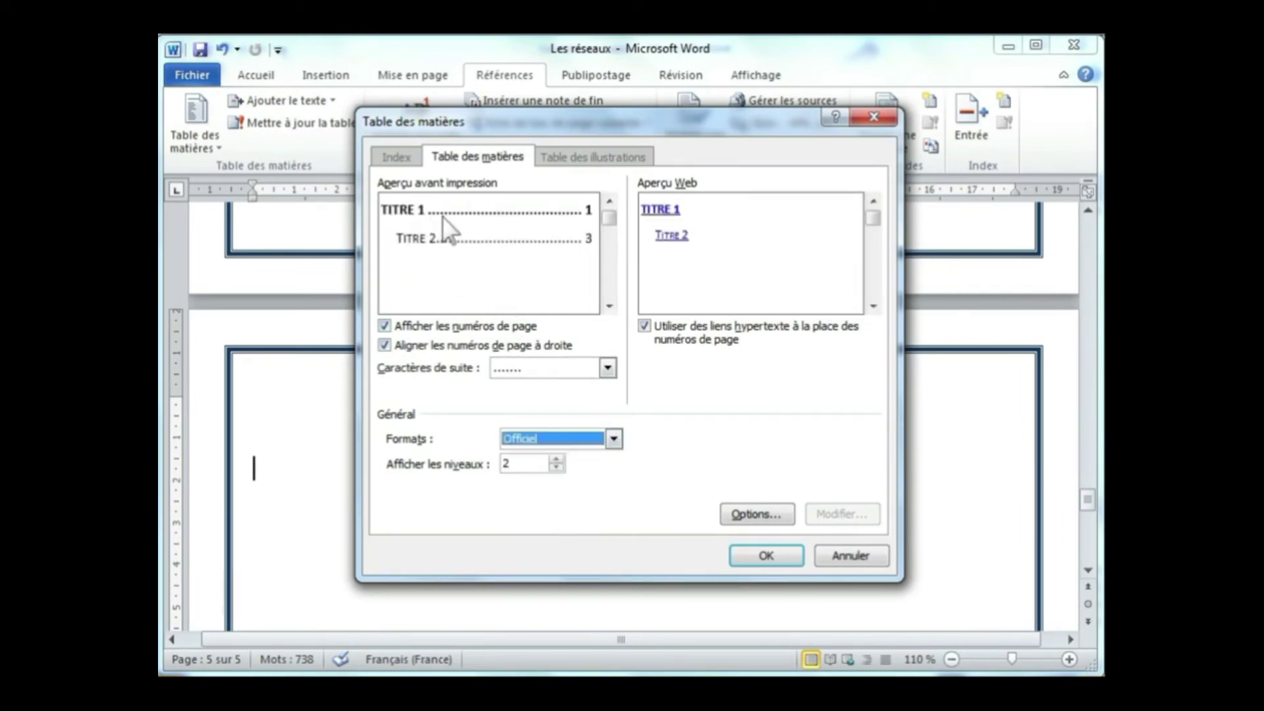
left_click(614, 438)
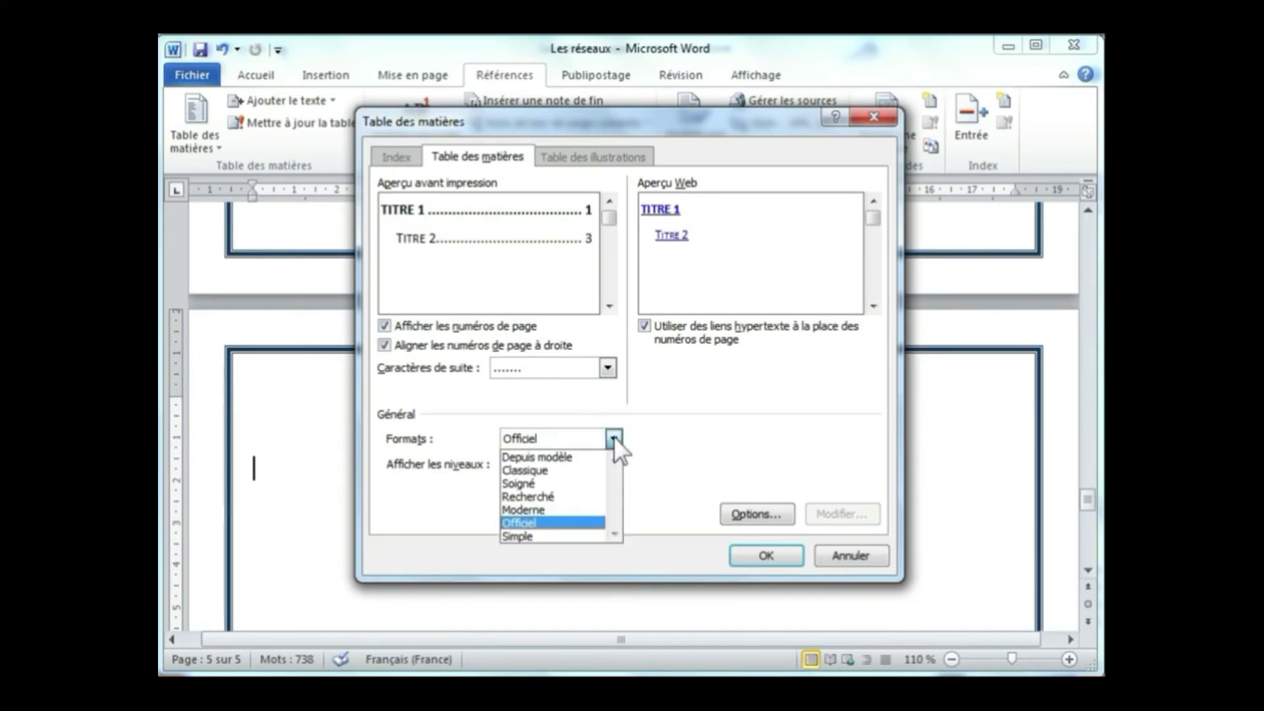
left_click(546, 486)
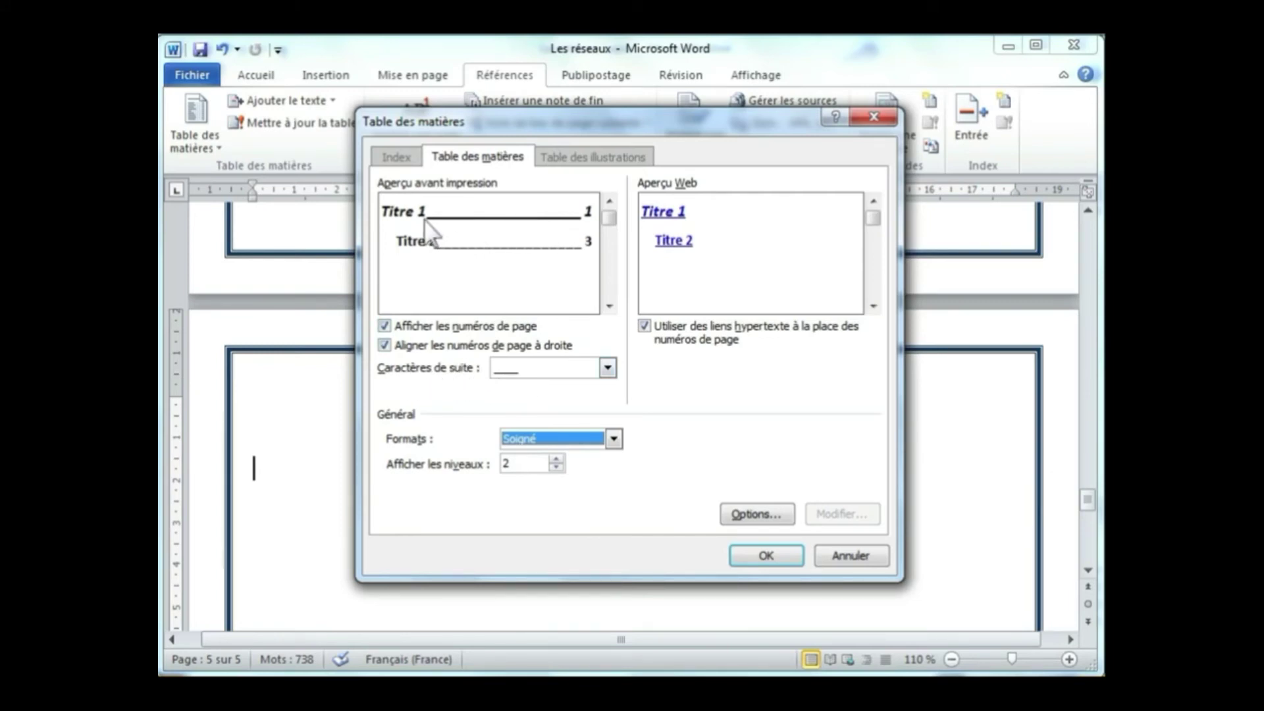
Preview the dotted and dashed tab leaders for the table of contents, and set the leader back to the solid line
left_click(608, 369)
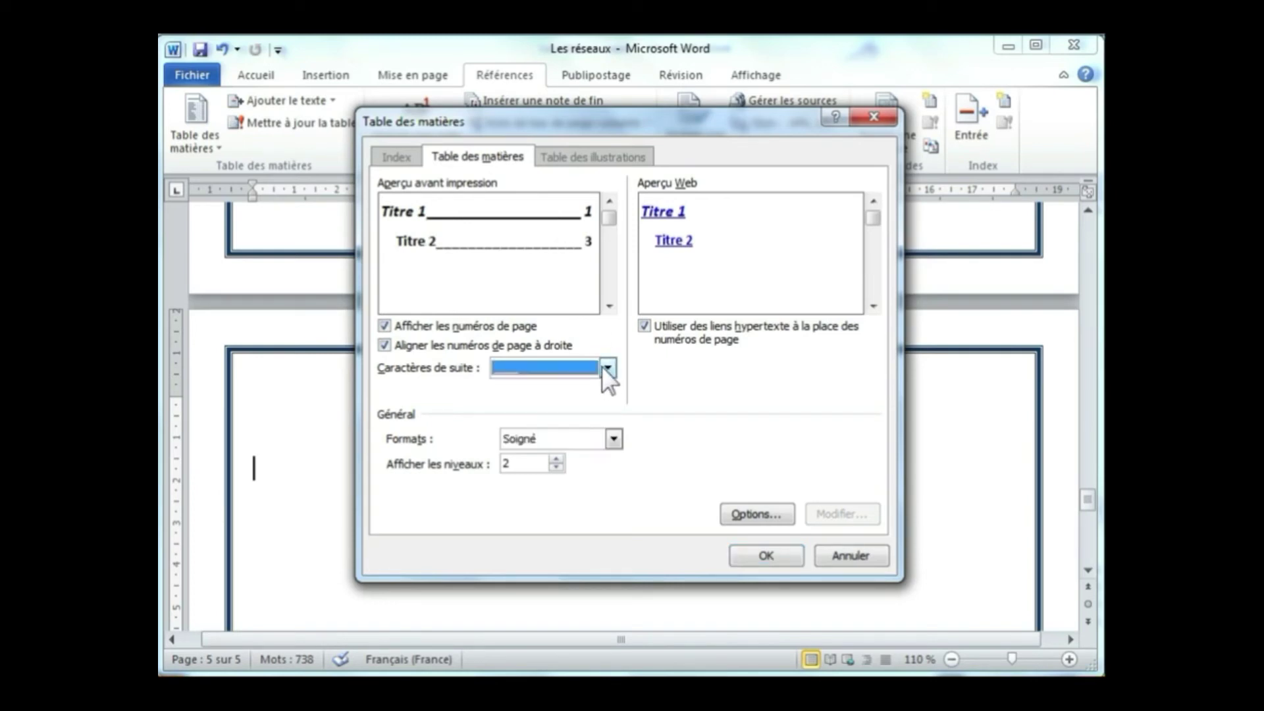
left_click(608, 368)
left_click(531, 399)
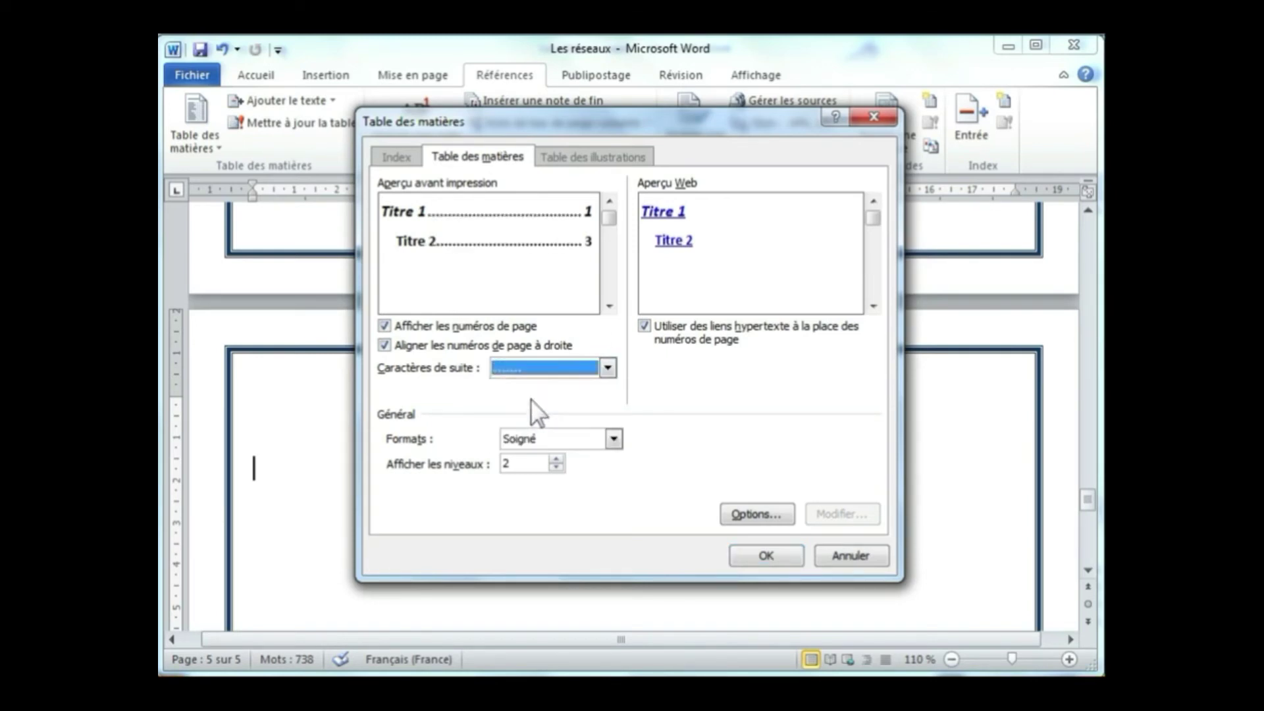
left_click(606, 368)
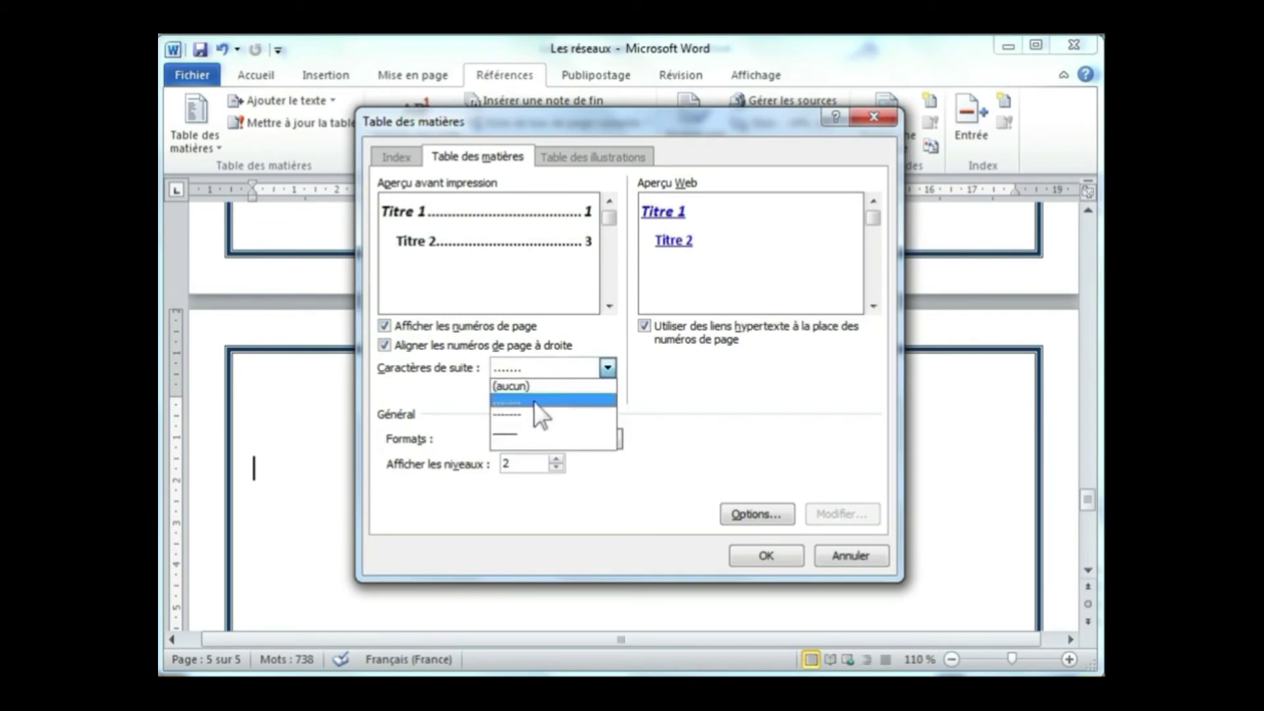
left_click(537, 413)
left_click(608, 368)
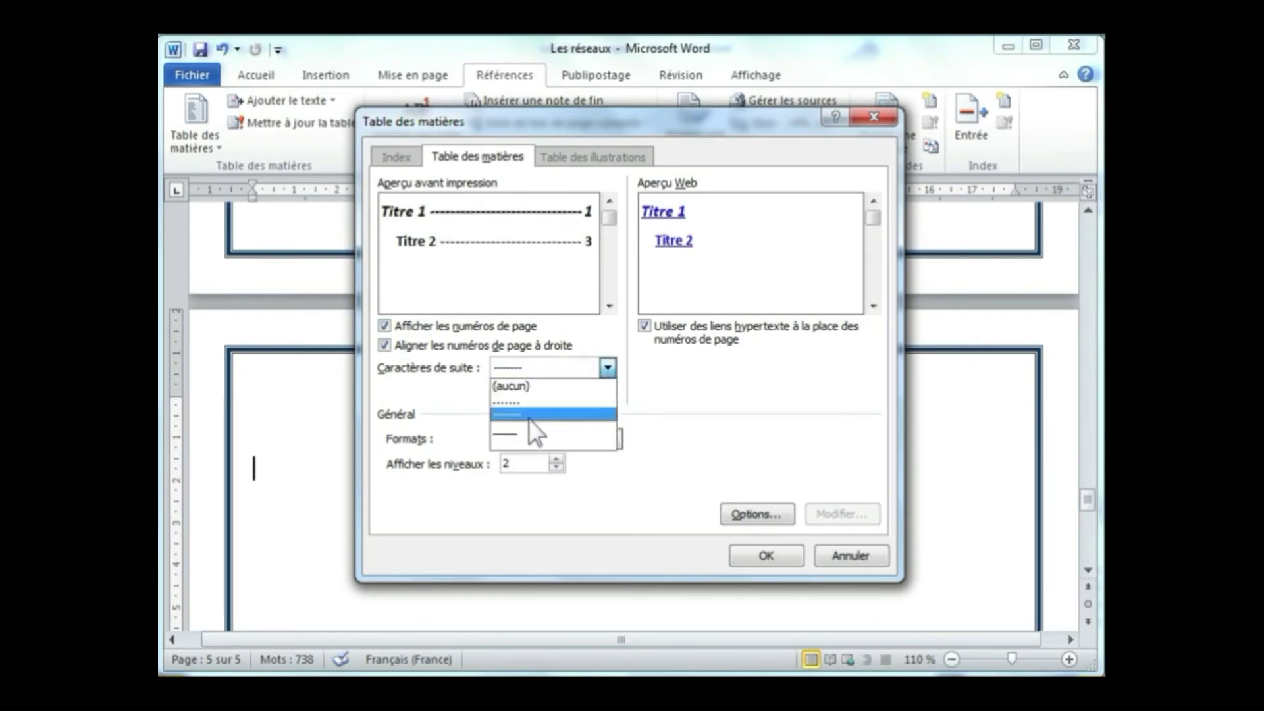
left_click(529, 440)
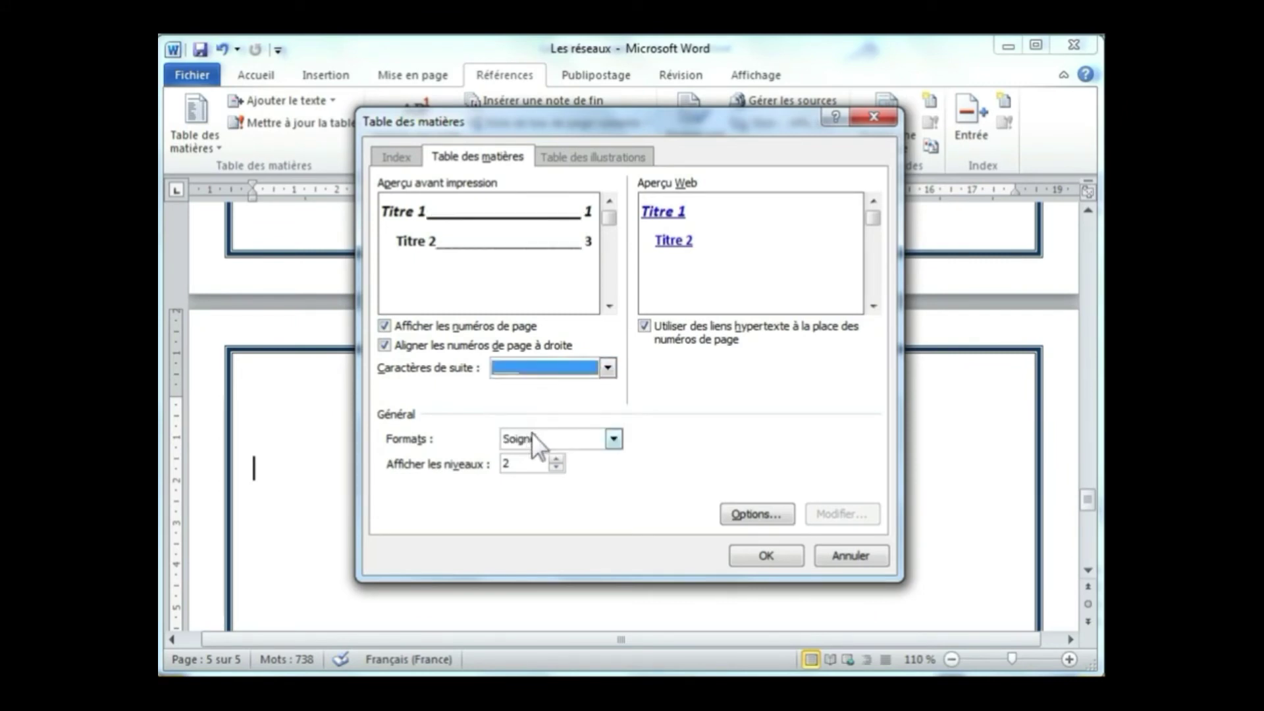
Preview the table of contents without page numbers, restore them, and insert the table with 2 levels in the Soigné format
left_click(384, 326)
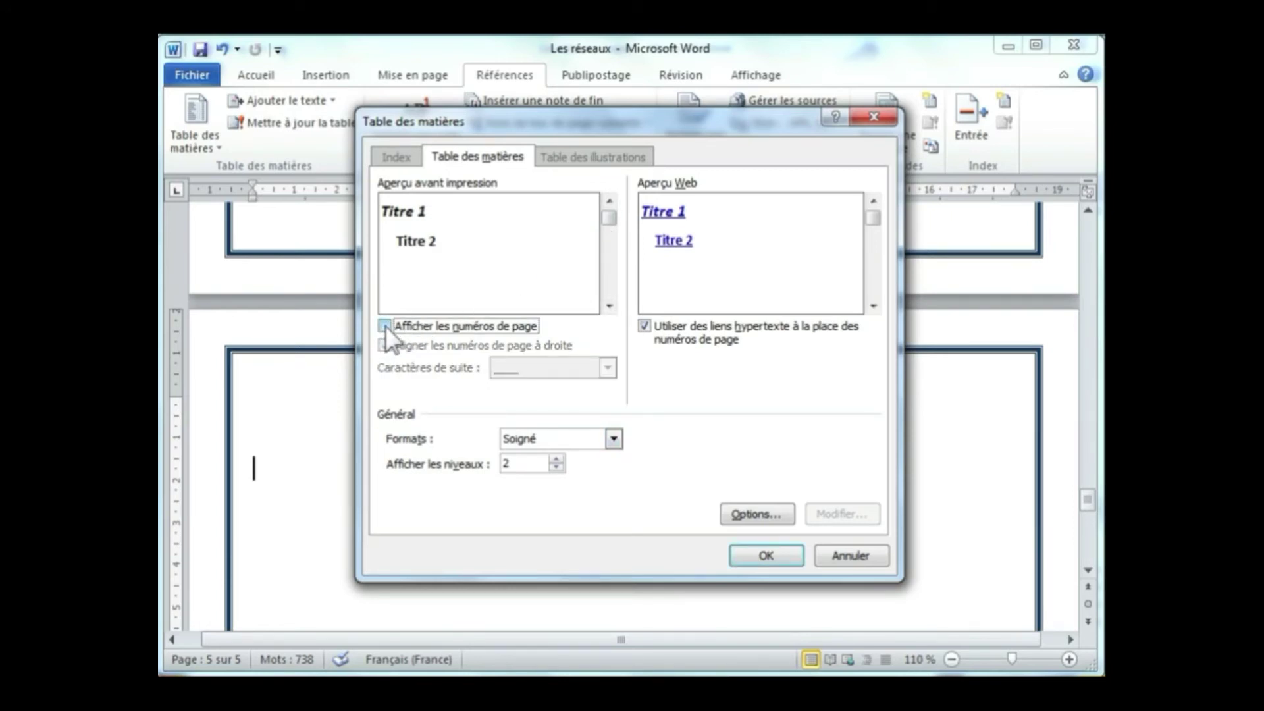
left_click(384, 326)
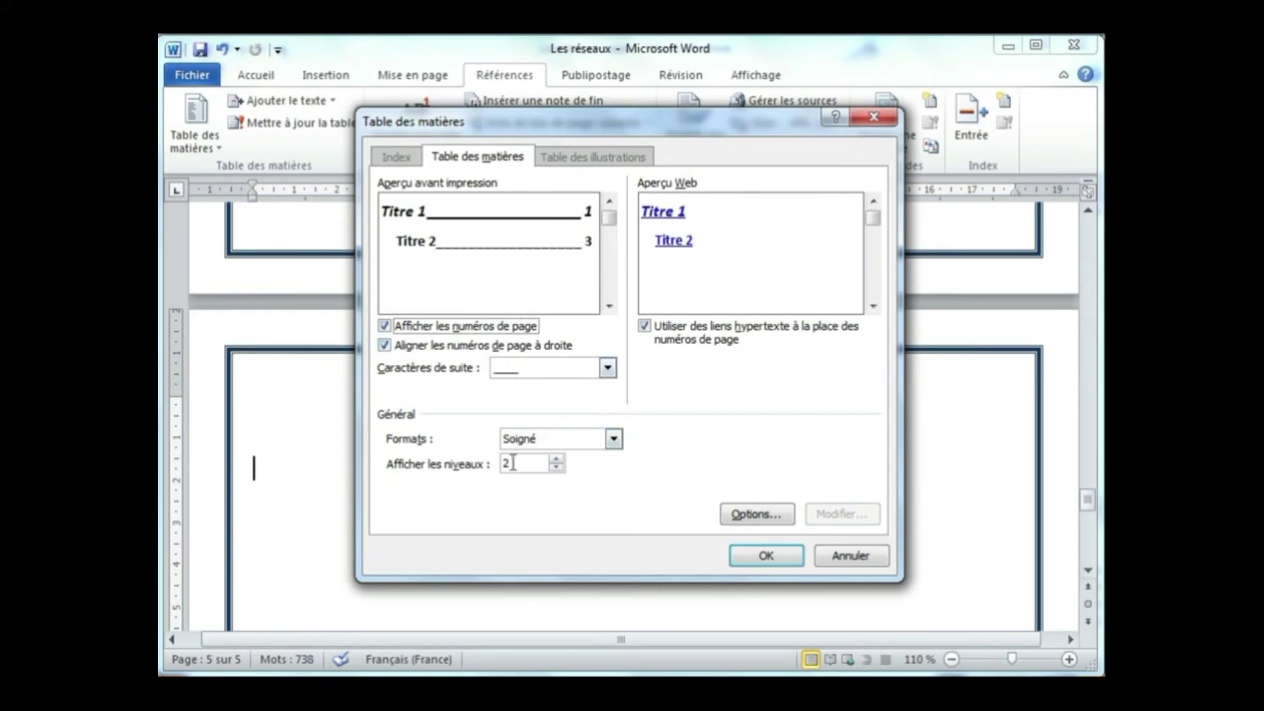
left_click(764, 555)
Examine the inserted table of contents under SOMMAIRE, from the first entry to the last one
scroll(686, 536, "down", 5)
scroll(637, 526, "up", 3)
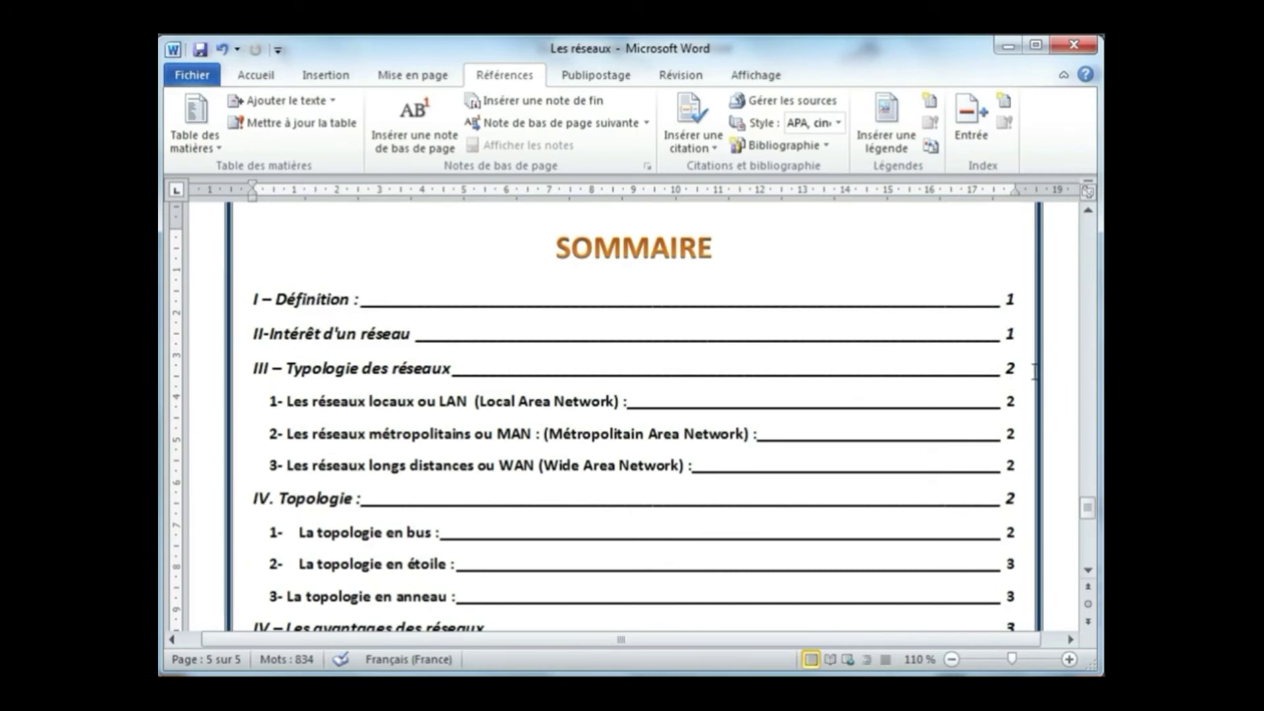
scroll(409, 494, "down", 2)
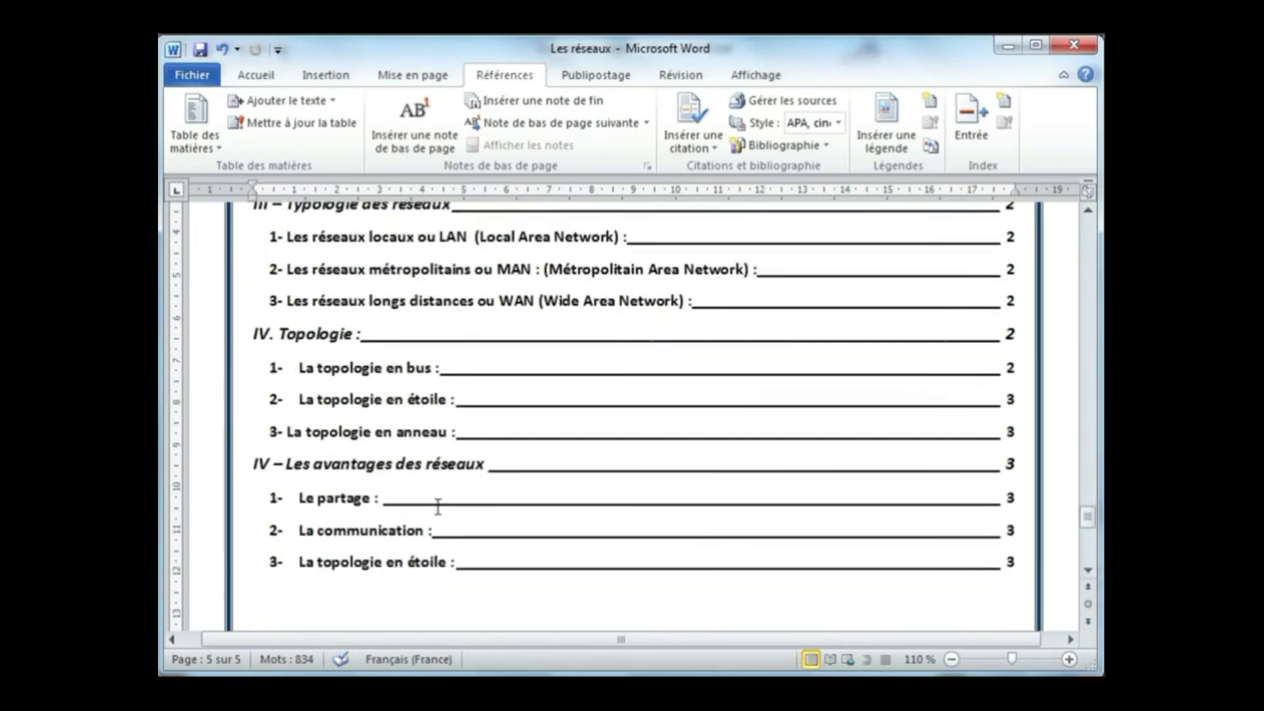
scroll(456, 617, "up", 5)
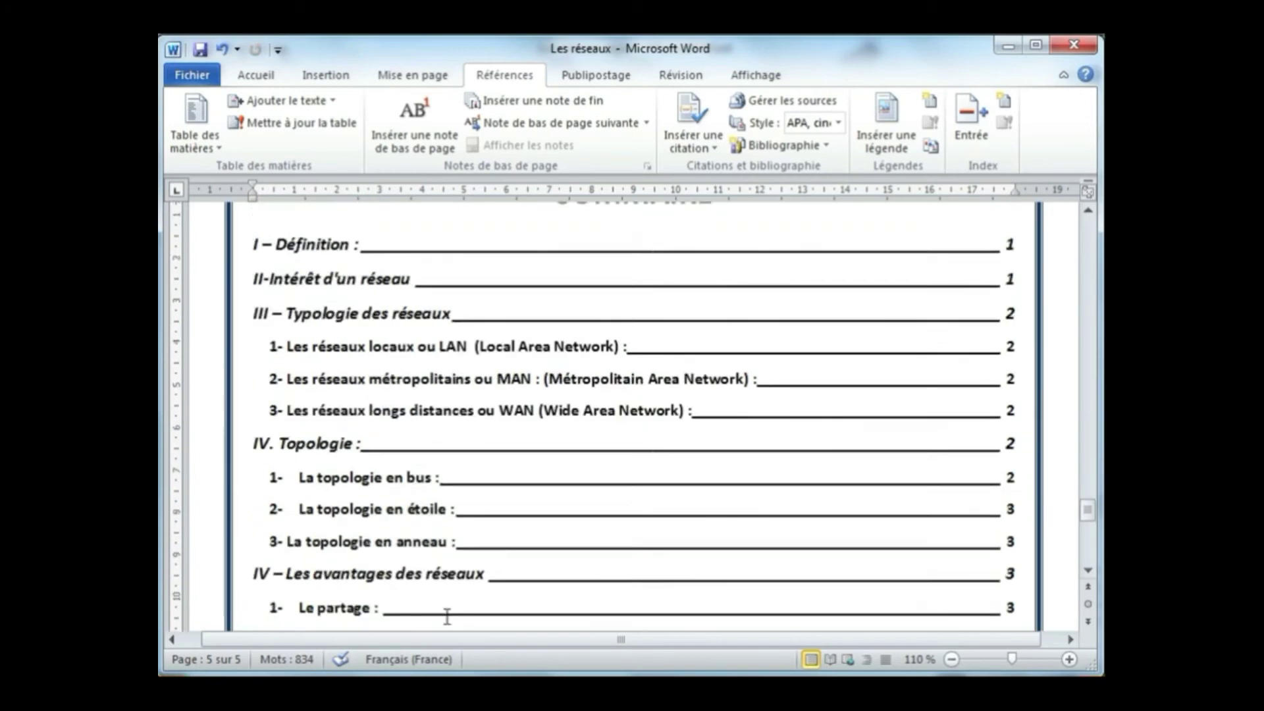
scroll(439, 605, "down", 4)
scroll(439, 605, "down", 2)
left_click(439, 601)
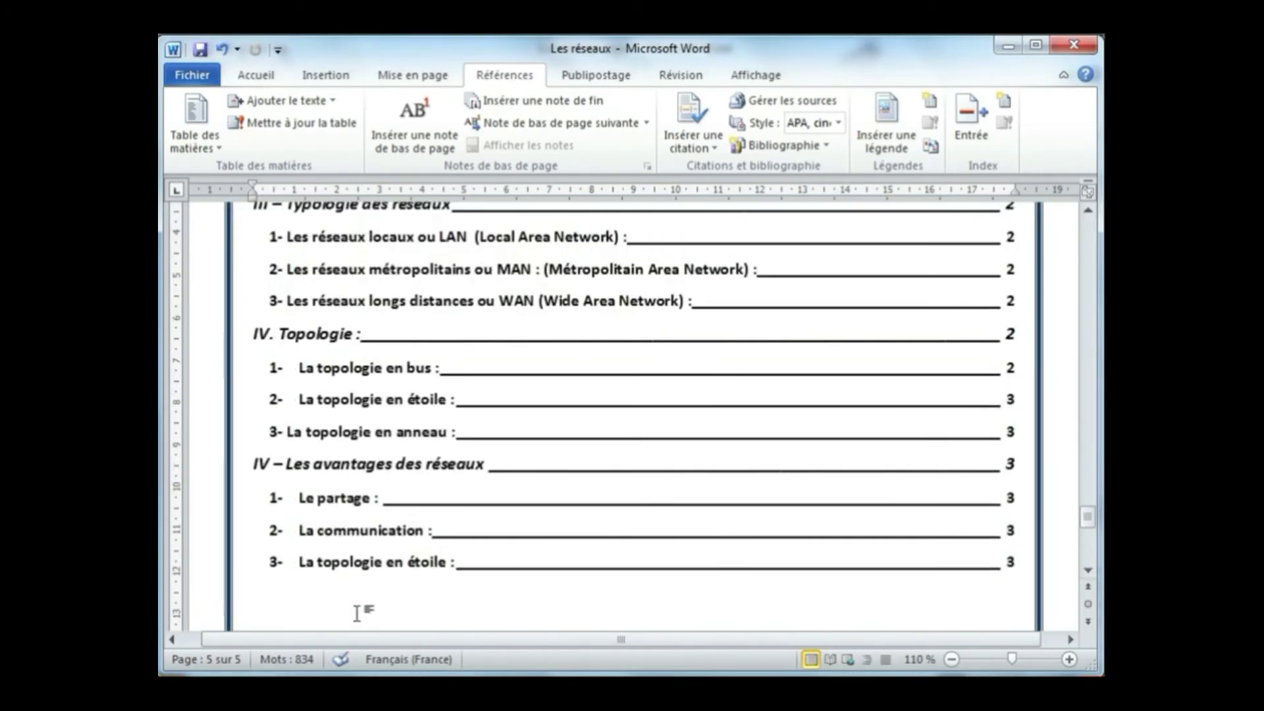
scroll(362, 617, "up", 2)
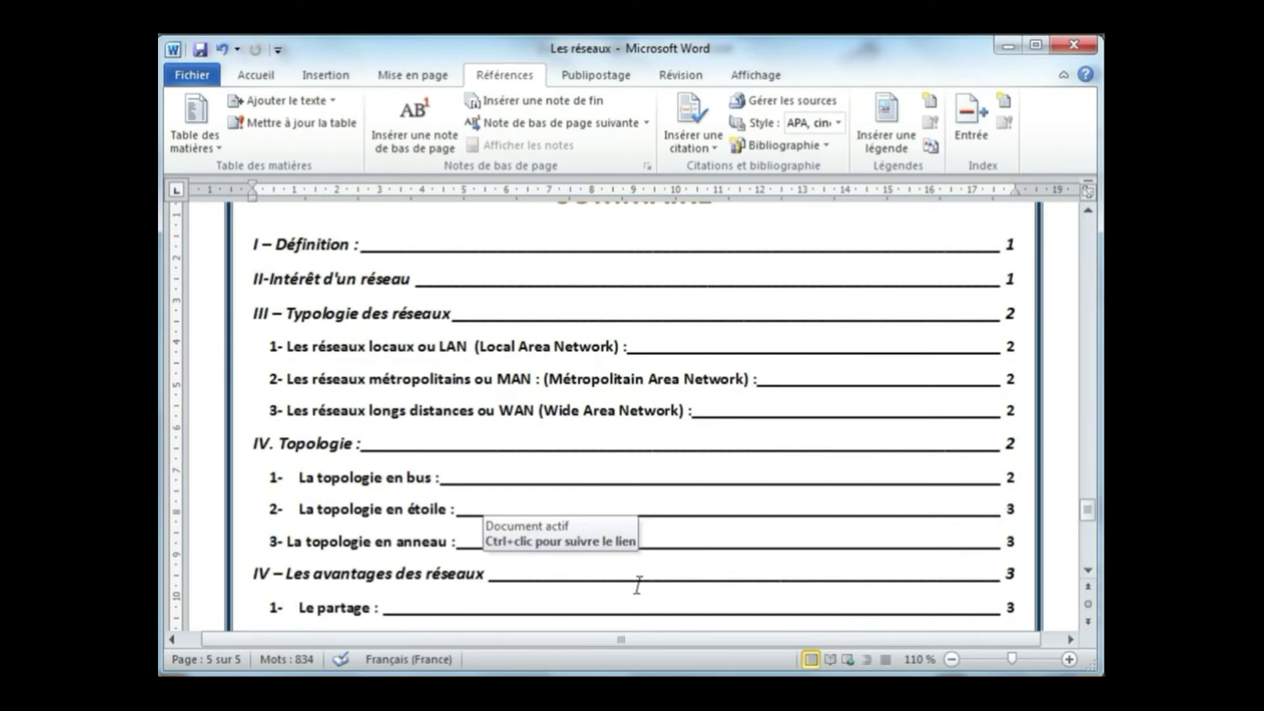
Follow the table of contents link to "III – Typologie des réseaux" and return to the SOMMAIRE page
left_click(343, 321, "ctrl")
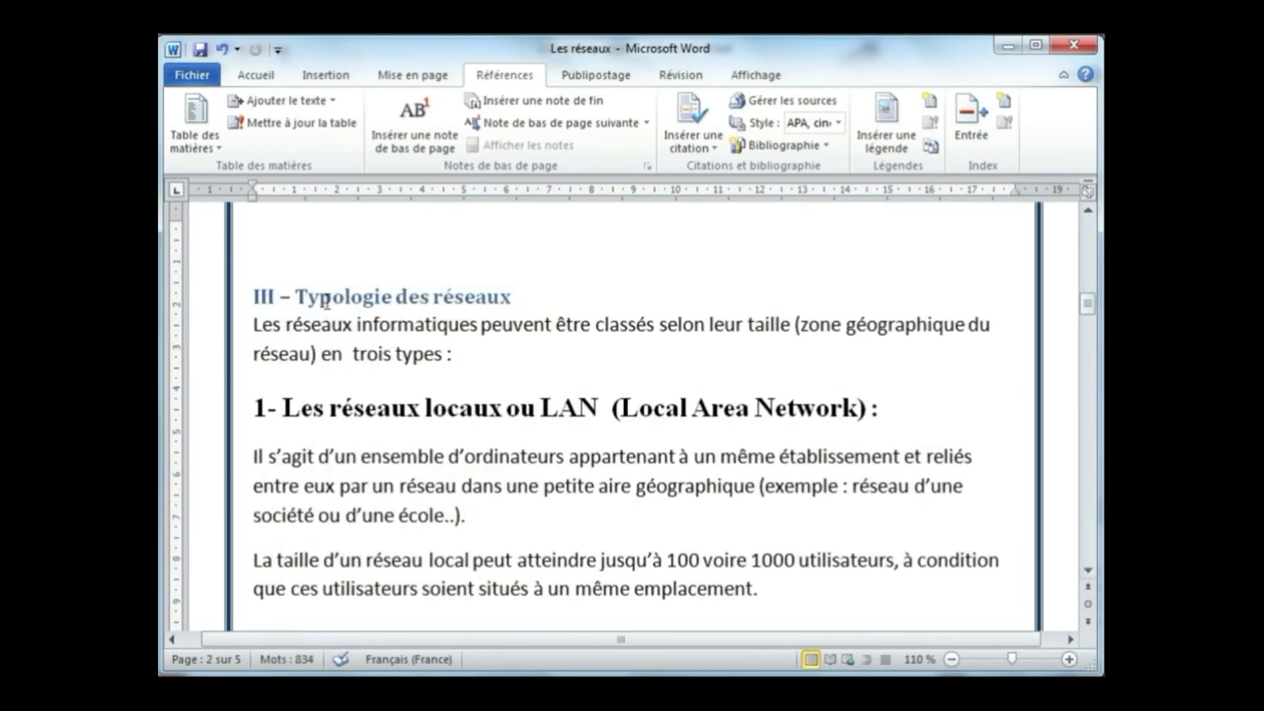
scroll(413, 410, "down", 15)
scroll(413, 410, "down", 15)
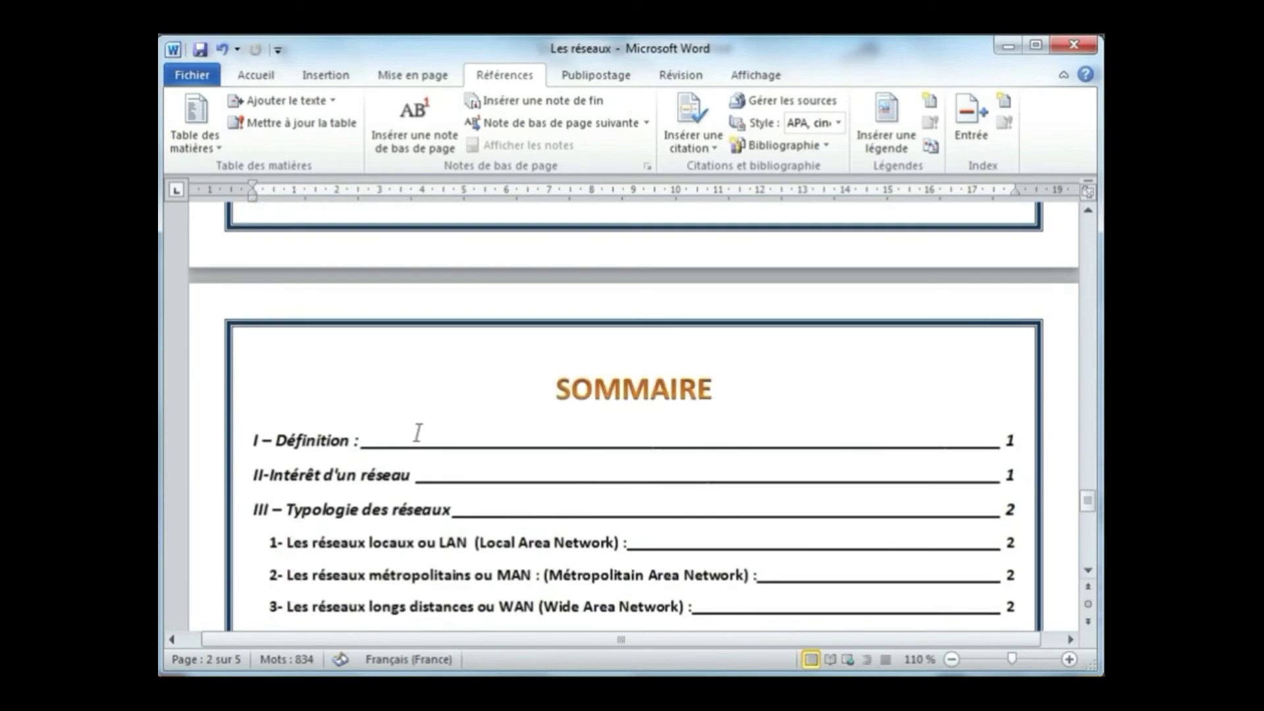
scroll(421, 432, "down", 3)
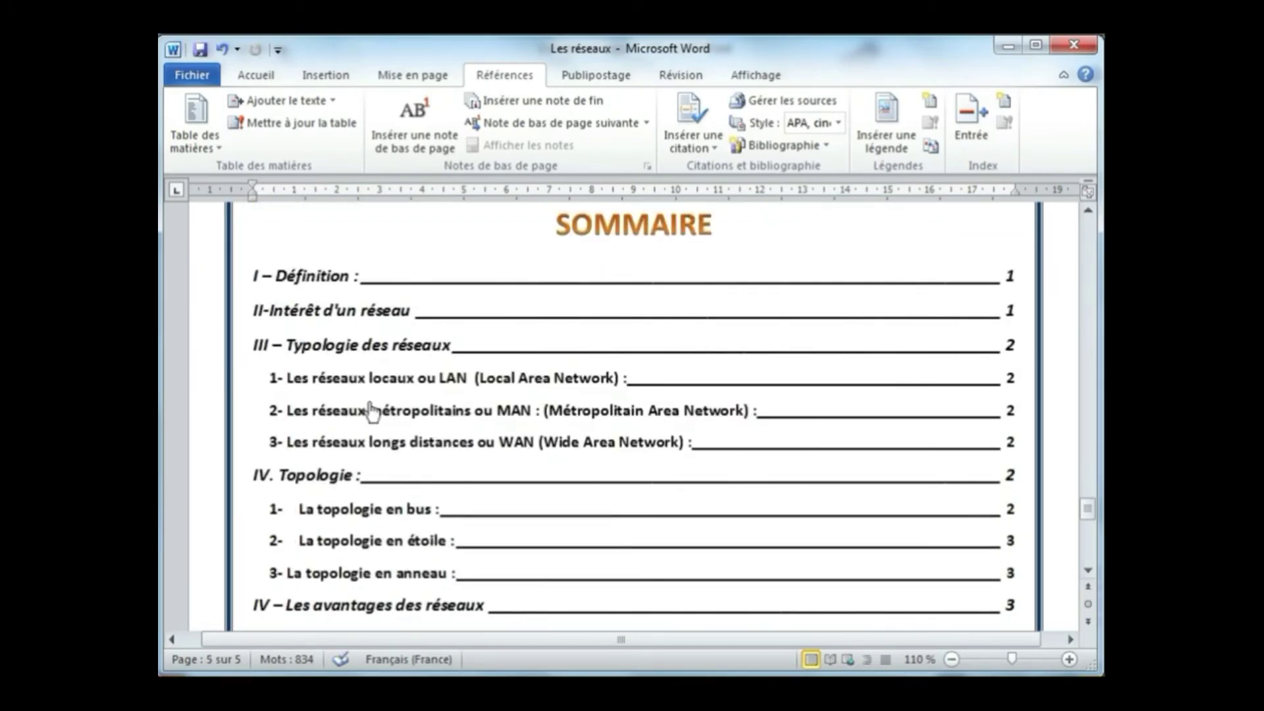
Follow the table of contents link to "II-Intérêt d'un réseau" and examine the formatting of the headings in sections I to III
left_click(299, 316, "ctrl")
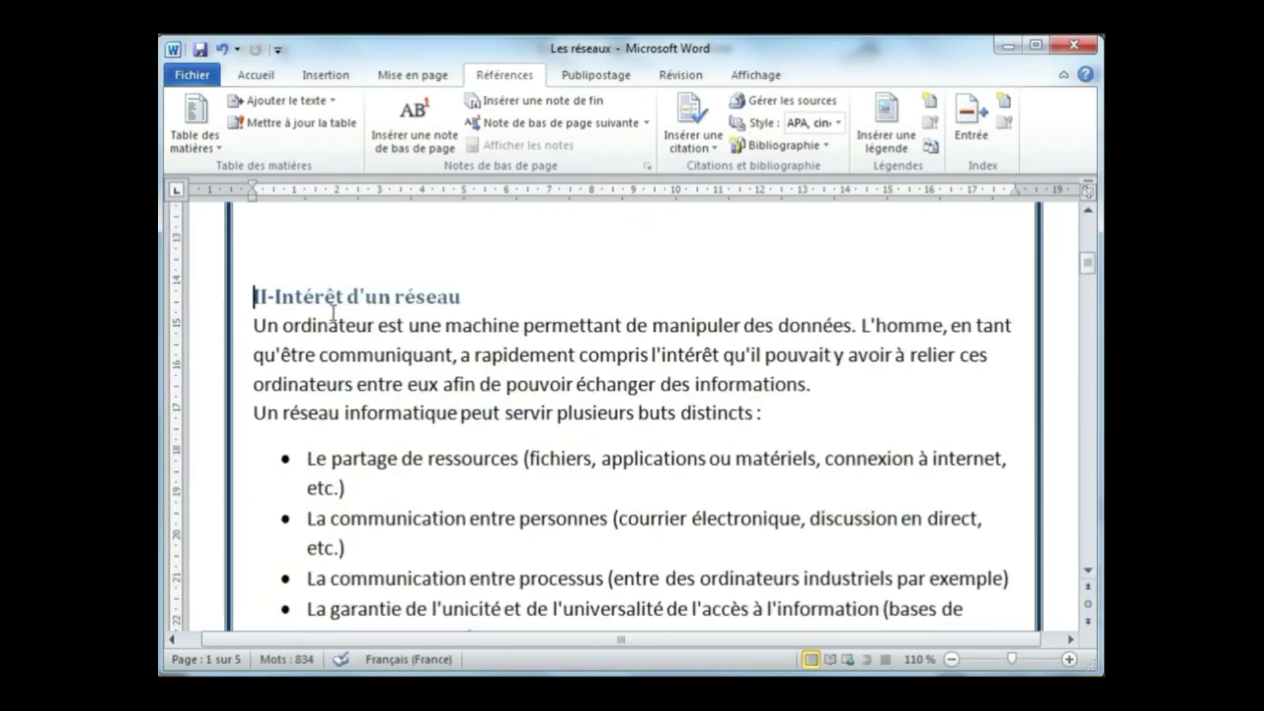
scroll(410, 403, "down", 3)
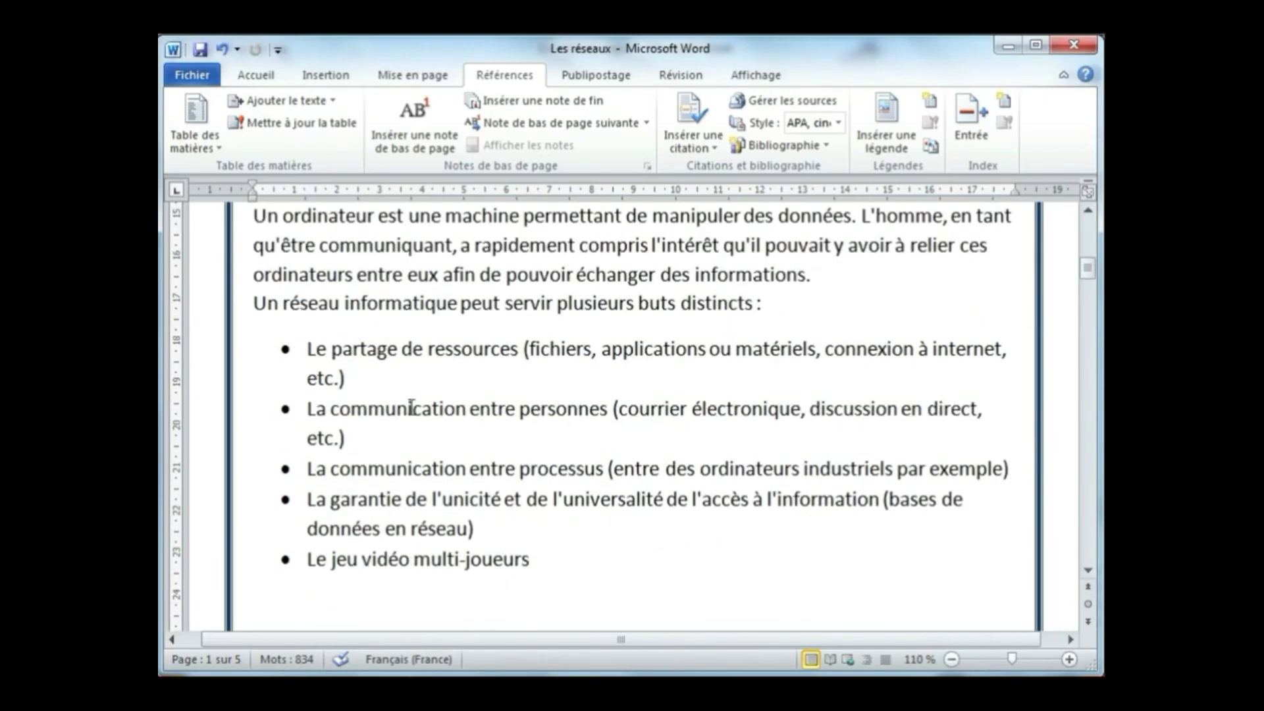
scroll(422, 386, "up", 6)
scroll(367, 336, "up", 7)
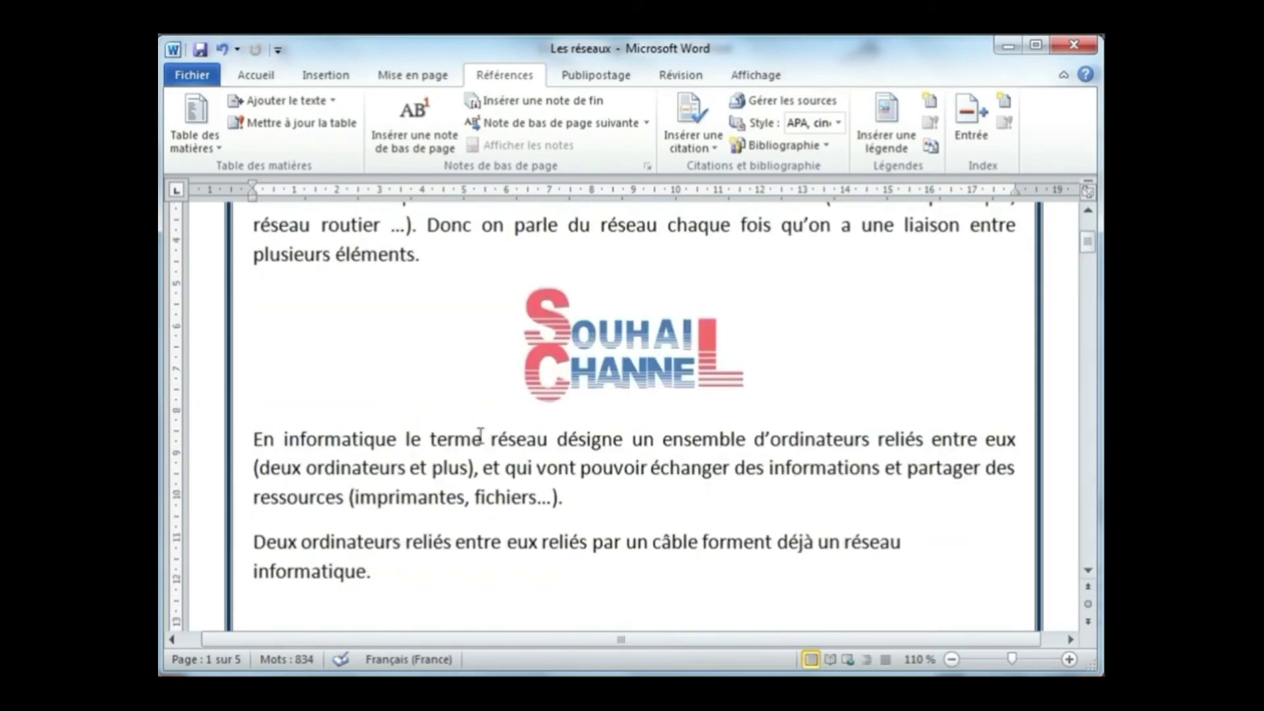
scroll(478, 443, "down", 2)
scroll(481, 438, "up", 7)
scroll(481, 438, "down", 7)
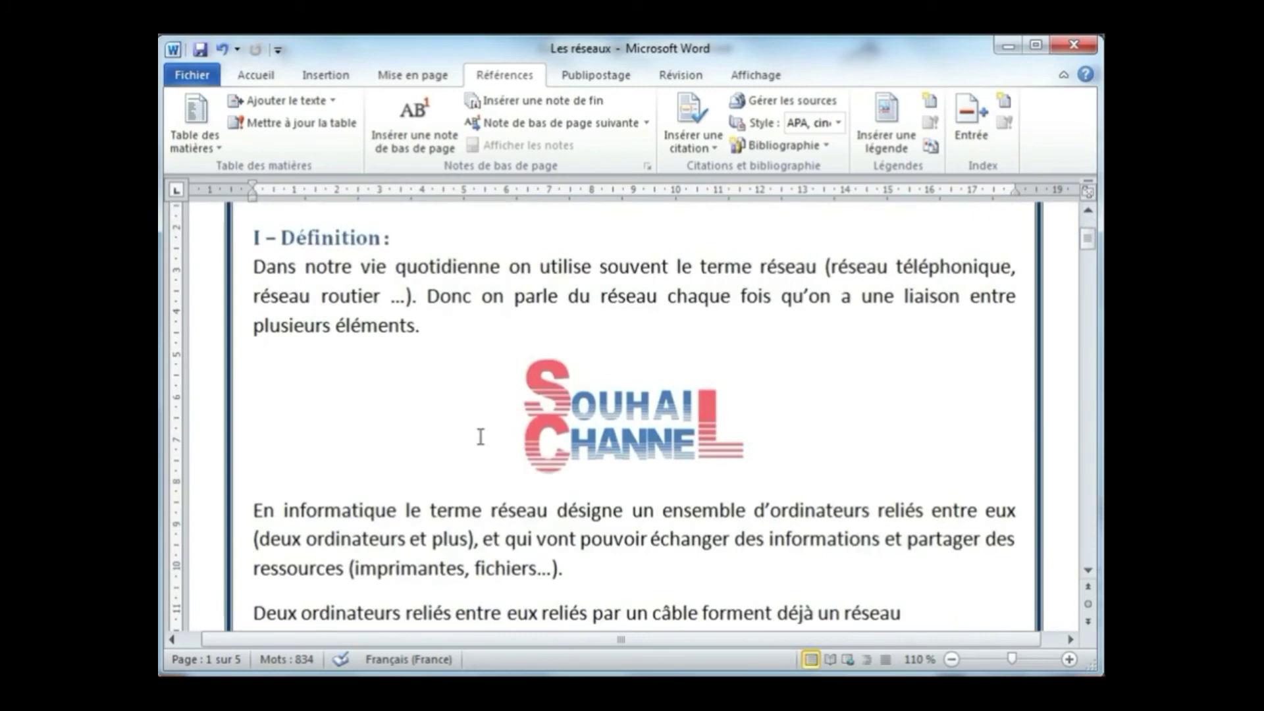
scroll(480, 442, "down", 6)
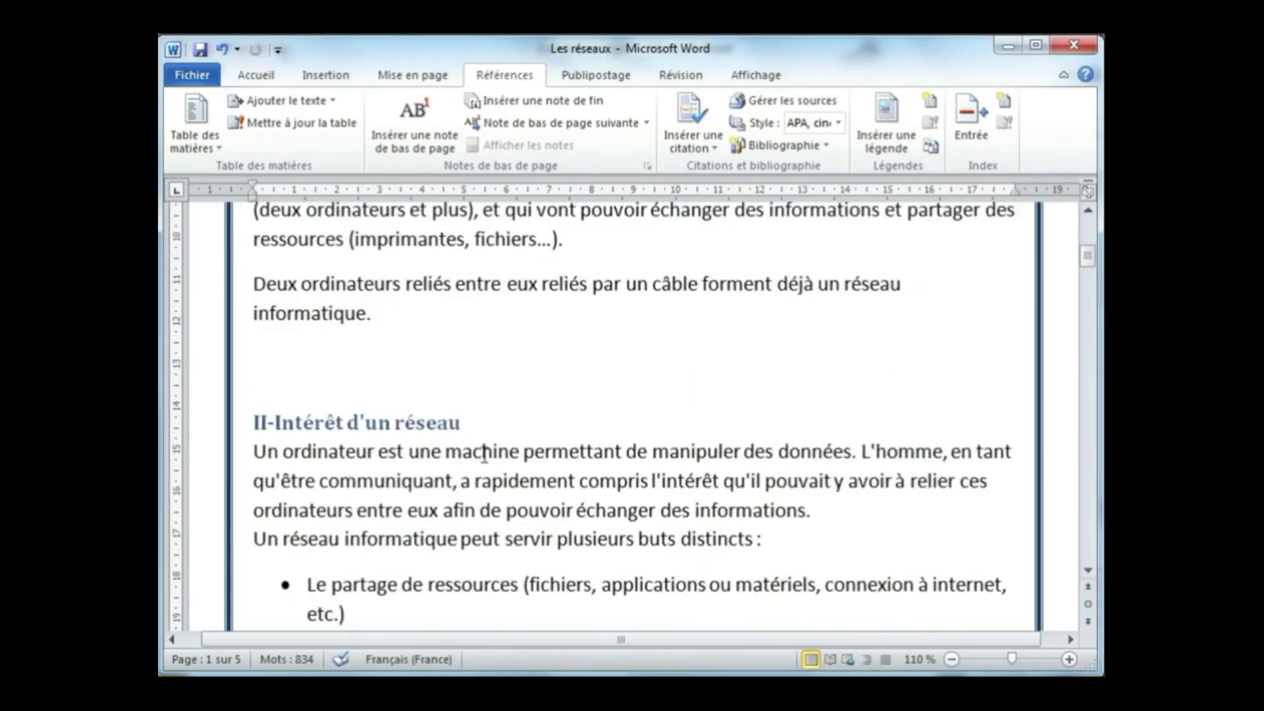
scroll(483, 454, "down", 2)
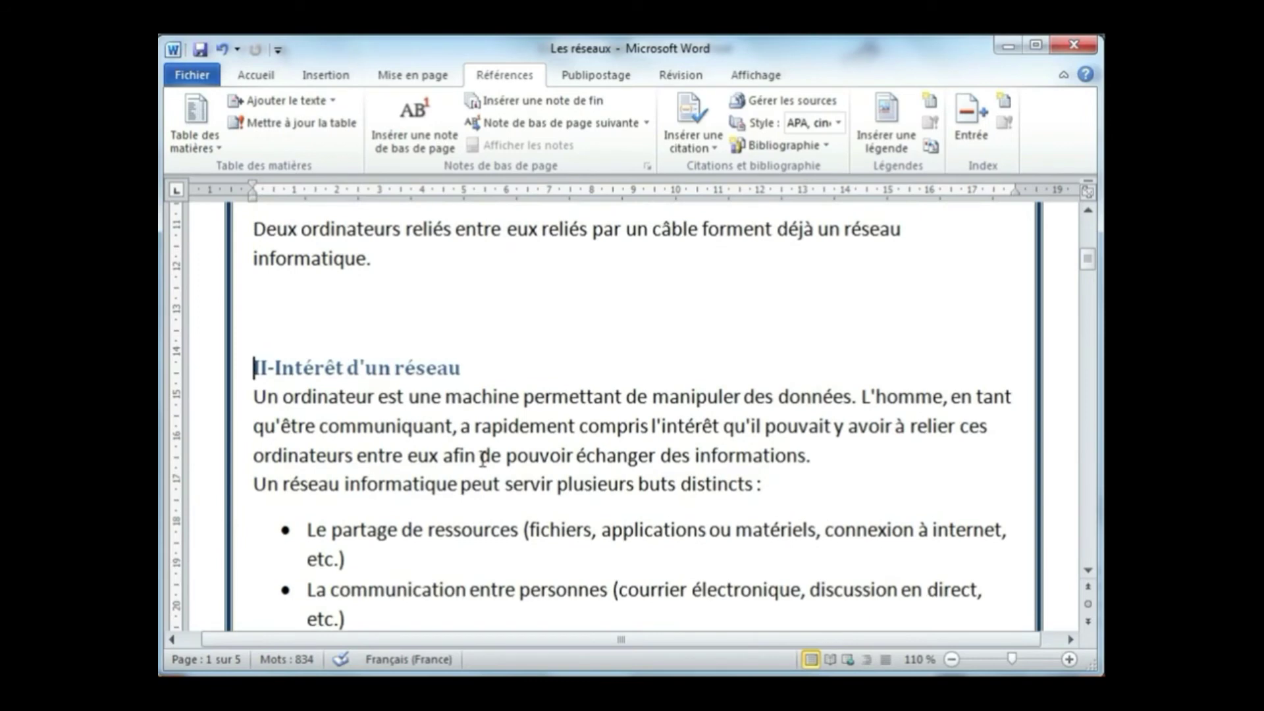
scroll(483, 458, "up", 3)
scroll(483, 458, "down", 18)
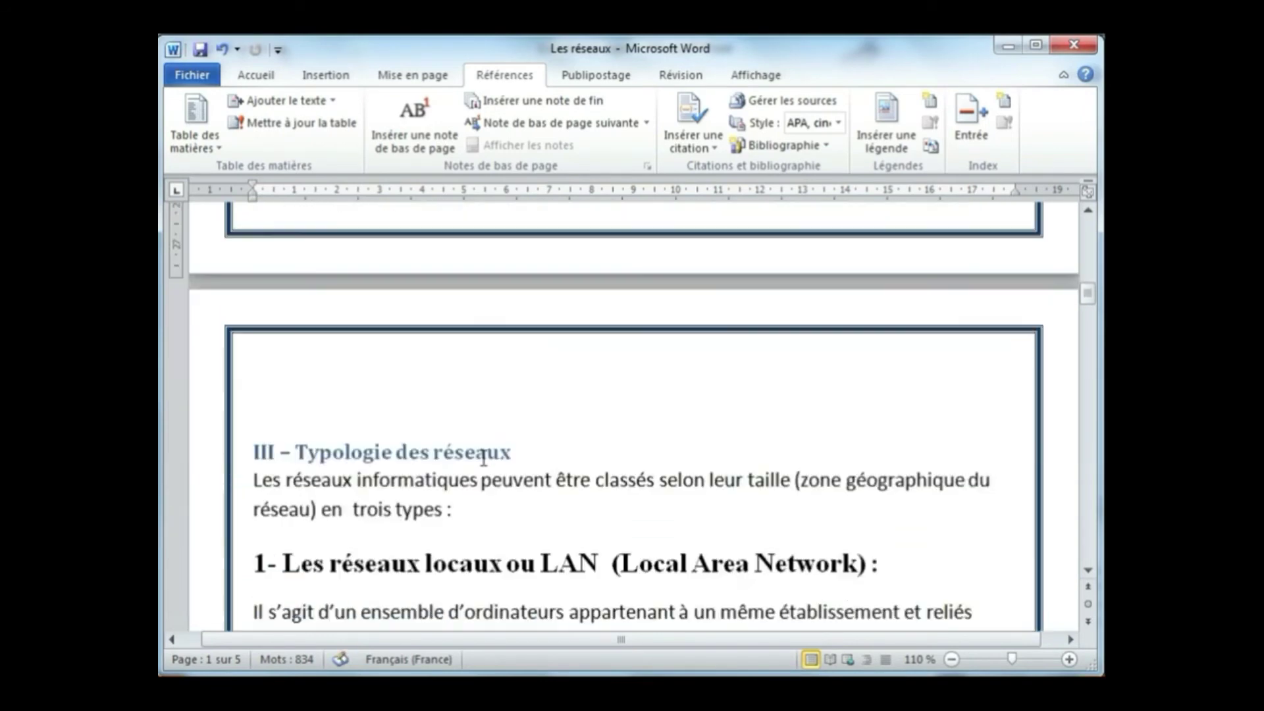
scroll(484, 457, "down", 5)
scroll(445, 483, "down", 2)
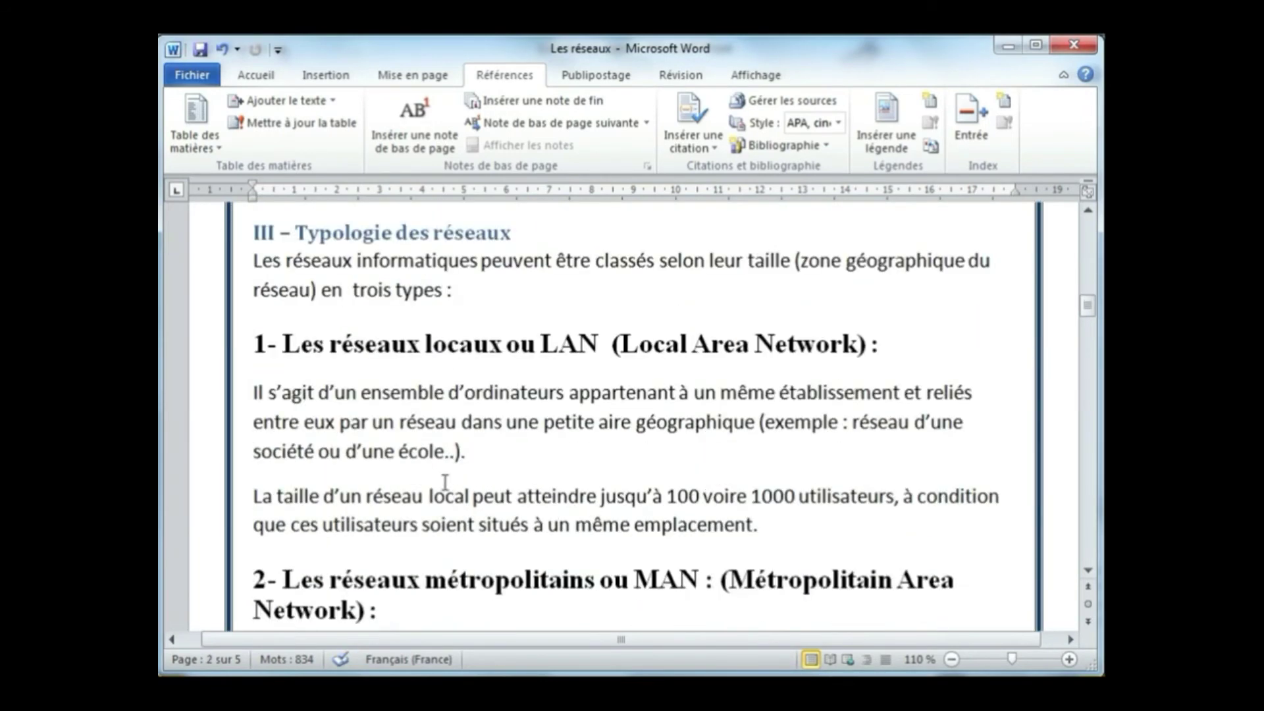
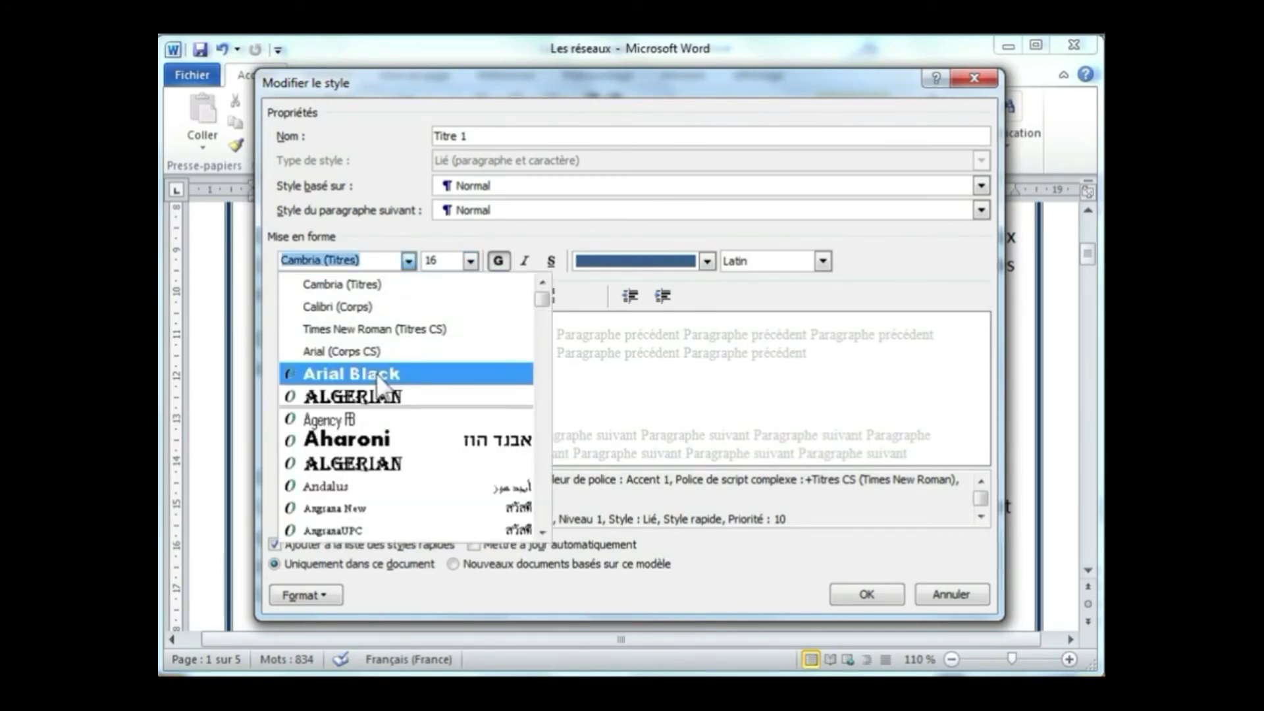
Modify the Titre 1 style to use the Arial Black font in dark red
left_click(391, 375)
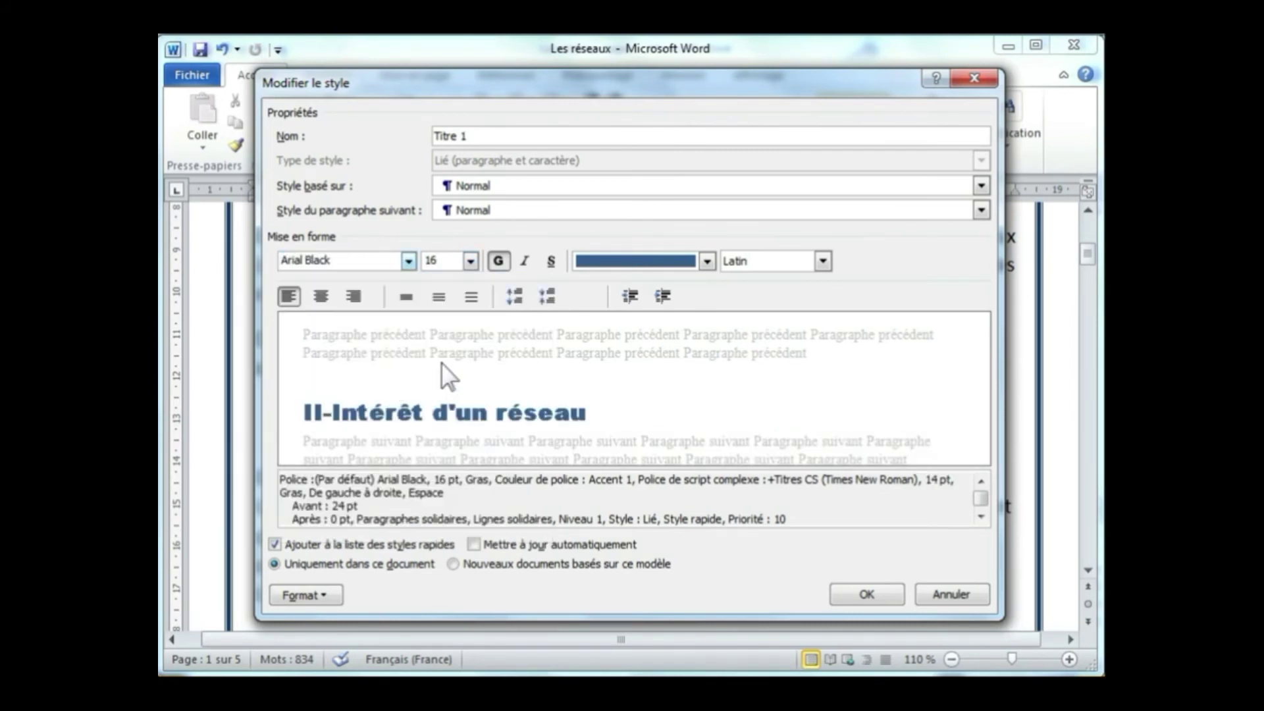
left_click(706, 260)
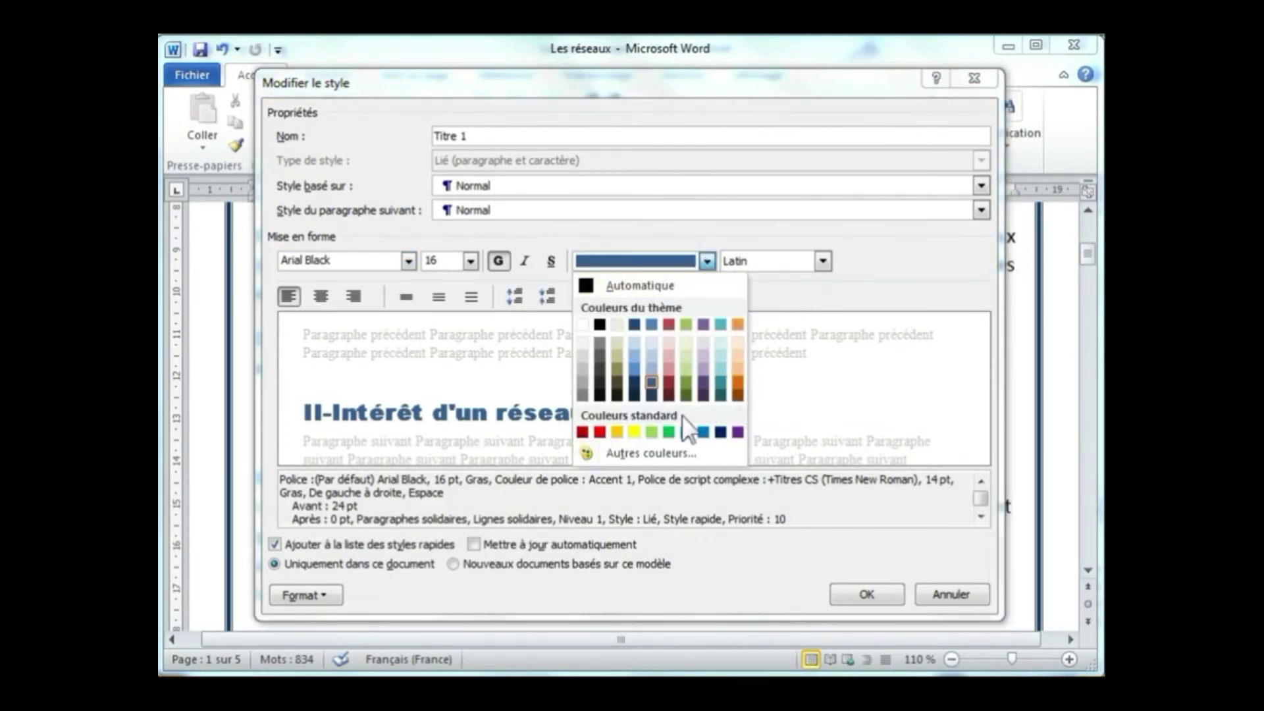
left_click(582, 432)
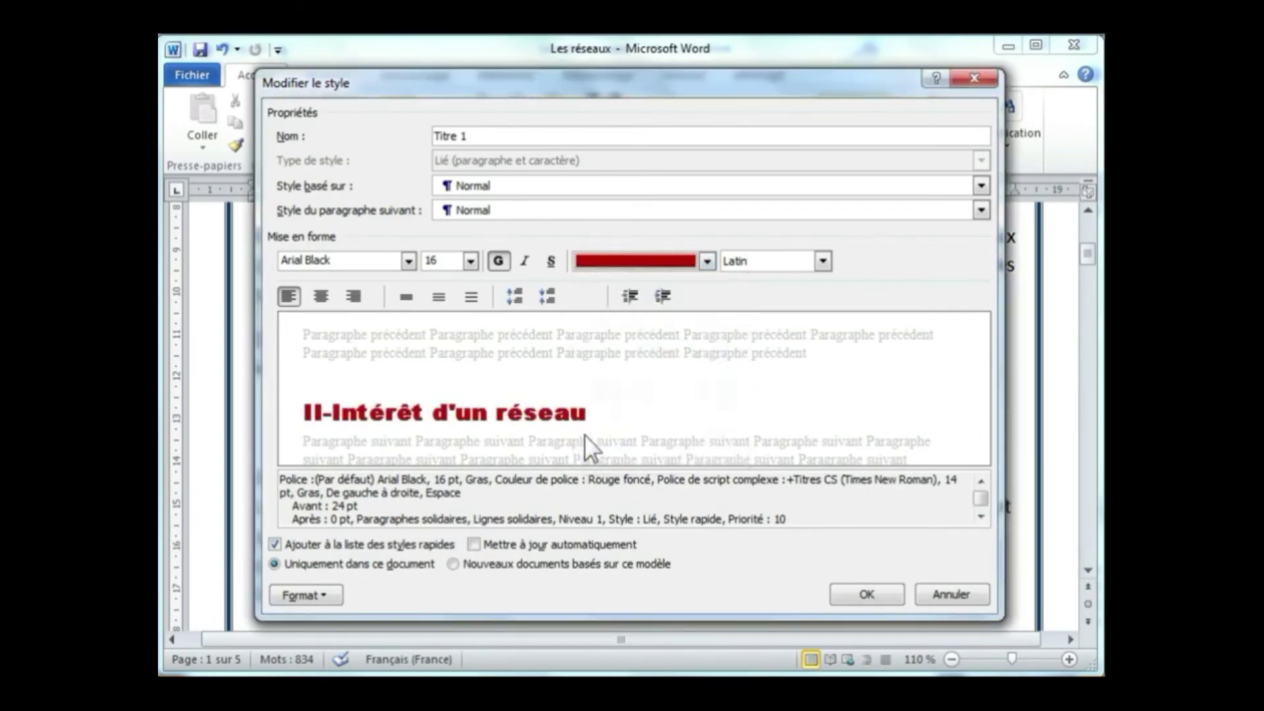
left_click(867, 594)
Review the headings through the document to check the modified heading styles
scroll(401, 465, "up", 3)
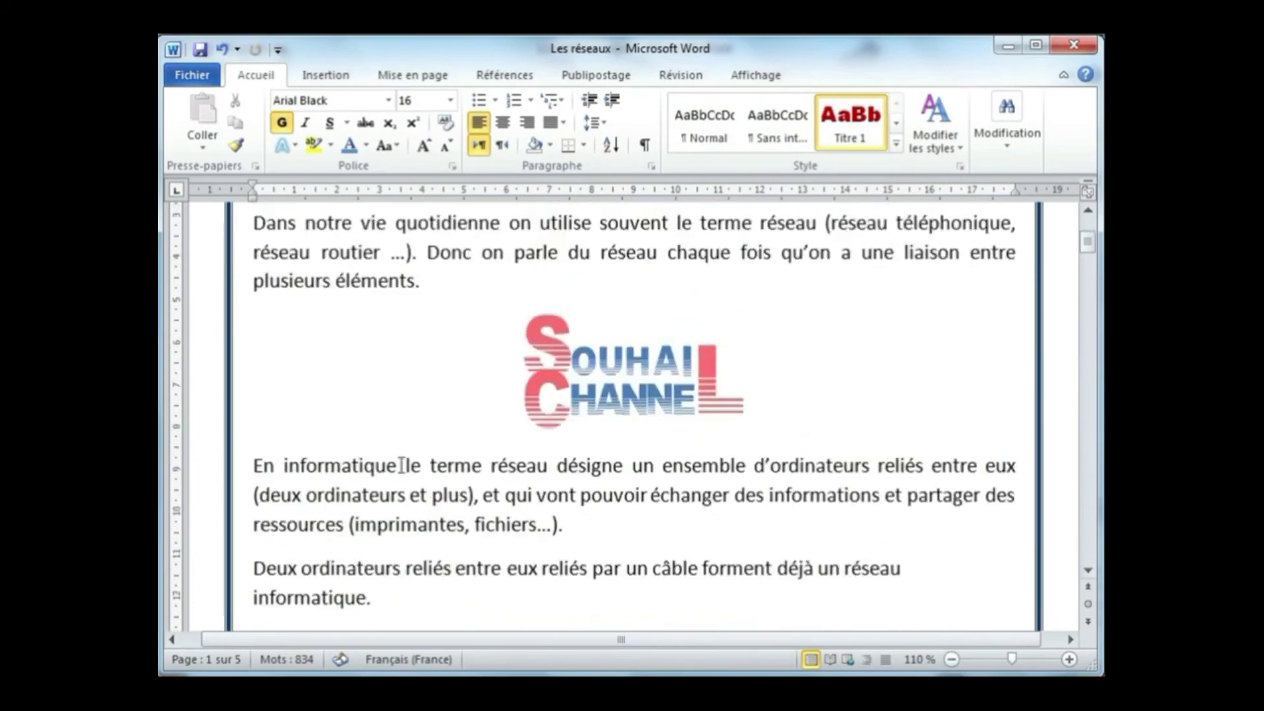
scroll(401, 465, "up", 2)
scroll(363, 313, "down", 6)
scroll(370, 401, "down", 10)
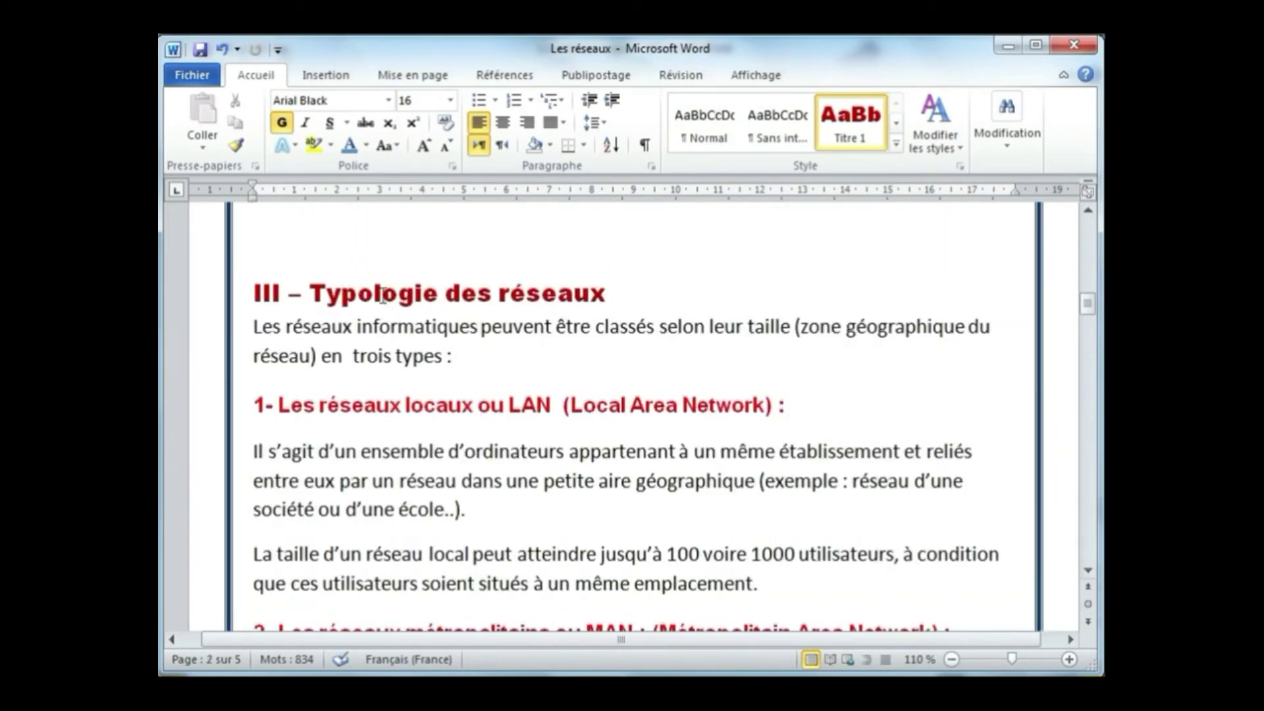
scroll(414, 435, "down", 15)
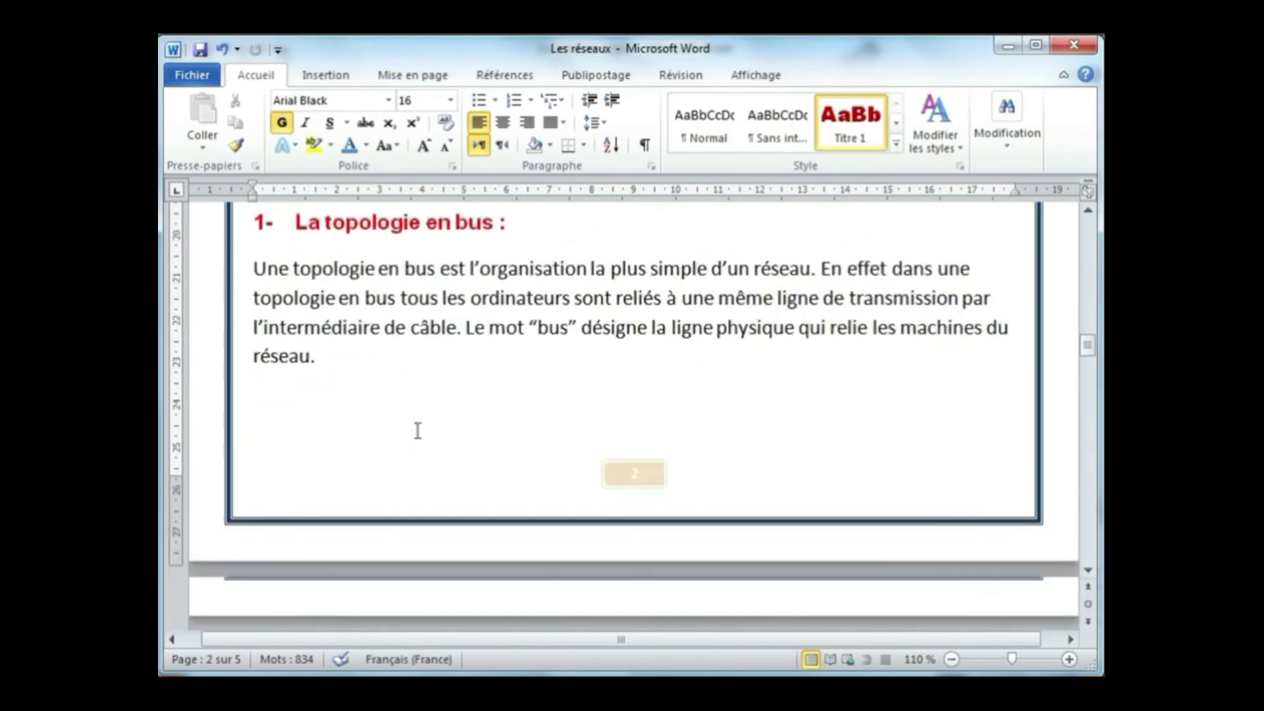
scroll(418, 430, "down", 10)
scroll(417, 425, "up", 9)
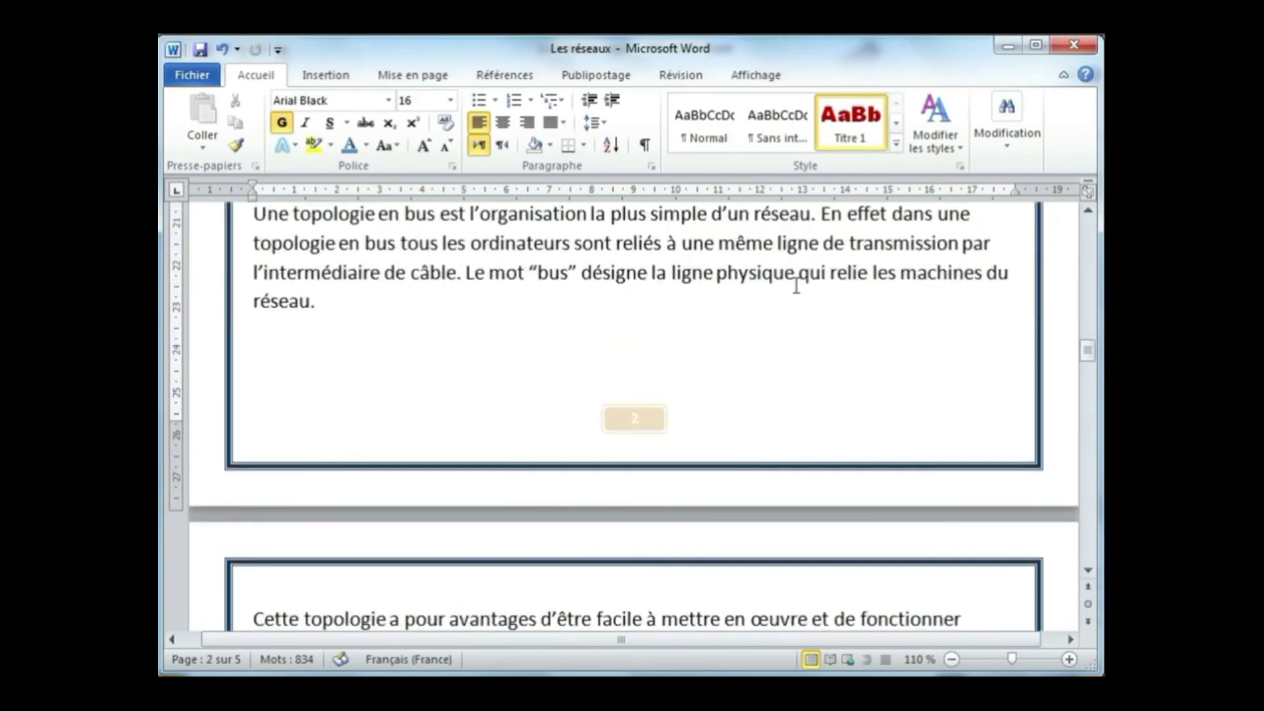
scroll(765, 350, "up", 3)
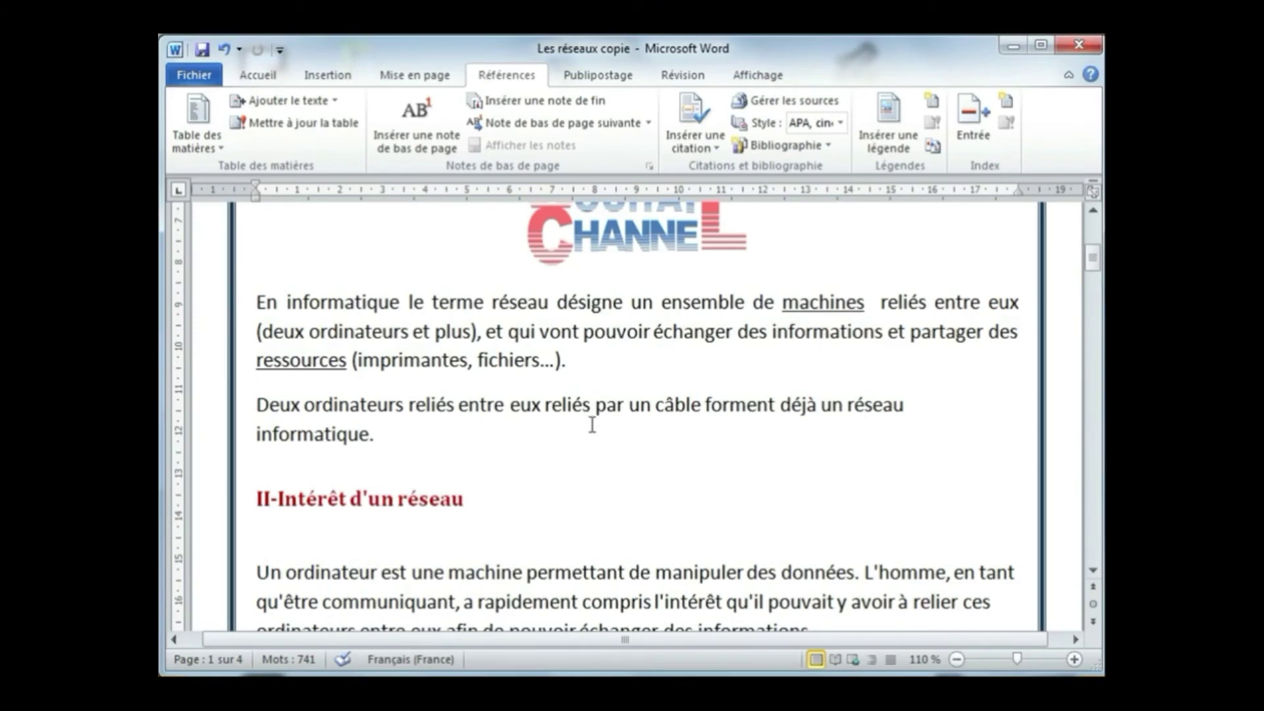
In "Les réseaux copie", insert a footnote after the underlined word "machines" with the text "Ordinateurs"
scroll(592, 425, "up", 1)
scroll(592, 425, "down", 1)
scroll(590, 426, "up", 3)
scroll(589, 427, "down", 1)
scroll(588, 427, "down", 1)
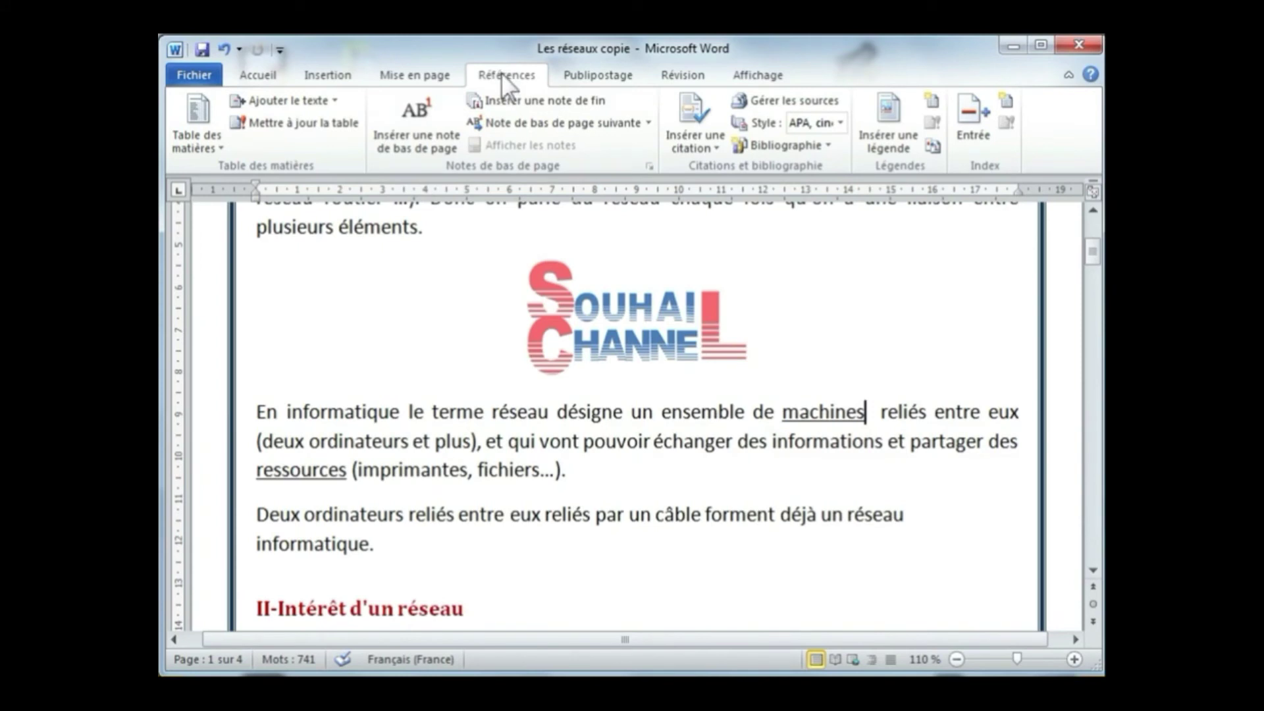
left_click(417, 136)
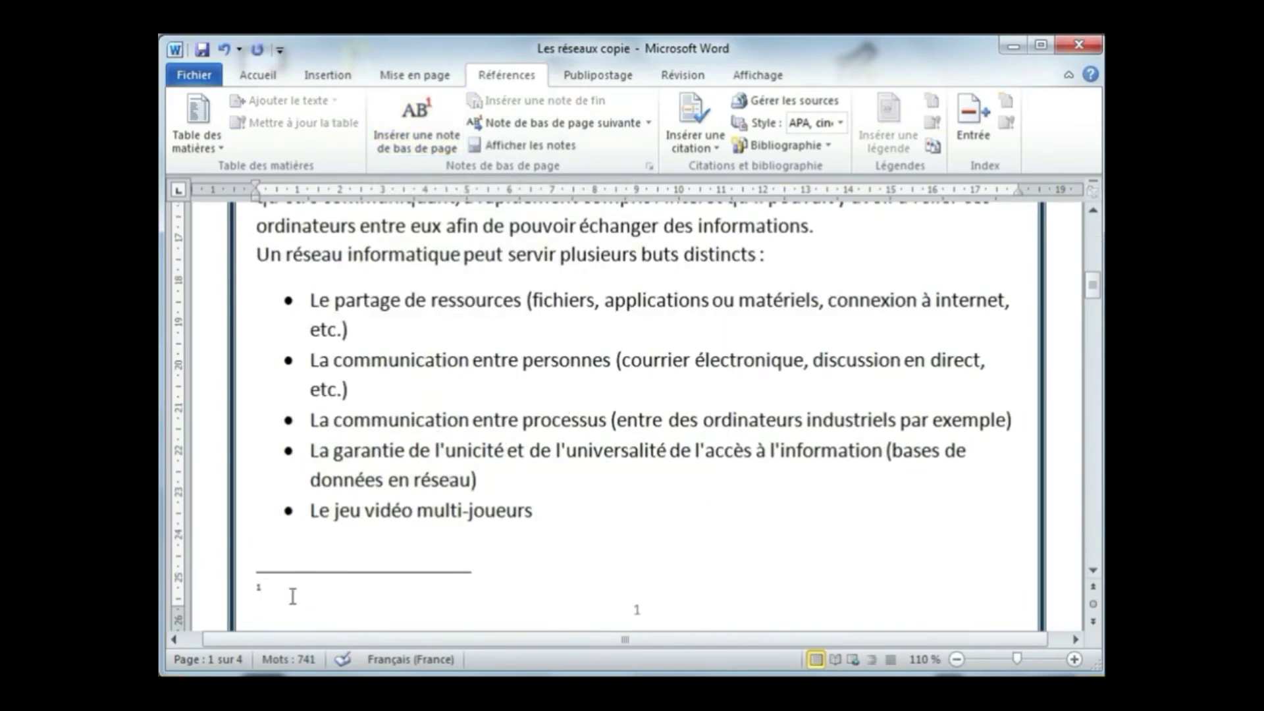
type("Ordinateurs")
left_click(672, 412)
scroll(671, 413, "up", 3)
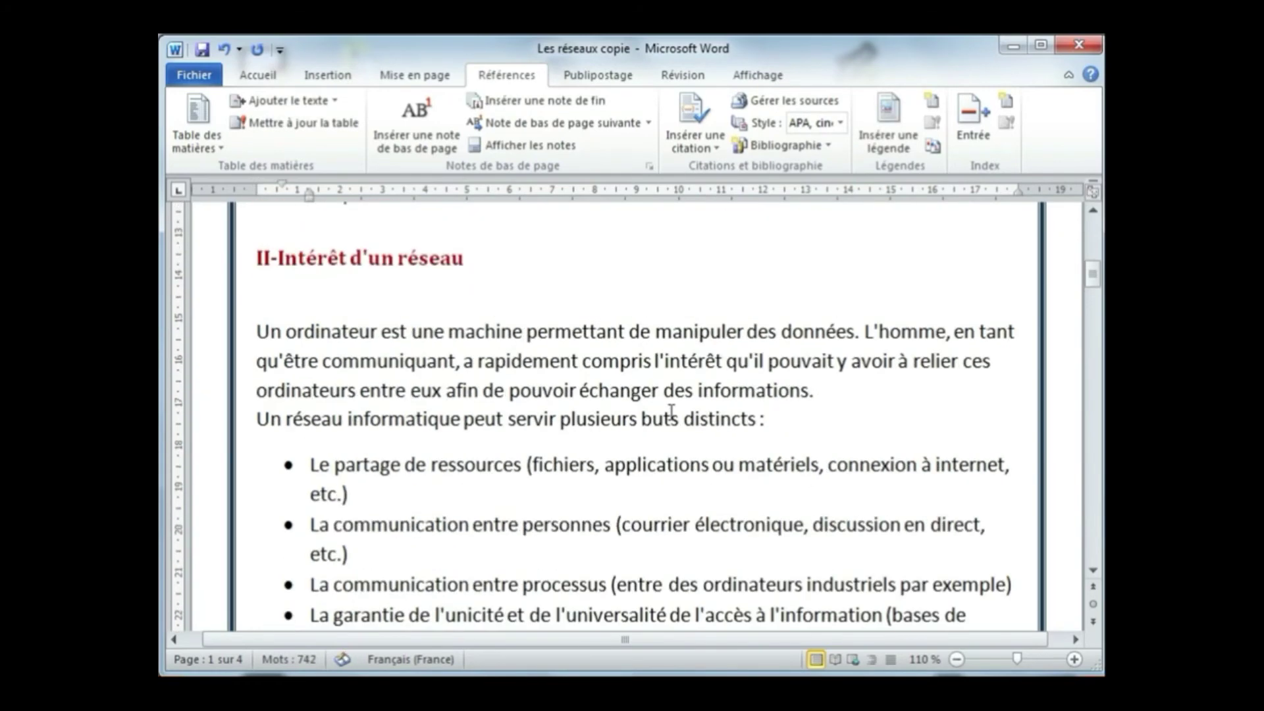
Insert a footnote after the underlined word "ressources" in section I with the text "Logicielle et matérielle"
scroll(671, 412, "up", 2)
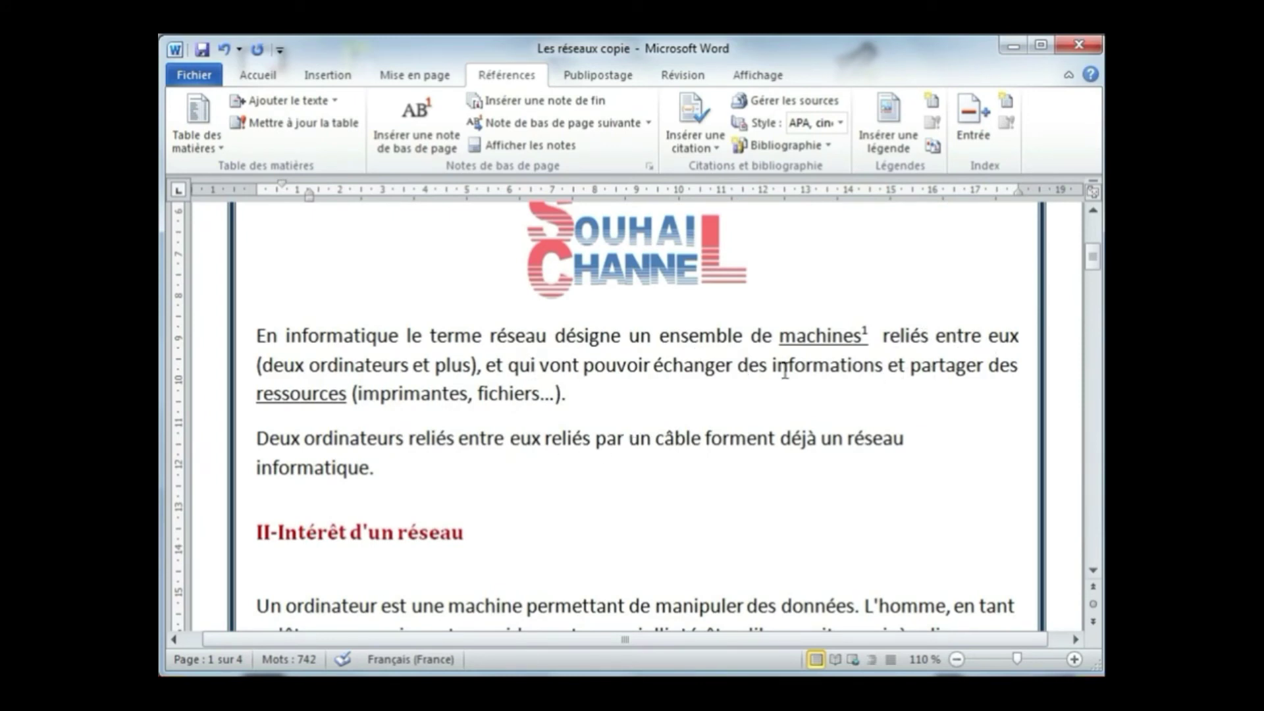
left_click(348, 395)
left_click(422, 132)
type("lo")
type("gici")
type("elle e")
type("t ma")
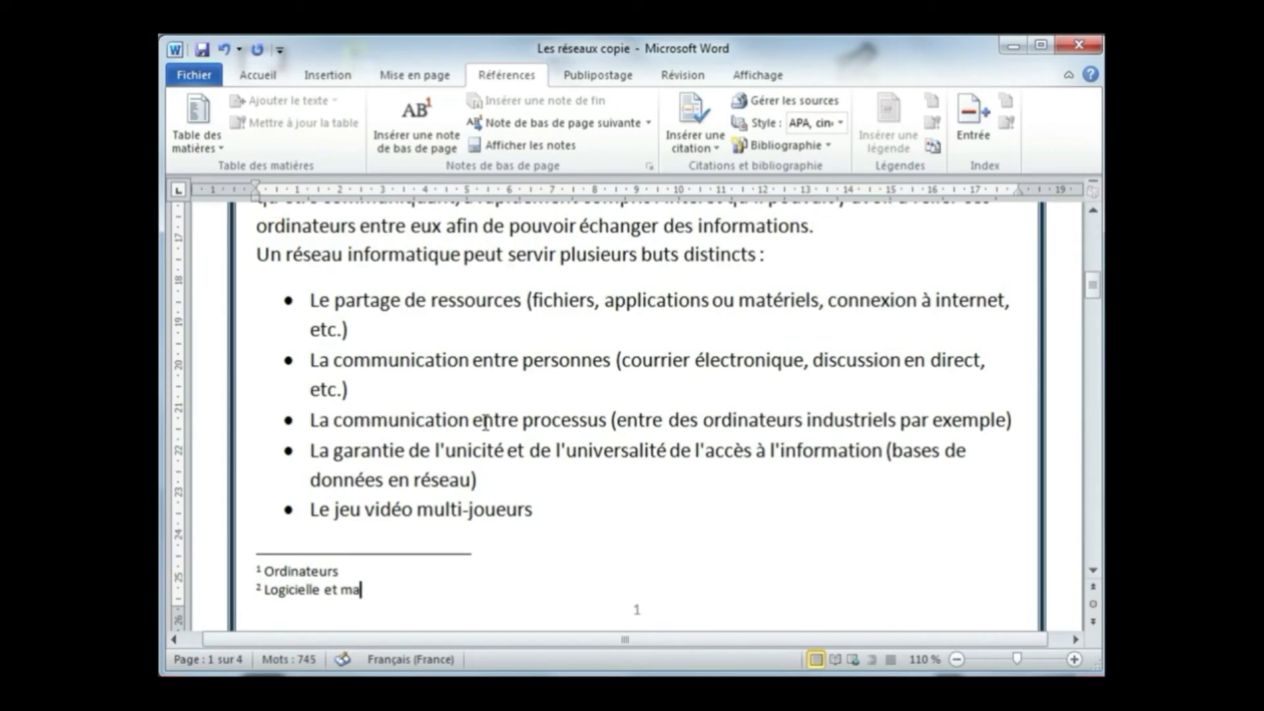
type("térielle")
left_click(541, 420)
Insert a footnote after the underlined word "topologie" in section IV with the text "Structure du reseu"
scroll(560, 428, "up", 2)
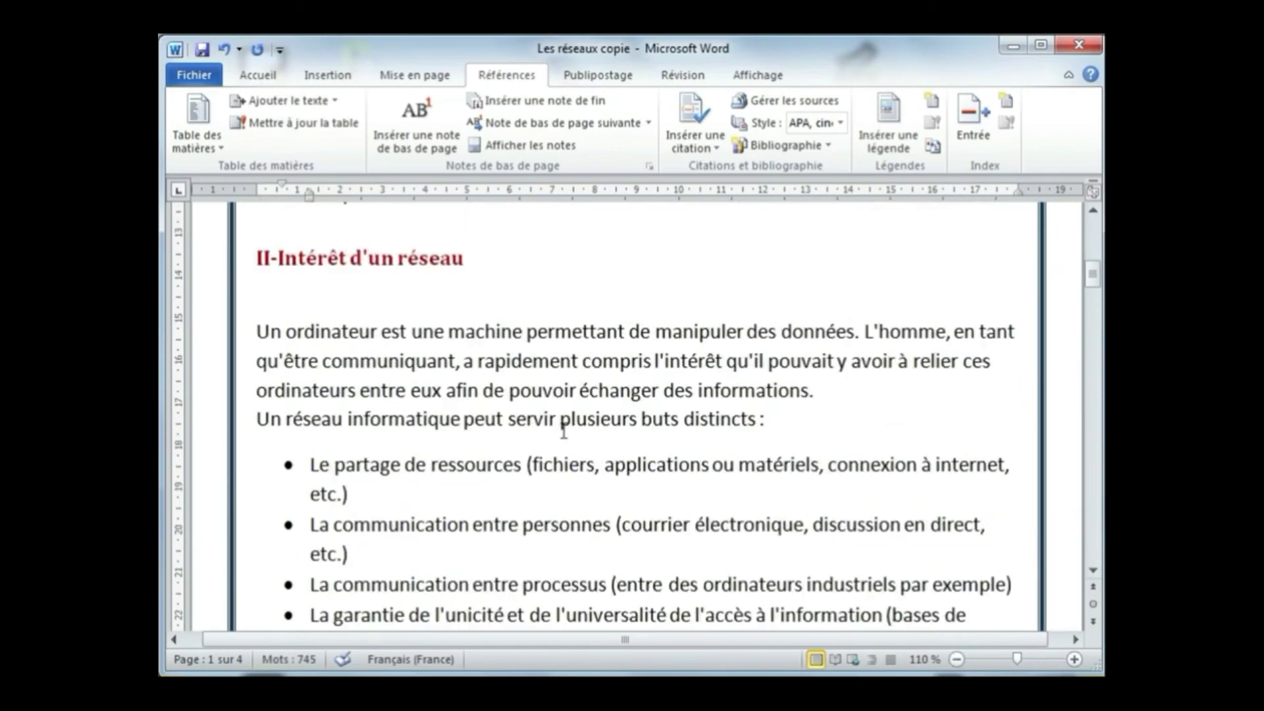
scroll(563, 434, "down", 10)
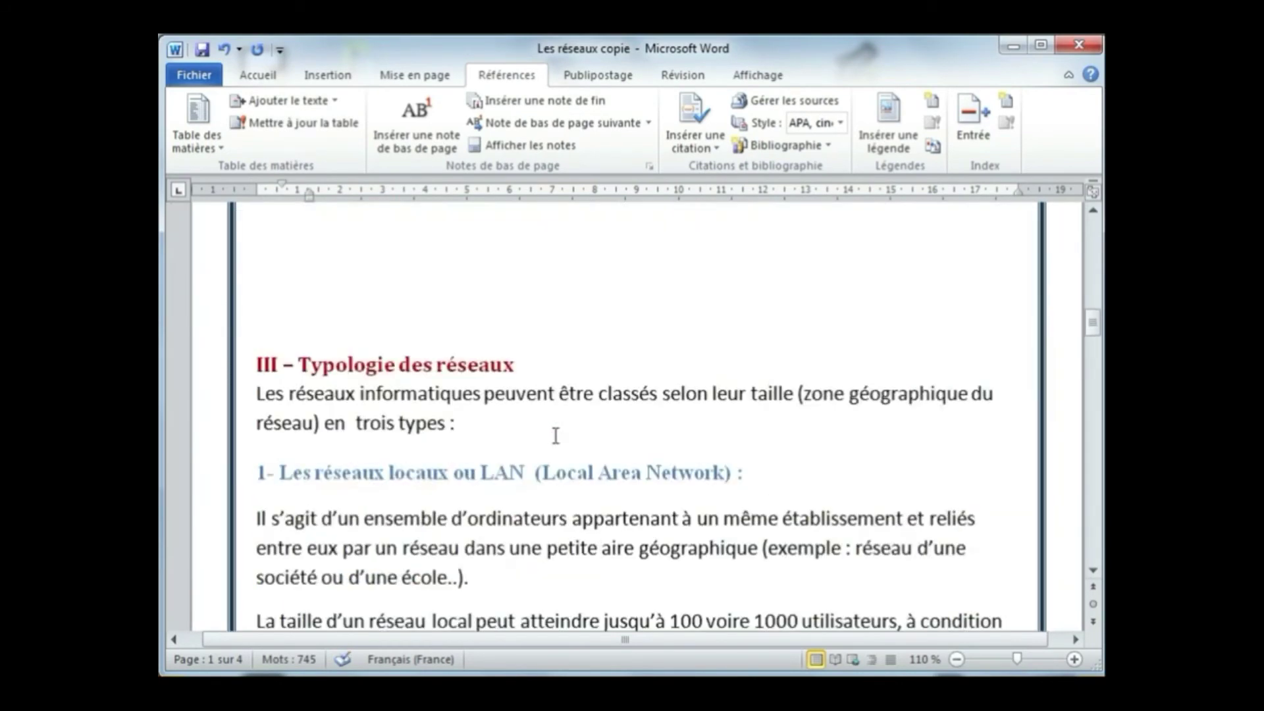
scroll(555, 439, "down", 6)
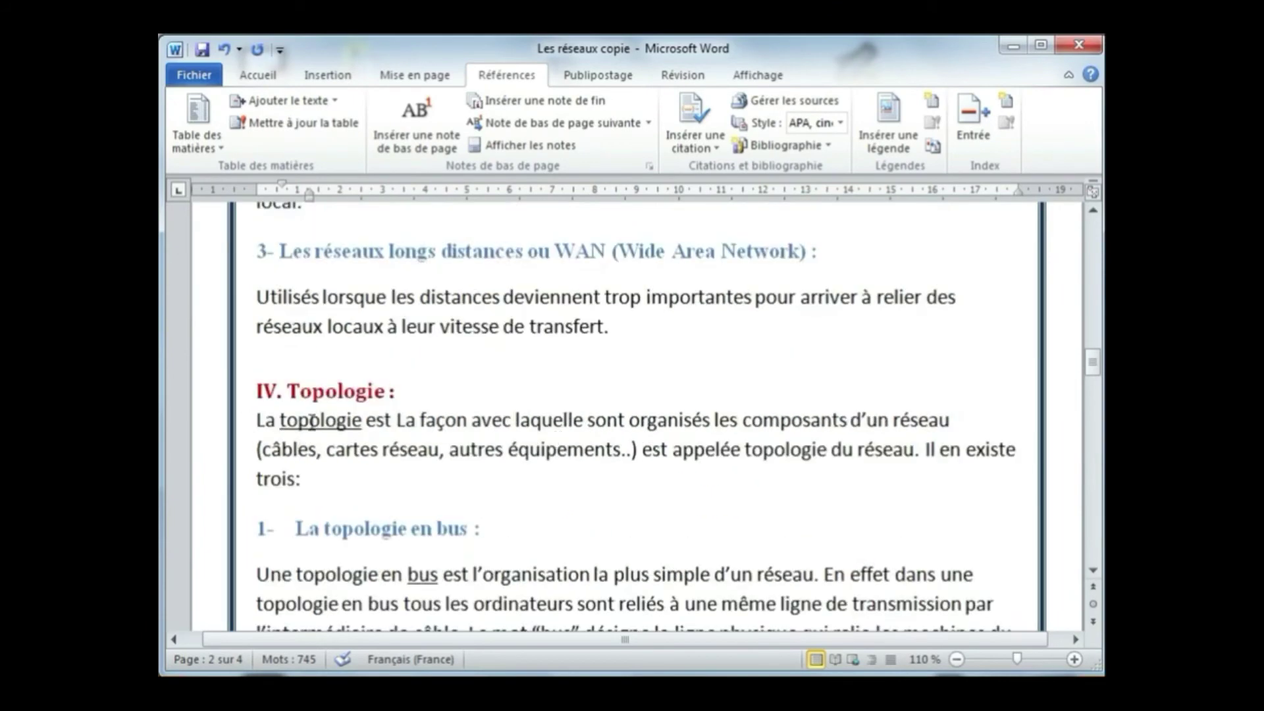
double_click(363, 420)
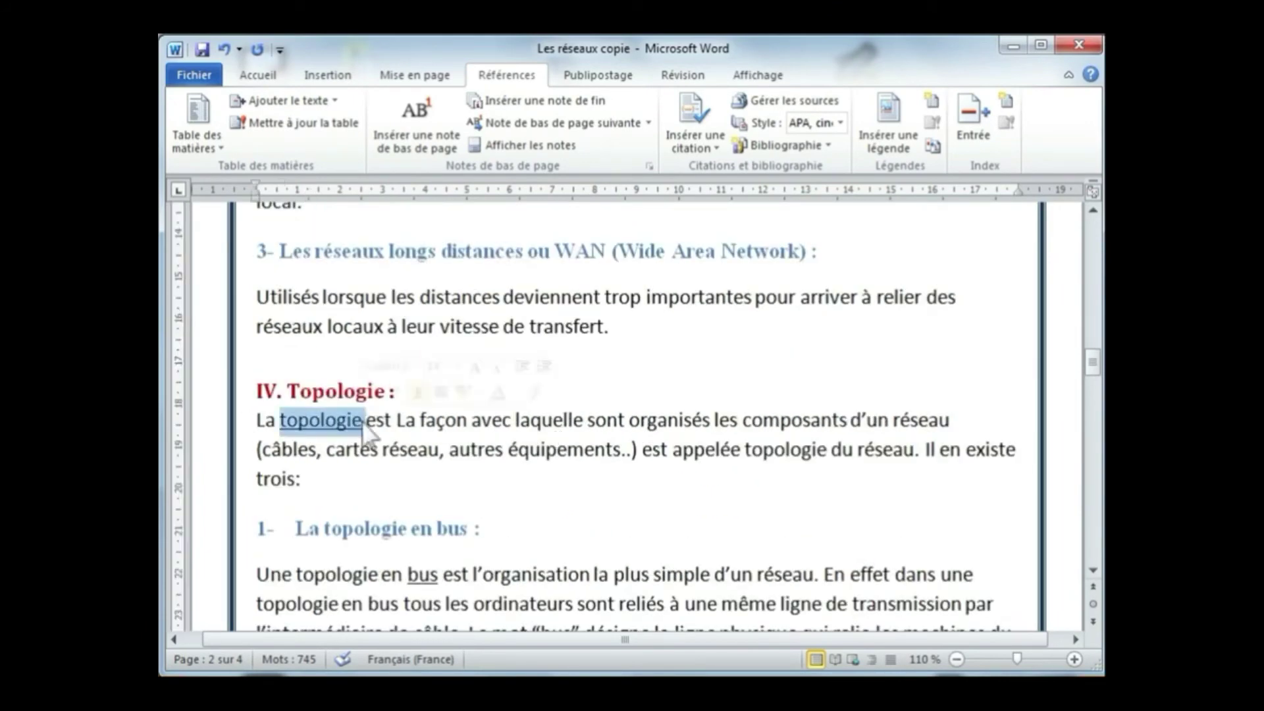
left_click(362, 420)
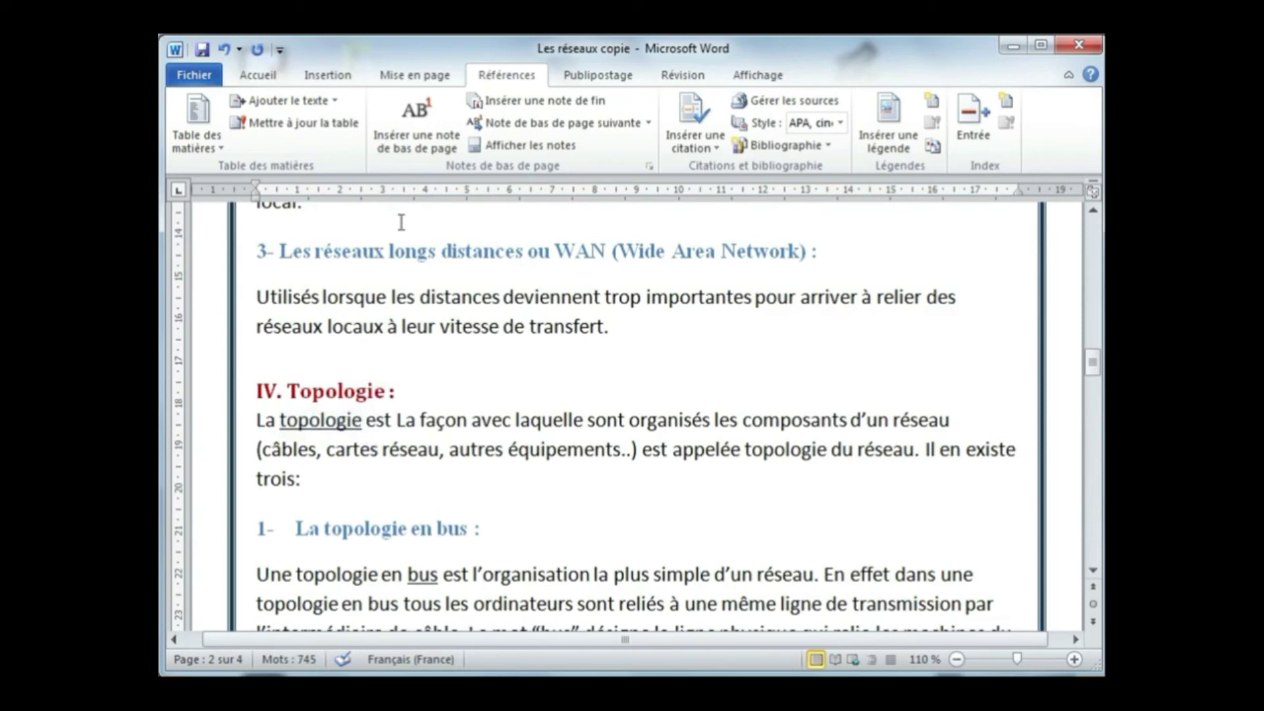
left_click(416, 126)
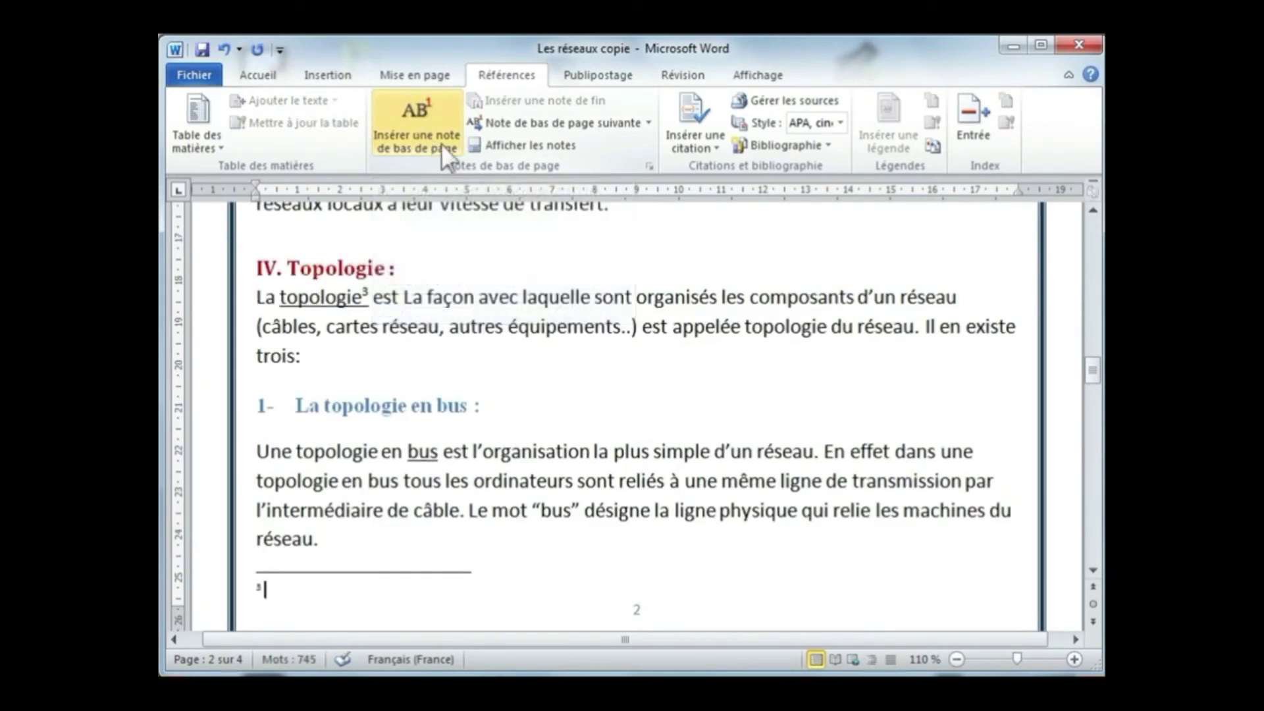
type("structur")
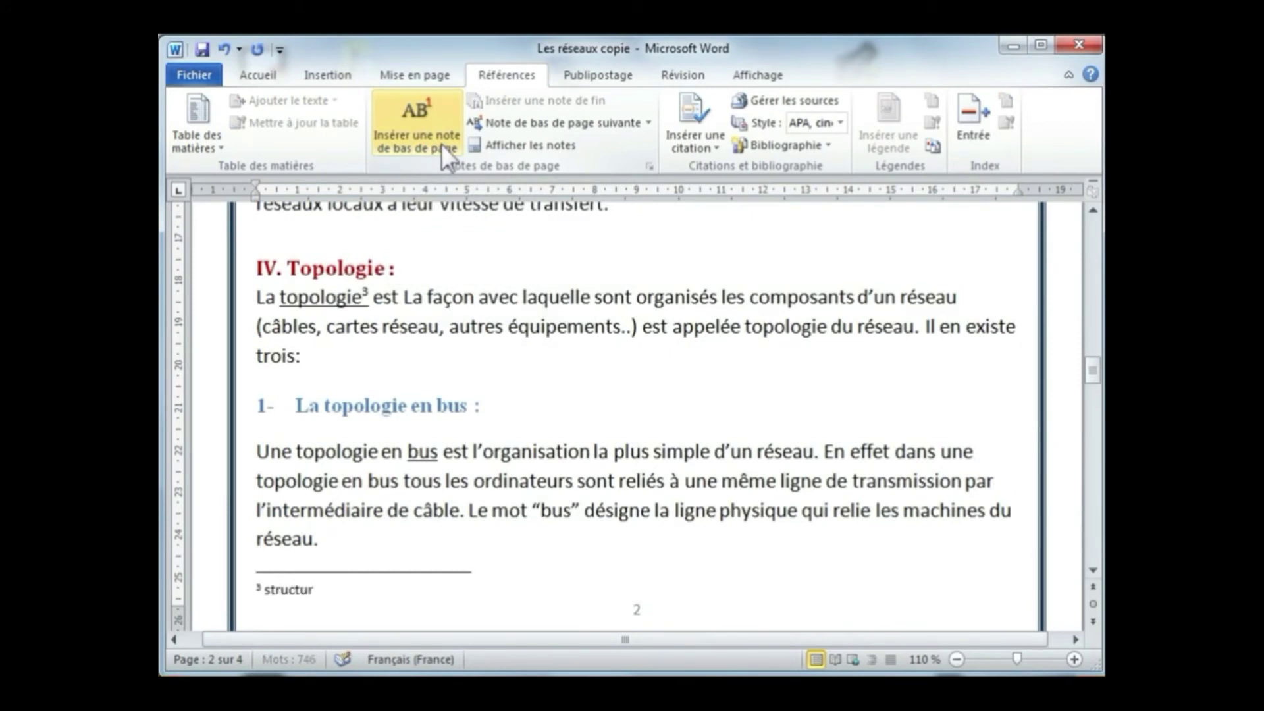
type("e dureseu")
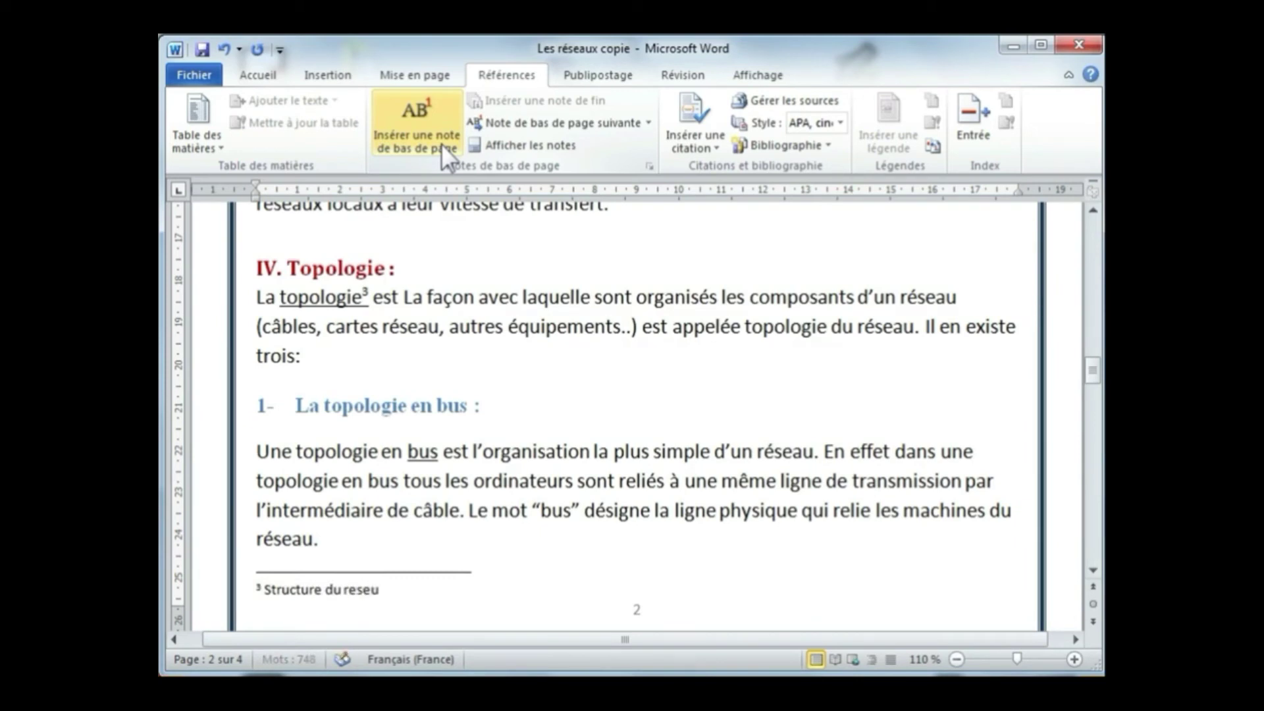
Insert a footnote after the underlined word "bus" with the text "lineaire" and correct its spelling to "linéaire"
left_click(437, 453)
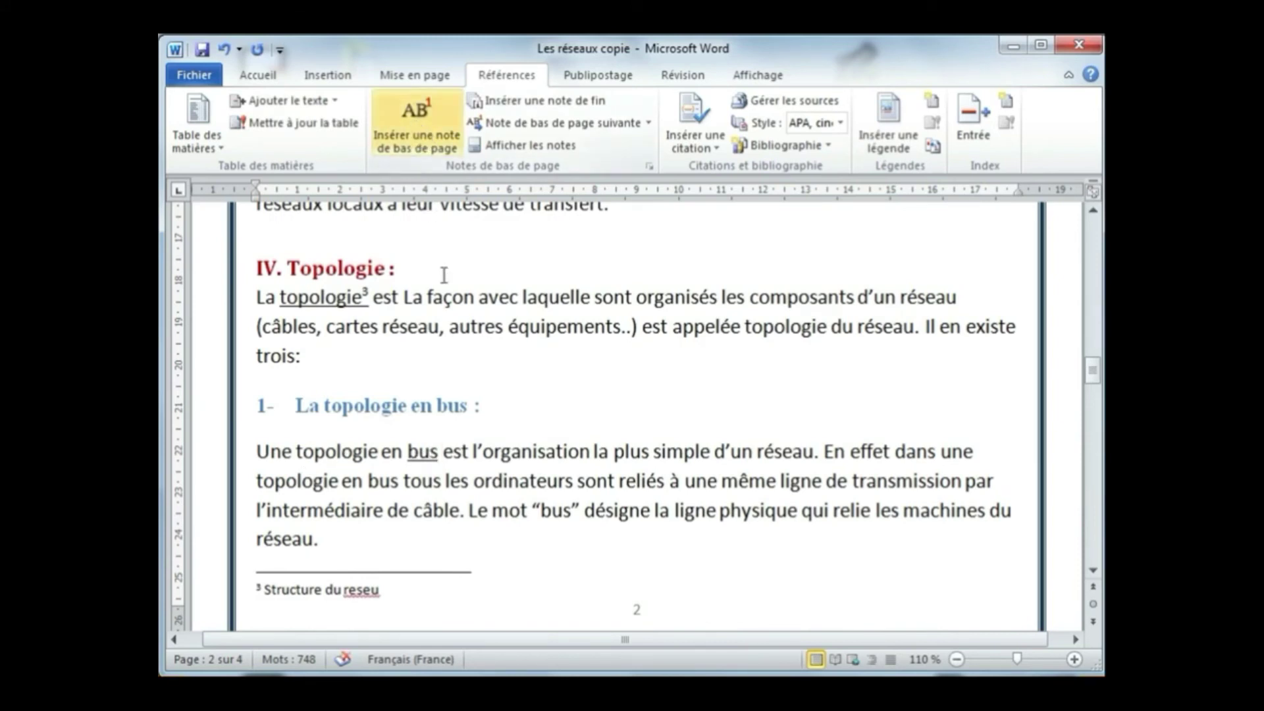
left_click(415, 115)
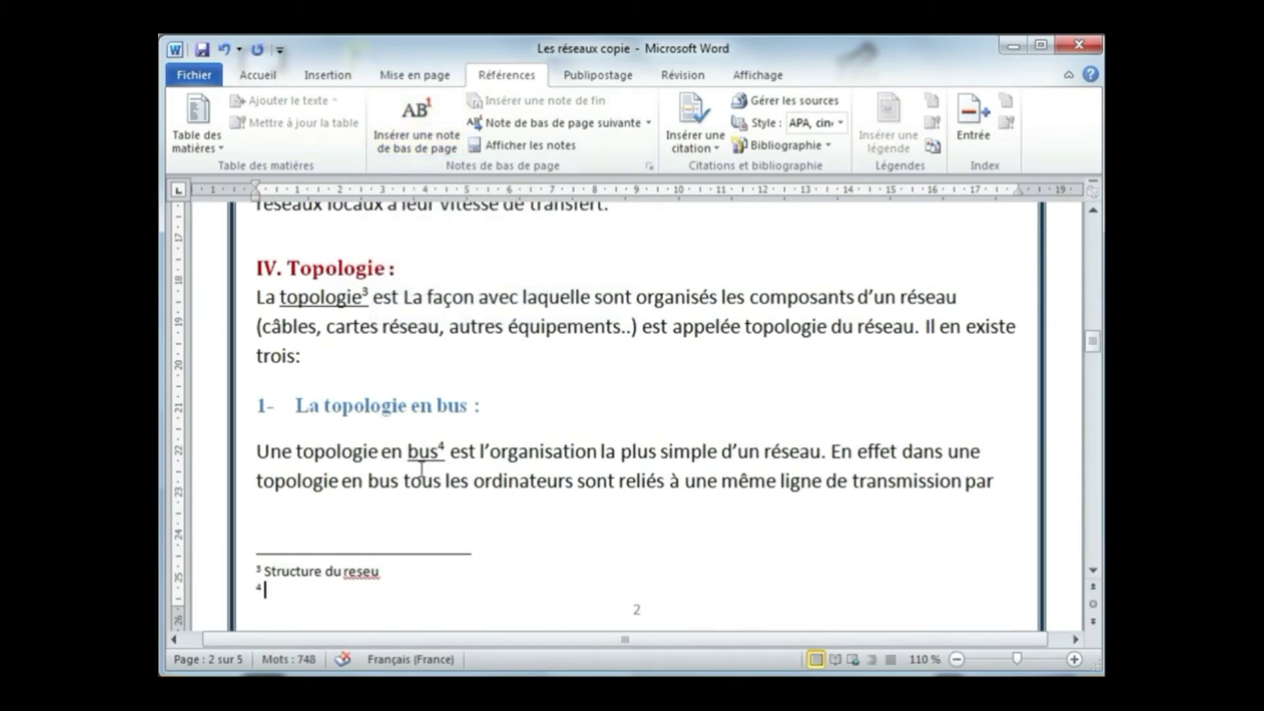
type("lineaire")
left_click(525, 441)
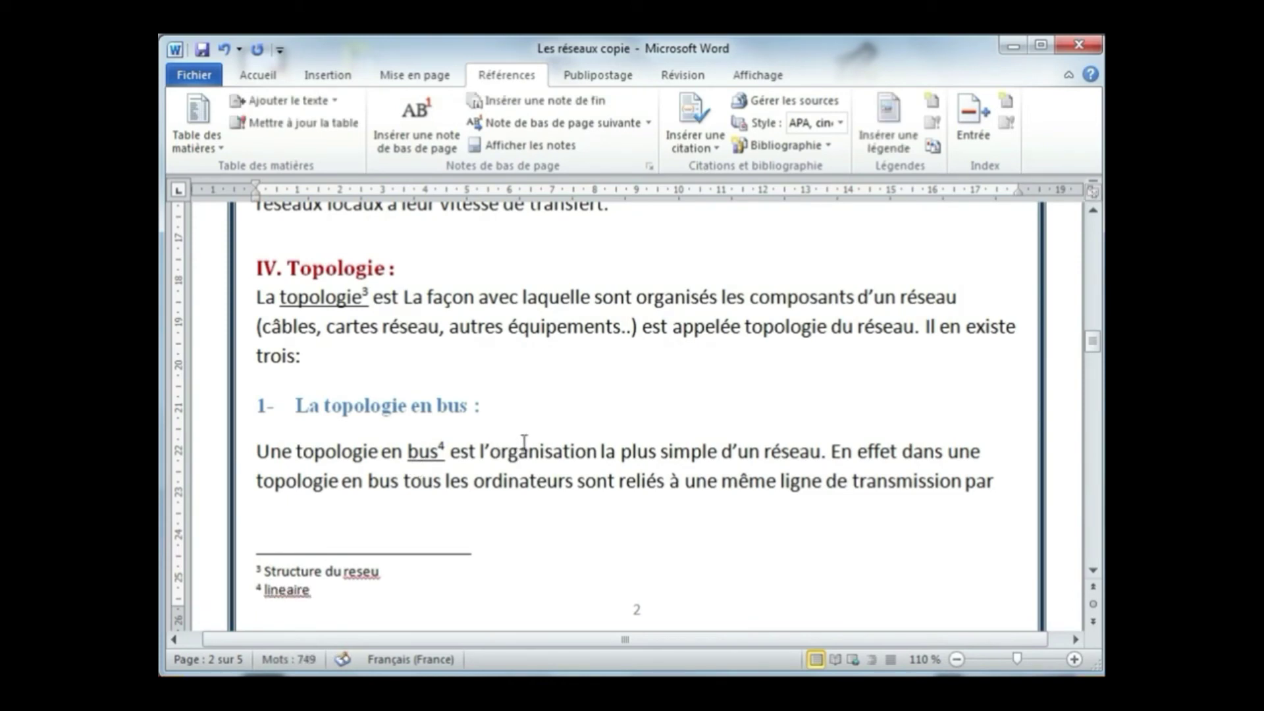
right_click(290, 583)
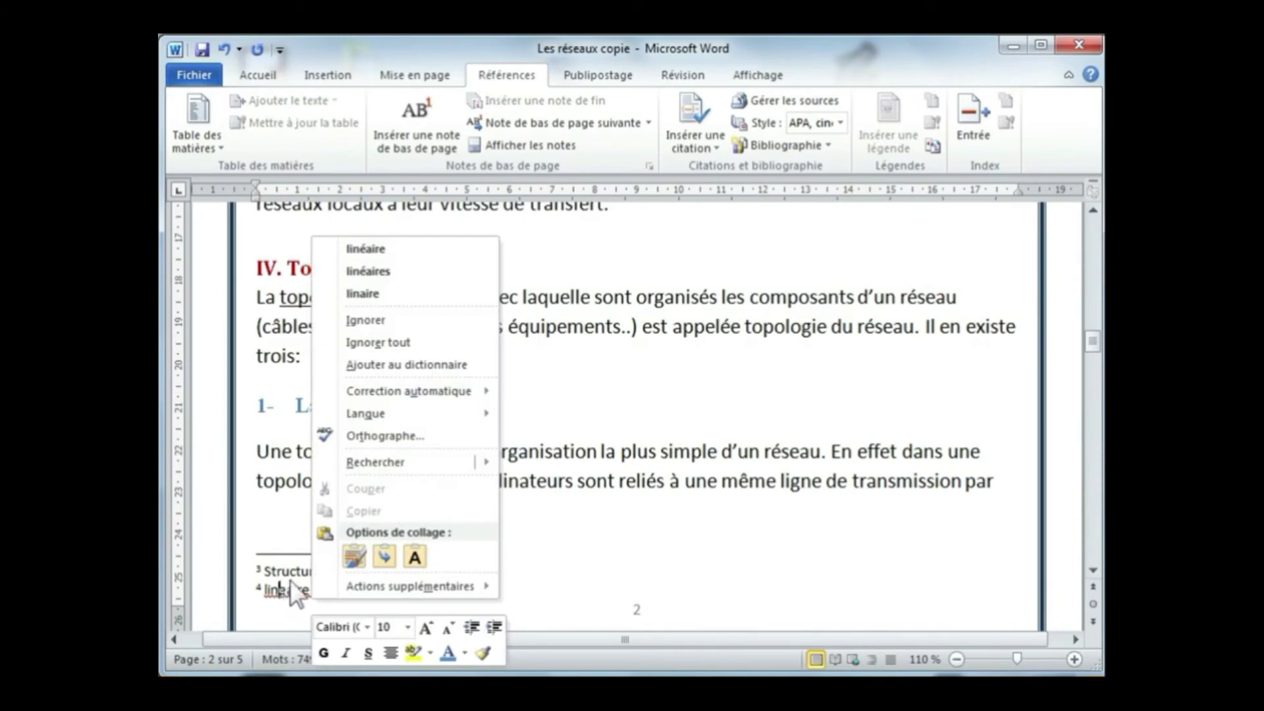
left_click(405, 250)
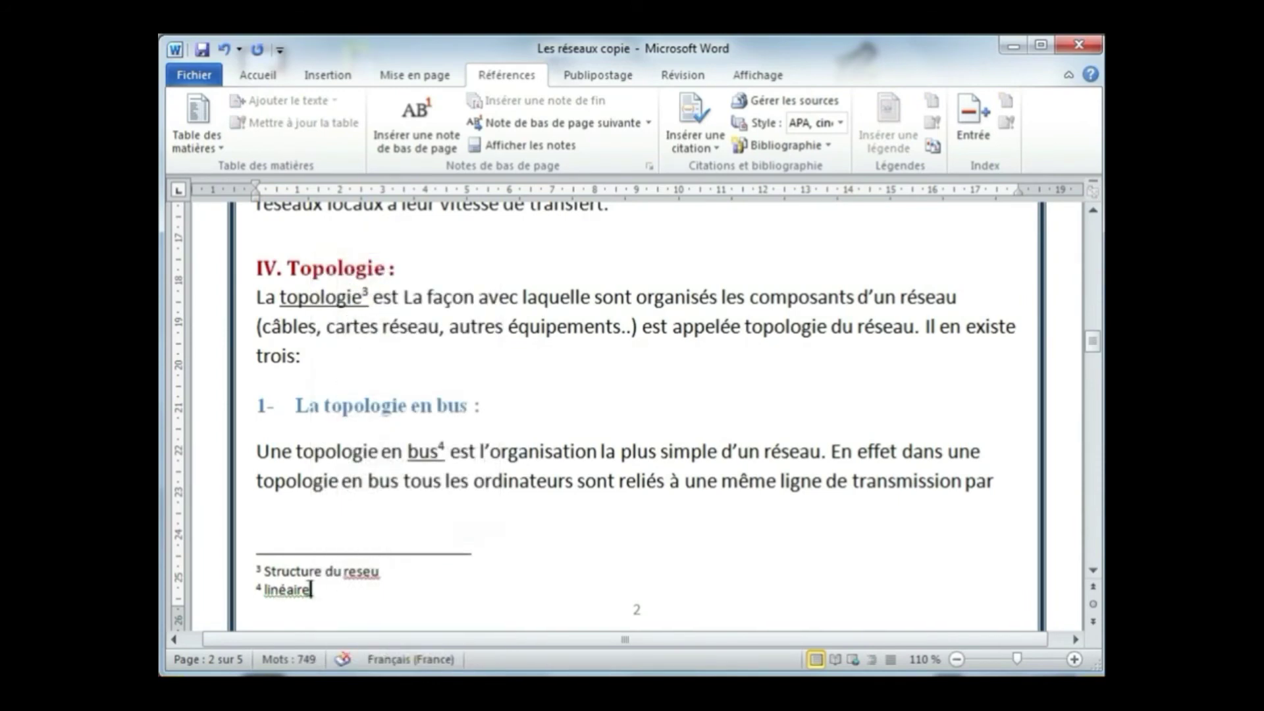
right_click(311, 590)
left_click(361, 365)
Review the footnotes at the end of page 1 and their reference marks after "machines" and "ressources"
scroll(455, 497, "up", 10)
scroll(459, 494, "up", 7)
scroll(448, 490, "down", 7)
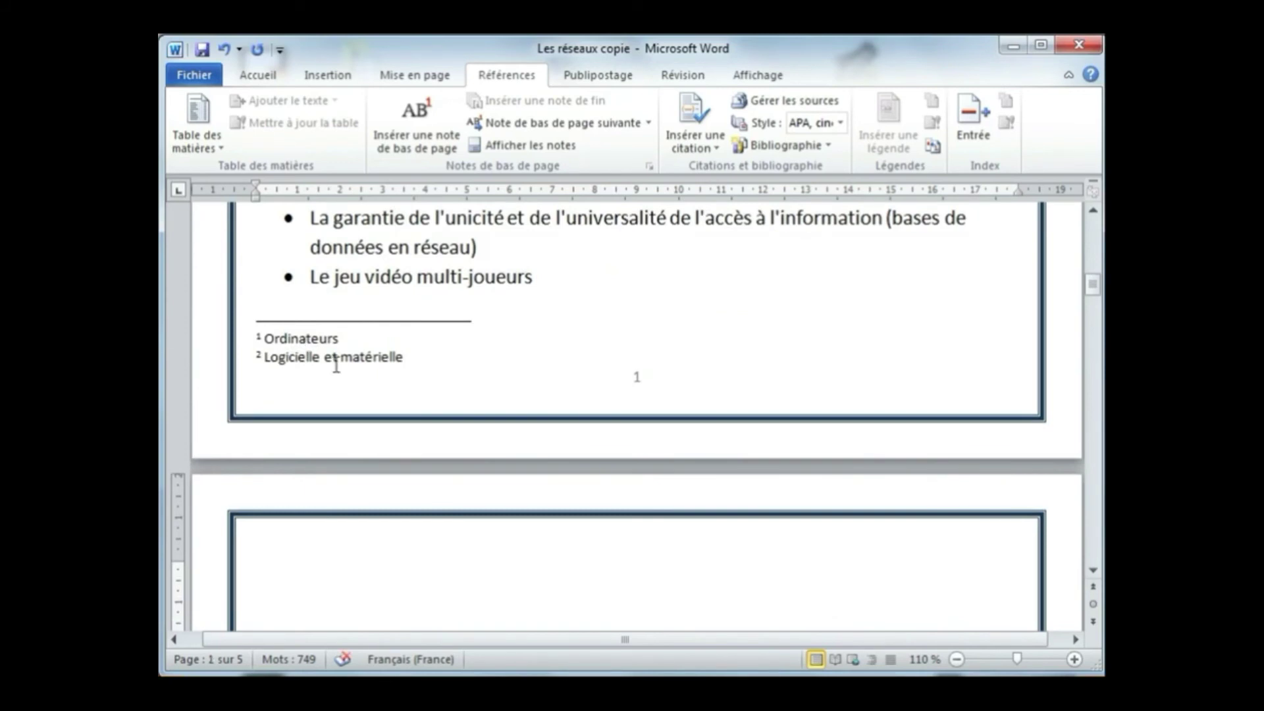
scroll(362, 379, "up", 3)
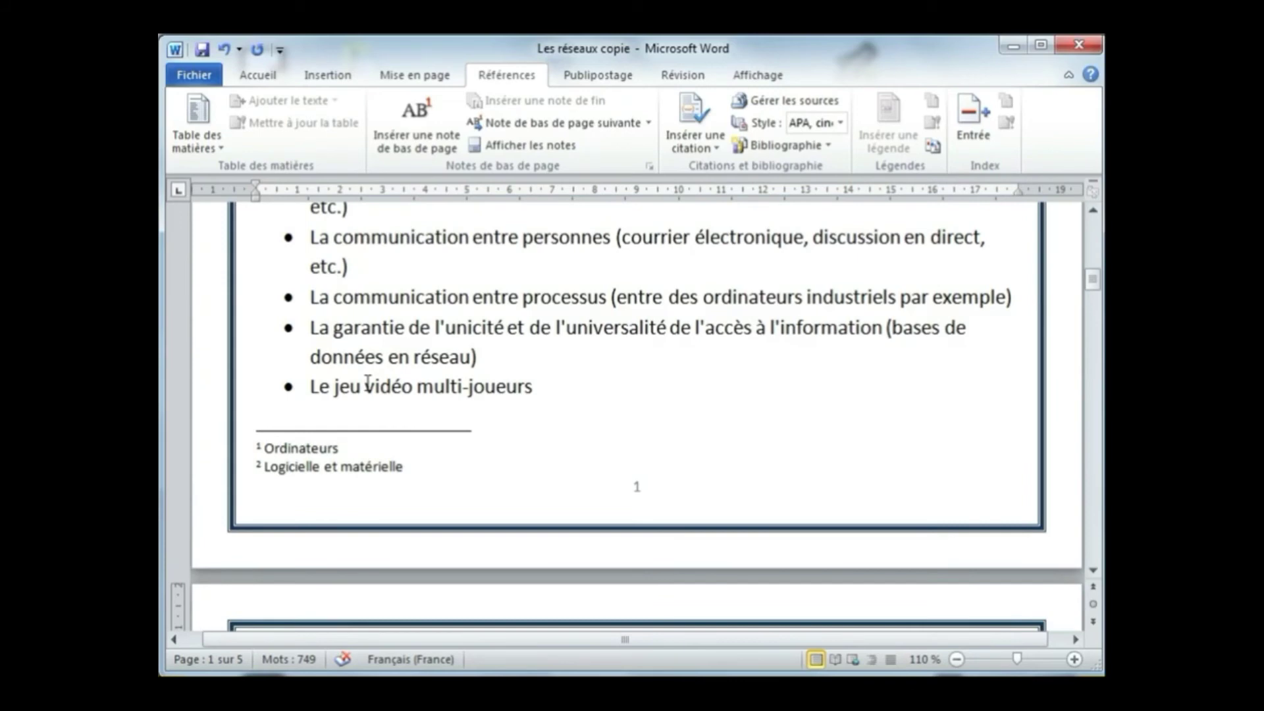
scroll(368, 383, "down", 3)
scroll(368, 384, "up", 10)
scroll(371, 395, "up", 8)
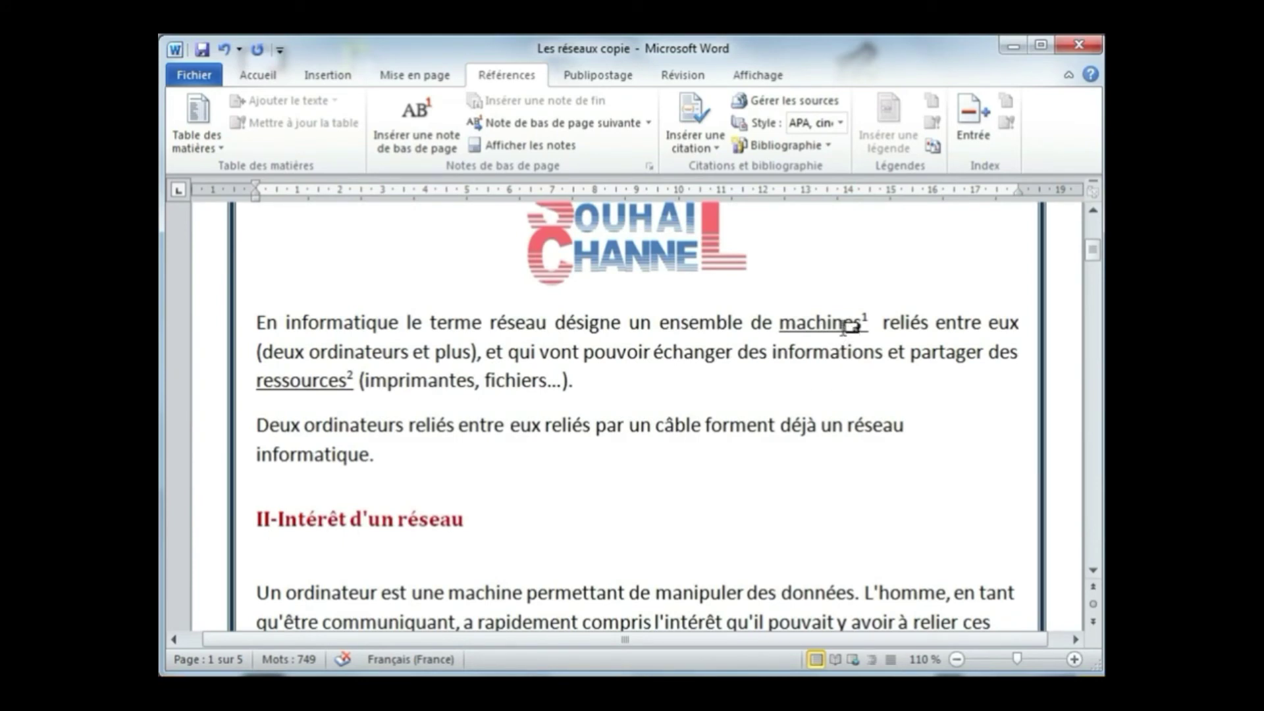
mouse_move(850, 327)
mouse_move(334, 379)
scroll(513, 434, "down", 8)
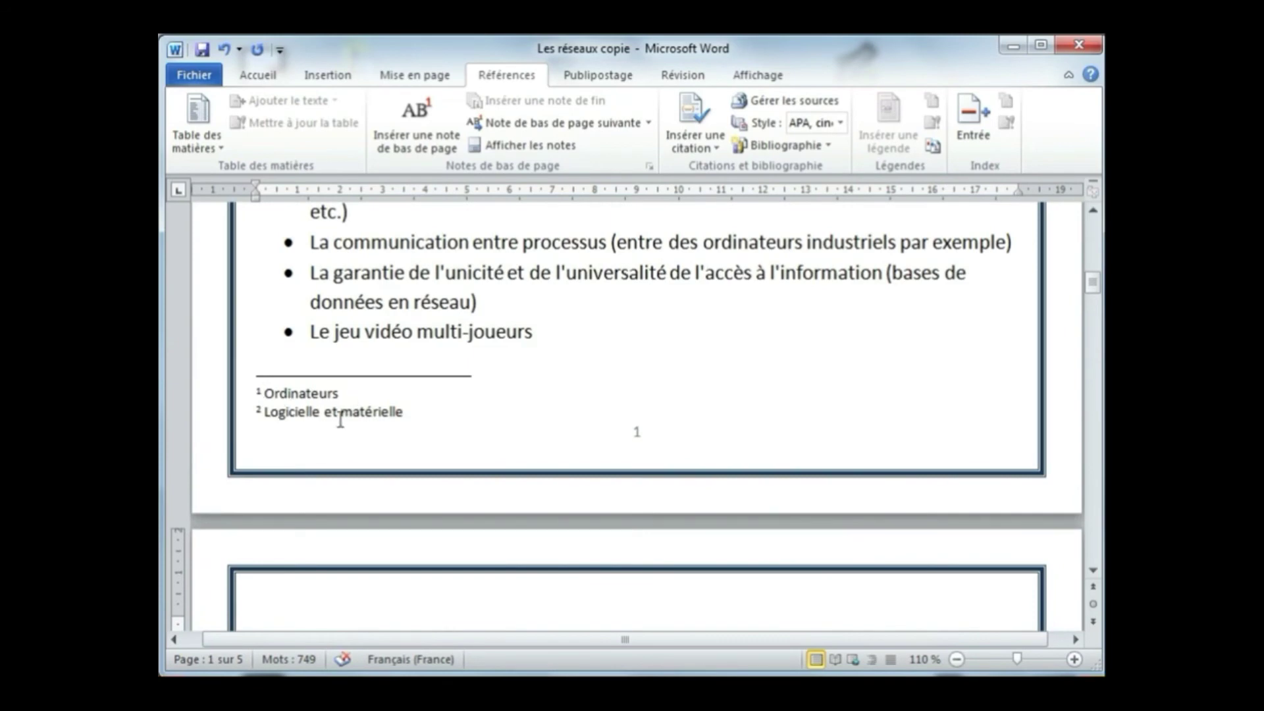
Delete the footnote reference after "machines" and check the numbering of the remaining footnotes through section IV
scroll(405, 405, "up", 10)
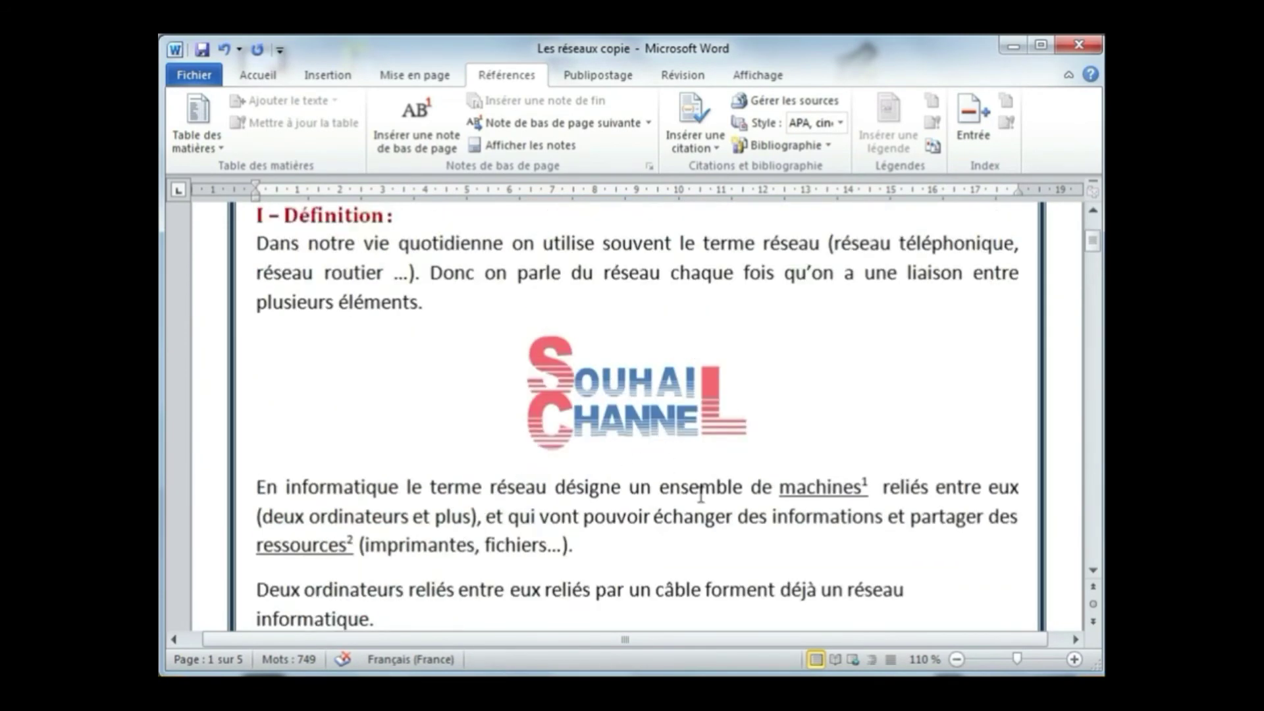
left_click_drag(871, 486, 863, 487)
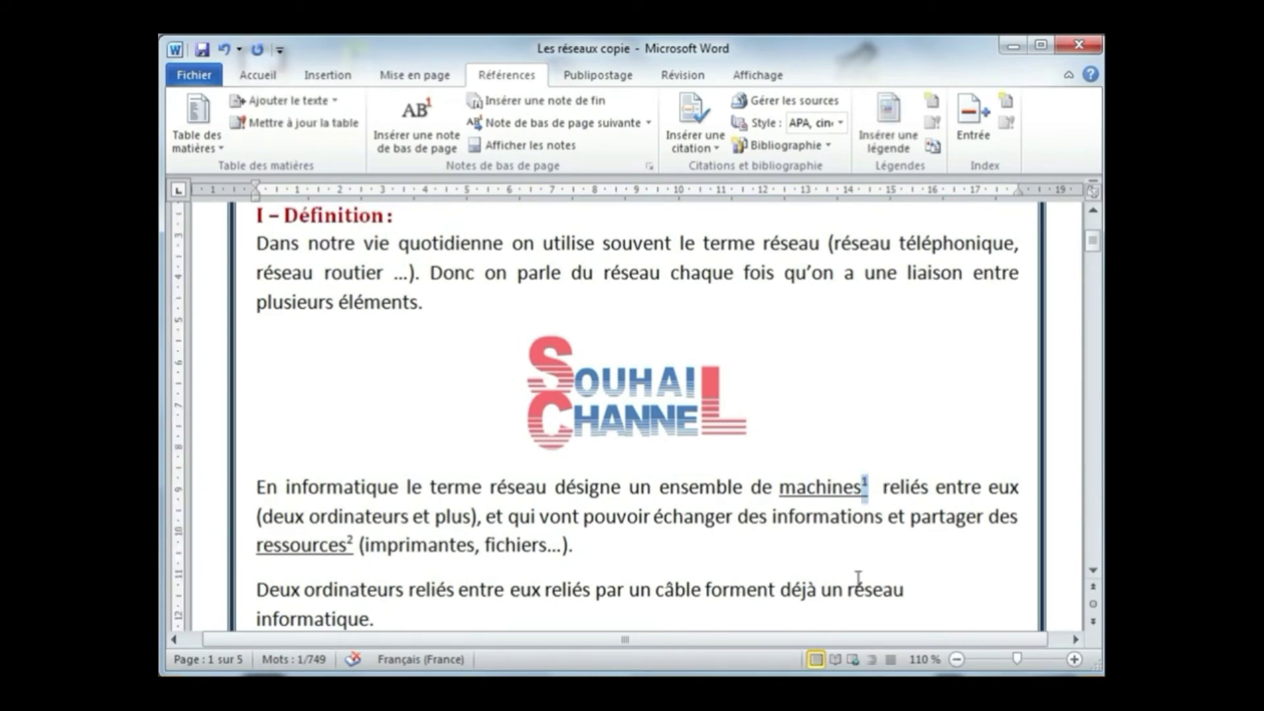
key("Delete")
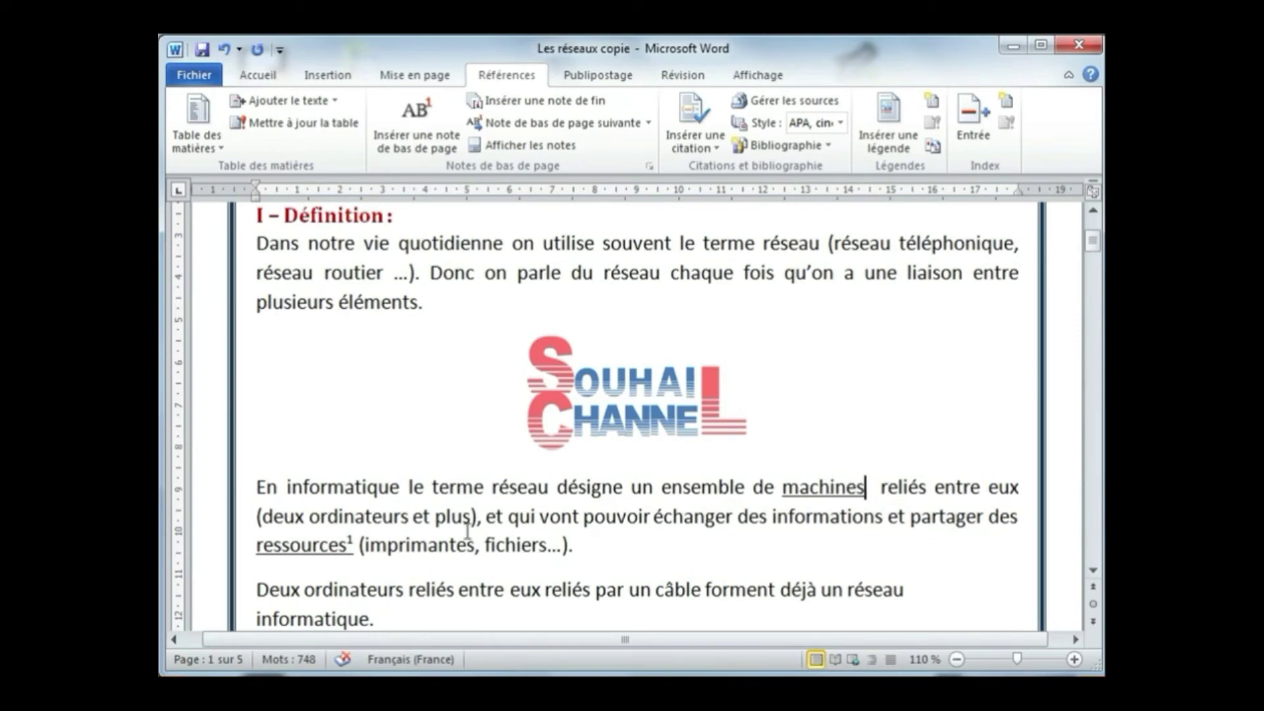
mouse_move(353, 544)
scroll(485, 570, "down", 6)
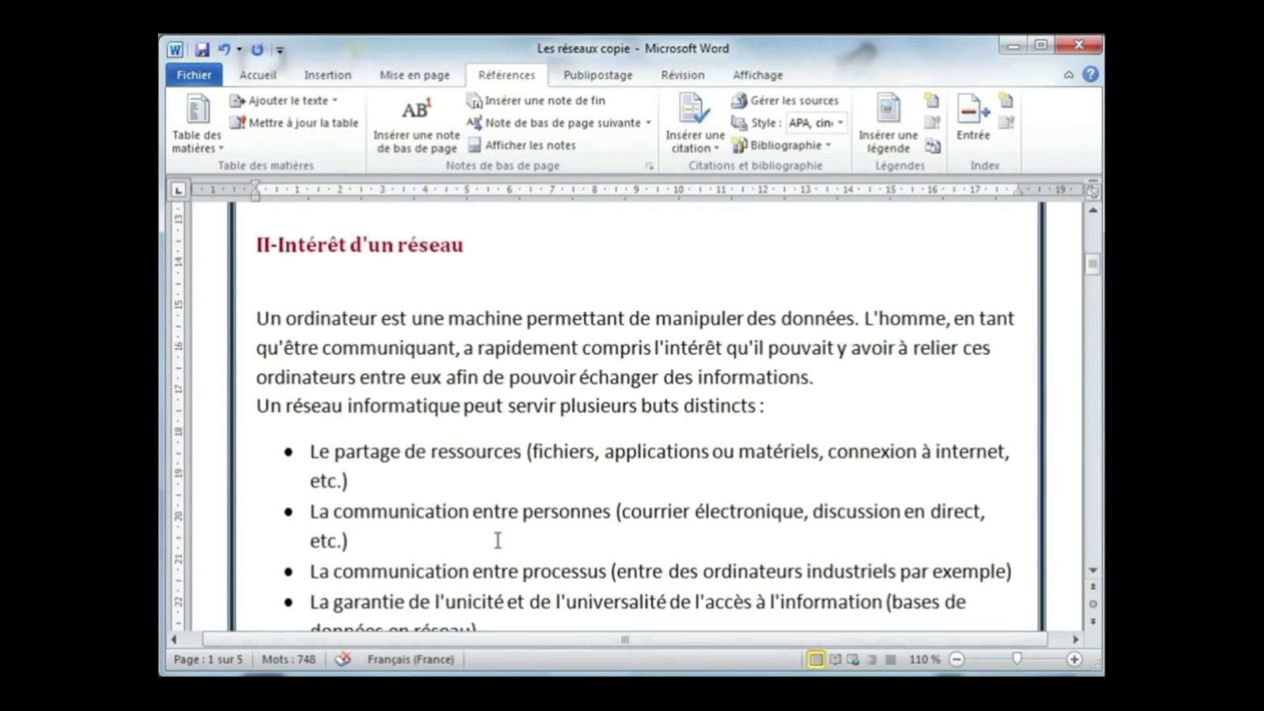
scroll(498, 540, "down", 12)
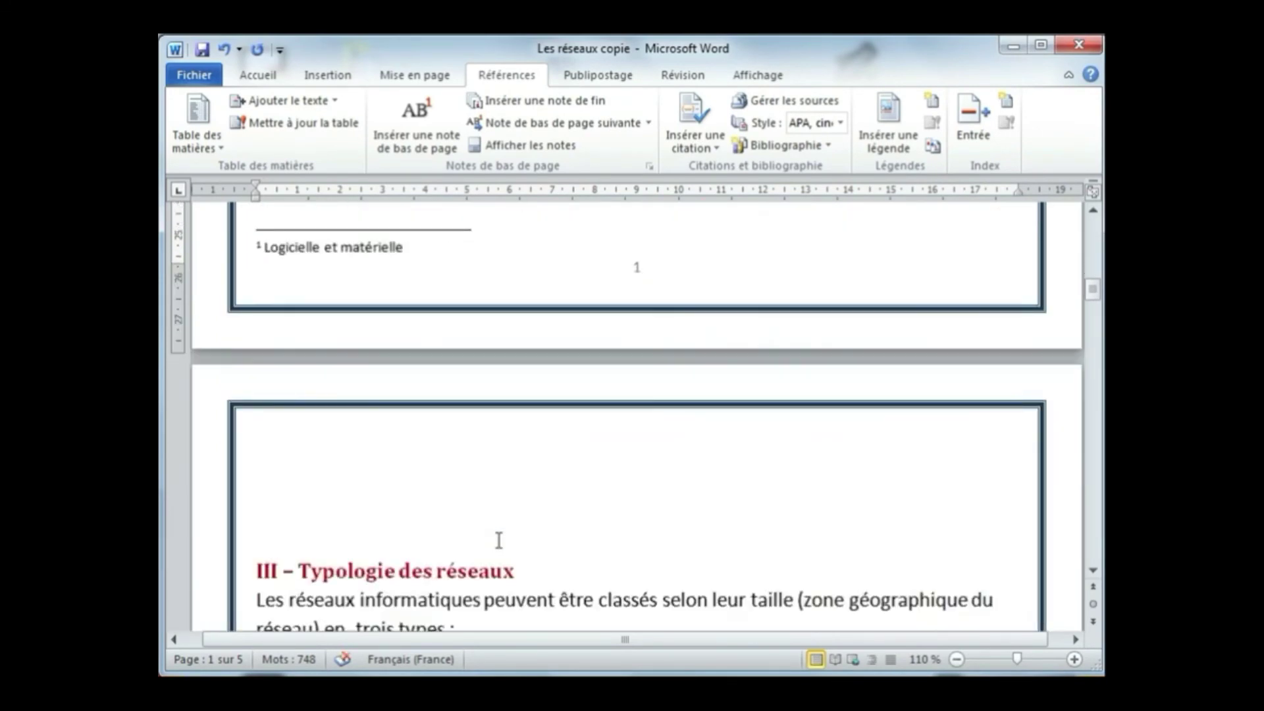
scroll(498, 541, "down", 6)
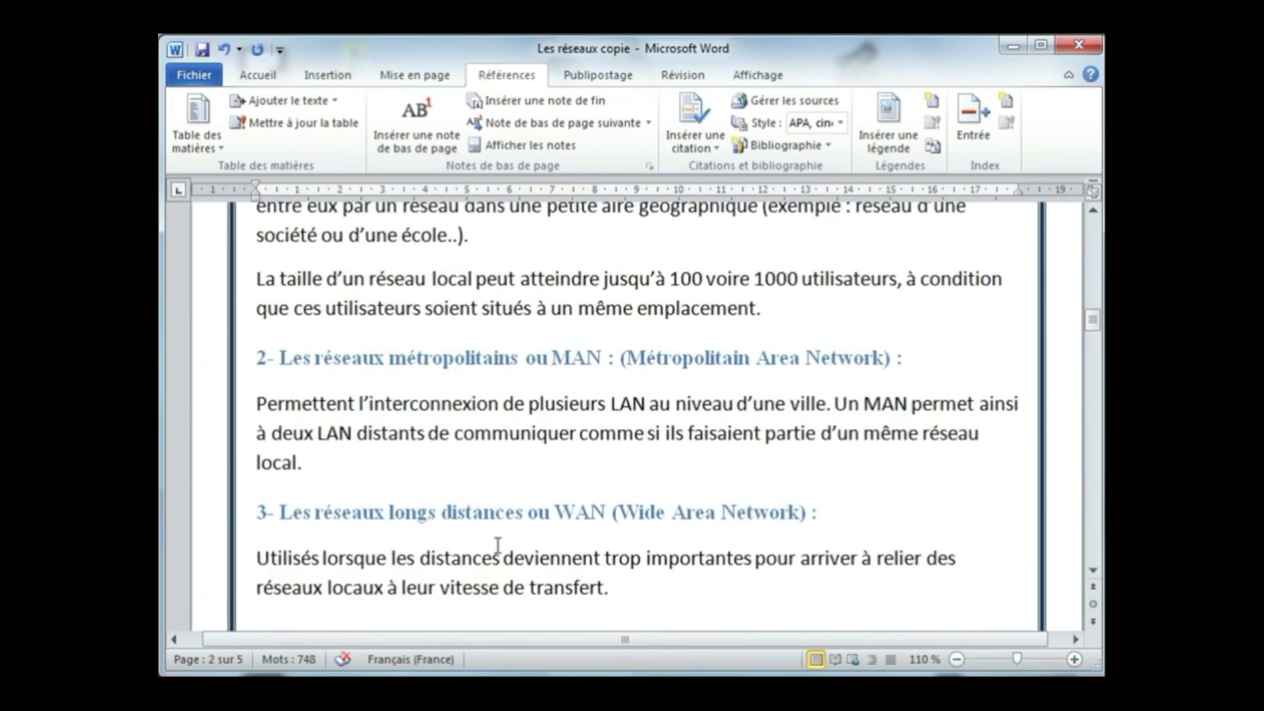
scroll(499, 544, "down", 3)
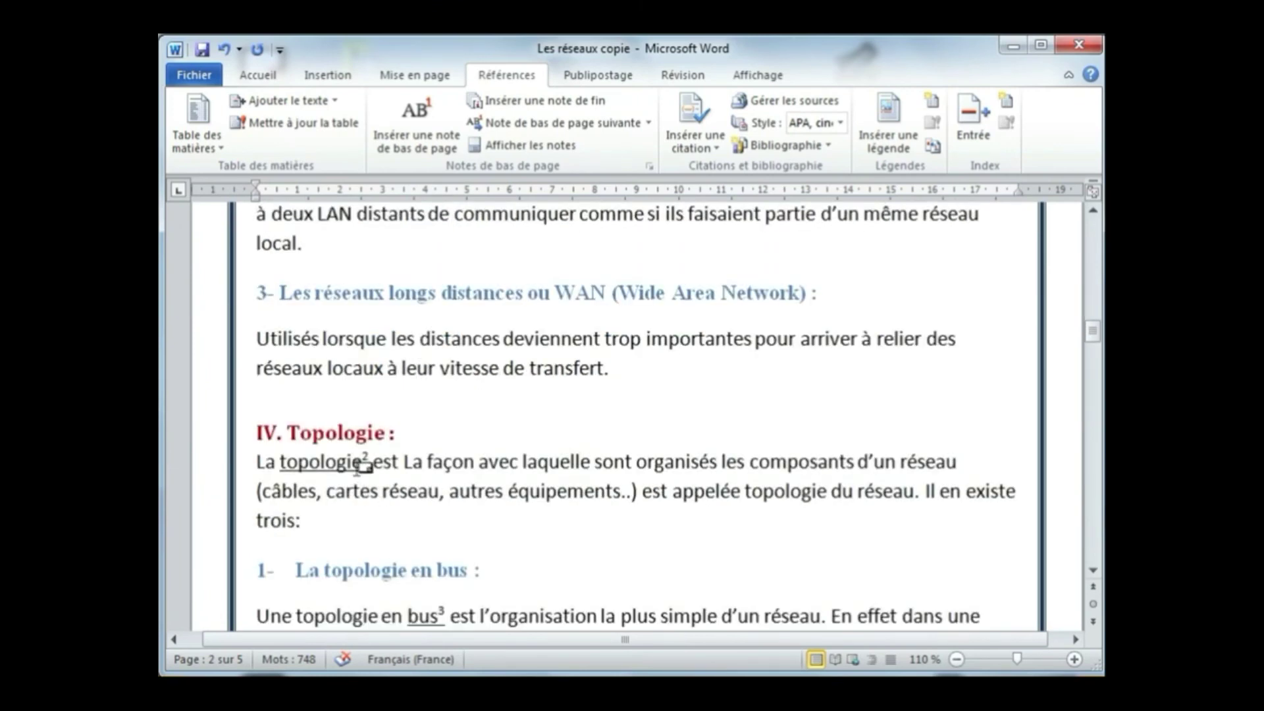
Delete the footnote reference after "ressources" in section I
scroll(582, 525, "up", 10)
scroll(582, 525, "up", 7)
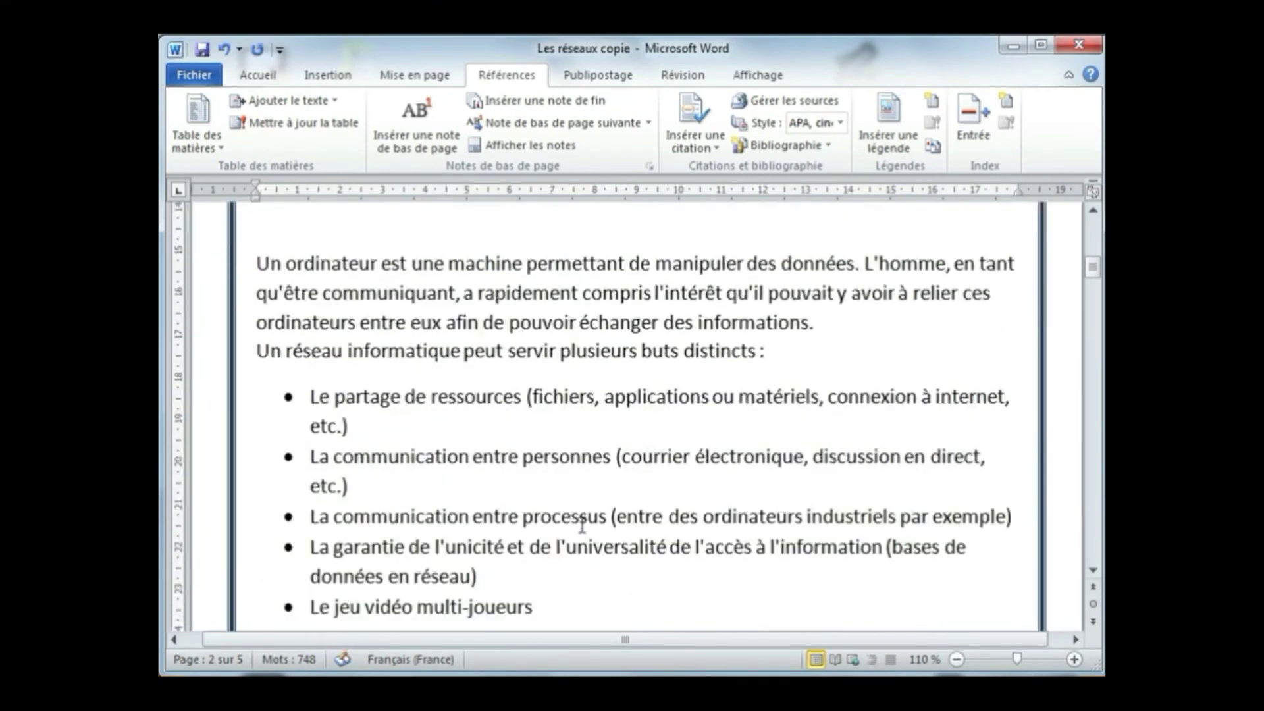
scroll(582, 525, "up", 5)
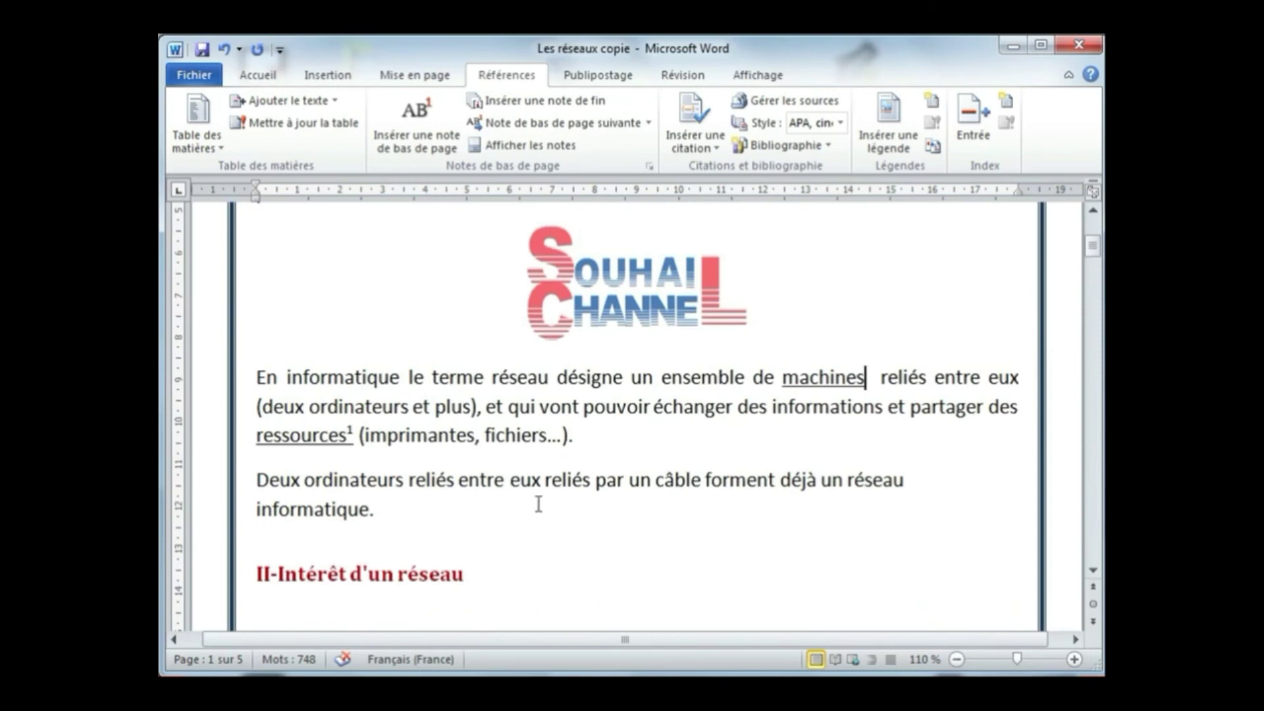
left_click(349, 434)
left_click_drag(347, 435, 354, 436)
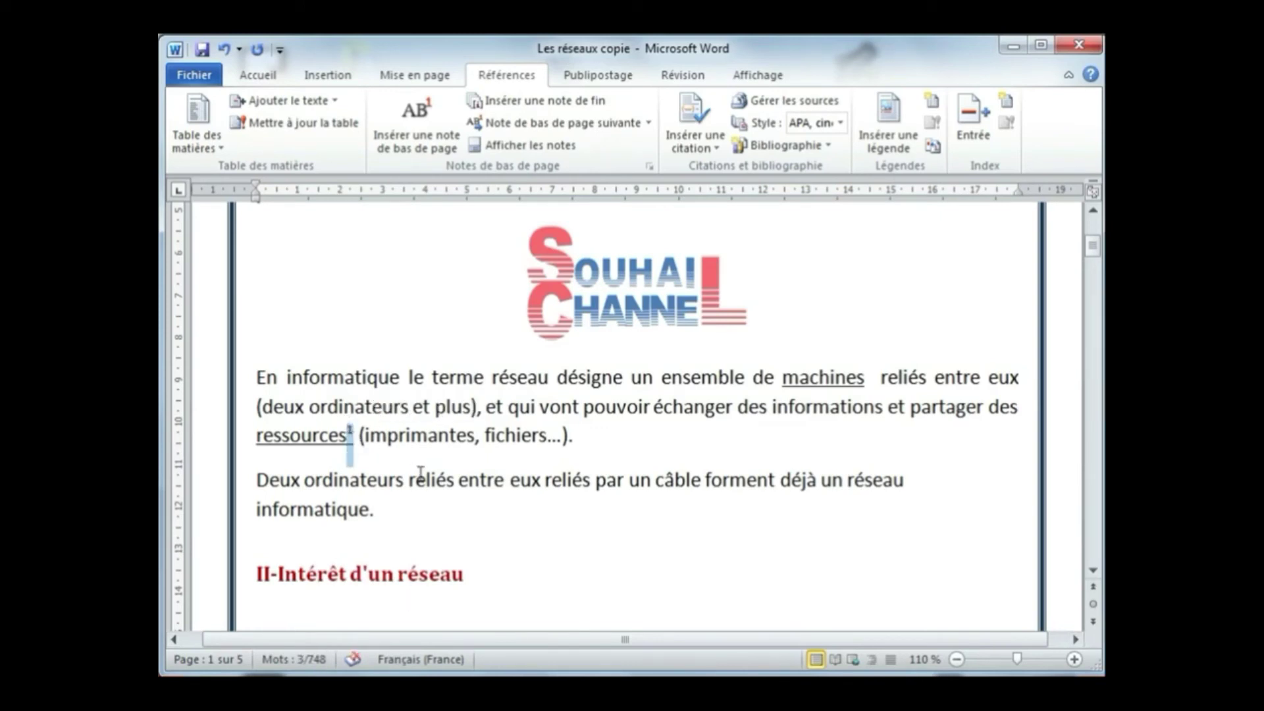
key("Delete")
Examine the end of page 1 and the numbering of the "topologie" and "bus" footnotes on page 2
scroll(395, 500, "down", 9)
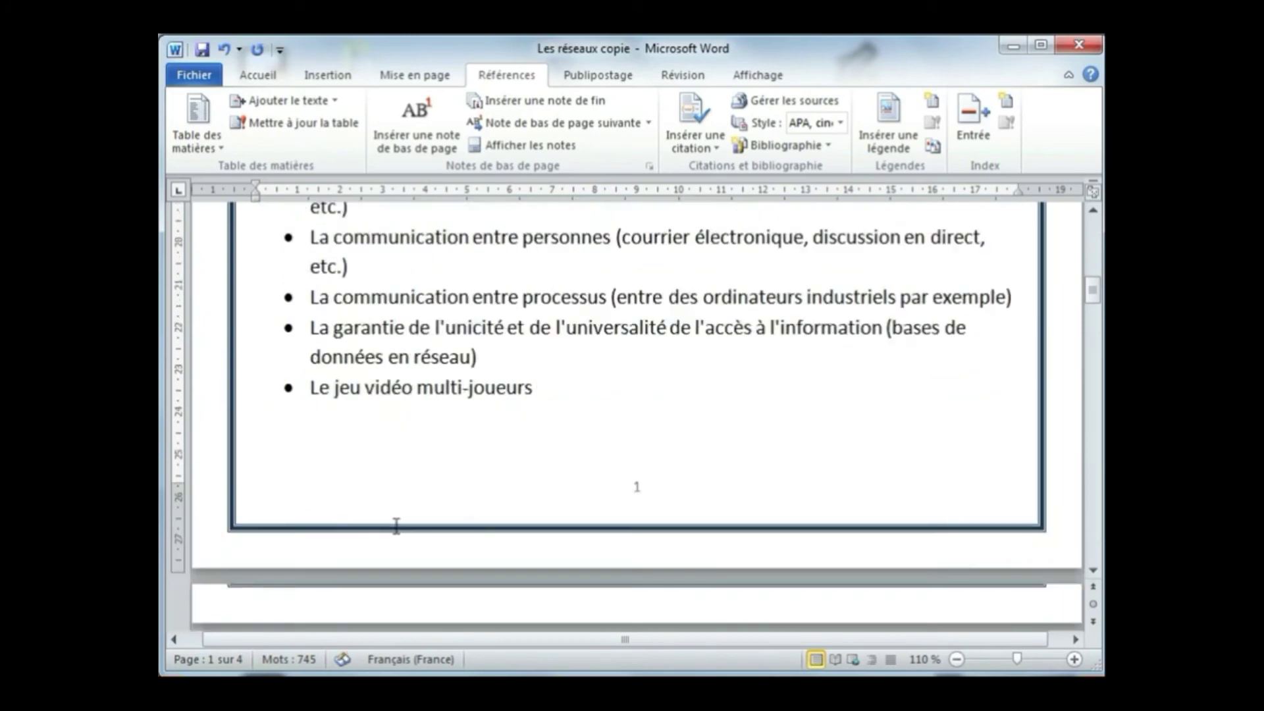
scroll(431, 313, "up", 4)
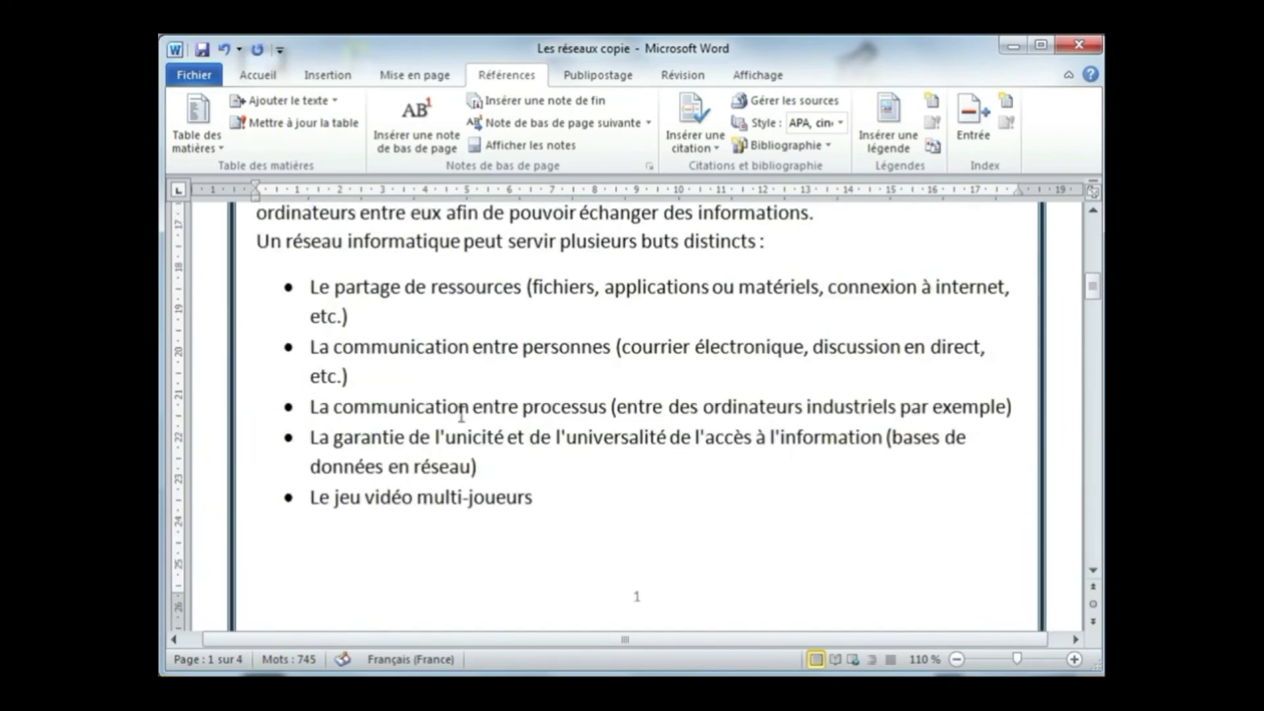
scroll(428, 396, "down", 1)
scroll(430, 494, "down", 9)
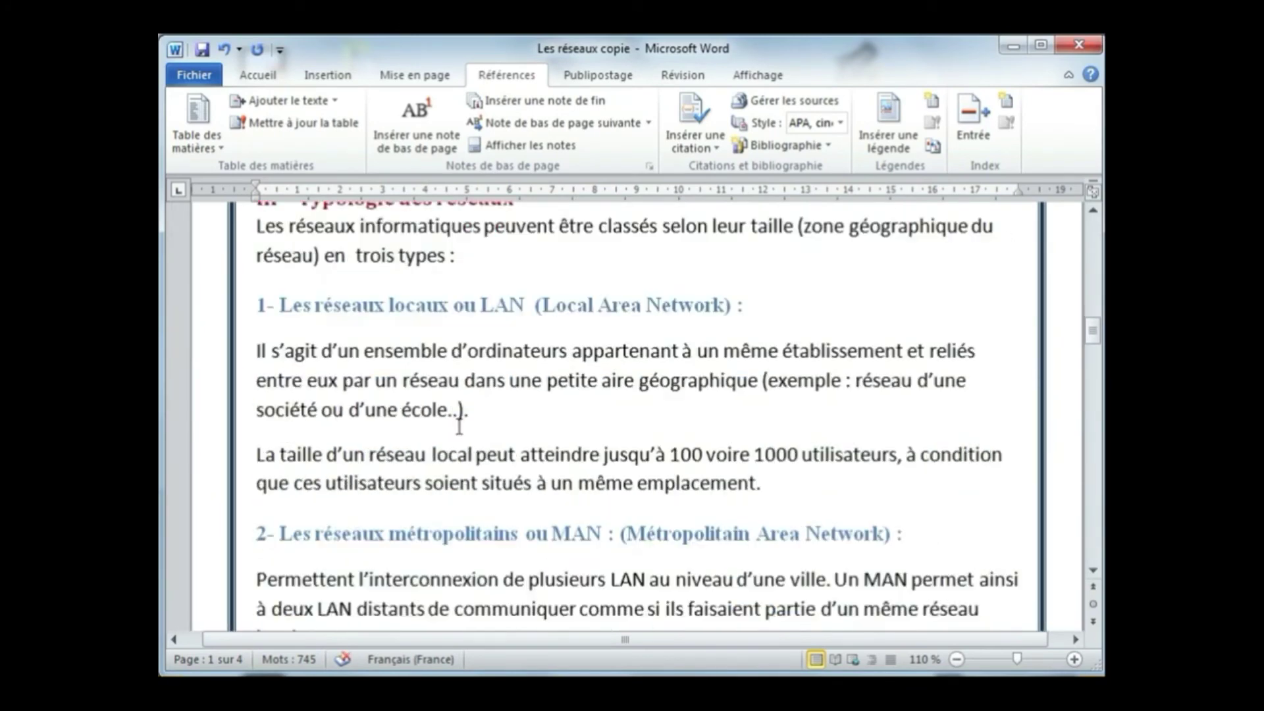
scroll(546, 459, "down", 3)
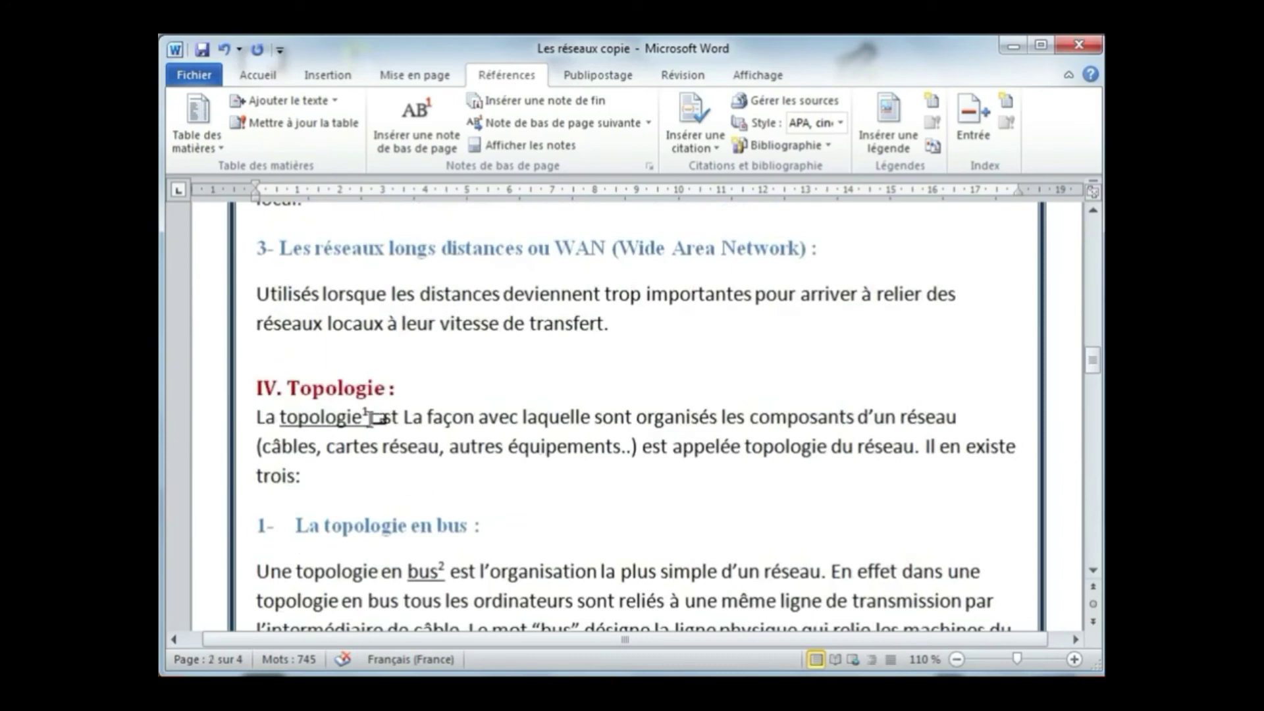
scroll(425, 502, "down", 2)
scroll(456, 486, "down", 2)
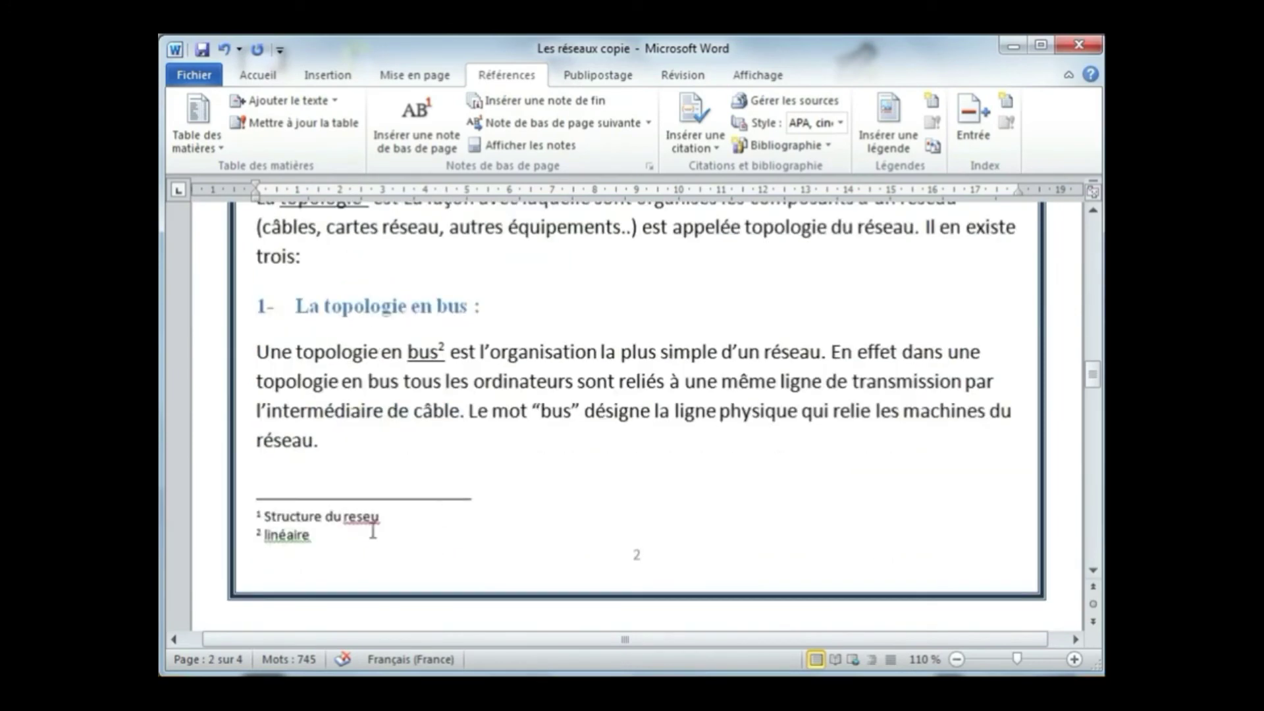
scroll(338, 543, "up", 3)
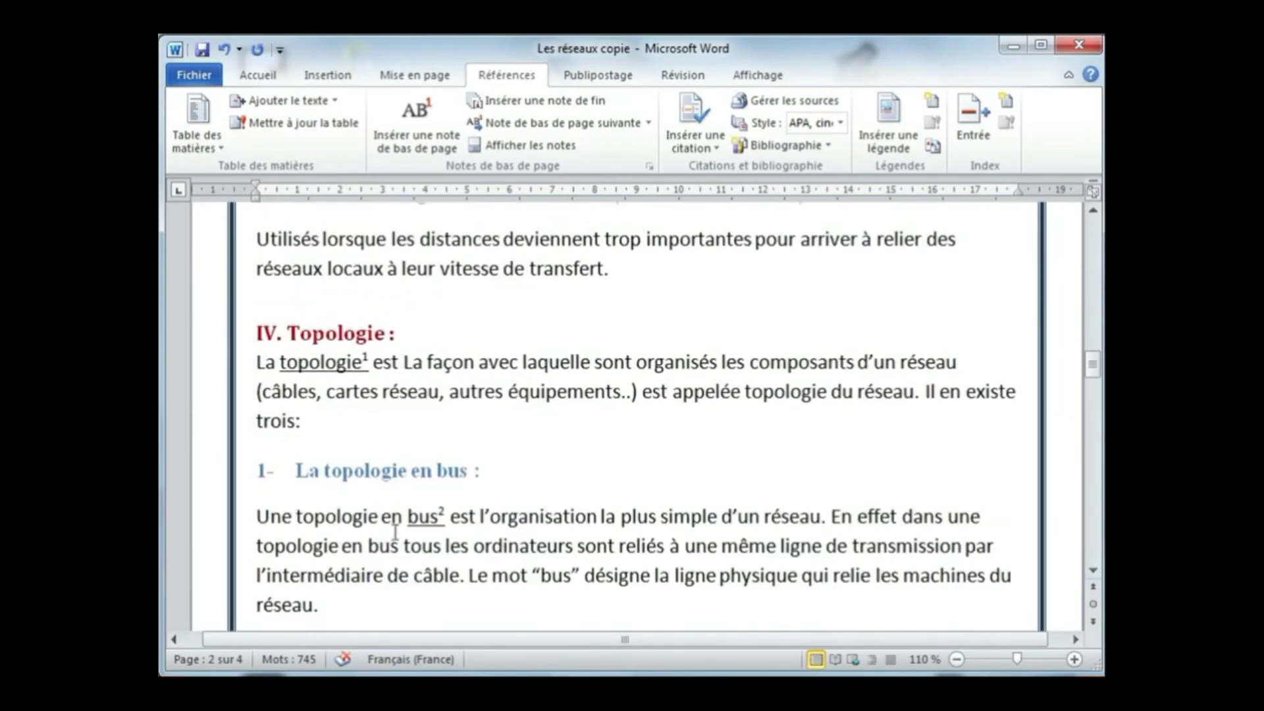
Delete the footnote references after "topologie" and "bus" in section IV and check the end of page 2
double_click(366, 359)
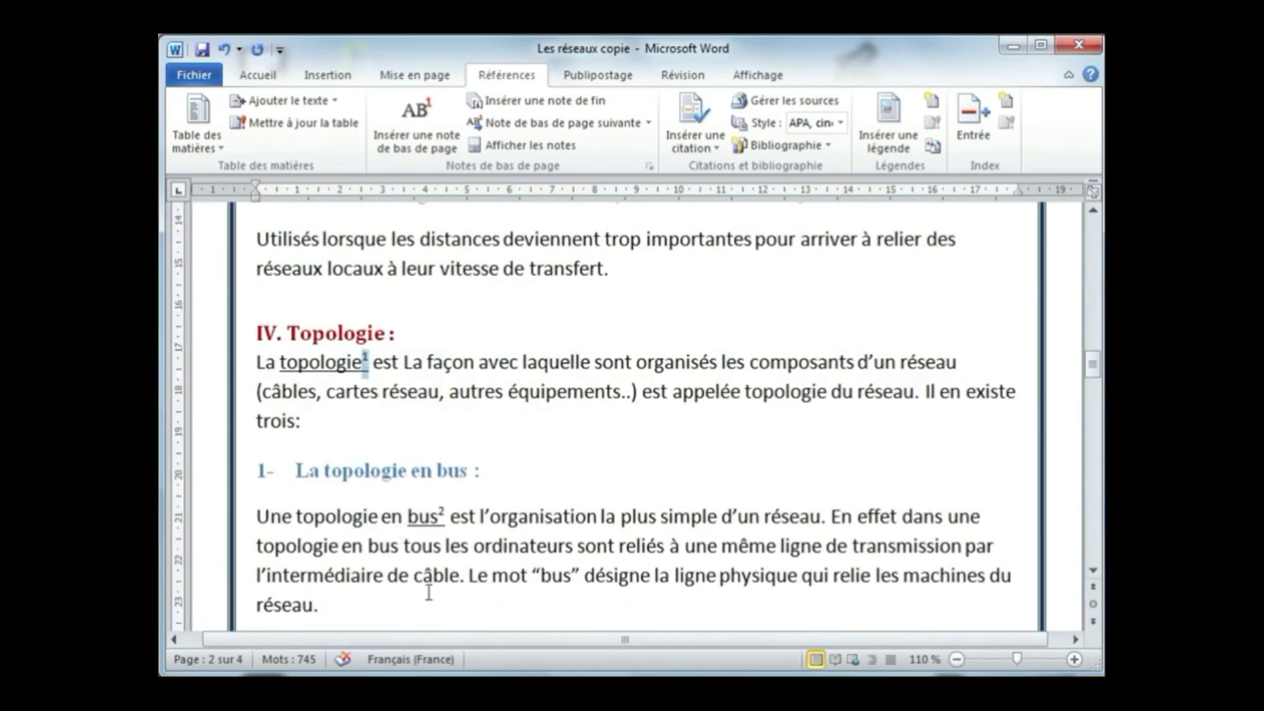
key("Delete")
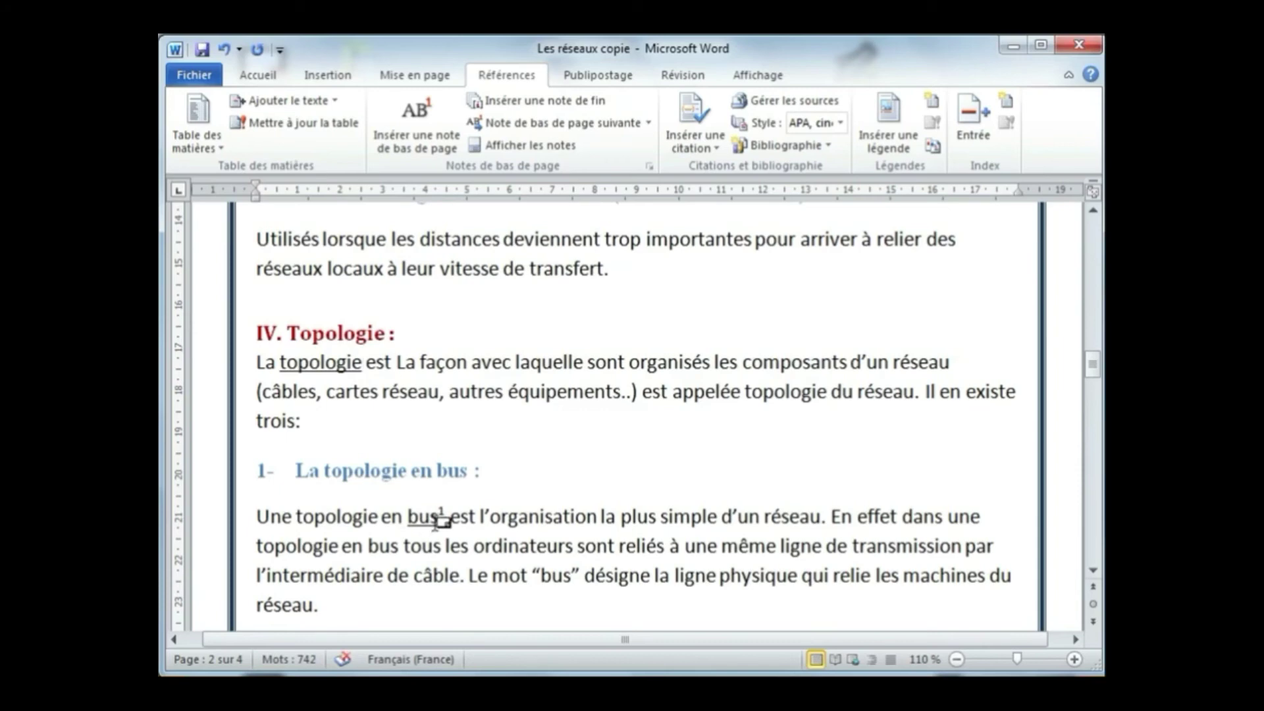
scroll(428, 527, "down", 4)
scroll(429, 545, "up", 3)
double_click(442, 457)
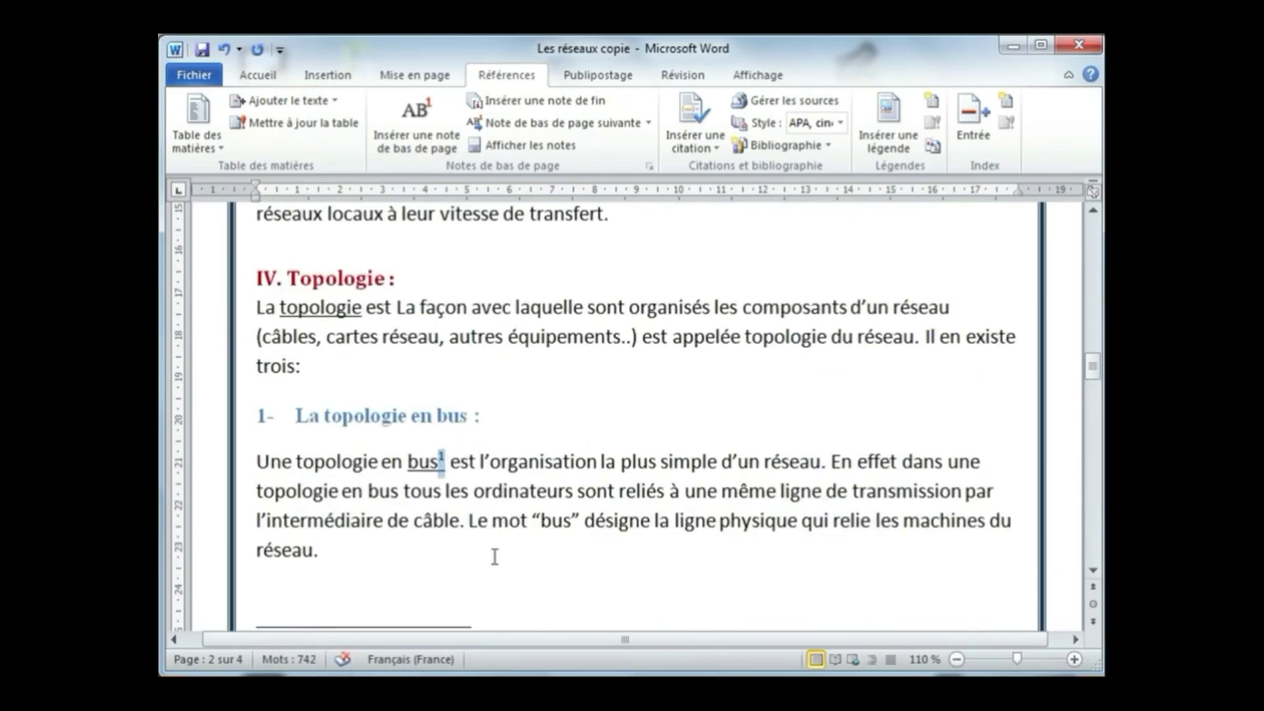
key("Delete")
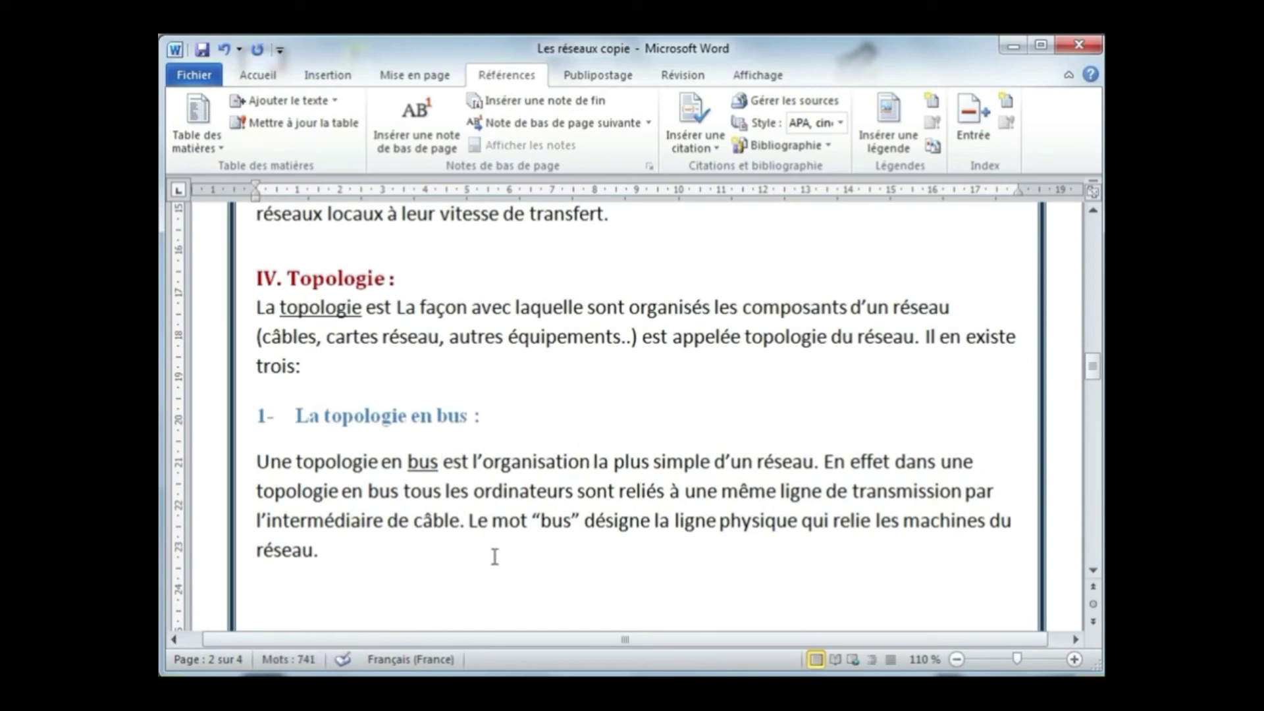
scroll(531, 545, "up", 5)
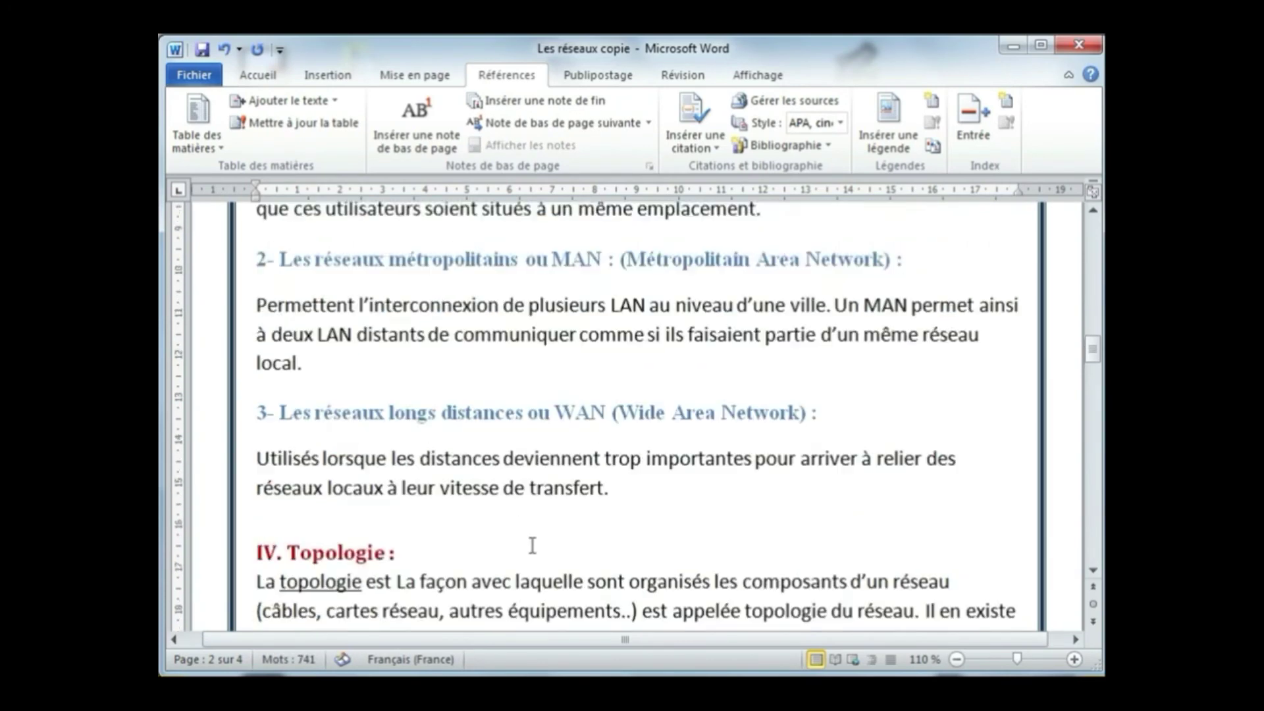
scroll(531, 545, "down", 5)
scroll(532, 547, "down", 2)
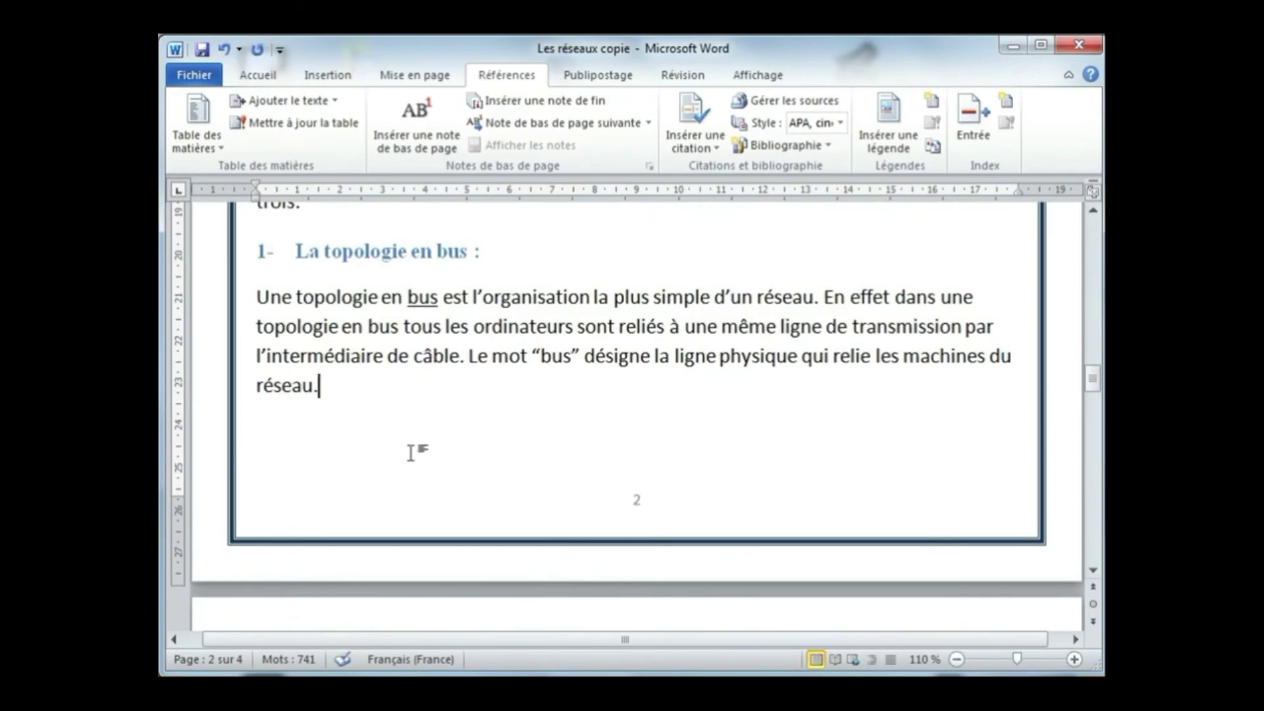
Insert an endnote after "machines" in section I with the text "PC ou autre"
scroll(414, 455, "up", 5)
scroll(413, 454, "up", 15)
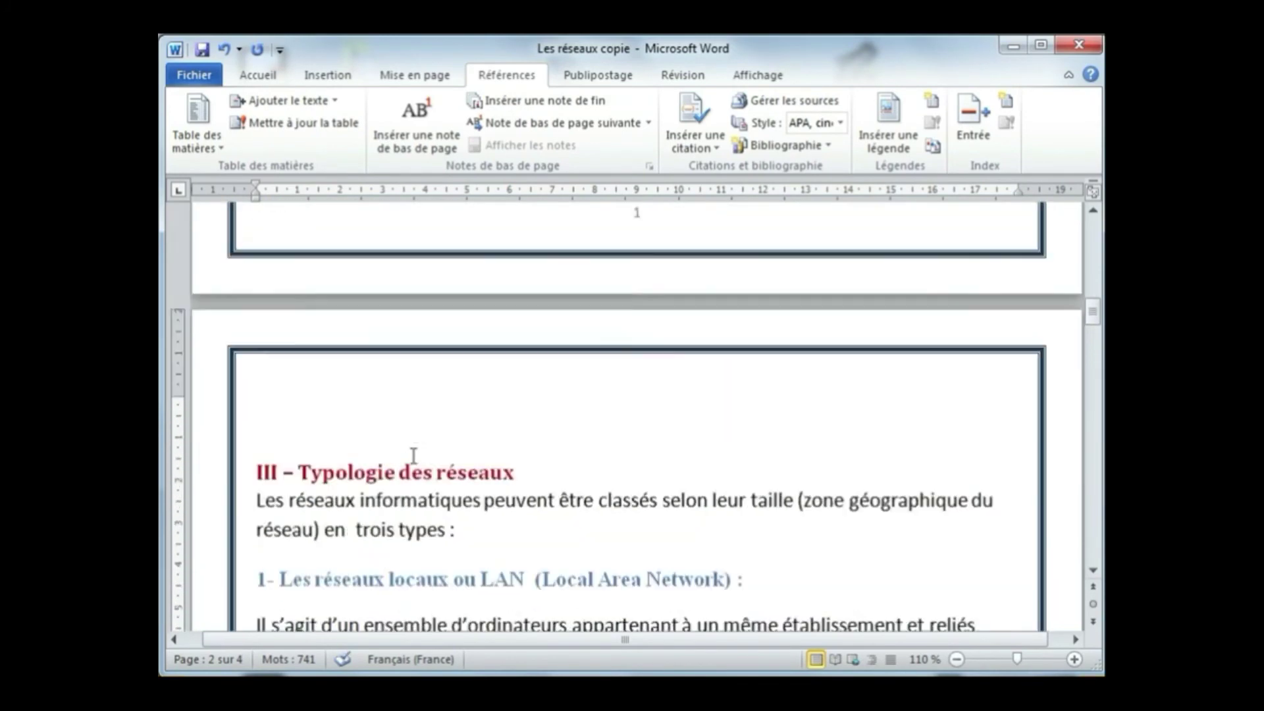
scroll(414, 455, "up", 8)
scroll(413, 454, "down", 4)
scroll(413, 454, "up", 3)
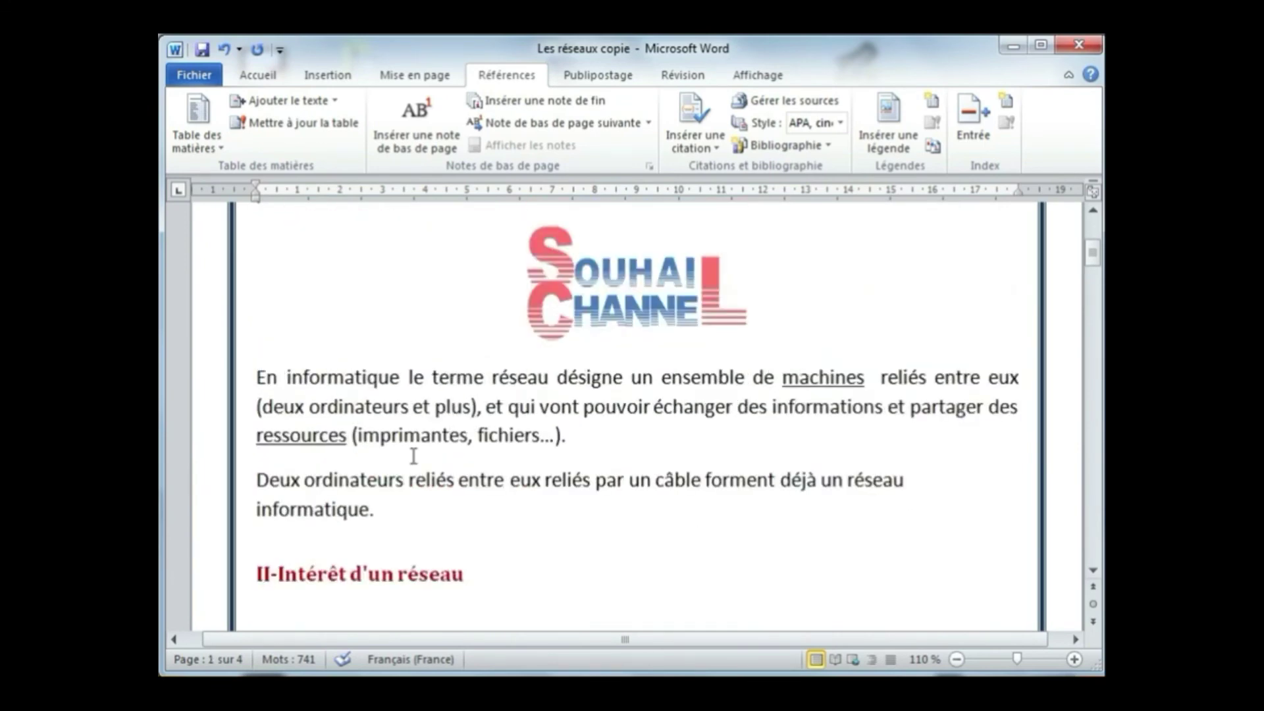
scroll(413, 455, "up", 6)
scroll(586, 496, "down", 3)
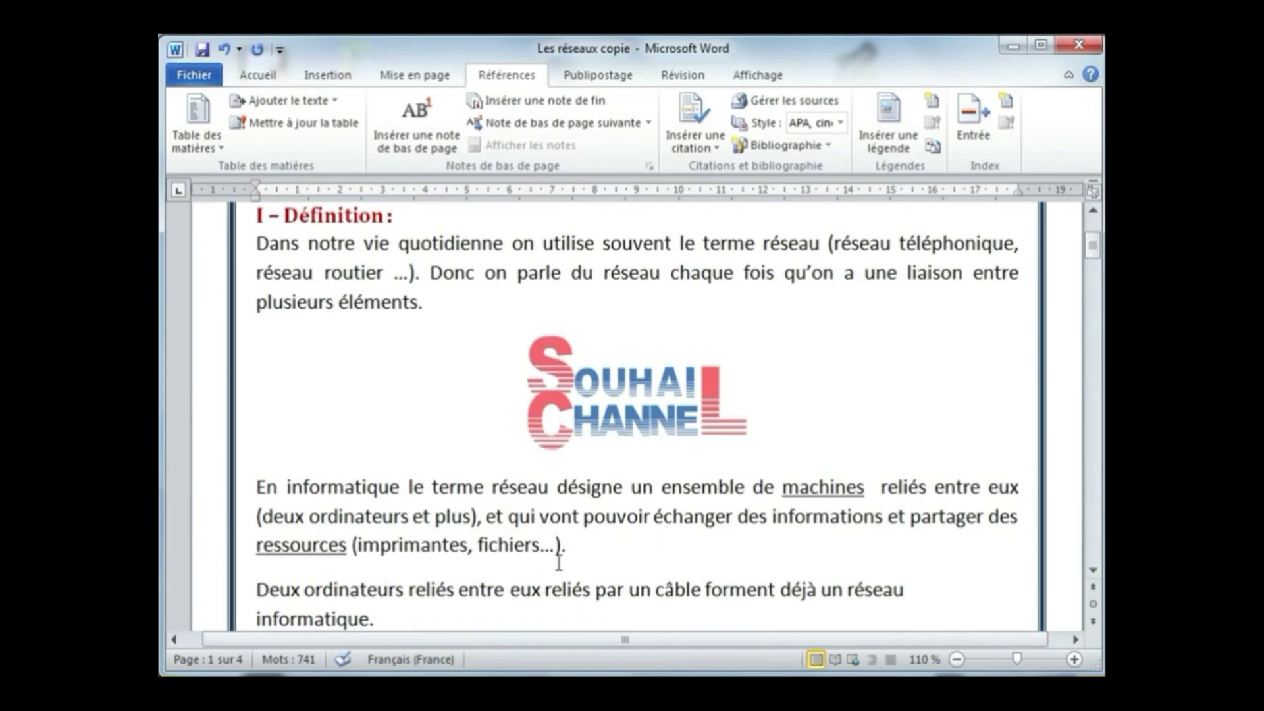
left_click(866, 498)
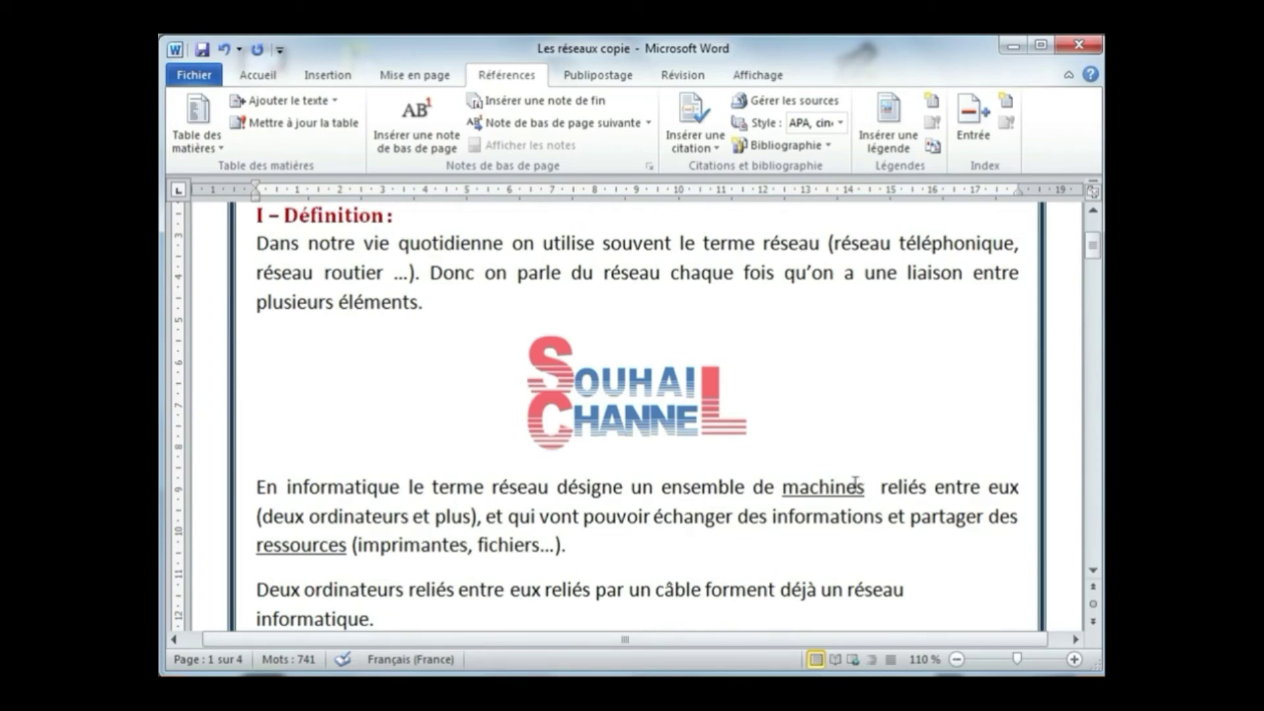
double_click(503, 74)
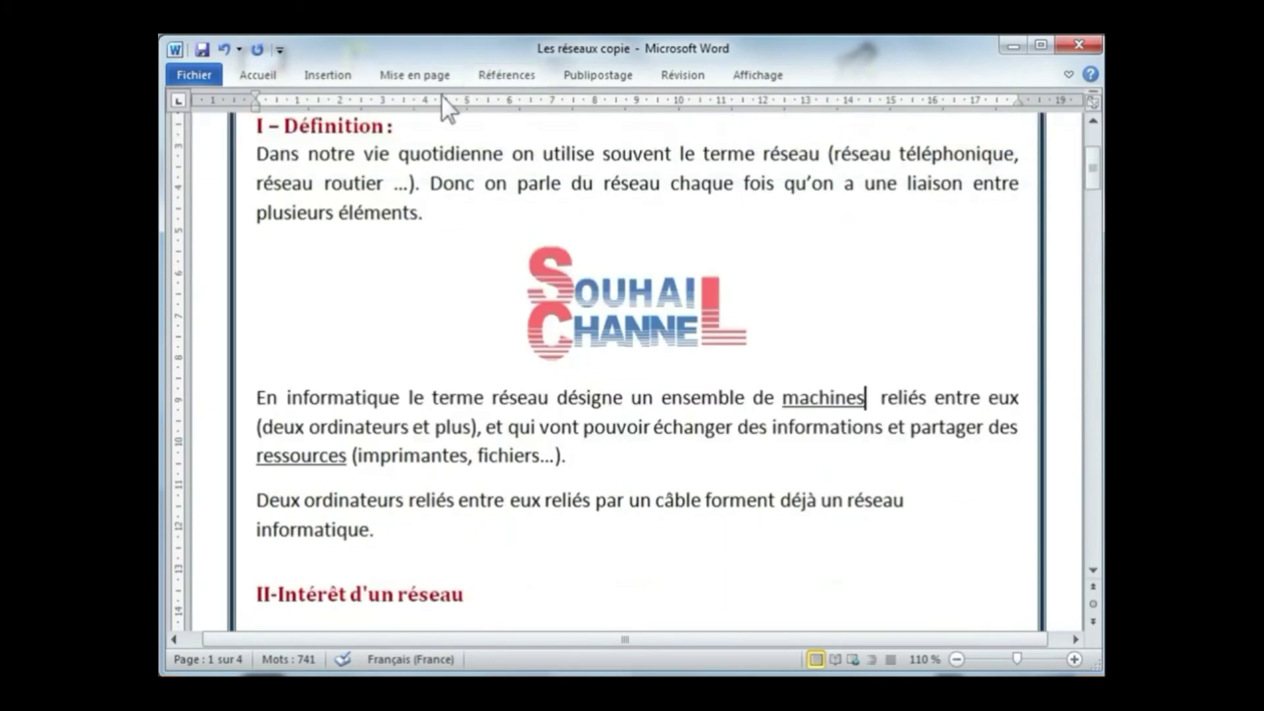
left_click(505, 74)
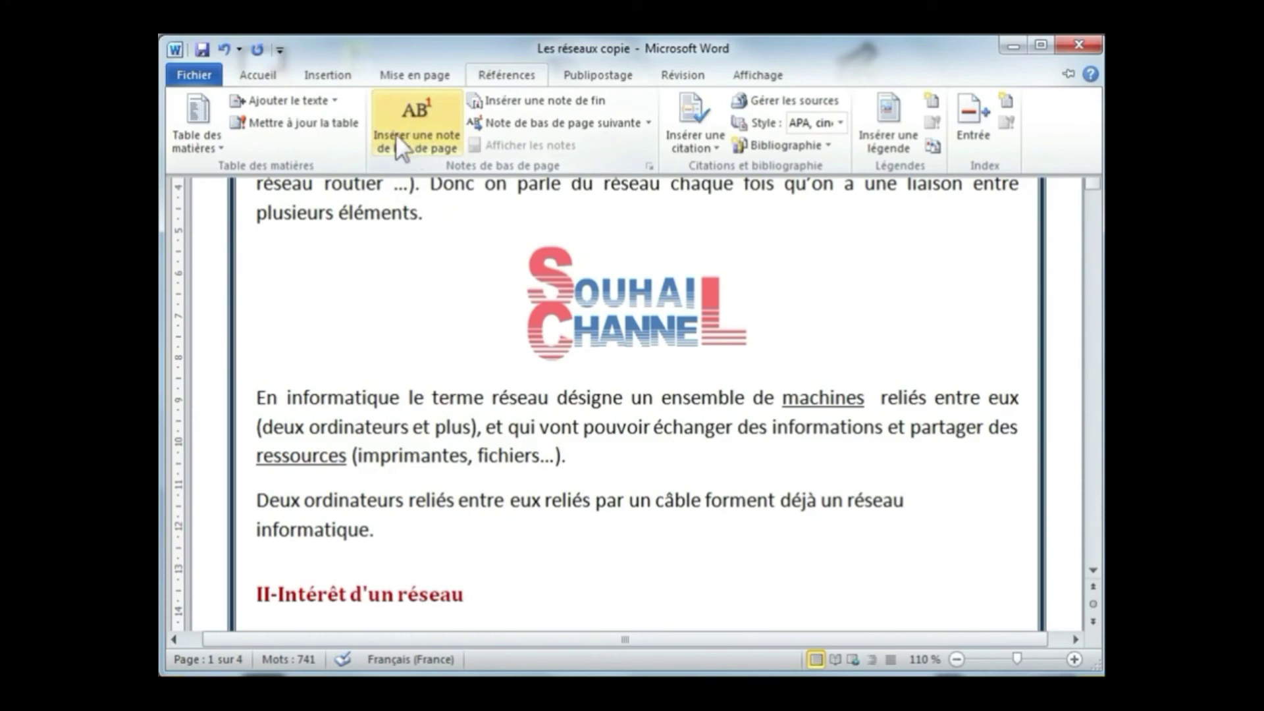
left_click(570, 101)
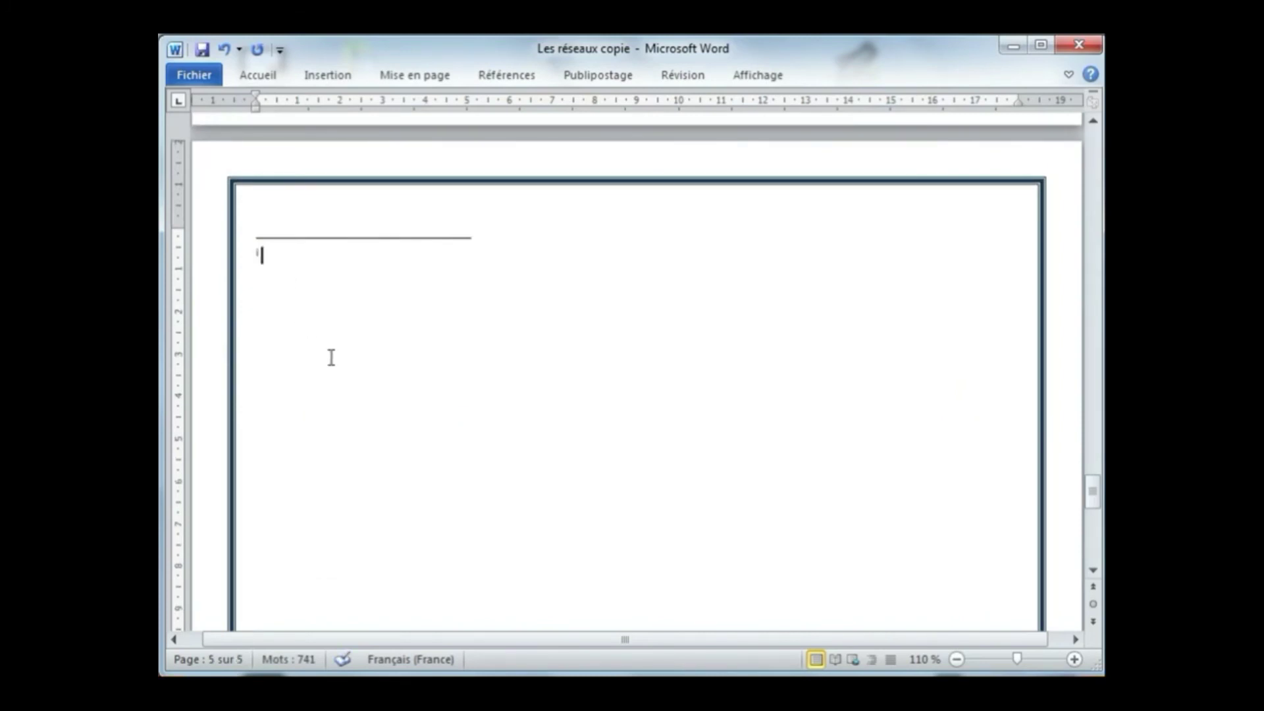
type("PC ou autre")
Insert an endnote after "ressources" in section I with the text "Logicielle et matérielle"
scroll(485, 423, "up", 5)
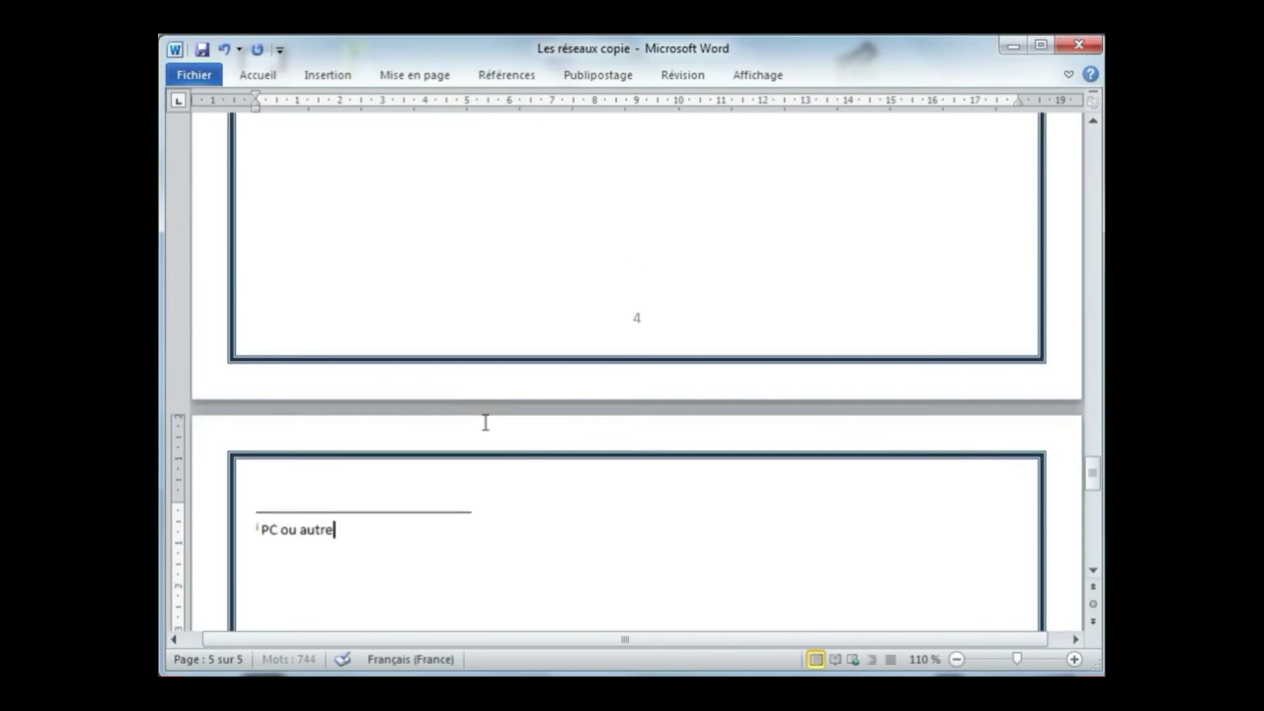
scroll(485, 451, "up", 5)
scroll(488, 455, "down", 6)
scroll(497, 456, "up", 18)
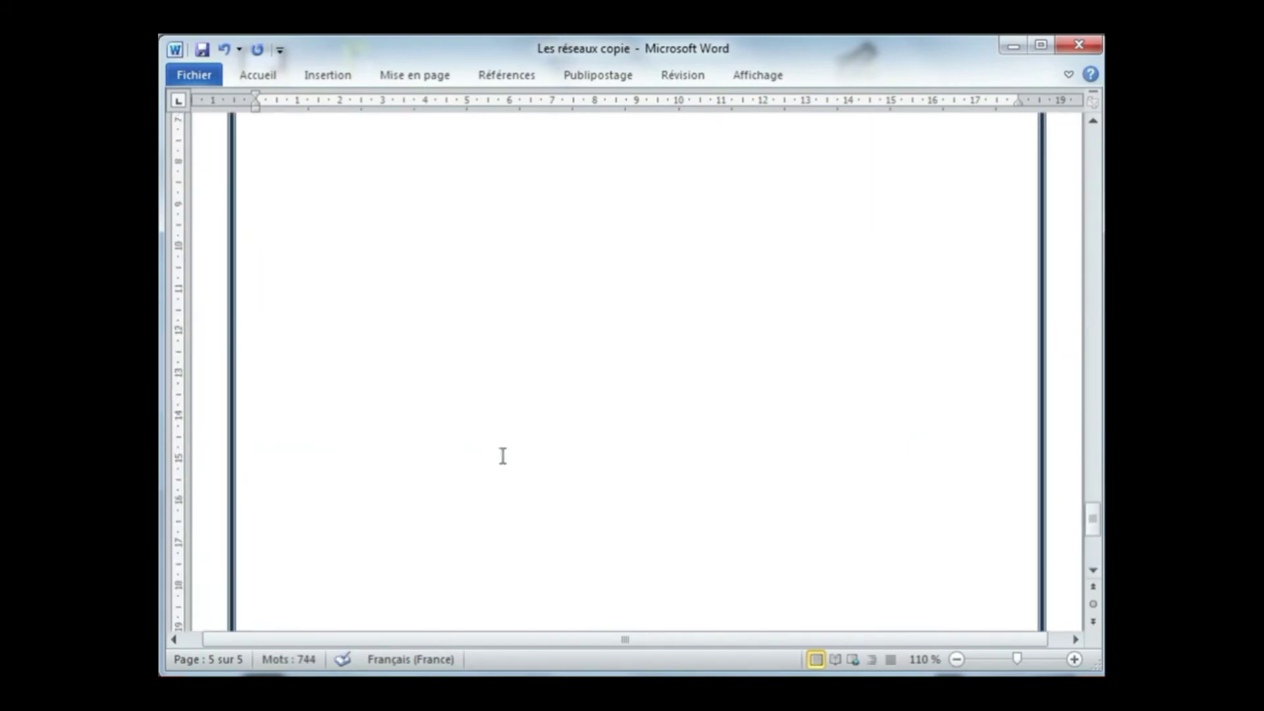
scroll(500, 456, "up", 20)
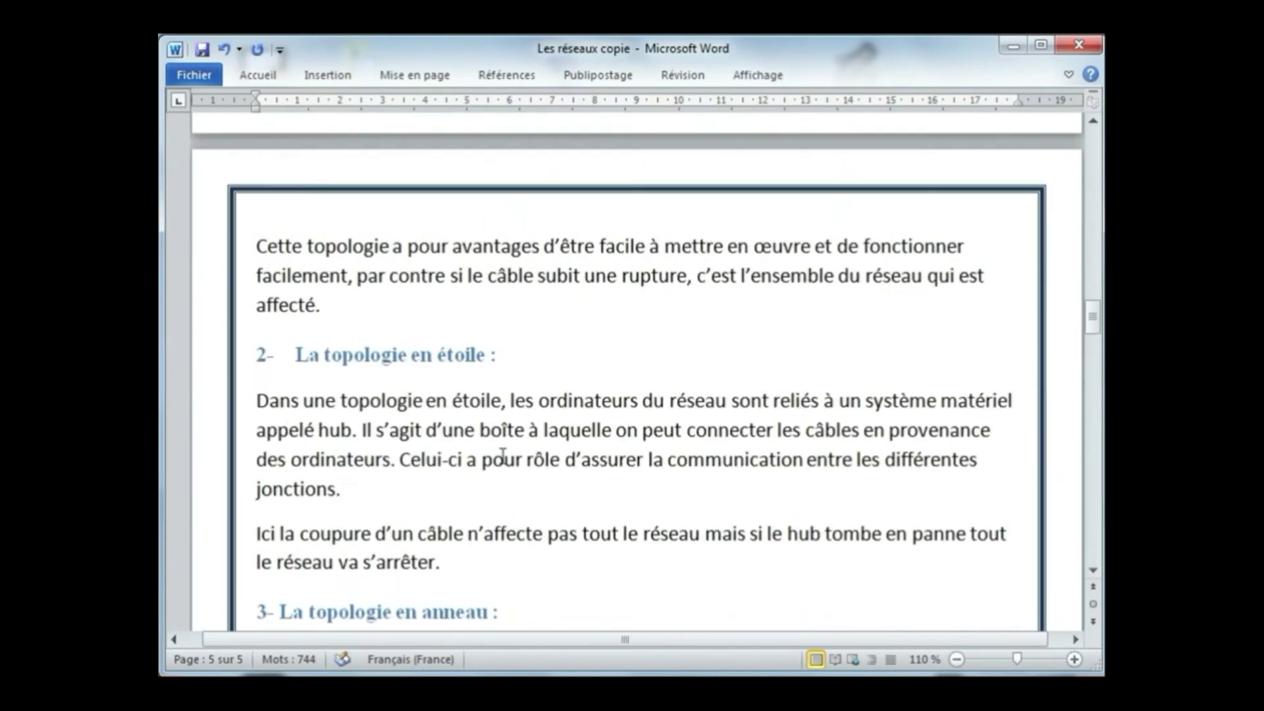
scroll(502, 456, "up", 3)
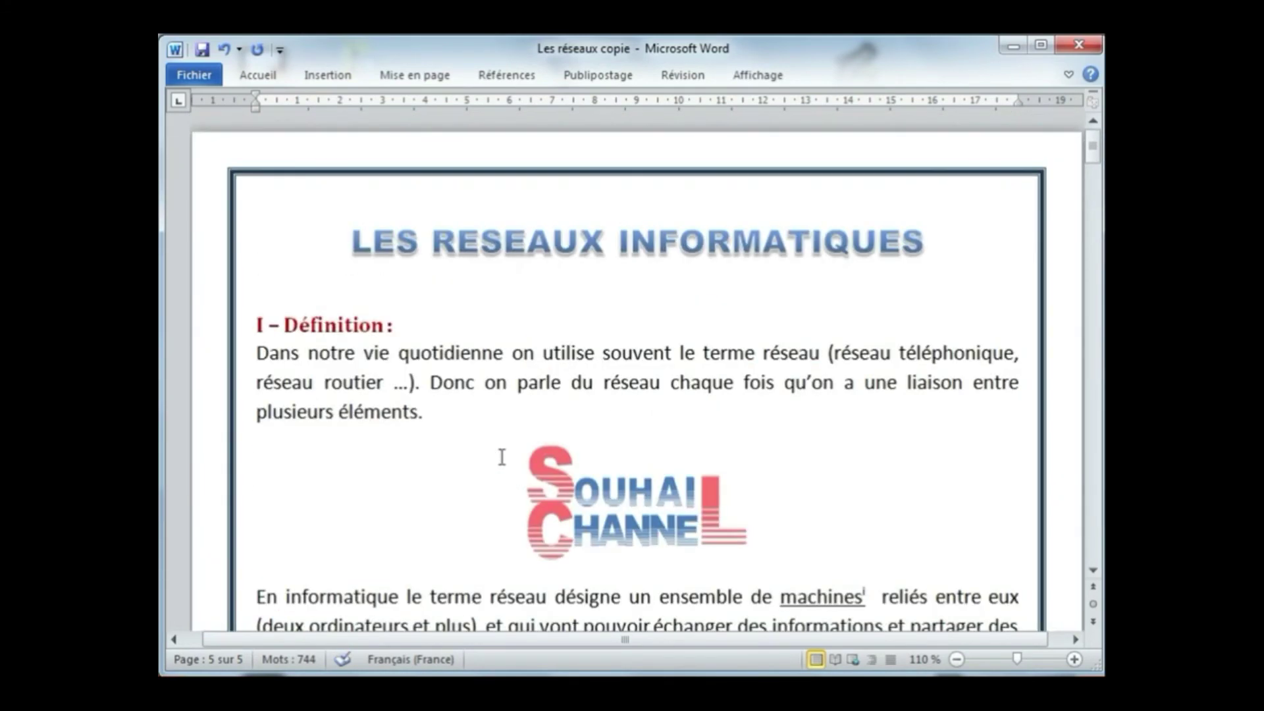
scroll(502, 456, "down", 3)
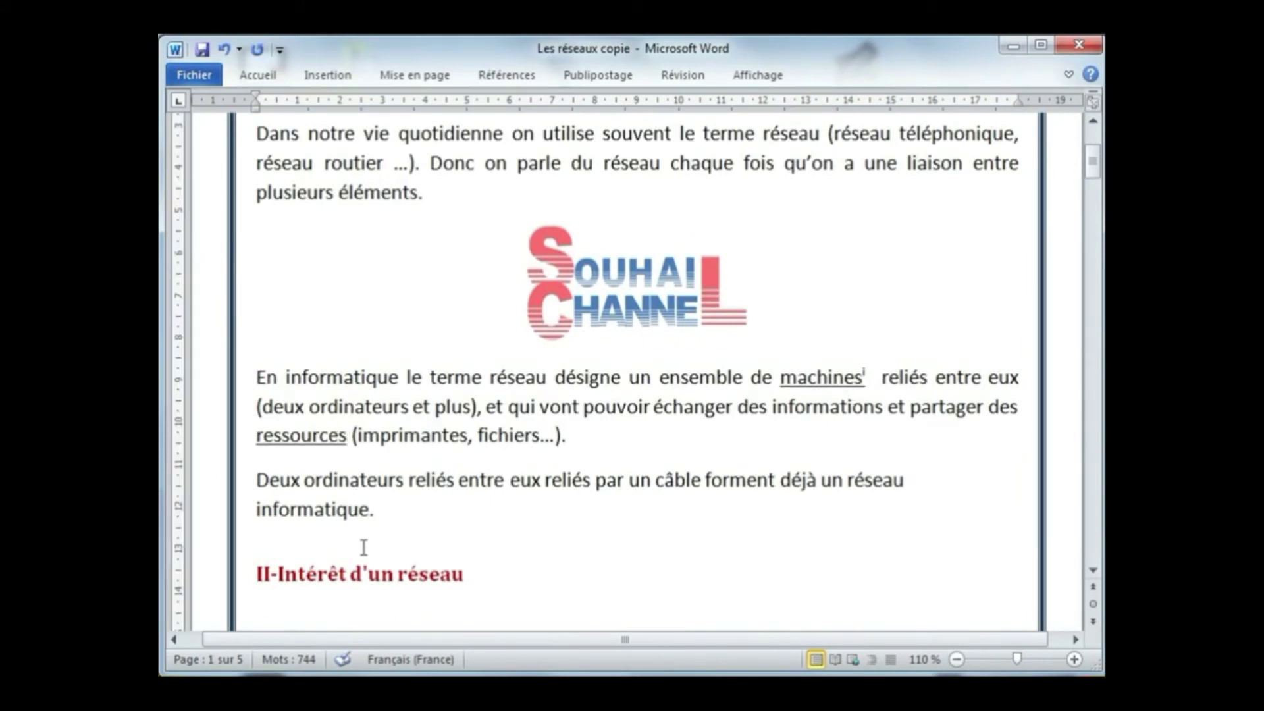
left_click(494, 73)
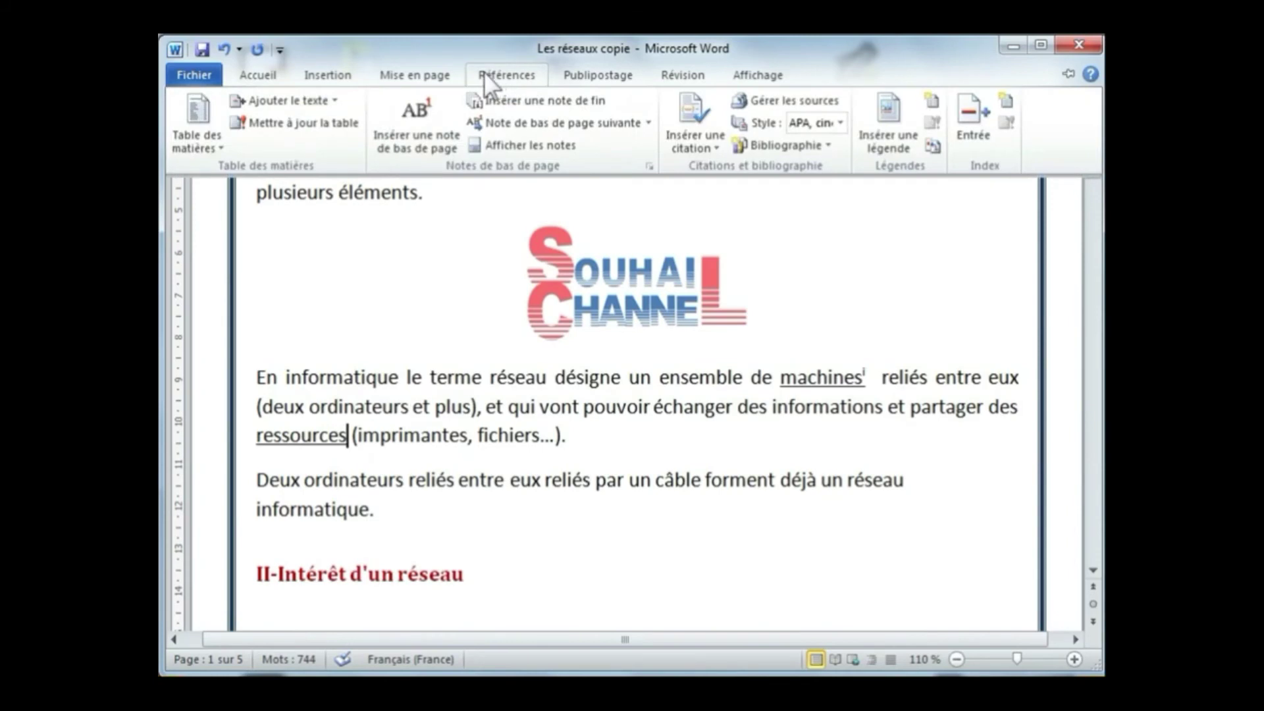
left_click(563, 99)
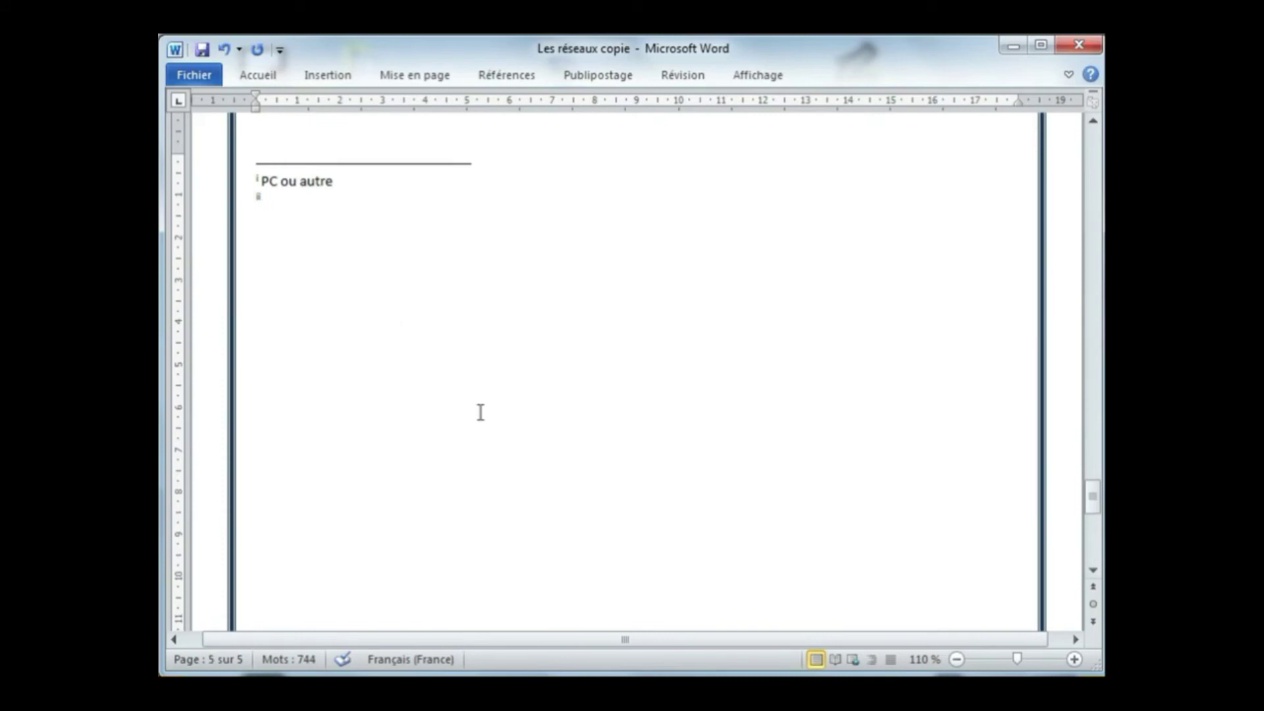
type("logicielle et ma")
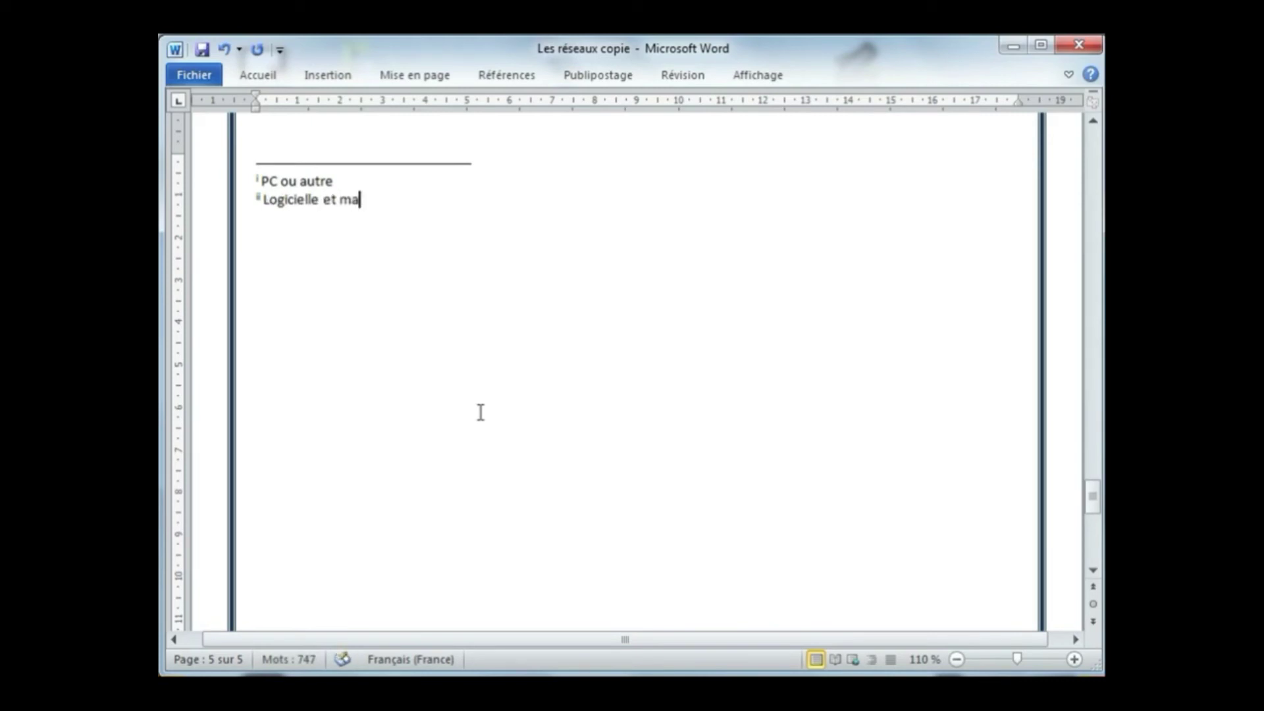
type("térielle")
Review the endnotes on the last page, their reference marks in section I, and the ends of the intermediate pages
scroll(479, 419, "up", 3)
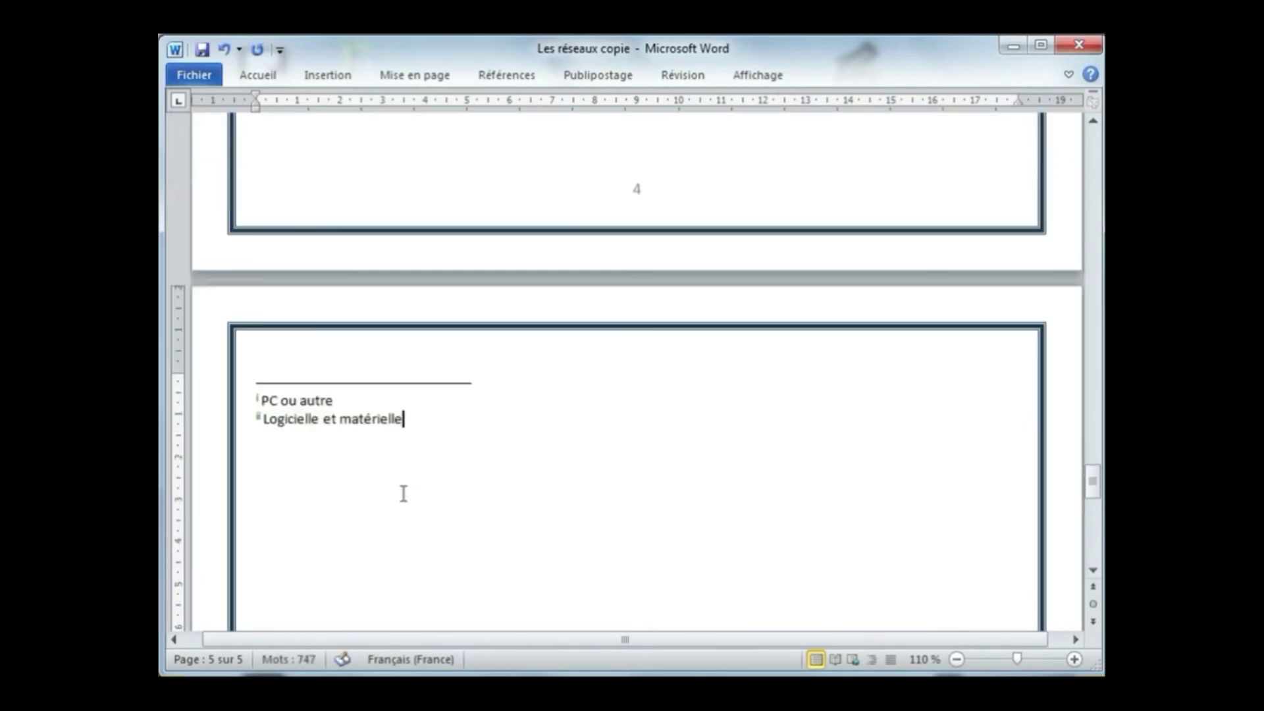
scroll(404, 494, "up", 6)
scroll(404, 493, "up", 15)
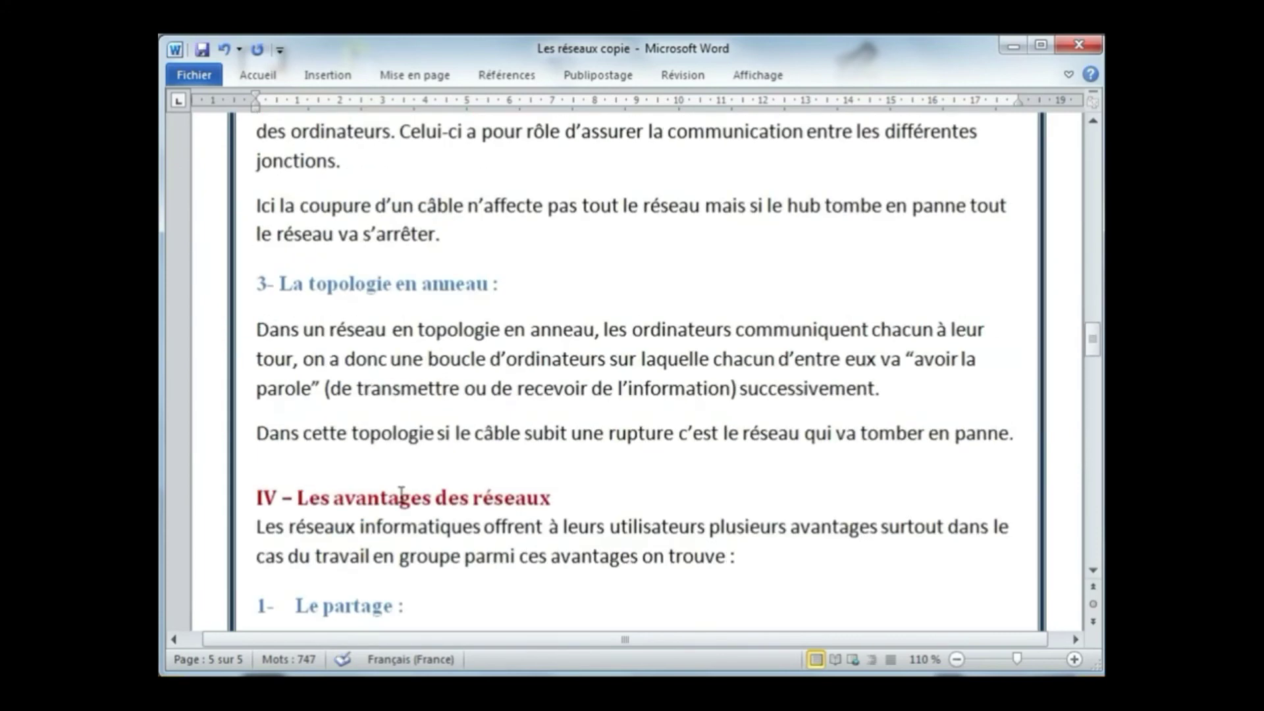
scroll(401, 497, "up", 20)
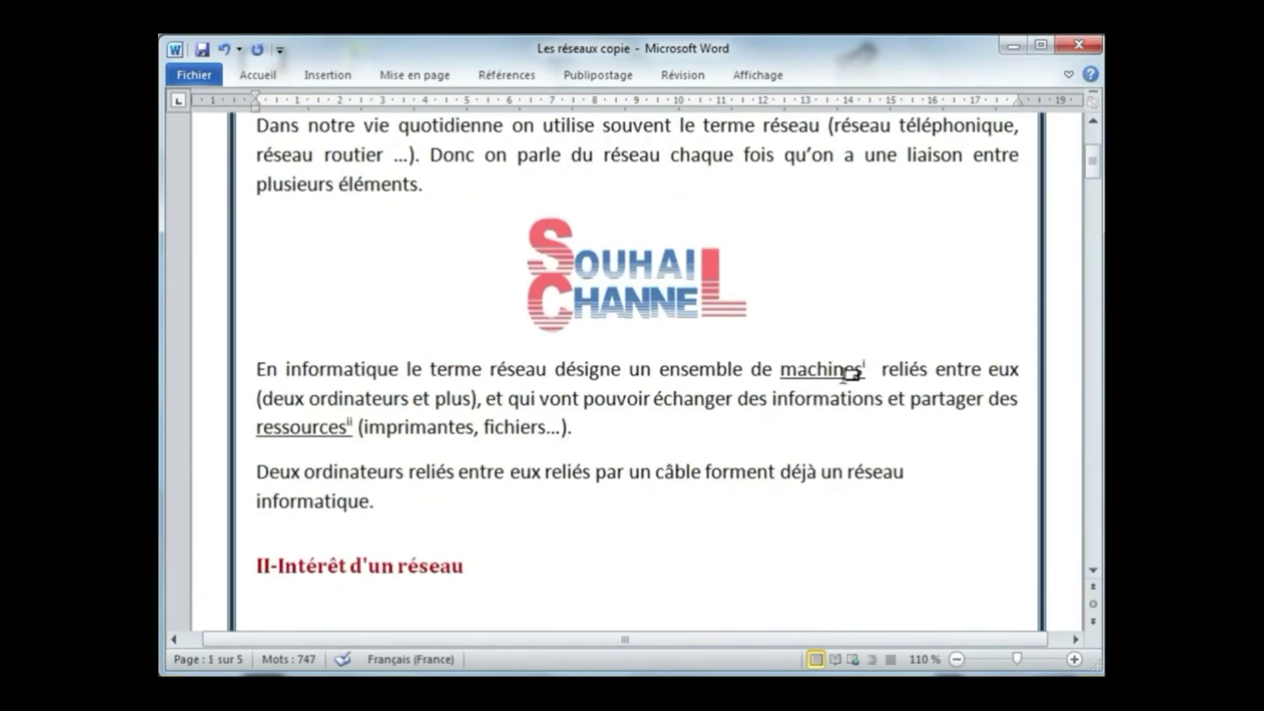
scroll(404, 501, "down", 20)
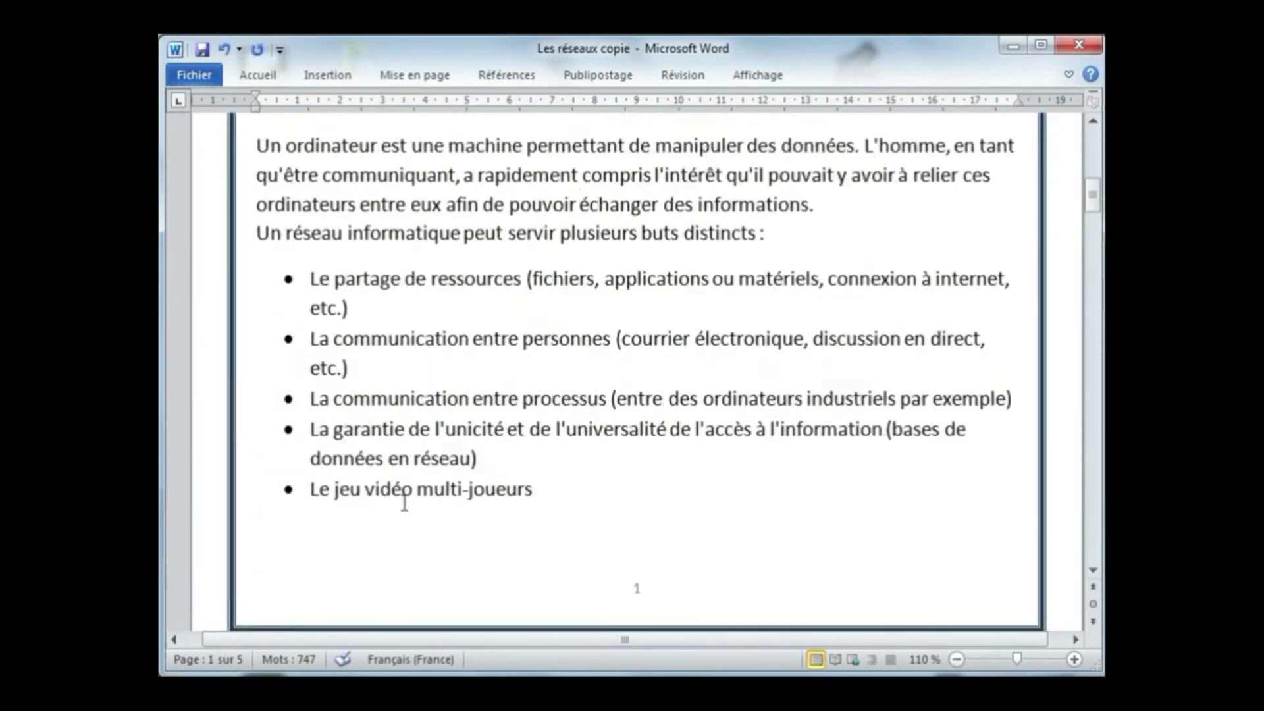
scroll(403, 506, "down", 15)
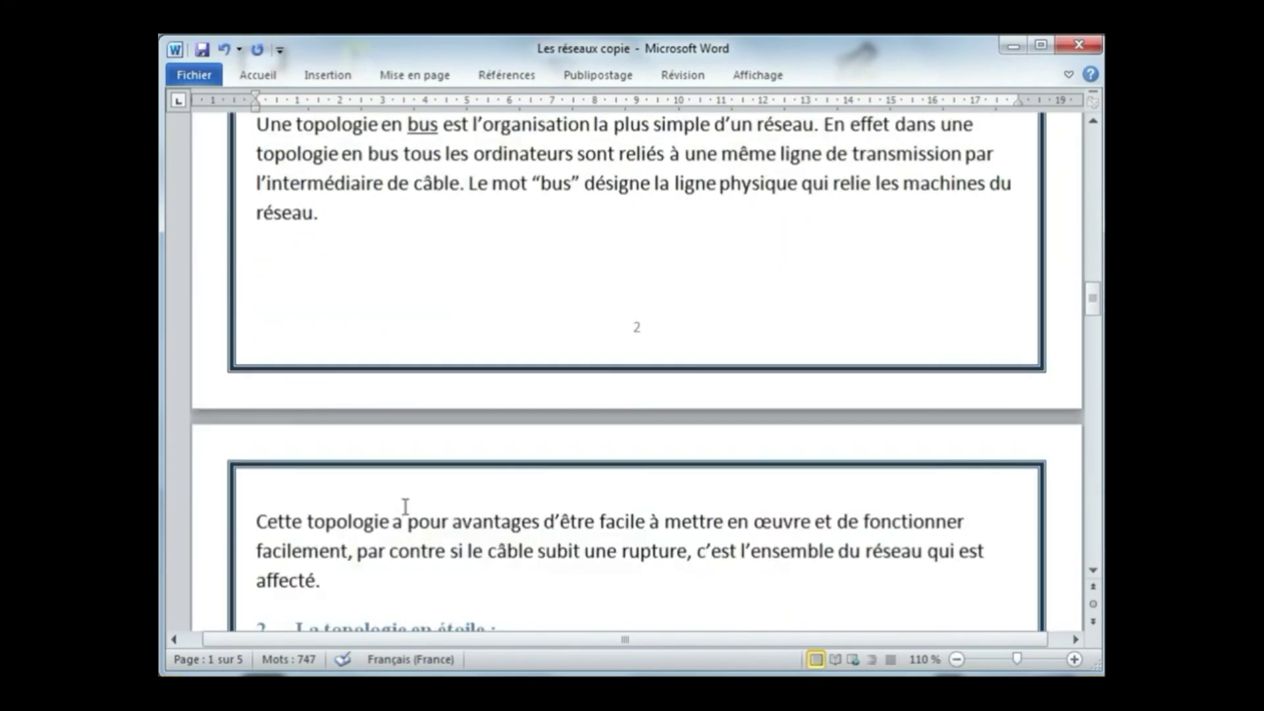
scroll(405, 508, "up", 20)
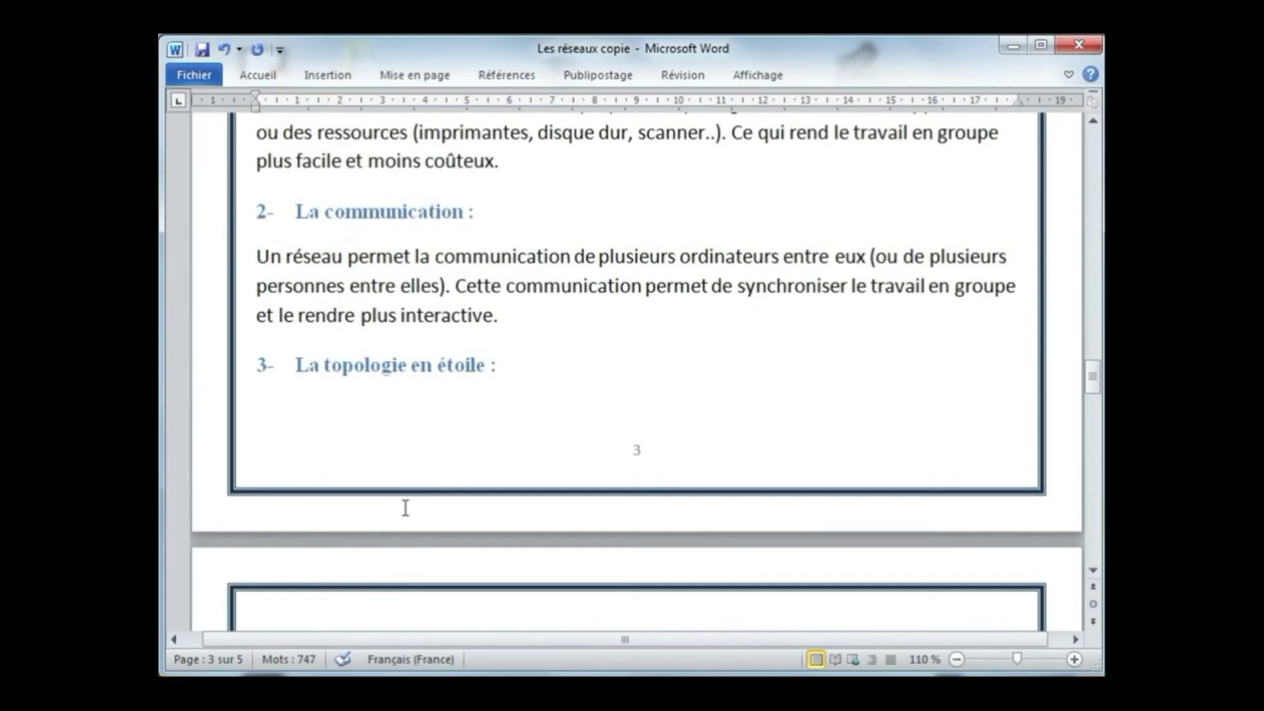
scroll(407, 507, "down", 10)
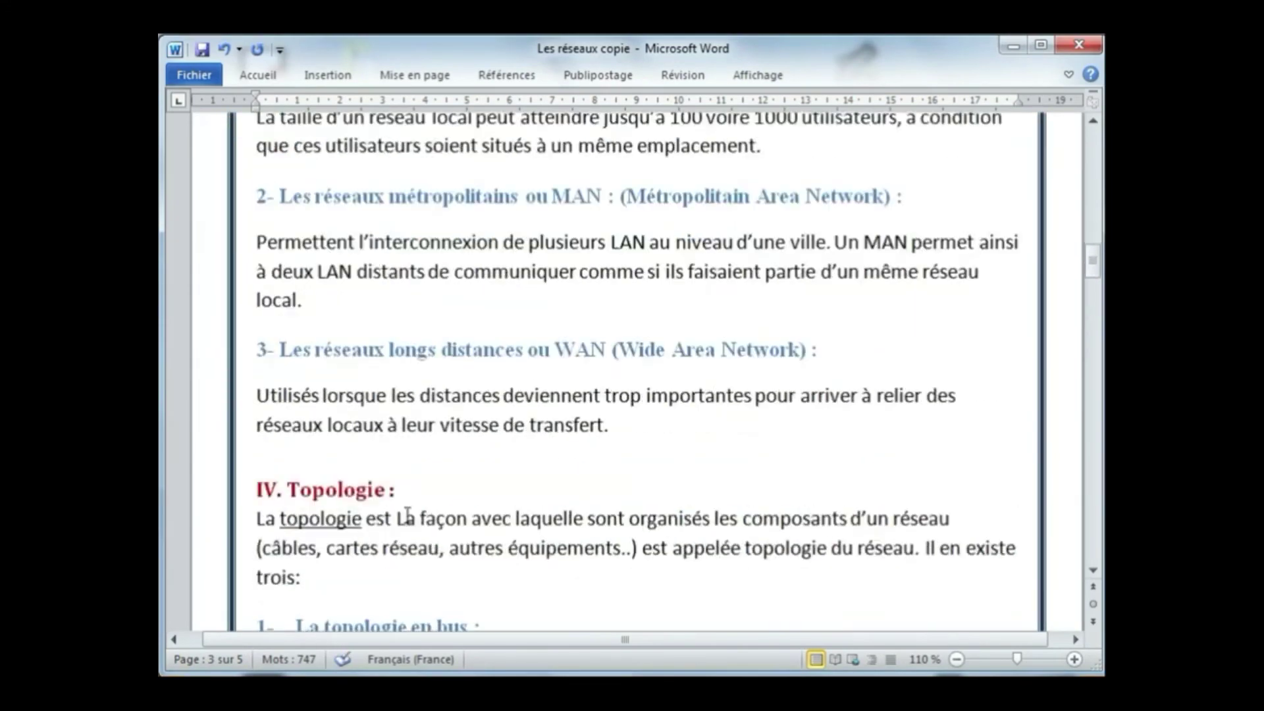
Delete the endnote reference after "machines" in section I
scroll(405, 515, "up", 7)
scroll(406, 515, "up", 20)
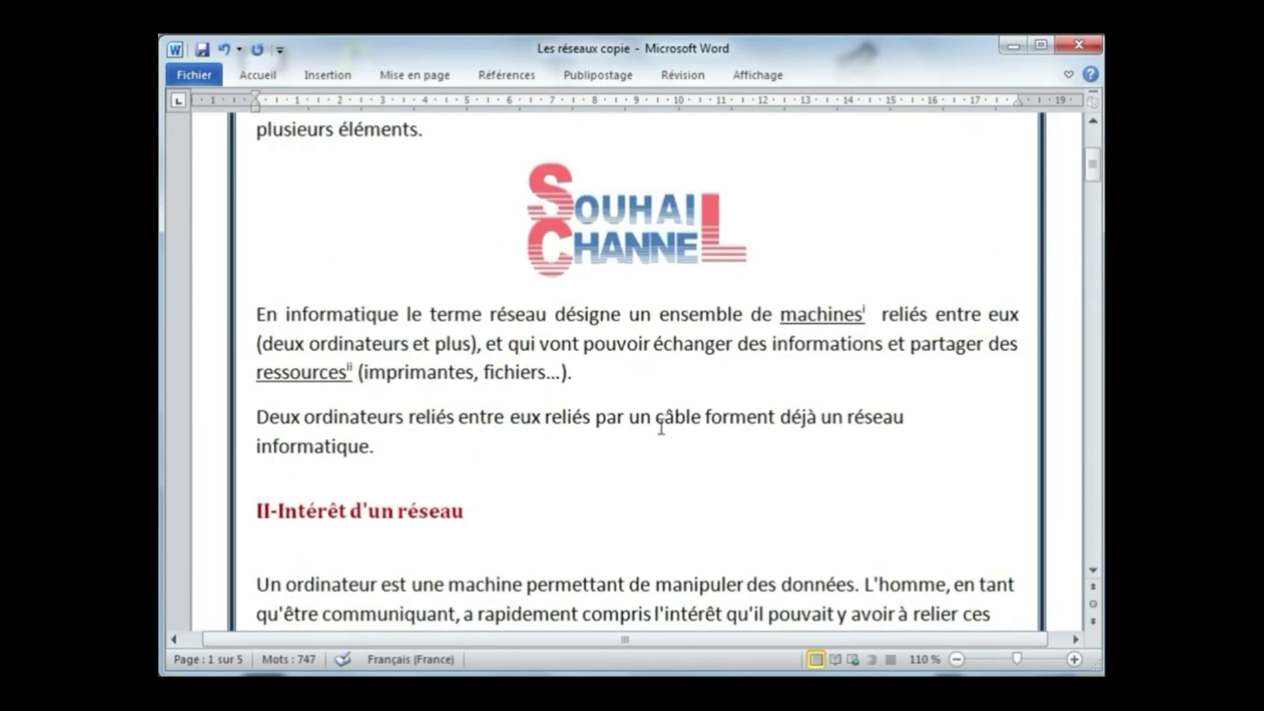
left_click(868, 313)
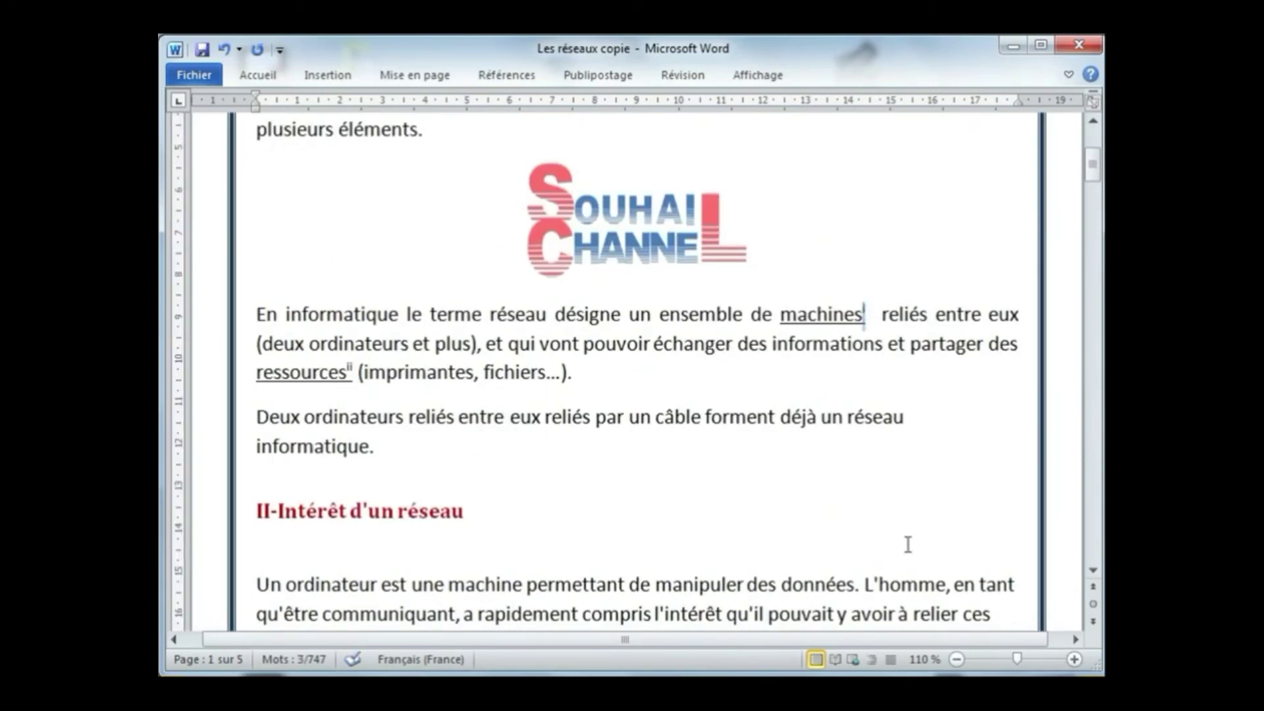
key("Delete")
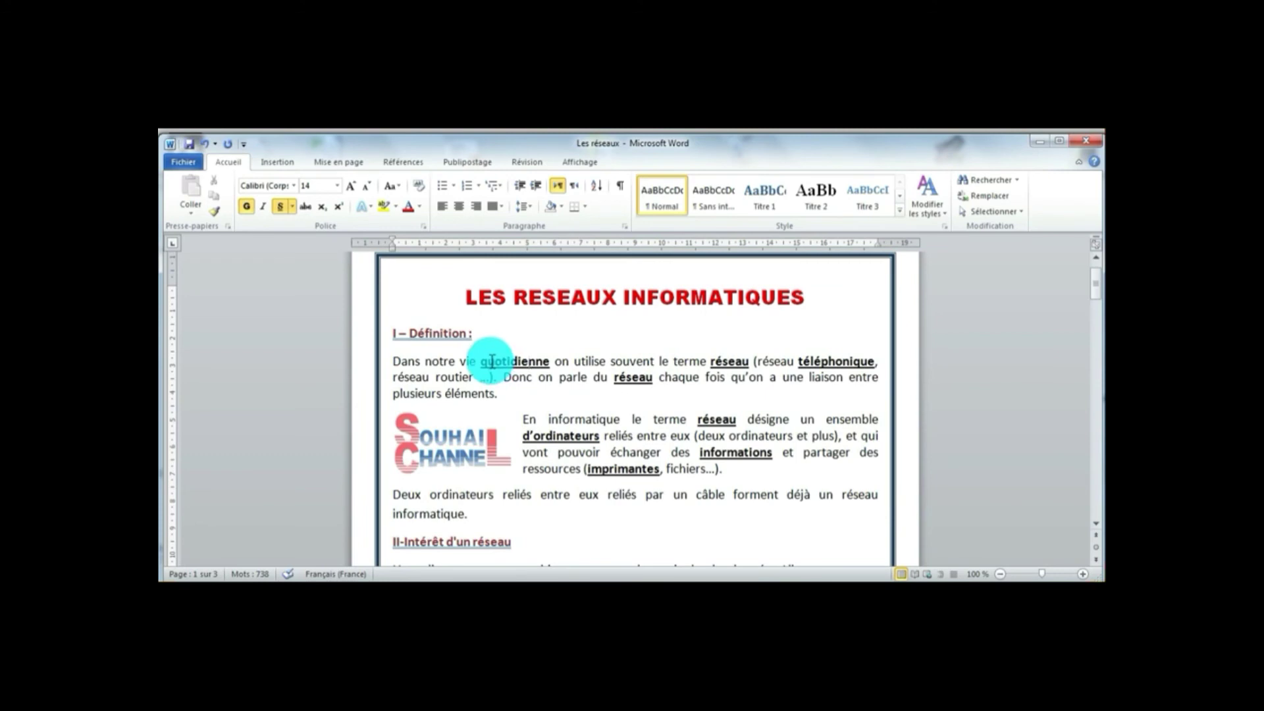
left_click(735, 360)
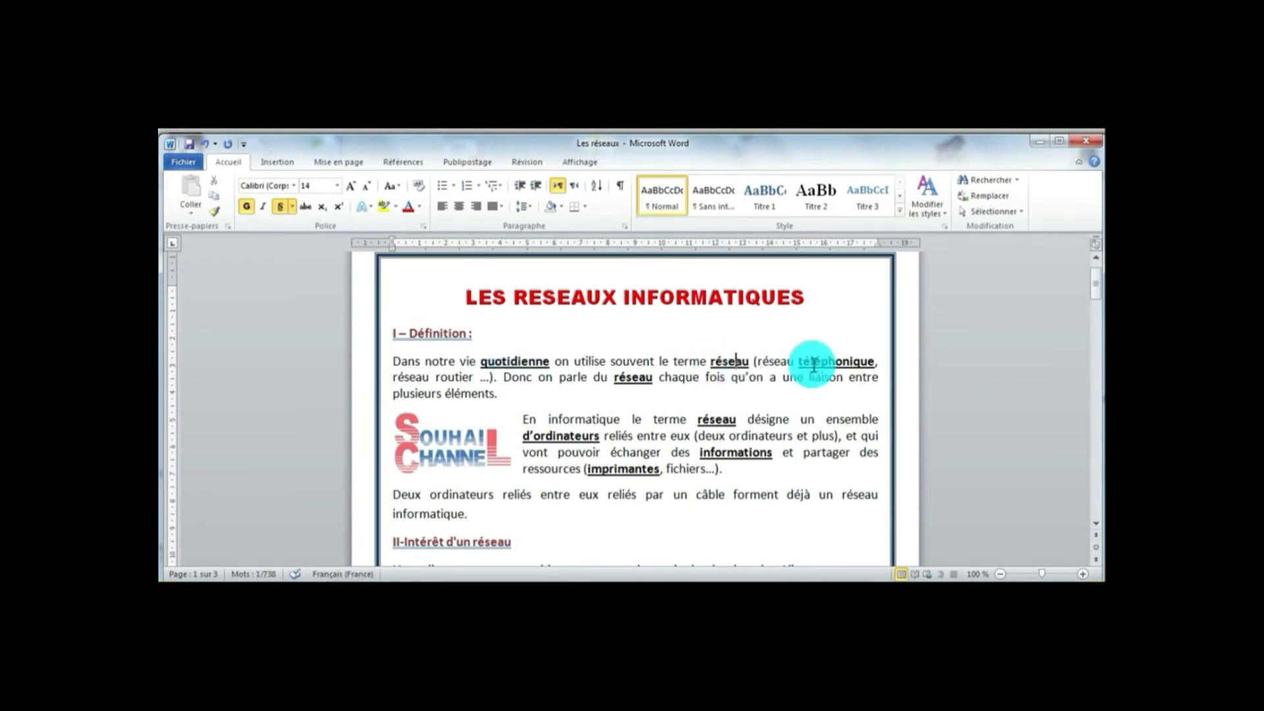
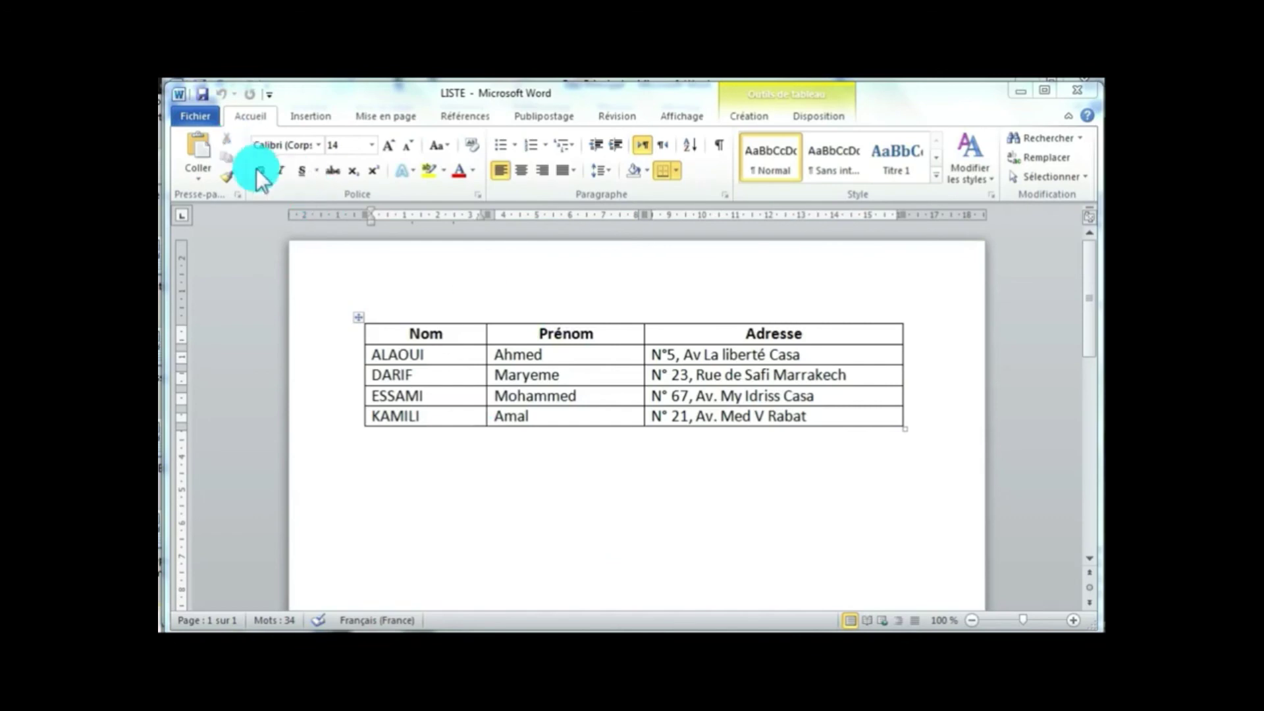
Close the LISTE document containing the table of recipients' names and addresses
left_click(201, 116)
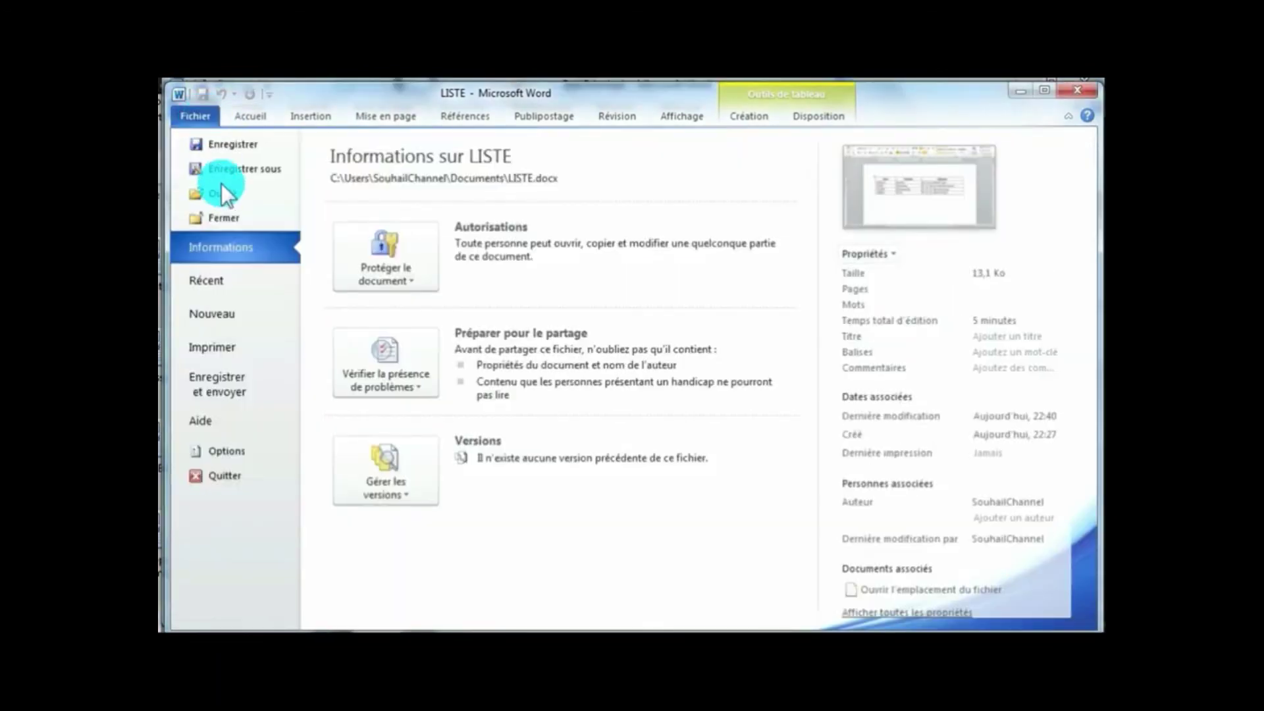
left_click(224, 218)
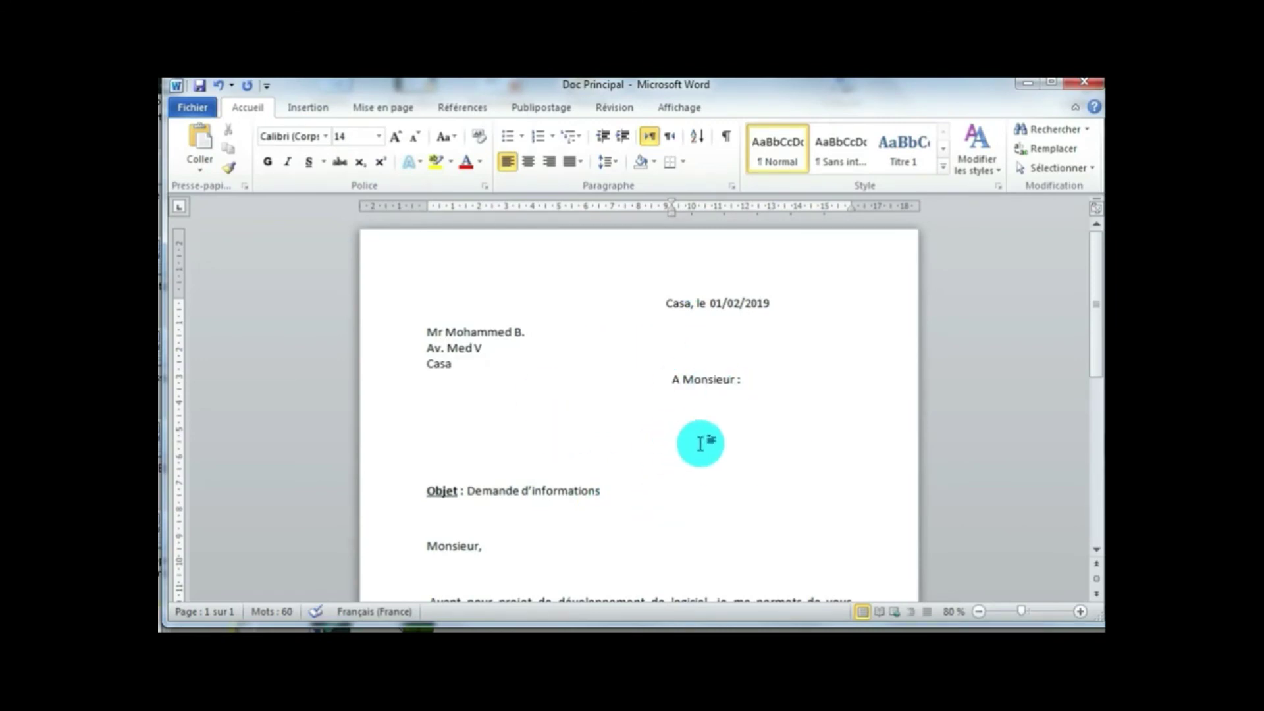
Place the cursor below "A Monsieur :" and attach the existing LISTE document from the Documents library as the letter's recipient list
scroll(707, 470, "down", 1)
scroll(706, 470, "up", 1)
scroll(708, 470, "down", 1)
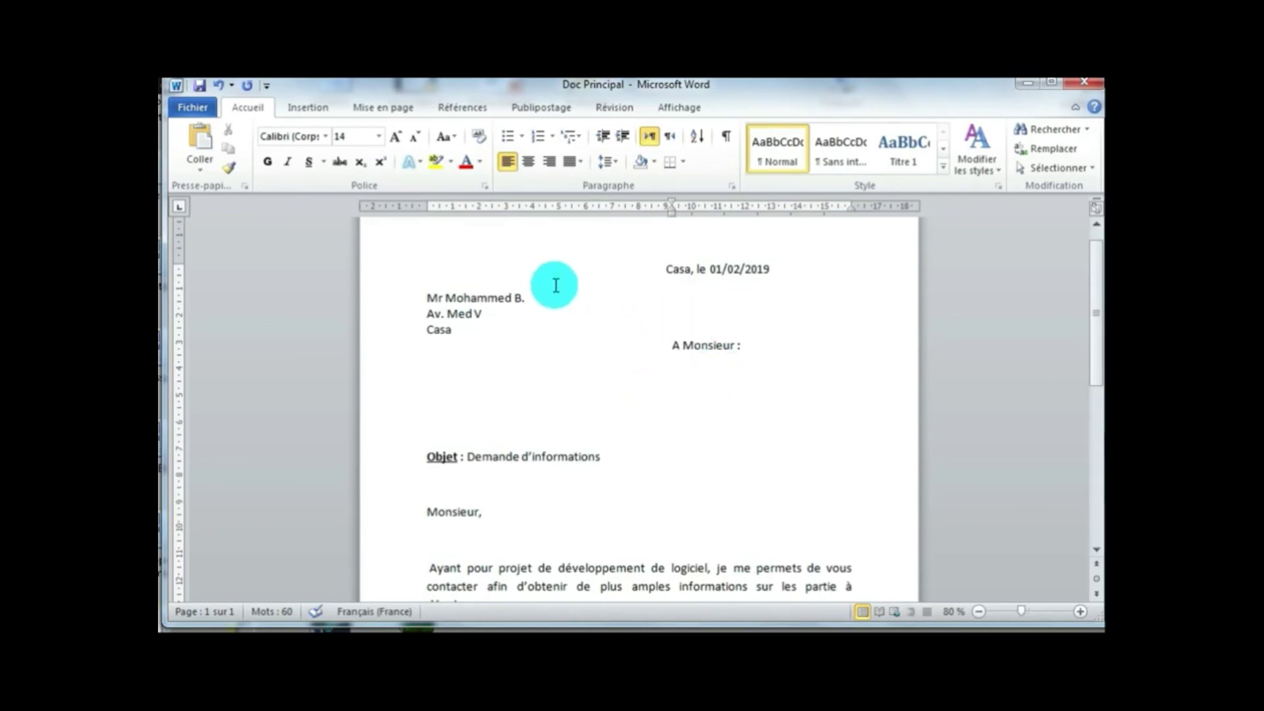
left_click(677, 372)
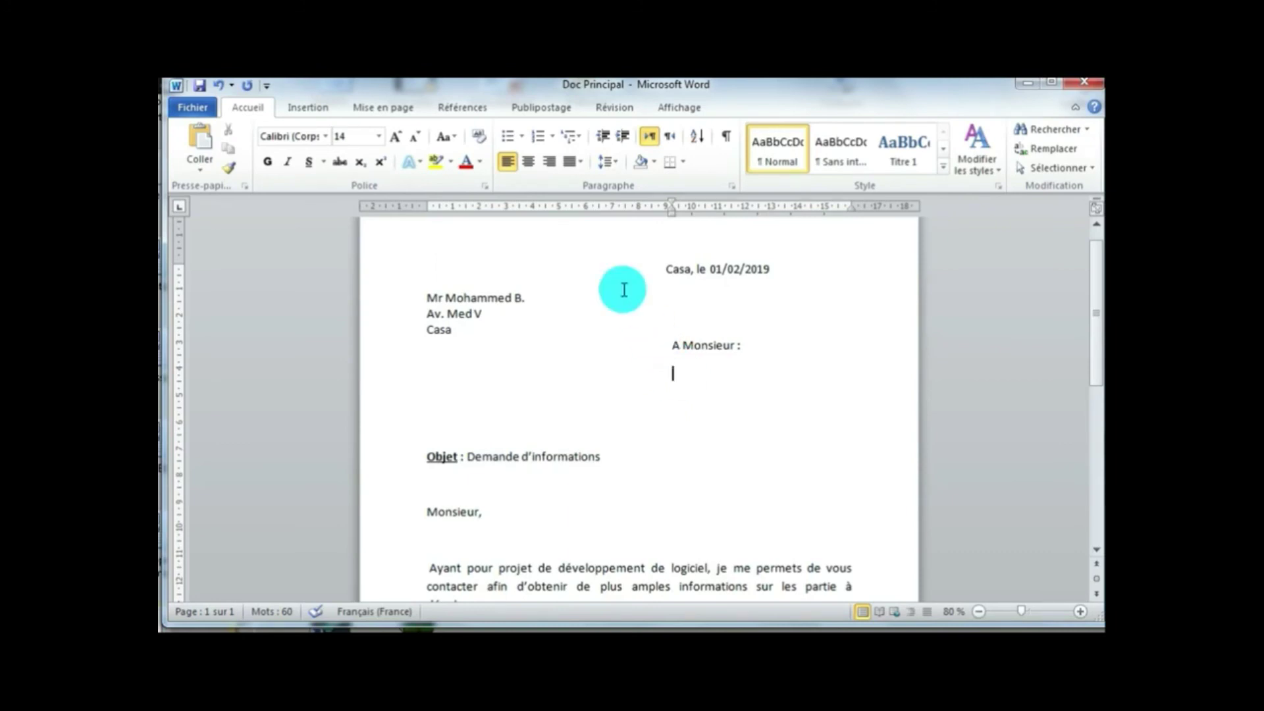
left_click(535, 108)
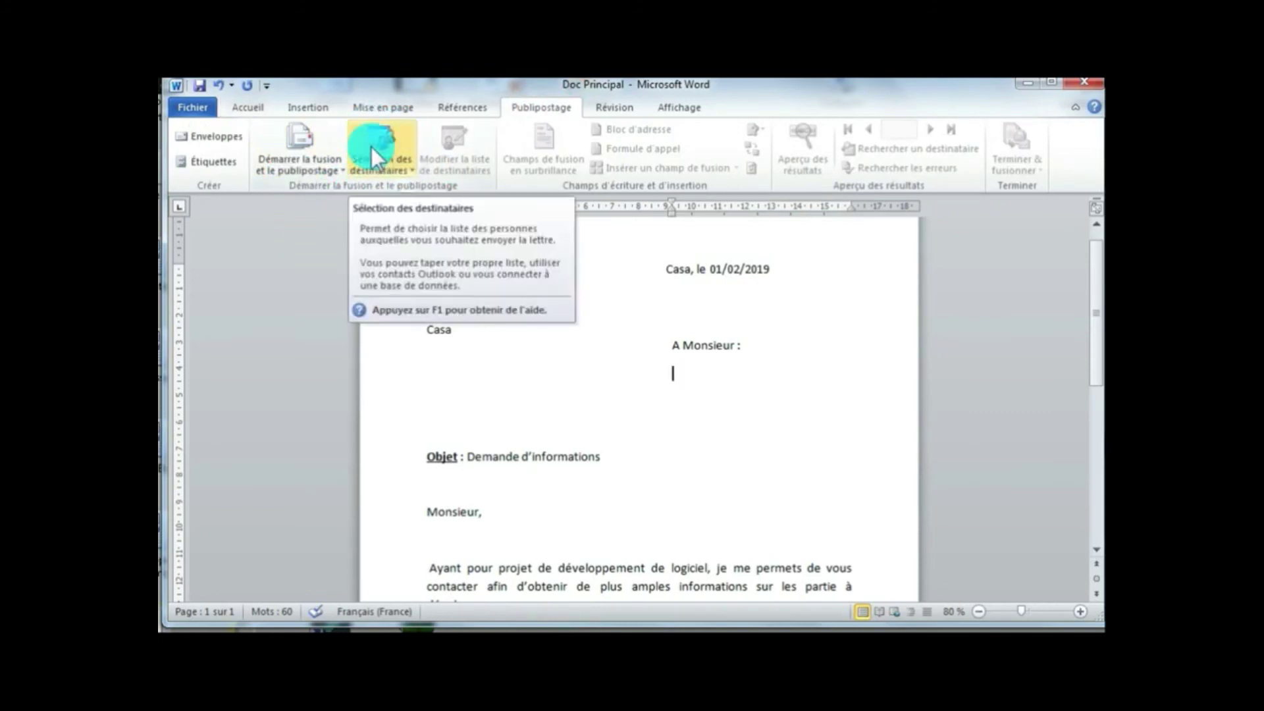
left_click(408, 170)
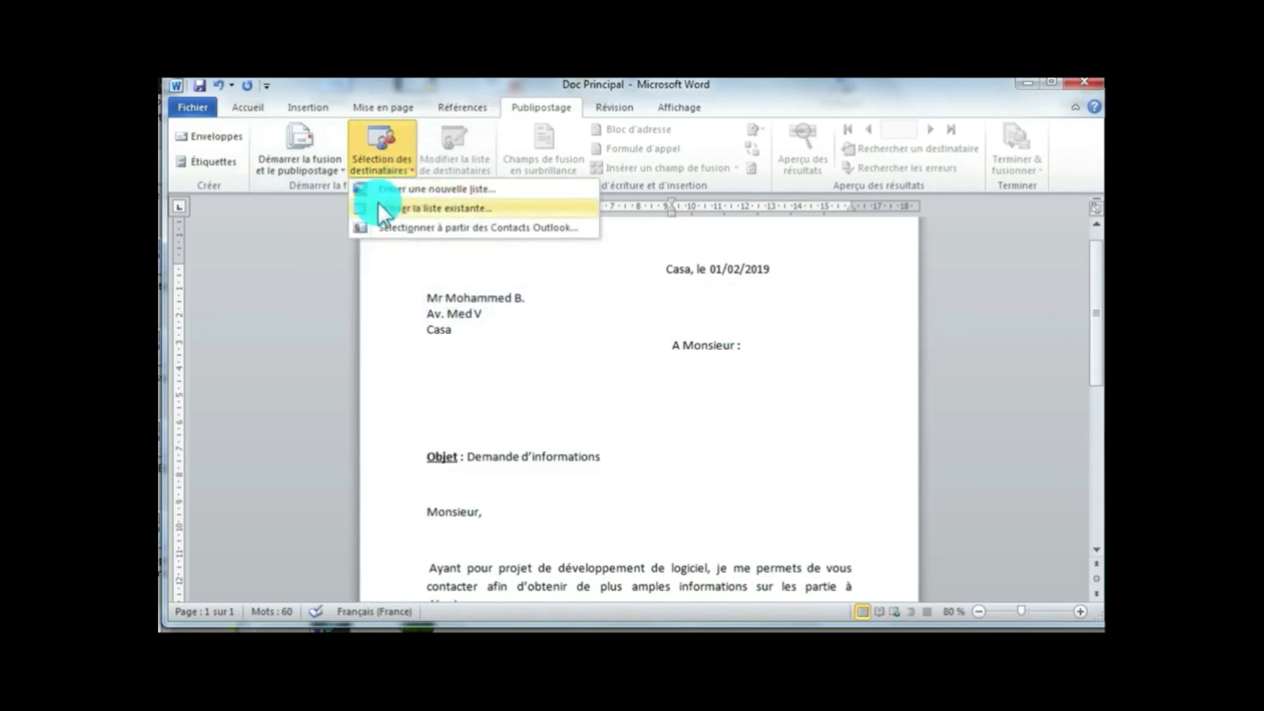
left_click(454, 210)
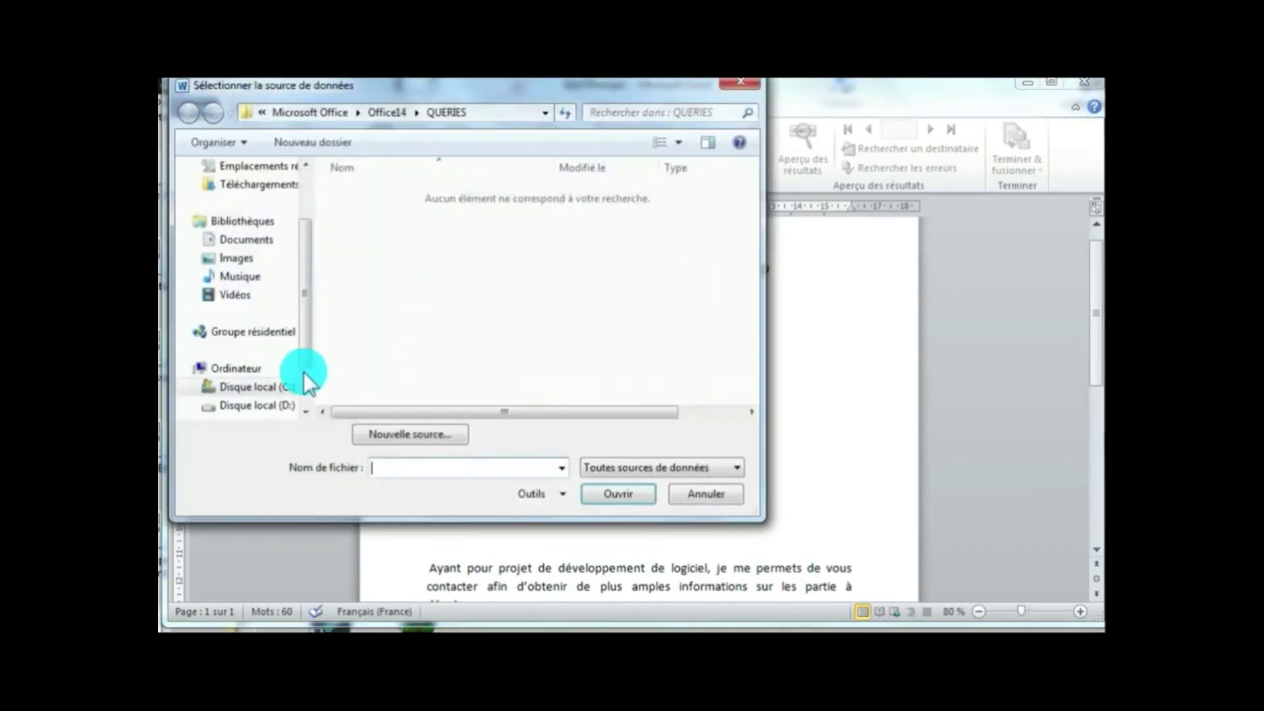
left_click(247, 242)
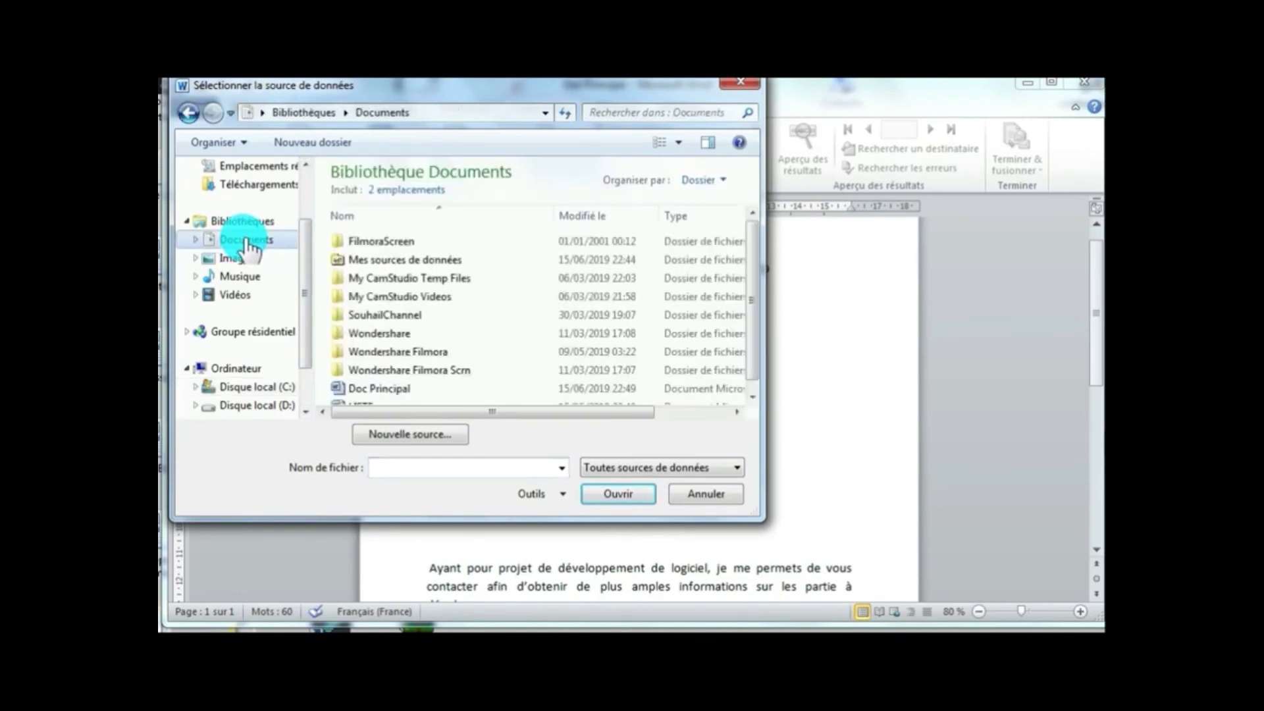
left_click(752, 398)
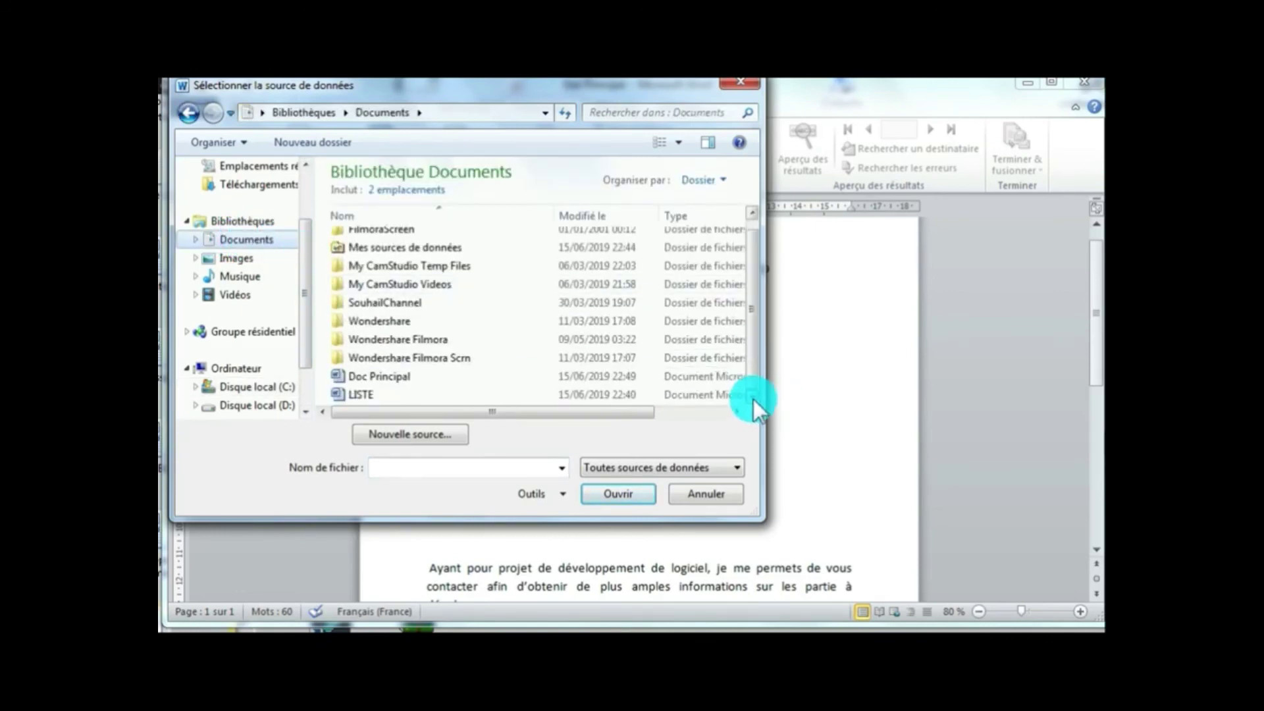
left_click(353, 397)
left_click(607, 494)
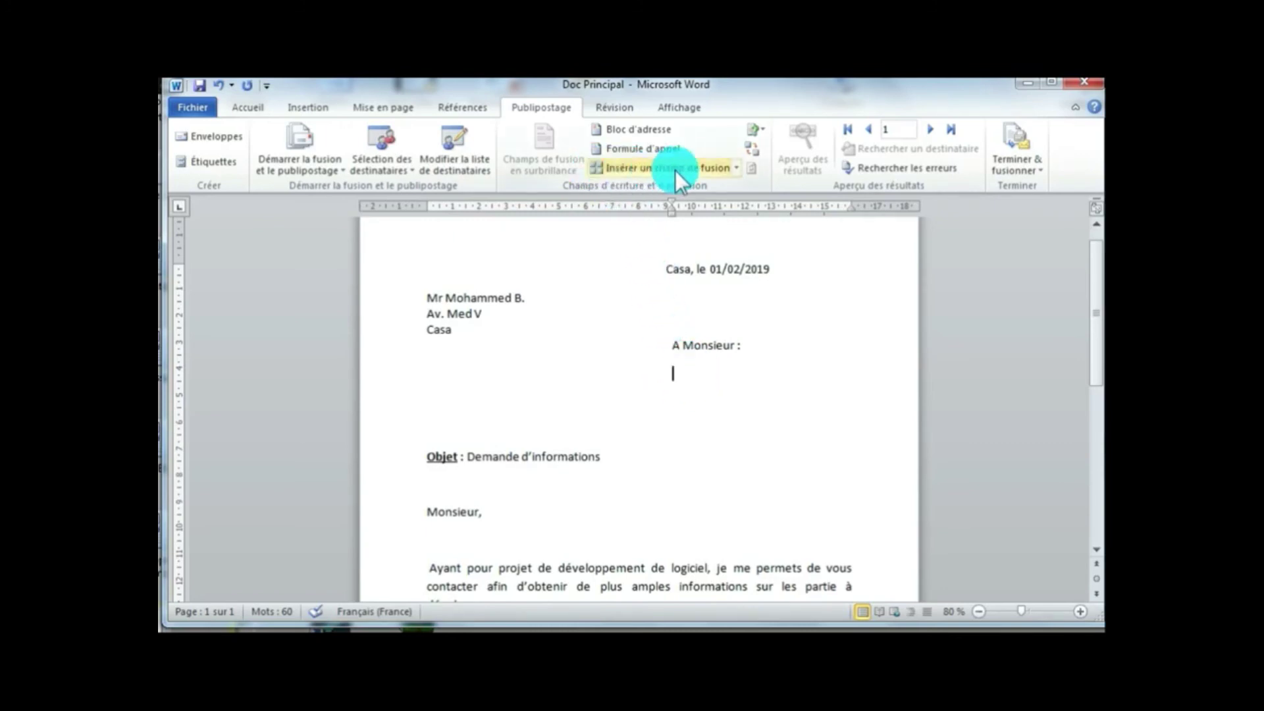
Insert the merge fields Nom and Prénom on the line below "A Monsieur :" and Adresse on the following line
left_click(736, 165)
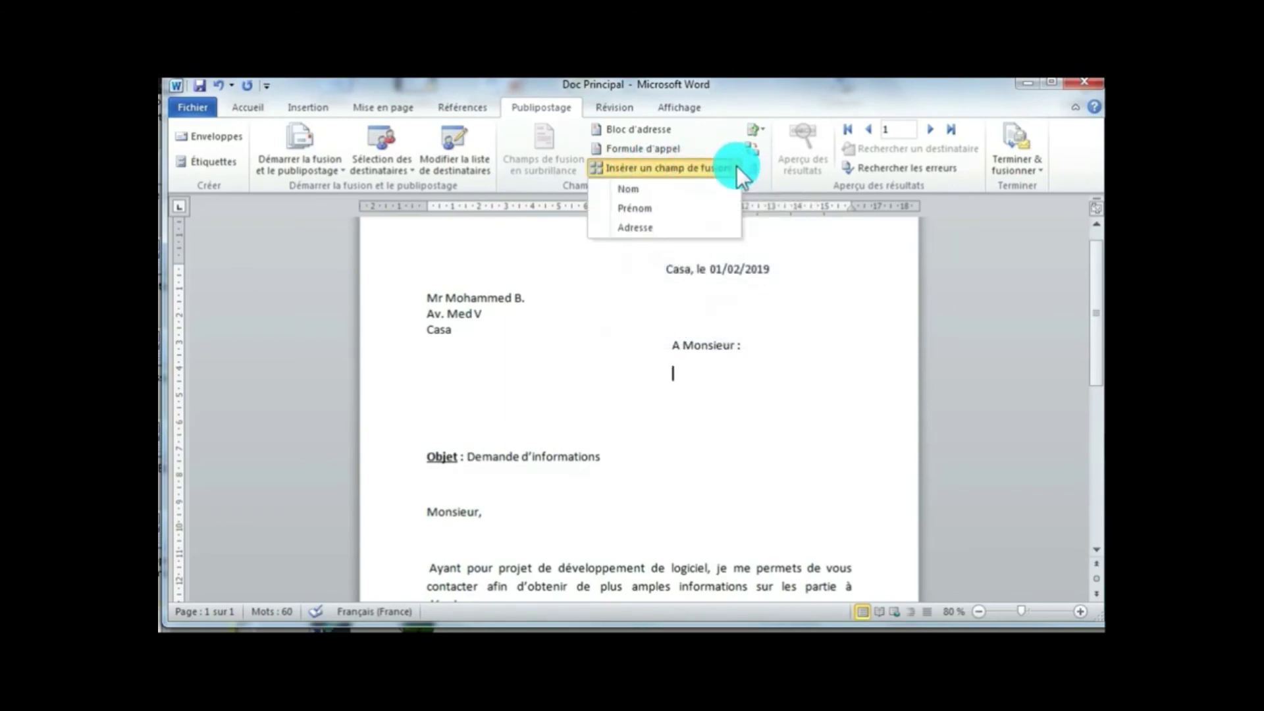
left_click(643, 191)
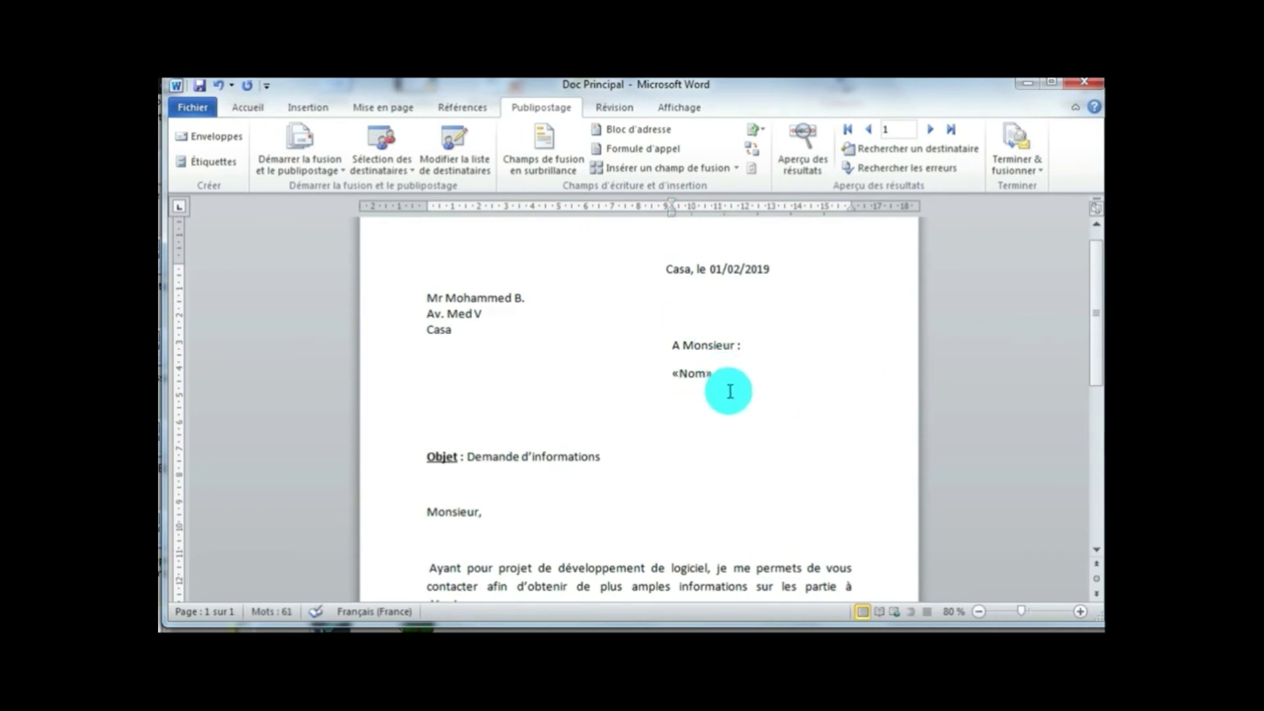
left_click(736, 168)
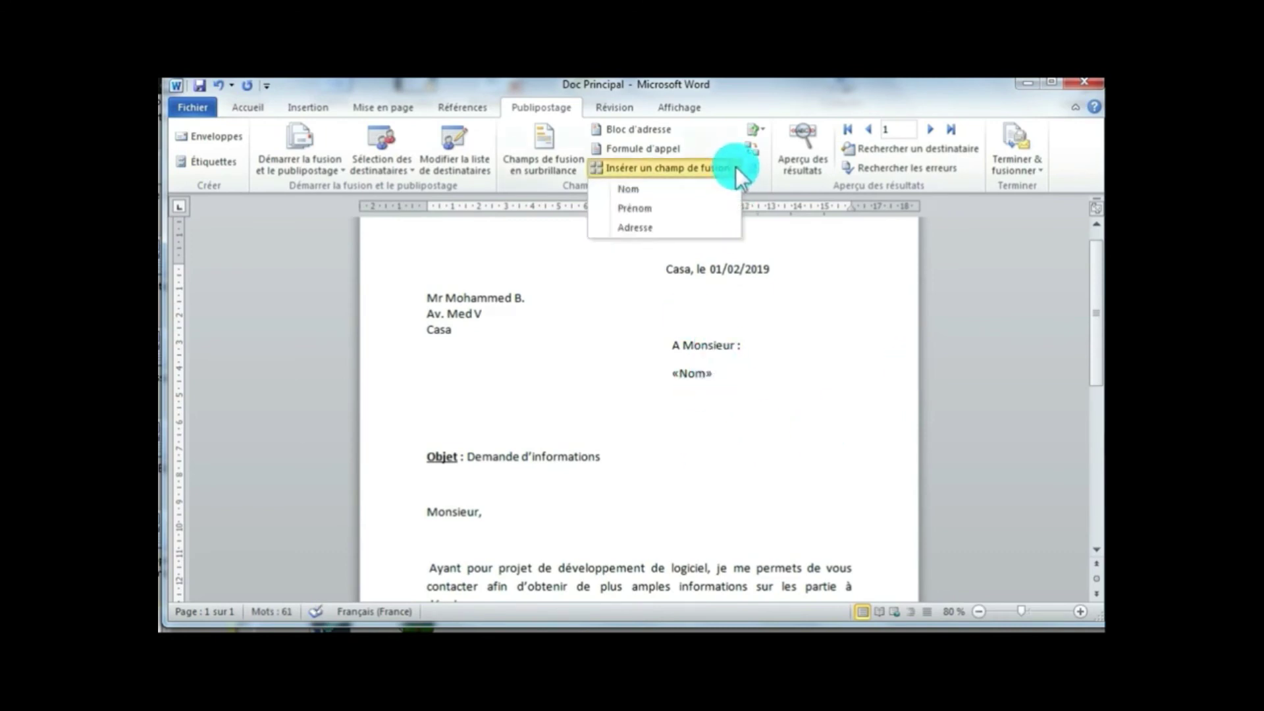
left_click(664, 208)
key("Return")
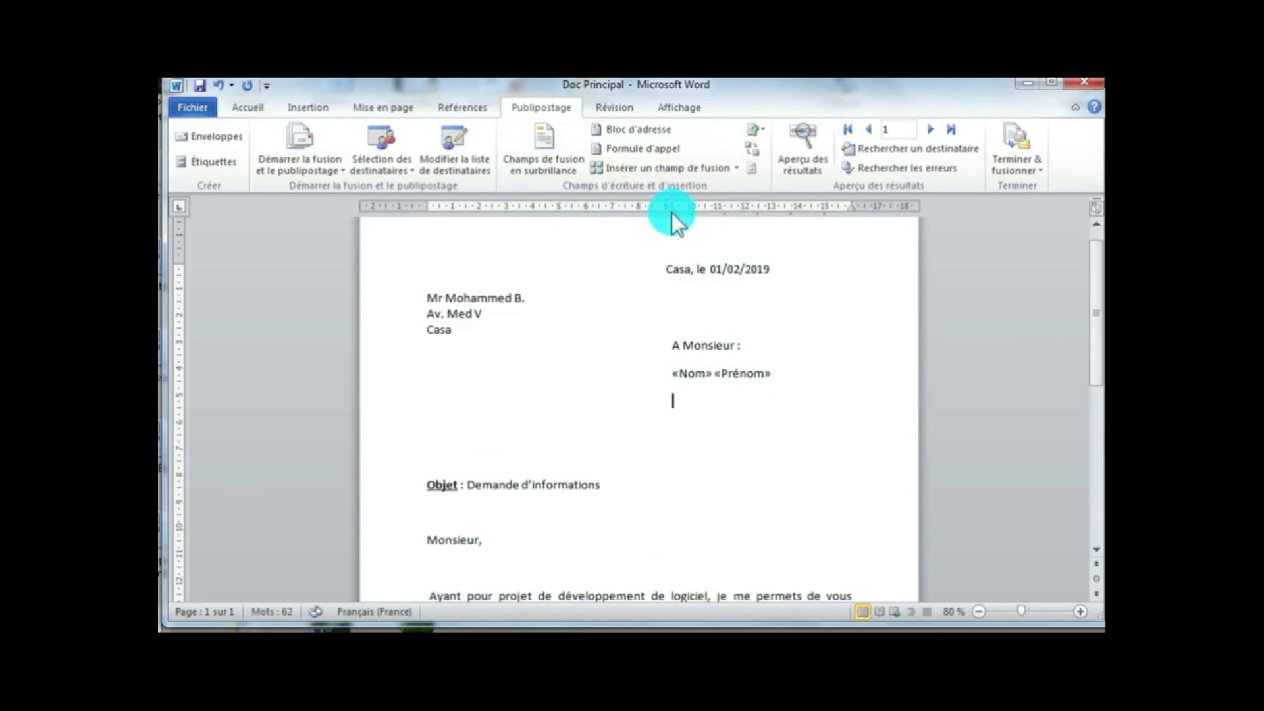
left_click(737, 167)
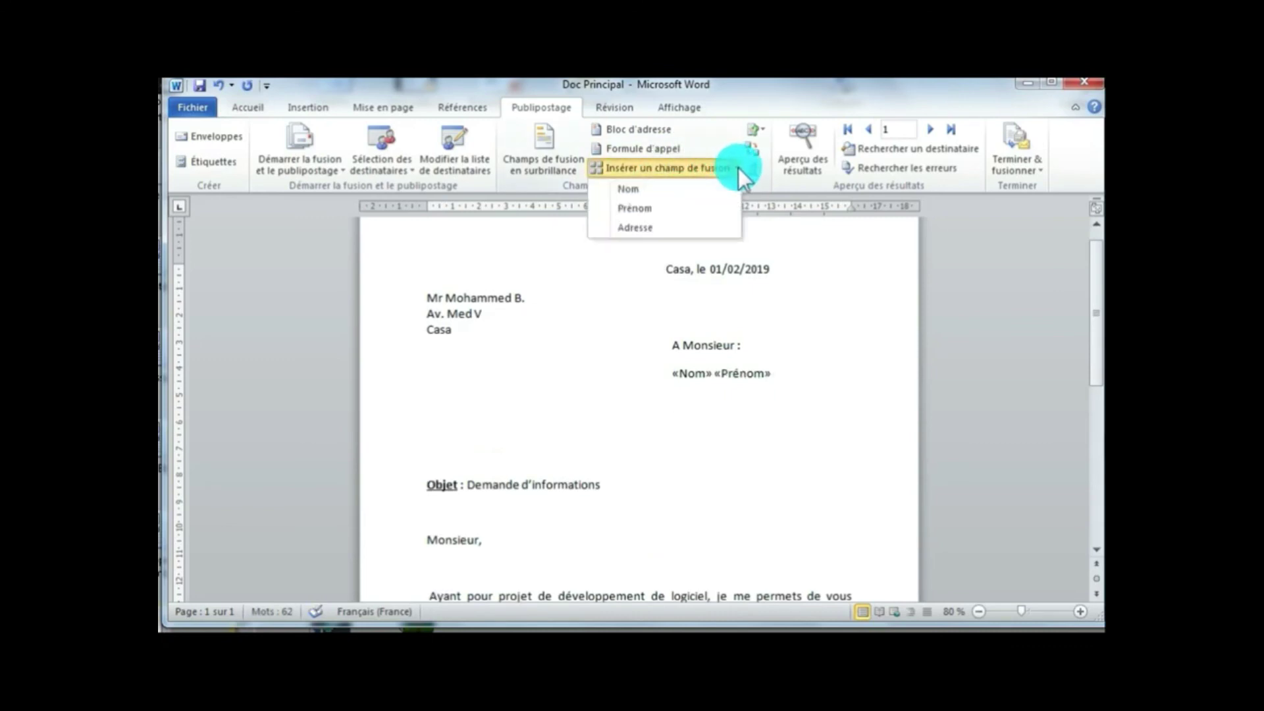
left_click(632, 228)
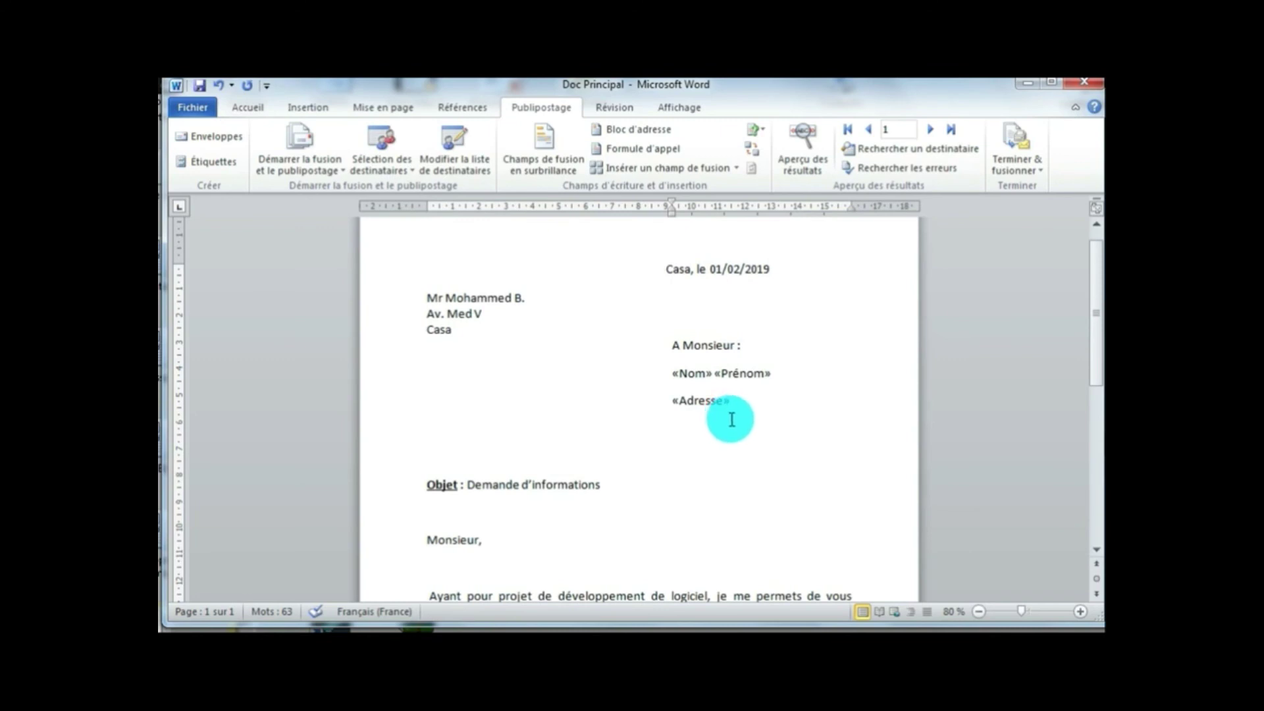
left_click(777, 413)
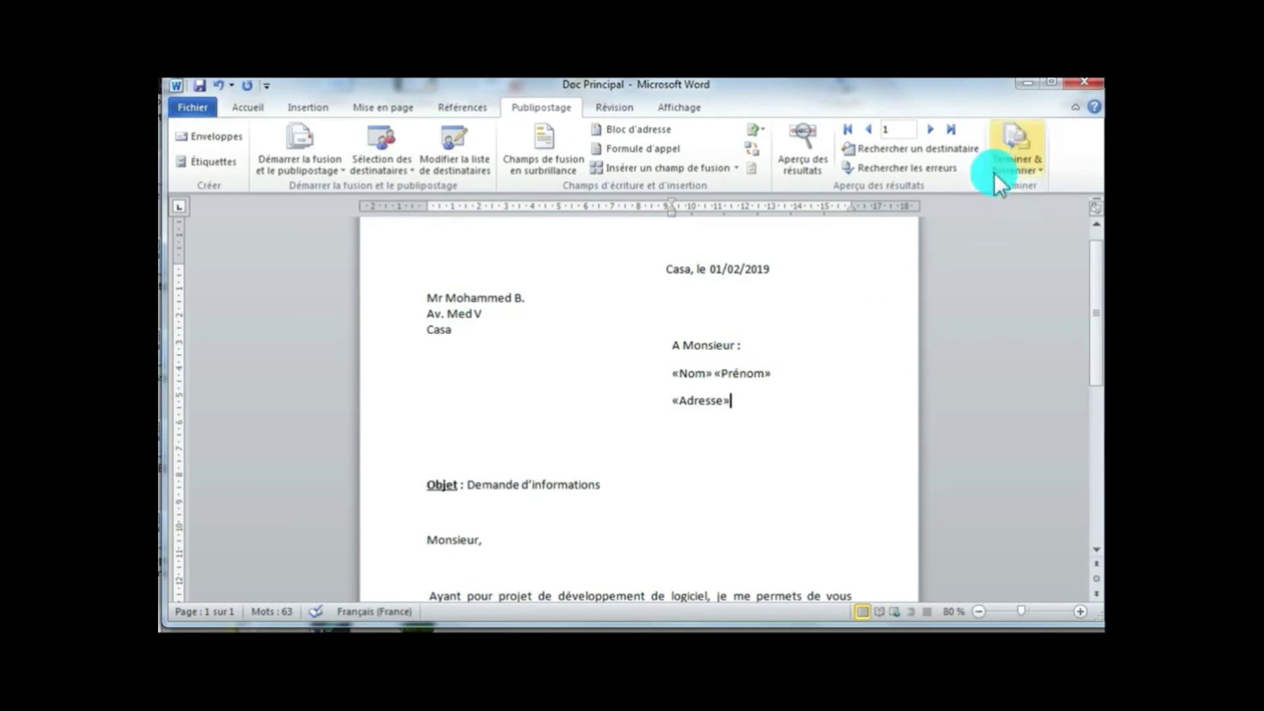
Finish the merge into individual documents and zoom out until all the resulting letters show side by side
left_click(1038, 172)
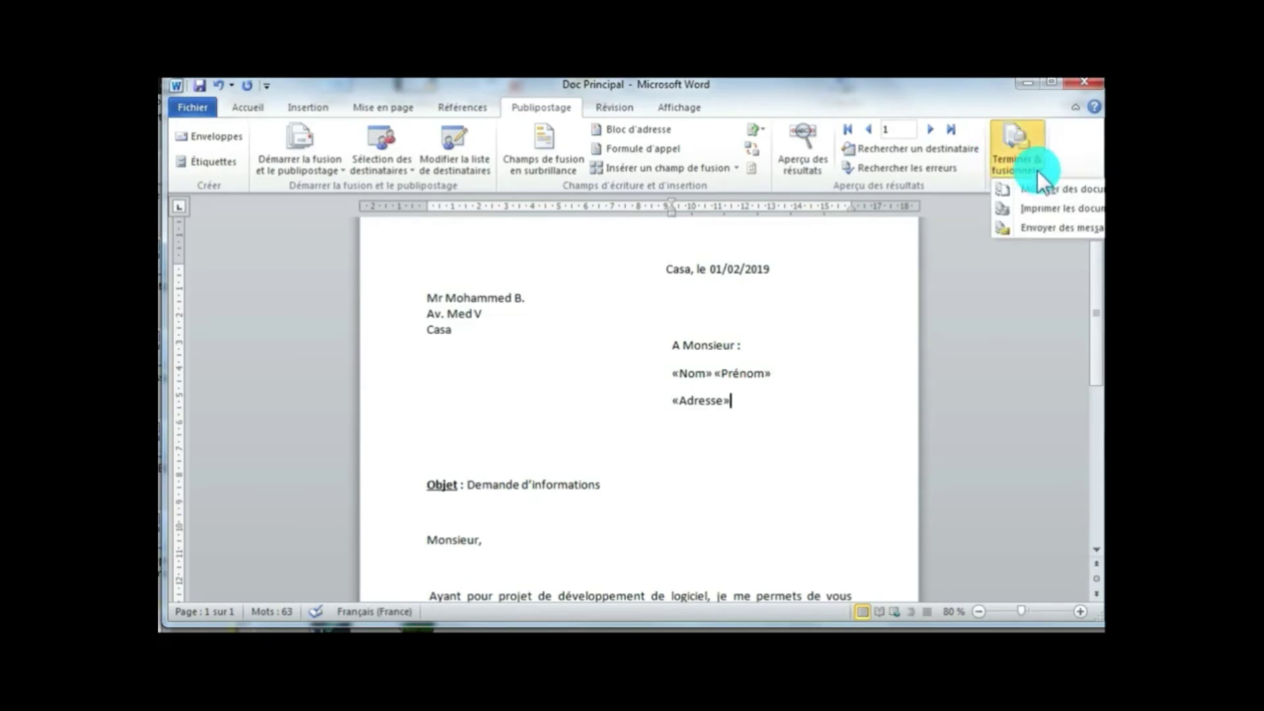
left_click(1077, 191)
left_click(621, 390)
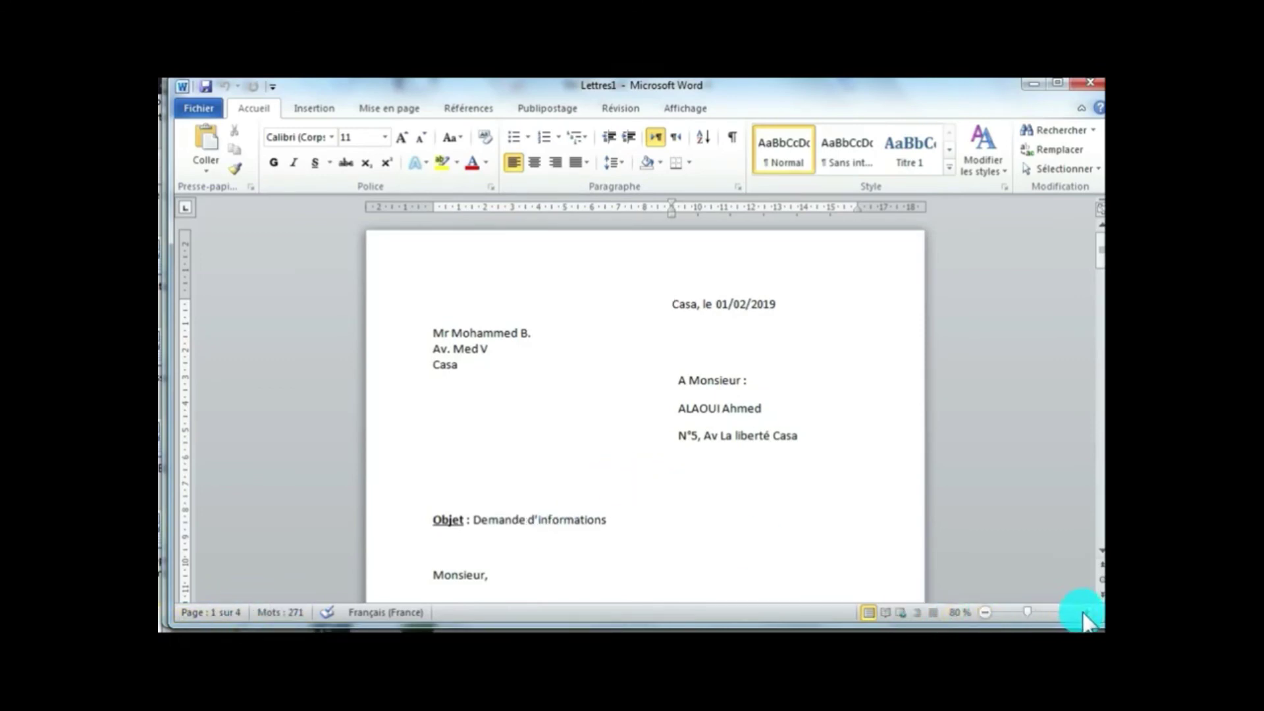
left_click(978, 613)
left_click(978, 613)
left_click(978, 612)
left_click(978, 612)
left_click(982, 613)
left_click(981, 612)
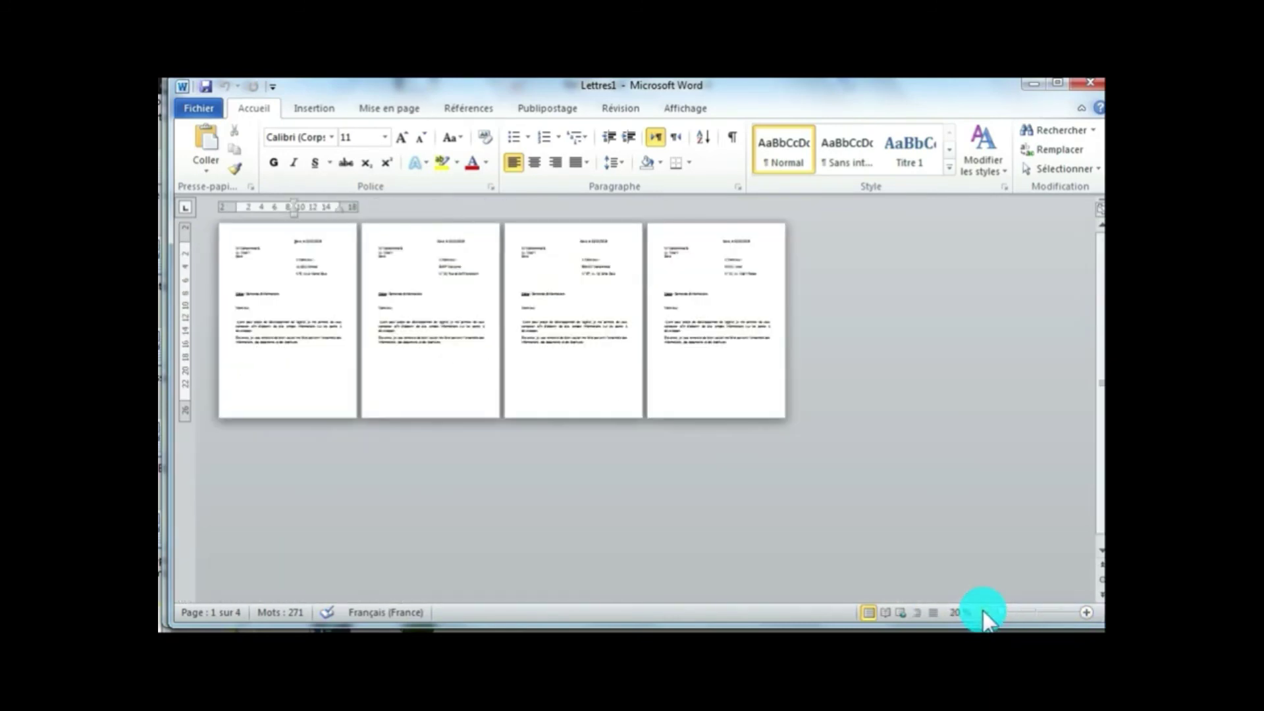
left_click(1088, 613)
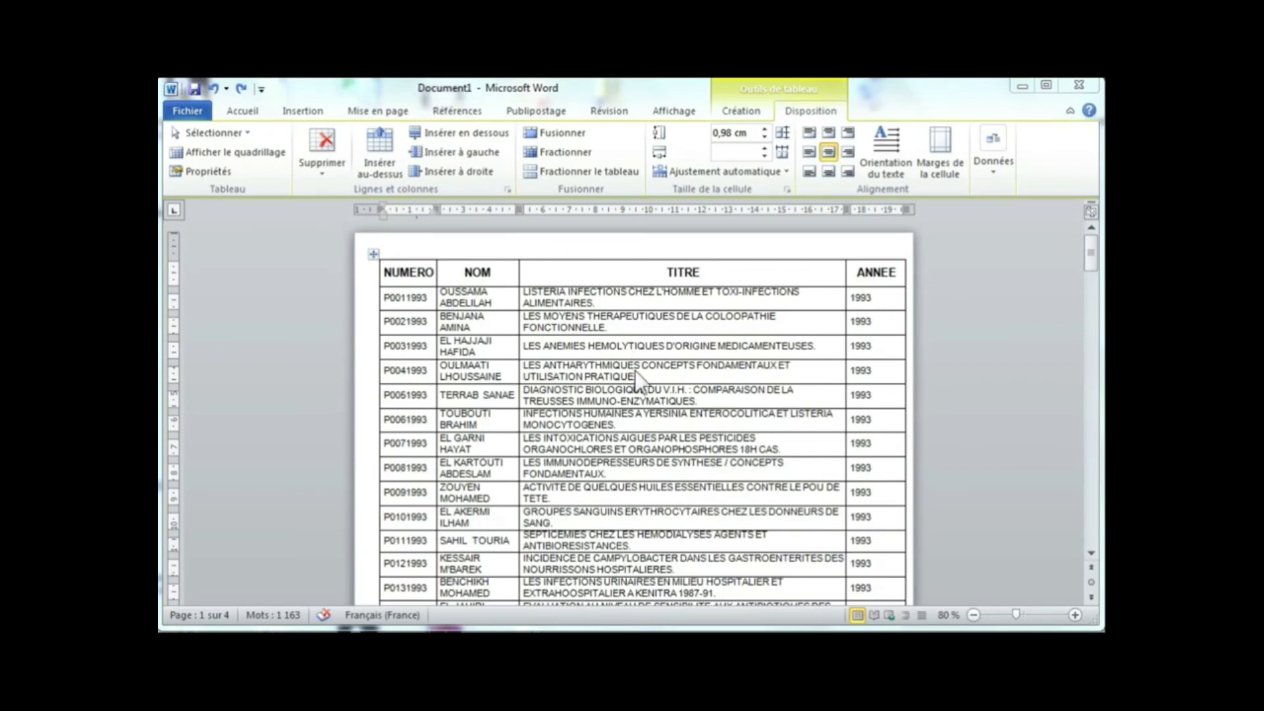
Examine the table's header row in Document1 and how the table continues at the top of the following pages
scroll(642, 379, "down", 15)
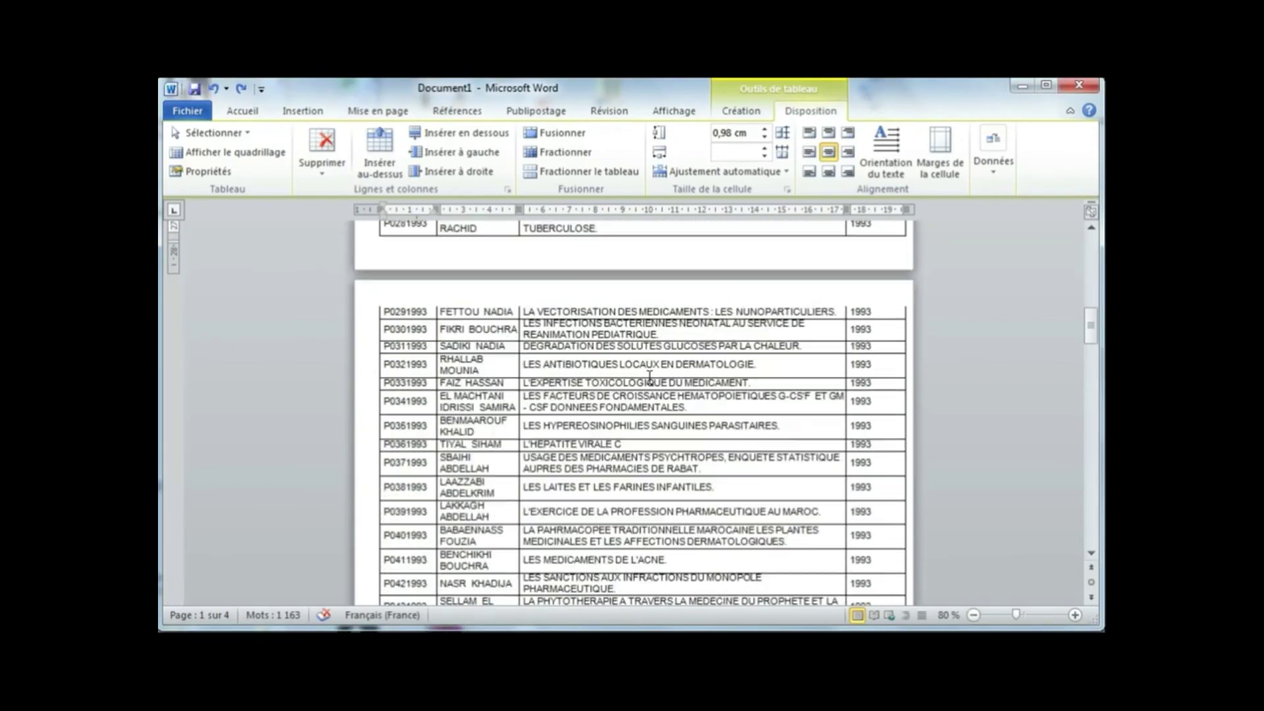
scroll(649, 376, "up", 5)
scroll(651, 378, "down", 5)
scroll(653, 380, "up", 10)
scroll(655, 379, "up", 3)
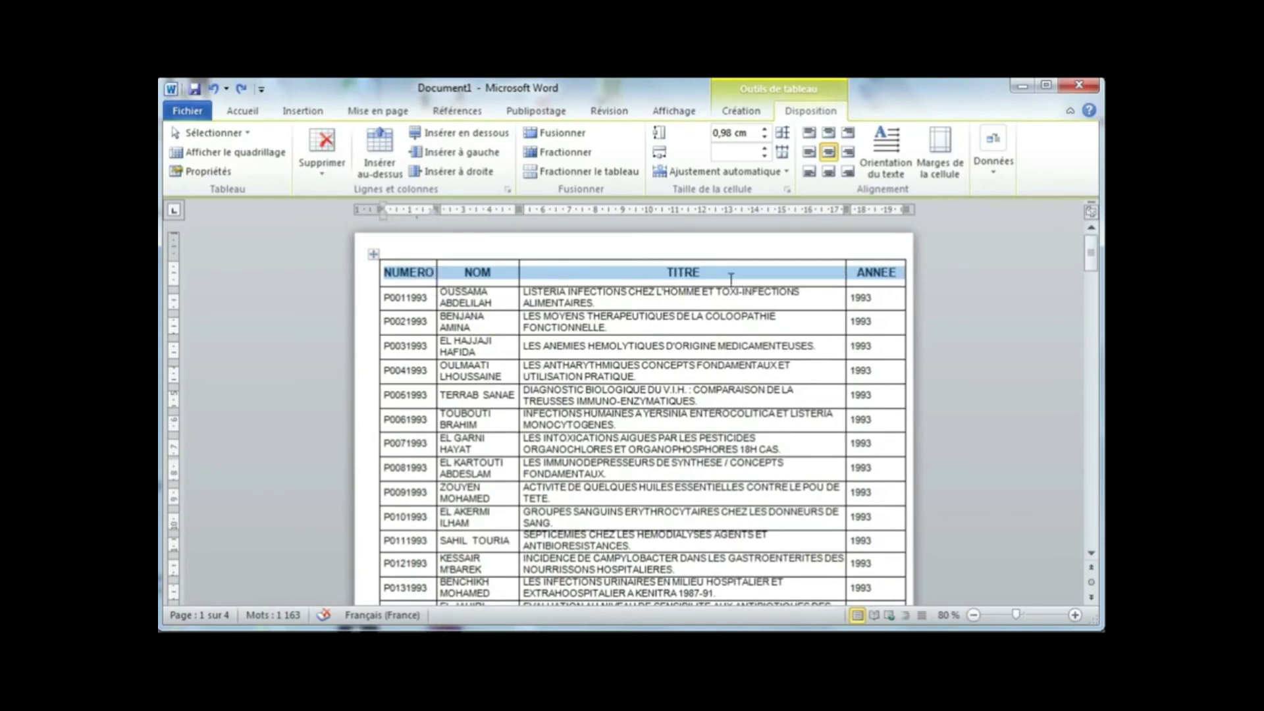
scroll(654, 402, "down", 10)
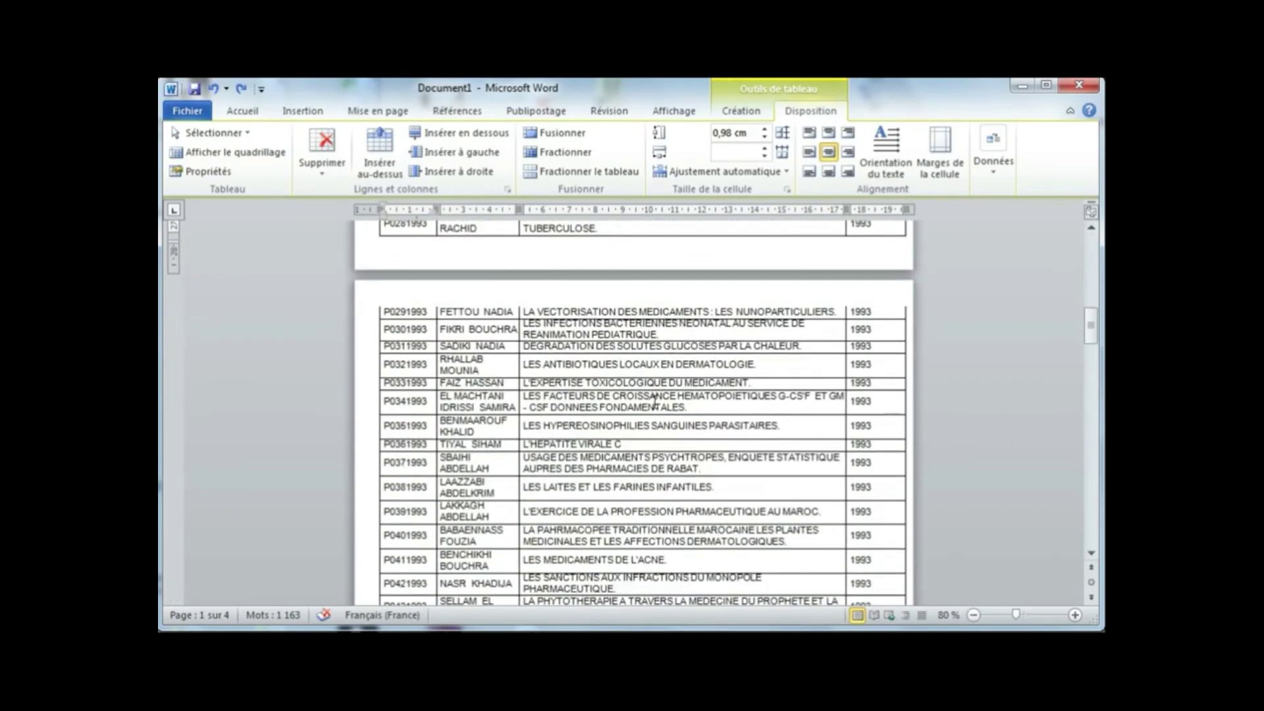
scroll(744, 326, "down", 15)
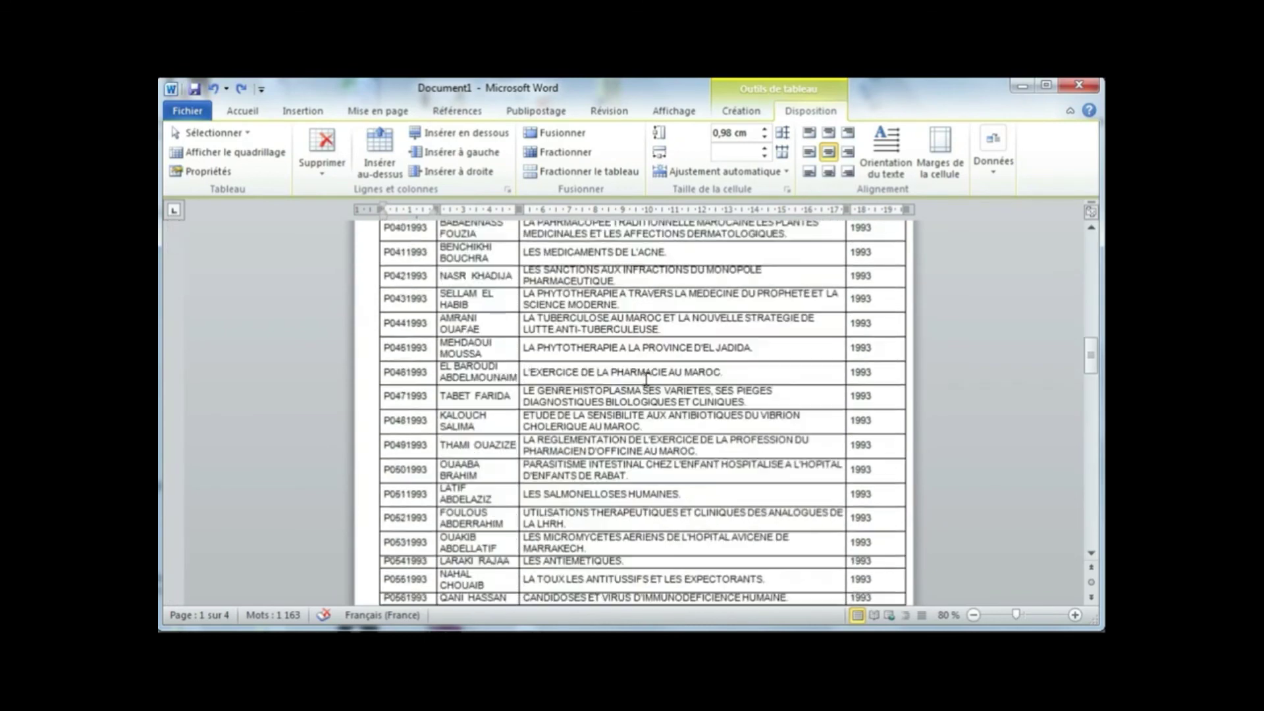
scroll(641, 430, "up", 20)
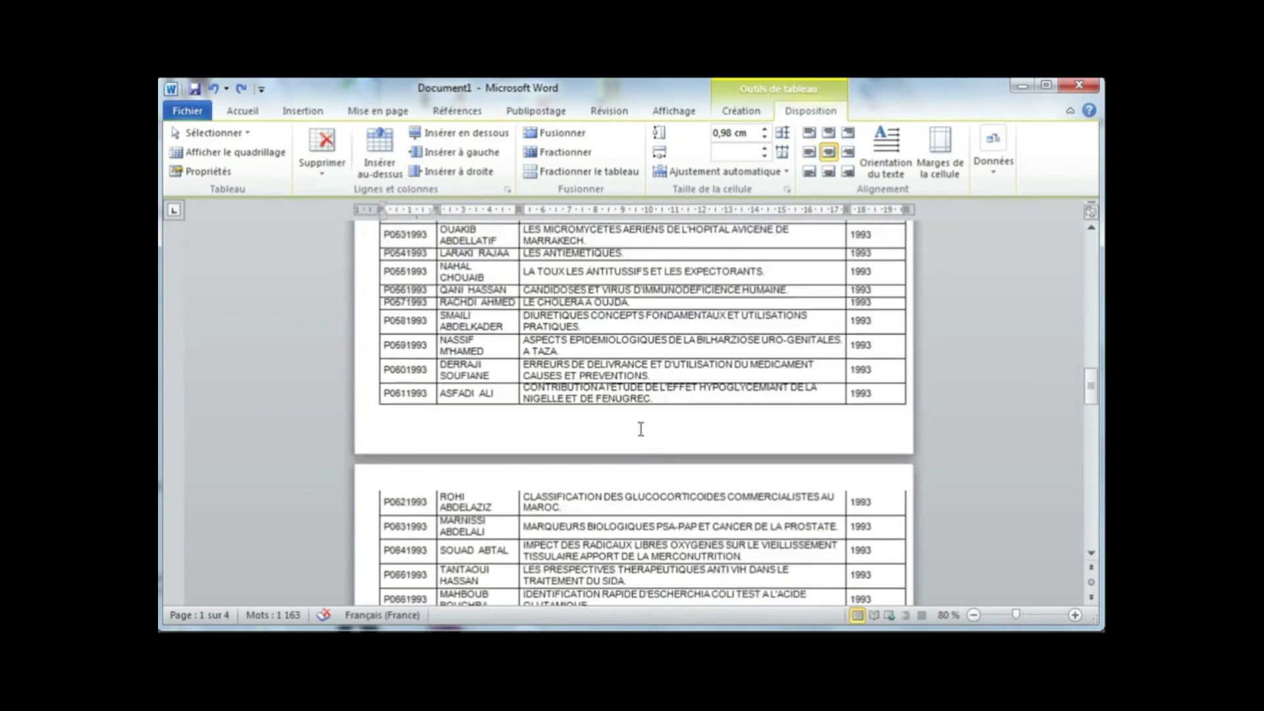
scroll(640, 429, "up", 8)
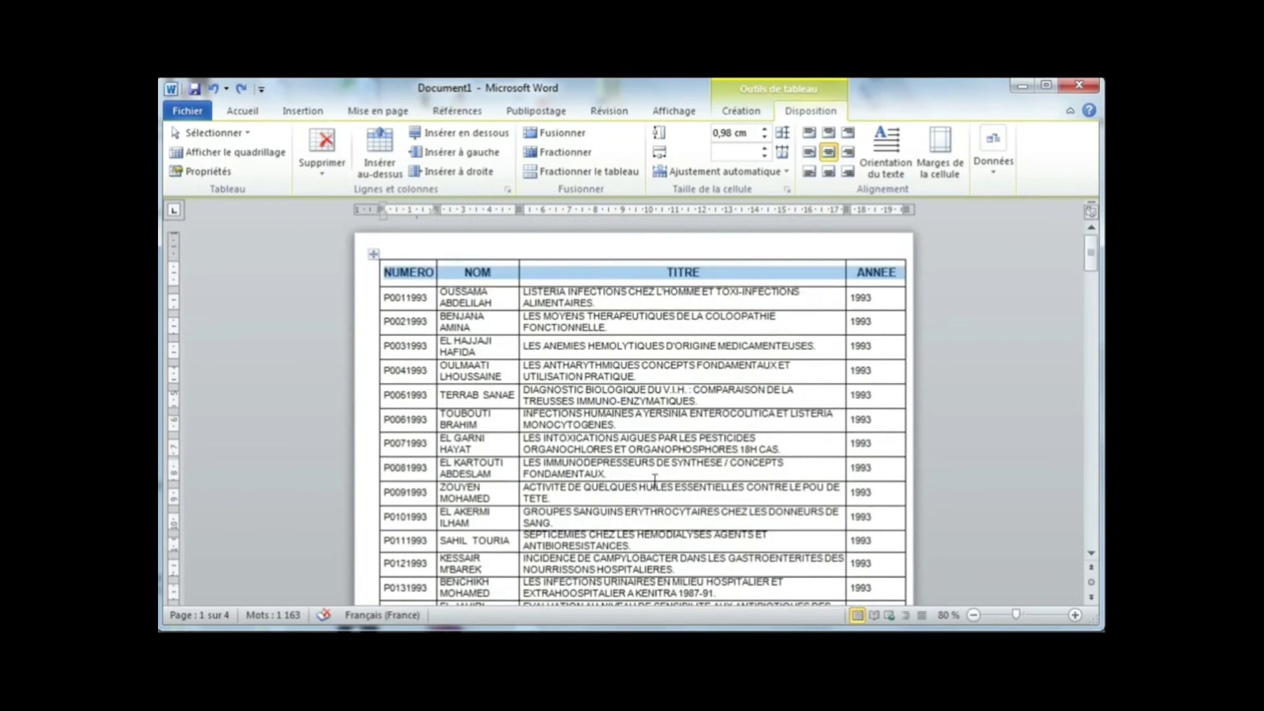
Set the NUMERO, NOM, TITRE, ANNEE row to repeat as a header row on every page, and check the following pages
left_click(843, 300)
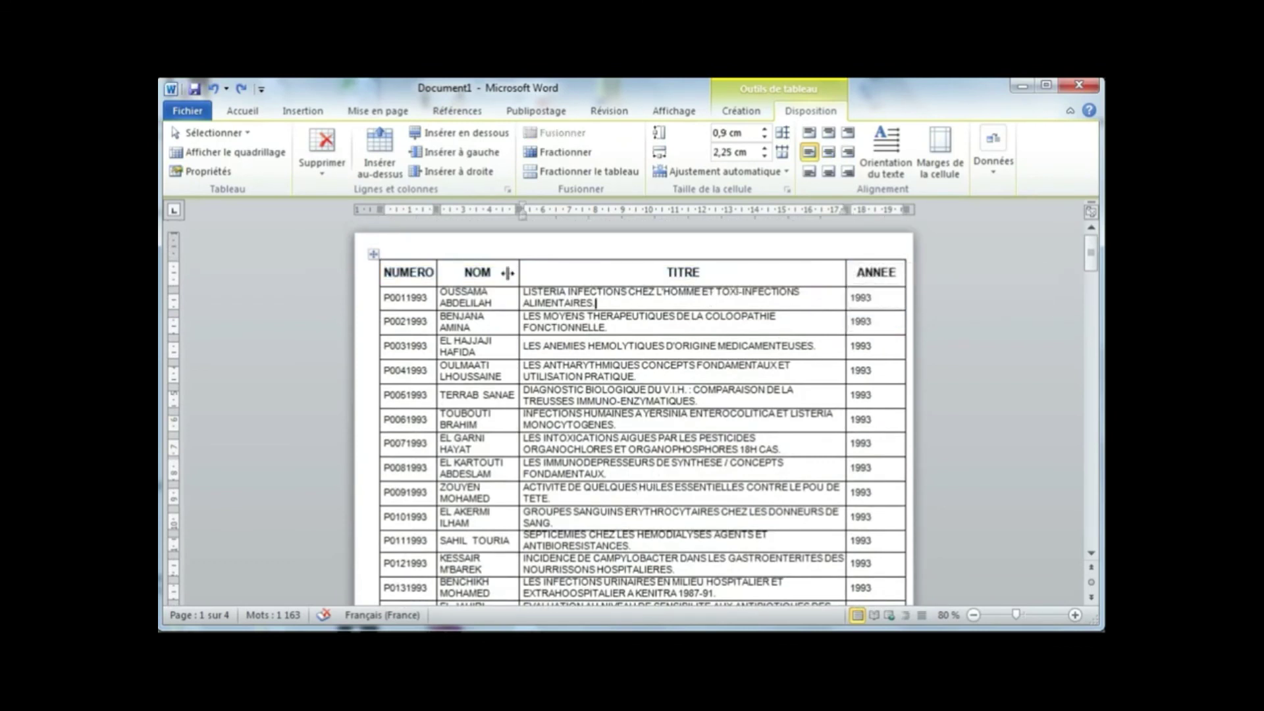
left_click_drag(427, 272, 864, 282)
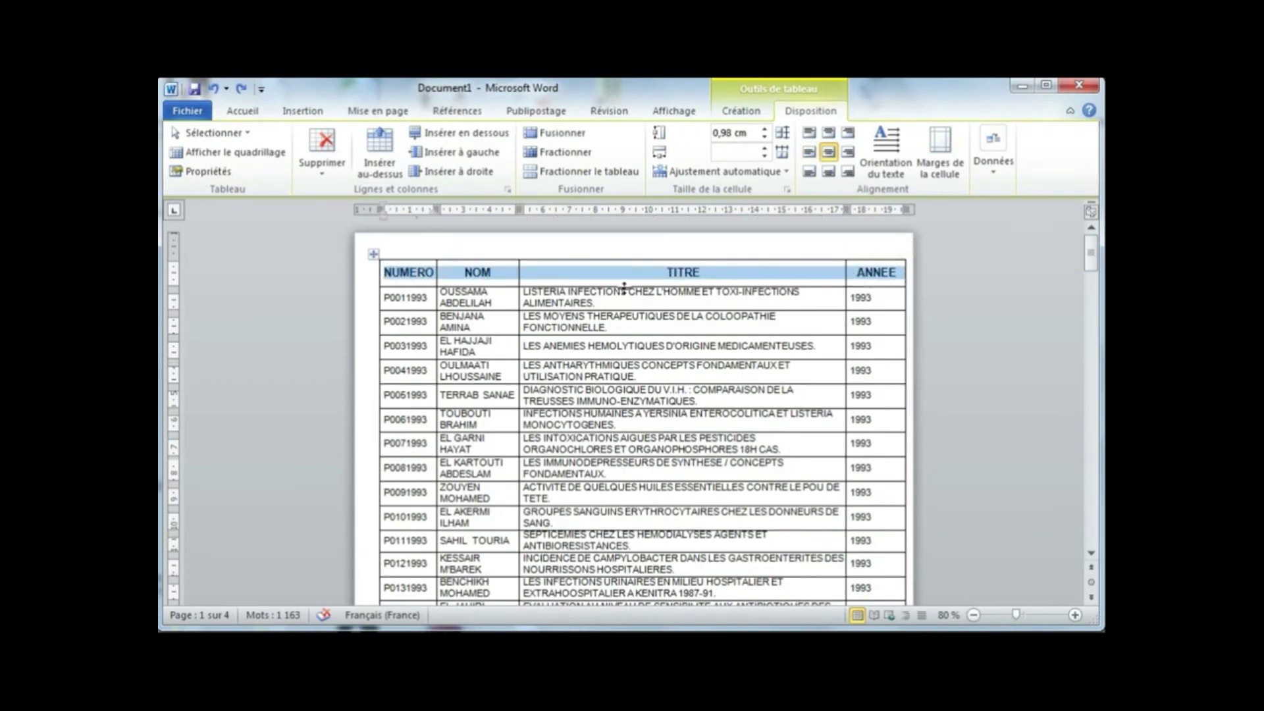
right_click(576, 276)
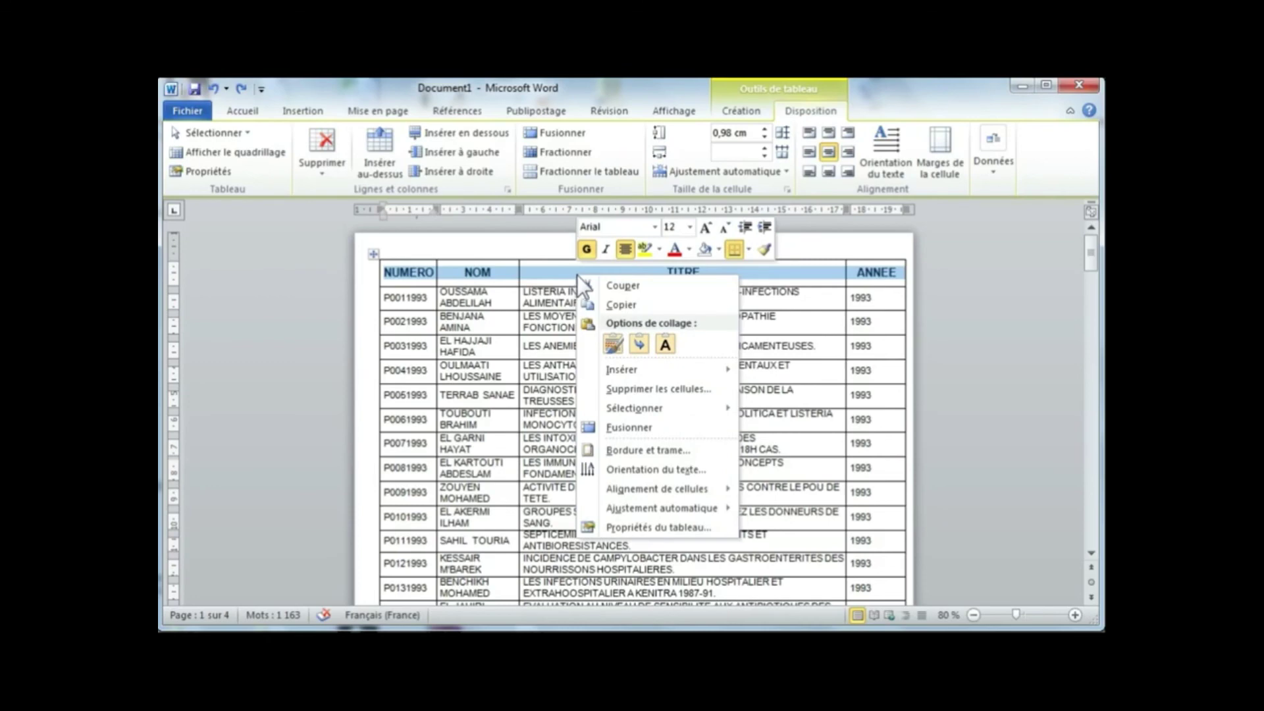
left_click(666, 530)
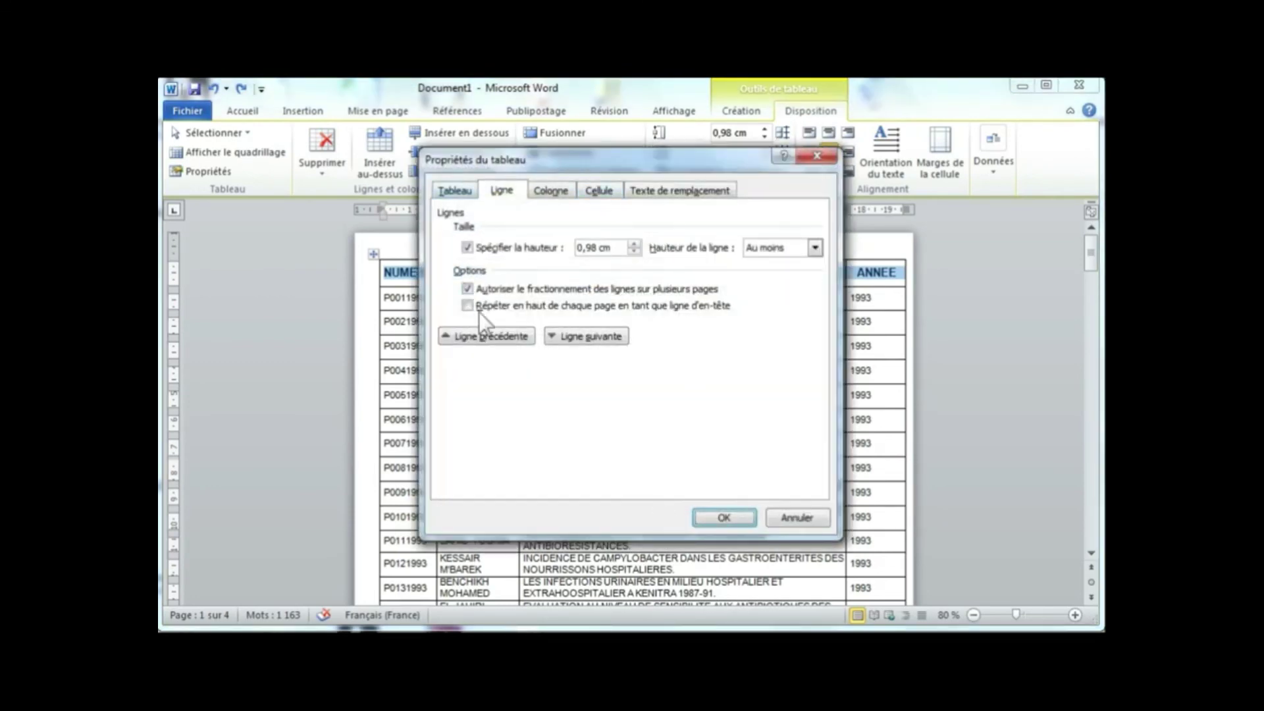
left_click(503, 186)
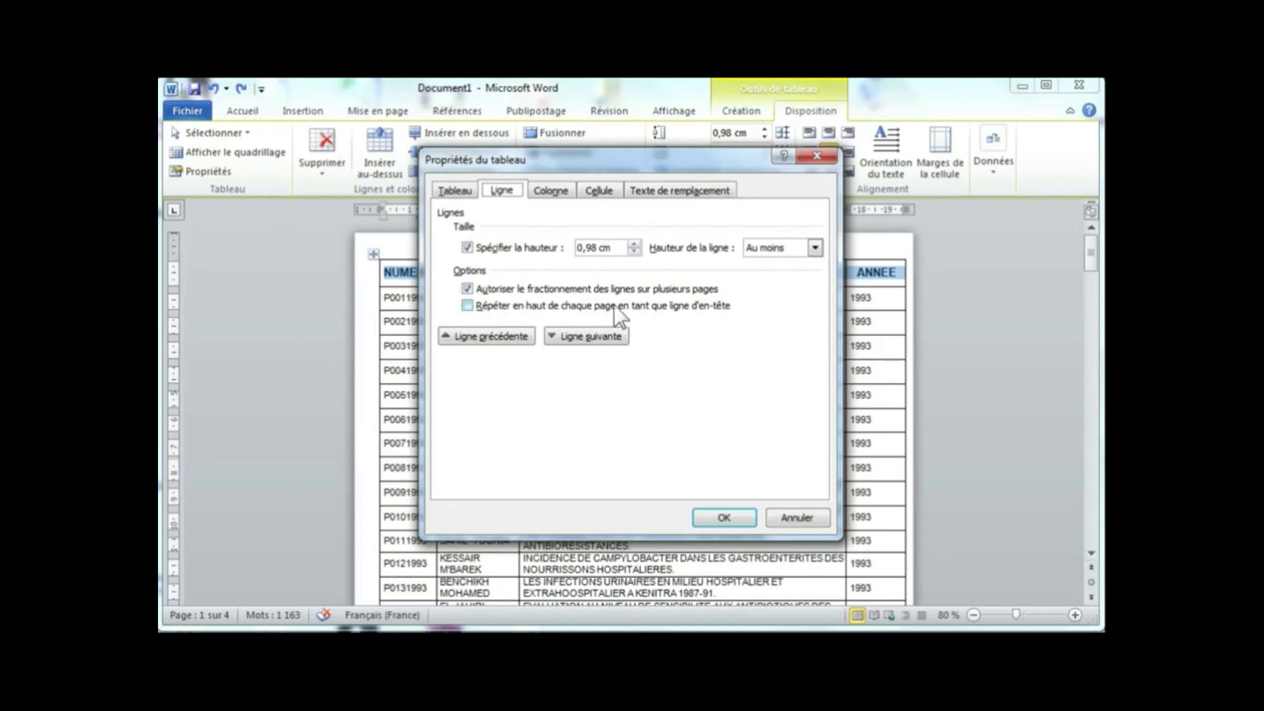
left_click(468, 305)
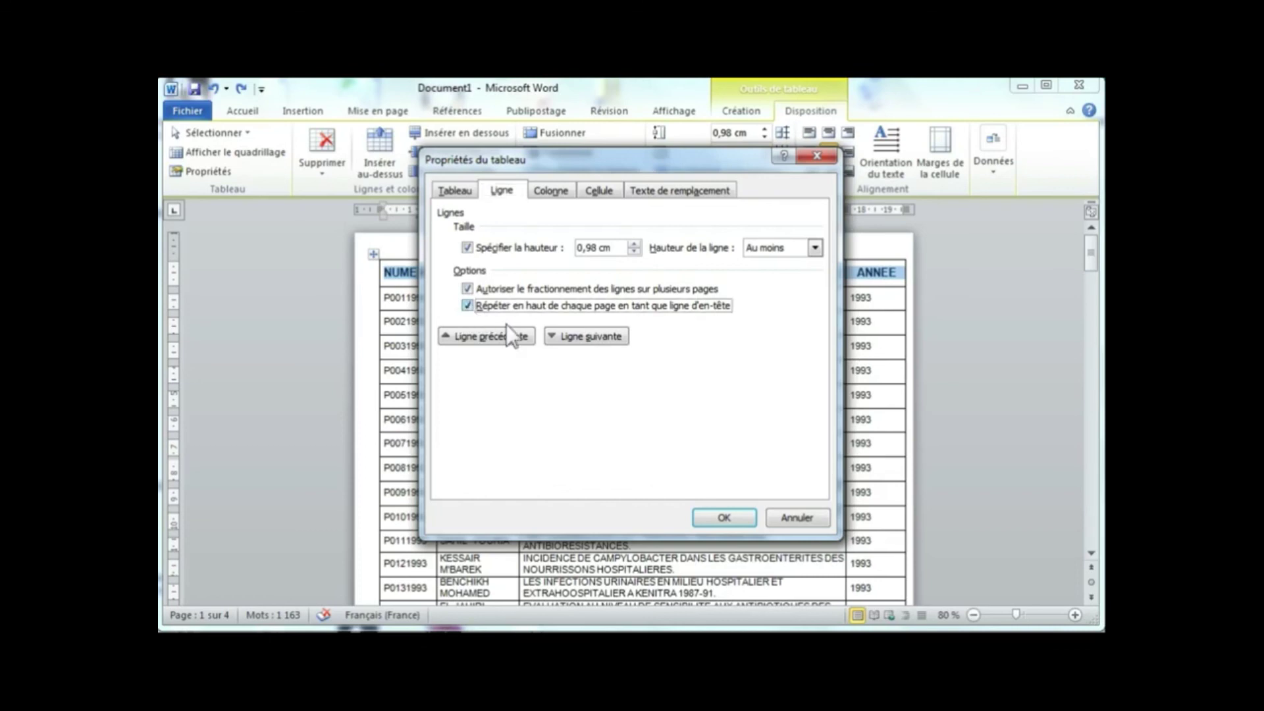
left_click(712, 516)
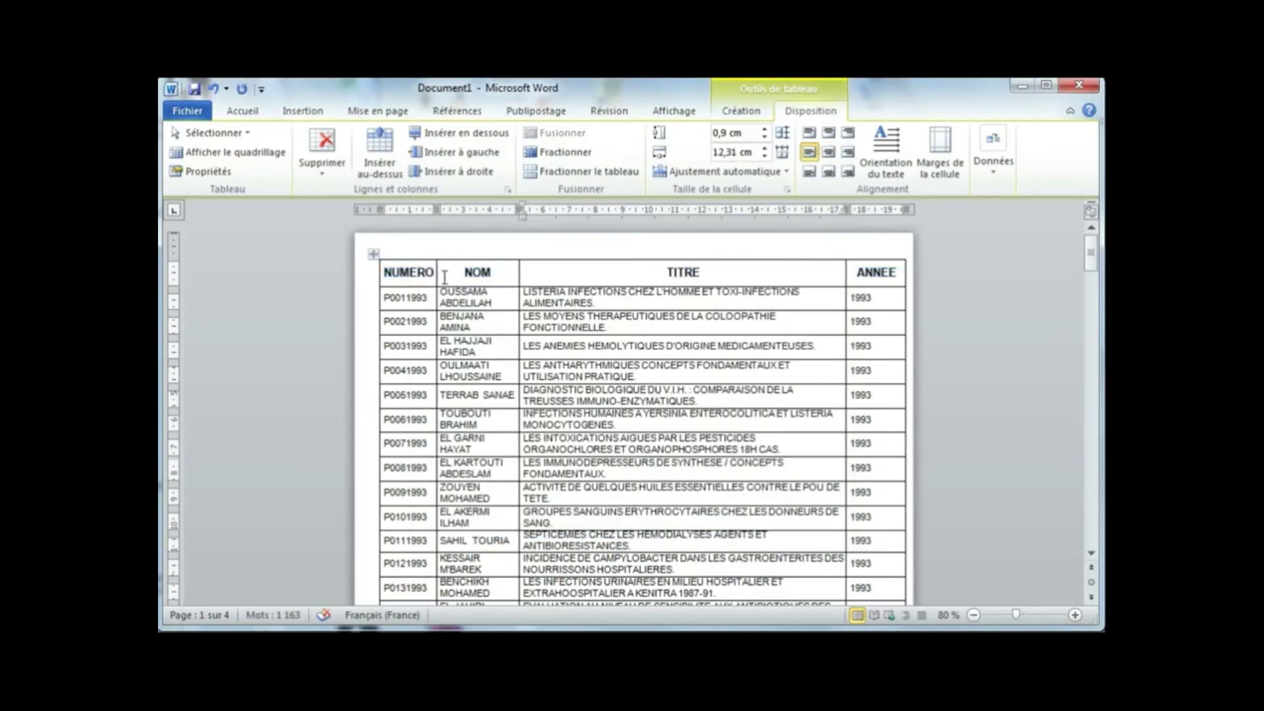
left_click_drag(423, 275, 873, 285)
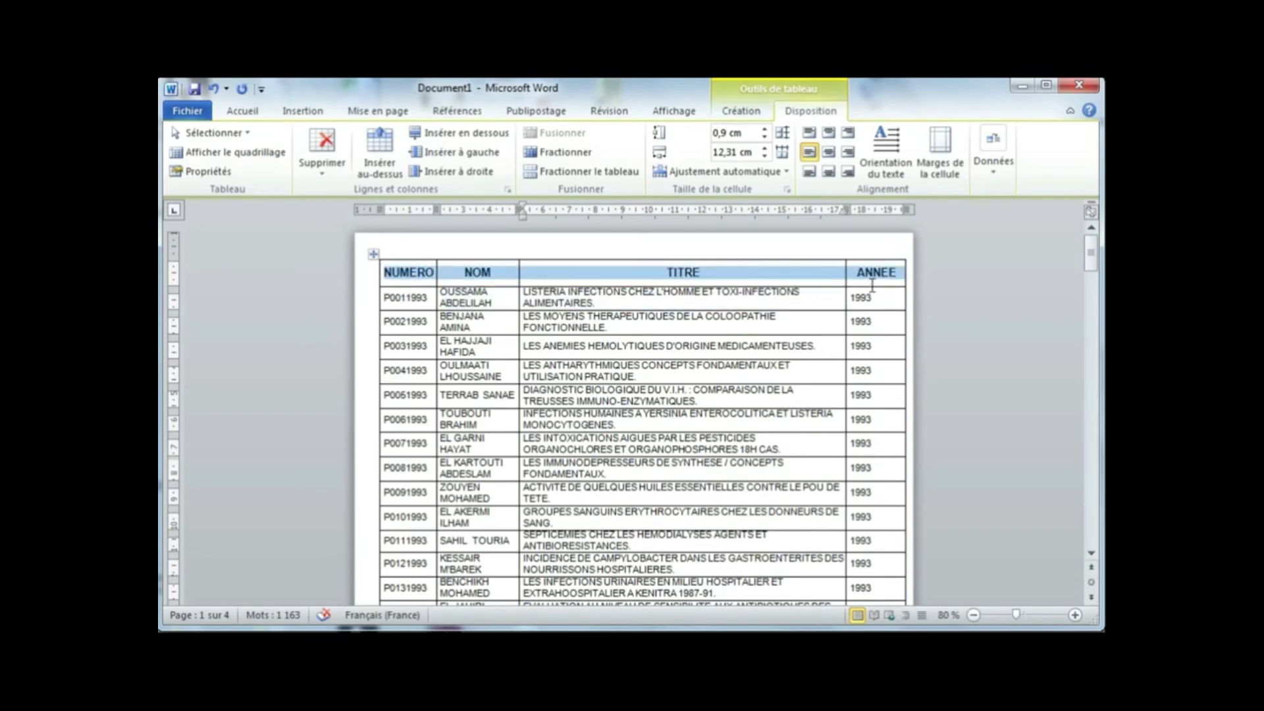
scroll(601, 322, "down", 3)
scroll(602, 321, "down", 15)
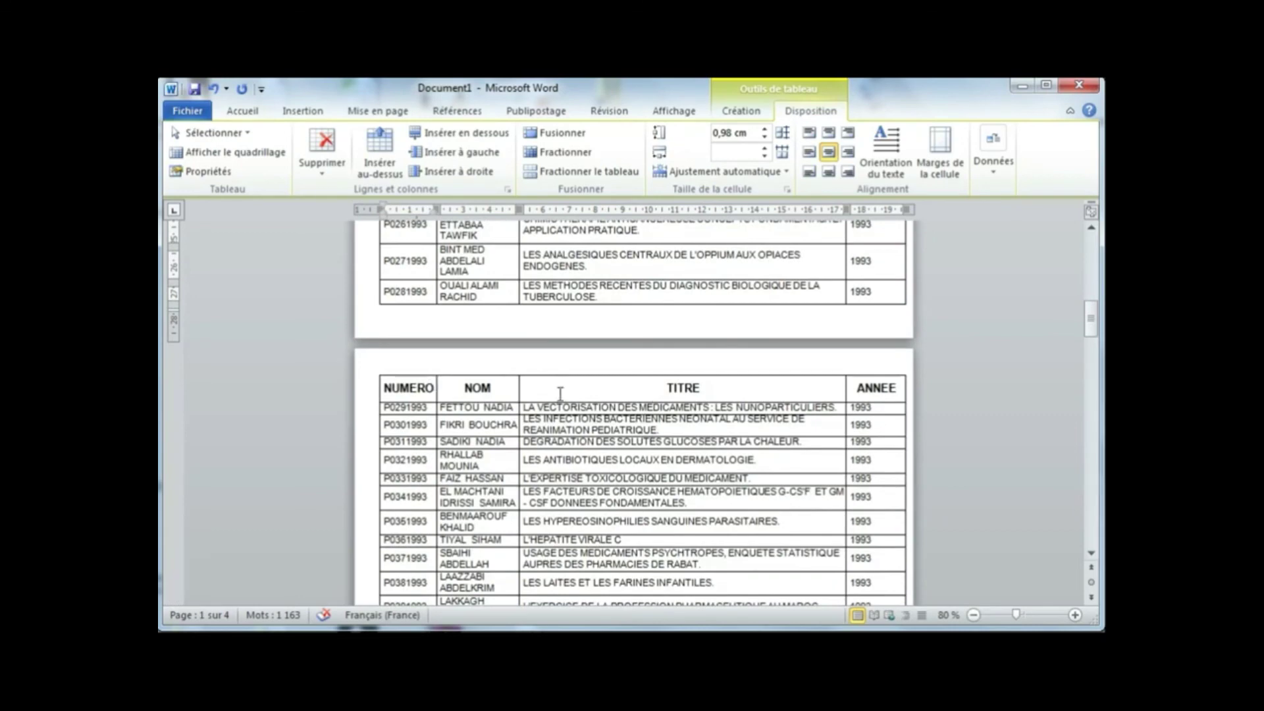
scroll(652, 398, "down", 20)
scroll(643, 420, "down", 12)
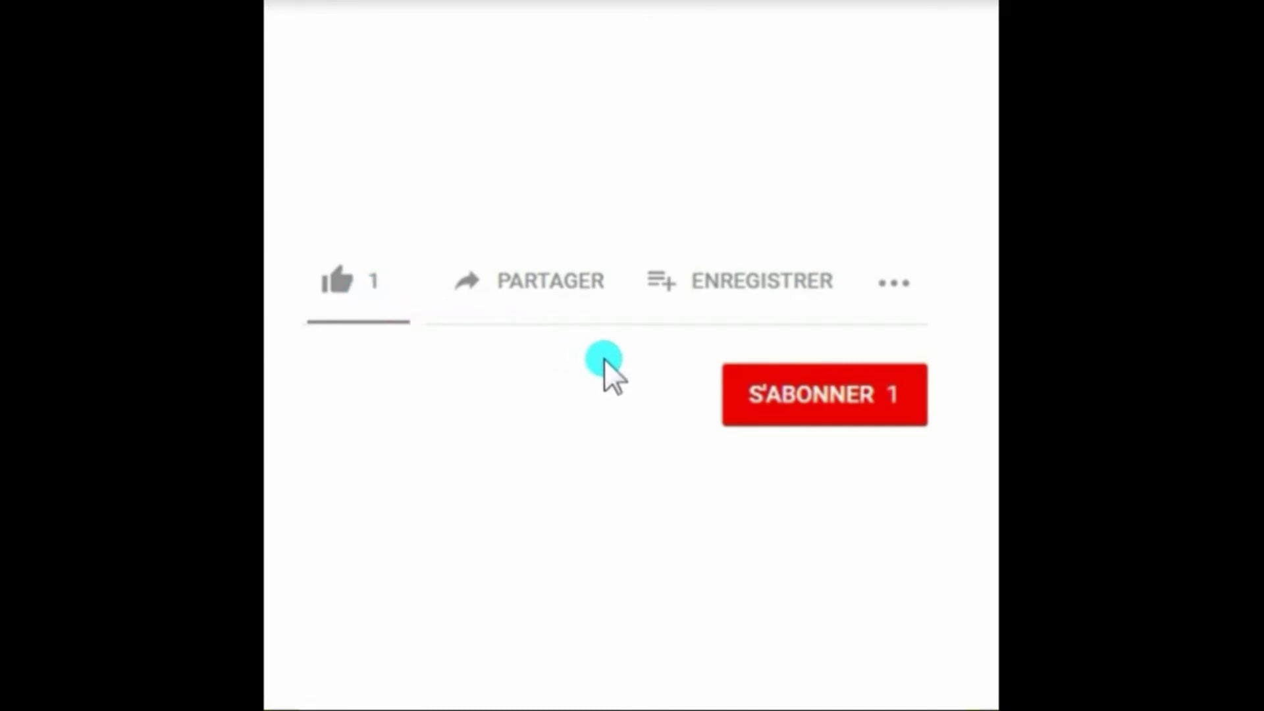
left_click(786, 399)
left_click(556, 291)
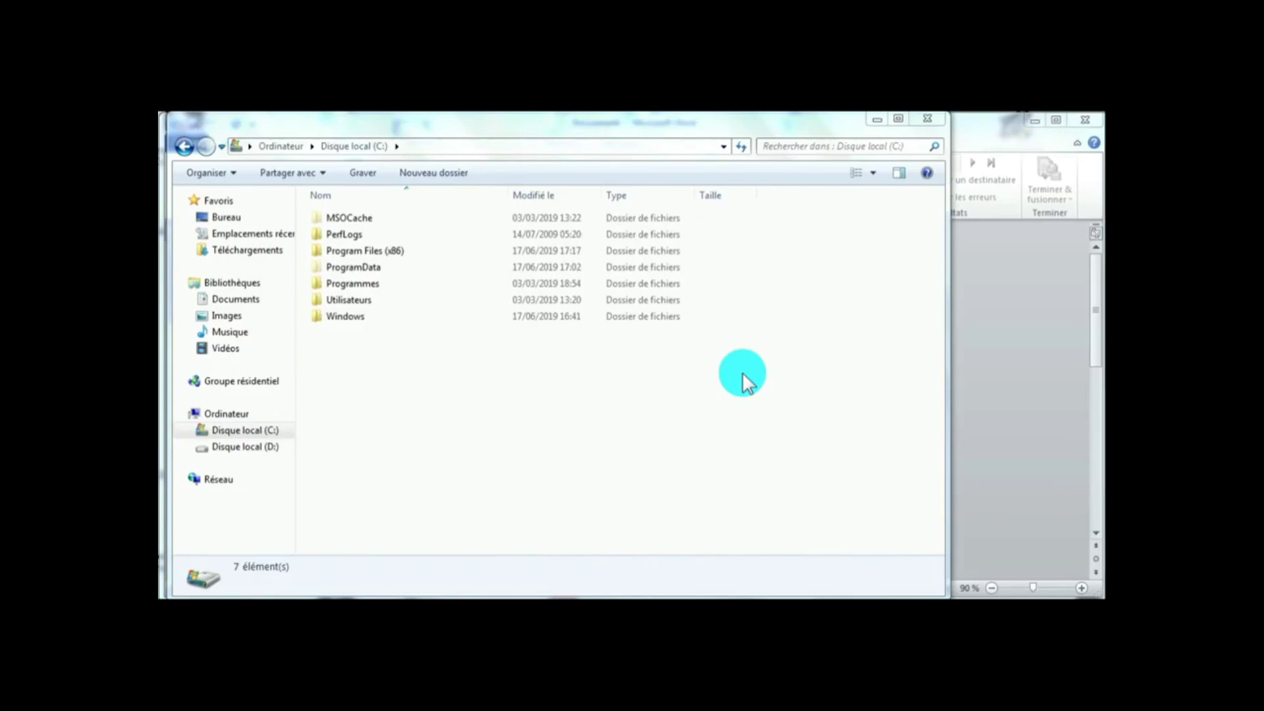
Open the Liste workbook from the Documents library to view its NUMERO and NOM columns, and close it along with the folder window
left_click(233, 302)
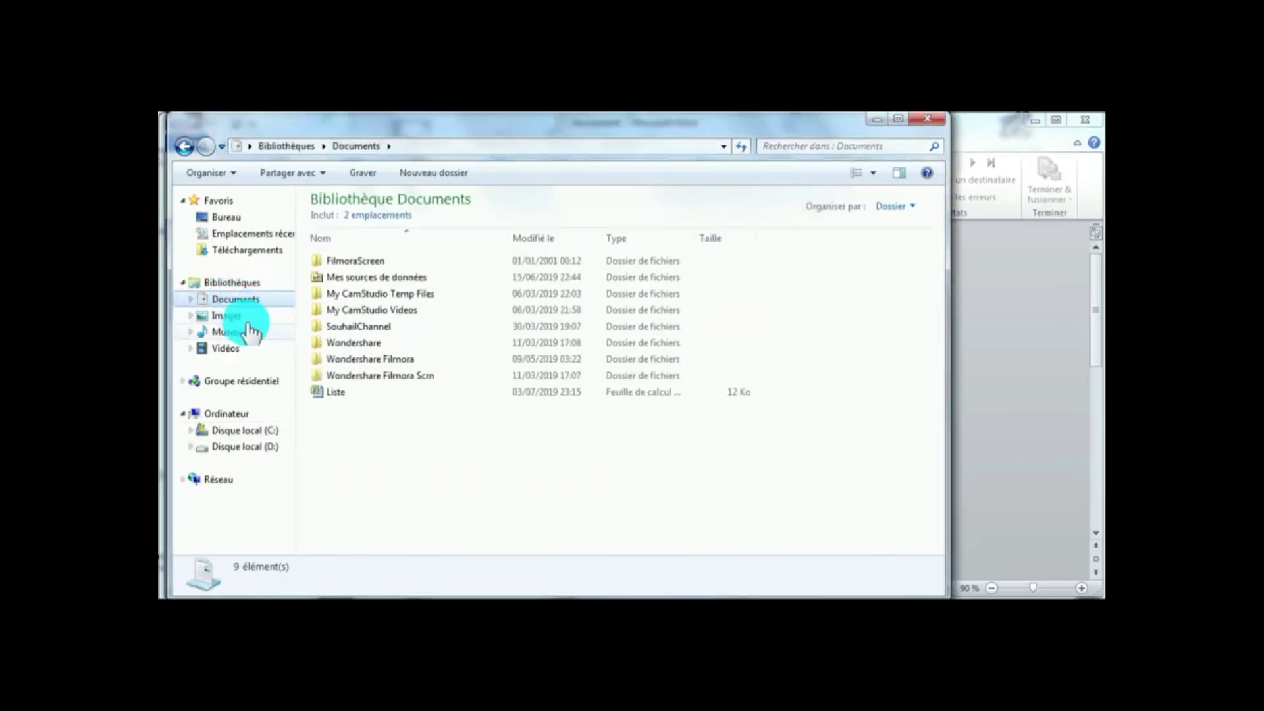
double_click(329, 392)
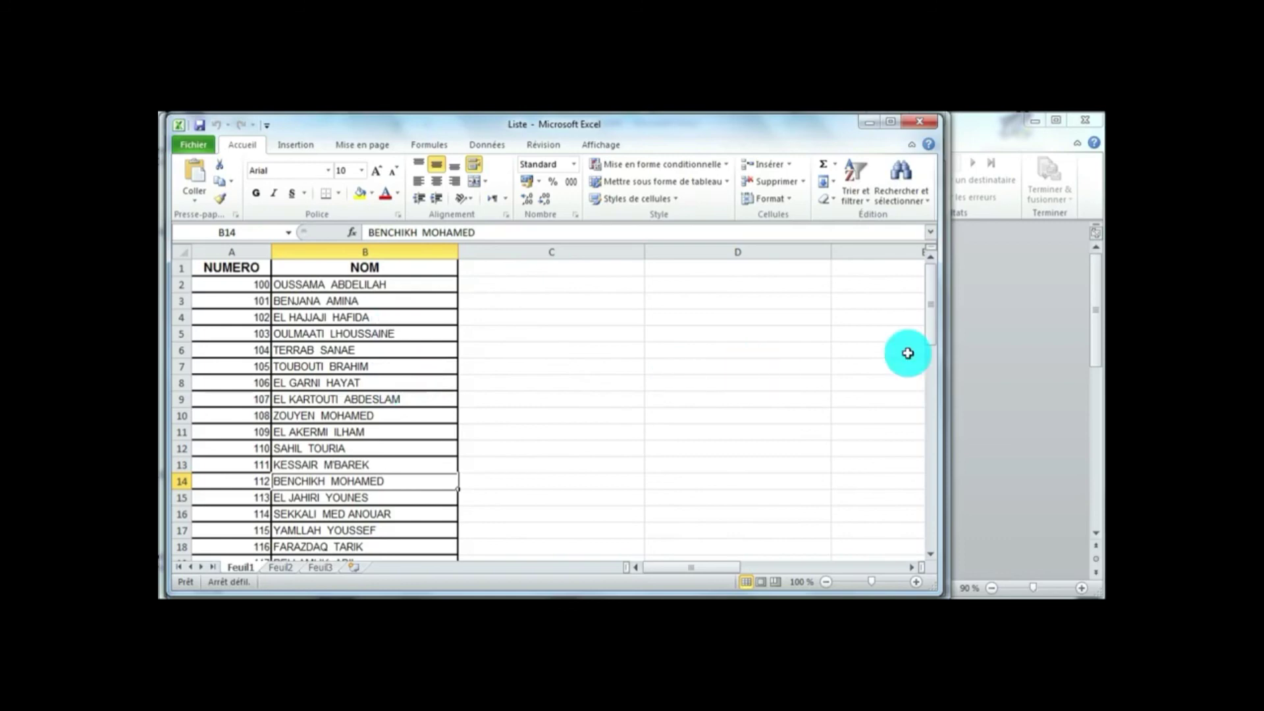
left_click(914, 125)
left_click(929, 119)
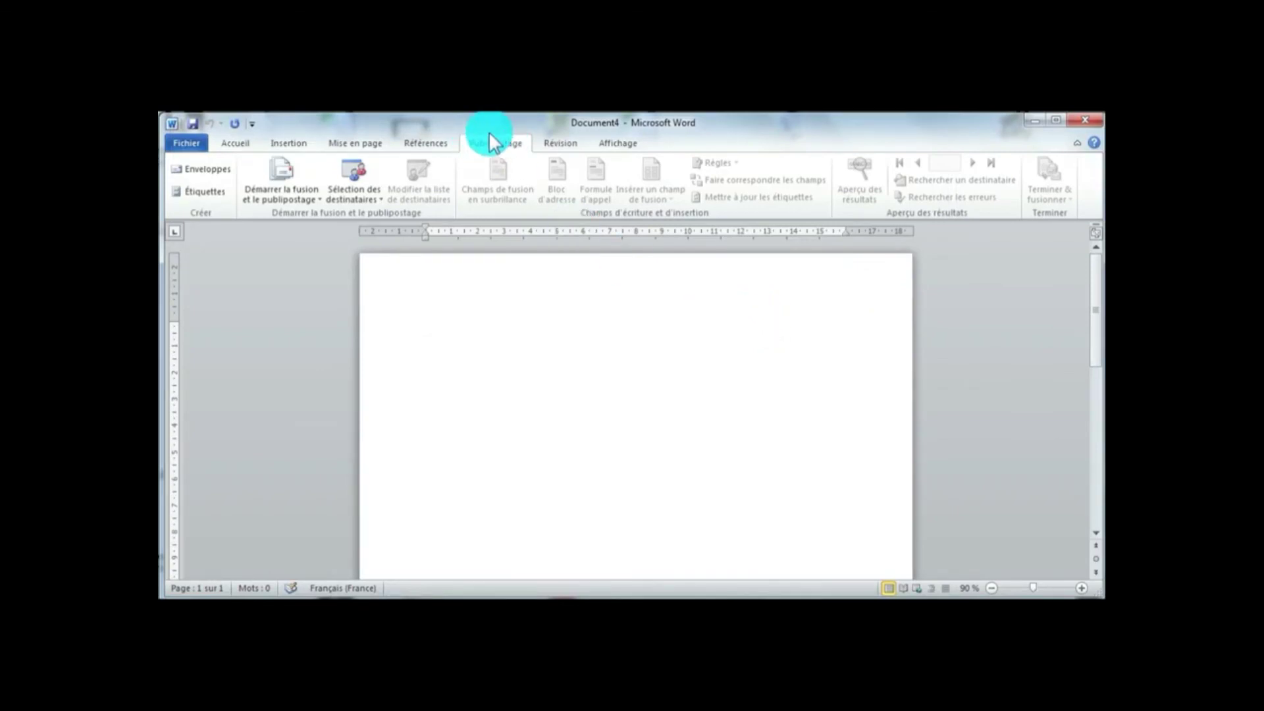
Set the blank document up as a label merge using Microsoft's Taille de l'Amérique du Nord horizontal card, 5,08 cm high and 8,89 cm wide
left_click(298, 195)
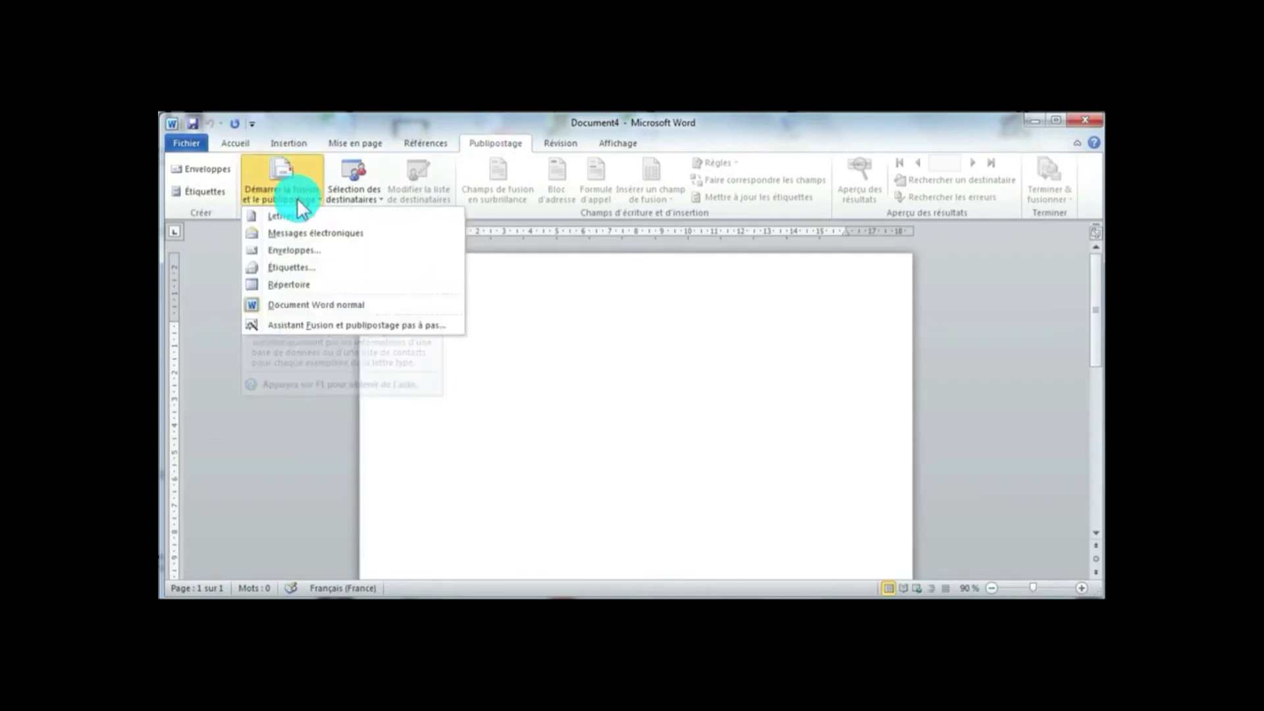
left_click(294, 266)
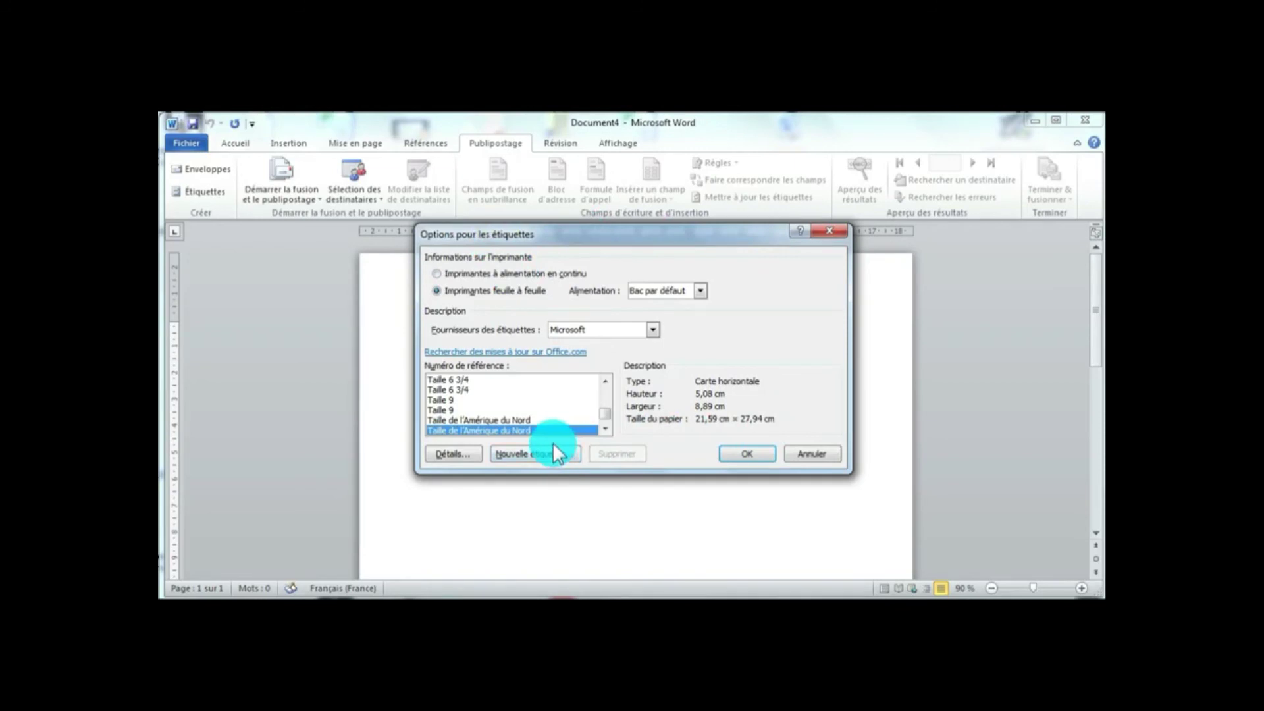
left_click(453, 380)
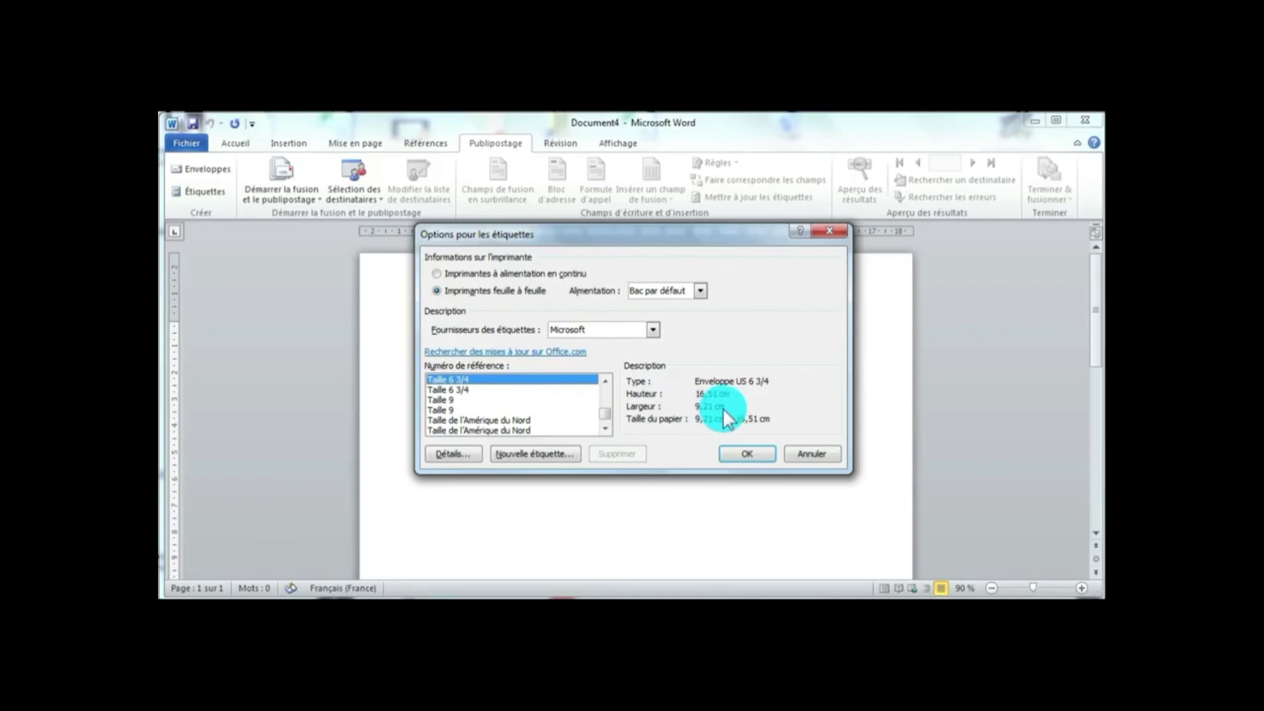
left_click(459, 390)
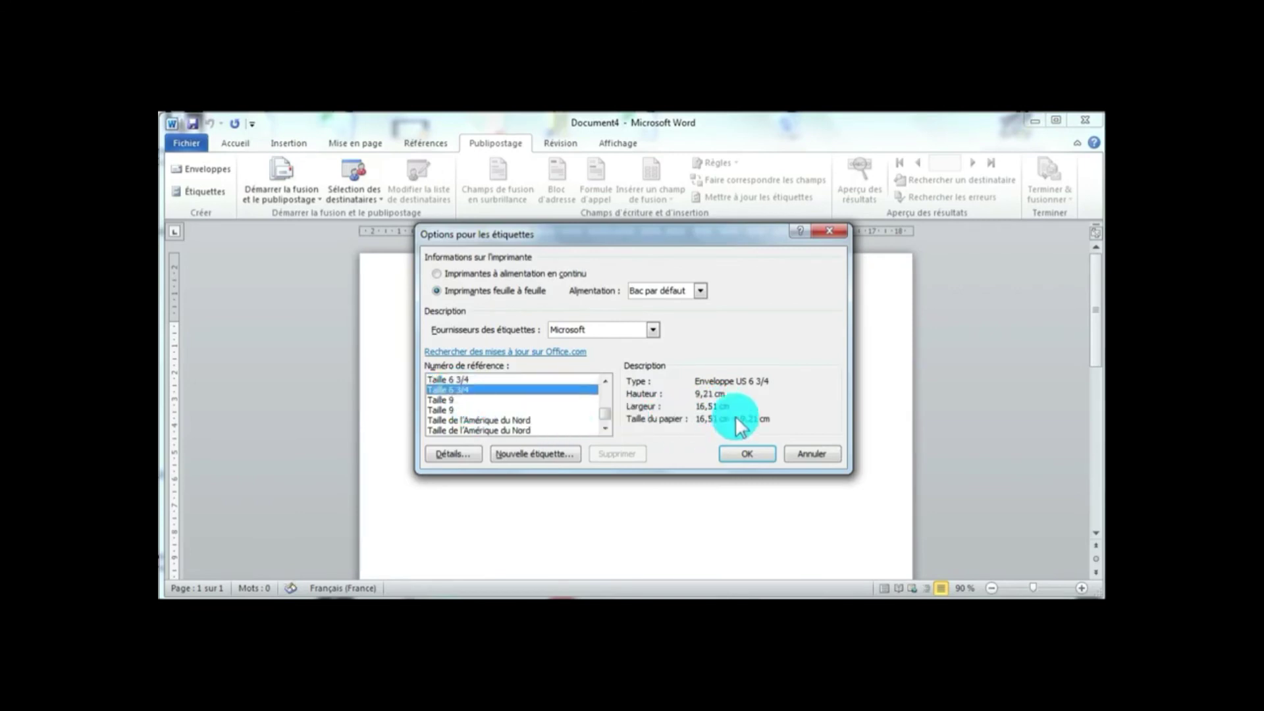
left_click(449, 401)
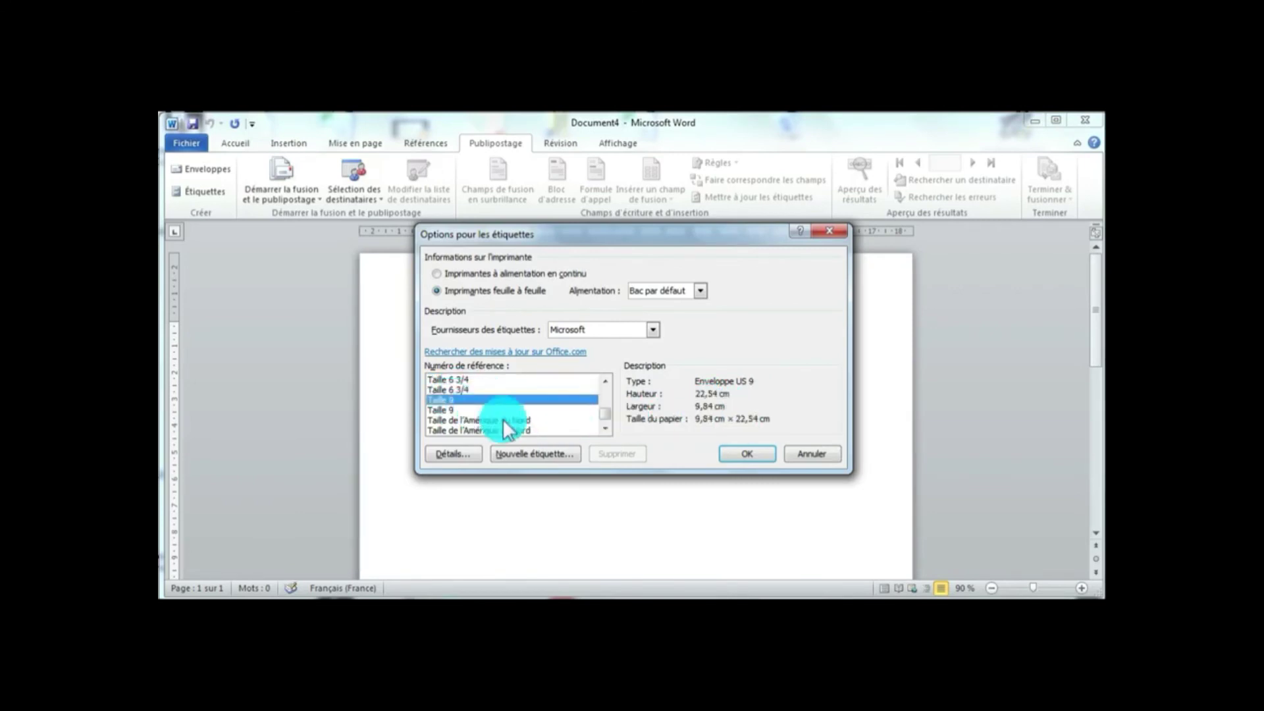
left_click(509, 420)
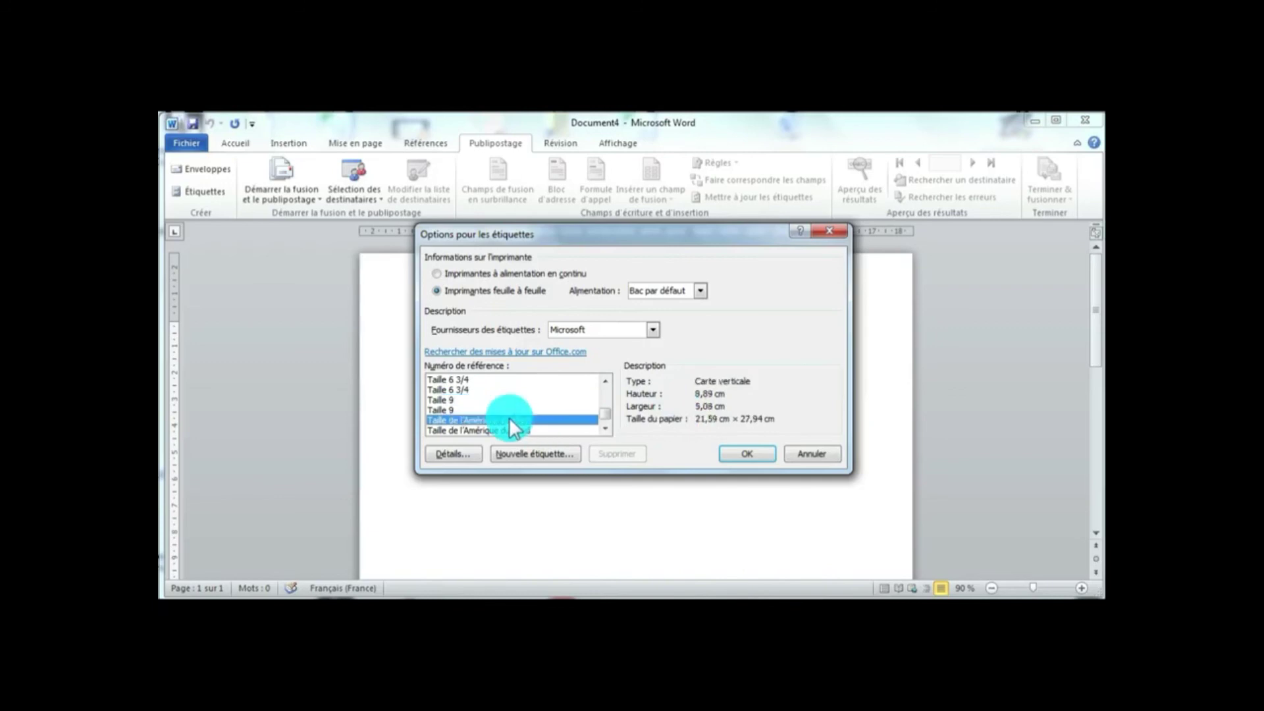
left_click(509, 428)
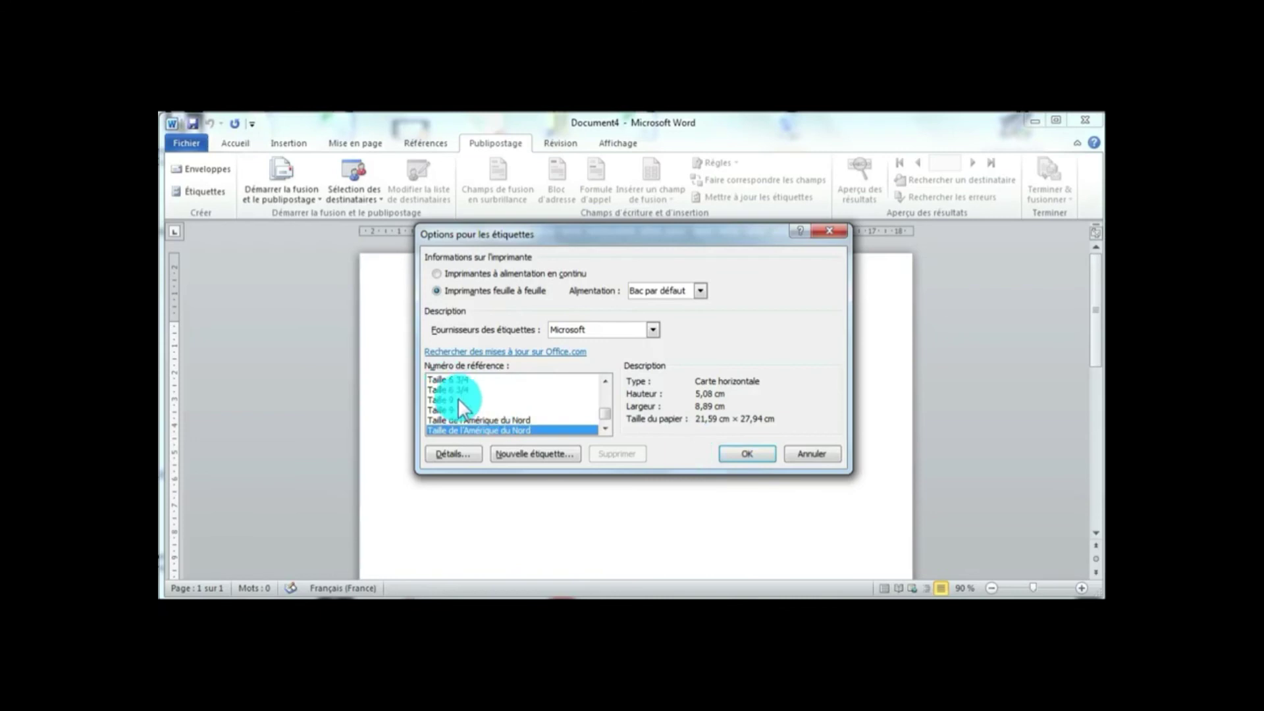
left_click(747, 454)
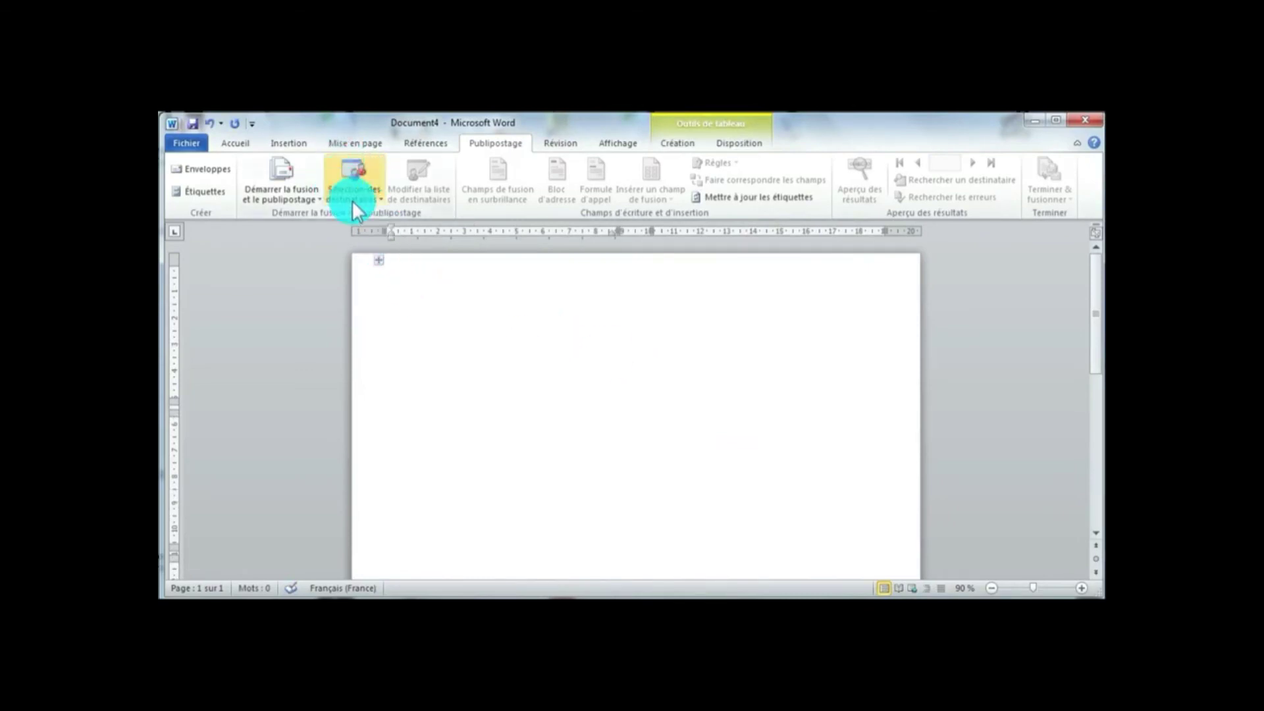
Use the existing Liste workbook from Documents as the recipient list, with sheet Feuil1$ and the first row as column headers
left_click(370, 195)
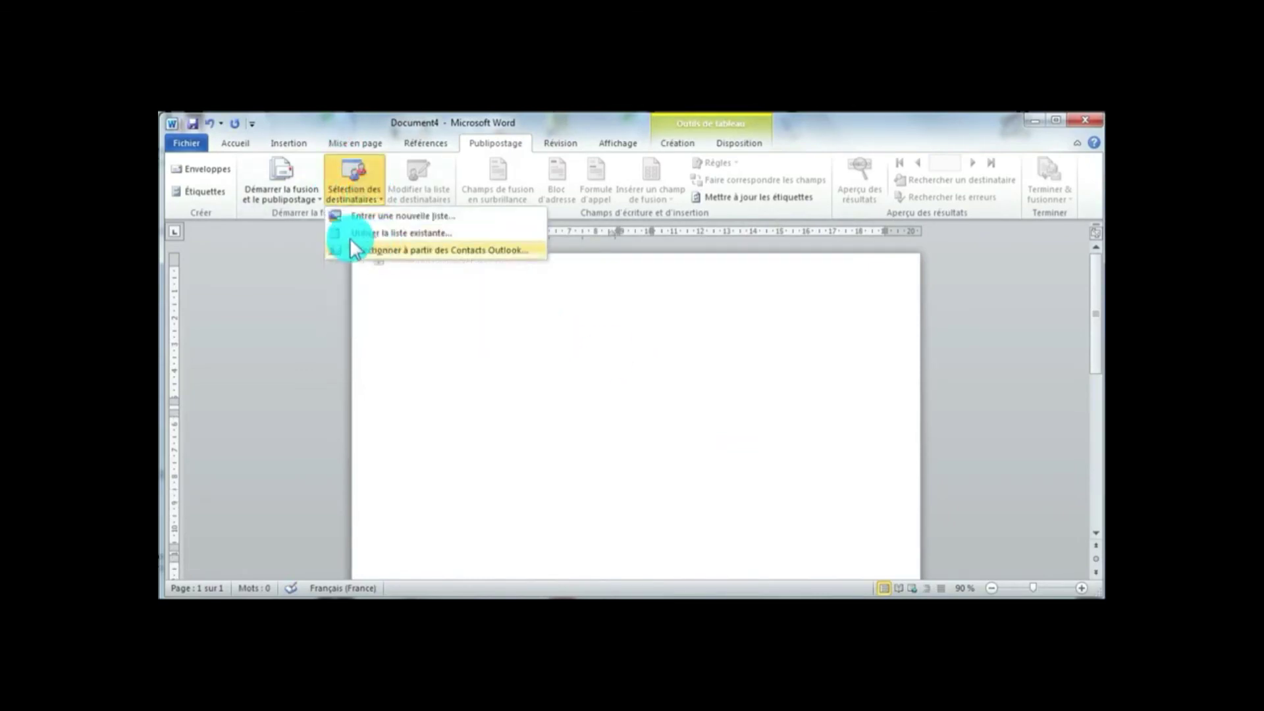
left_click(409, 234)
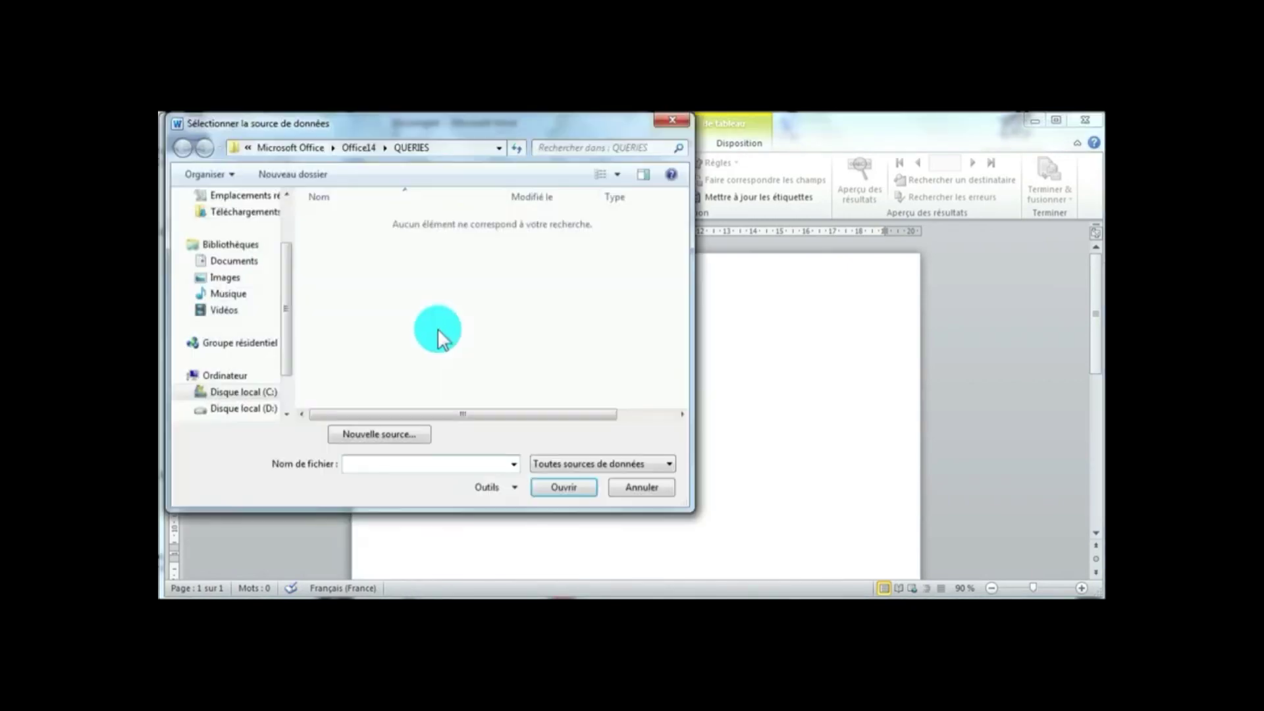
left_click(233, 262)
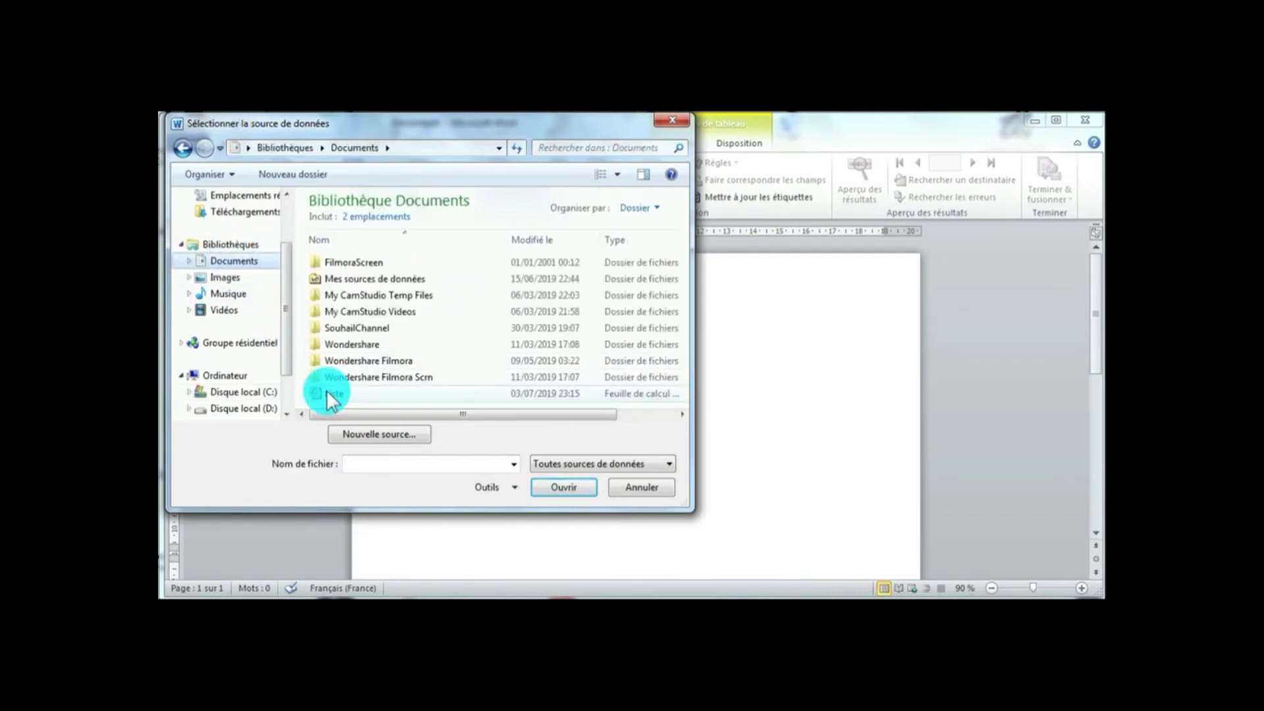
left_click(337, 394)
left_click(554, 496)
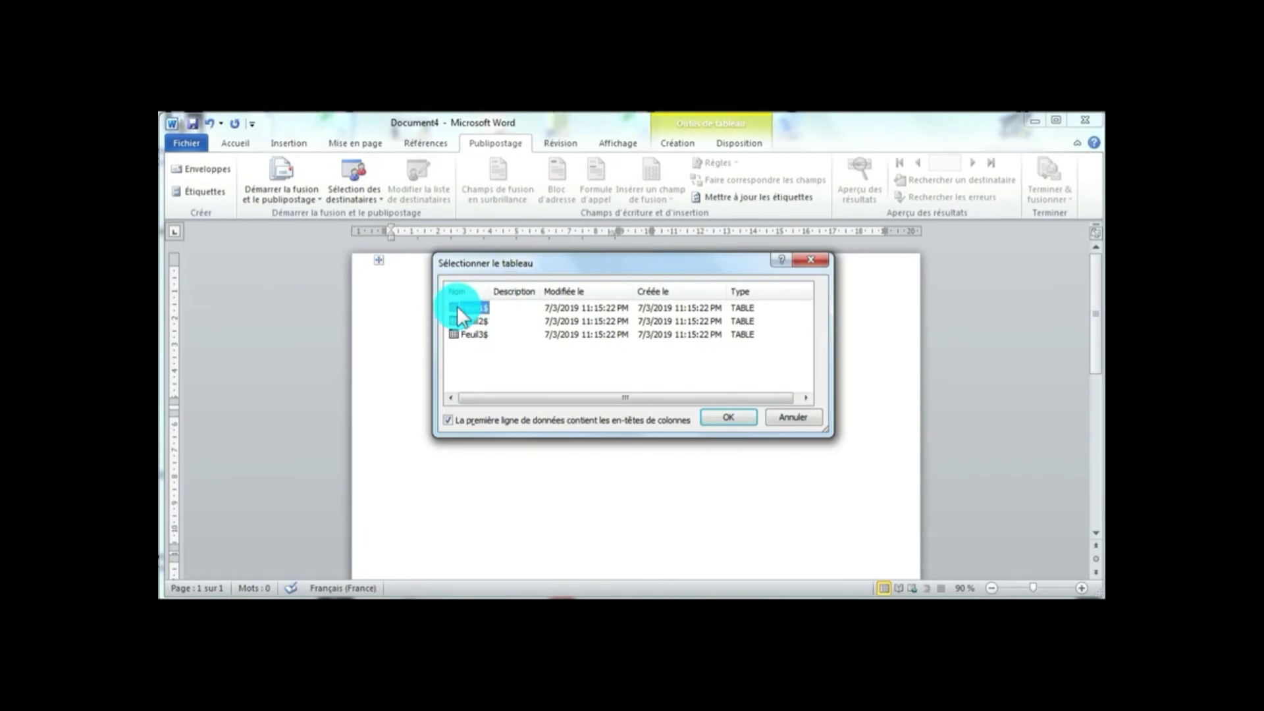
left_click(728, 418)
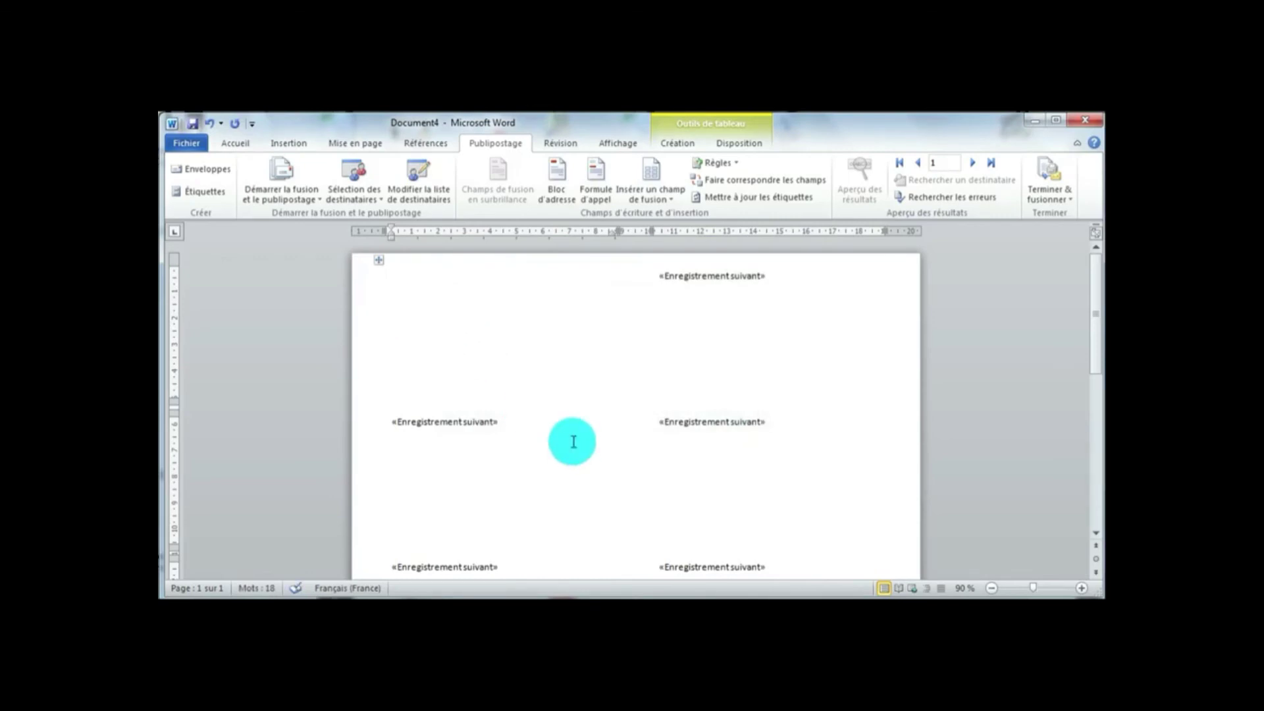
Enter "Ecole La Réussite", "Numéro :" and "Nom :" on three lines in the first label
type("Ecole La Réussite")
key("Return")
type("N")
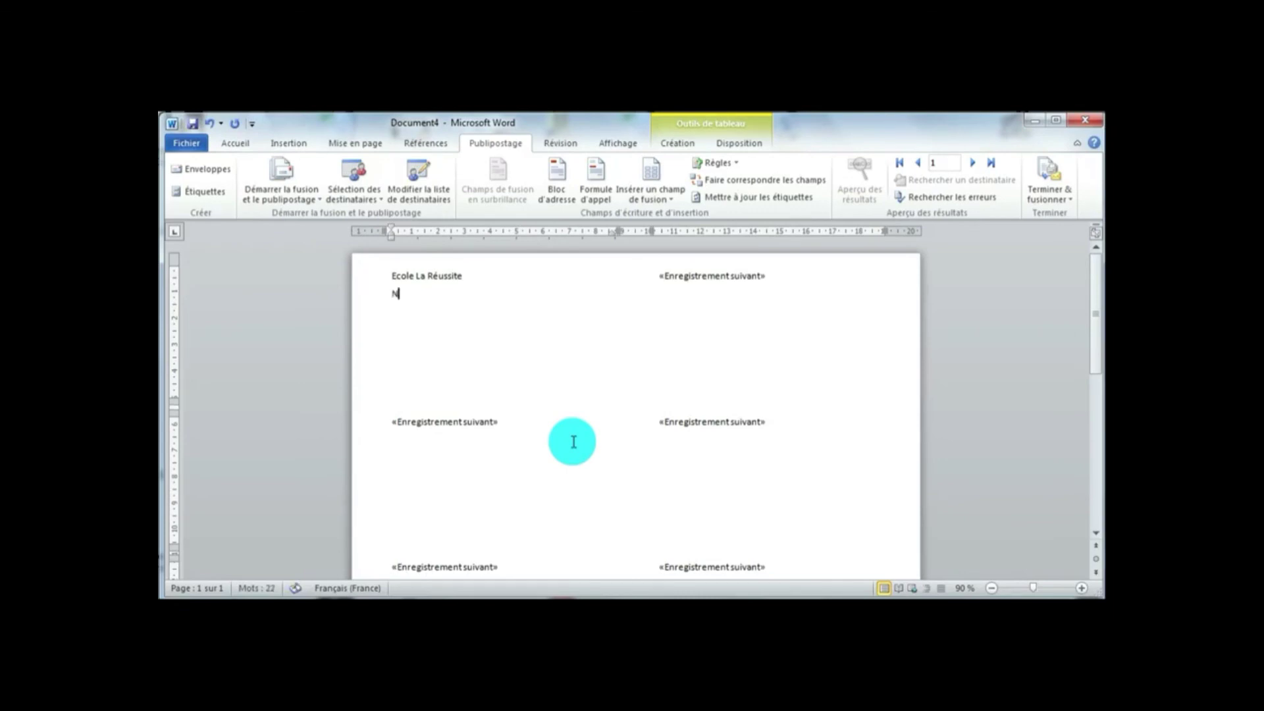
type("uméro :")
key("Return")
type("Nom :")
key("BackSpace")
type(":")
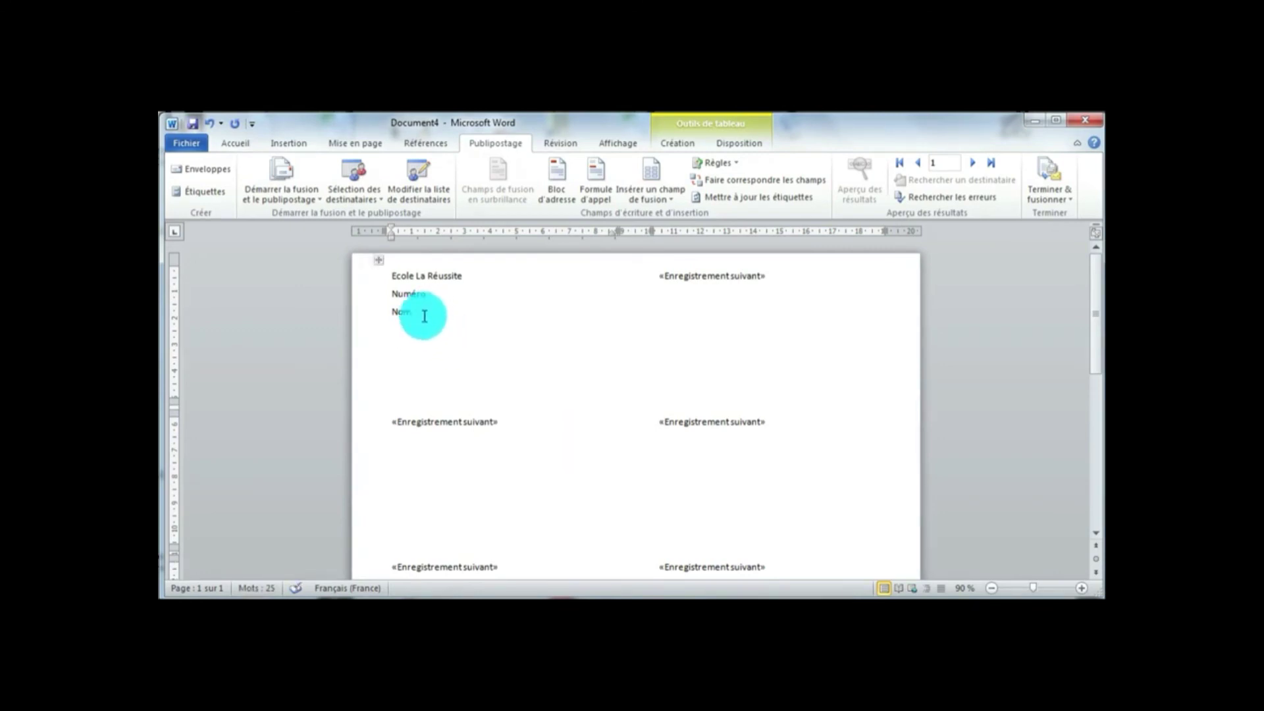
Enlarge the three text lines of the first label to font size 16
left_click_drag(431, 317, 378, 274)
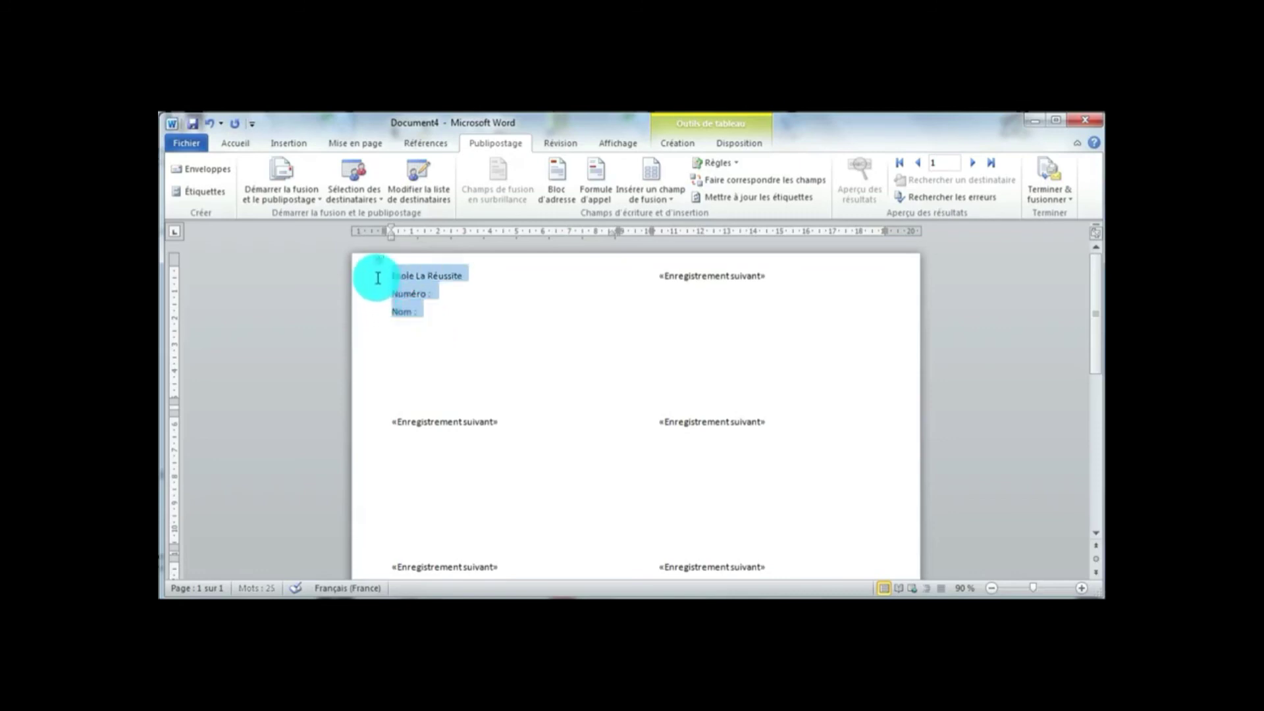
left_click(228, 138)
left_click(364, 167)
left_click(364, 167)
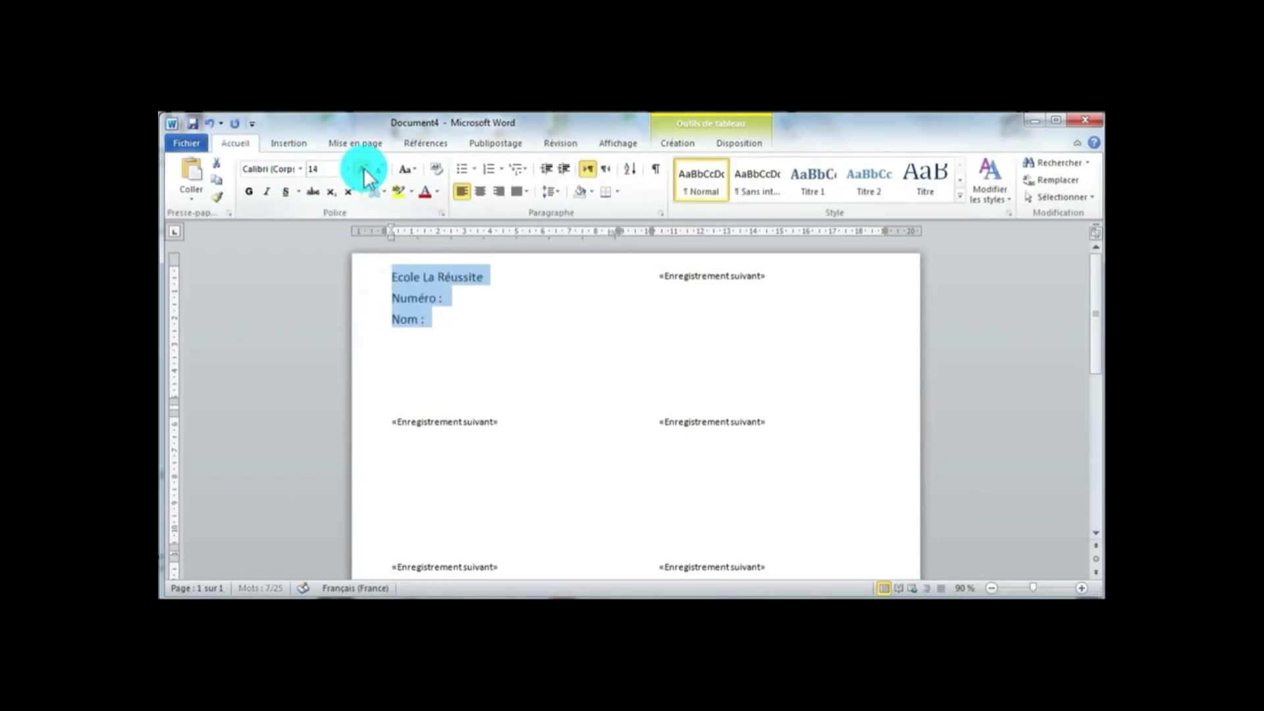
left_click(364, 168)
left_click(459, 289)
Make the title "Ecole La Réussite" bold and centred, and make the words Numéro and Nom bold
left_click_drag(480, 276, 389, 277)
left_click(251, 191)
left_click(480, 191)
left_click_drag(442, 302, 391, 302)
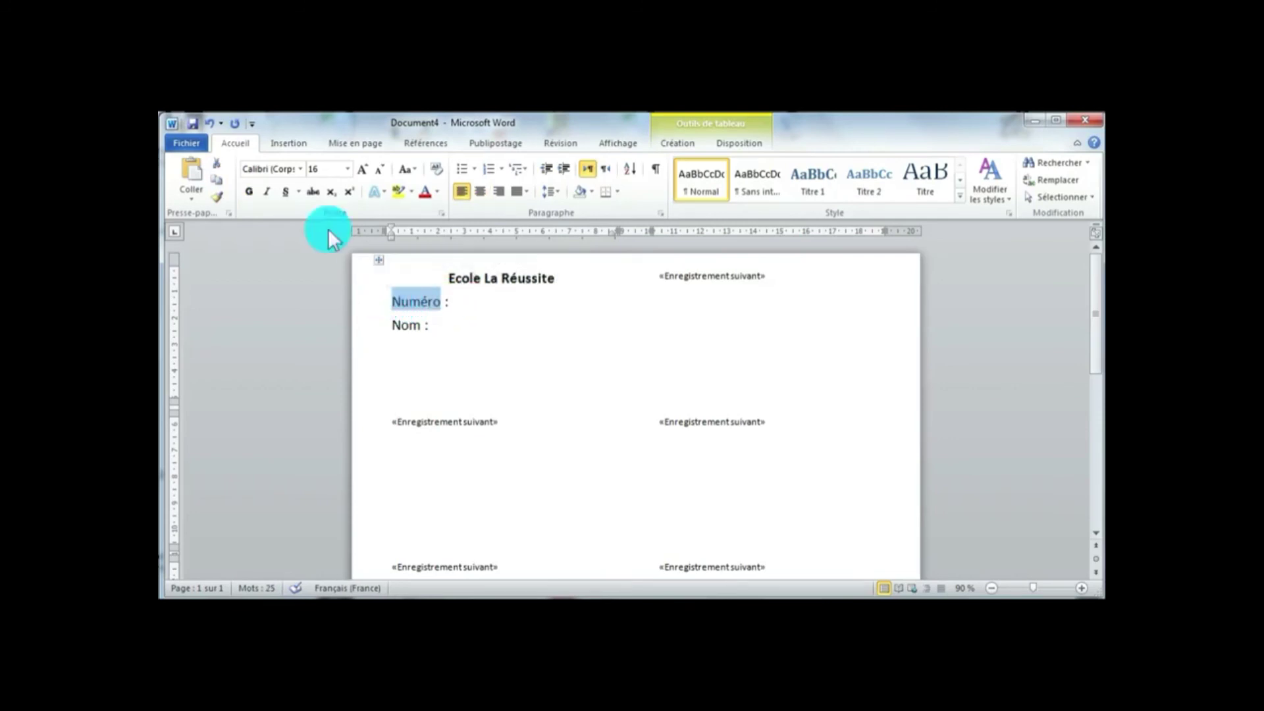
left_click(249, 191)
left_click(405, 325)
double_click(406, 325)
left_click(249, 191)
Insert the merge fields NUMERO after "Numéro :" and NOM after "Nom :", and update all the labels with this layout
left_click(460, 304)
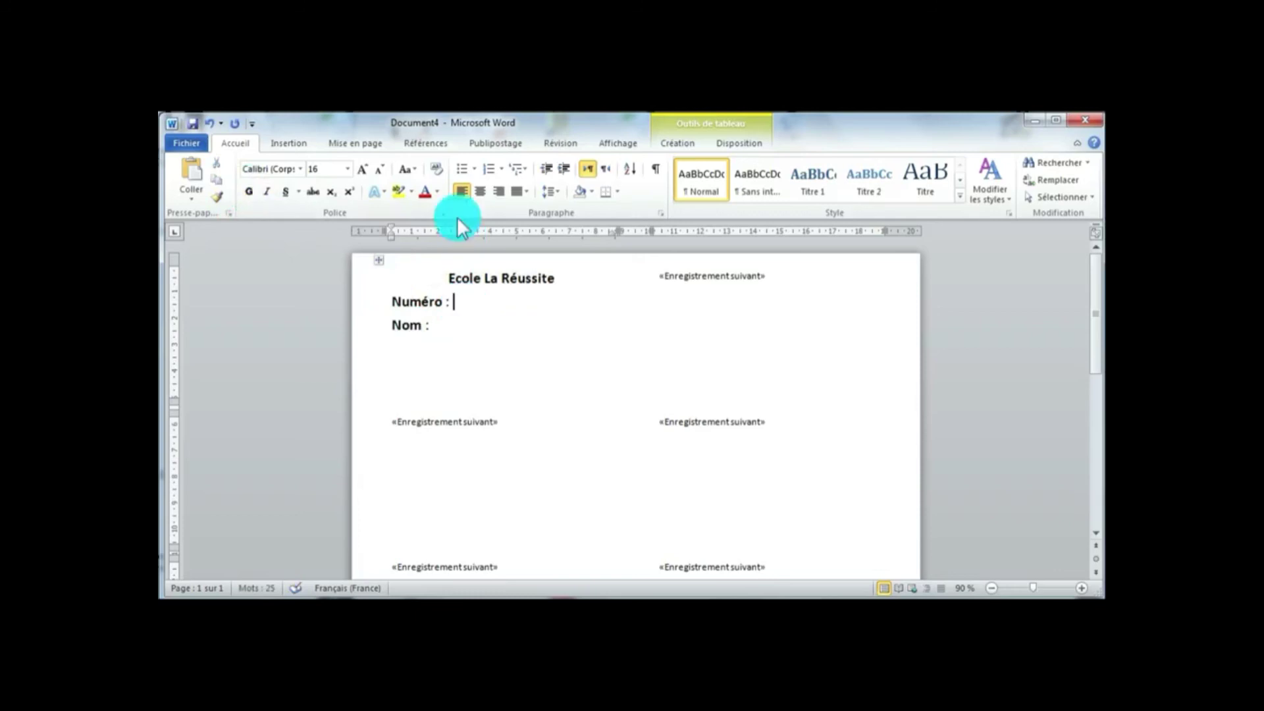
left_click(487, 143)
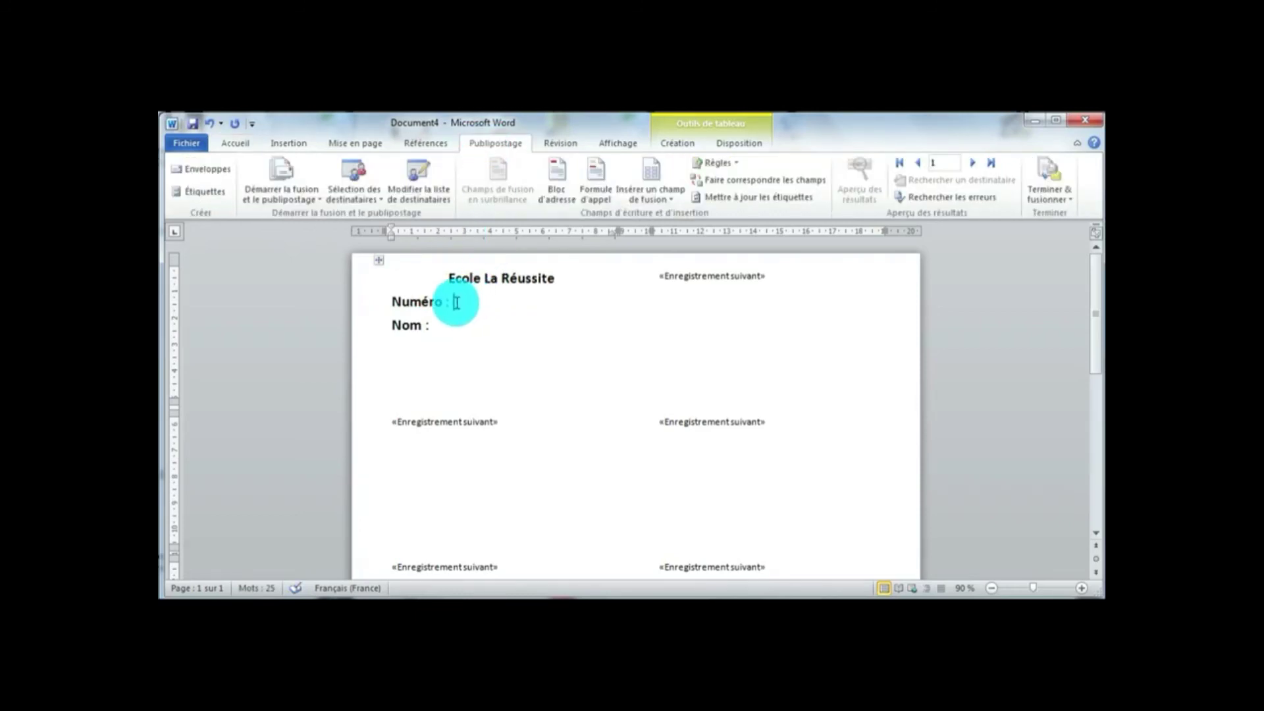
left_click(667, 196)
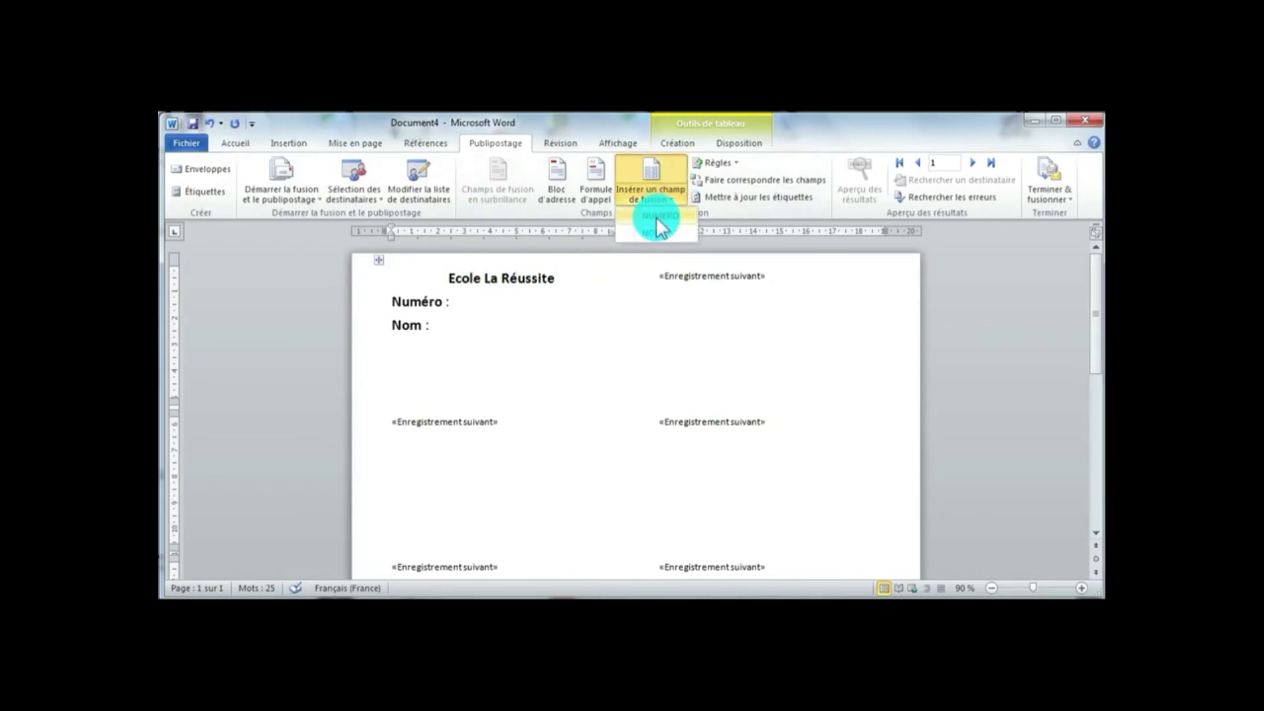
left_click(657, 218)
left_click(441, 328)
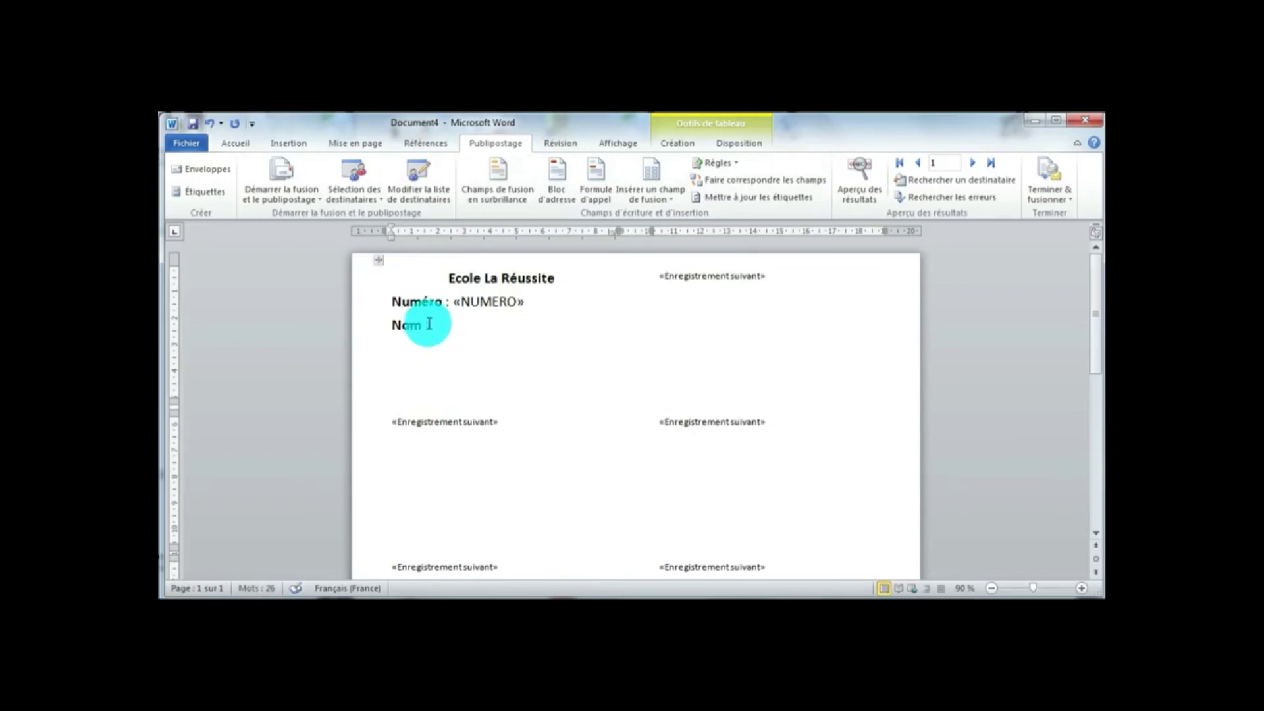
left_click(661, 200)
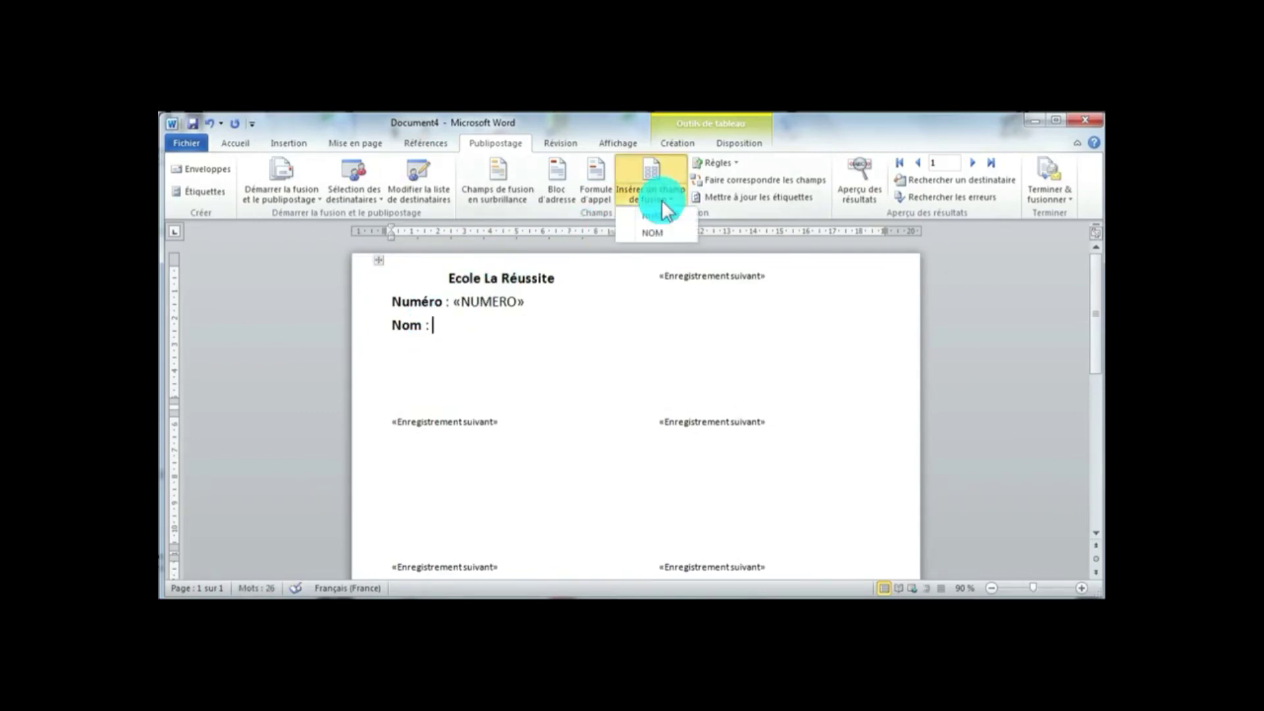
left_click(657, 233)
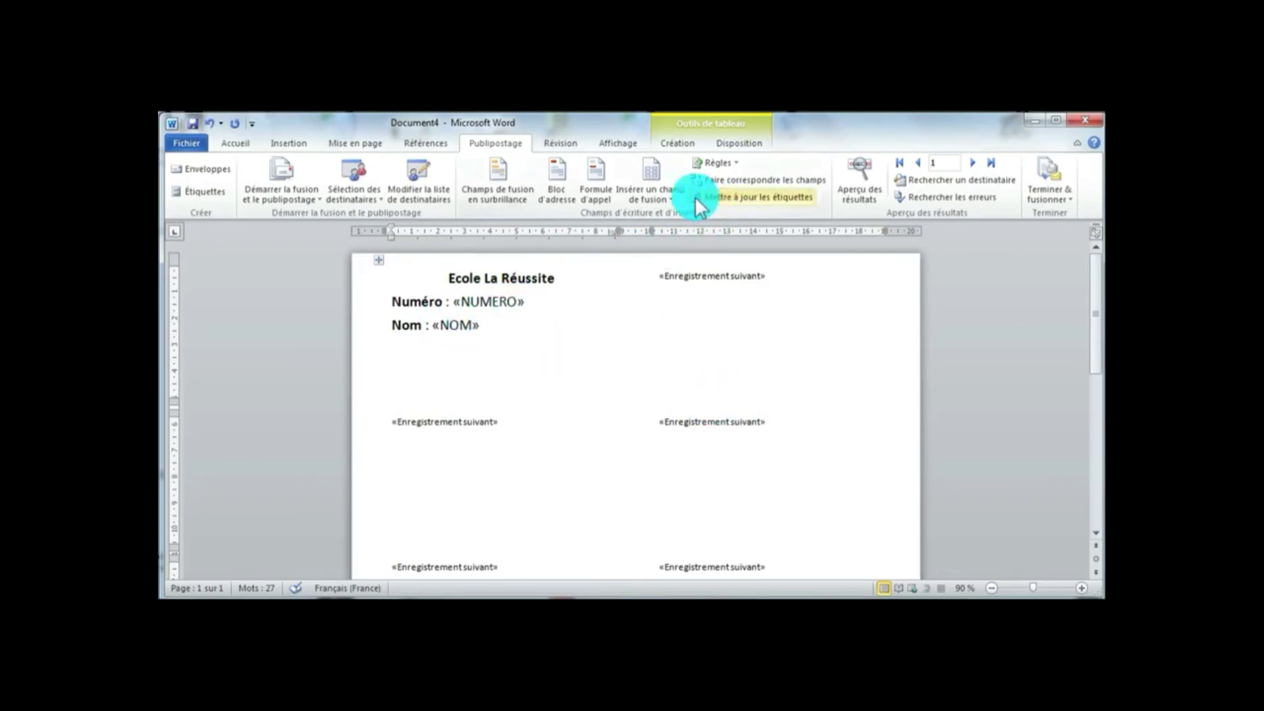
left_click(746, 196)
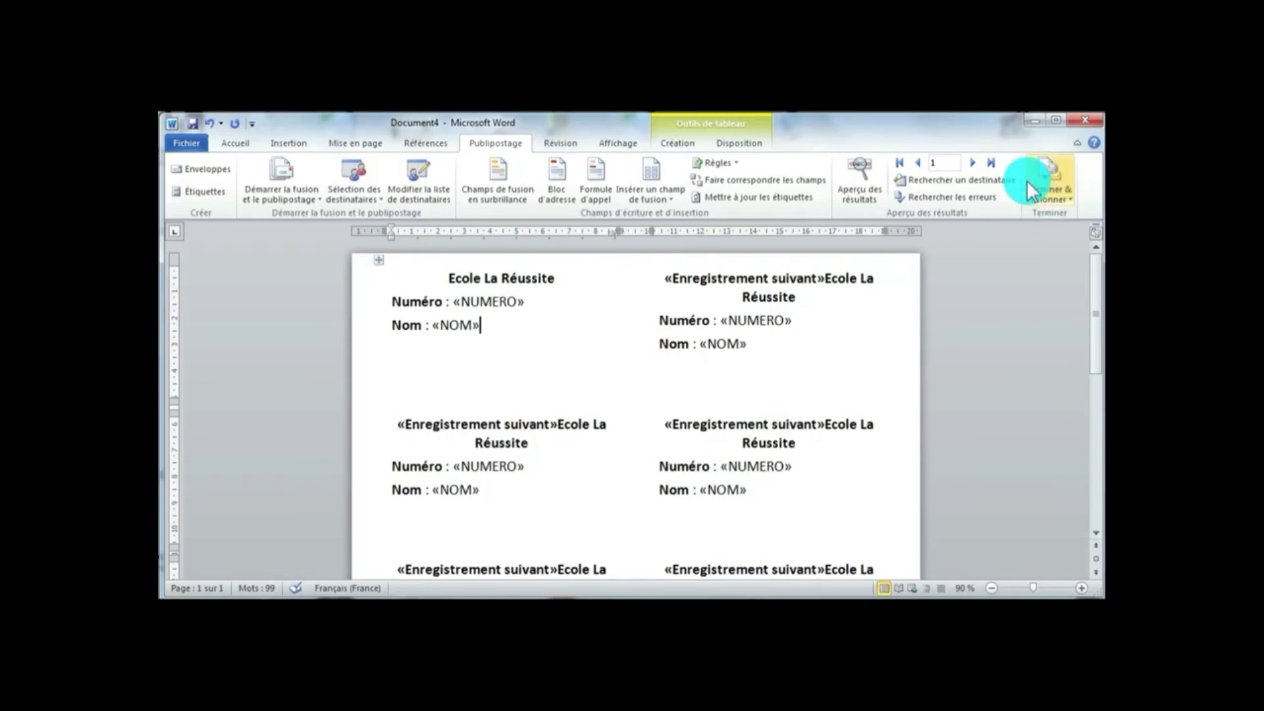
Finish the merge of all records into a new document and check the generated labels over its pages
left_click(1065, 201)
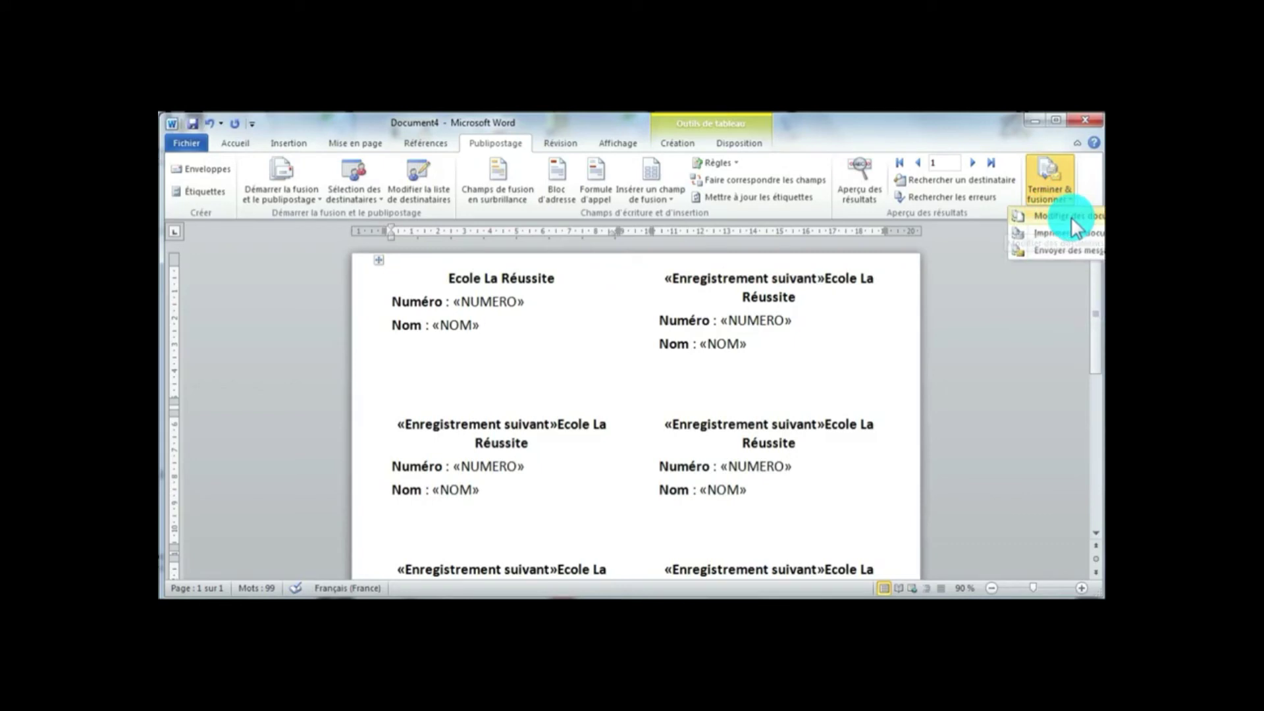
left_click(1098, 217)
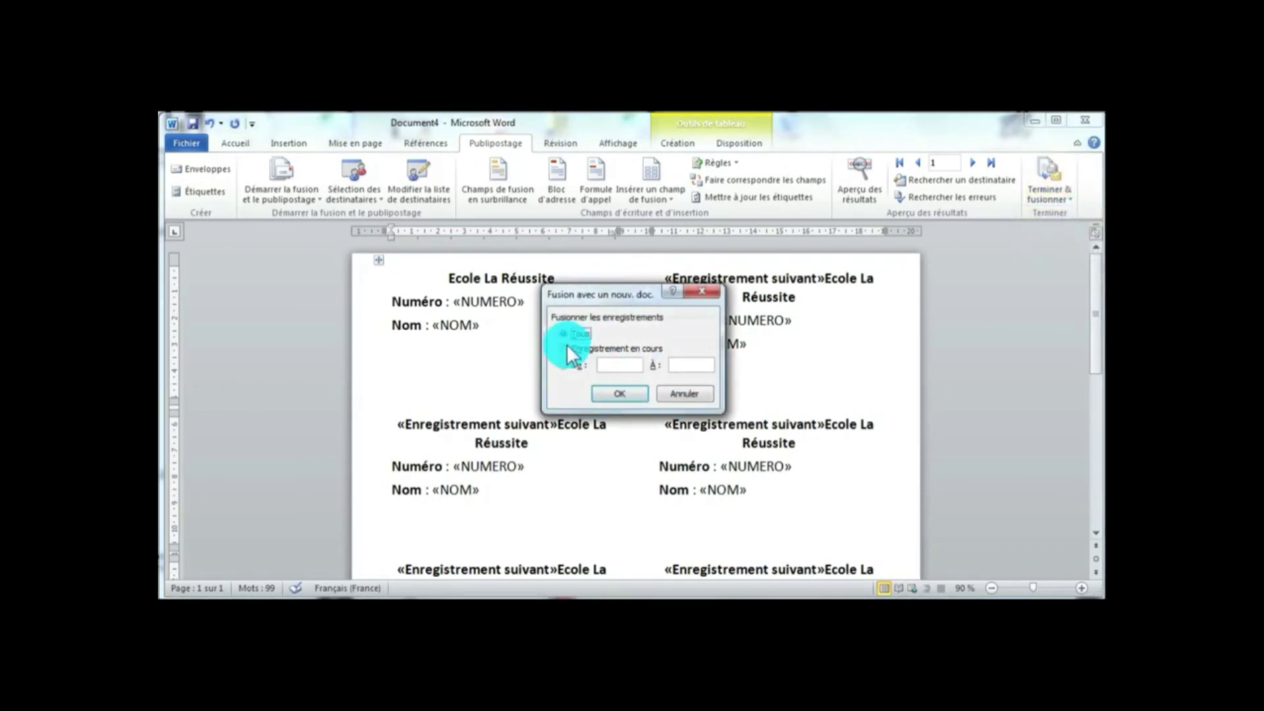
left_click(618, 395)
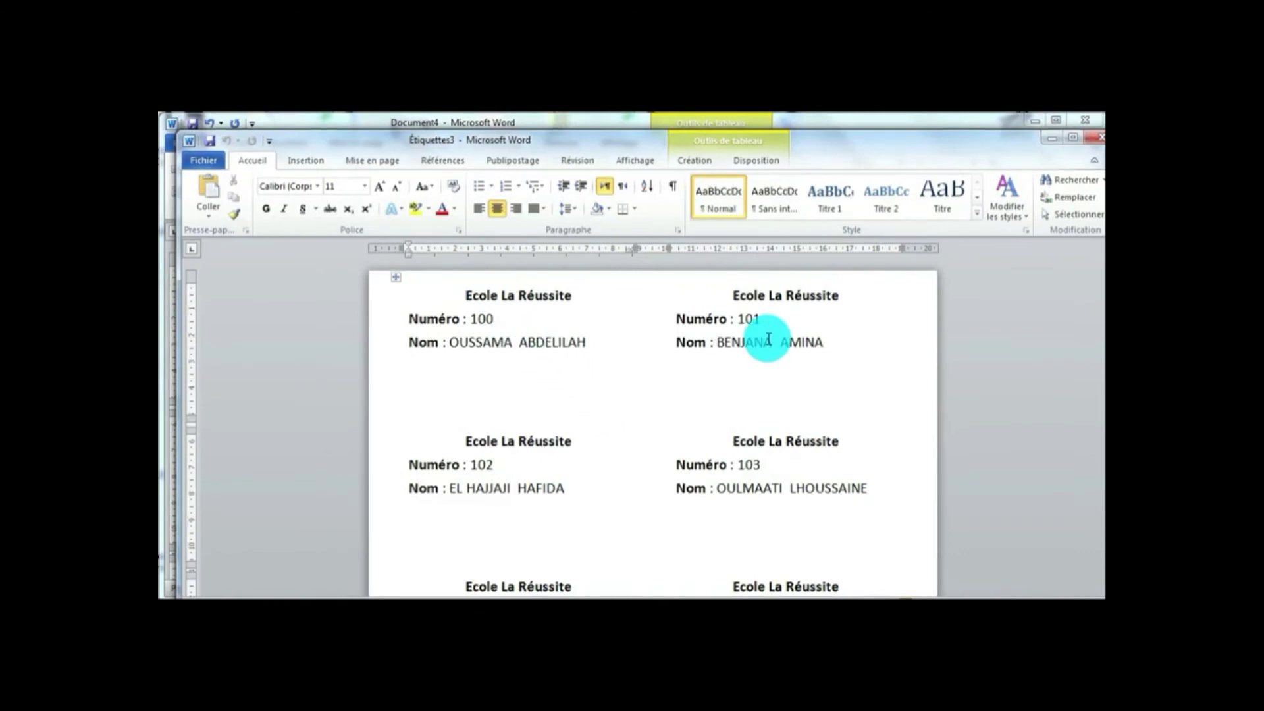
scroll(666, 355, "down", 1)
scroll(668, 358, "down", 10)
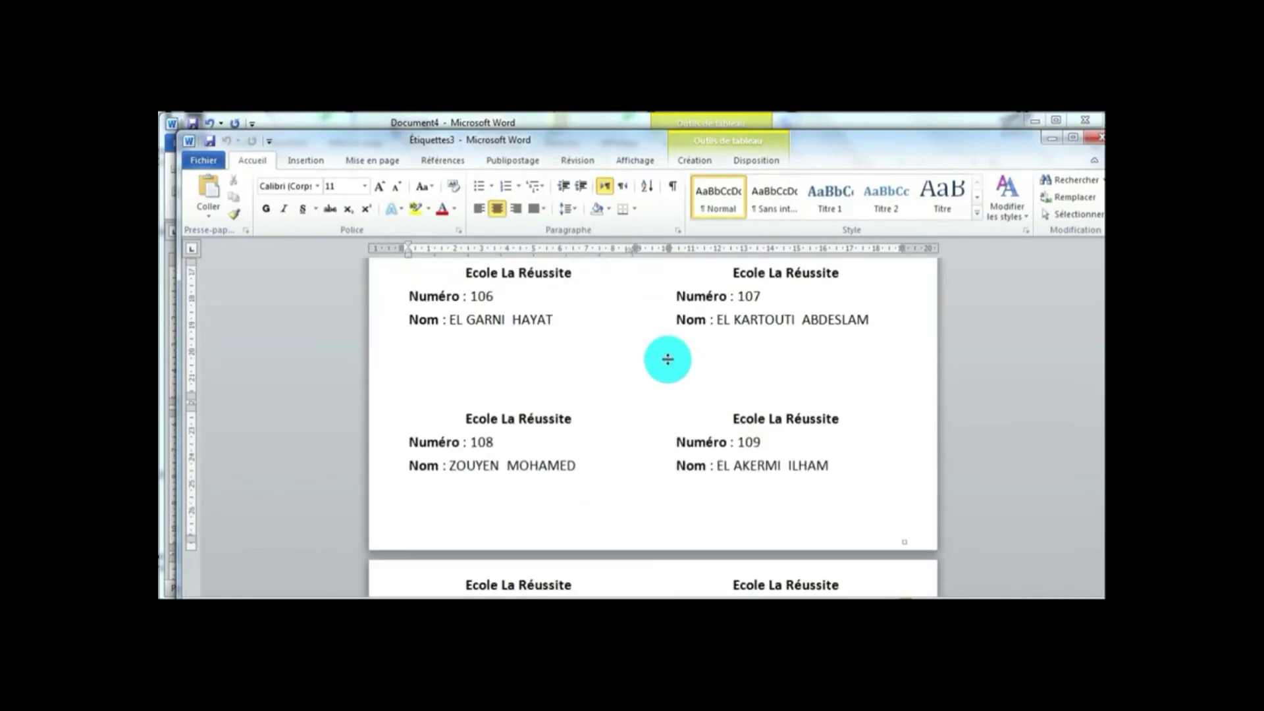
scroll(668, 360, "down", 10)
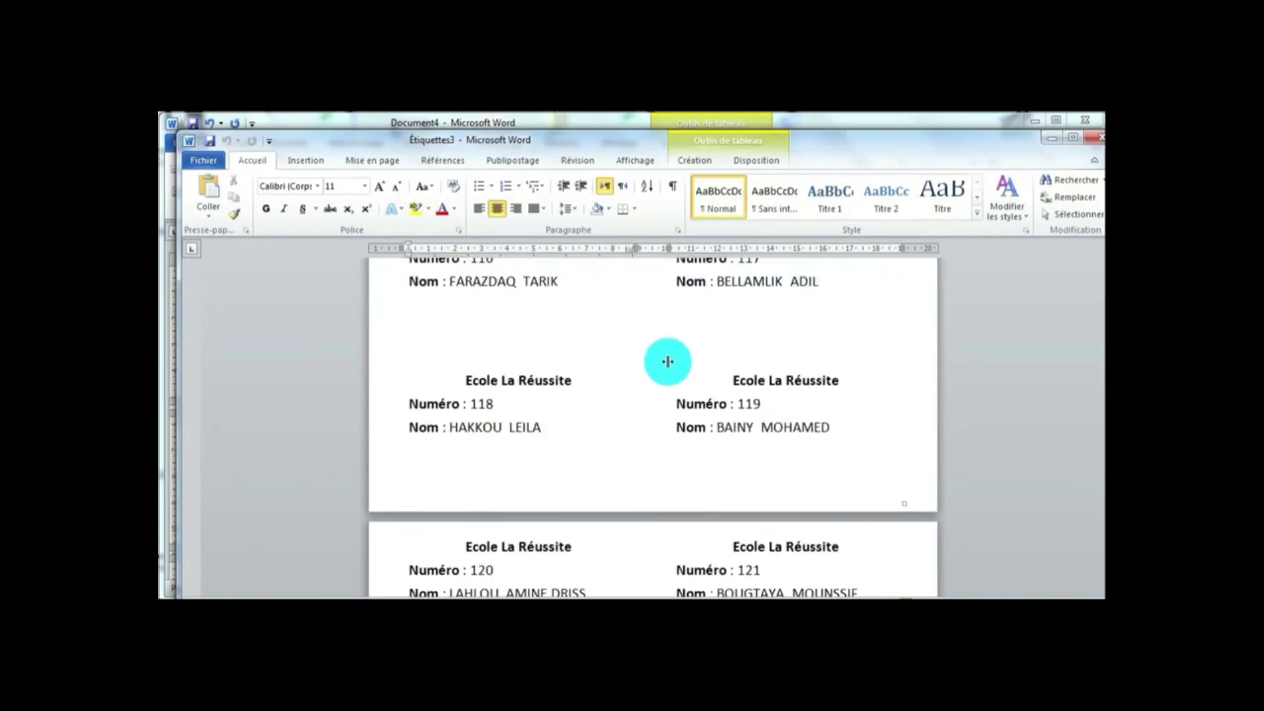
scroll(667, 363, "down", 10)
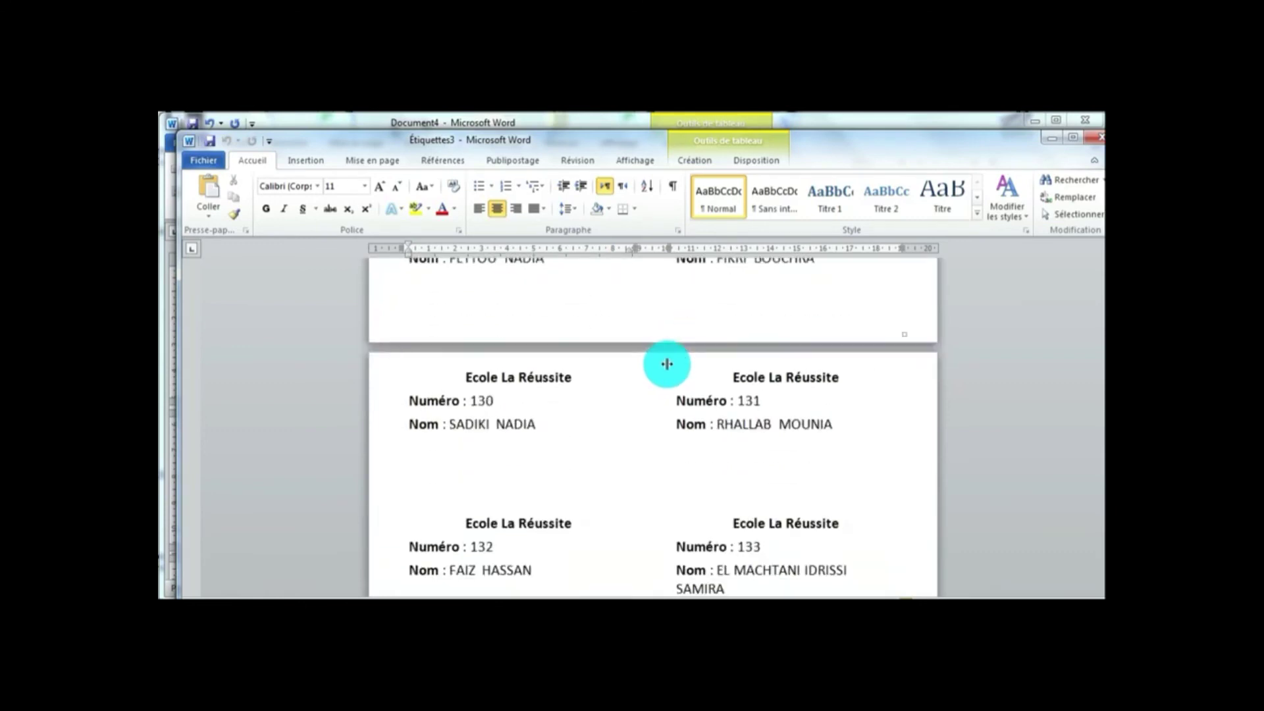
scroll(667, 365, "up", 10)
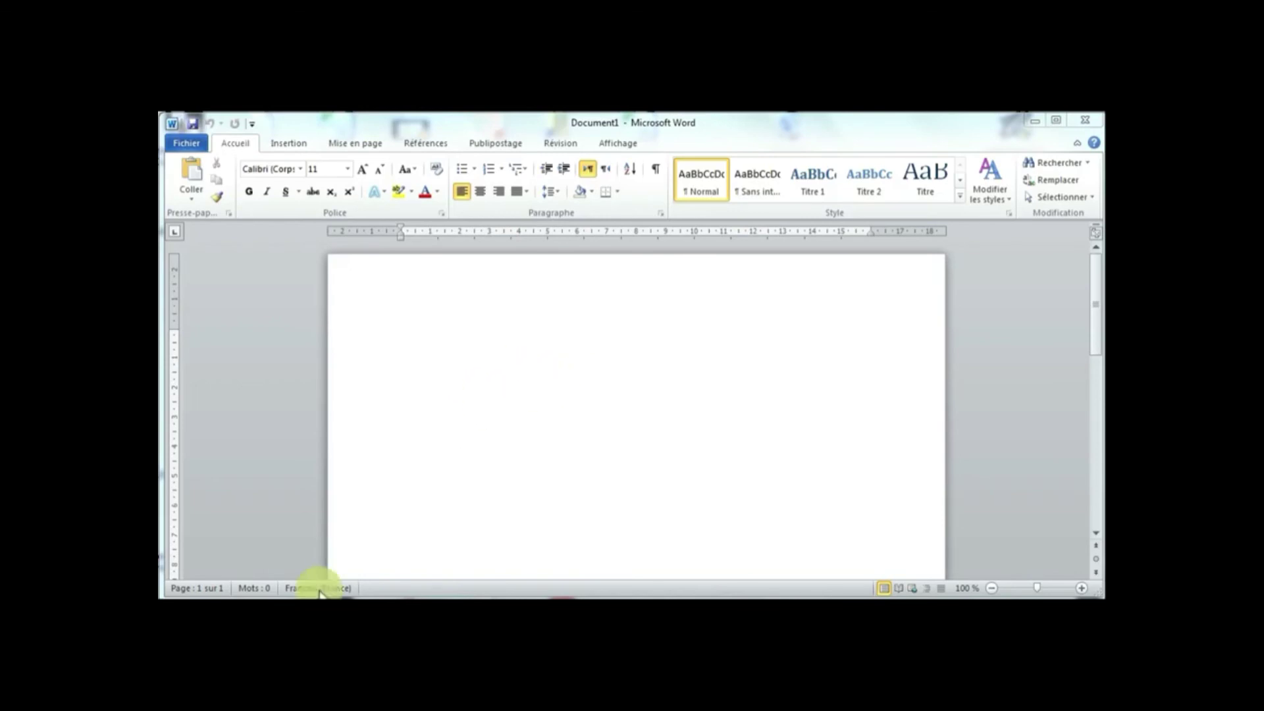
Open the workbook "Liste des adresses" from the Documents library, review its recipient columns, and close it
key("super+e")
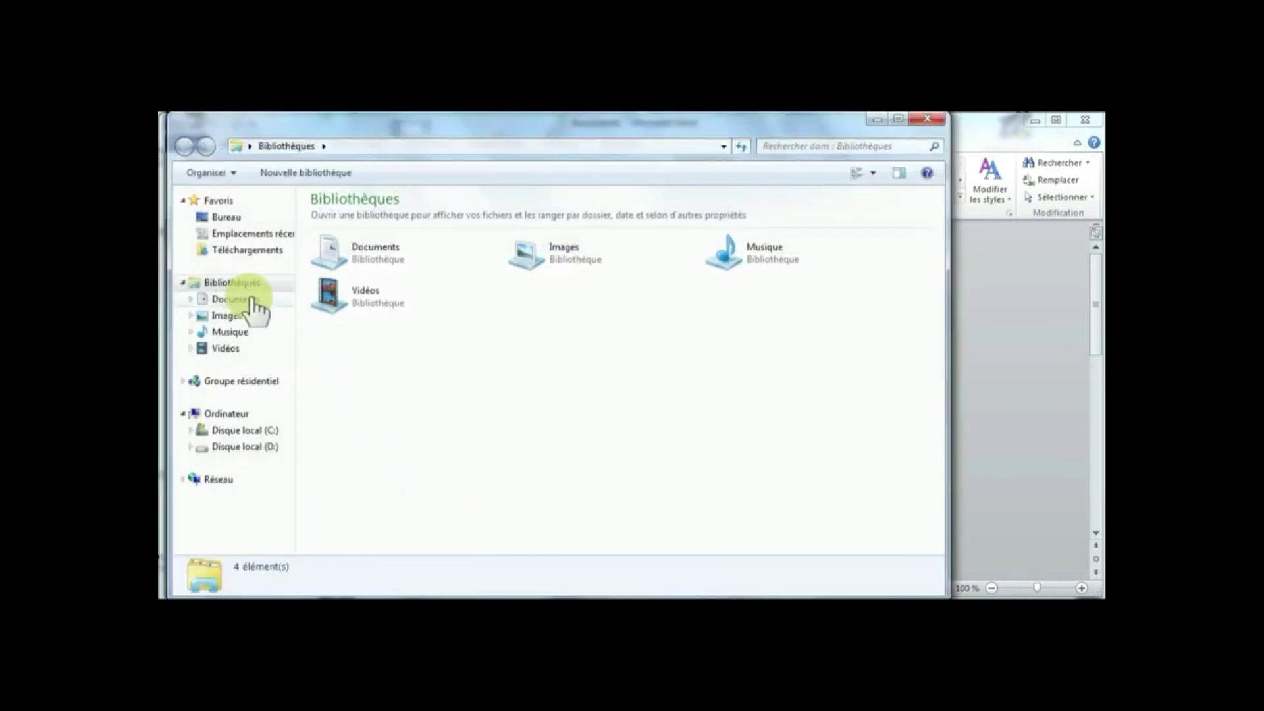
left_click(247, 300)
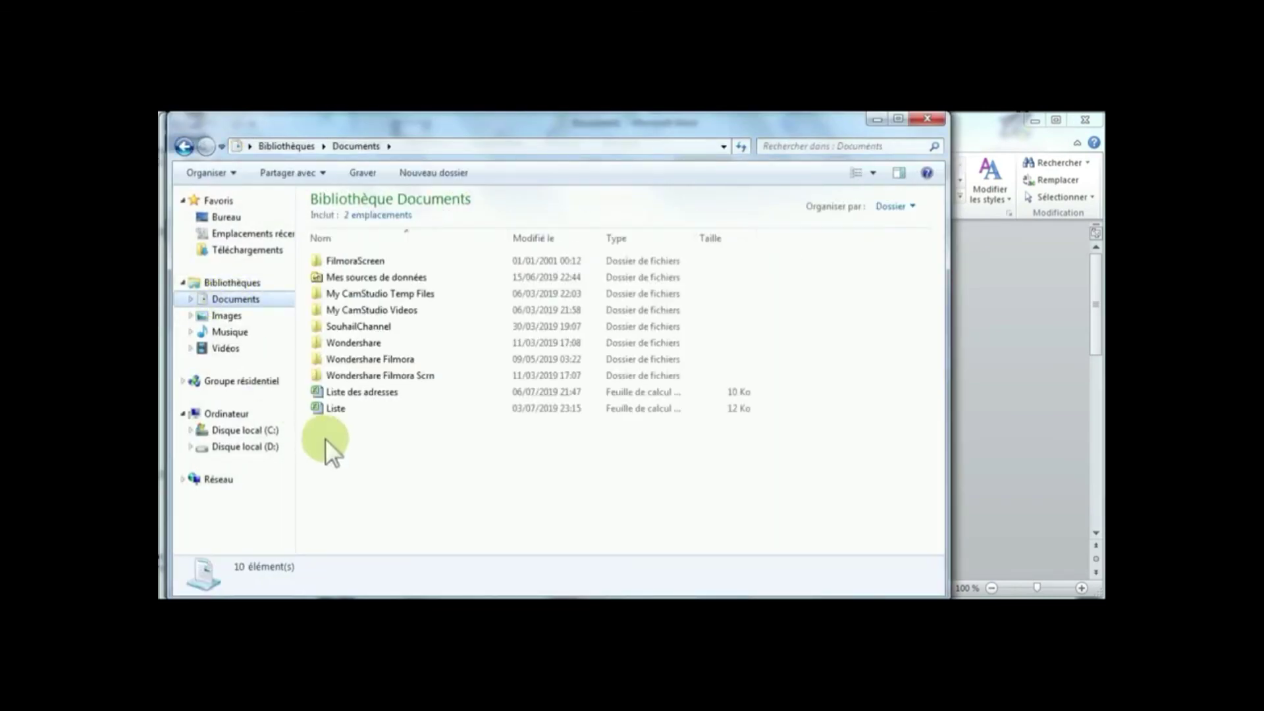
left_click(351, 393)
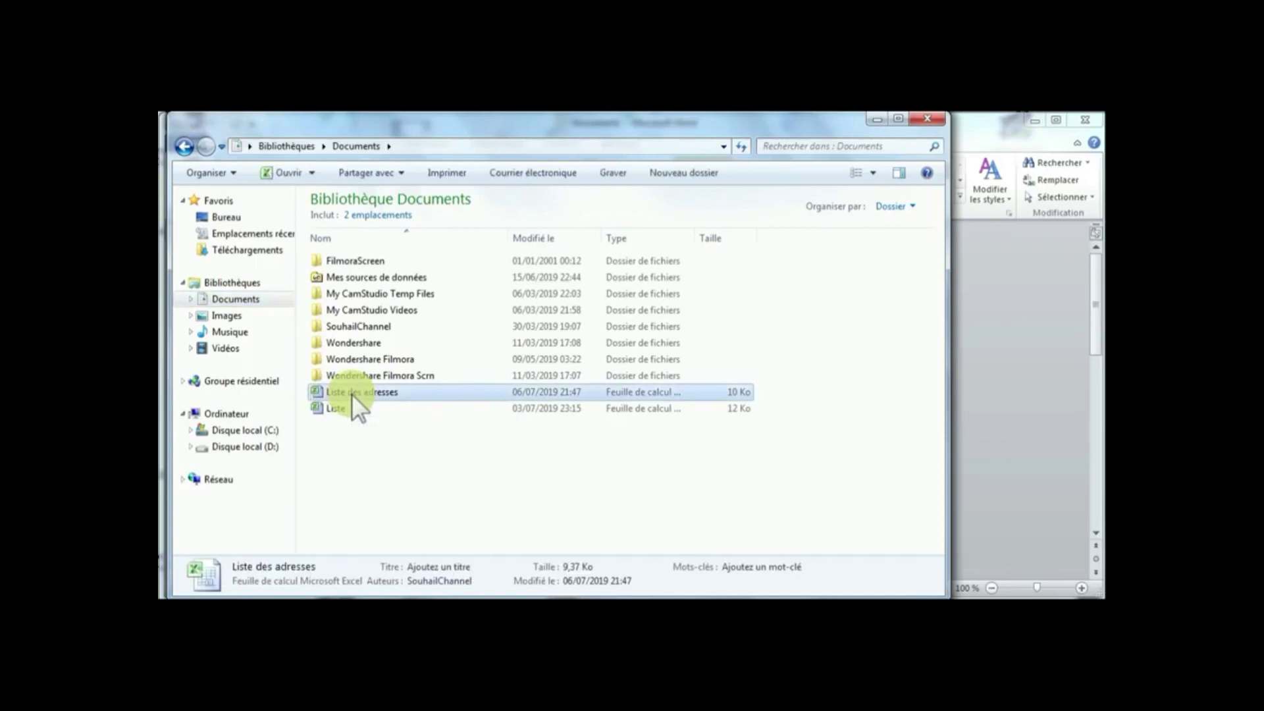
double_click(352, 393)
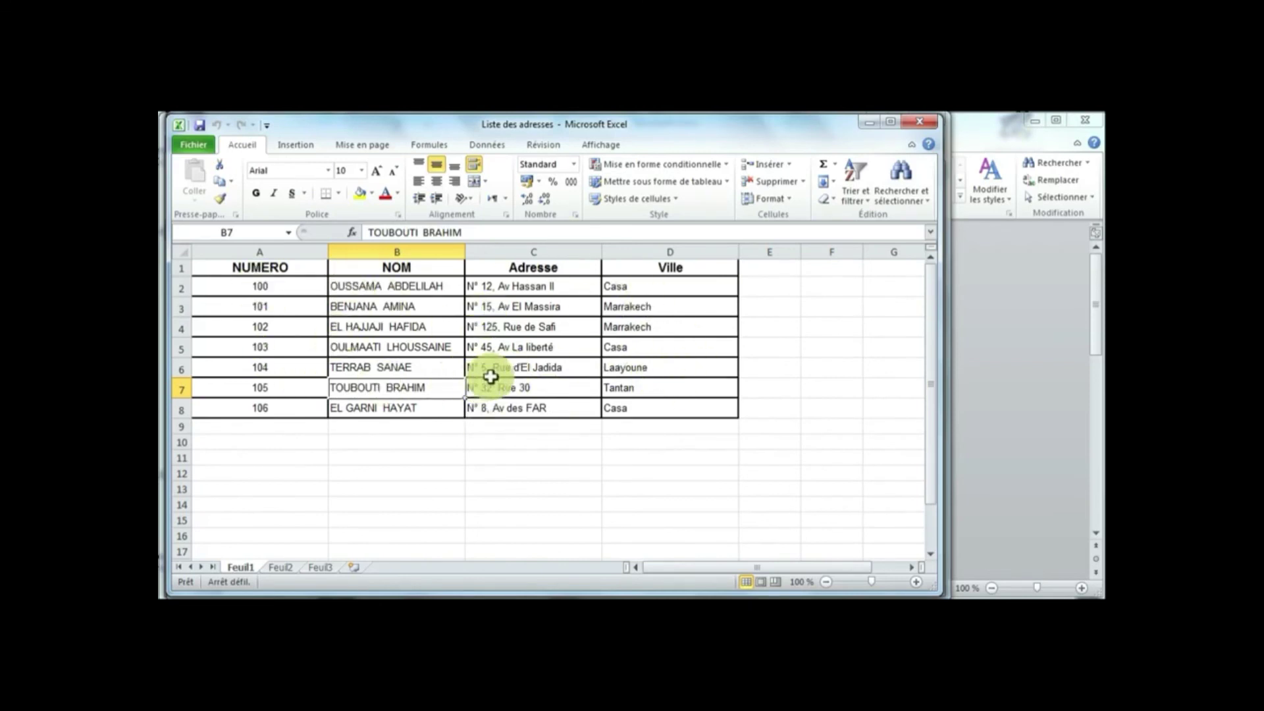
left_click(920, 124)
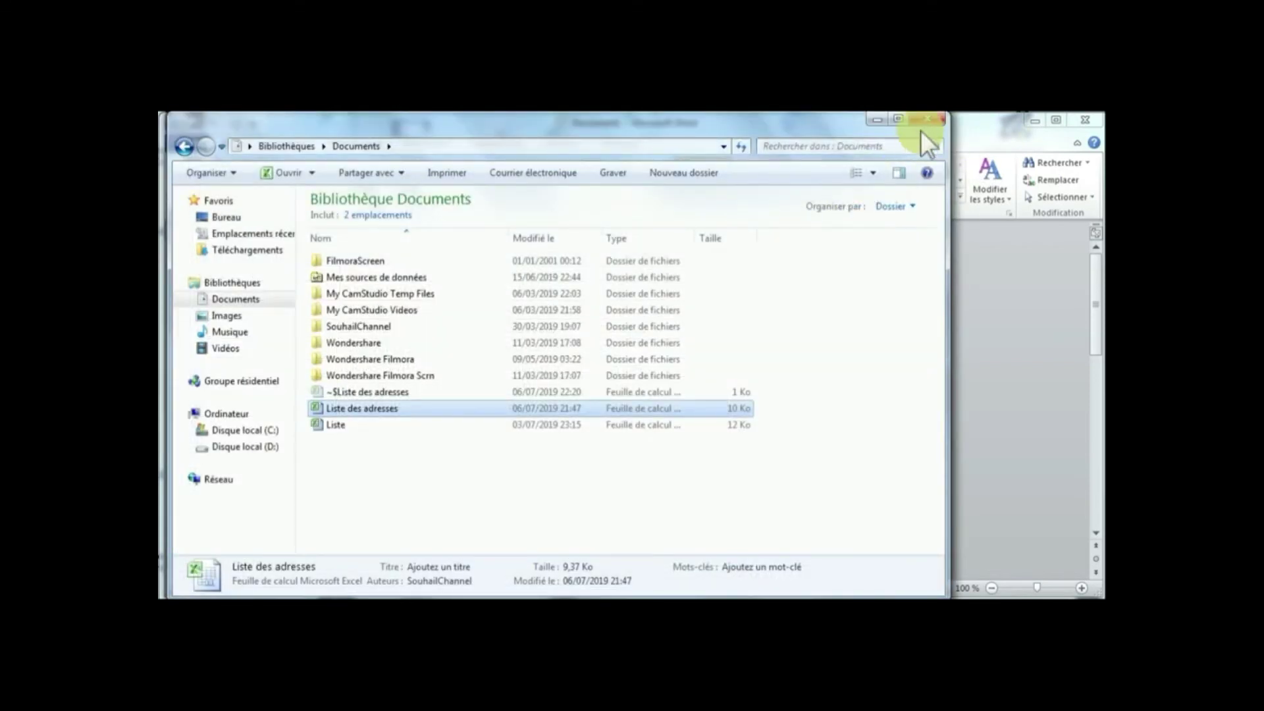
left_click(924, 121)
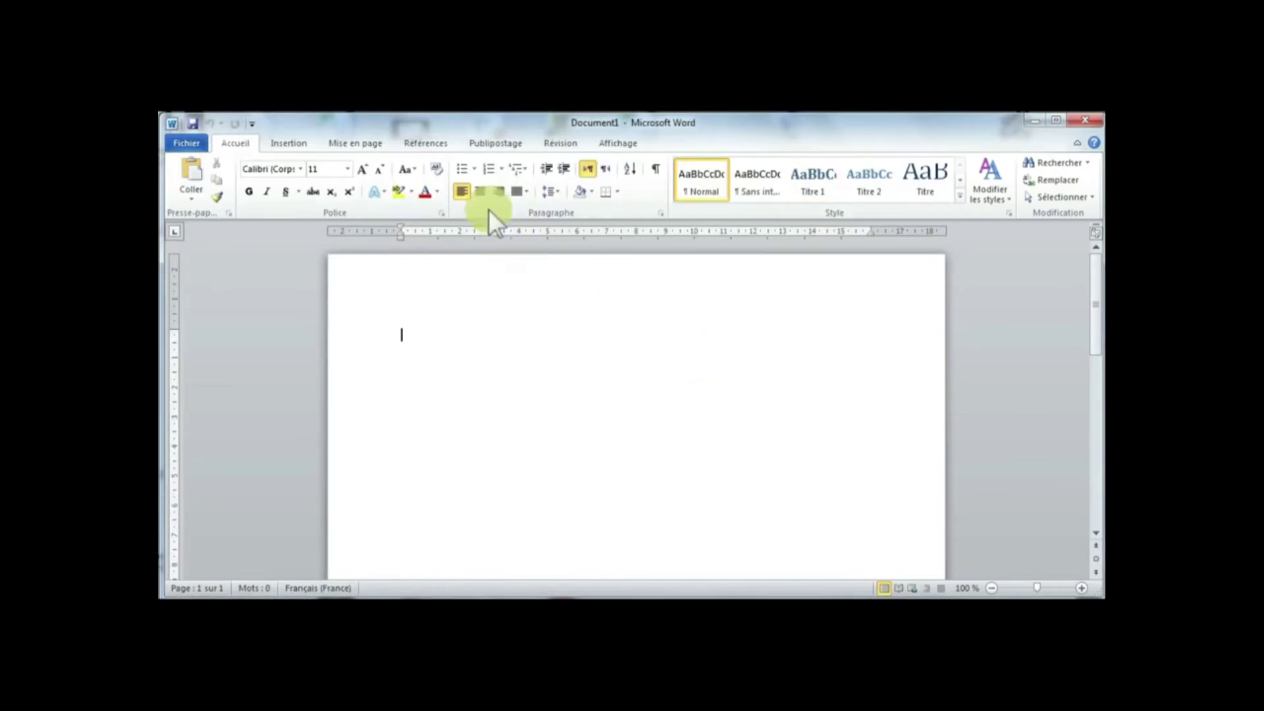
Start an envelope mail merge in the blank document and choose the DL (110 x 220 mm) envelope size
left_click(493, 143)
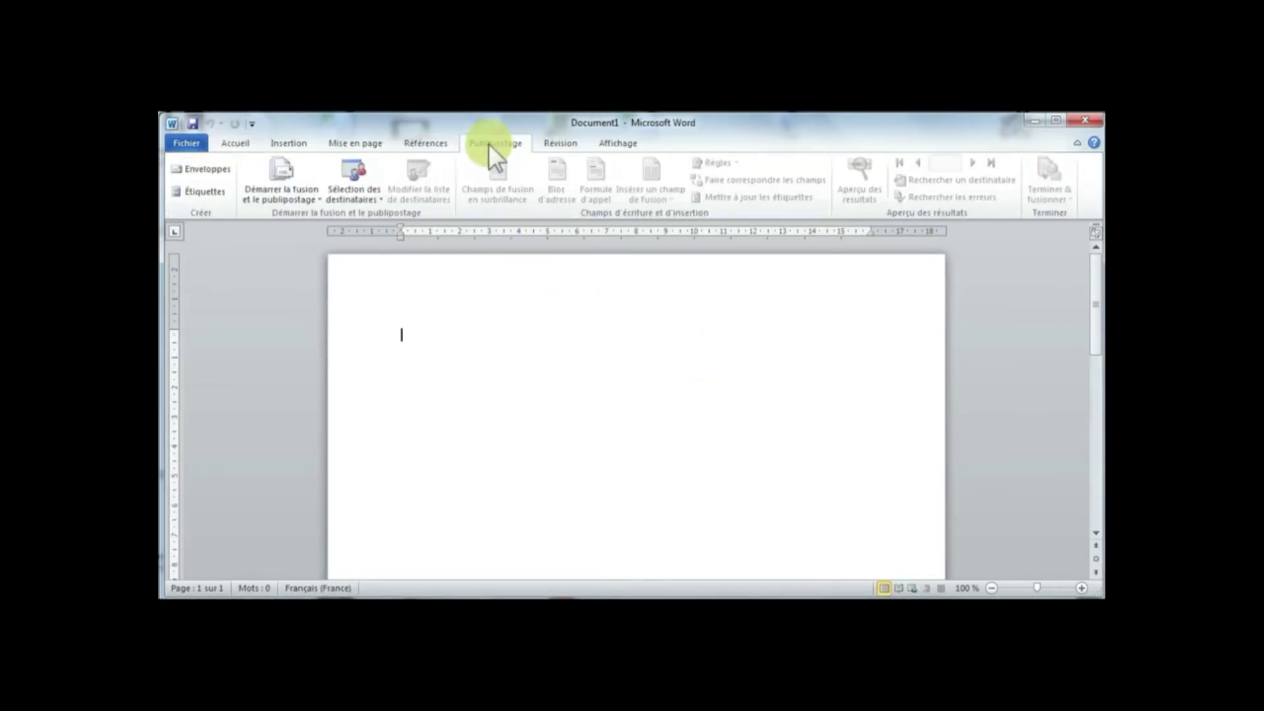
left_click(291, 200)
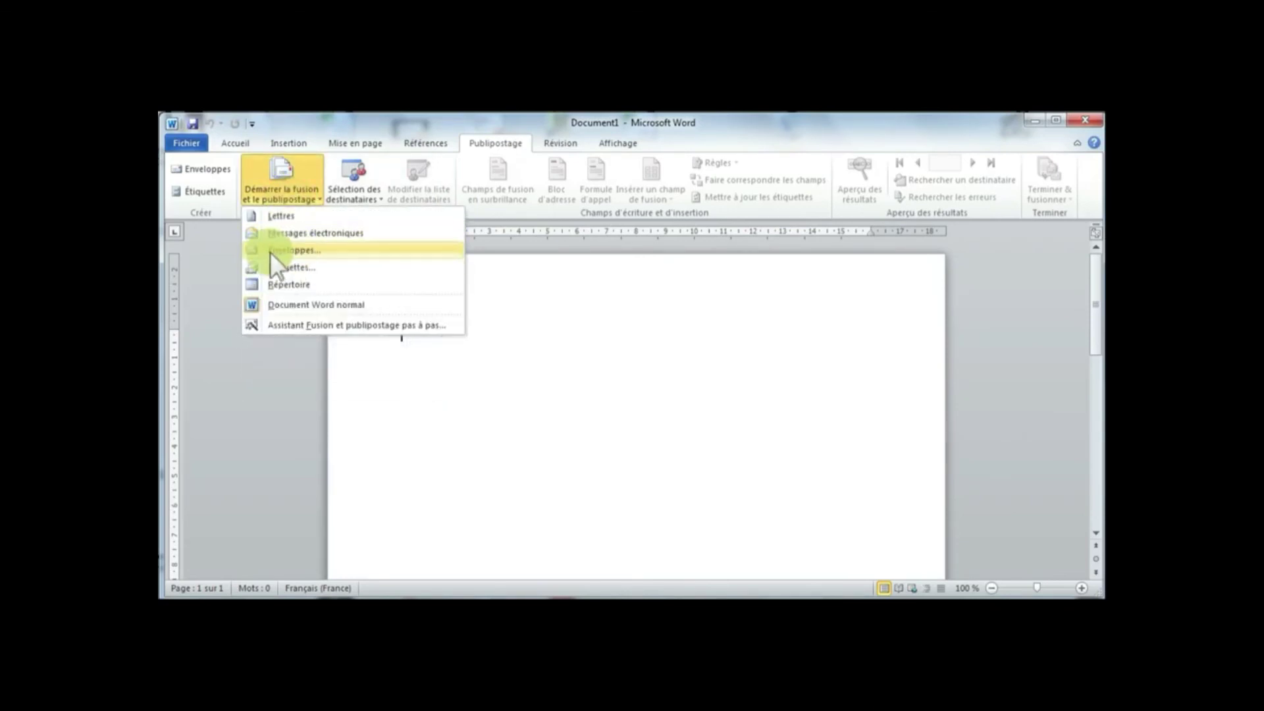
left_click(322, 250)
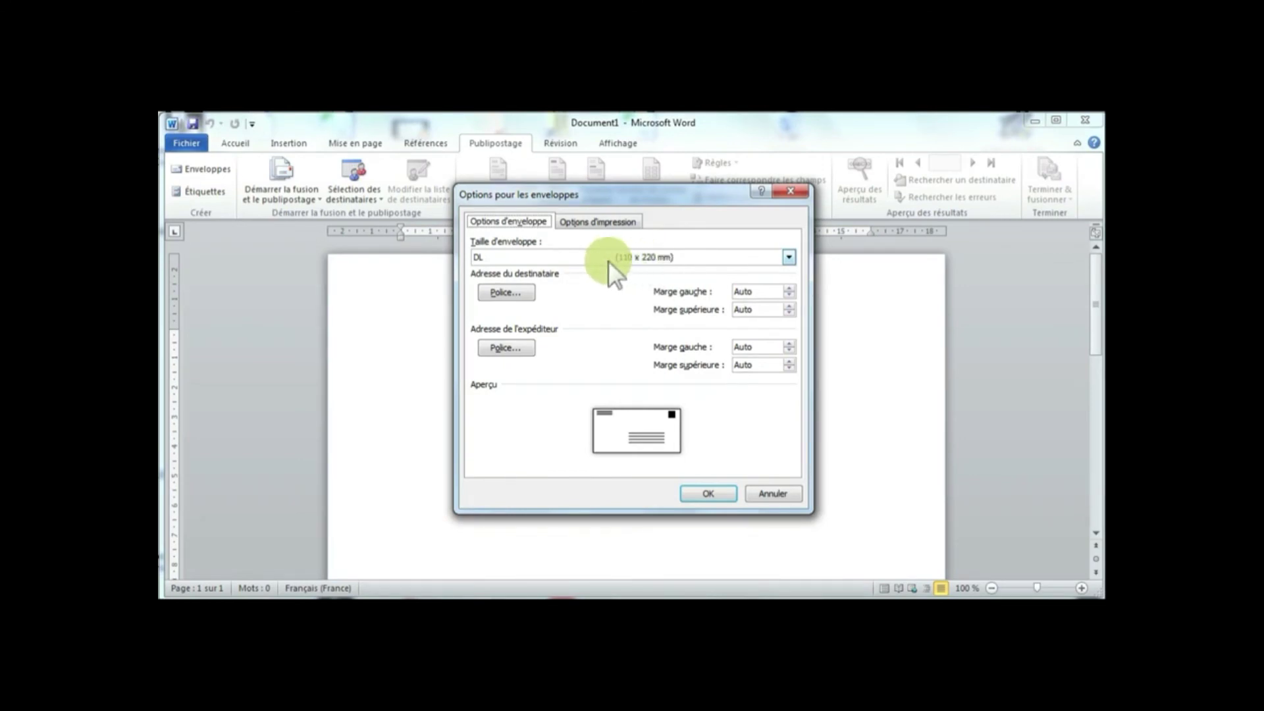
left_click(787, 258)
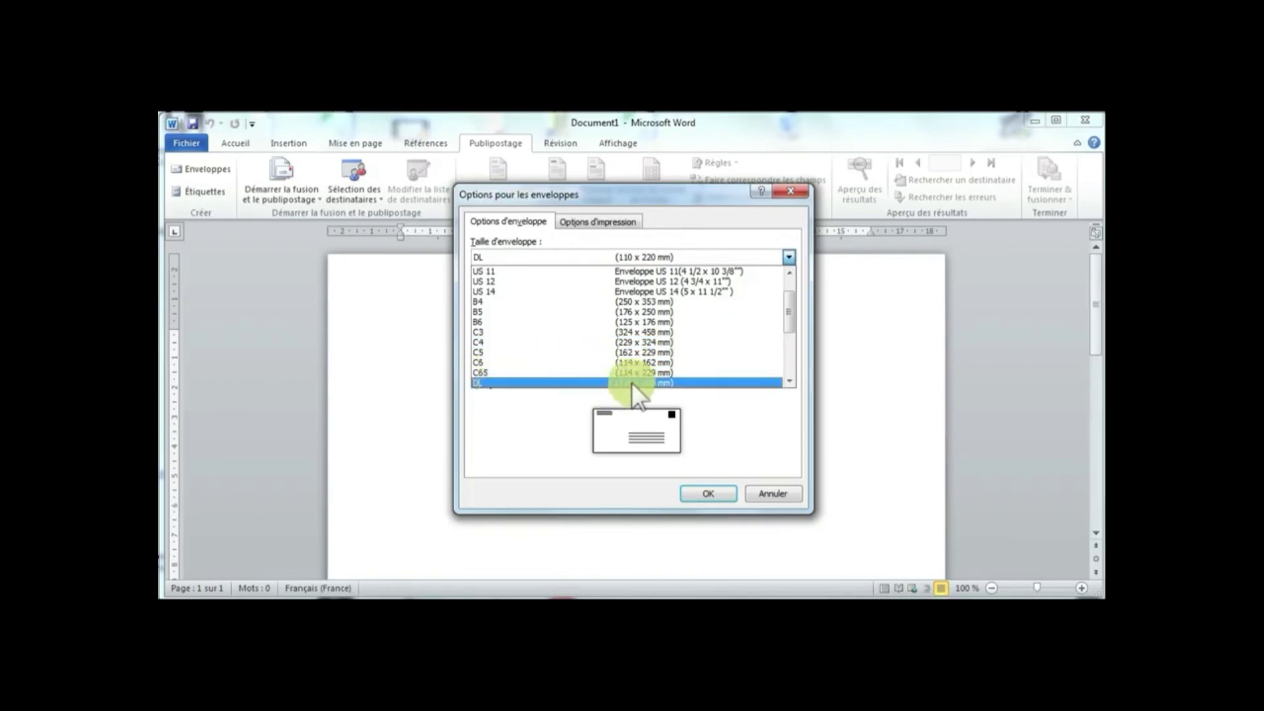
left_click(506, 382)
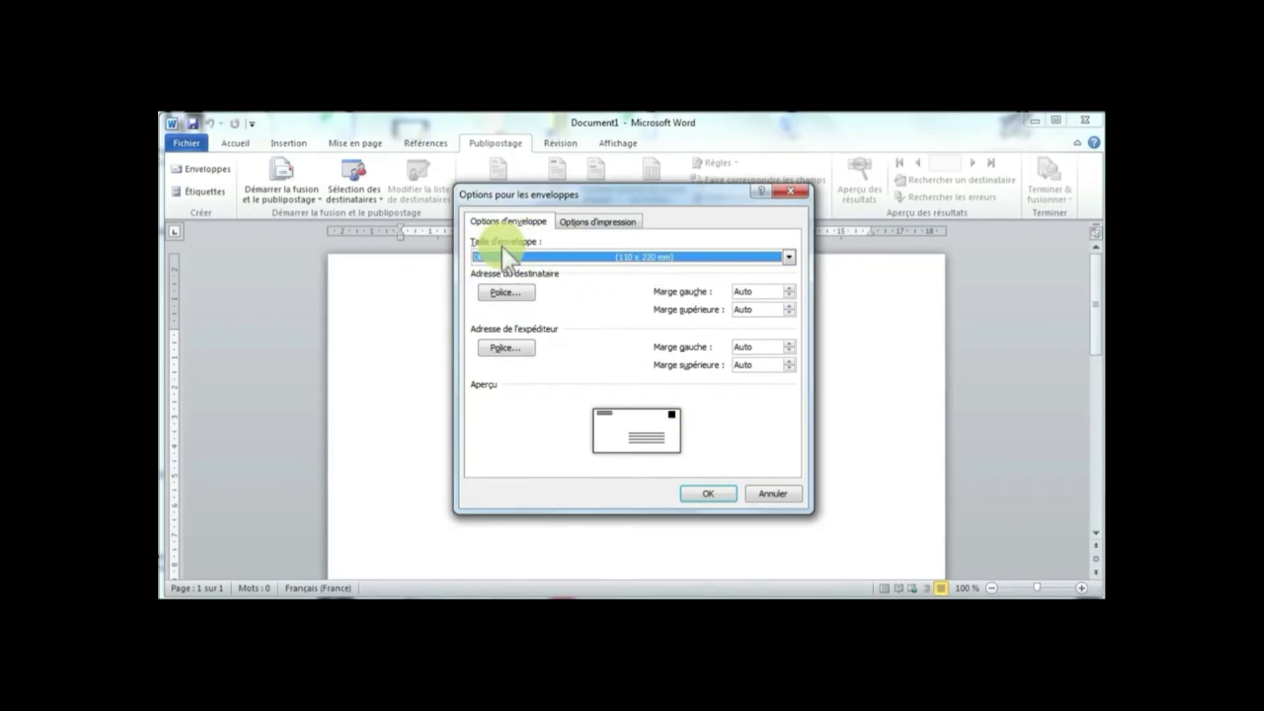
left_click(686, 495)
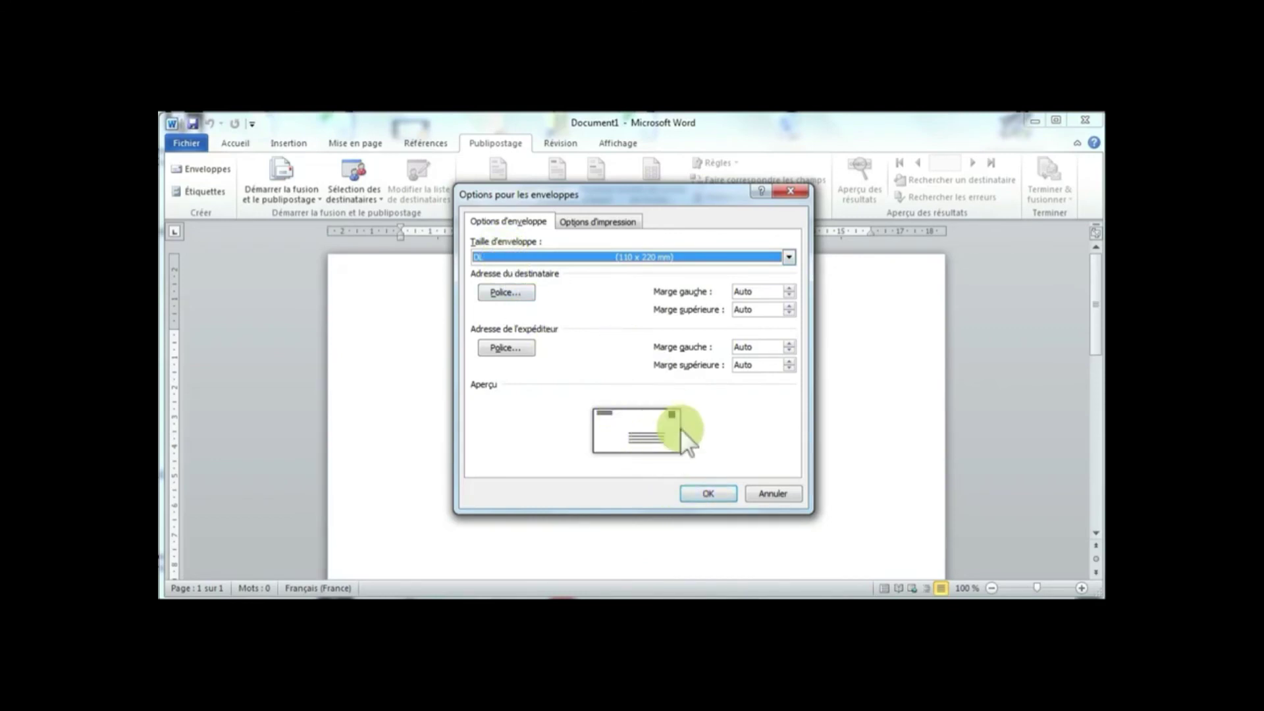
Choose the fifth feed method in the envelope printing options and apply the envelope layout
left_click(597, 221)
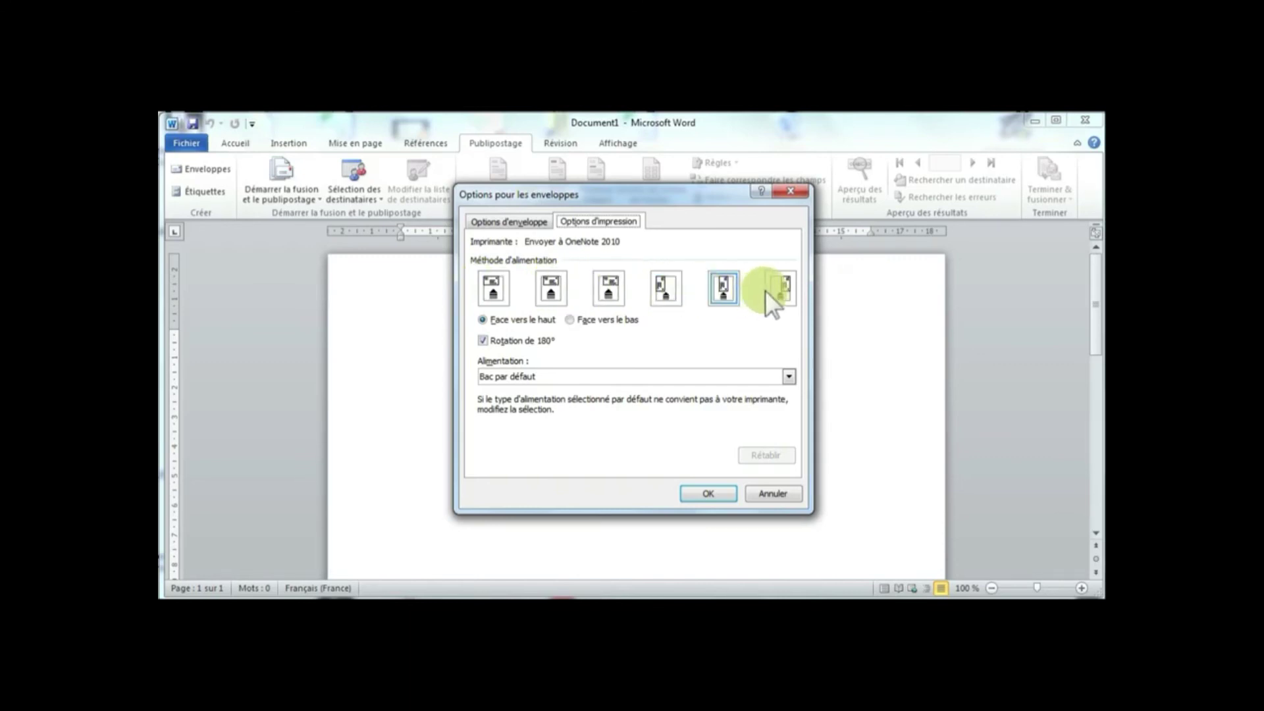
left_click(726, 283)
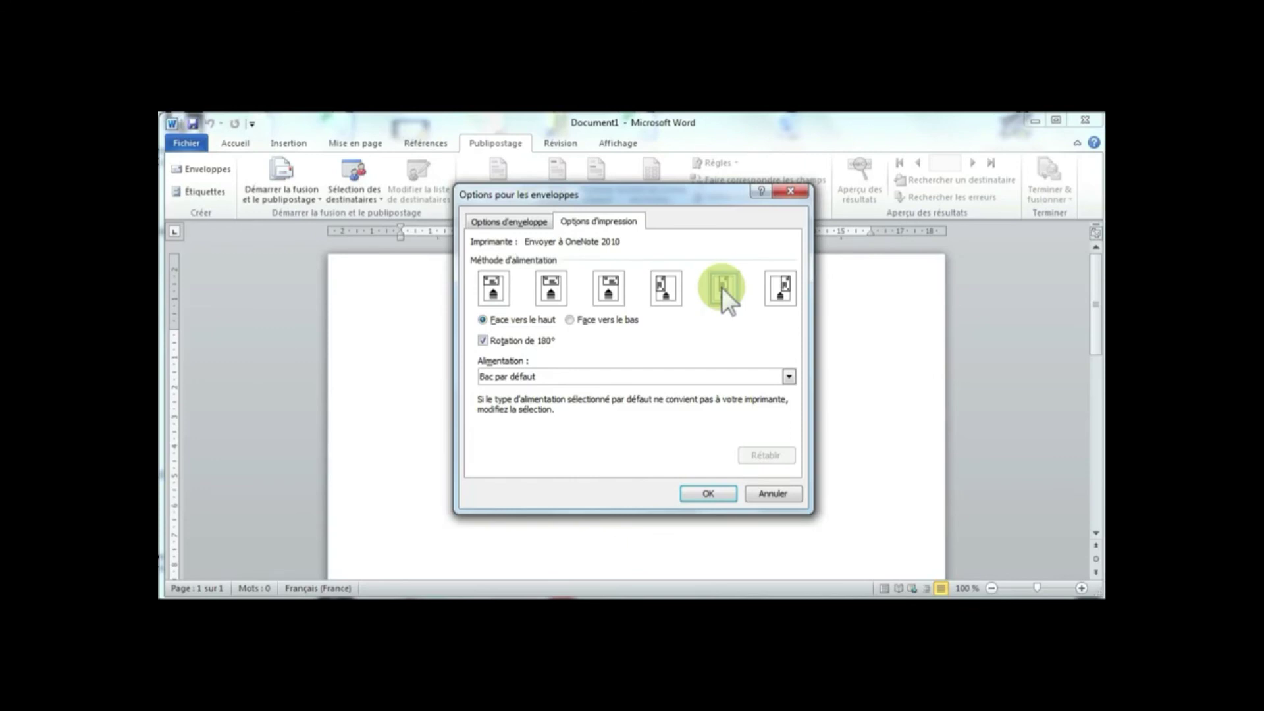
left_click(709, 492)
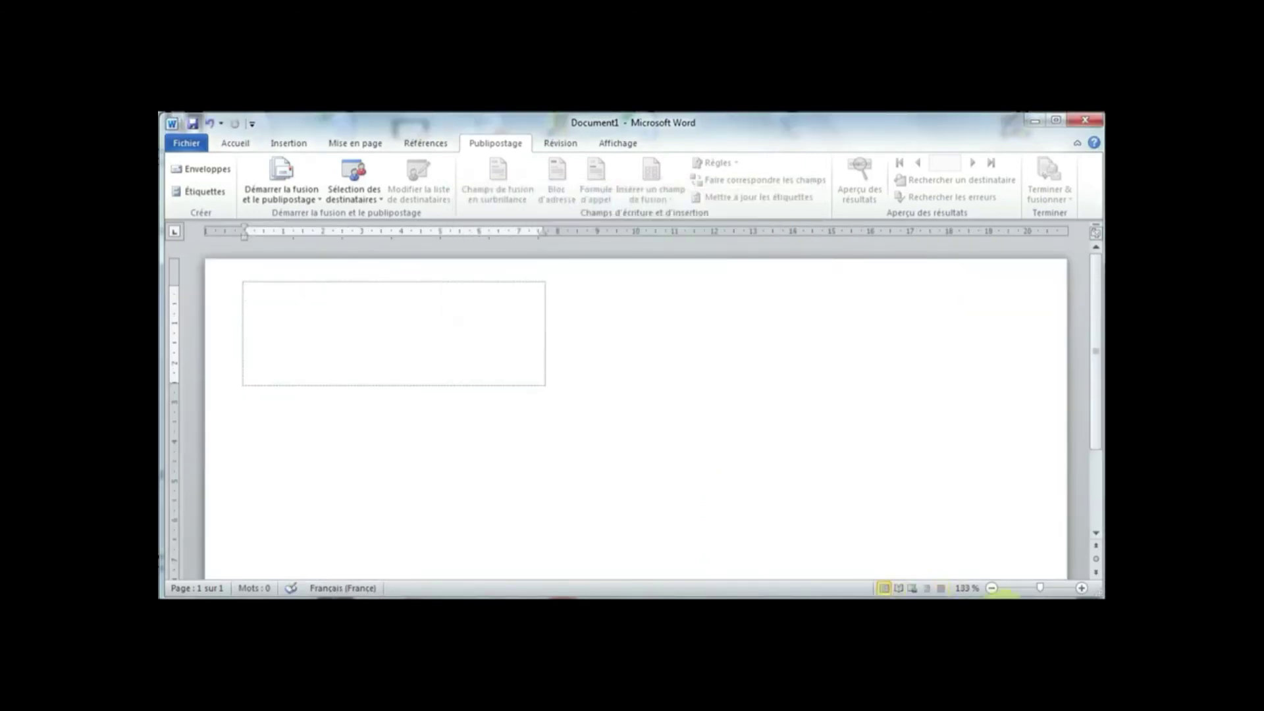
Enter "Ecole La réussite" as the sender text in the envelope's return address area
left_click(990, 588)
left_click(990, 588)
left_click(991, 588)
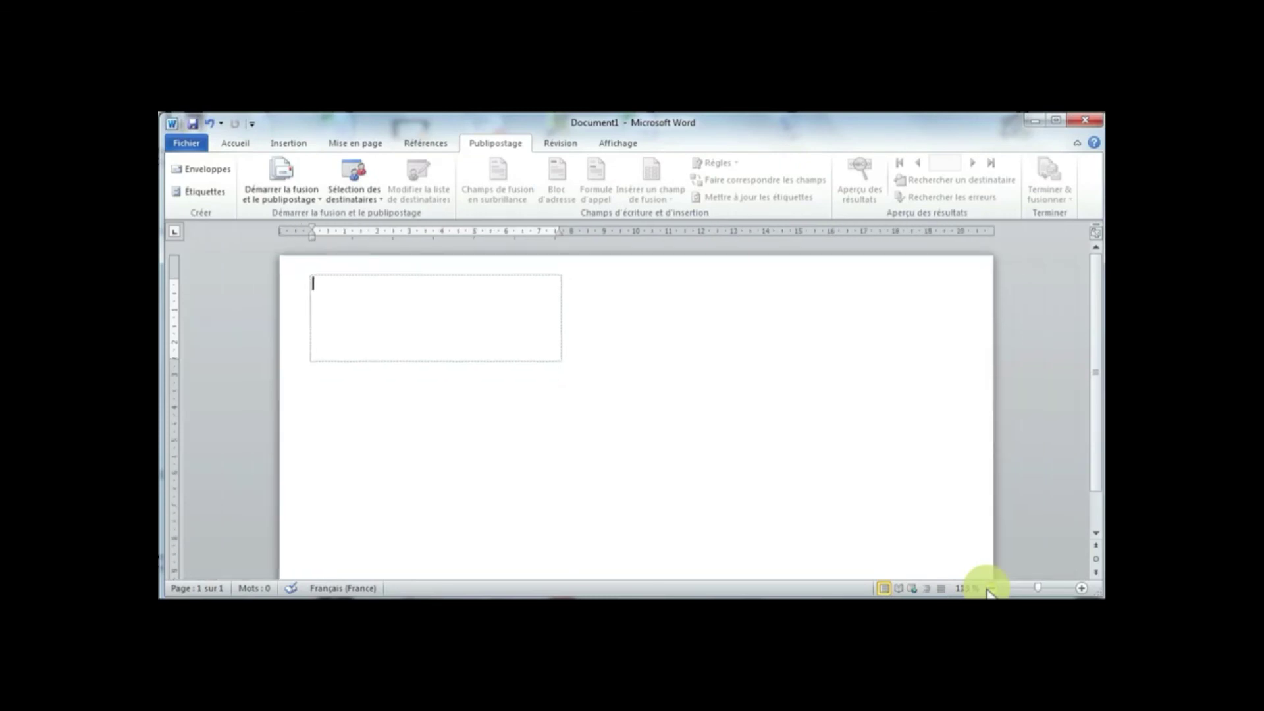
left_click(991, 588)
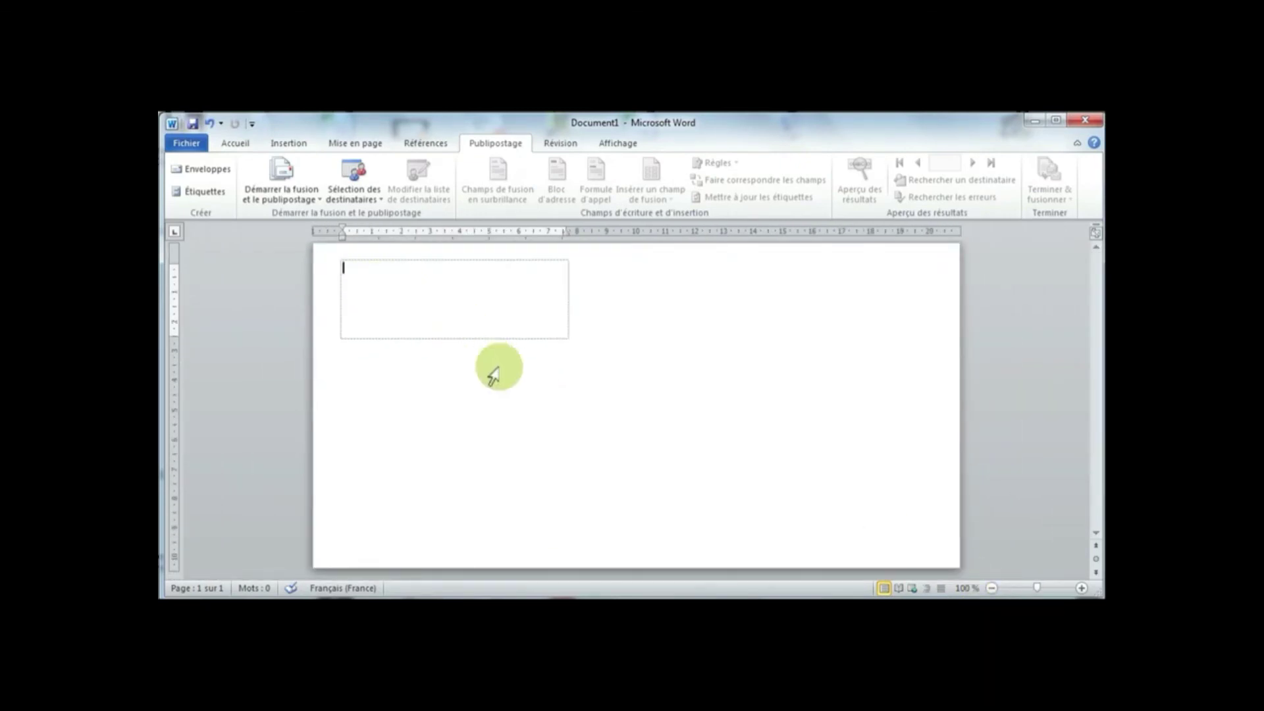
type("Ecole La ré")
type("ussite")
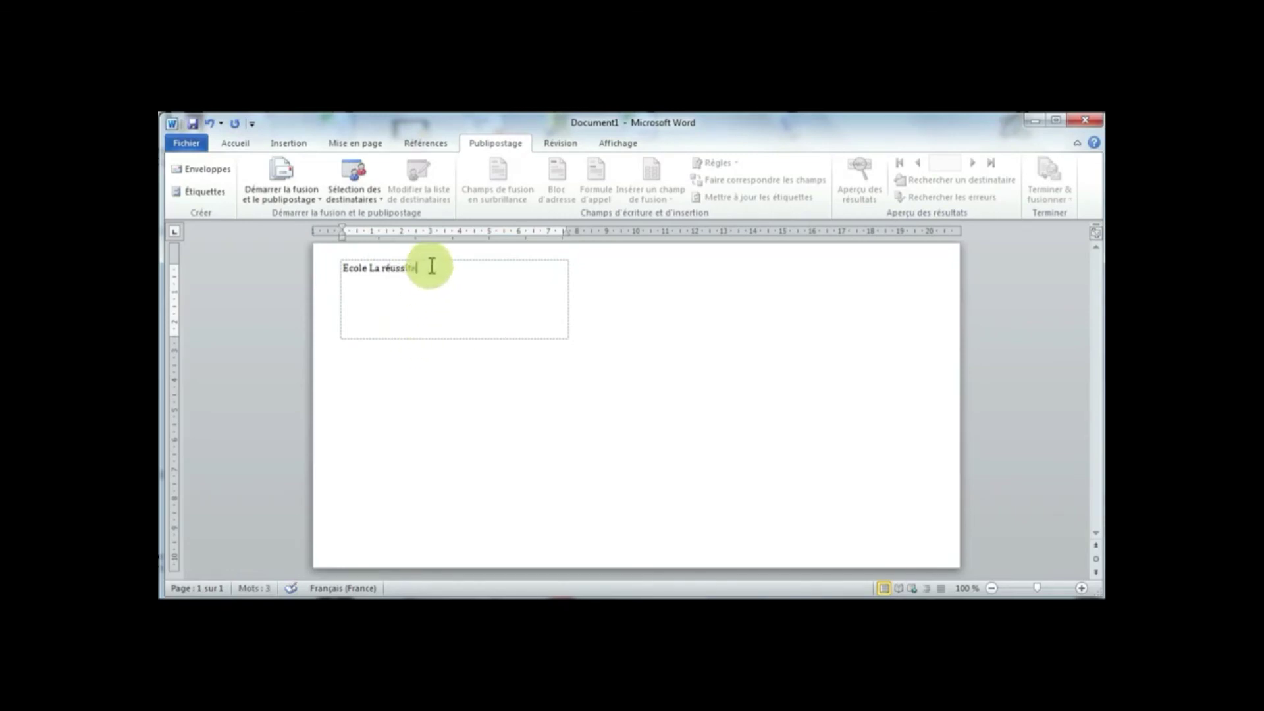
Enlarge the sender text "Ecole La réussite" to font size 14 and centre it
left_click_drag(432, 263, 350, 263)
left_click(235, 142)
left_click(362, 169)
left_click(362, 170)
left_click(362, 170)
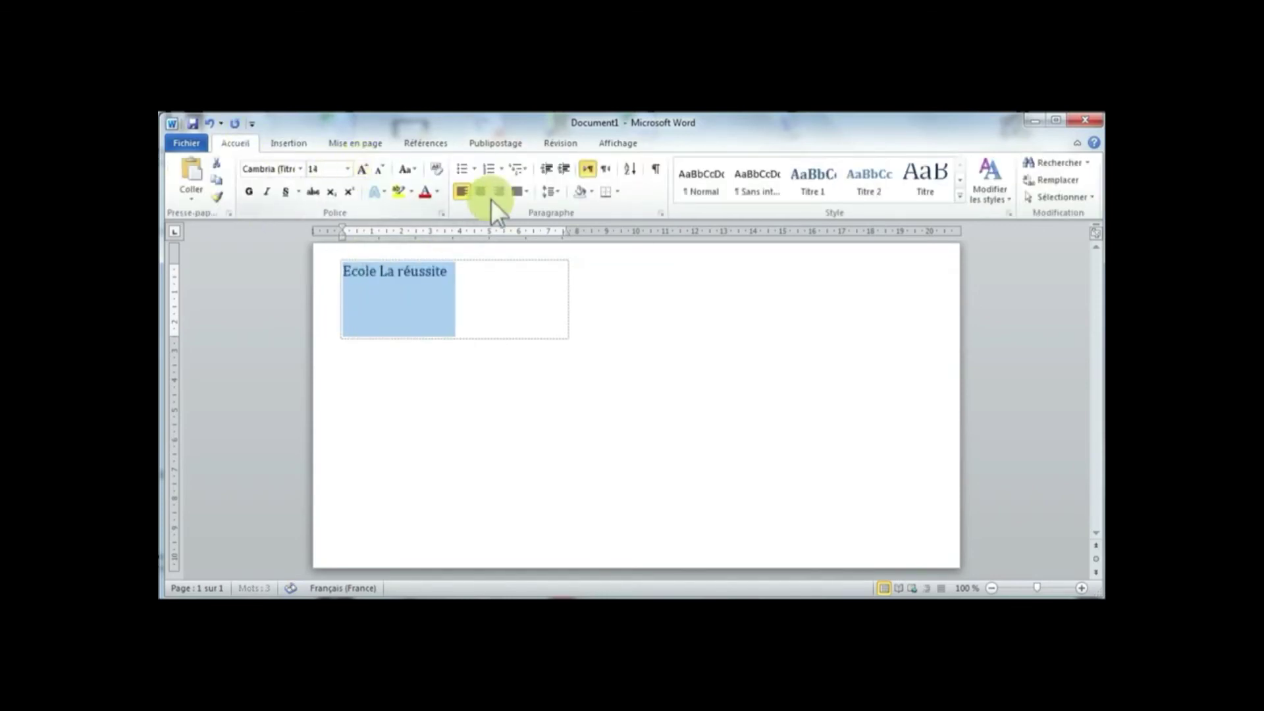
Place the cursor in the recipient address area and link the first sheet of the existing list "Liste des adresses" as recipients
left_click(675, 469)
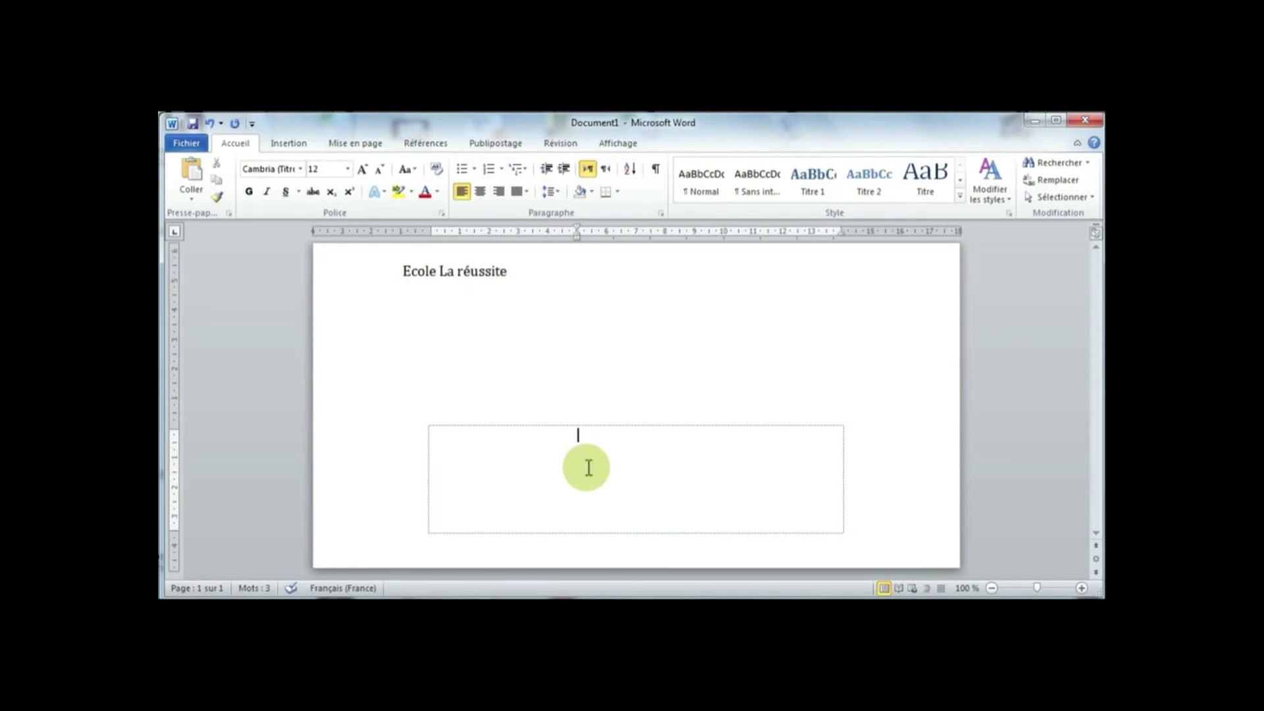
left_click(489, 143)
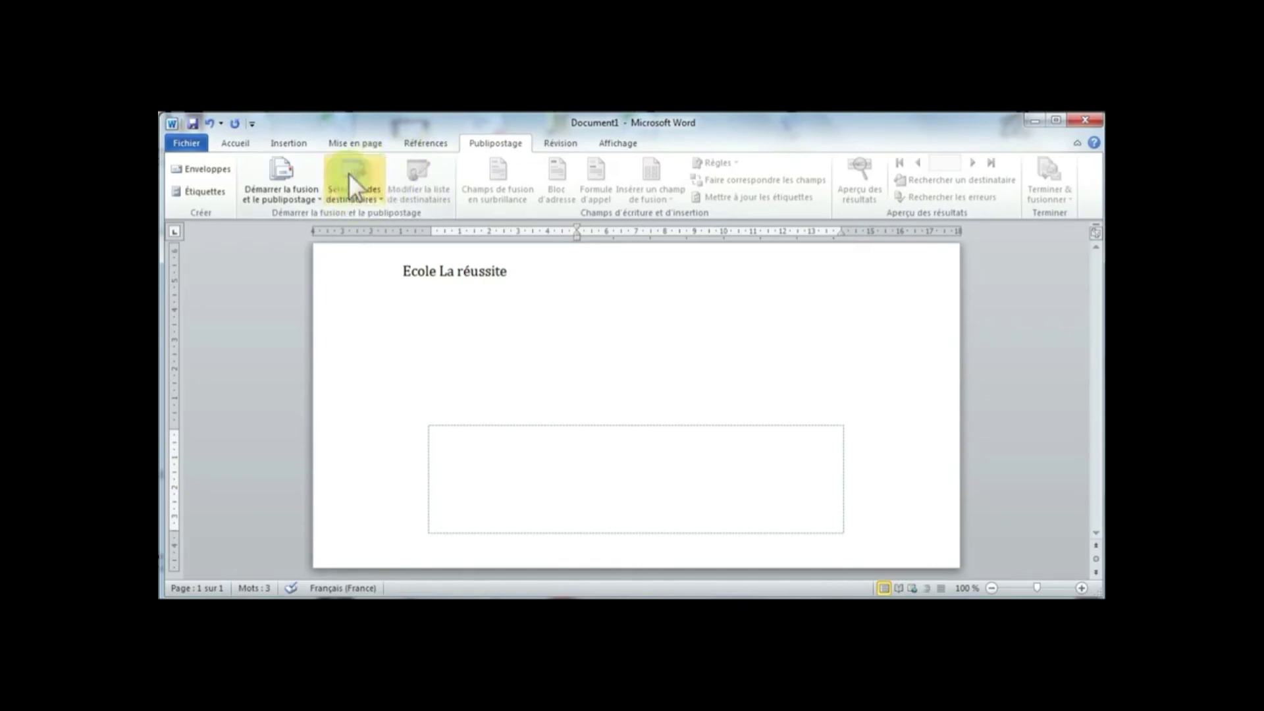
left_click(369, 199)
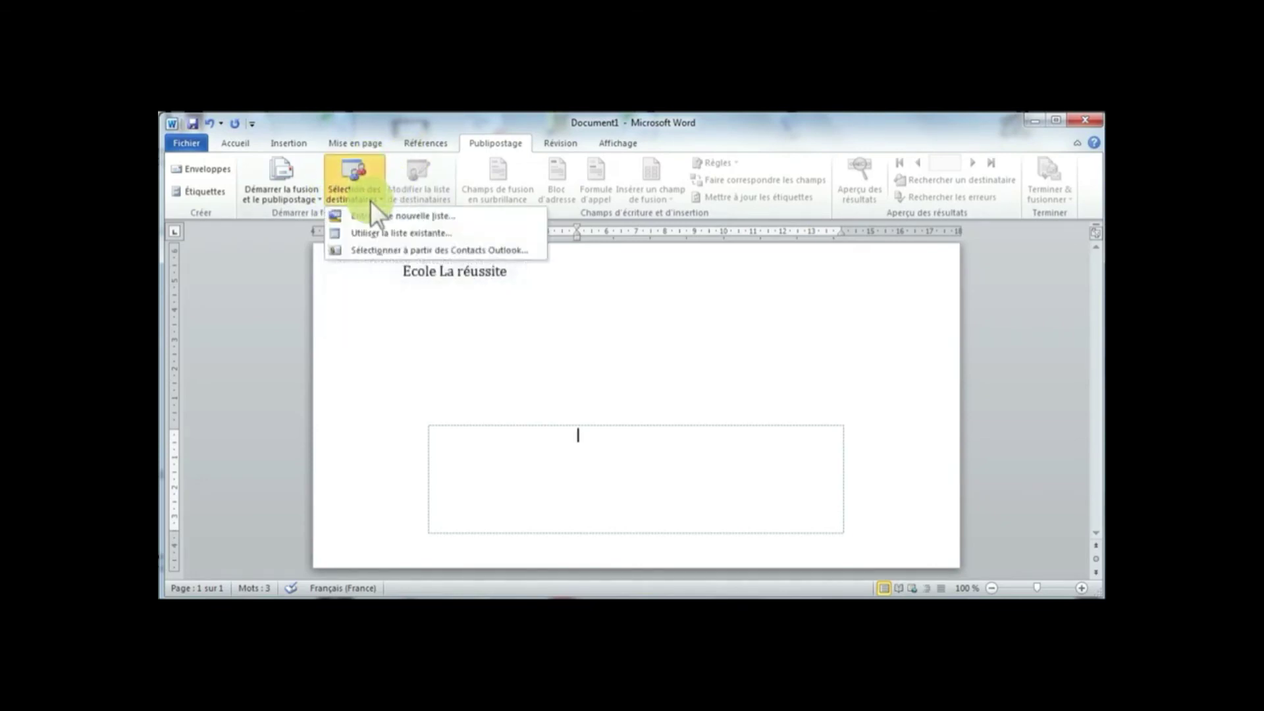
left_click(411, 233)
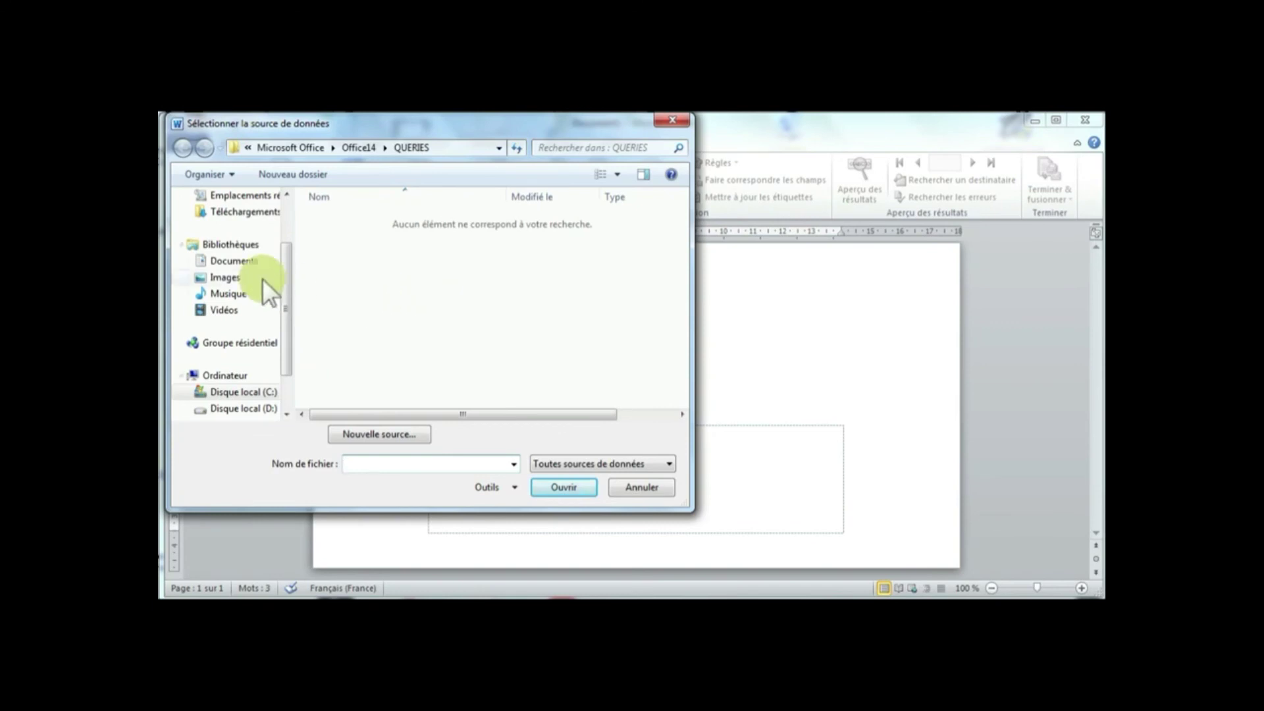
left_click(234, 261)
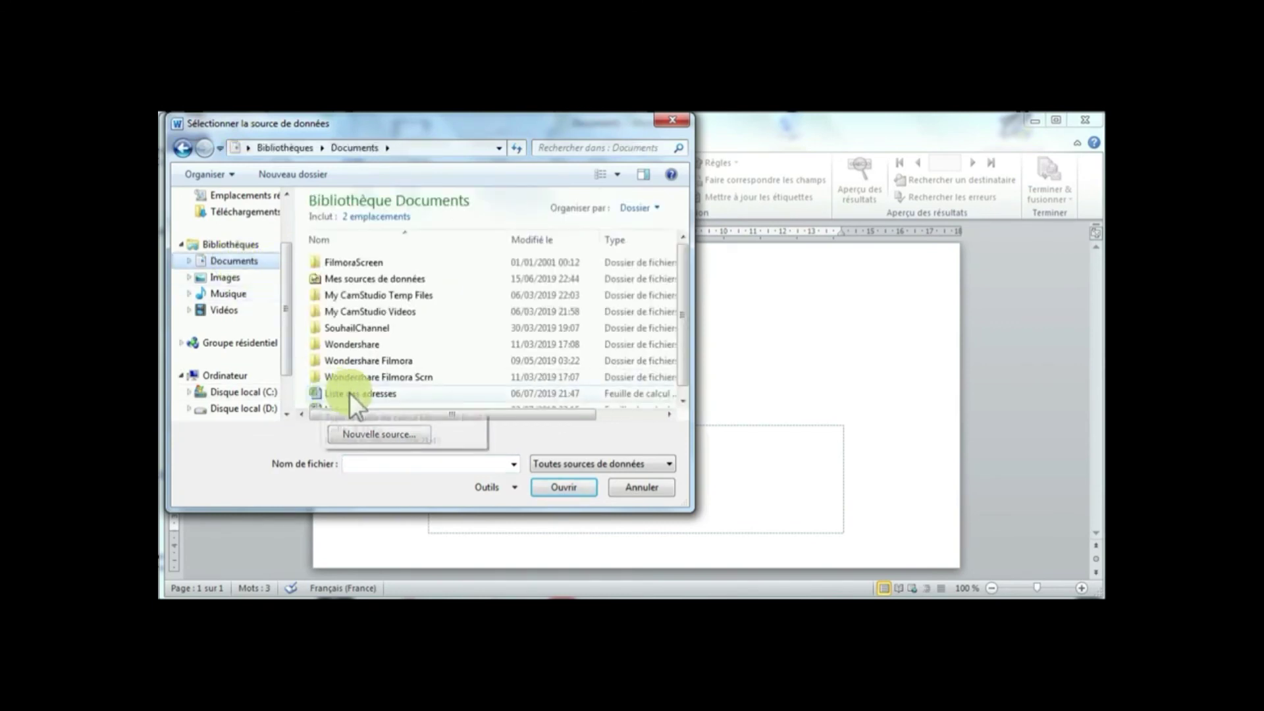
left_click(349, 393)
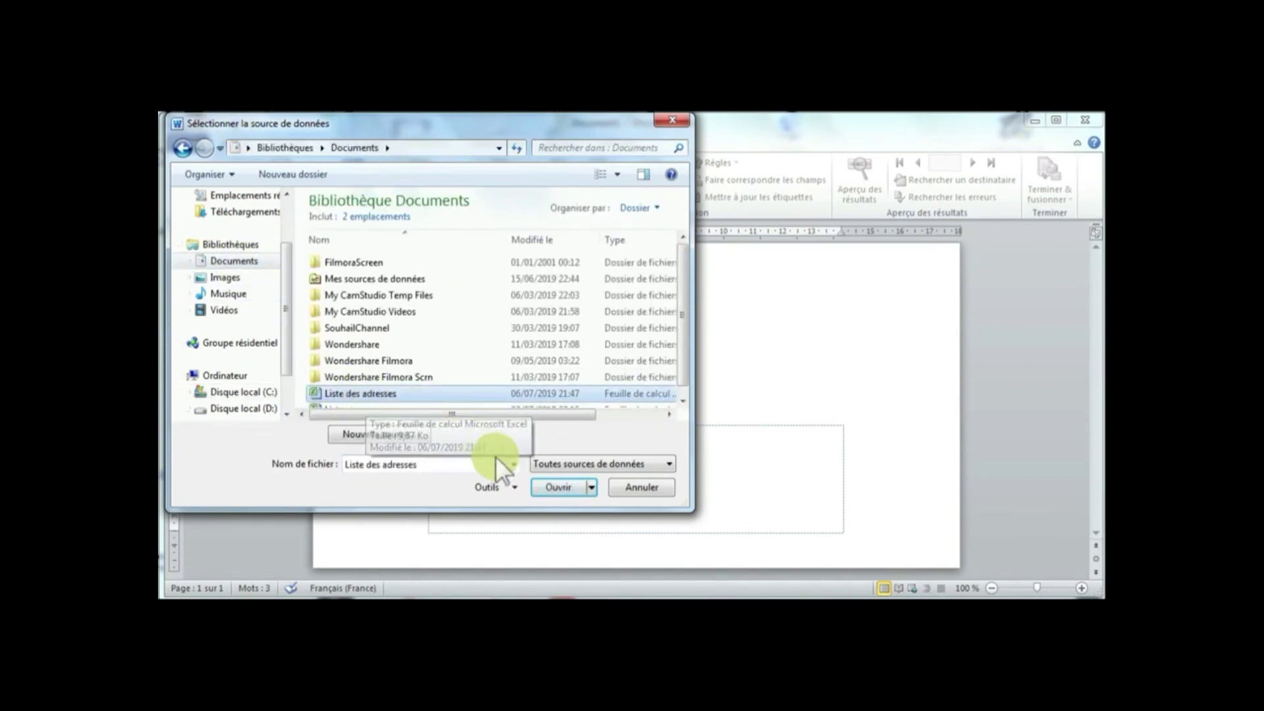
left_click(550, 488)
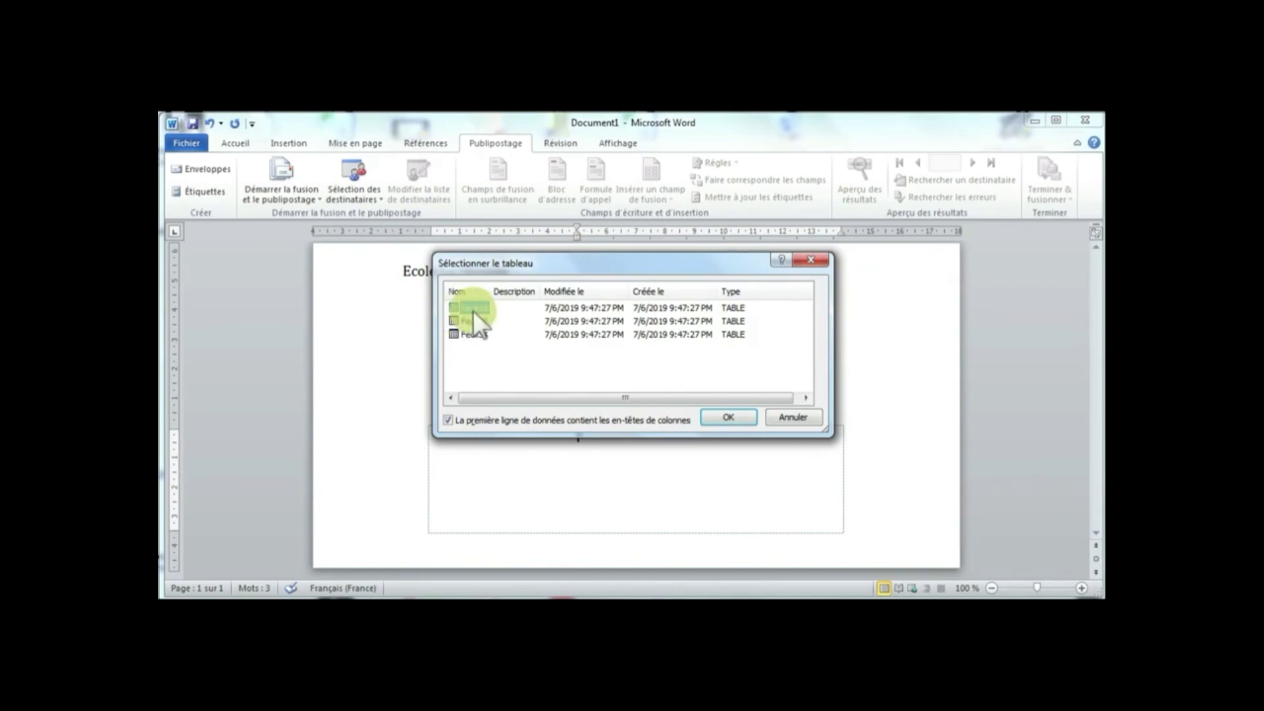
left_click(717, 417)
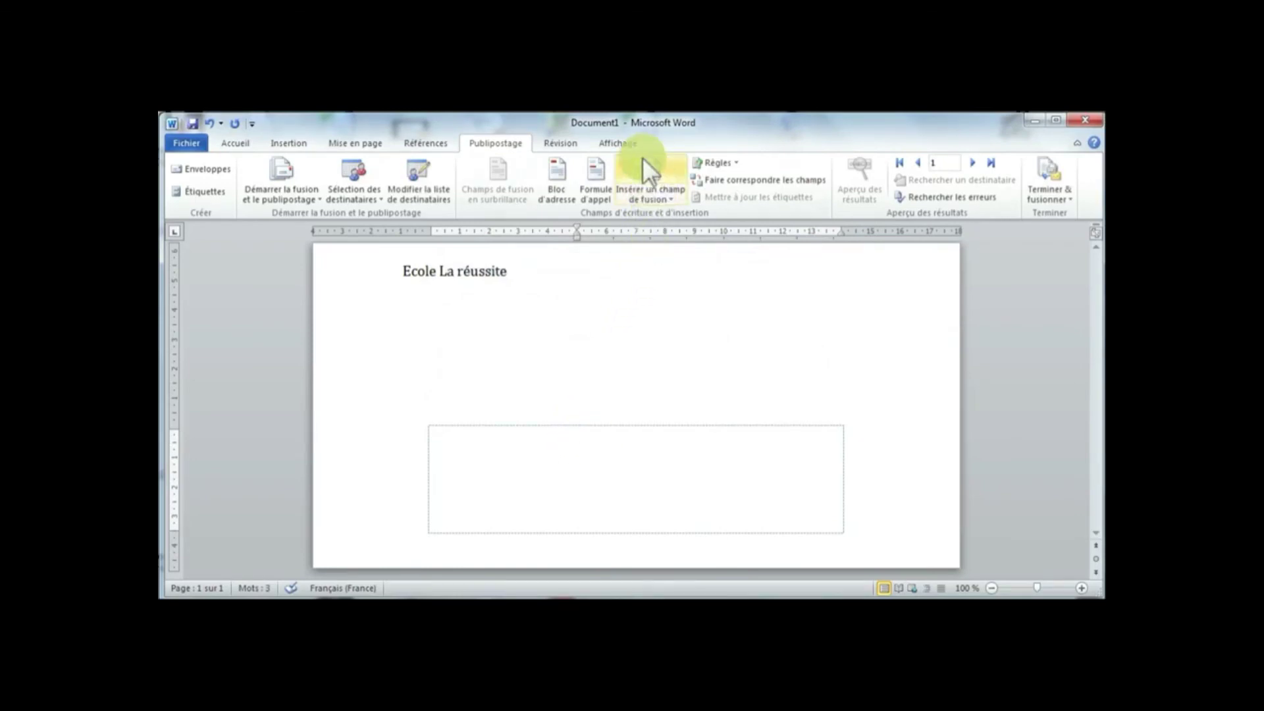
Insert the merge fields NOM, Adresse and Ville on three separate lines in the recipient address area
left_click(666, 200)
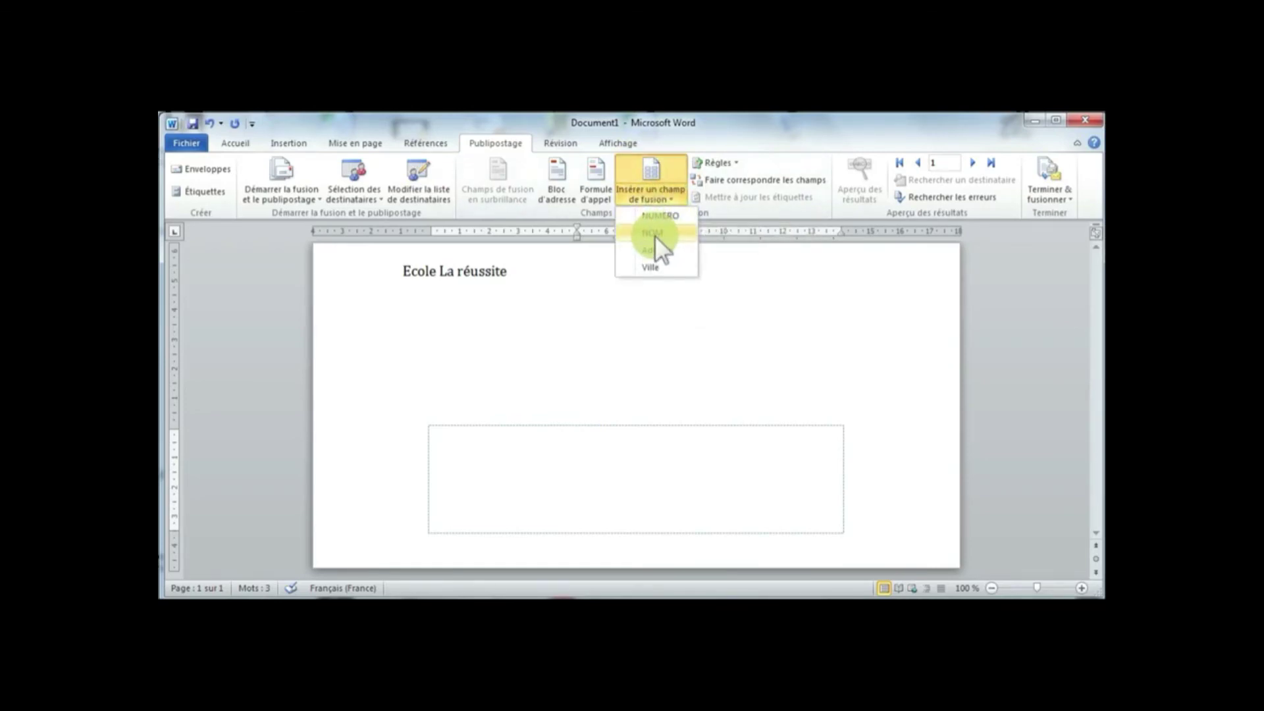
left_click(656, 234)
key("Return")
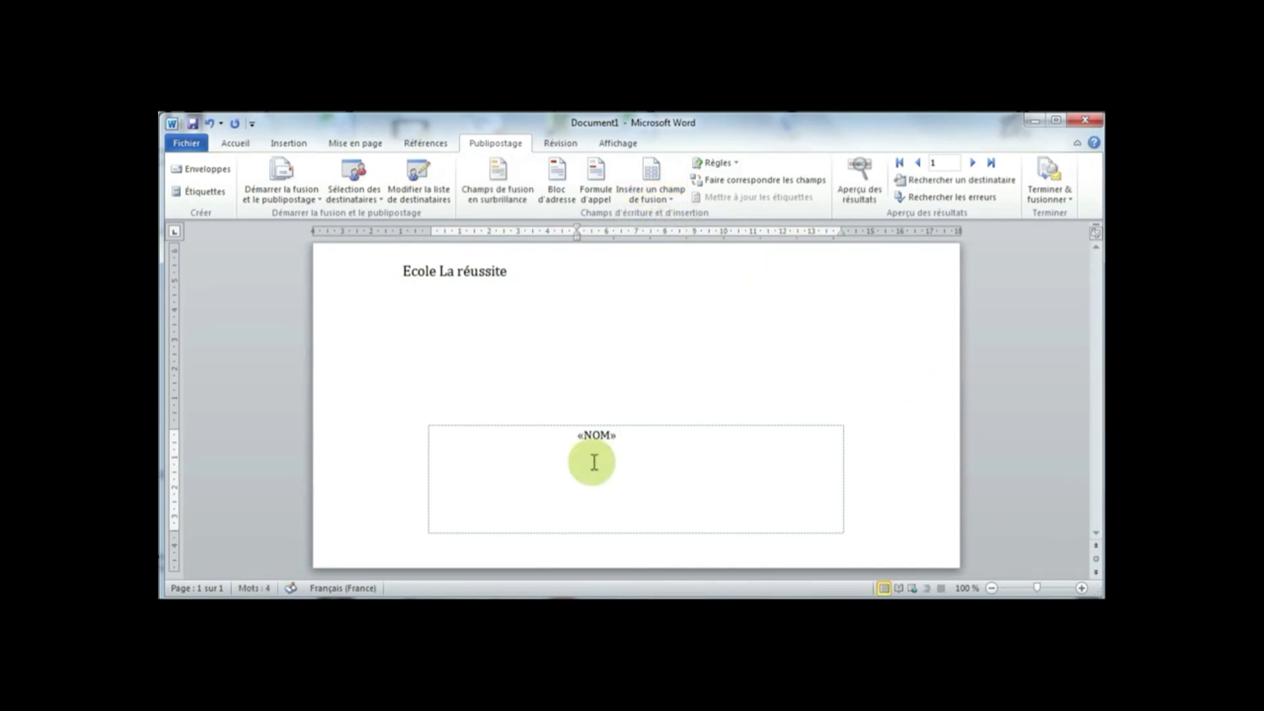
left_click(662, 197)
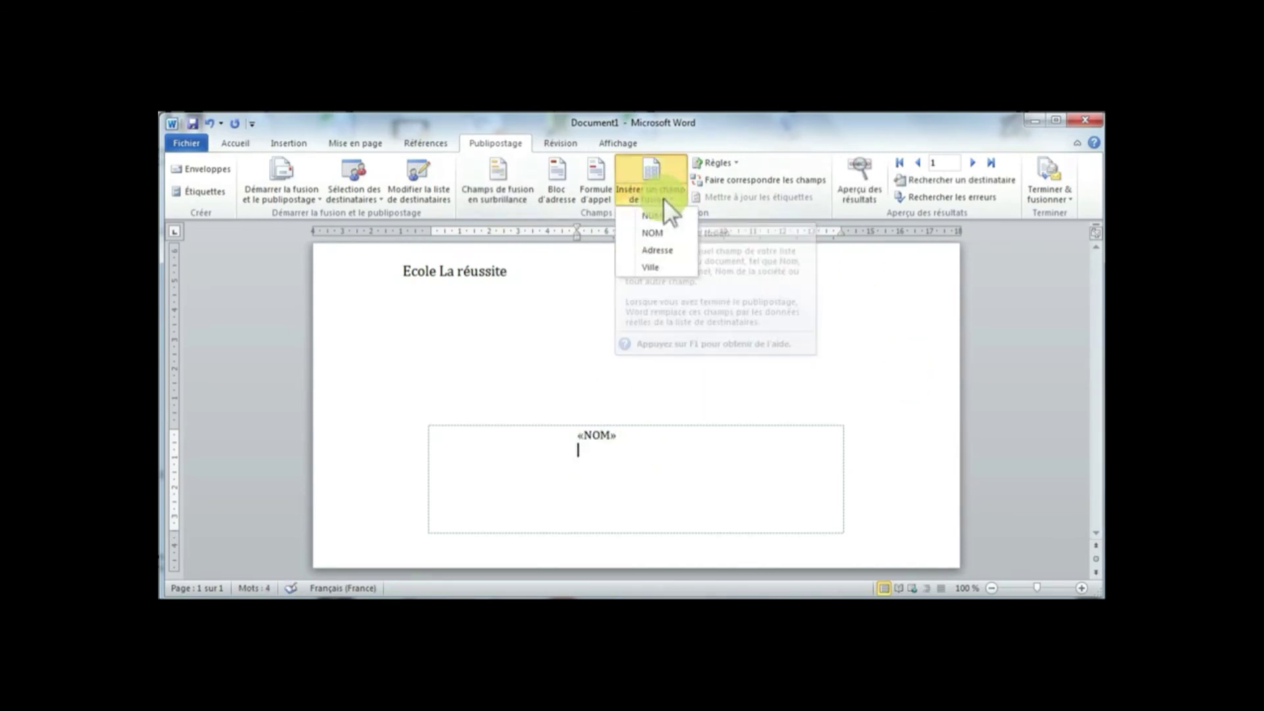
left_click(655, 250)
key("Return")
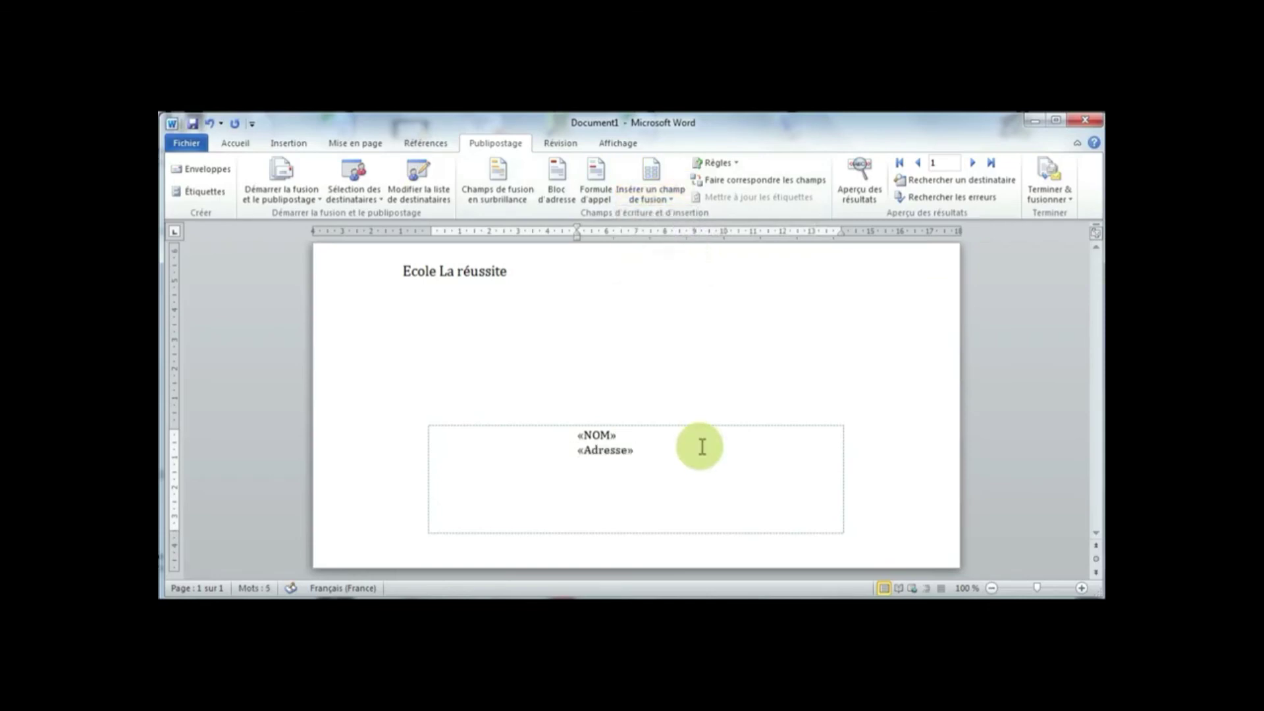
left_click(661, 196)
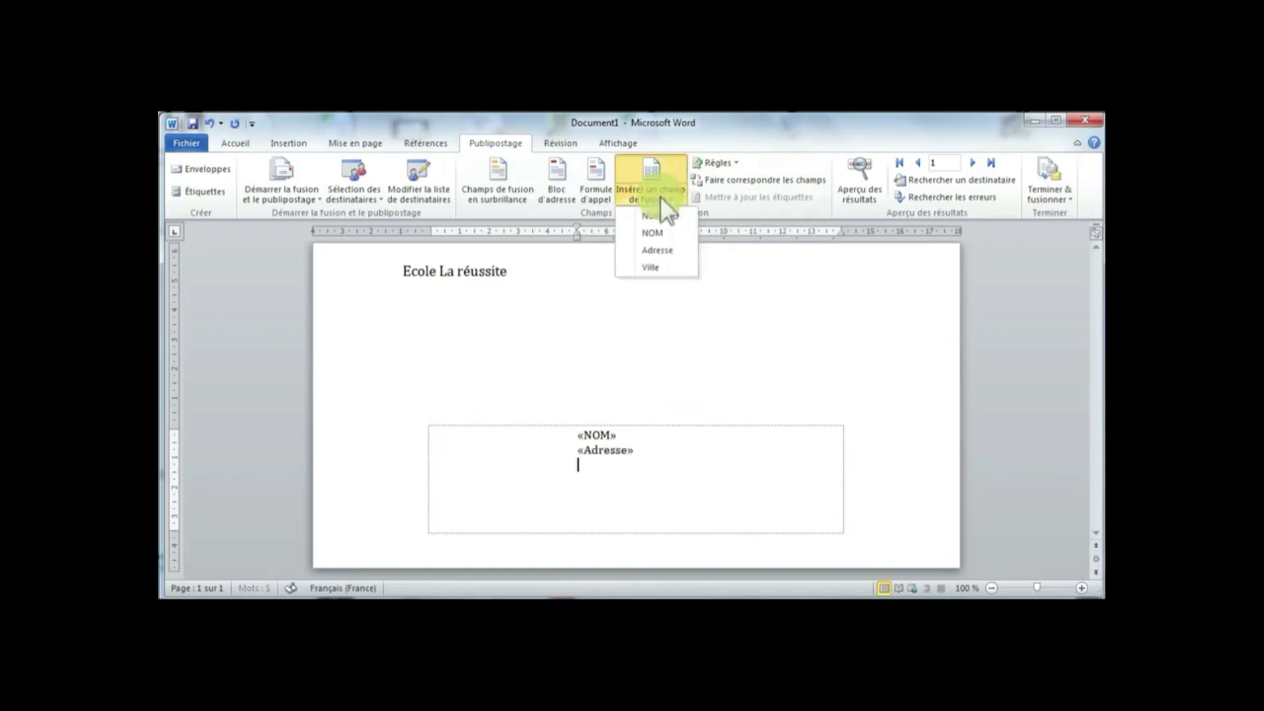
left_click(664, 265)
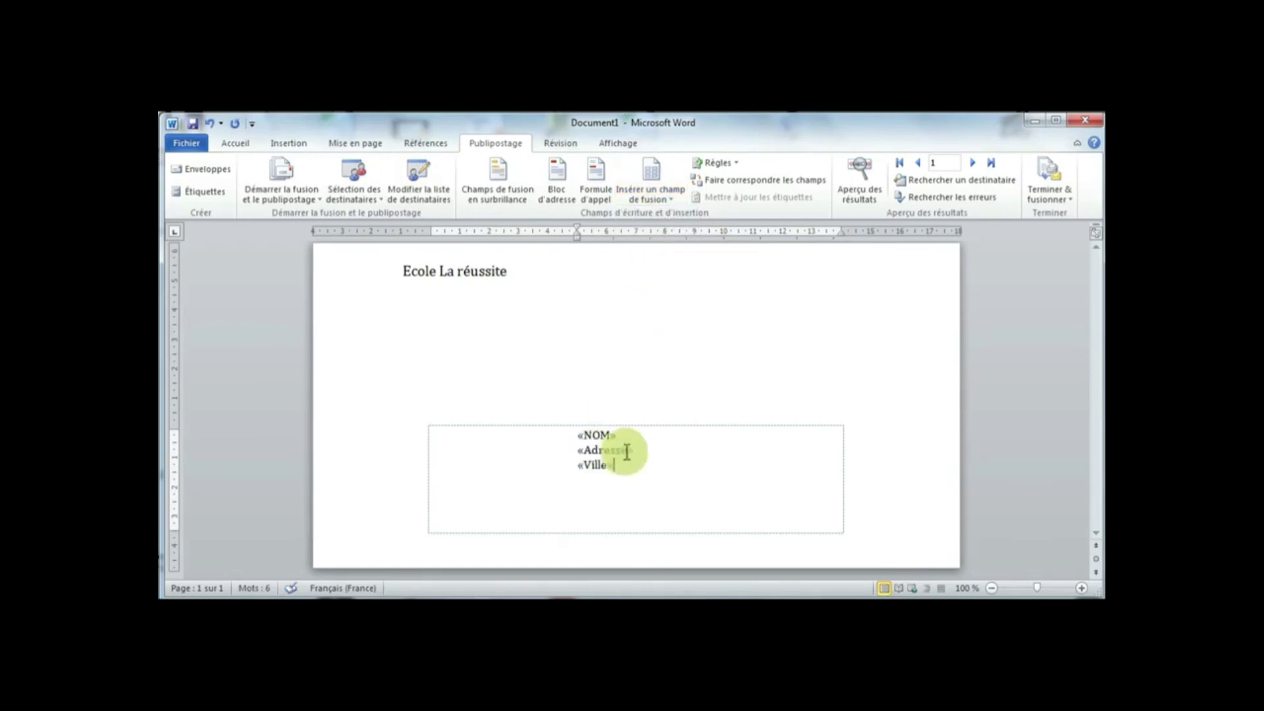
Enlarge the merge fields NOM, Adresse and Ville in the recipient address area to font size 16
left_click_drag(595, 523, 576, 435)
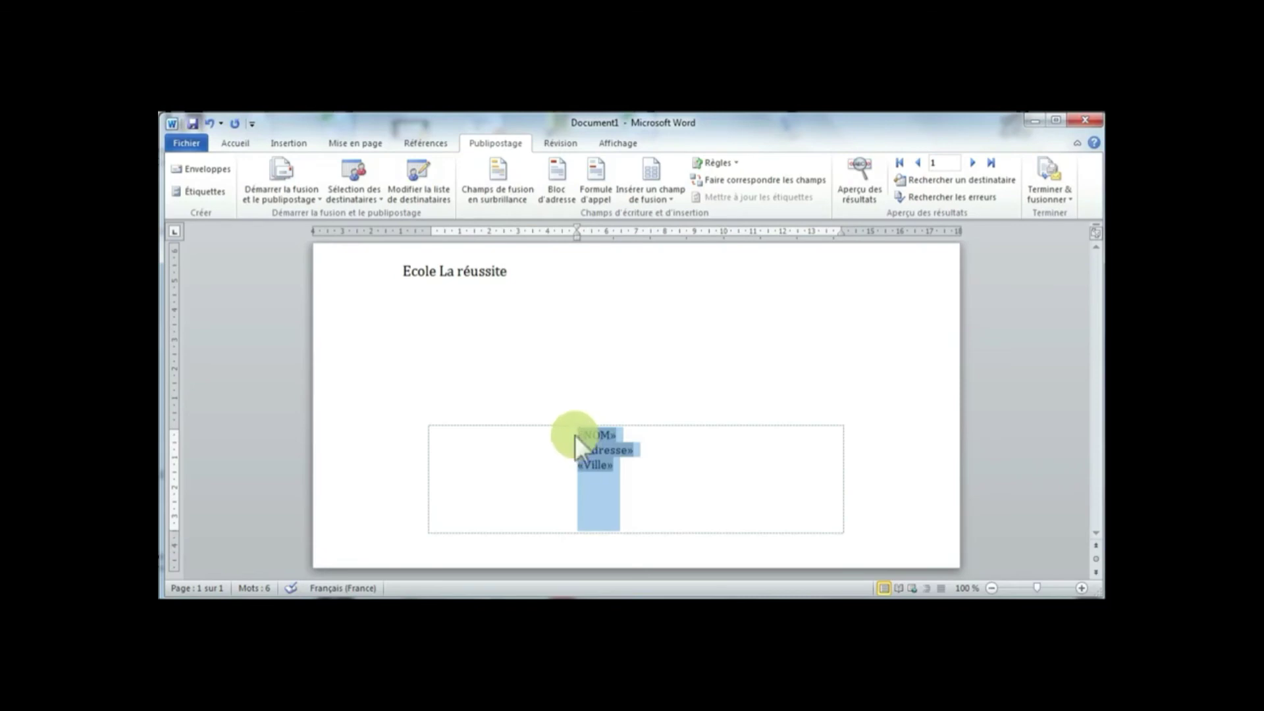
left_click(237, 143)
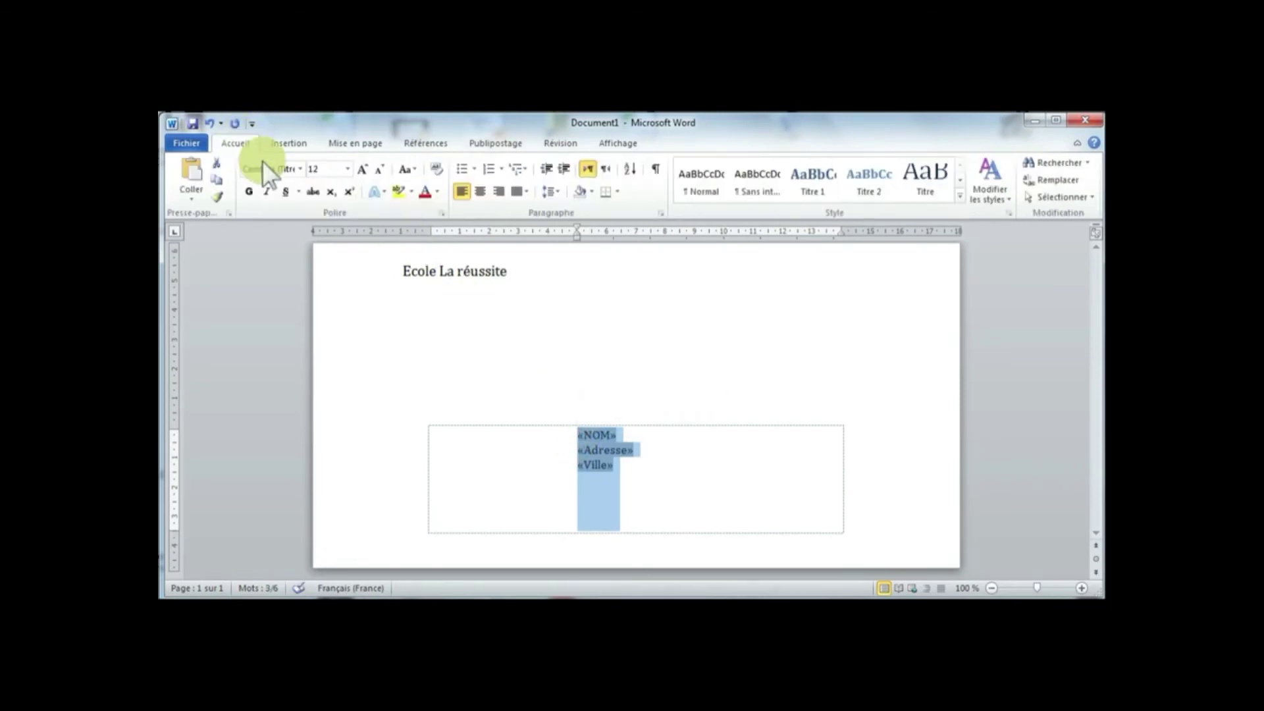
left_click(362, 169)
left_click(362, 169)
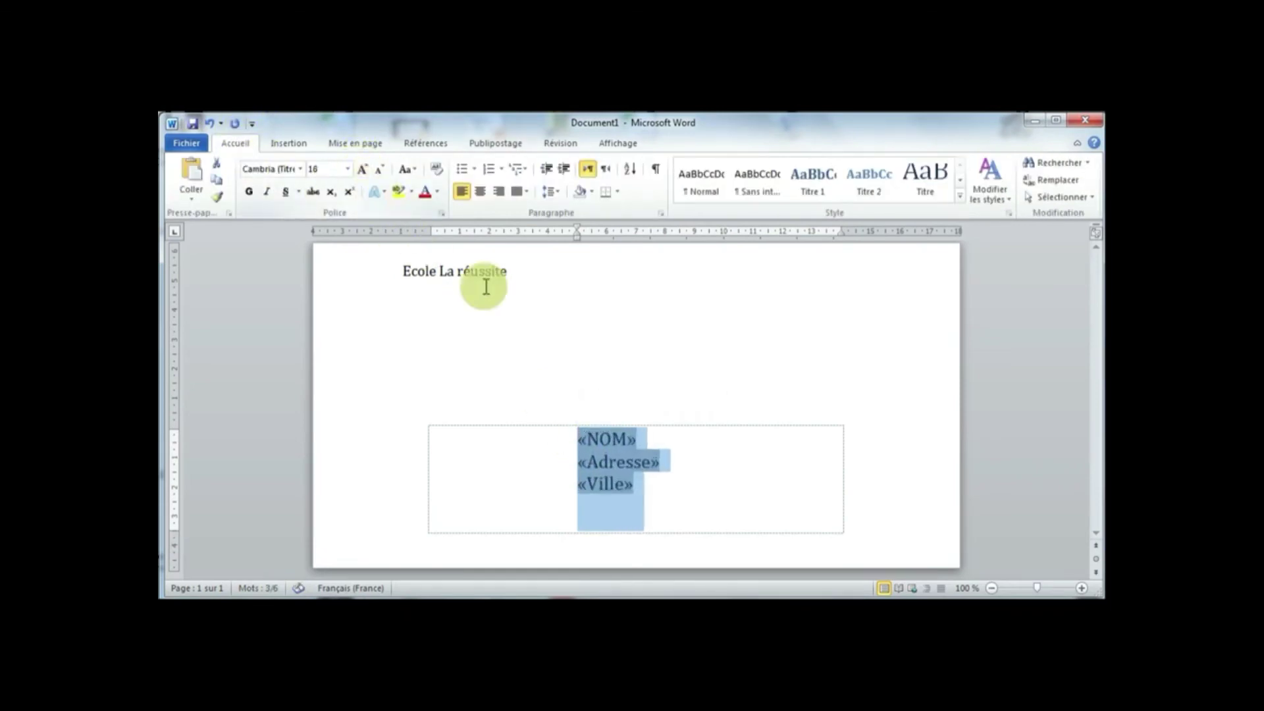
left_click(660, 380)
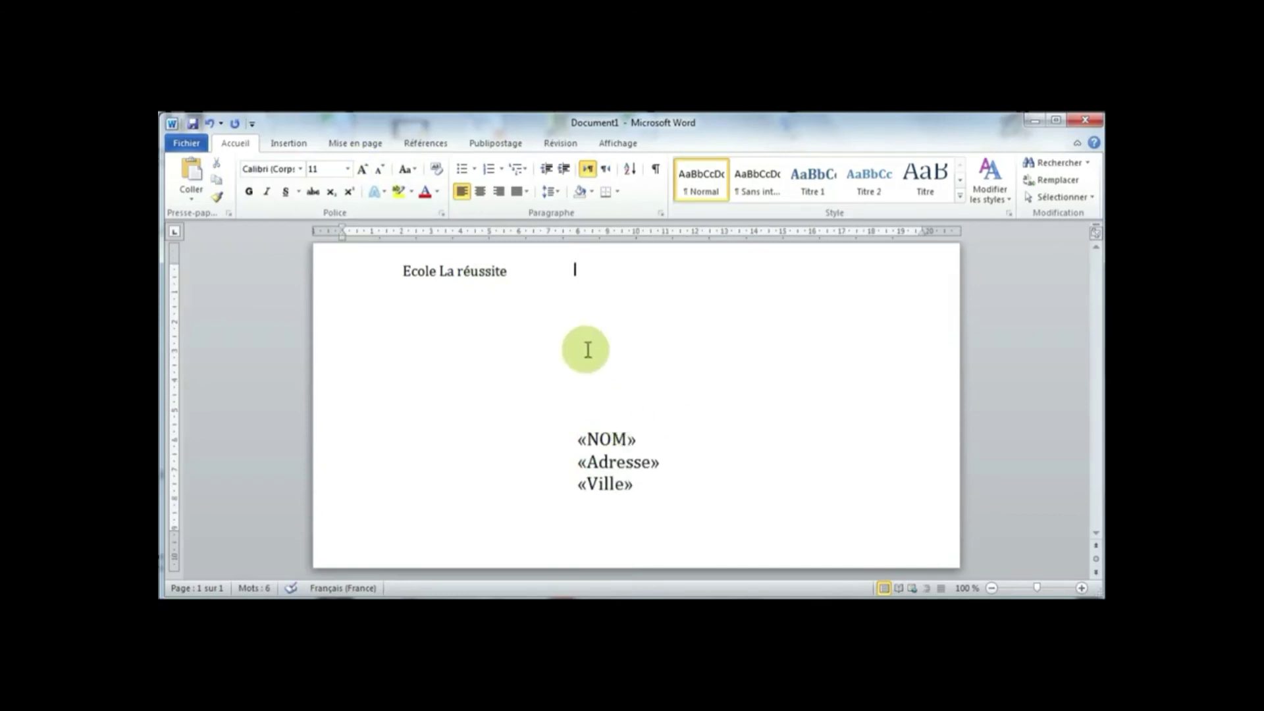
Complete the envelope merge into a new editable document, including all records
left_click(490, 141)
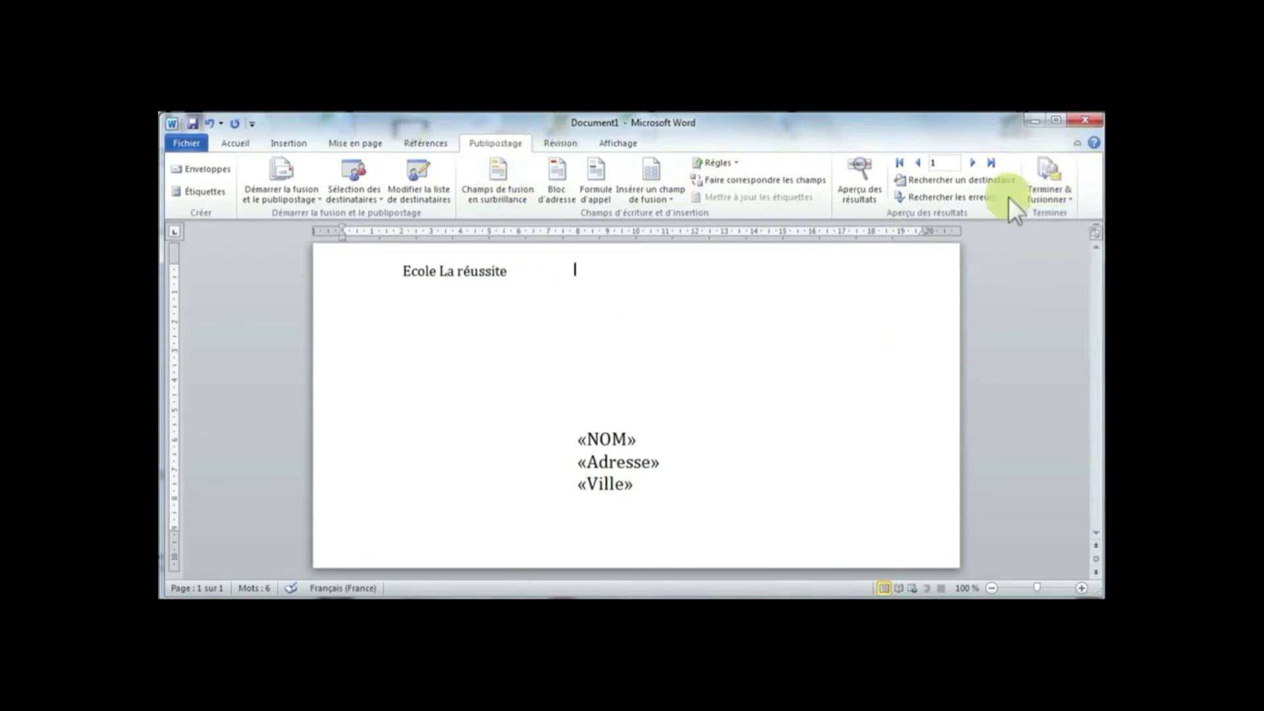
left_click(1066, 204)
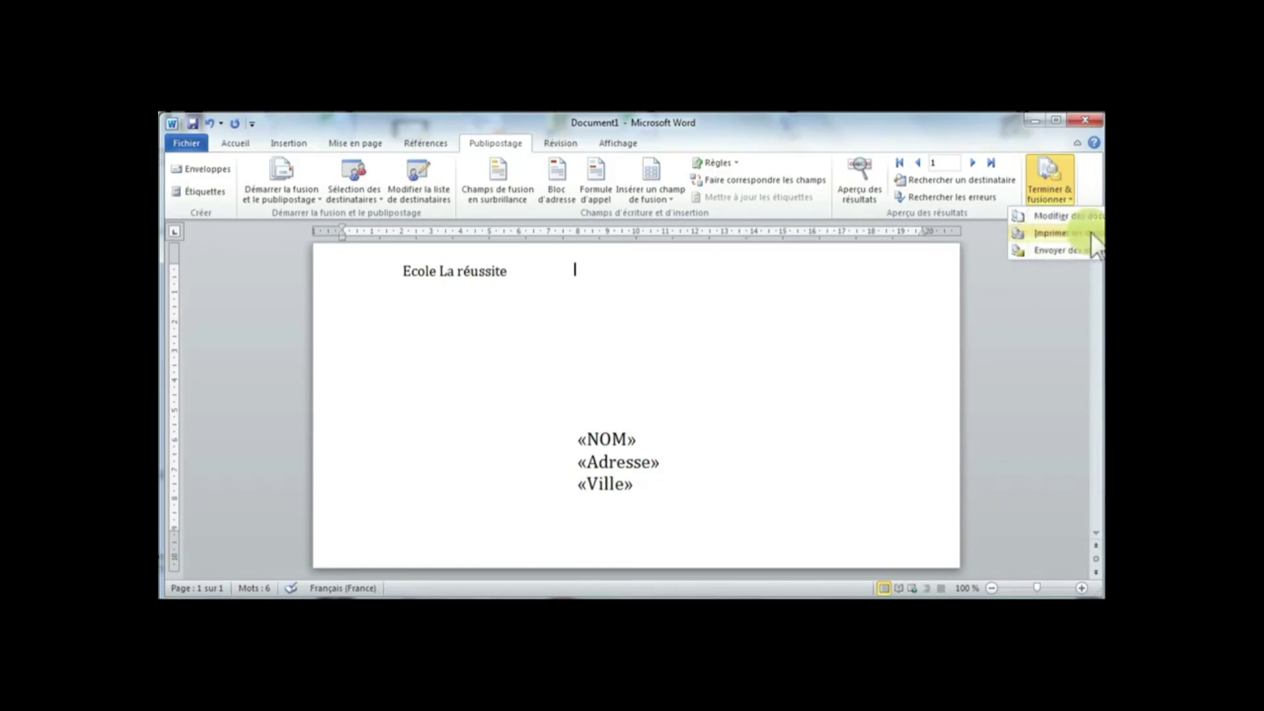
left_click(1060, 216)
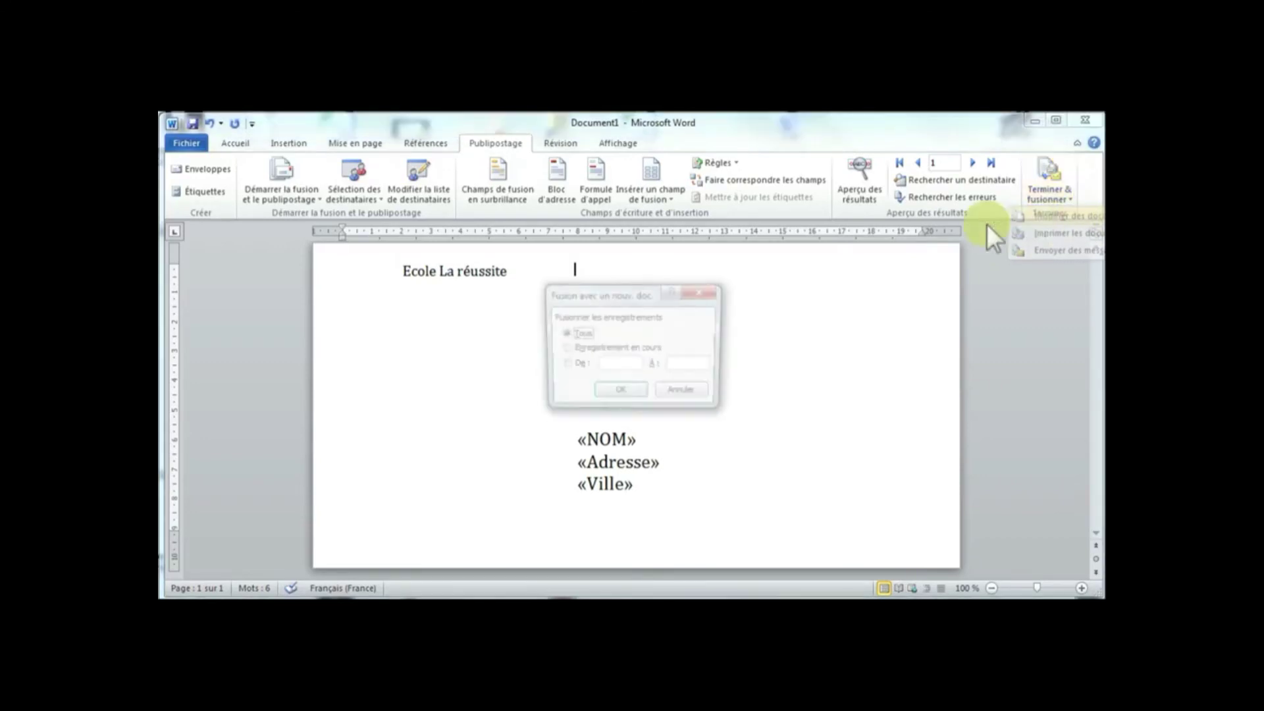
left_click(634, 392)
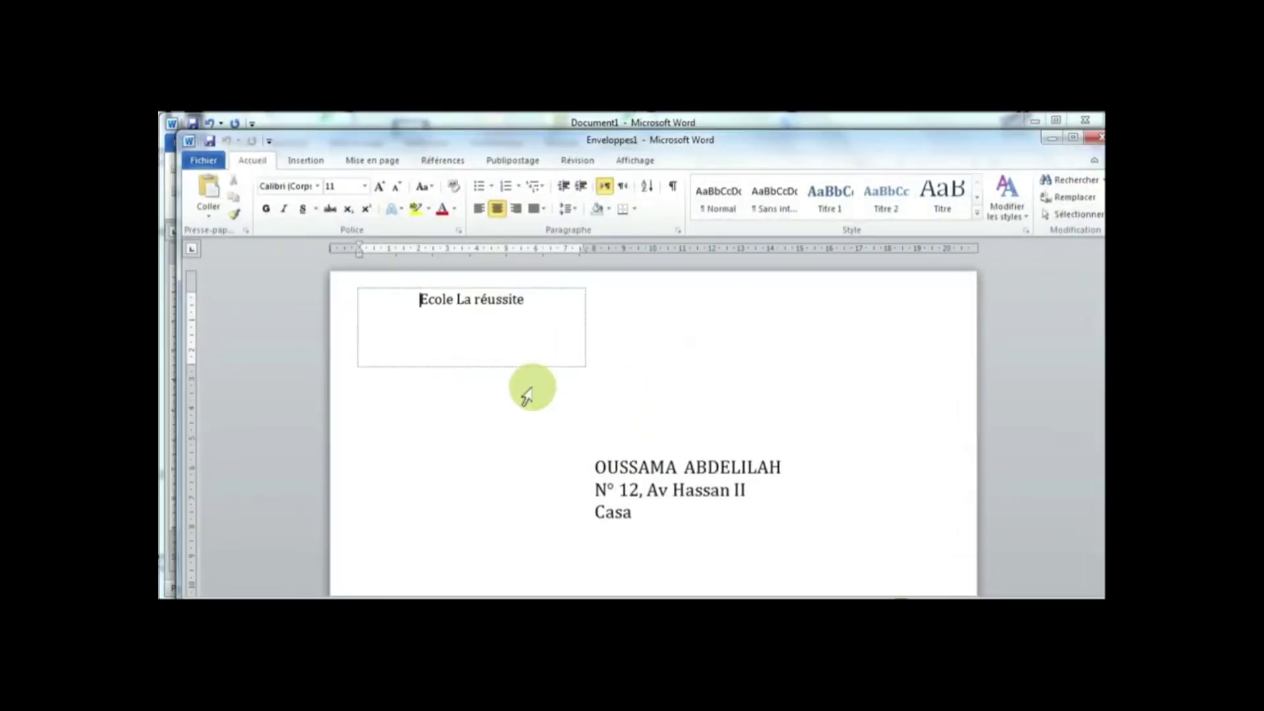
Look through the merged envelopes to check the sender text and the recipient's name, address and city on each
scroll(616, 404, "down", 8)
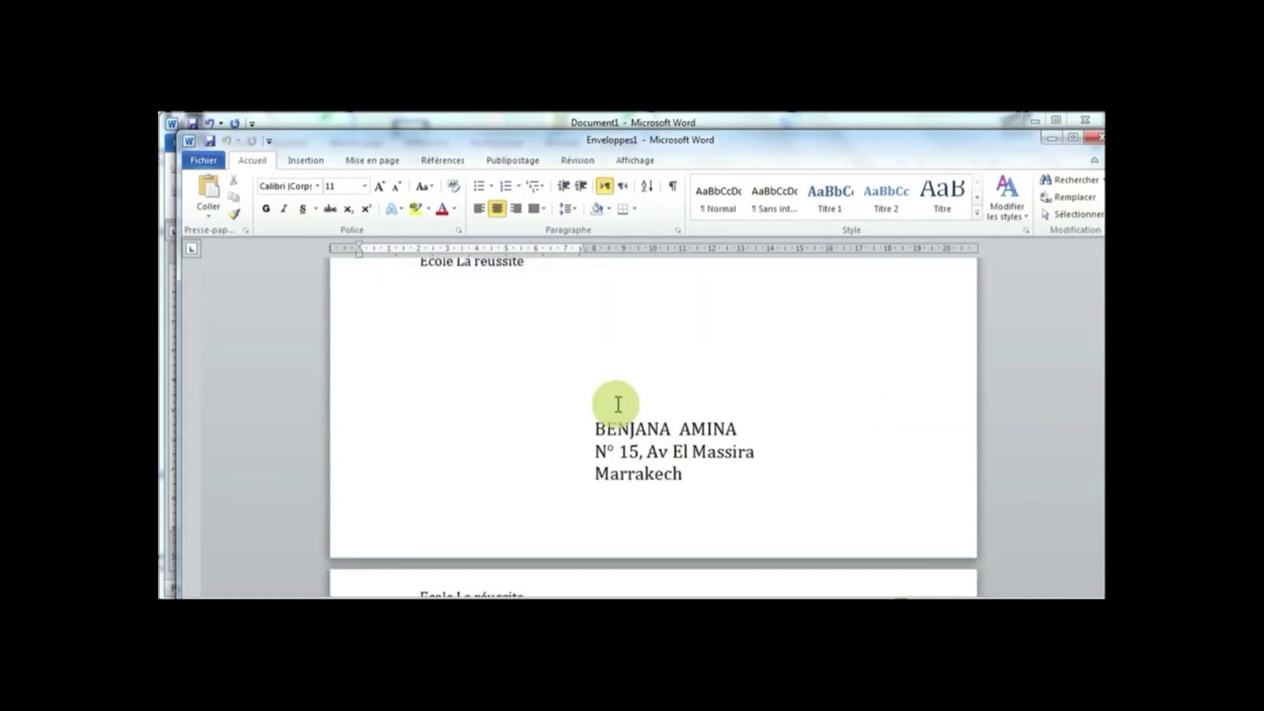
scroll(618, 405, "down", 14)
scroll(621, 402, "down", 5)
scroll(646, 400, "up", 10)
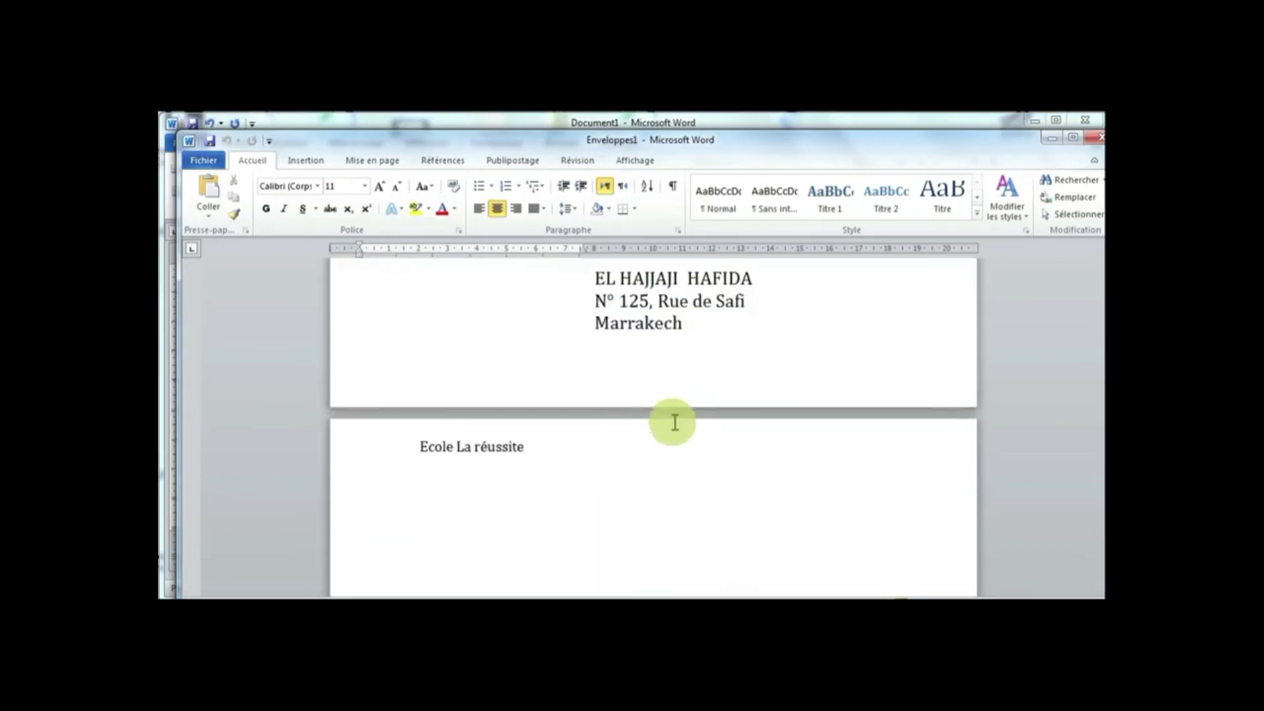
scroll(658, 448, "down", 4)
scroll(596, 454, "up", 2)
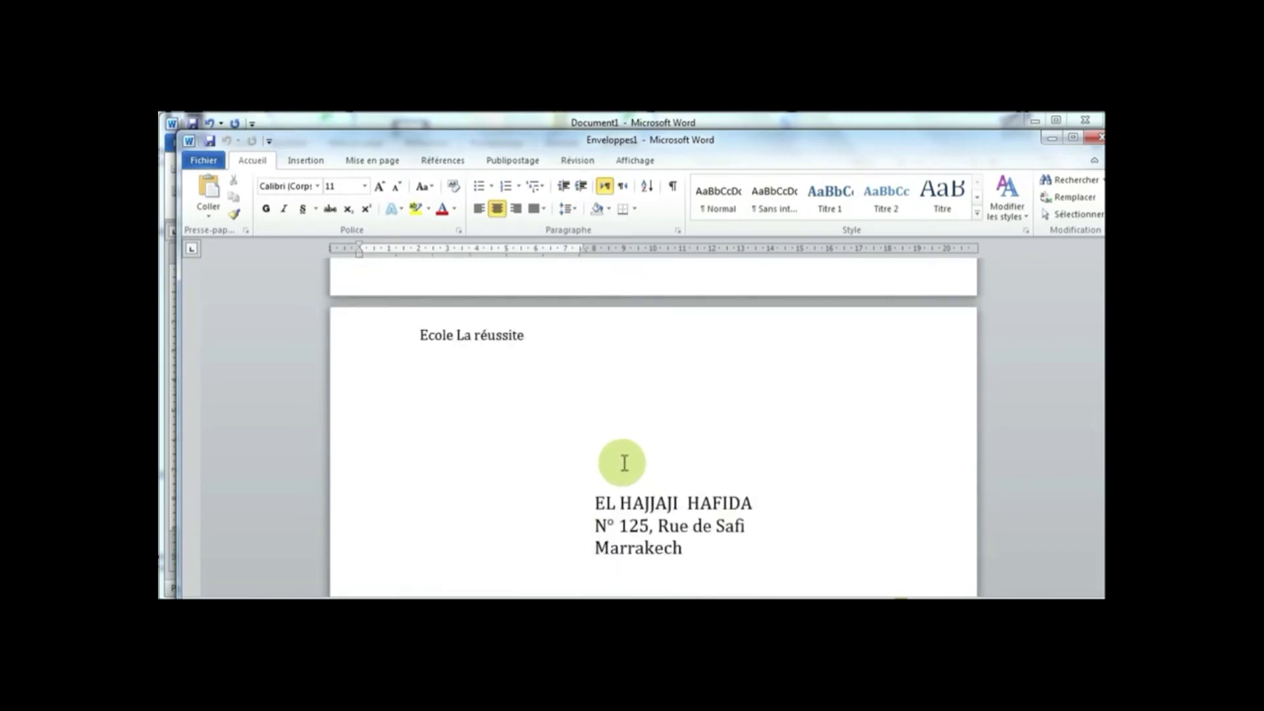